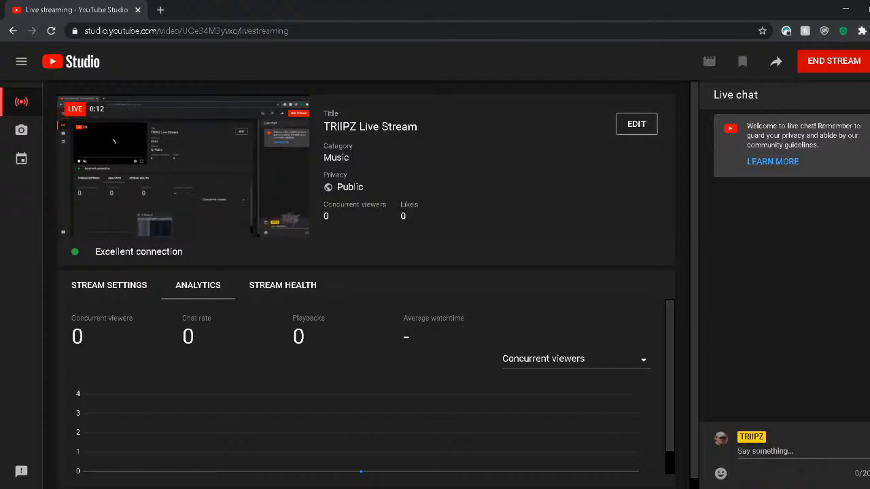
- Post the live chat message "Hey guys, just going to be sound designing for a while!"
{"action": "left_click", "coordinate": [775, 451]}
{"action": "type", "text": "Hey "}
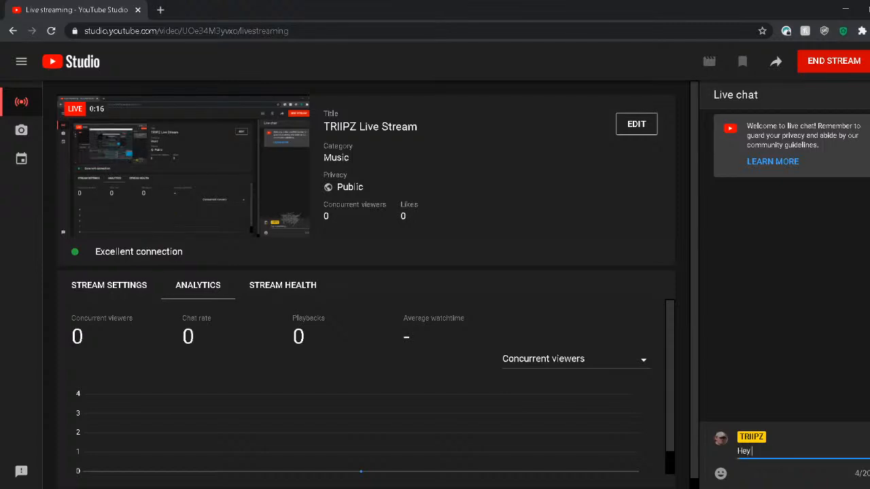
{"action": "type", "text": "guys! just g"}
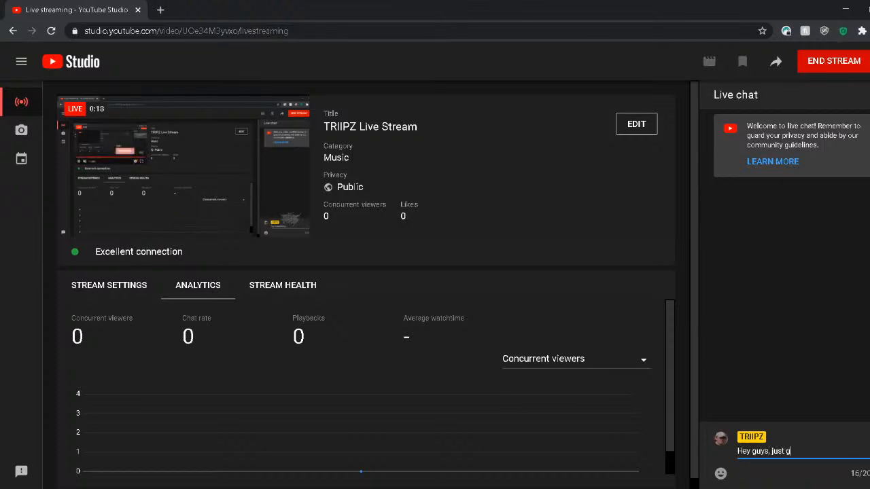
{"action": "type", "text": "oing to be sound"}
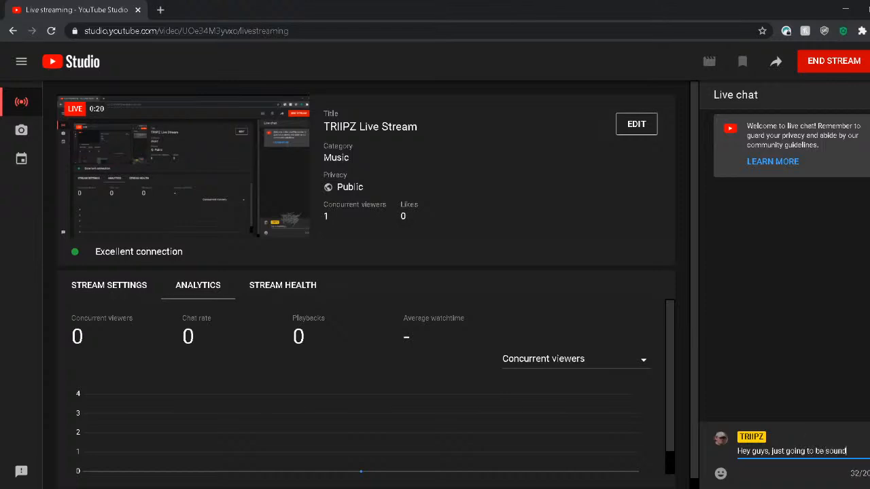
{"action": "type", "text": " designing for a while!"}
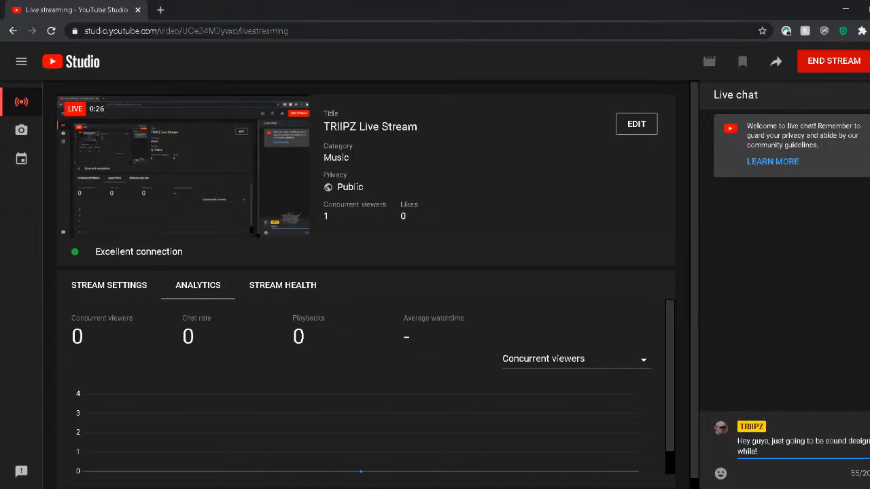
{"action": "key", "text": "Return"}
- Retitle the live stream "Sound designing while explaining what im doing lol" and save the settings
{"action": "mouse_move", "coordinate": [336, 488]}
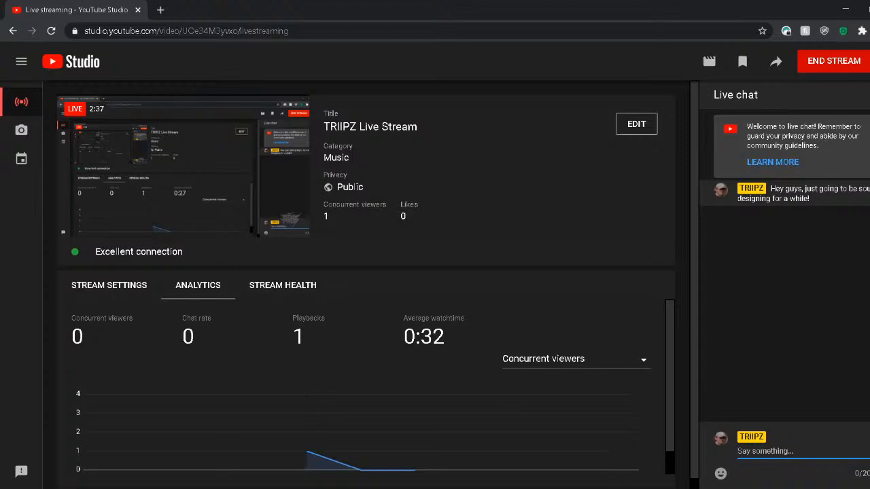
{"action": "left_click", "coordinate": [108, 285]}
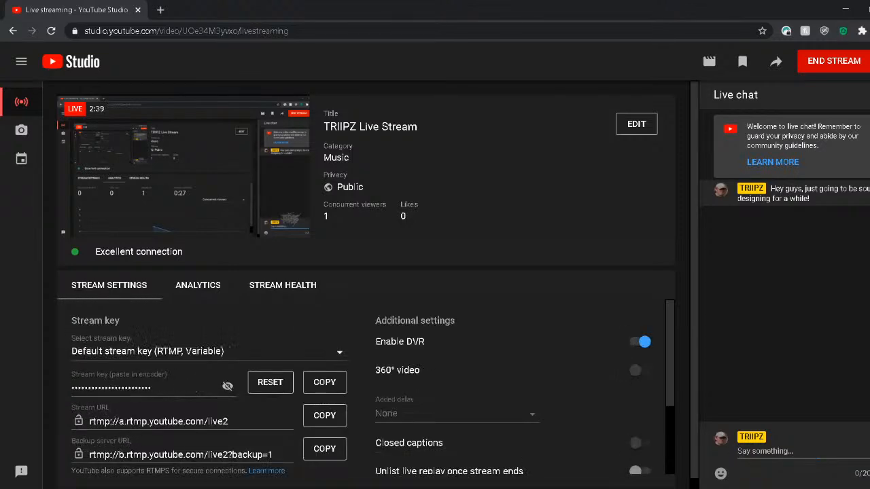
{"action": "scroll", "coordinate": [367, 388], "scroll_direction": "down", "scroll_amount": 4}
{"action": "scroll", "coordinate": [377, 284], "scroll_direction": "up", "scroll_amount": 1}
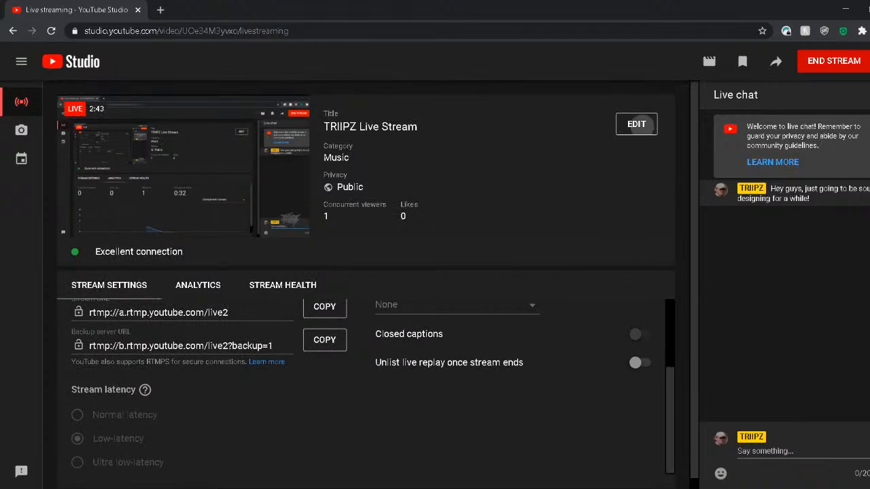
{"action": "left_click", "coordinate": [636, 124]}
{"action": "key", "text": "ctrl+a"}
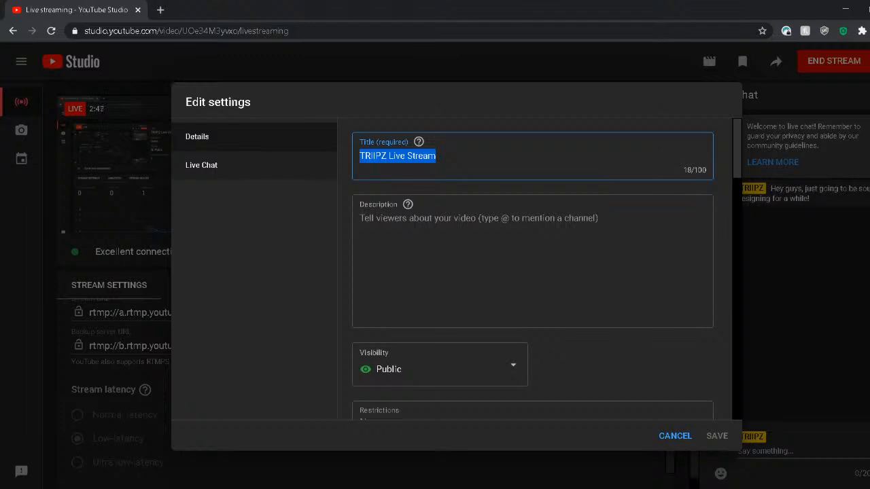
{"action": "type", "text": "Sound designing while explaining what im doing lol"}
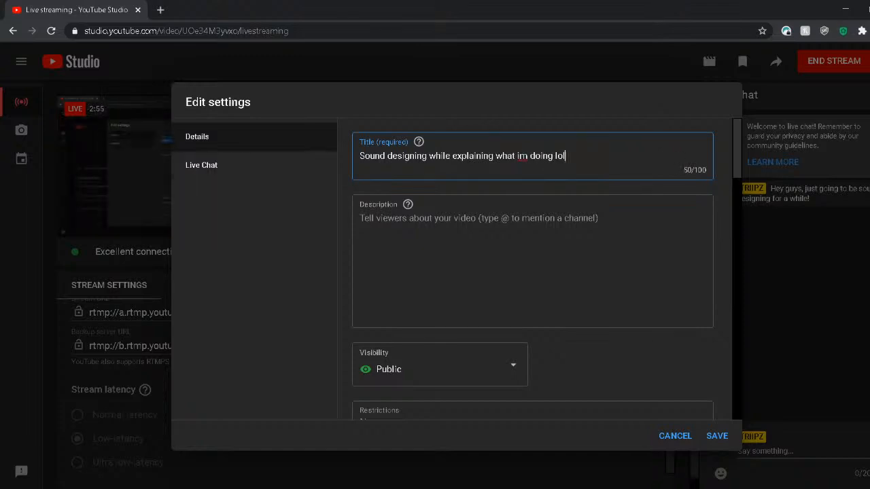
{"action": "left_click", "coordinate": [715, 435]}
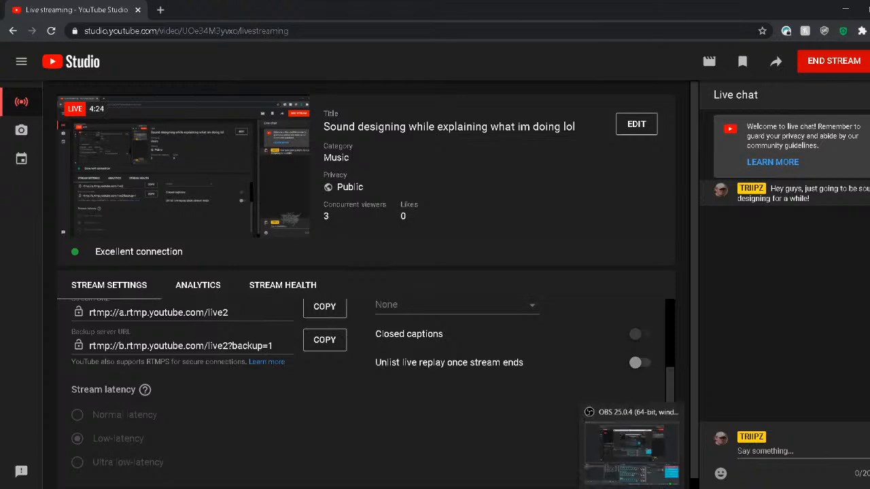
- Switch to FL Studio and open the Serum instrument from the channel rack
{"action": "left_click", "coordinate": [337, 488]}
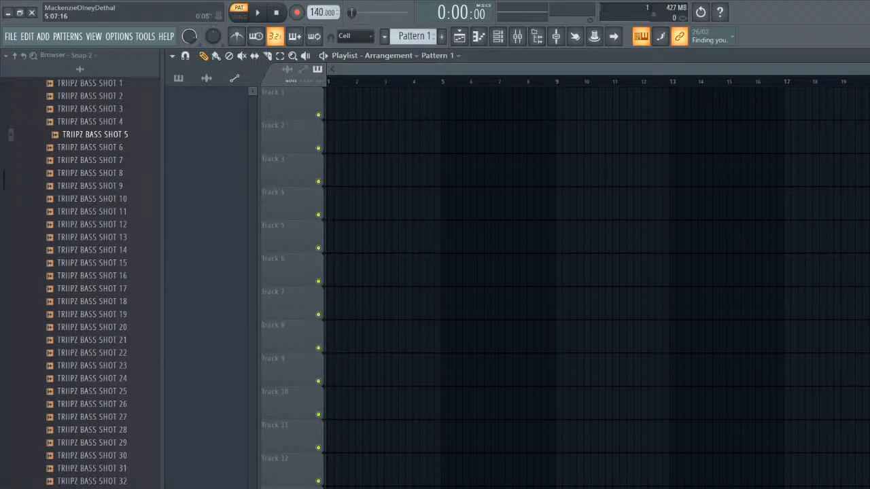
{"action": "scroll", "coordinate": [454, 69], "scroll_direction": "up", "scroll_amount": 2}
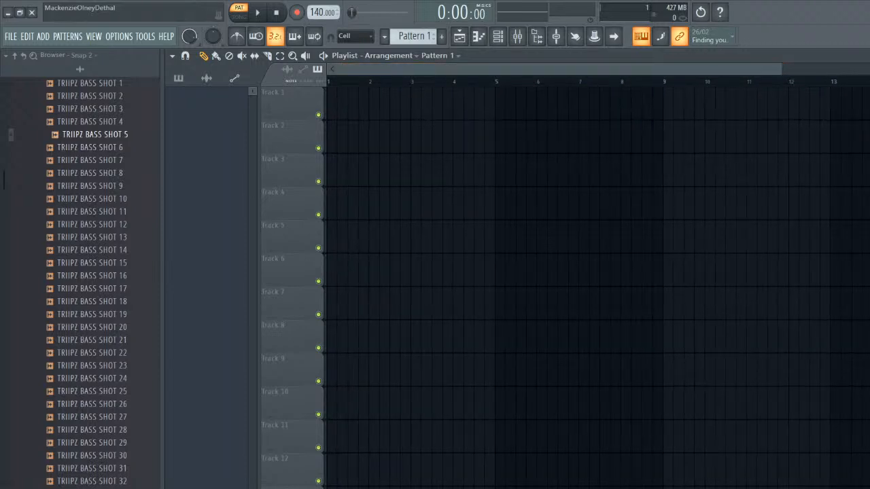
{"action": "left_click", "coordinate": [498, 36]}
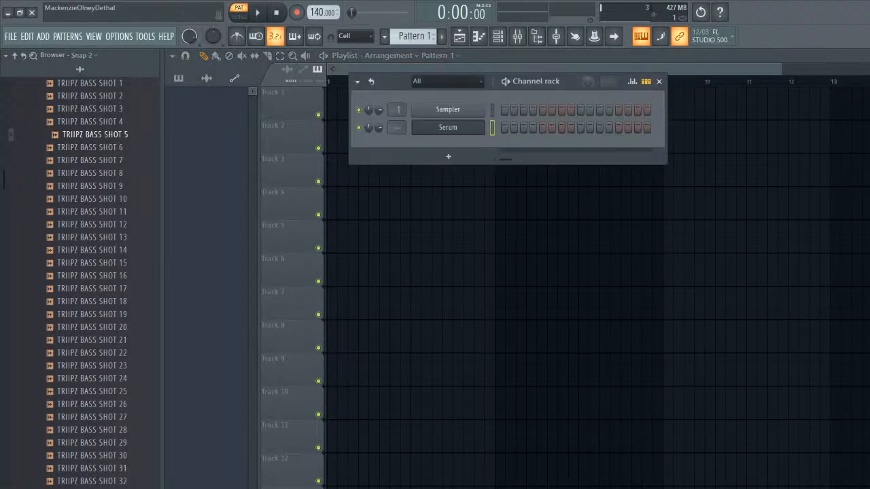
{"action": "left_click", "coordinate": [442, 125]}
{"action": "left_click_drag", "start_coordinate": [462, 69], "coordinate": [437, 77]}
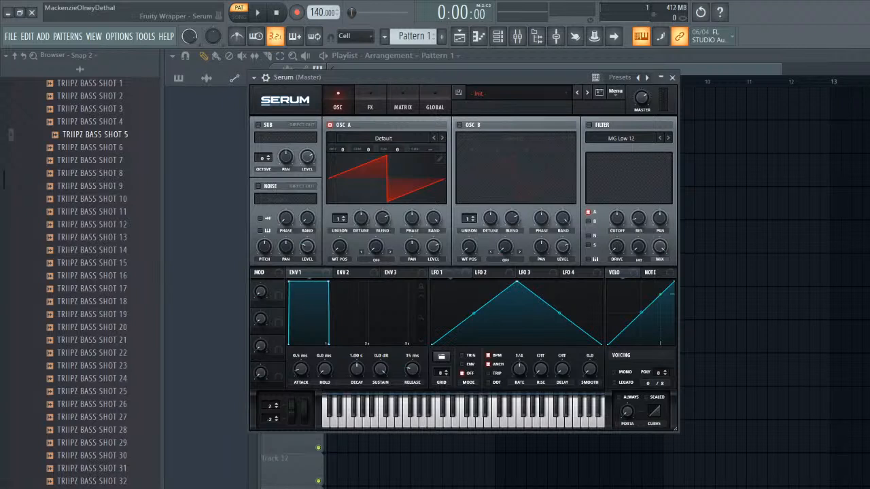
{"action": "left_click_drag", "start_coordinate": [437, 78], "coordinate": [437, 80]}
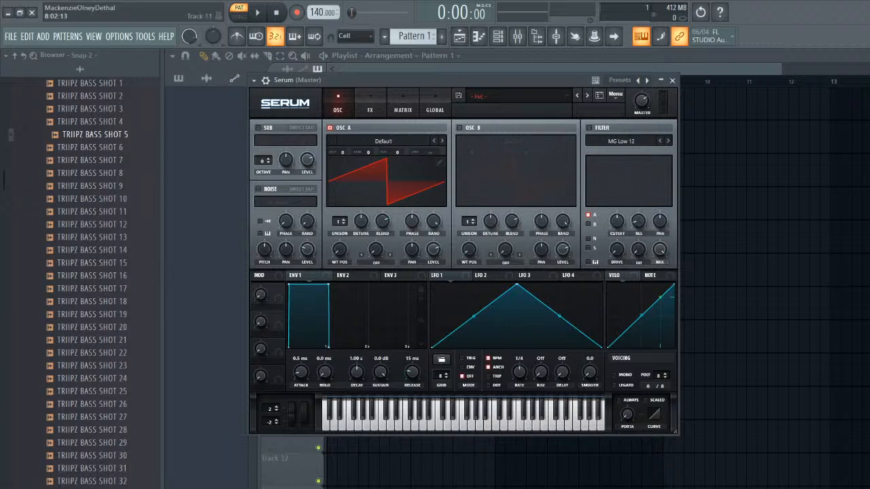
- Play several test notes on Serum's initial saw patch to hear its sound
{"action": "key", "text": "z"}
{"action": "key", "text": "x"}
{"action": "key", "text": "c"}
{"action": "key", "text": "v"}
{"action": "key", "text": "v"}
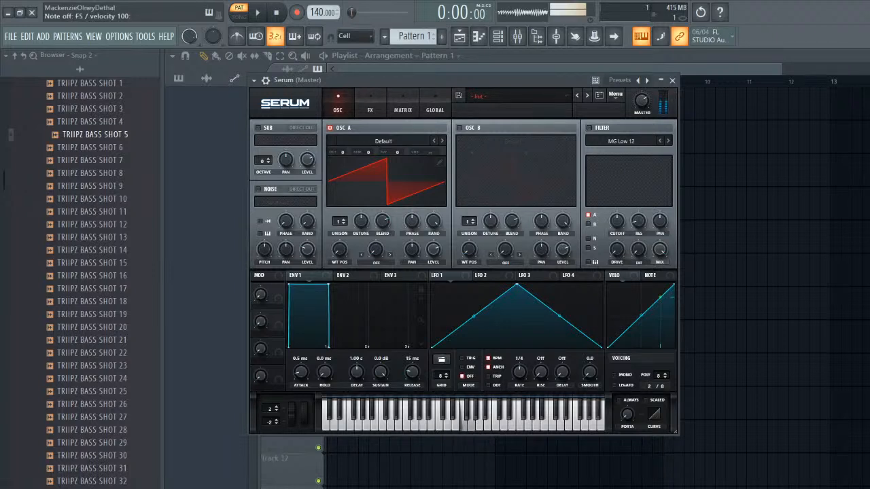
{"action": "key", "text": "v"}
{"action": "key", "text": "v"}
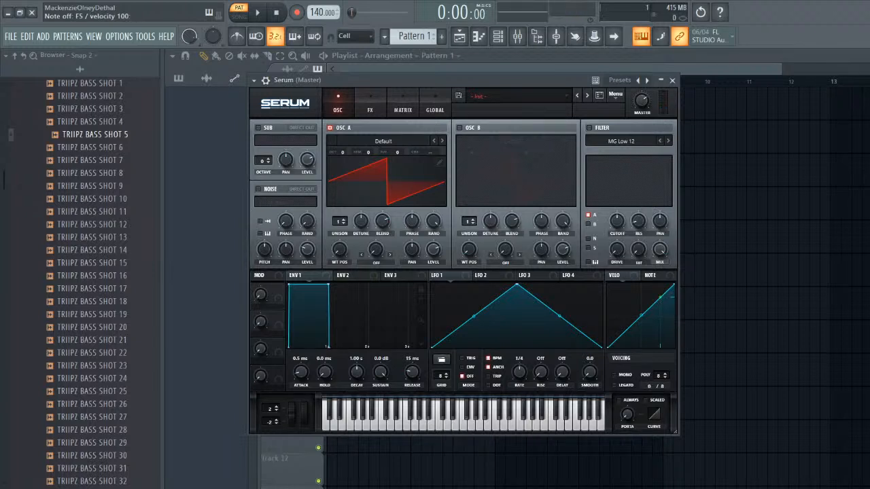
{"action": "mouse_move", "coordinate": [435, 80]}
{"action": "left_mouse_down"}
{"action": "mouse_move", "coordinate": [434, 57]}
{"action": "mouse_move", "coordinate": [443, 71]}
{"action": "mouse_move", "coordinate": [460, 71]}
{"action": "mouse_move", "coordinate": [446, 70]}
{"action": "left_mouse_up"}
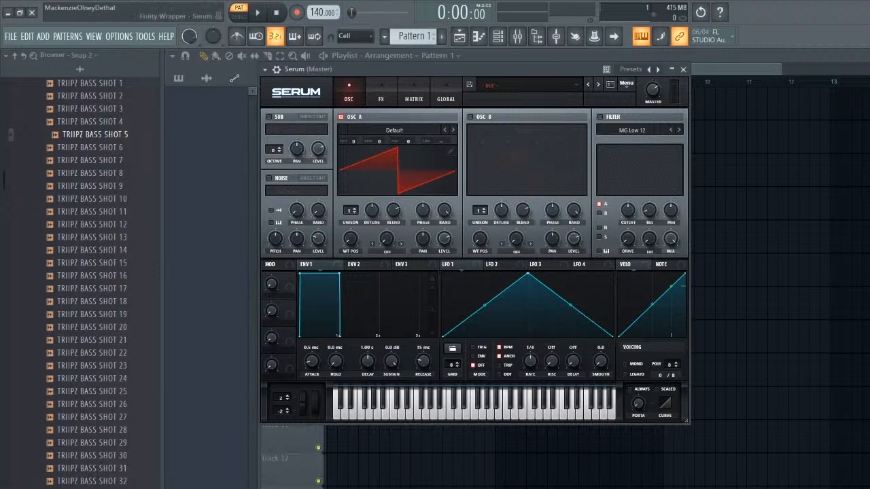
{"action": "left_click_drag", "start_coordinate": [446, 70], "coordinate": [446, 70]}
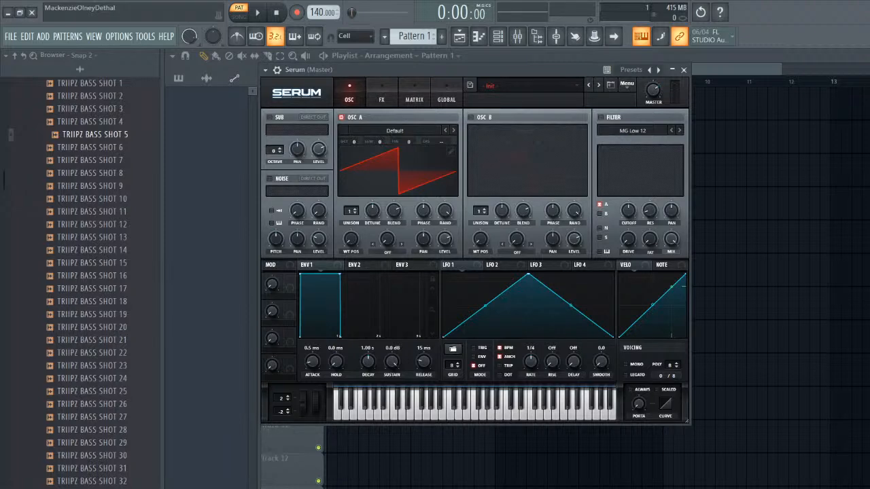
{"action": "left_click_drag", "start_coordinate": [435, 70], "coordinate": [436, 69]}
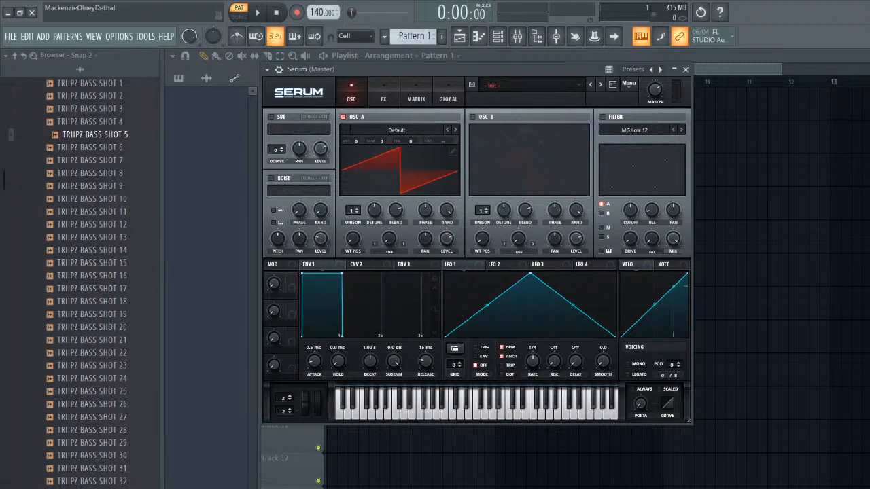
{"action": "left_click_drag", "start_coordinate": [436, 69], "coordinate": [436, 74]}
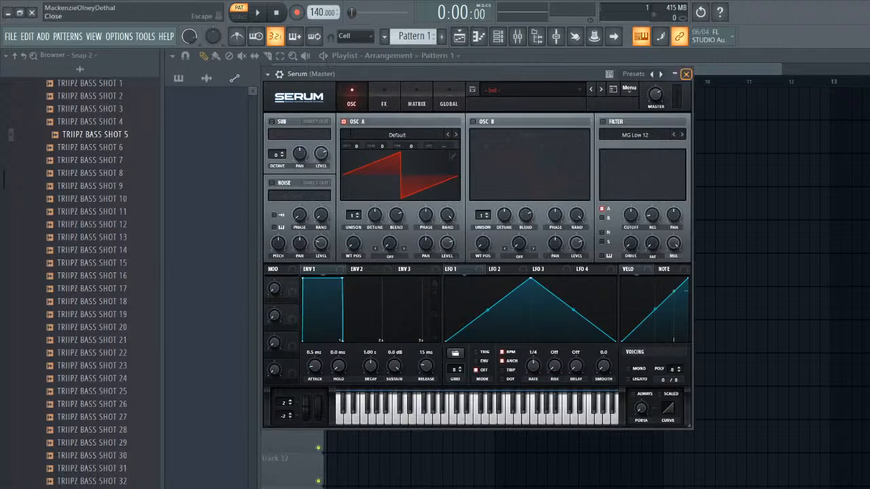
- Close Serum, add a Phase Plant channel and insert an Analog generator in it
{"action": "left_click", "coordinate": [686, 74]}
{"action": "left_click", "coordinate": [448, 156]}
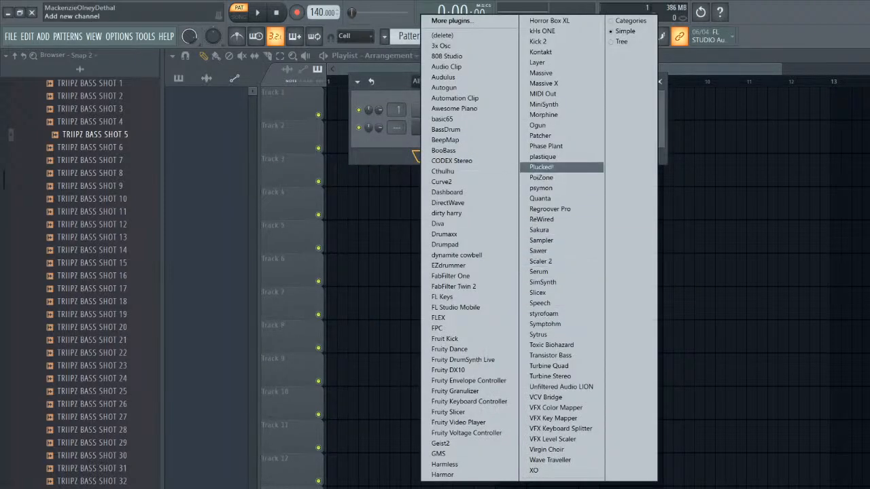
{"action": "left_click", "coordinate": [545, 146]}
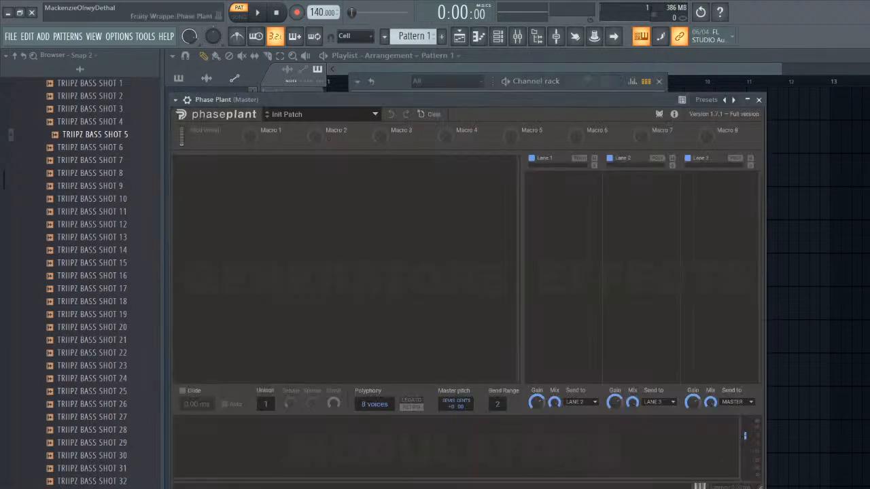
{"action": "left_click", "coordinate": [379, 127]}
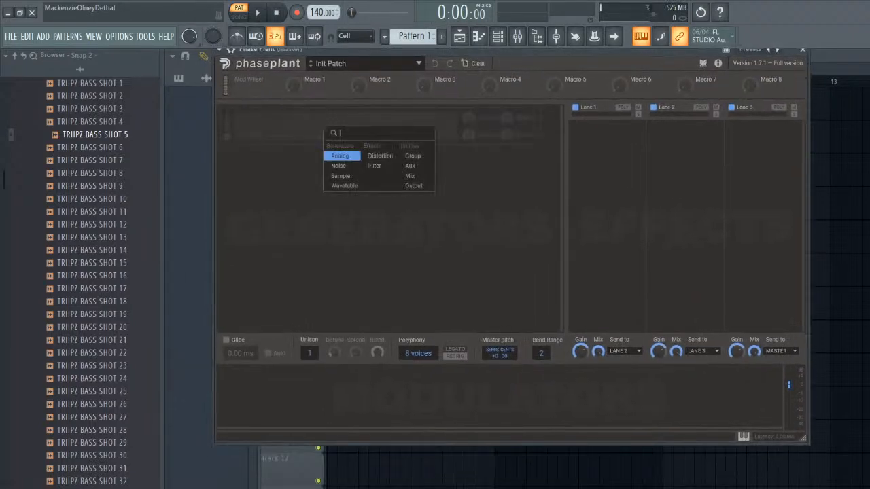
{"action": "key", "text": "Return"}
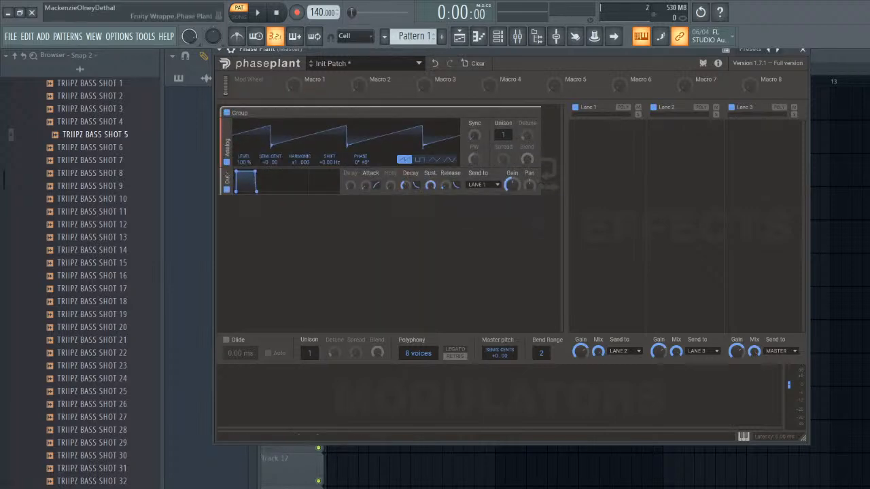
{"action": "key", "text": "z"}
{"action": "left_click_drag", "start_coordinate": [611, 50], "coordinate": [611, 75]}
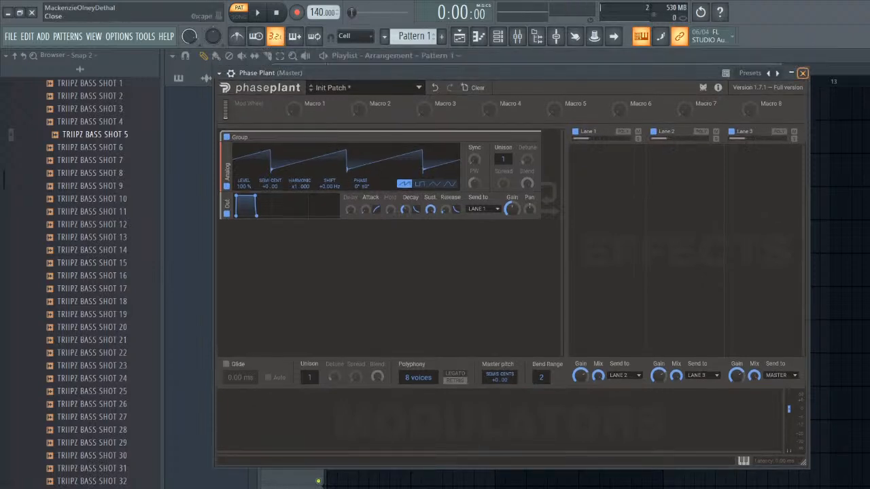
- Close Phase Plant and delete its channel from the channel rack
{"action": "left_click", "coordinate": [803, 73]}
{"action": "right_click", "coordinate": [468, 143]}
{"action": "left_click", "coordinate": [507, 251]}
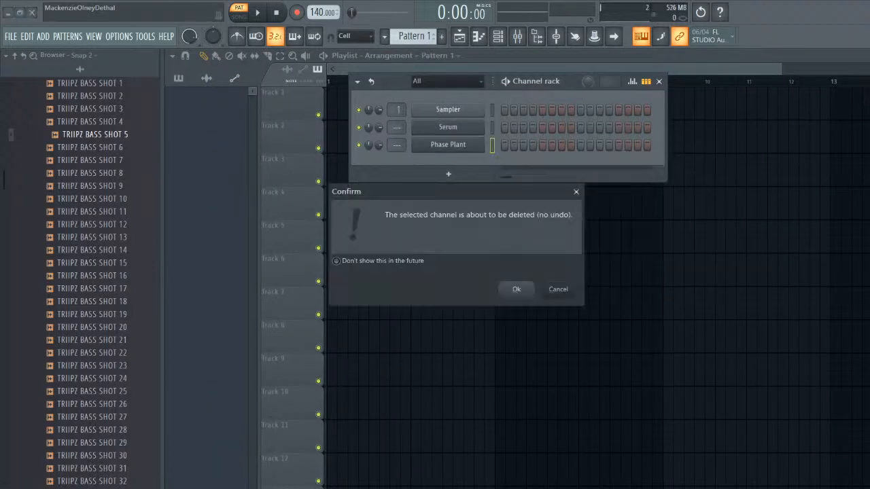
{"action": "left_click", "coordinate": [516, 290]}
{"action": "left_click", "coordinate": [448, 127]}
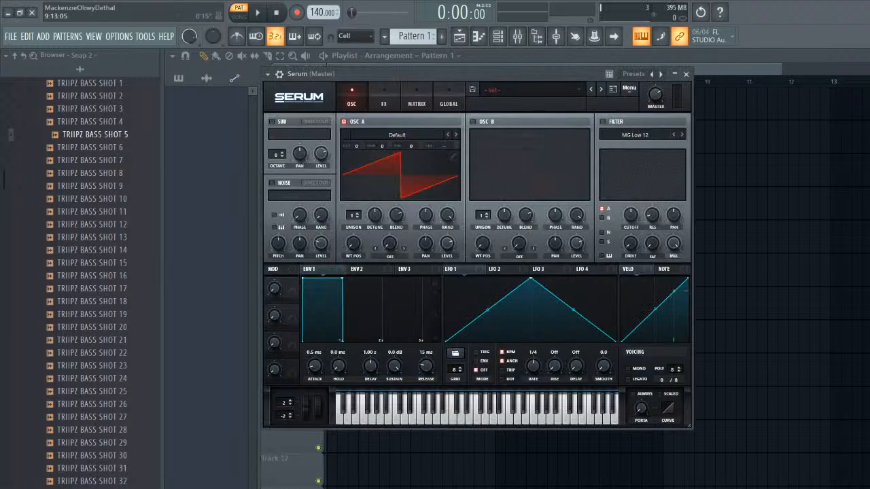
{"action": "left_click", "coordinate": [686, 75]}
{"action": "left_click", "coordinate": [448, 127]}
{"action": "left_click", "coordinate": [686, 74]}
- Delete the Sampler channel and route the Serum channel to mixer track Insert 1
{"action": "right_click", "coordinate": [476, 108]}
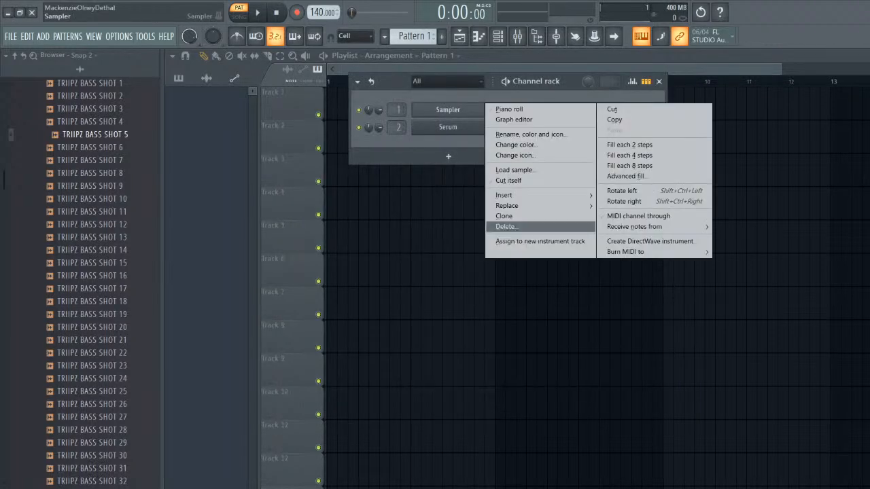
{"action": "left_click", "coordinate": [507, 226]}
{"action": "left_click", "coordinate": [516, 290]}
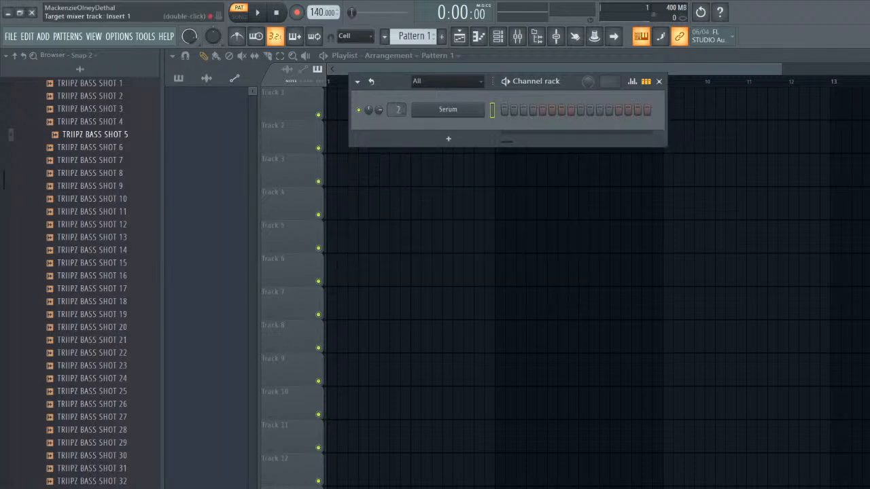
- Load TRIIPZ PRESET 29 from the TRIIPZ SERUM PRESETS SIX folder into Serum and play it
{"action": "left_click", "coordinate": [448, 109]}
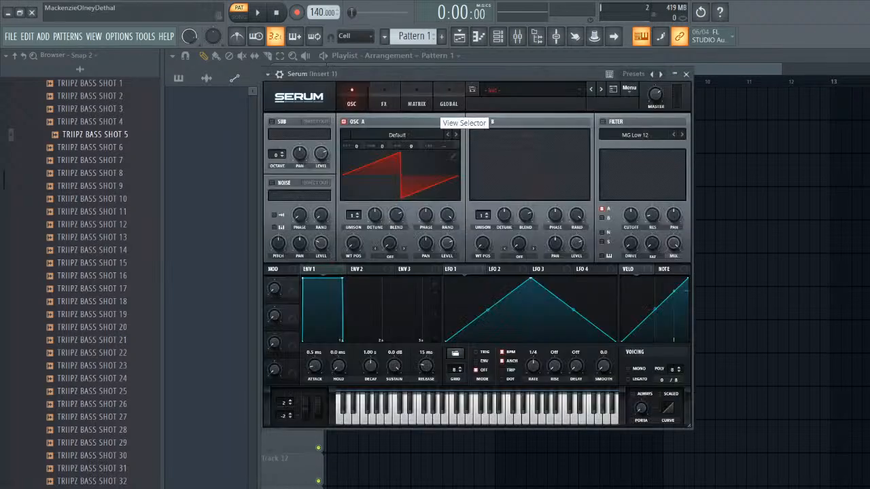
{"action": "left_click_drag", "start_coordinate": [445, 74], "coordinate": [448, 57]}
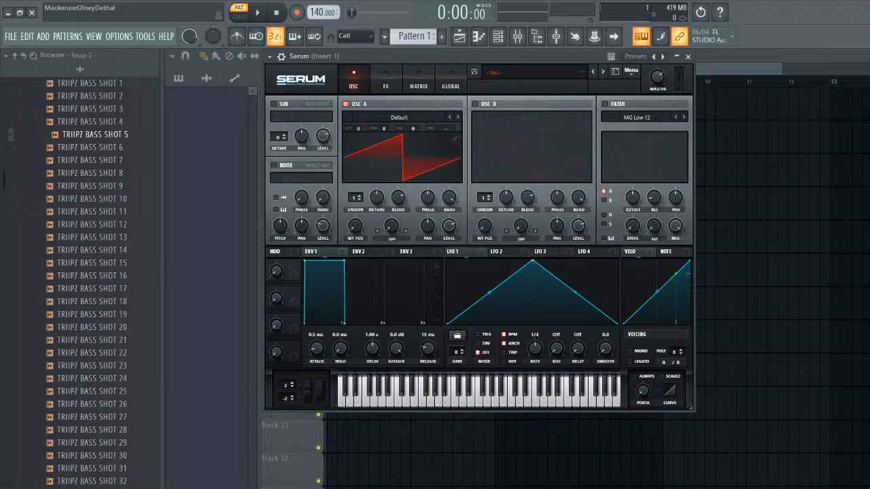
{"action": "left_click", "coordinate": [533, 73]}
{"action": "mouse_move", "coordinate": [692, 107]}
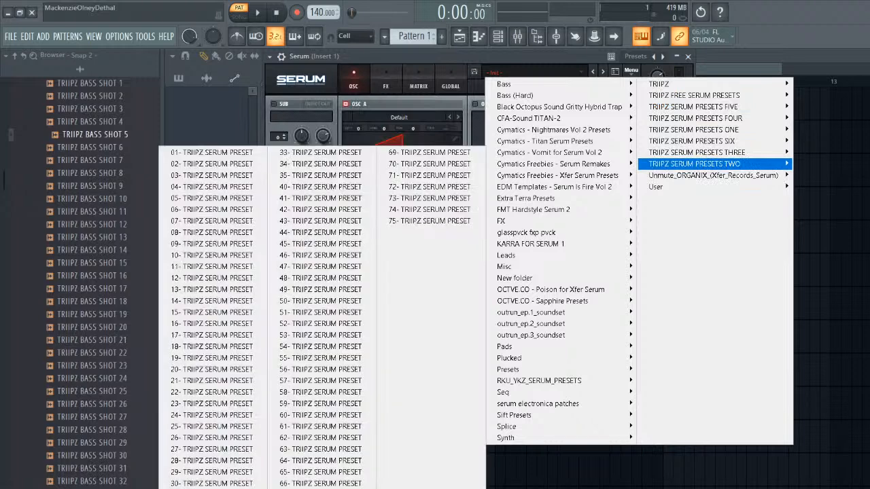
{"action": "mouse_move", "coordinate": [696, 153]}
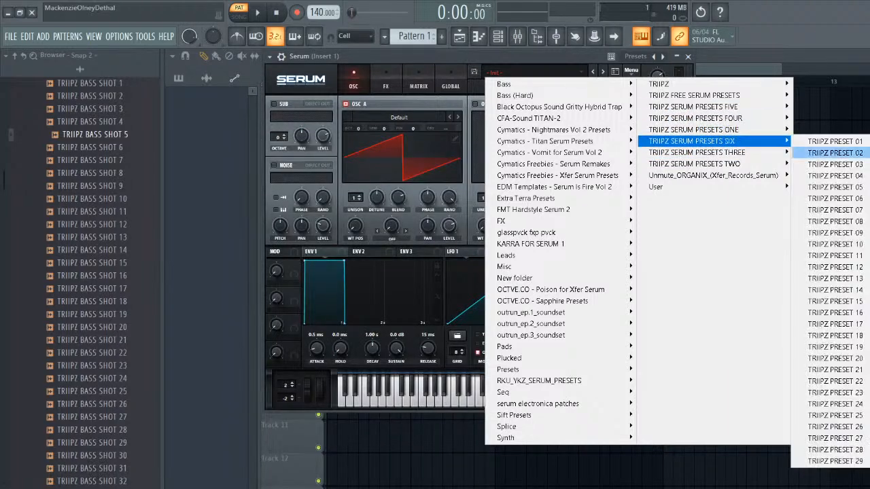
{"action": "key", "text": "x"}
{"action": "key", "text": "x"}
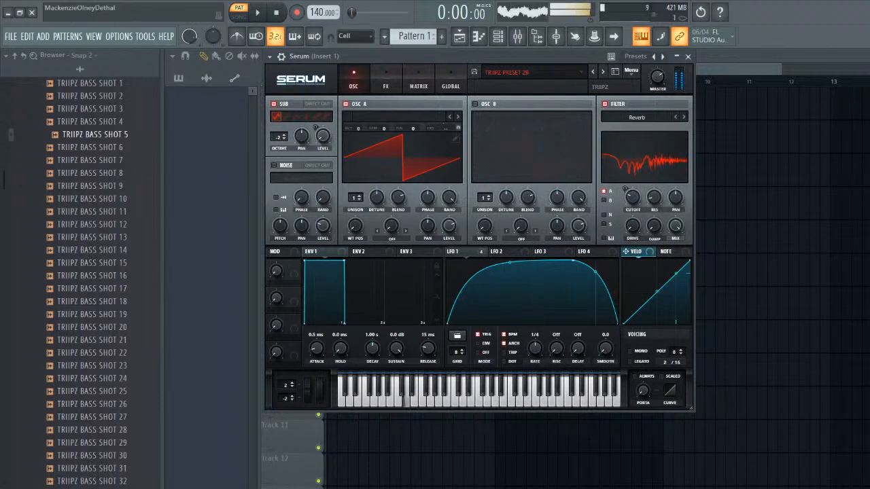
- Reset Serum to its init preset
{"action": "left_click_drag", "start_coordinate": [476, 56], "coordinate": [479, 76]}
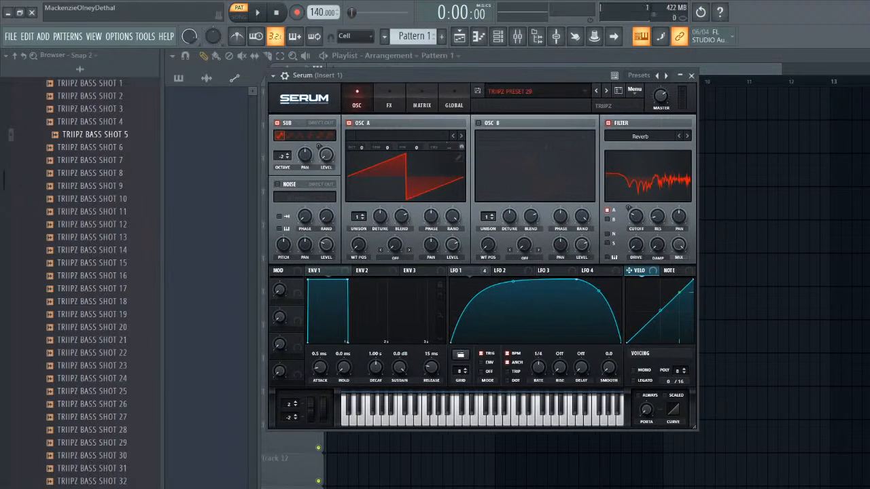
{"action": "left_click", "coordinate": [490, 92]}
{"action": "mouse_move", "coordinate": [700, 160]}
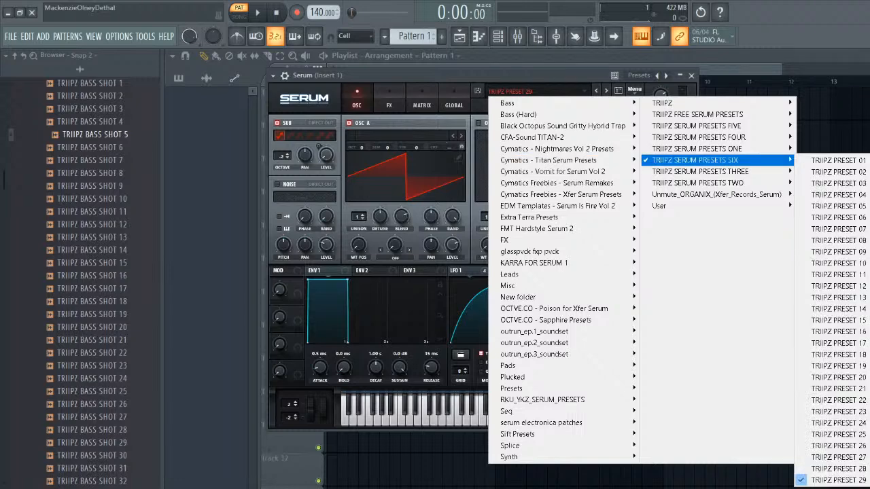
{"action": "key", "text": "Escape"}
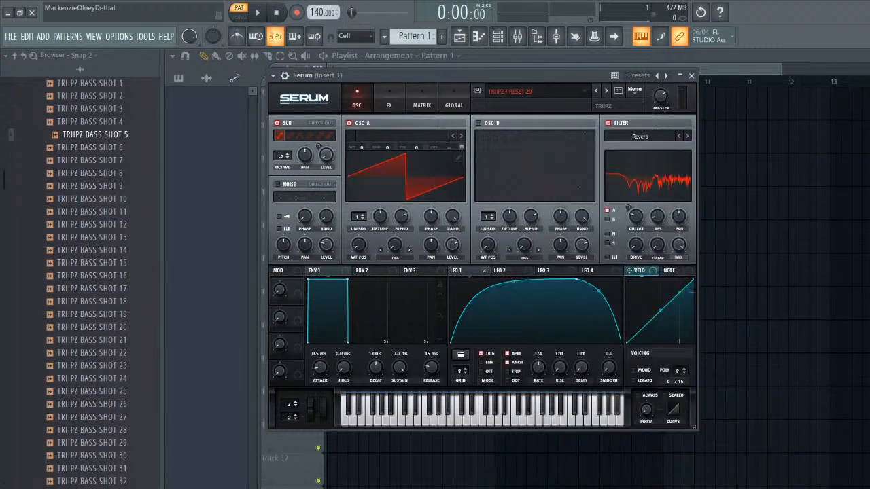
{"action": "left_click", "coordinate": [634, 90]}
{"action": "left_click", "coordinate": [659, 155]}
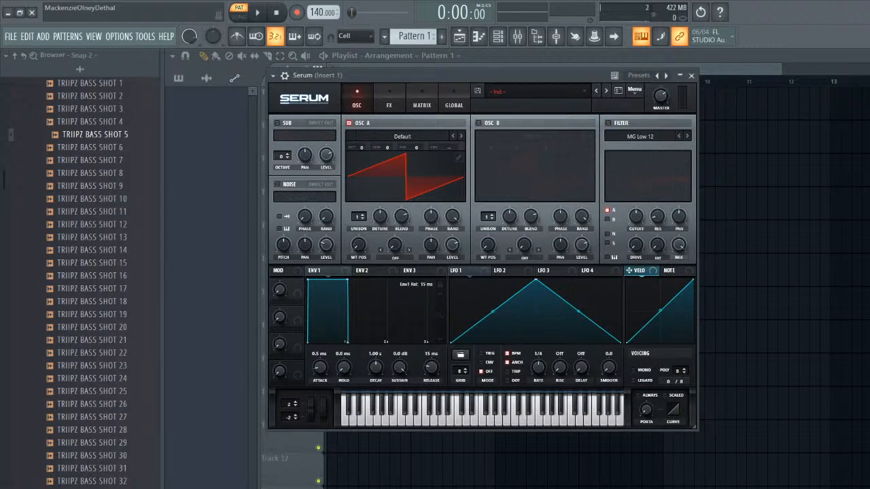
- Load the Analog_BD_Sin wavetable into oscillator A
{"action": "left_click", "coordinate": [403, 135]}
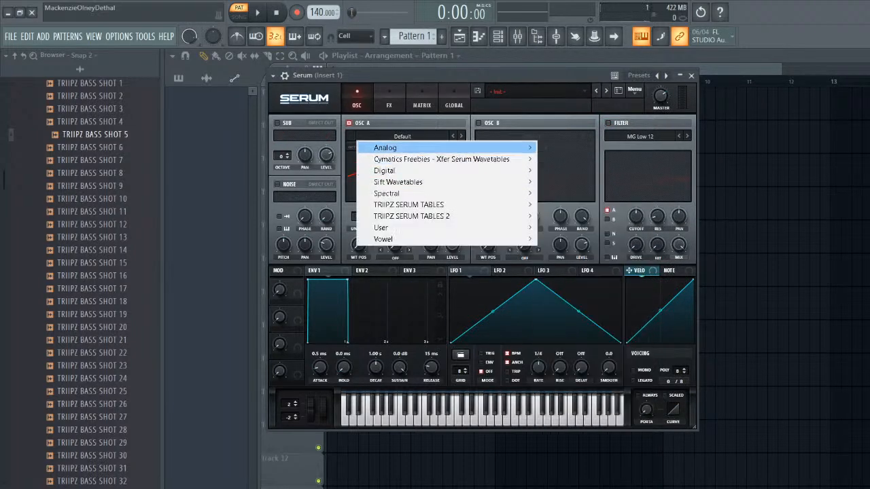
{"action": "left_click", "coordinate": [402, 136]}
{"action": "left_click", "coordinate": [402, 136]}
{"action": "left_click", "coordinate": [571, 169]}
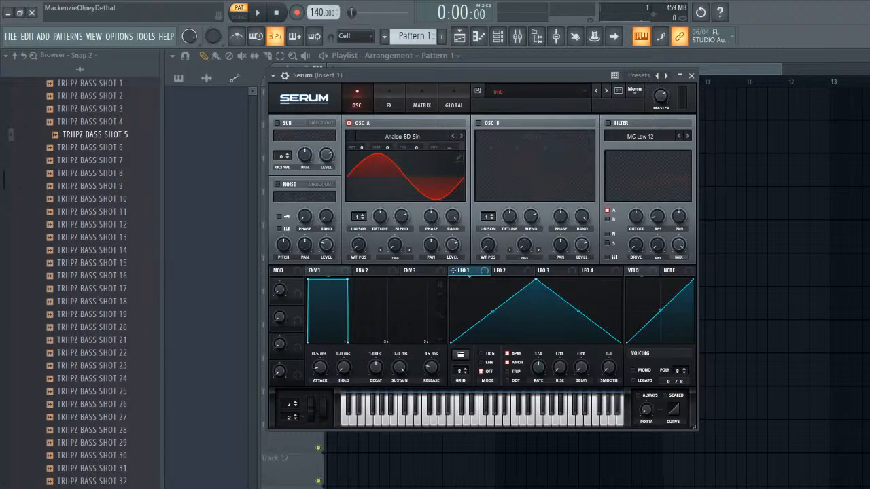
- Examine the harmonic bins of oscillator A's Analog_BD_Sin wavetable in the wavetable editor while playing a test note
{"action": "left_click", "coordinate": [459, 157]}
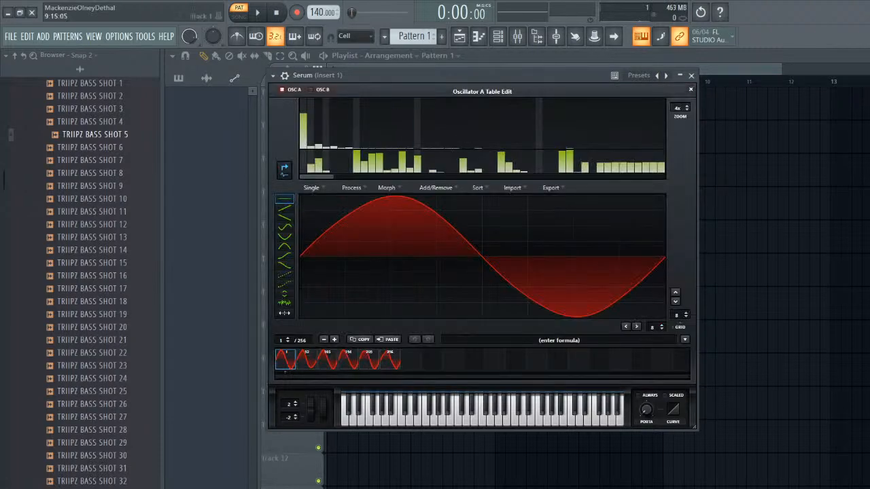
{"action": "left_click", "coordinate": [690, 90]}
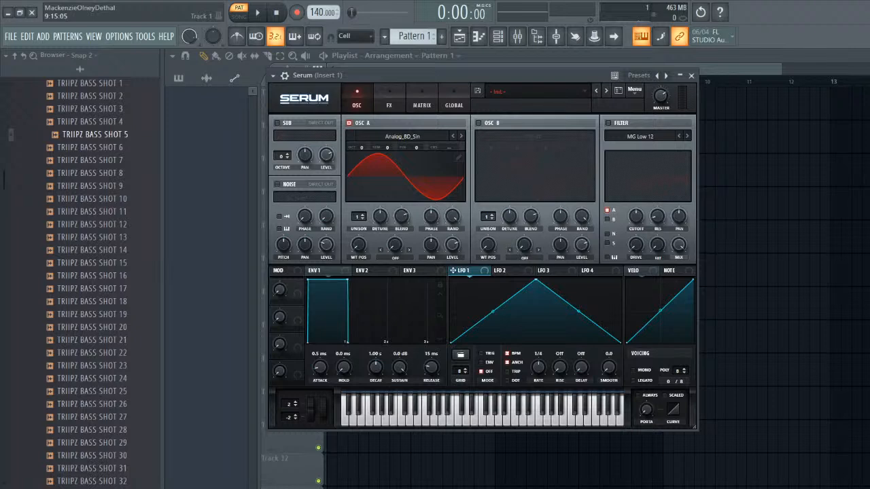
{"action": "left_click", "coordinate": [458, 158]}
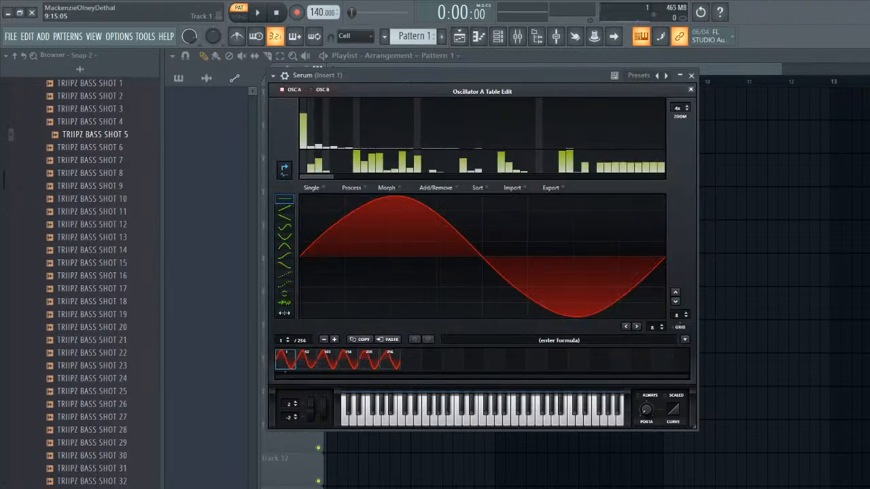
{"action": "left_click", "coordinate": [691, 90]}
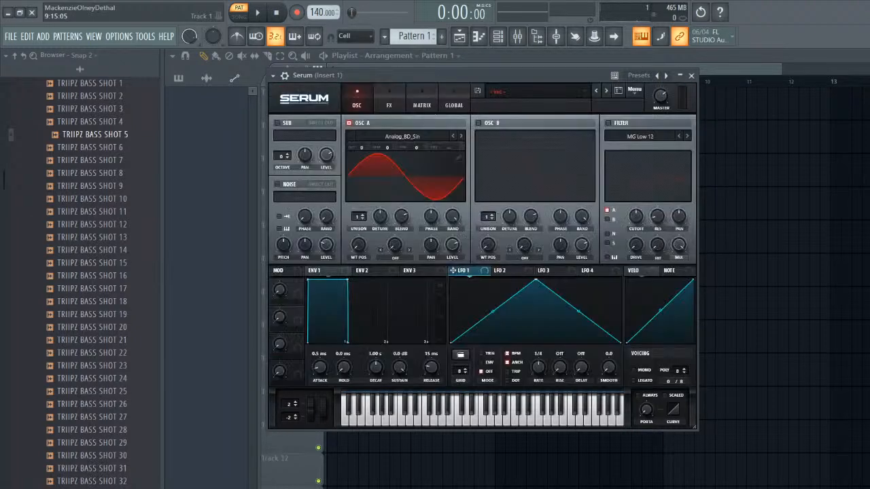
{"action": "left_click", "coordinate": [459, 158]}
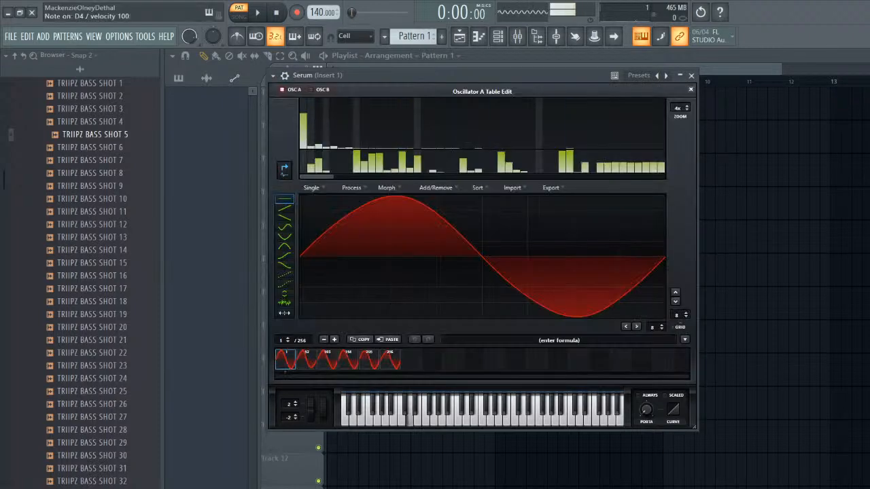
{"action": "key", "text": "x"}
{"action": "left_click_drag", "start_coordinate": [310, 148], "coordinate": [555, 148]}
{"action": "mouse_move", "coordinate": [317, 177]}
{"action": "left_mouse_down"}
{"action": "mouse_move", "coordinate": [615, 177]}
{"action": "mouse_move", "coordinate": [317, 176]}
{"action": "left_mouse_up"}
{"action": "left_click", "coordinate": [690, 89]}
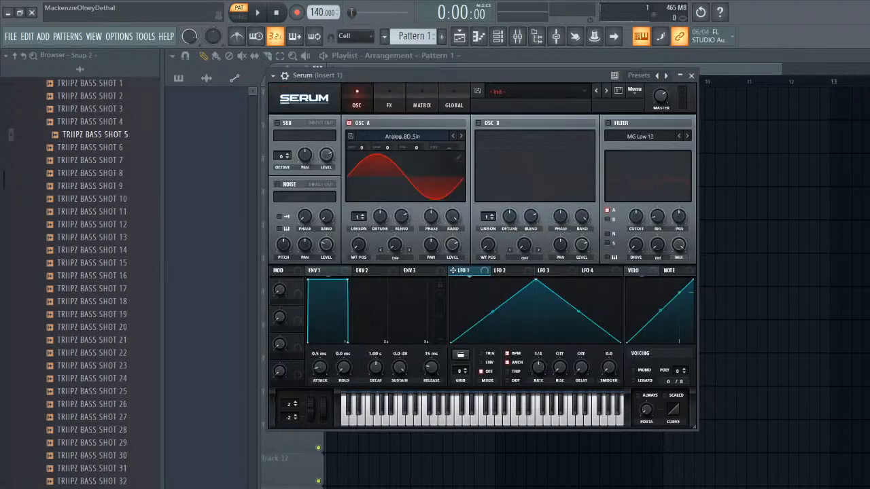
- Clear all harmonics of oscillator A's first wavetable frame and redraw only the fundamental in bin 1
{"action": "left_click", "coordinate": [459, 157]}
{"action": "right_click", "coordinate": [382, 107]}
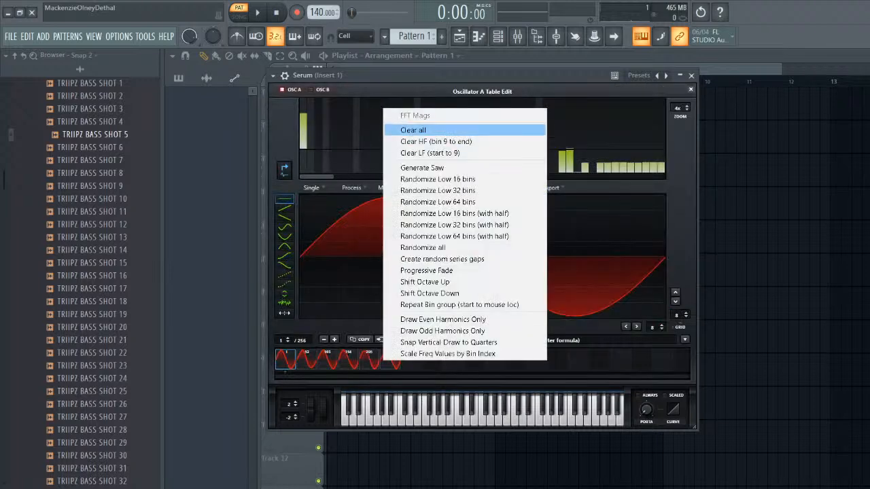
{"action": "left_click", "coordinate": [411, 129]}
{"action": "left_click", "coordinate": [303, 112]}
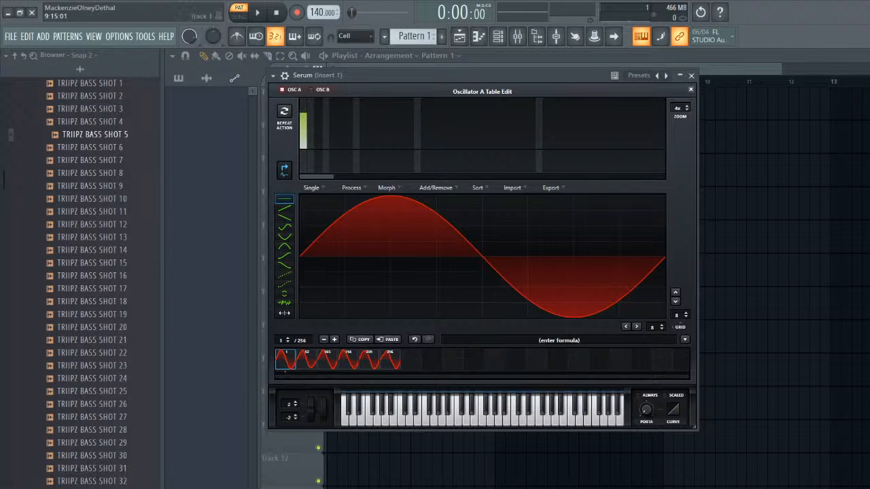
{"action": "left_click", "coordinate": [690, 89]}
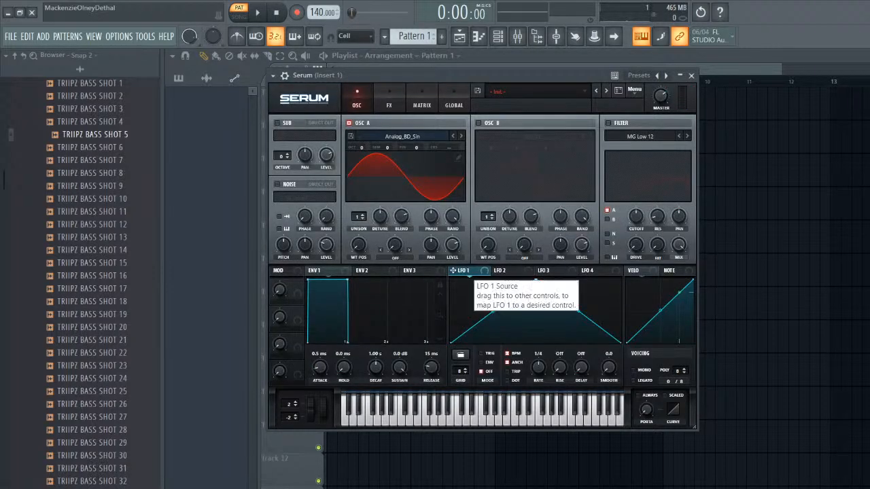
- View the second displayed frame of oscillator A's wavetable and check the waveform on the oscillator
{"action": "left_click", "coordinate": [459, 159]}
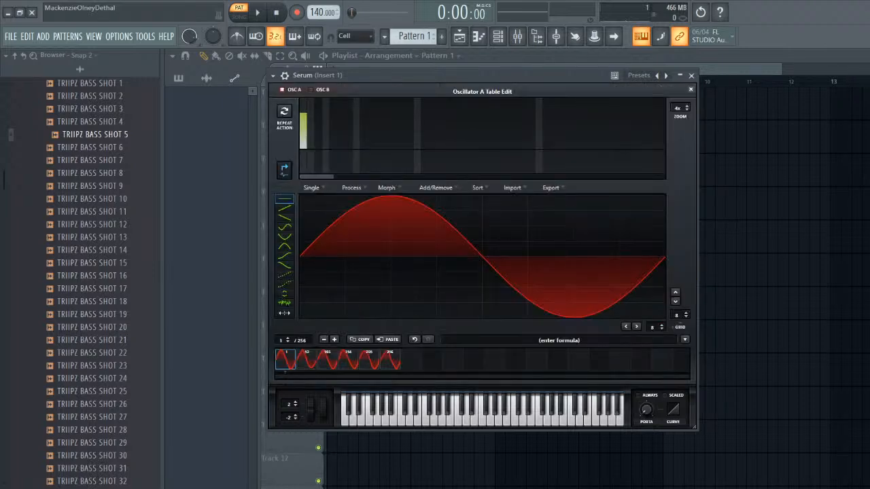
{"action": "left_click", "coordinate": [306, 360]}
{"action": "left_click", "coordinate": [690, 90]}
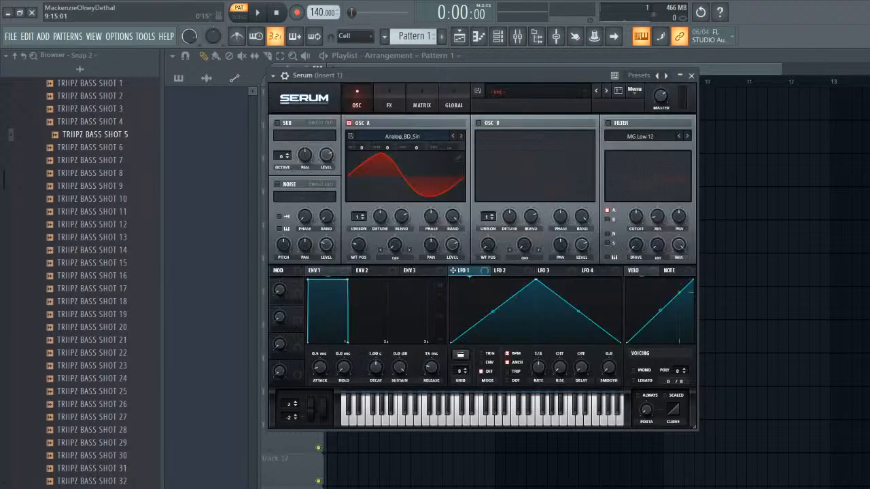
- Reset Serum to the init preset and build a sine wave in oscillator A by clearing all harmonics and drawing only bin 1
{"action": "left_click", "coordinate": [634, 90]}
{"action": "left_click", "coordinate": [670, 157]}
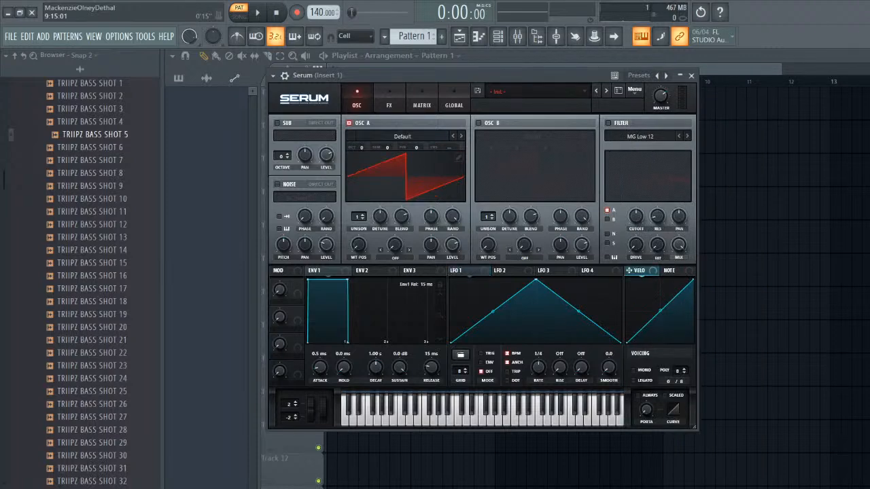
{"action": "left_click", "coordinate": [458, 158]}
{"action": "right_click", "coordinate": [333, 113]}
{"action": "left_click", "coordinate": [380, 136]}
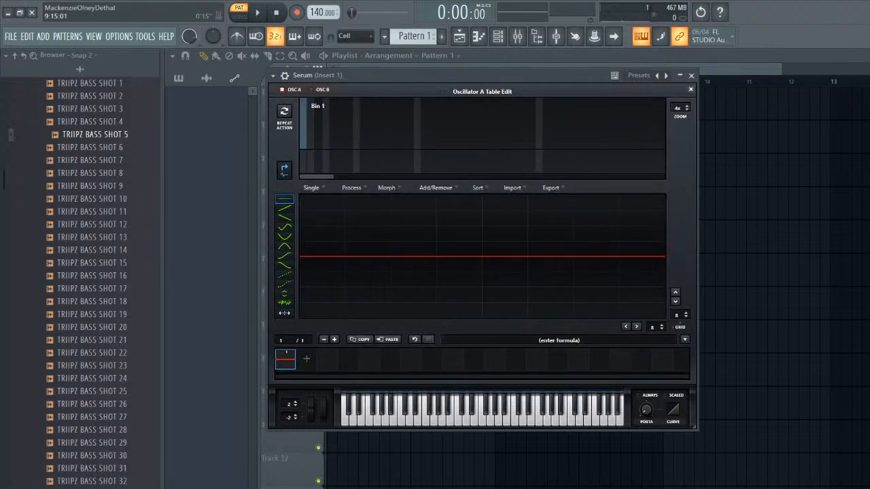
{"action": "left_click", "coordinate": [303, 114]}
{"action": "left_click", "coordinate": [690, 89]}
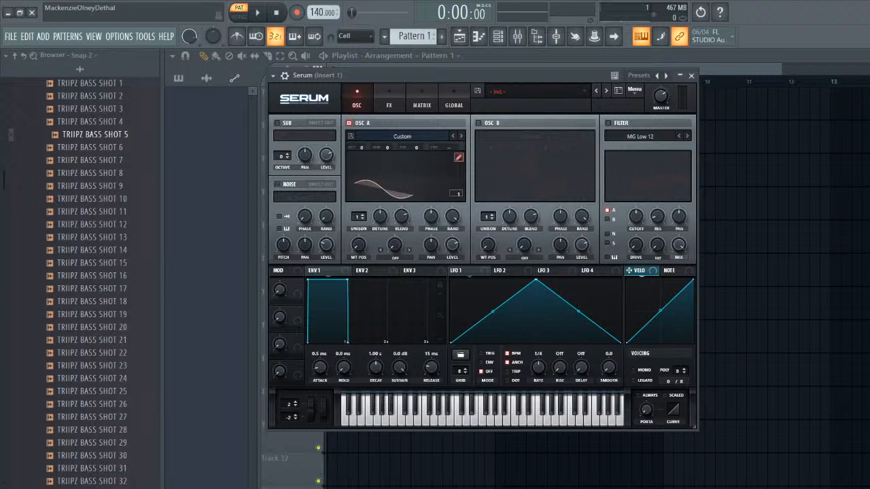
{"action": "key", "text": "x"}
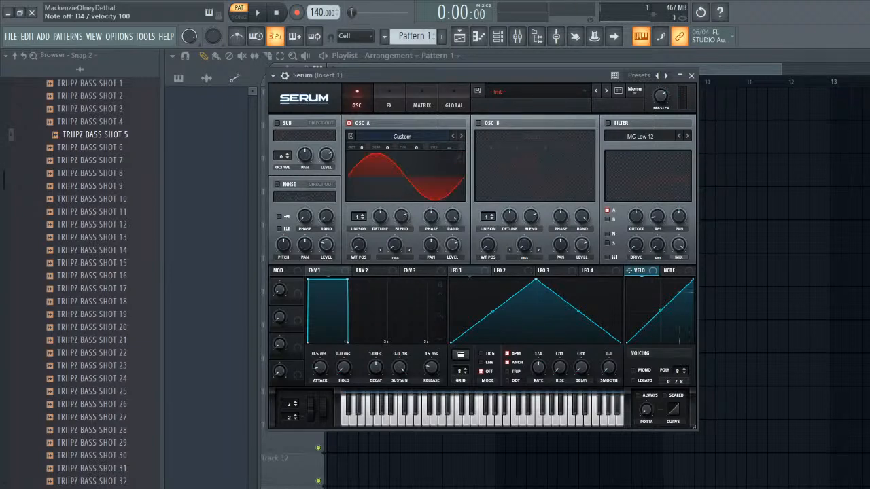
- Enable oscillator B at 0% level with a raised octave, and set oscillator A's warp mode to FM from B
{"action": "left_click", "coordinate": [479, 123]}
{"action": "left_click_drag", "start_coordinate": [581, 244], "coordinate": [582, 319]}
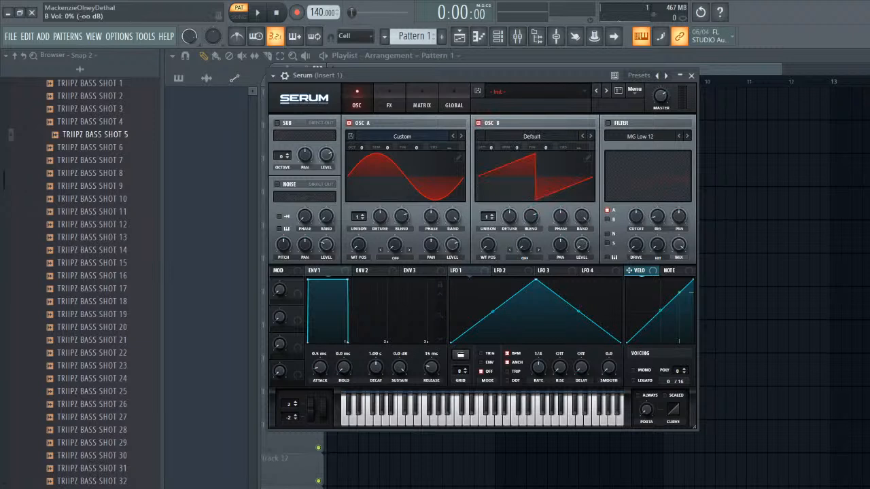
{"action": "left_click", "coordinate": [395, 257]}
{"action": "left_click", "coordinate": [401, 440]}
{"action": "key", "text": "x"}
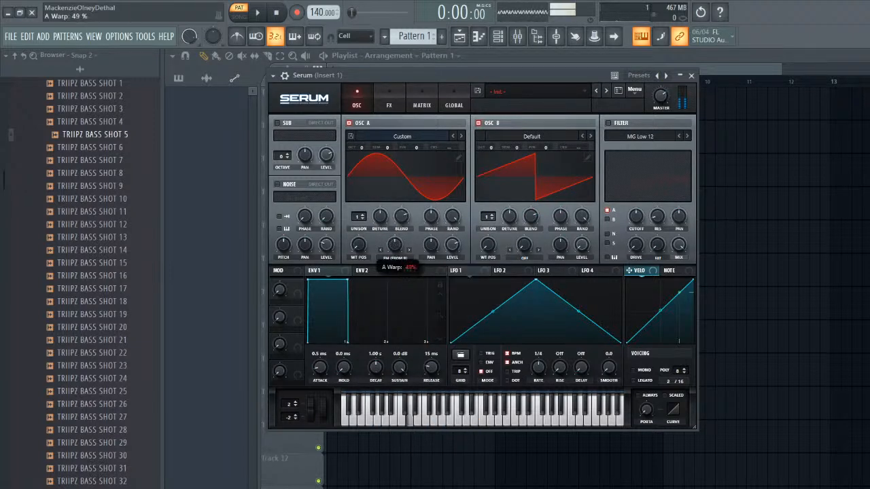
{"action": "left_click_drag", "start_coordinate": [491, 147], "coordinate": [490, 126]}
{"action": "left_click_drag", "start_coordinate": [395, 245], "coordinate": [395, 249]}
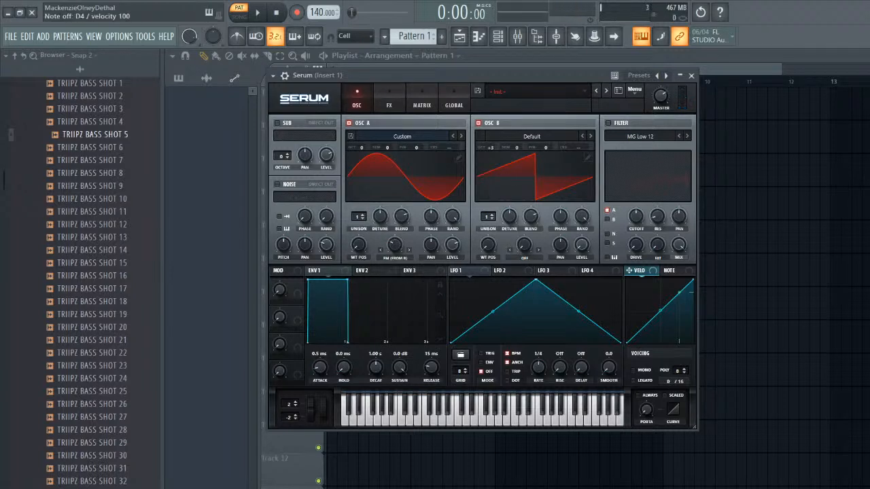
- Assign LFO 1 to oscillator A's FM warp and level, playing test notes
{"action": "left_click_drag", "start_coordinate": [461, 271], "coordinate": [395, 235]}
{"action": "key", "text": "x"}
{"action": "key", "text": "x"}
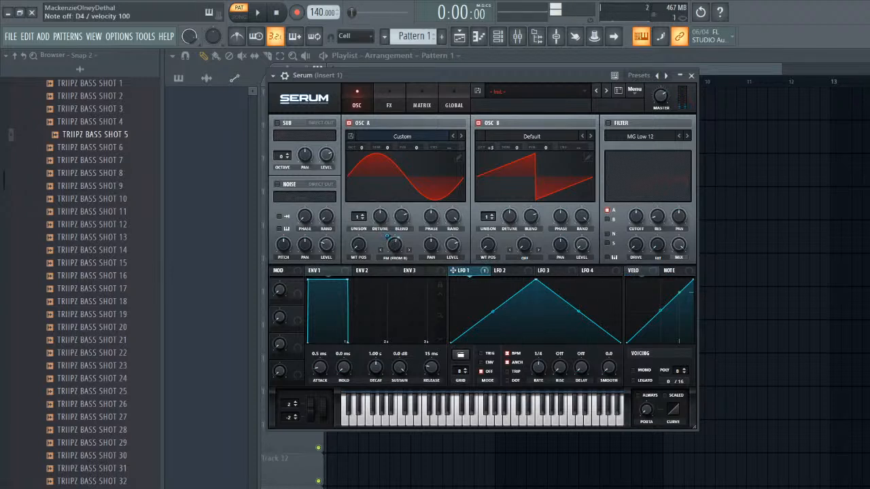
{"action": "left_click_drag", "start_coordinate": [462, 270], "coordinate": [452, 245]}
{"action": "key", "text": "x"}
- Move LFO 1's peak close to the start of its shape and set the LFO to ENV mode
{"action": "left_click_drag", "start_coordinate": [536, 279], "coordinate": [462, 279]}
{"action": "key", "text": "x"}
{"action": "left_click", "coordinate": [482, 363]}
{"action": "key", "text": "x"}
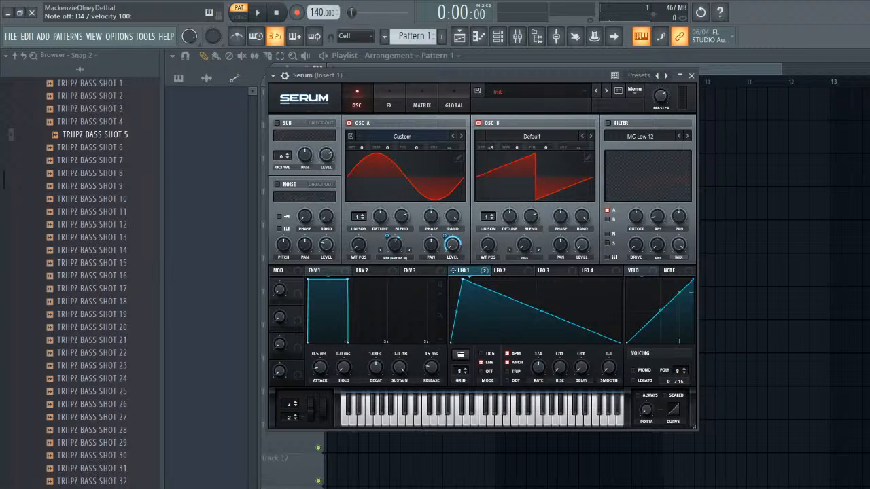
- Try oscillator A at -1 octave while playing the test note
{"action": "key", "text": "x"}
{"action": "key", "text": "x"}
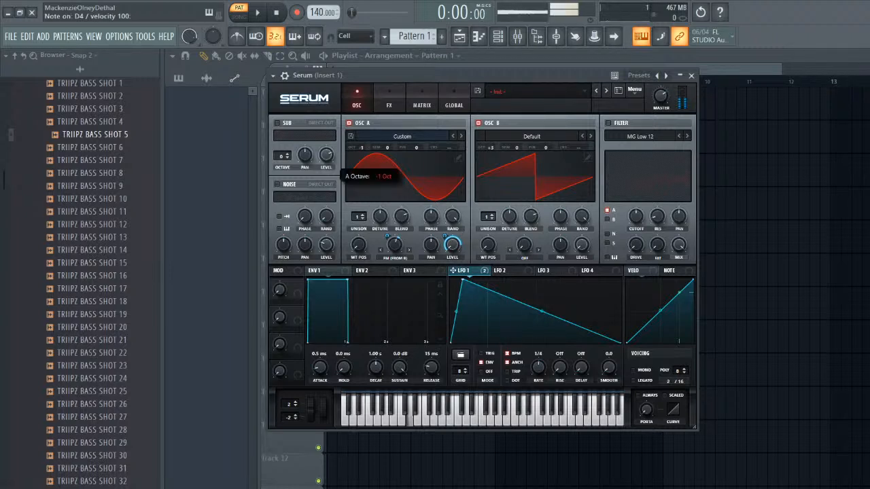
{"action": "key", "text": "x"}
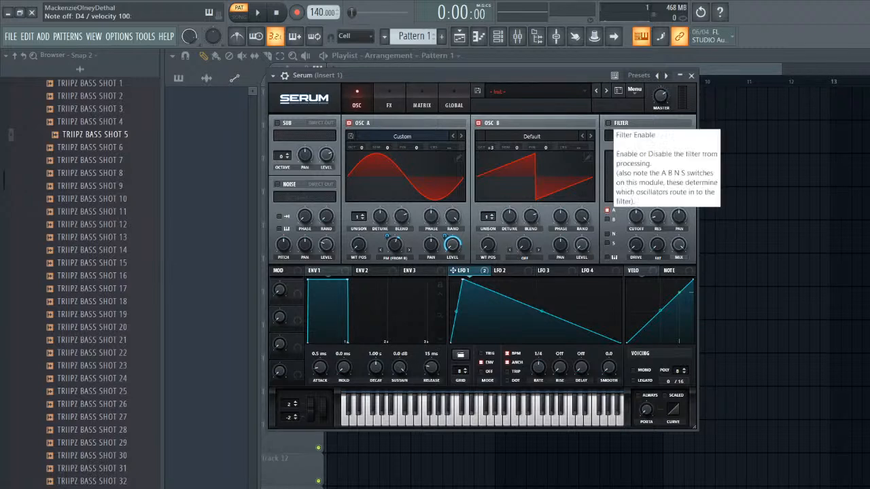
- Enable the filter and set its type to Cmb H6+ from the Flanges group
{"action": "left_click", "coordinate": [608, 123]}
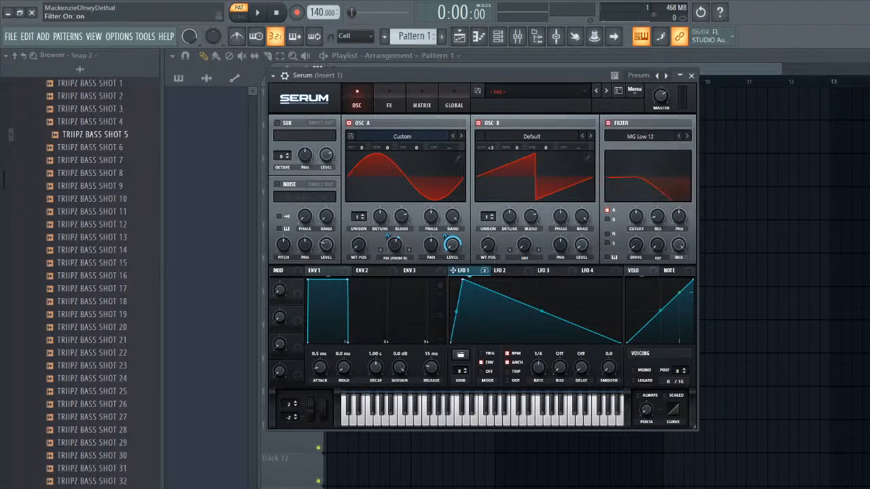
{"action": "left_click", "coordinate": [639, 136]}
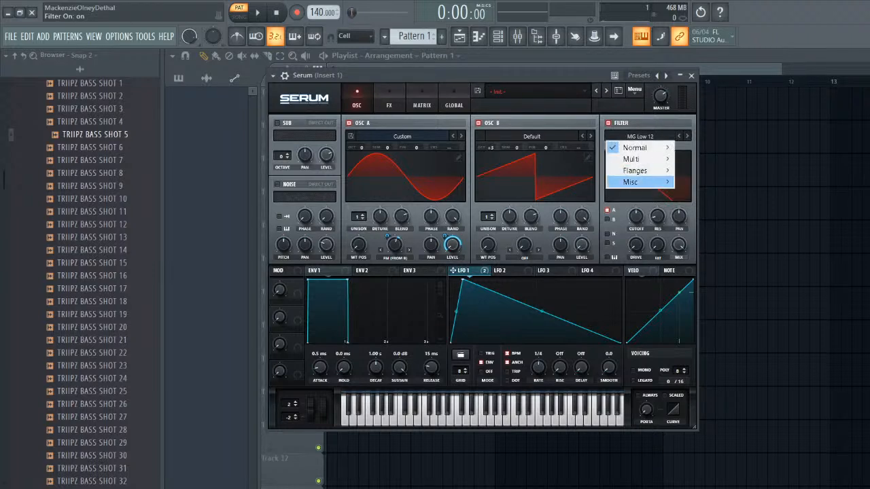
{"action": "mouse_move", "coordinate": [635, 171]}
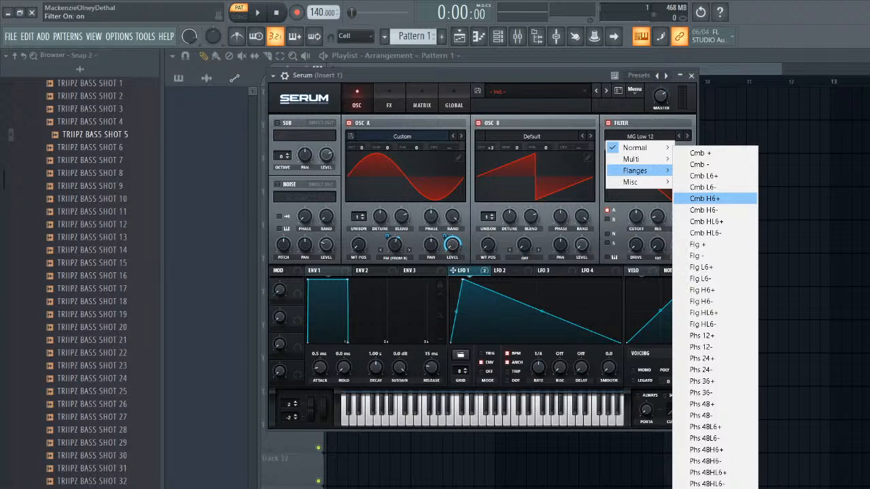
{"action": "left_click", "coordinate": [704, 199]}
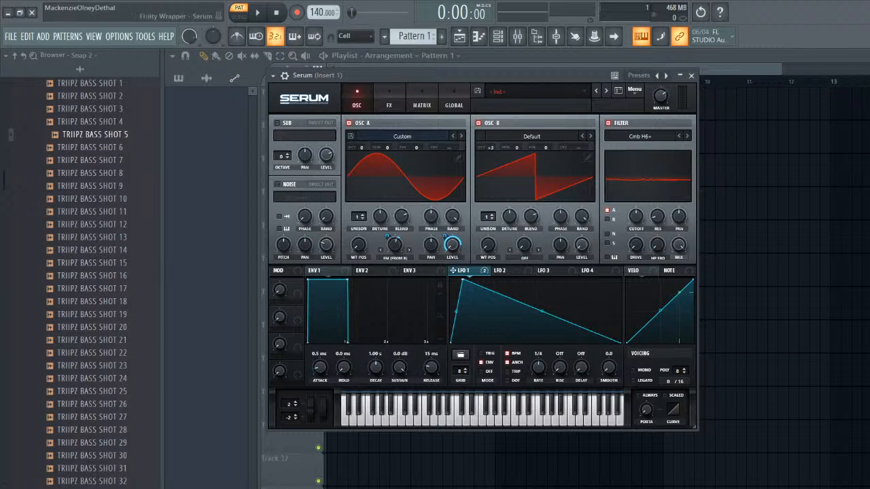
- Play the test note with the filter on and off to compare the sound
{"action": "key", "text": "x"}
{"action": "key", "text": "x"}
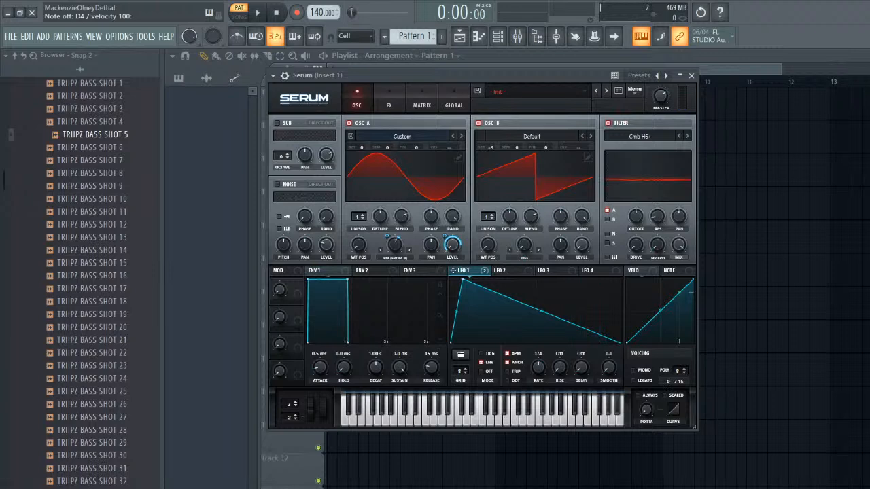
{"action": "key", "text": "x"}
{"action": "left_click", "coordinate": [608, 123]}
{"action": "key", "text": "x"}
{"action": "left_click", "coordinate": [608, 123]}
{"action": "key", "text": "x"}
- Raise the comb filter's resonance and adjust its cutoff while playing the test note
{"action": "left_click_drag", "start_coordinate": [657, 217], "coordinate": [657, 203]}
{"action": "key", "text": "x"}
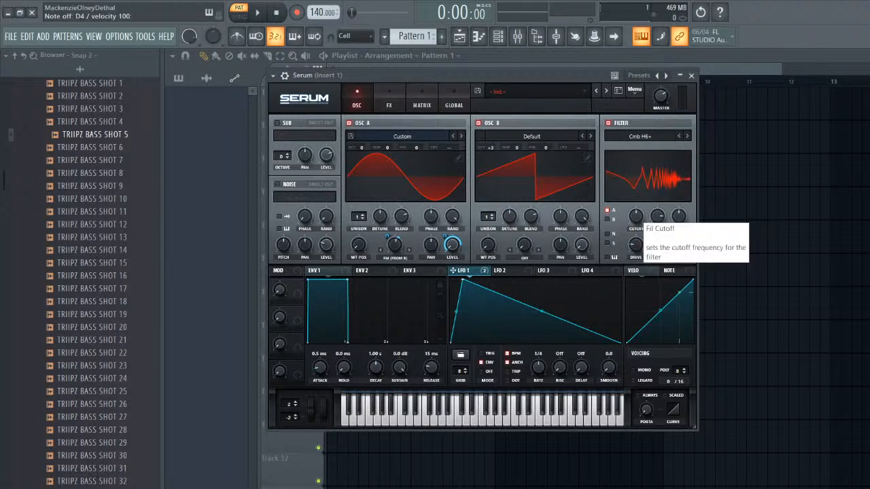
{"action": "left_click", "coordinate": [635, 215]}
{"action": "left_click_drag", "start_coordinate": [636, 215], "coordinate": [635, 213]}
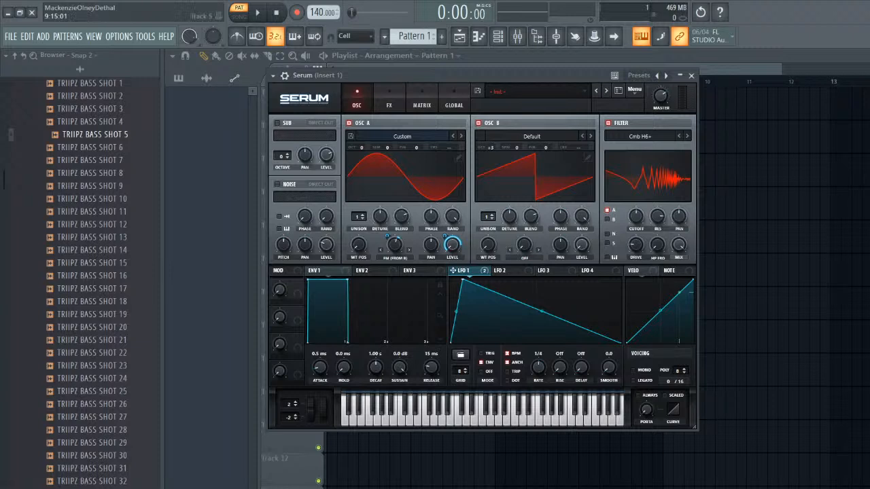
- Readjust the comb filter's cutoff and audition it with repeated test notes
{"action": "left_click_drag", "start_coordinate": [635, 216], "coordinate": [671, 245]}
{"action": "key", "text": "x"}
{"action": "key", "text": "x"}
{"action": "key", "text": "x"}
{"action": "key", "text": "x"}
{"action": "key", "text": "x"}
{"action": "key", "text": "x"}
{"action": "key", "text": "x"}
{"action": "key", "text": "x"}
{"action": "key", "text": "x"}
- Shape LFO 2 as a rising ramp and assign it to the filter's pan with an amount of -24
{"action": "left_click", "coordinate": [507, 270]}
{"action": "left_click_drag", "start_coordinate": [536, 280], "coordinate": [621, 279]}
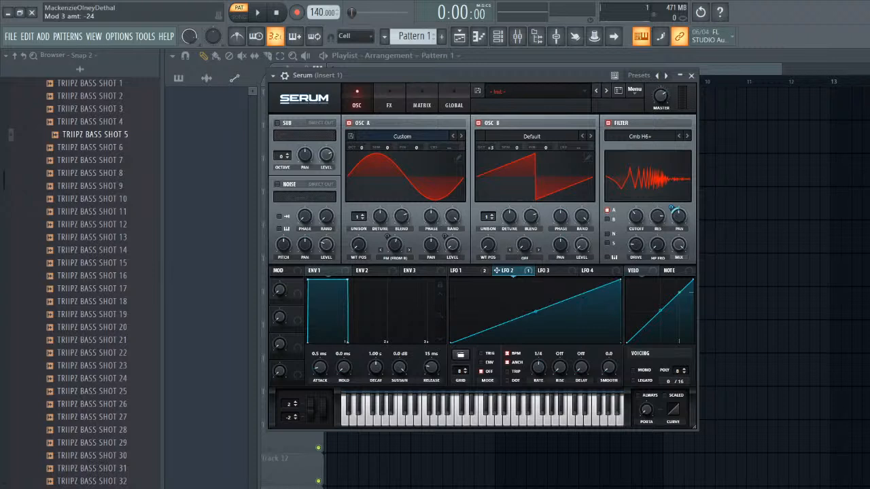
{"action": "left_click", "coordinate": [314, 270]}
{"action": "left_click", "coordinate": [362, 271]}
{"action": "left_click", "coordinate": [409, 270]}
- Set LFO 2 to Env mode and play the test note
{"action": "left_click", "coordinate": [507, 270]}
{"action": "key", "text": "x"}
{"action": "key", "text": "x"}
{"action": "key", "text": "x"}
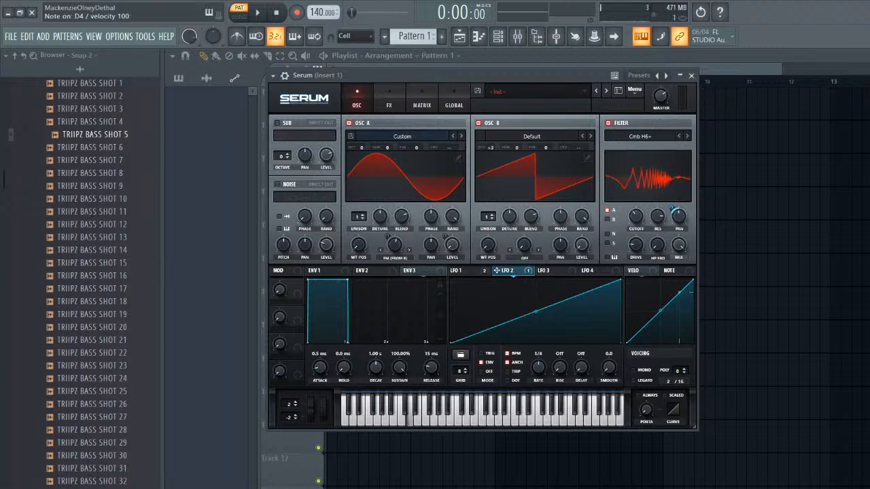
- Set LFO 1 to Trig mode and bend LFO 2's ramp upward at its midpoint while playing the test note
{"action": "left_click", "coordinate": [459, 271]}
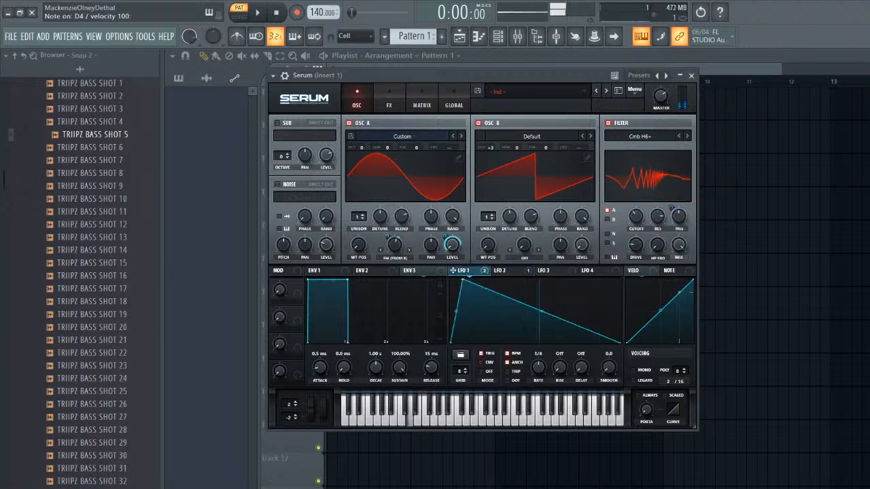
{"action": "left_click", "coordinate": [507, 270]}
{"action": "key", "text": "x"}
{"action": "key", "text": "x"}
{"action": "key", "text": "x"}
{"action": "key", "text": "x"}
{"action": "left_click_drag", "start_coordinate": [536, 311], "coordinate": [535, 289]}
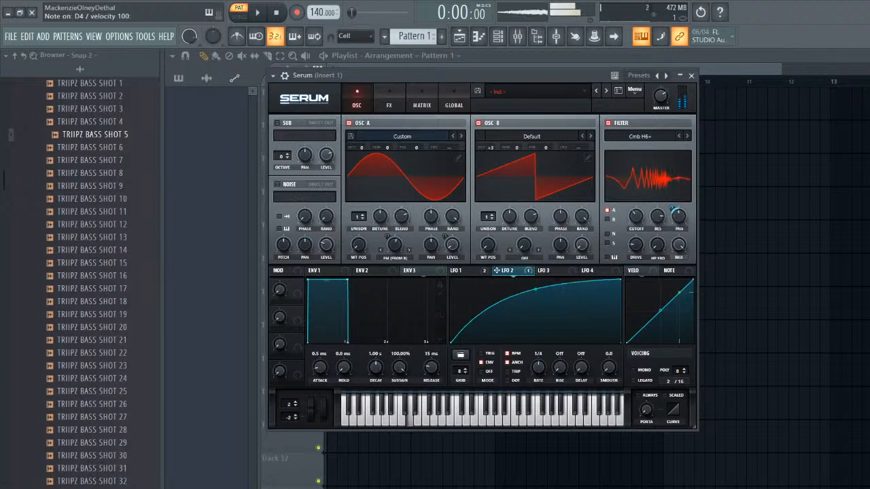
- Set the filter cutoff to 191 Hz and try a lower octave for oscillator A with the test note
{"action": "left_click", "coordinate": [456, 270]}
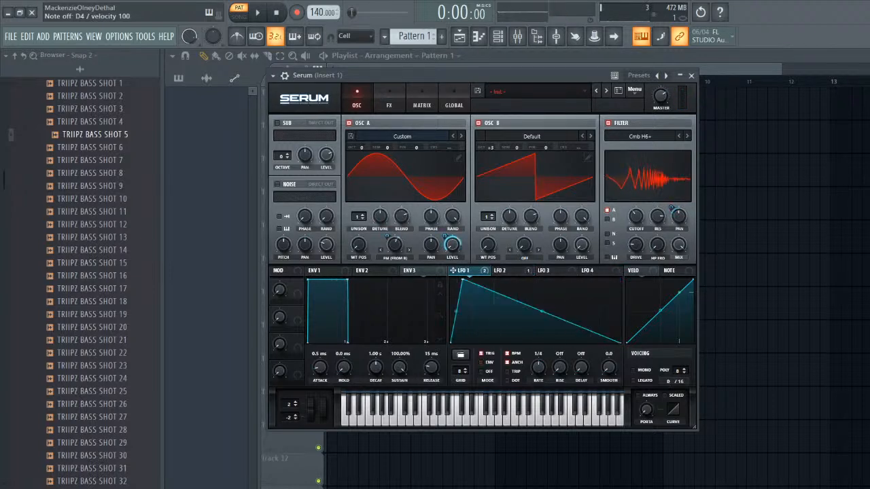
{"action": "key", "text": "x"}
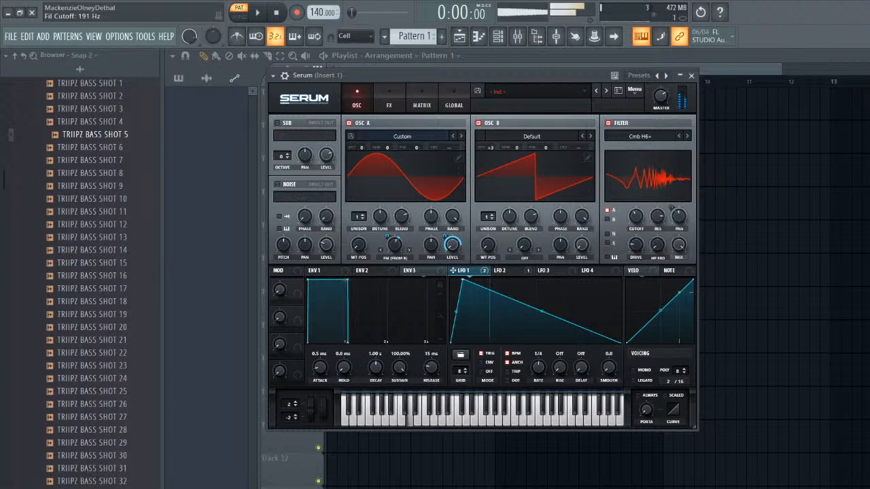
{"action": "left_click_drag", "start_coordinate": [362, 147], "coordinate": [361, 154]}
{"action": "key", "text": "x"}
{"action": "key", "text": "x"}
- Enable the sub oscillator at octave -2 and play the test note
{"action": "left_click", "coordinate": [277, 123]}
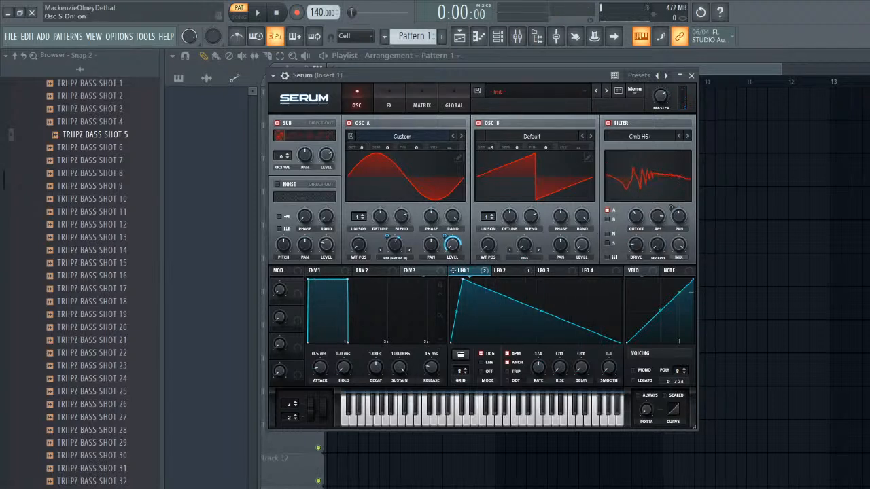
{"action": "left_click_drag", "start_coordinate": [283, 156], "coordinate": [282, 169]}
{"action": "key", "text": "x"}
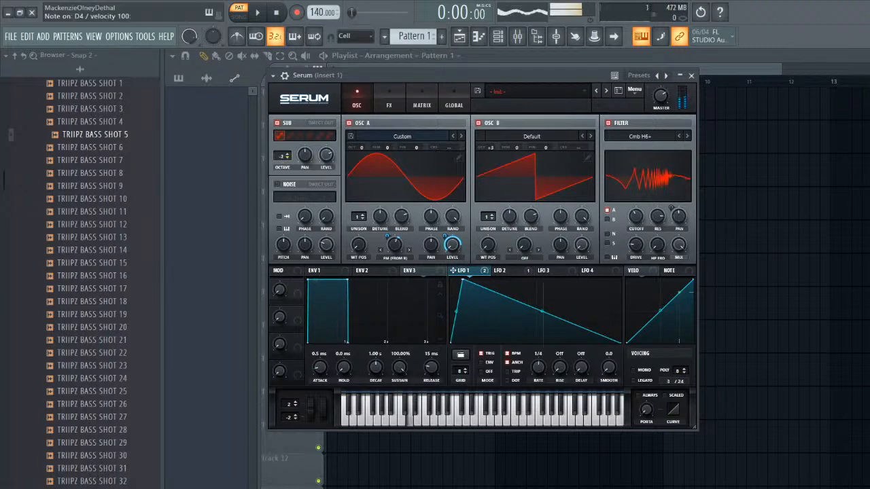
- Modulate the sub oscillator's level with LFO 1 at an amount of 74 and route the sub to direct out
{"action": "left_click_drag", "start_coordinate": [462, 270], "coordinate": [326, 197]}
{"action": "left_click_drag", "start_coordinate": [318, 146], "coordinate": [318, 129]}
{"action": "left_click", "coordinate": [321, 123]}
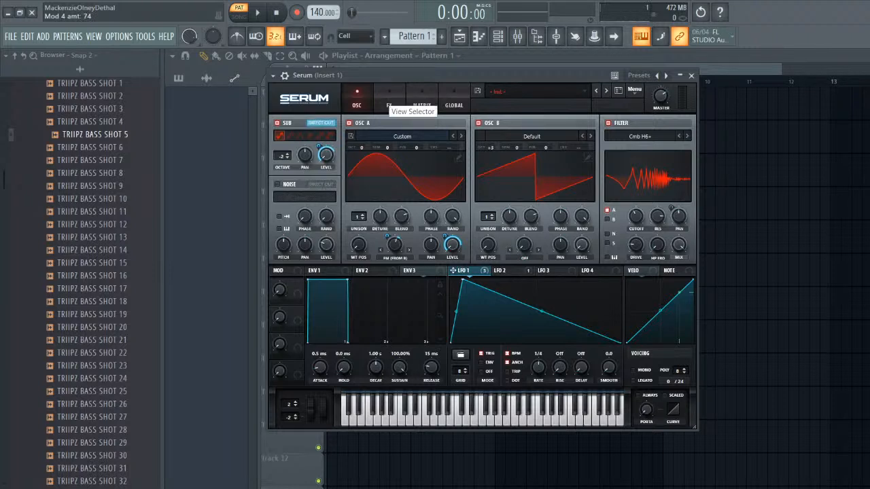
- Enable the Tube distortion effect with its drive at 91% and play the test note
{"action": "left_click", "coordinate": [389, 101]}
{"action": "left_click", "coordinate": [279, 138]}
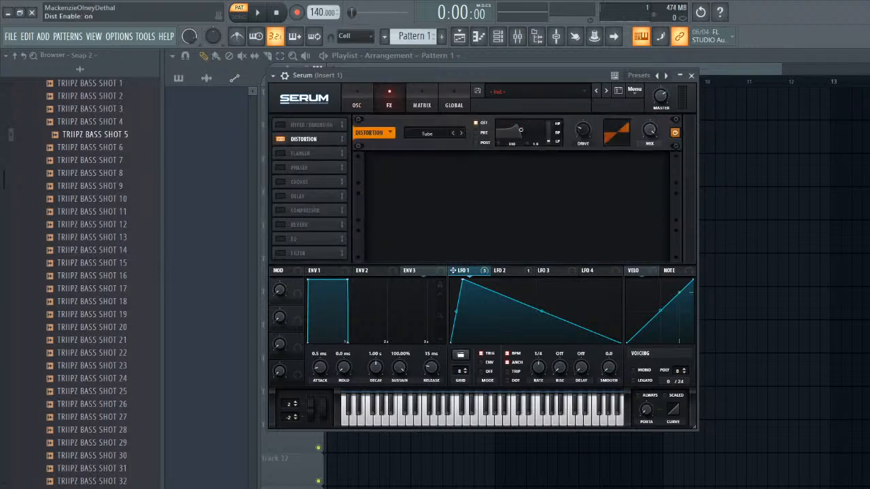
{"action": "left_click_drag", "start_coordinate": [582, 129], "coordinate": [583, 105]}
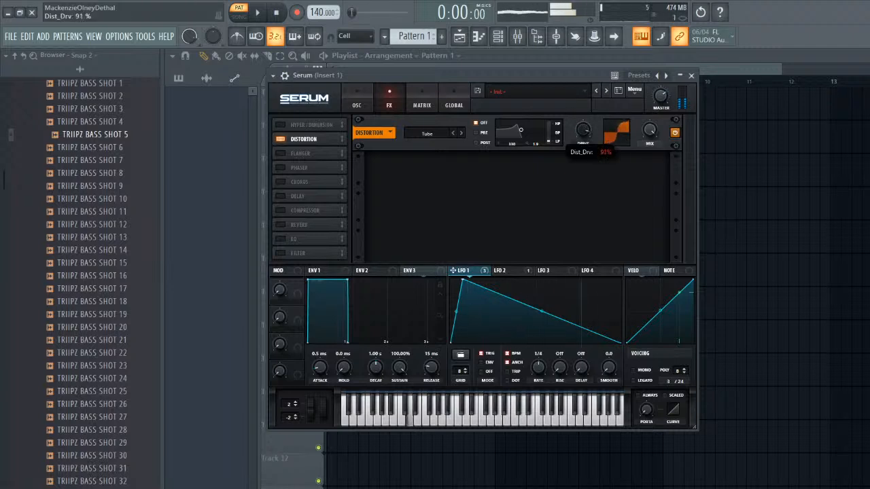
{"action": "key", "text": "x"}
{"action": "key", "text": "x"}
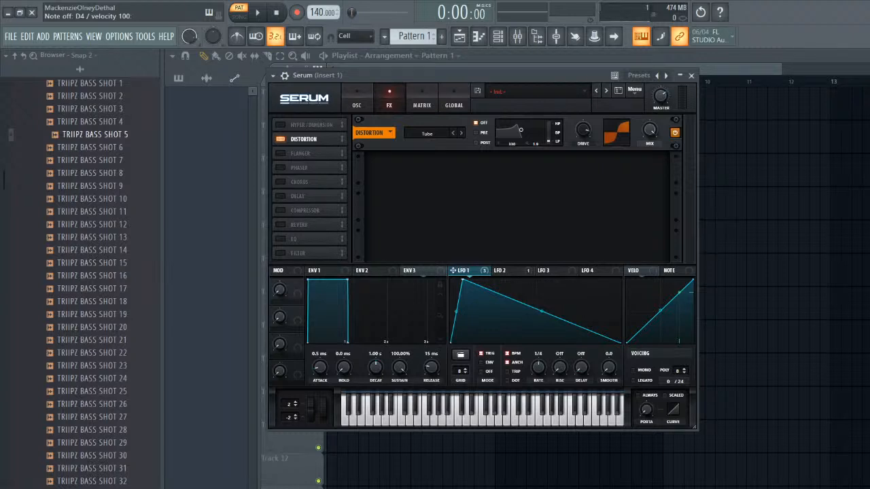
- Enable the compressor in multiband mode, raise its gain and adjust its band levels
{"action": "left_click", "coordinate": [281, 211]}
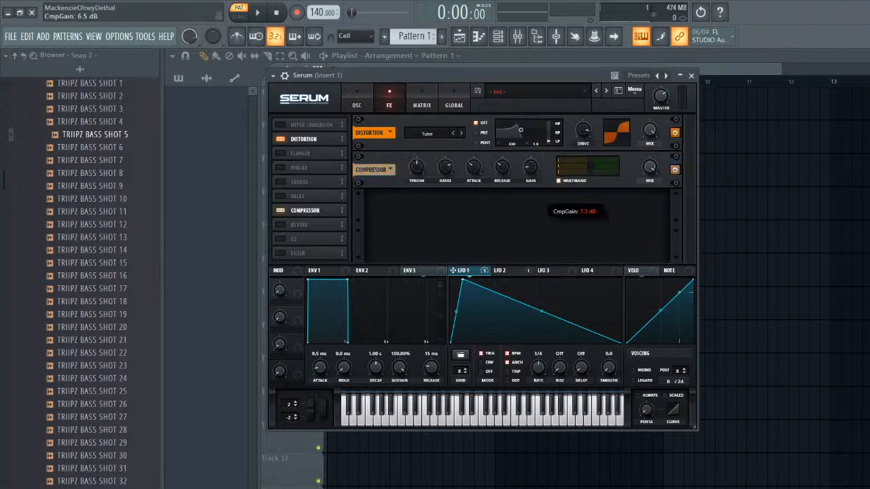
{"action": "left_click", "coordinate": [558, 180]}
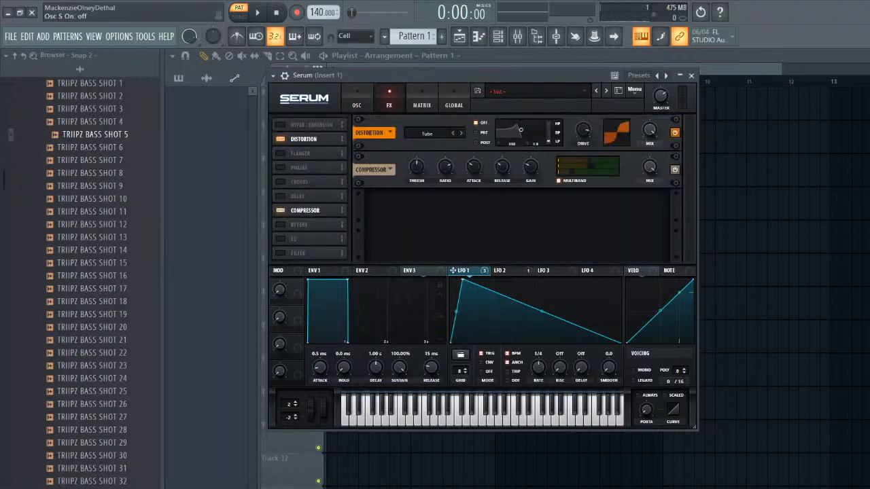
{"action": "left_click_drag", "start_coordinate": [568, 172], "coordinate": [568, 167]}
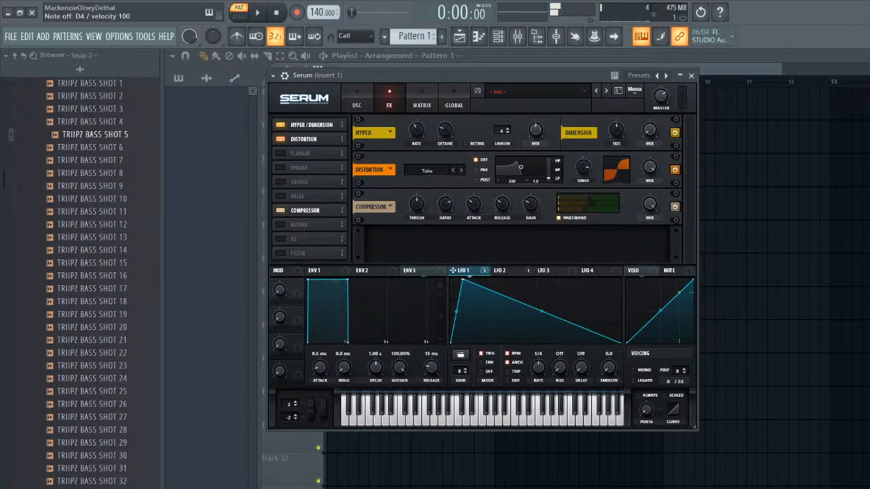
- Lower the Hyper mix and Dimension size, and set the Dimension mix to 20%
{"action": "left_click_drag", "start_coordinate": [535, 130], "coordinate": [535, 156]}
{"action": "left_click_drag", "start_coordinate": [616, 129], "coordinate": [617, 169]}
{"action": "left_click_drag", "start_coordinate": [650, 130], "coordinate": [649, 146]}
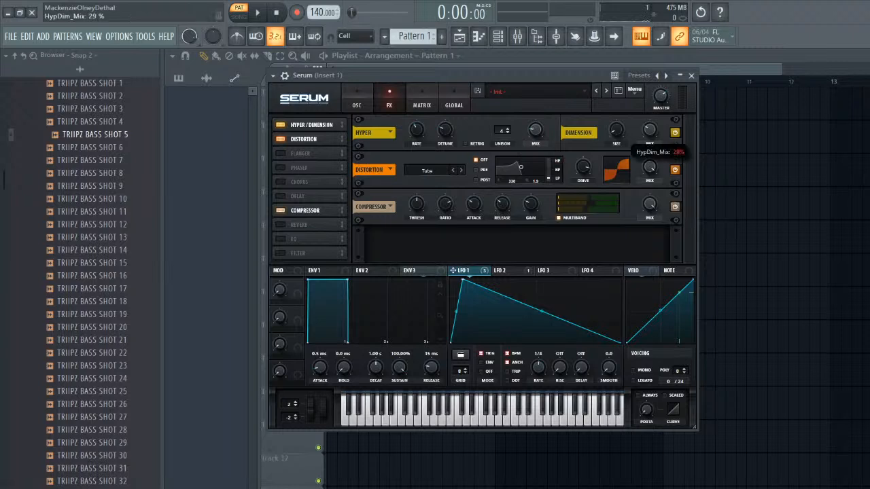
{"action": "mouse_move", "coordinate": [616, 130]}
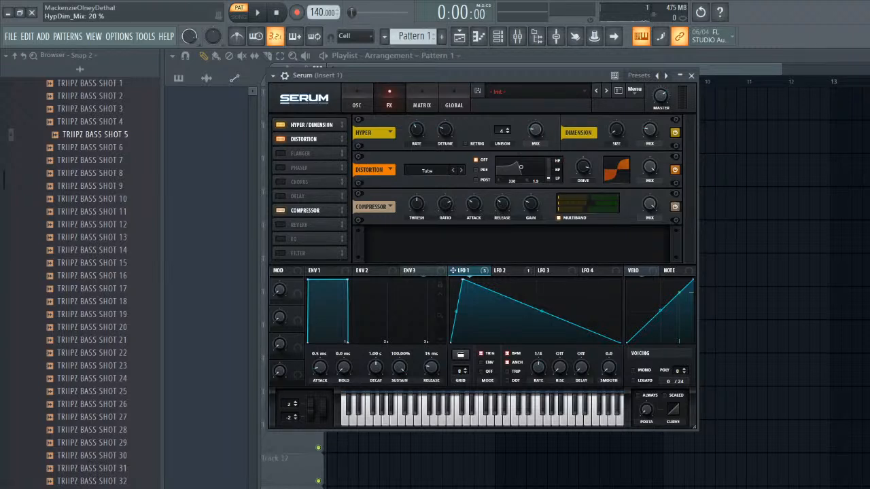
{"action": "mouse_move", "coordinate": [536, 130]}
{"action": "left_mouse_down"}
{"action": "mouse_move", "coordinate": [536, 92]}
{"action": "mouse_move", "coordinate": [536, 130]}
{"action": "left_mouse_up"}
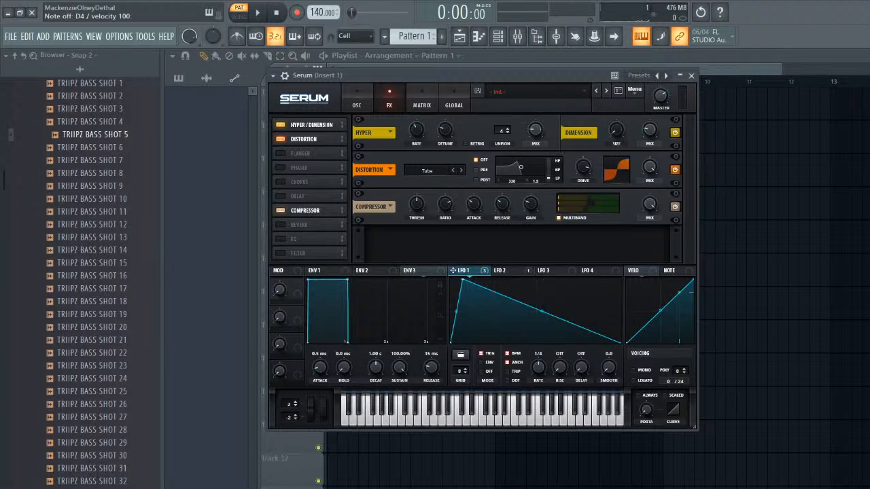
- Try a delay with BPM sync off, 19.32 ms linked times and adjusted feedback and mix, and turn it off again
{"action": "left_click", "coordinate": [281, 196]}
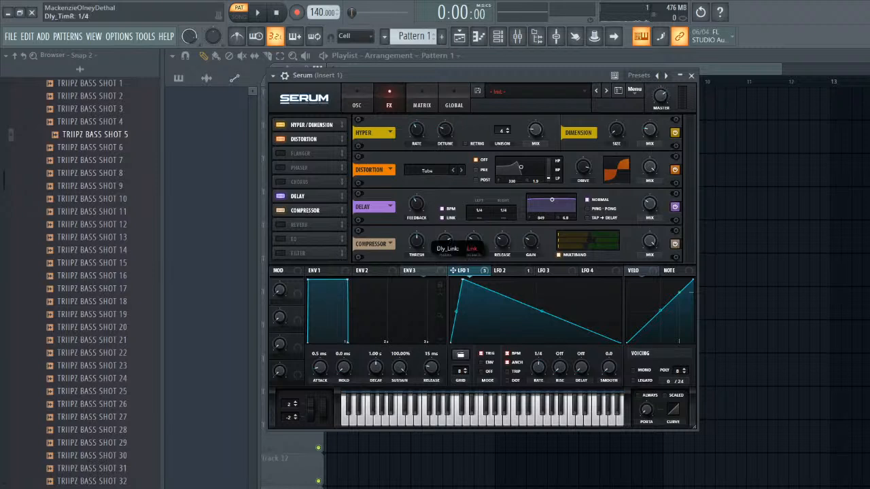
{"action": "left_click", "coordinate": [442, 208]}
{"action": "left_click_drag", "start_coordinate": [503, 209], "coordinate": [503, 252]}
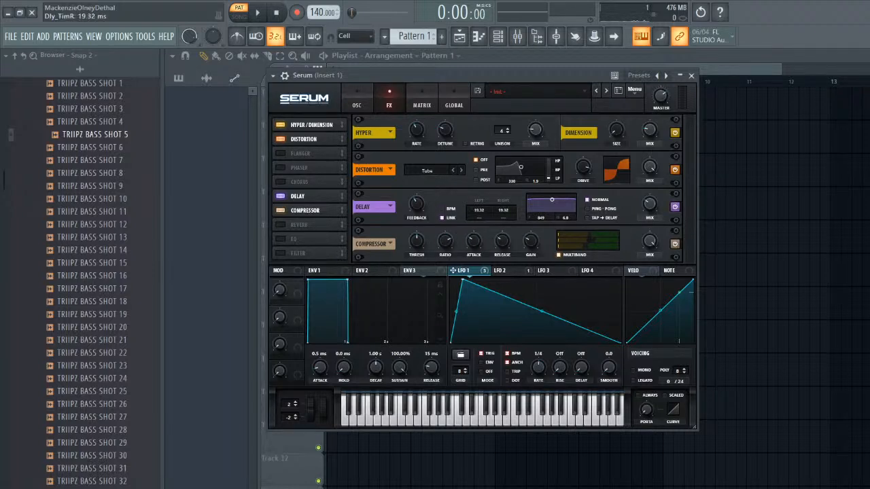
{"action": "mouse_move", "coordinate": [649, 204]}
{"action": "left_mouse_down"}
{"action": "mouse_move", "coordinate": [649, 178]}
{"action": "mouse_move", "coordinate": [649, 198]}
{"action": "left_mouse_up"}
{"action": "left_click_drag", "start_coordinate": [417, 204], "coordinate": [417, 205]}
{"action": "left_click_drag", "start_coordinate": [649, 204], "coordinate": [650, 207]}
{"action": "left_click_drag", "start_coordinate": [417, 204], "coordinate": [416, 209]}
{"action": "key", "text": "x"}
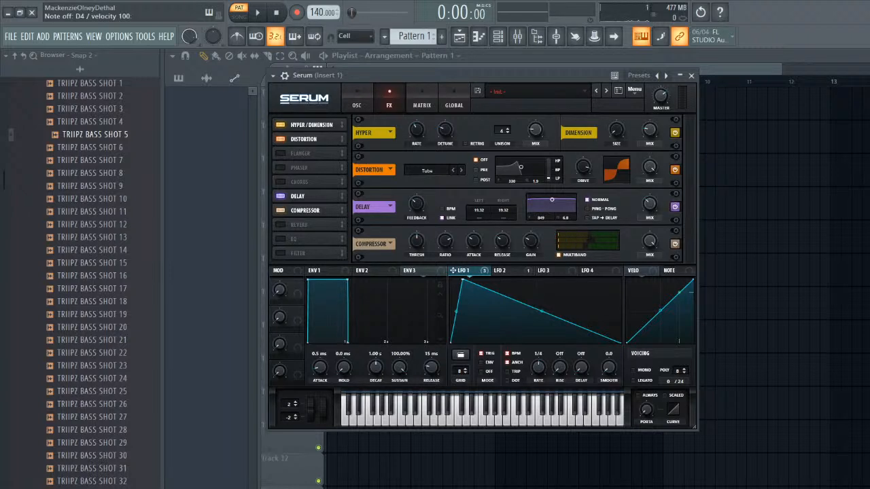
{"action": "left_click", "coordinate": [280, 197]}
- Enable the chorus, adjust its filter and raise its mix while playing the test note
{"action": "left_click", "coordinate": [280, 182]}
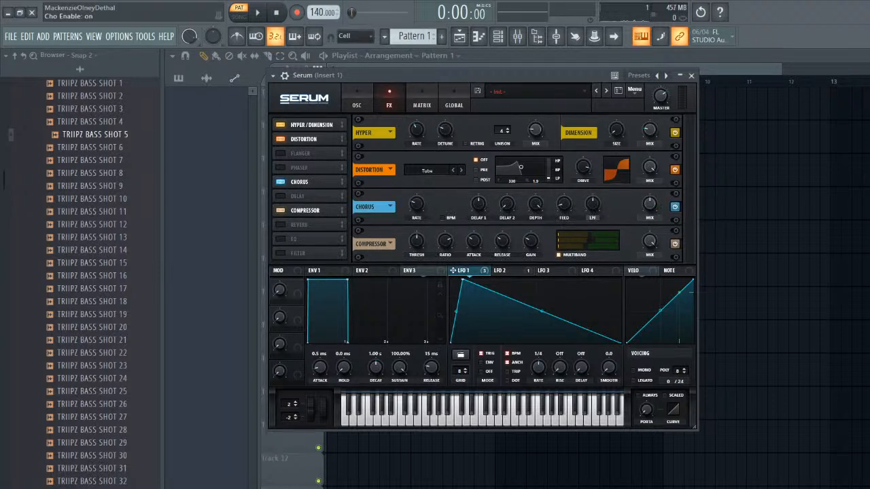
{"action": "key", "text": "x"}
{"action": "key", "text": "x"}
{"action": "left_click", "coordinate": [592, 218]}
{"action": "left_click_drag", "start_coordinate": [592, 204], "coordinate": [593, 248]}
{"action": "key", "text": "x"}
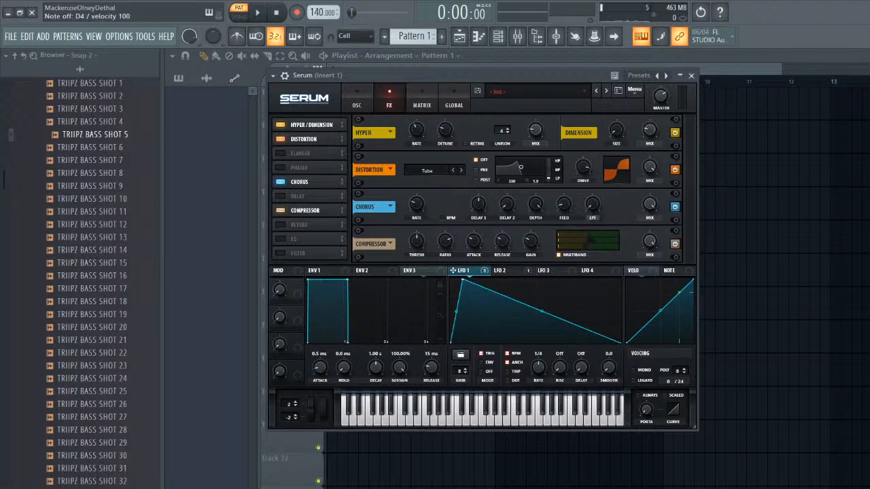
{"action": "key", "text": "x"}
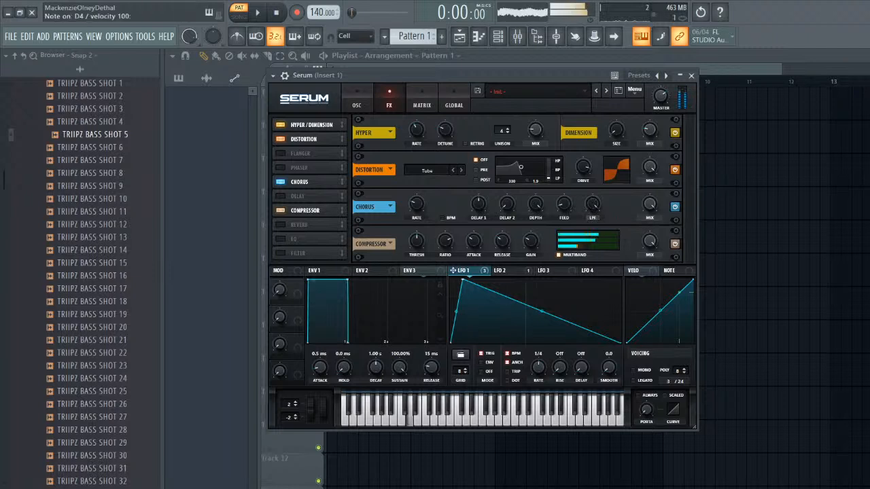
- Set the chorus feedback to 78% and its depth to 0.5 ms while playing the test note
{"action": "left_click_drag", "start_coordinate": [563, 204], "coordinate": [564, 159]}
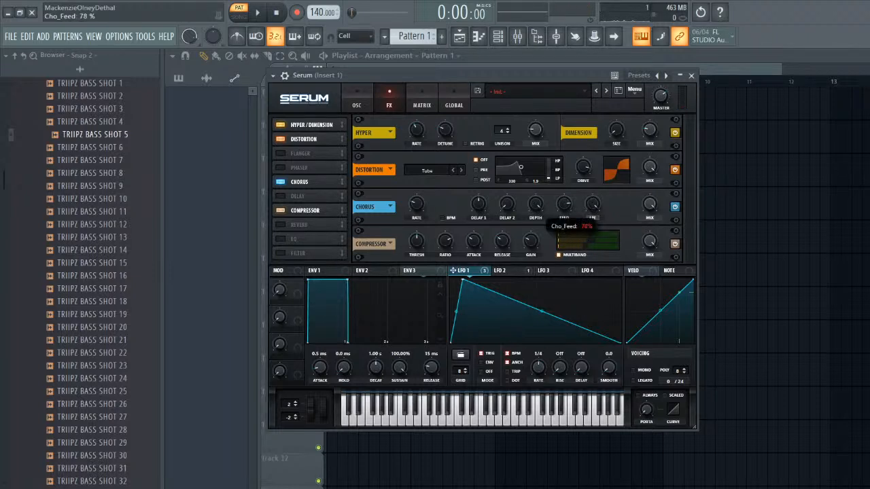
{"action": "key", "text": "x"}
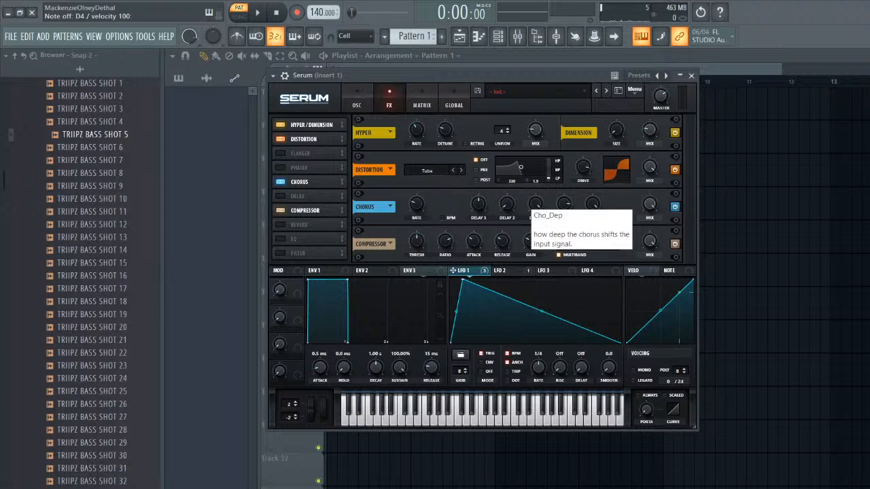
{"action": "left_click_drag", "start_coordinate": [535, 204], "coordinate": [535, 244]}
{"action": "key", "text": "x"}
{"action": "key", "text": "x"}
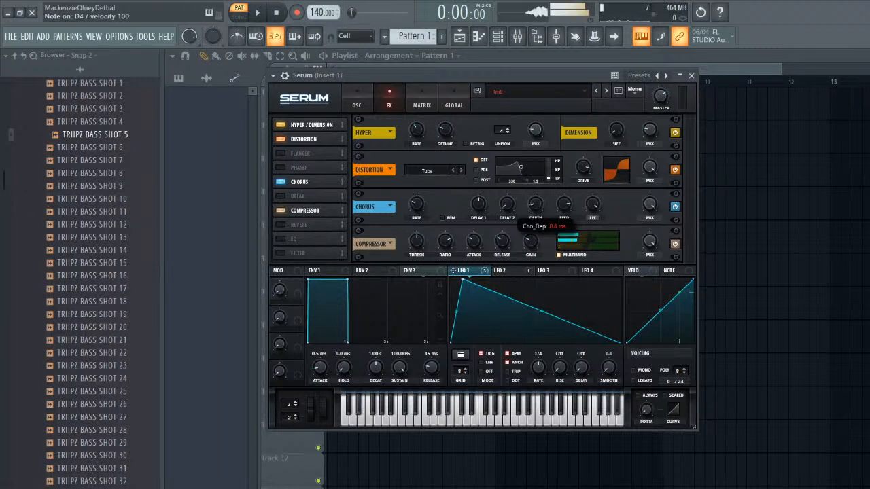
{"action": "key", "text": "x"}
{"action": "key", "text": "x"}
{"action": "left_click_drag", "start_coordinate": [535, 205], "coordinate": [535, 203]}
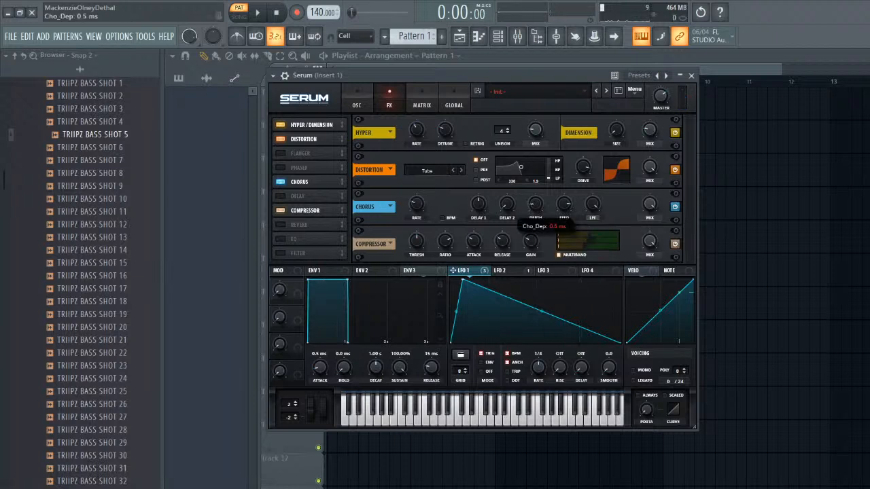
{"action": "key", "text": "x"}
{"action": "key", "text": "x"}
{"action": "key", "text": "x"}
- Slightly lower the chorus mix and check the result with repeated test notes
{"action": "mouse_move", "coordinate": [649, 205]}
{"action": "left_mouse_down"}
{"action": "mouse_move", "coordinate": [650, 217]}
{"action": "mouse_move", "coordinate": [649, 207]}
{"action": "left_mouse_up"}
{"action": "key", "text": "x"}
{"action": "key", "text": "x"}
{"action": "key", "text": "x"}
{"action": "key", "text": "x"}
{"action": "mouse_move", "coordinate": [582, 167]}
{"action": "key", "text": "x"}
{"action": "key", "text": "x"}
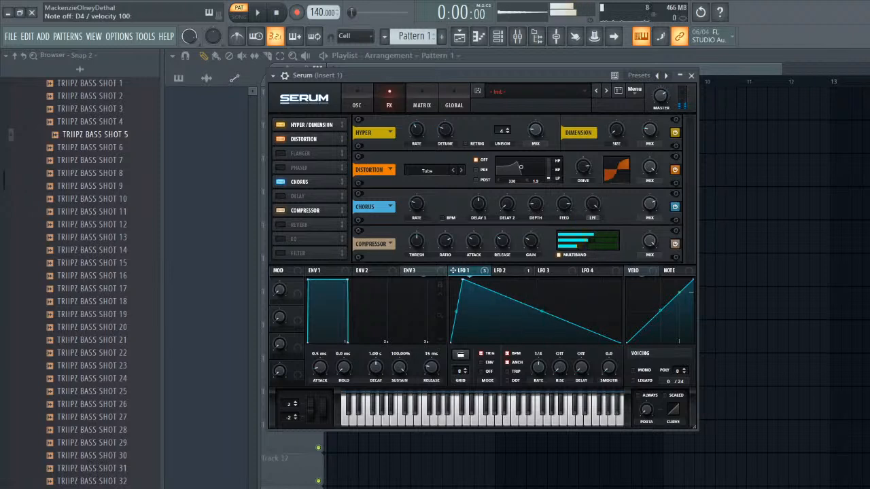
- Modulate the distortion drive with LFO 1 and audition it with the test note
{"action": "left_click_drag", "start_coordinate": [453, 271], "coordinate": [582, 155]}
{"action": "key", "text": "x"}
{"action": "key", "text": "x"}
{"action": "key", "text": "x"}
{"action": "key", "text": "x"}
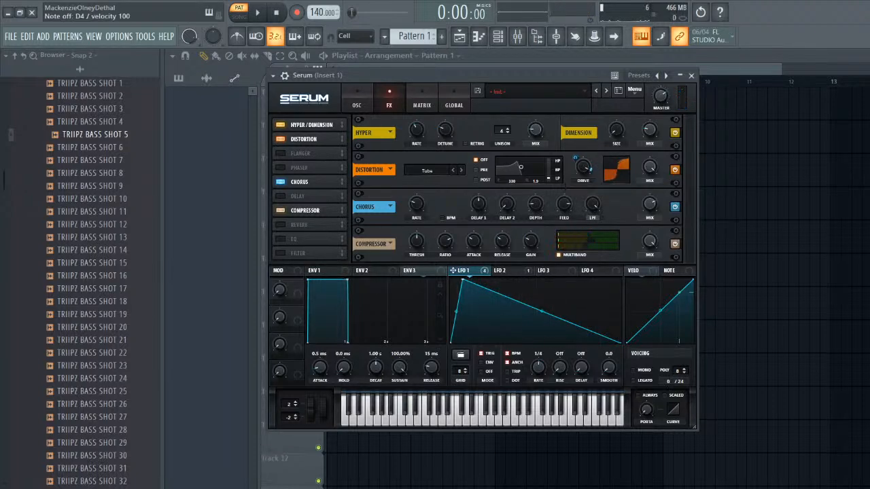
{"action": "key", "text": "x"}
{"action": "key", "text": "x"}
- Return to the oscillator page and fine-tune the comb filter's cutoff
{"action": "left_click", "coordinate": [357, 100]}
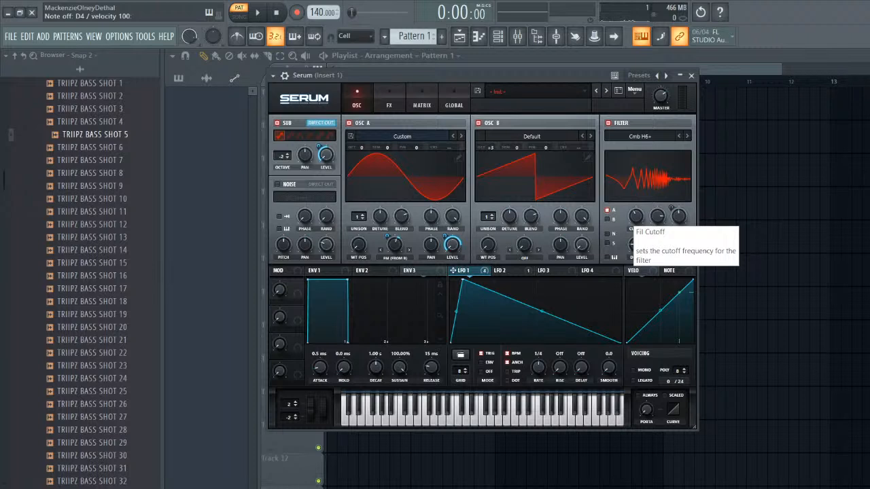
{"action": "left_click_drag", "start_coordinate": [635, 216], "coordinate": [635, 215]}
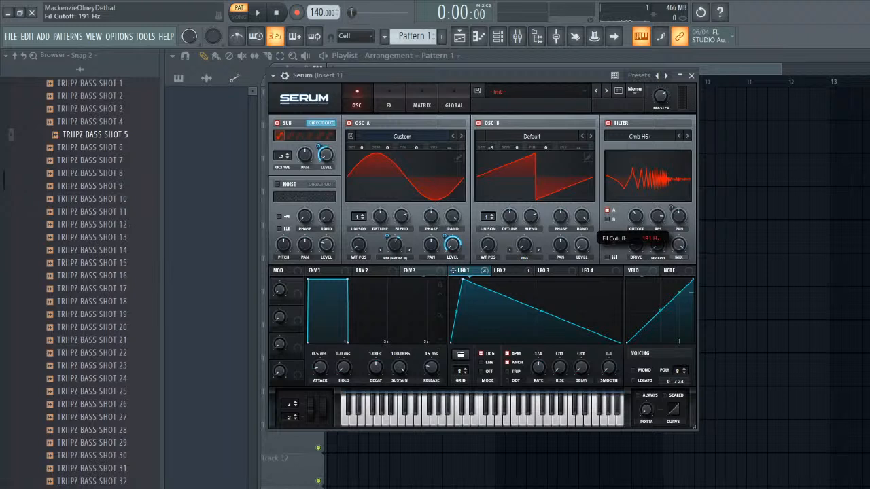
{"action": "left_click_drag", "start_coordinate": [636, 216], "coordinate": [636, 218]}
- Draw a square gate shape in LFO 3 that is high at the start, low in the middle and high at the end
{"action": "left_click", "coordinate": [547, 271]}
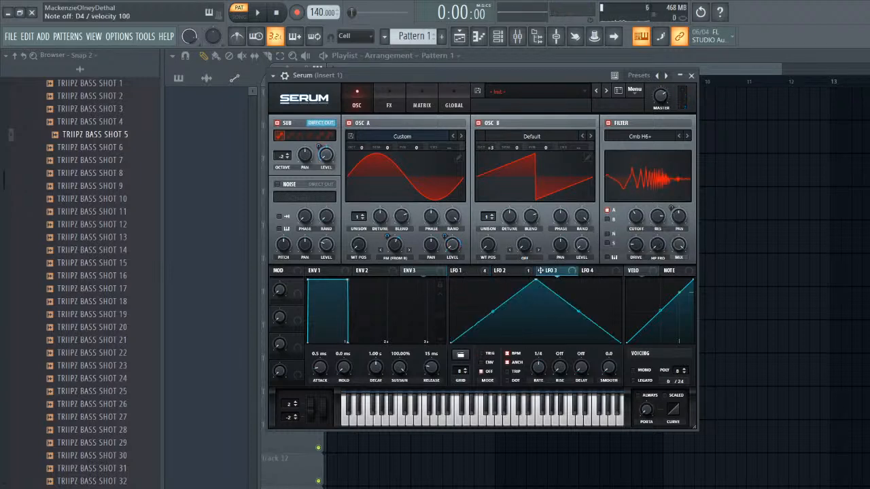
{"action": "left_click_drag", "start_coordinate": [535, 280], "coordinate": [450, 279]}
{"action": "double_click", "coordinate": [519, 279]}
{"action": "double_click", "coordinate": [540, 293]}
{"action": "left_click_drag", "start_coordinate": [541, 292], "coordinate": [519, 342]}
{"action": "double_click", "coordinate": [564, 309]}
{"action": "left_click_drag", "start_coordinate": [563, 309], "coordinate": [560, 342]}
{"action": "double_click", "coordinate": [560, 280]}
{"action": "double_click", "coordinate": [612, 280]}
{"action": "left_click_drag", "start_coordinate": [613, 280], "coordinate": [621, 279]}
- Assign LFO 3 to the filter cutoff and set its modulation amount to 4
{"action": "left_click_drag", "start_coordinate": [541, 270], "coordinate": [635, 216]}
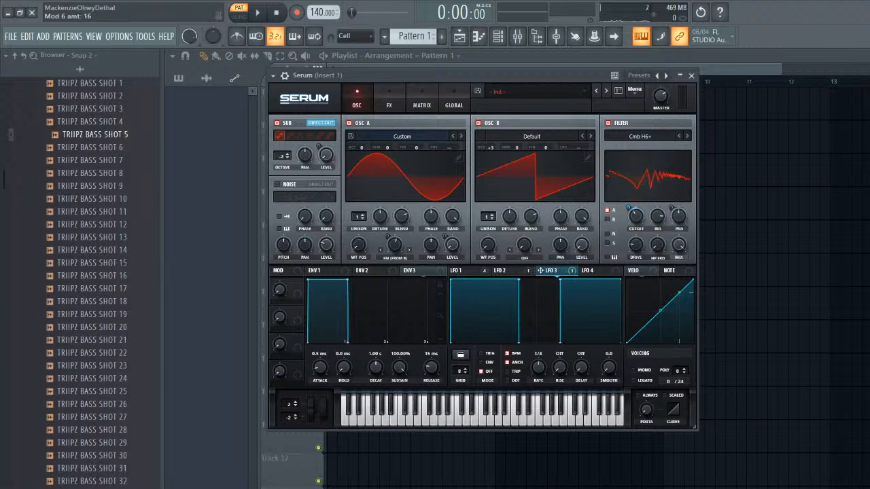
{"action": "right_click", "coordinate": [635, 222]}
{"action": "left_click", "coordinate": [628, 209]}
{"action": "left_click_drag", "start_coordinate": [629, 208], "coordinate": [628, 217]}
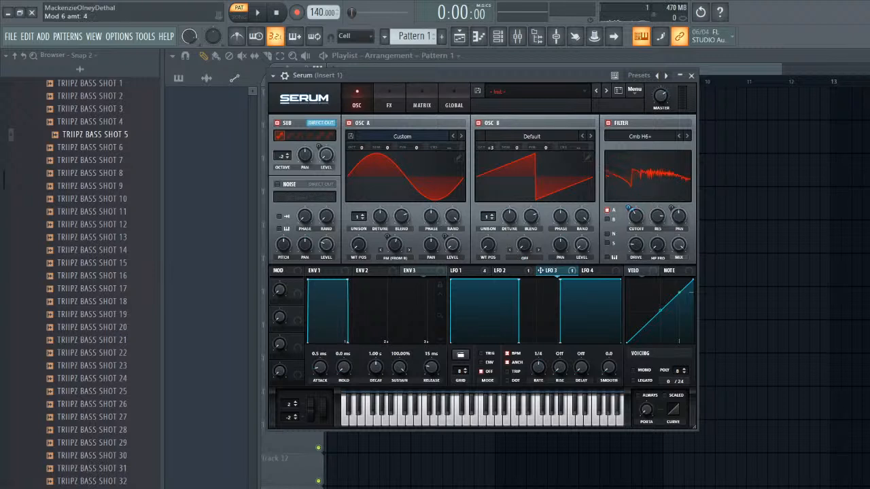
- Set LFO 3's rate to bar and slope the gate shape's falling and rising edges, auditioning with the test note
{"action": "left_click_drag", "start_coordinate": [538, 367], "coordinate": [538, 380]}
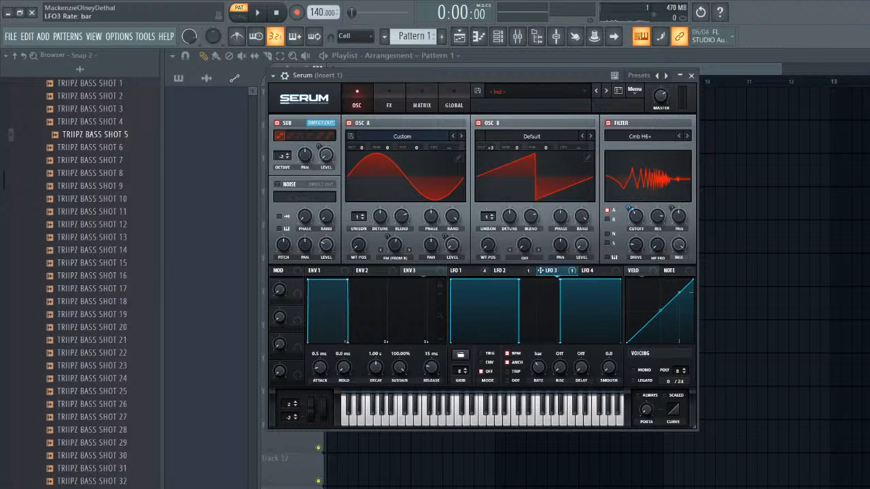
{"action": "key", "text": "x"}
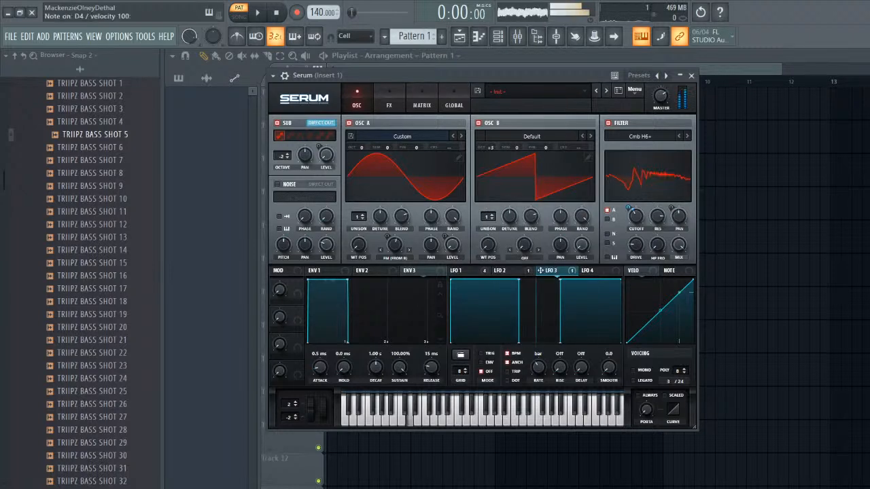
{"action": "left_click_drag", "start_coordinate": [519, 279], "coordinate": [502, 279]}
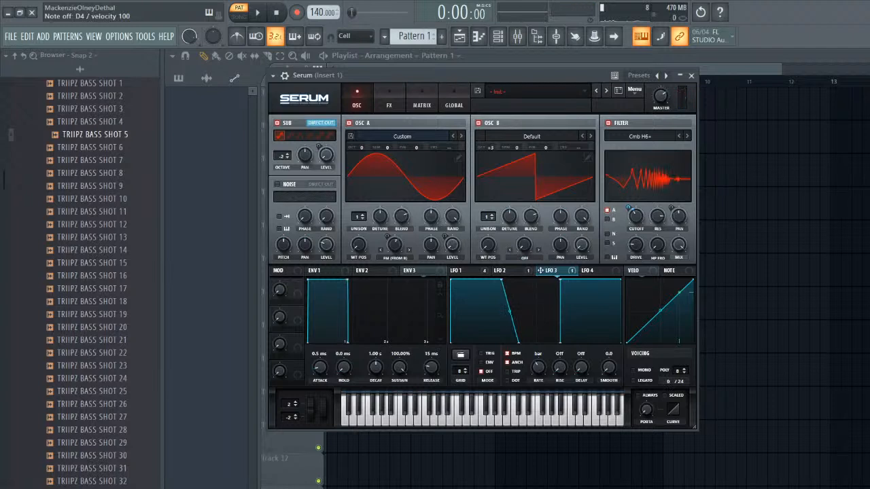
{"action": "left_click_drag", "start_coordinate": [560, 279], "coordinate": [584, 279]}
{"action": "key", "text": "x"}
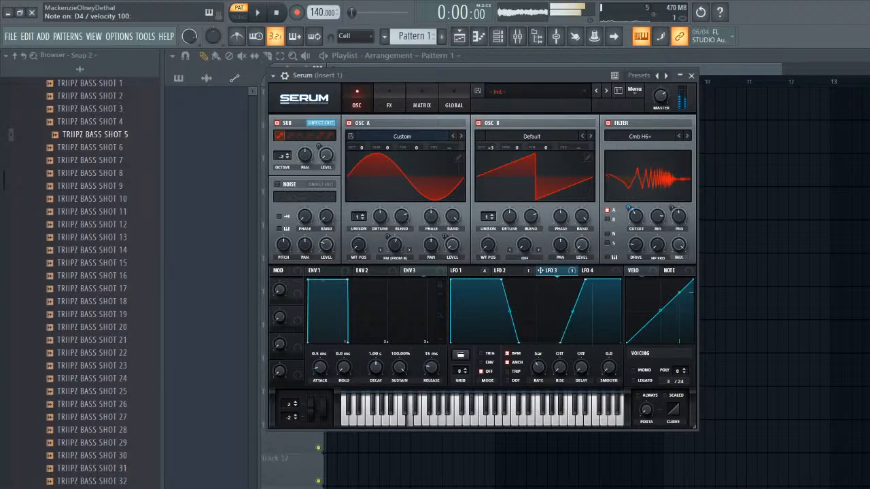
- Reshape the start of LFO 3 into a short ramp down to zero with a flat middle, and set the LFO to Trig mode
{"action": "double_click", "coordinate": [476, 330]}
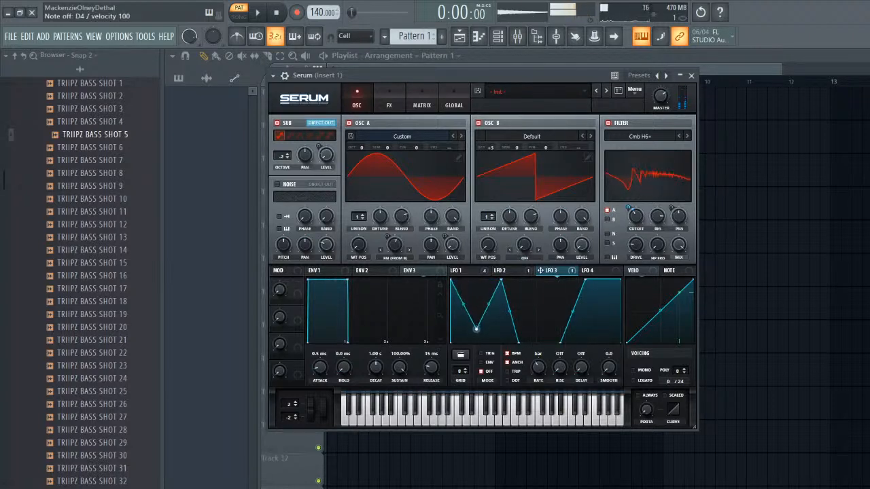
{"action": "double_click", "coordinate": [551, 296]}
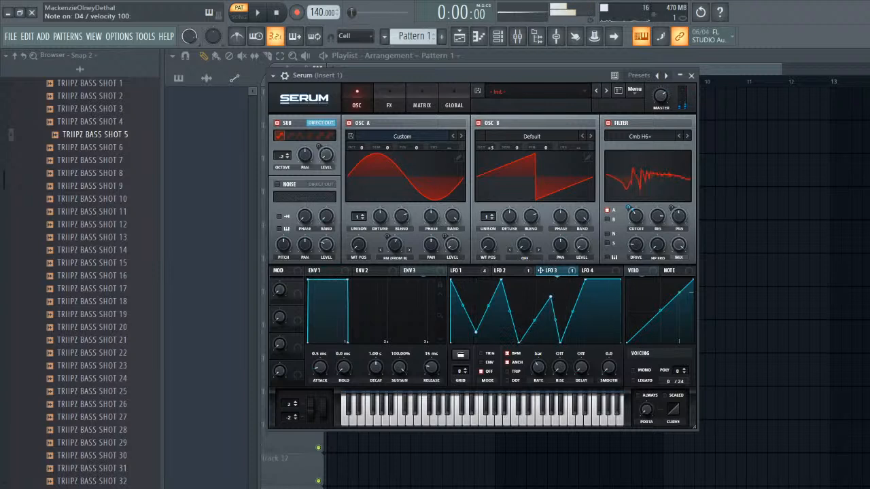
{"action": "left_click_drag", "start_coordinate": [474, 336], "coordinate": [473, 343]}
{"action": "double_click", "coordinate": [501, 279]}
{"action": "key", "text": "x"}
{"action": "left_click", "coordinate": [481, 353]}
{"action": "double_click", "coordinate": [550, 297]}
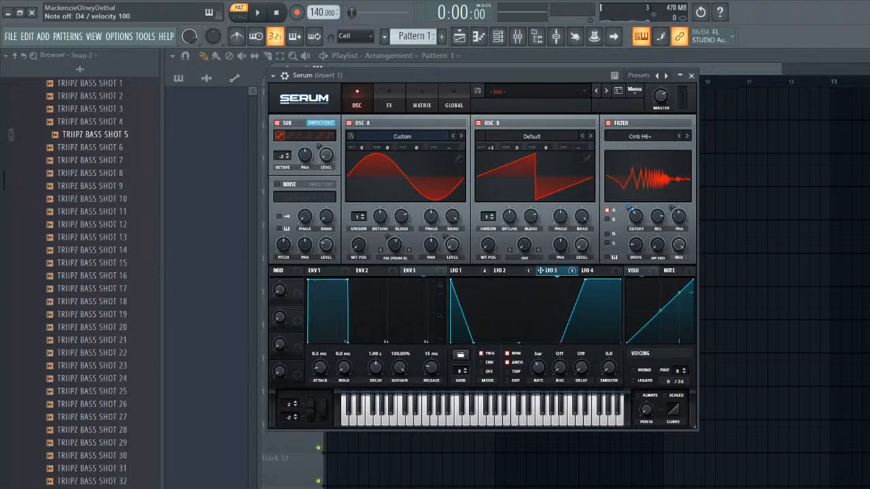
{"action": "double_click", "coordinate": [551, 297]}
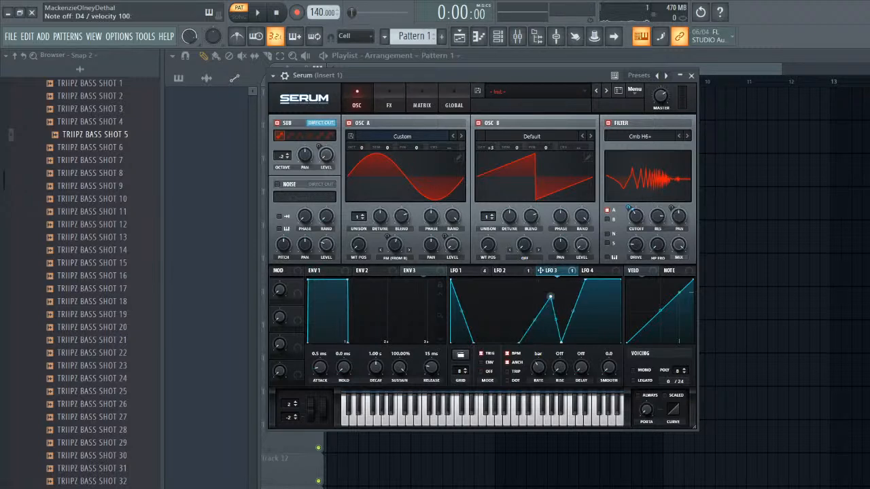
{"action": "double_click", "coordinate": [550, 297]}
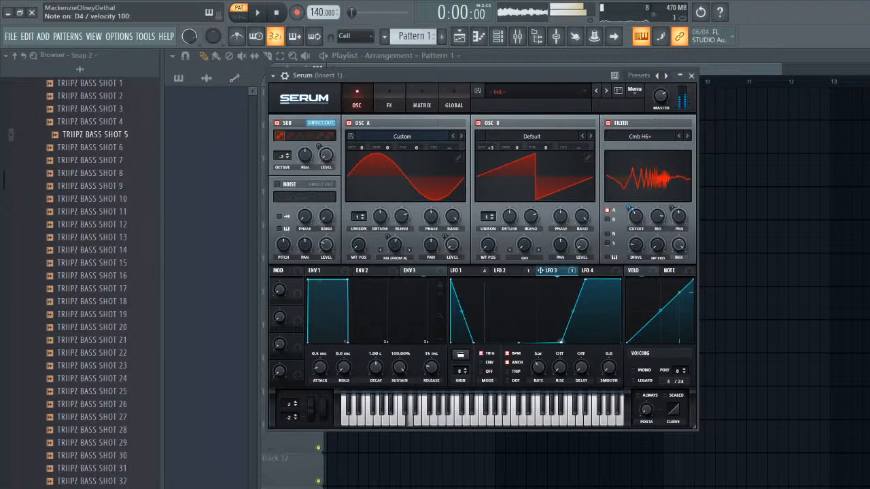
- Reshape LFO 3's second half into a flat-topped pulse starting at the midpoint, ramping down to zero and staying flat to the end
{"action": "double_click", "coordinate": [546, 291]}
{"action": "left_click_drag", "start_coordinate": [545, 291], "coordinate": [535, 279]}
{"action": "double_click", "coordinate": [564, 305]}
{"action": "left_click_drag", "start_coordinate": [563, 305], "coordinate": [574, 343]}
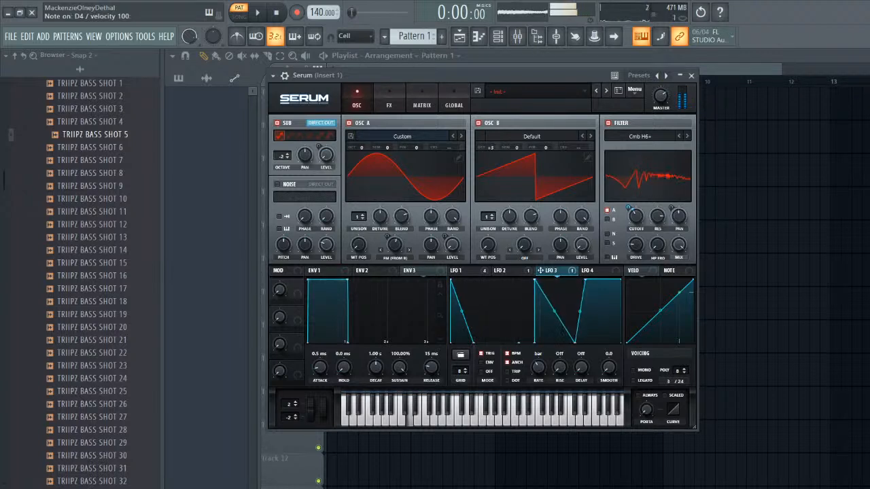
{"action": "left_click_drag", "start_coordinate": [584, 279], "coordinate": [595, 343]}
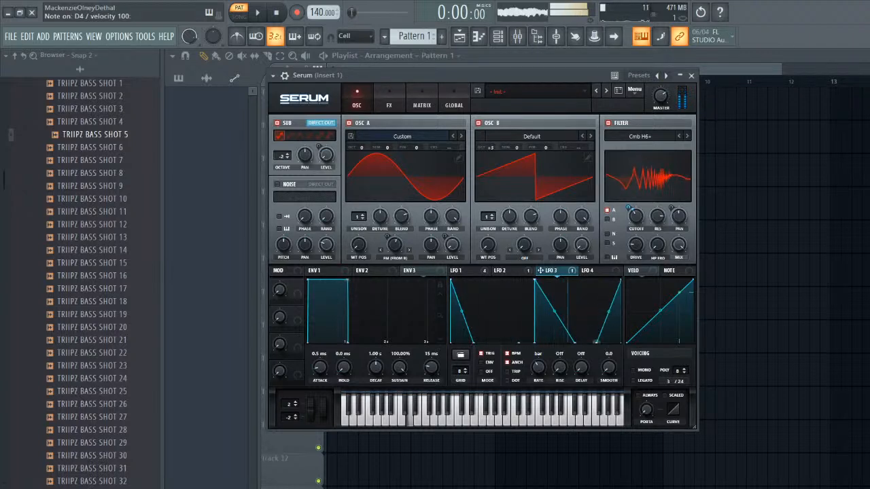
{"action": "left_click_drag", "start_coordinate": [608, 311], "coordinate": [608, 330]}
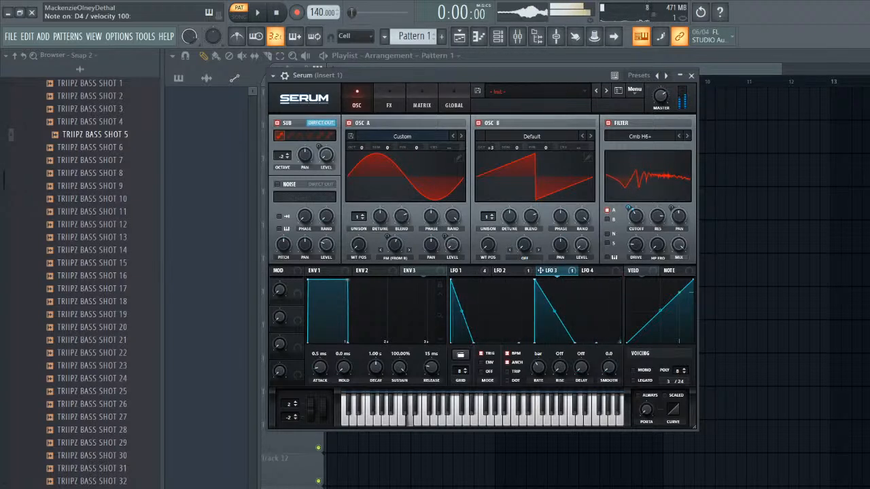
{"action": "double_click", "coordinate": [546, 280]}
{"action": "mouse_move", "coordinate": [546, 280]}
{"action": "left_mouse_down"}
{"action": "mouse_move", "coordinate": [575, 279]}
{"action": "mouse_move", "coordinate": [562, 279]}
{"action": "left_mouse_up"}
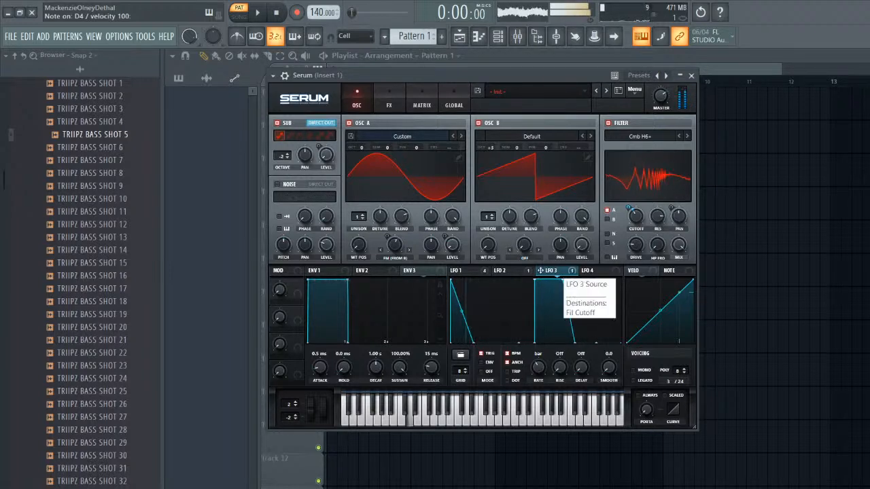
- Review the LFO 1, LFO 2 and LFO 3 shapes, and compare the oscillator settings with the effects chain
{"action": "left_click", "coordinate": [462, 270]}
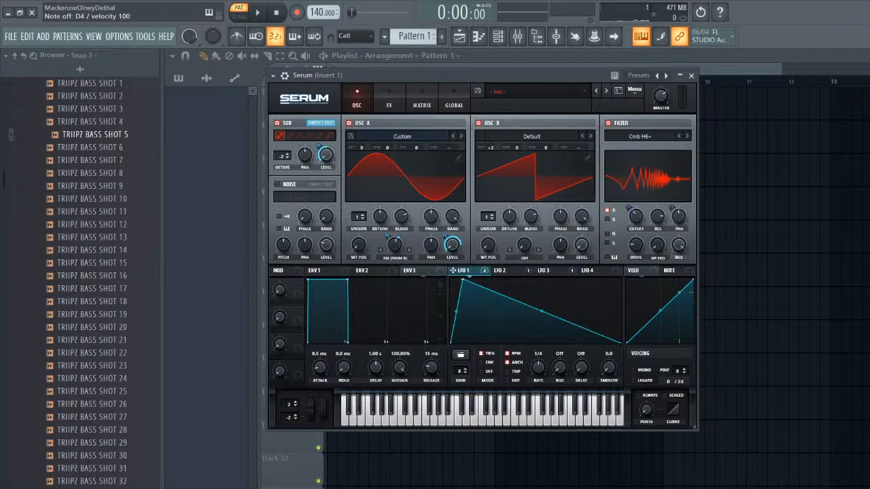
{"action": "left_click", "coordinate": [508, 270]}
{"action": "left_click", "coordinate": [546, 270]}
{"action": "left_click", "coordinate": [509, 270]}
{"action": "left_click", "coordinate": [547, 271]}
{"action": "left_click", "coordinate": [508, 271]}
{"action": "left_click", "coordinate": [541, 271]}
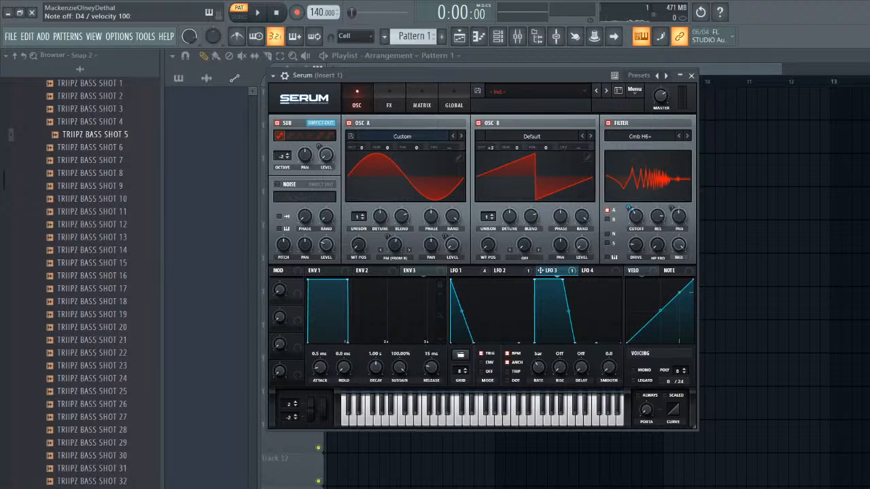
{"action": "left_click", "coordinate": [388, 99]}
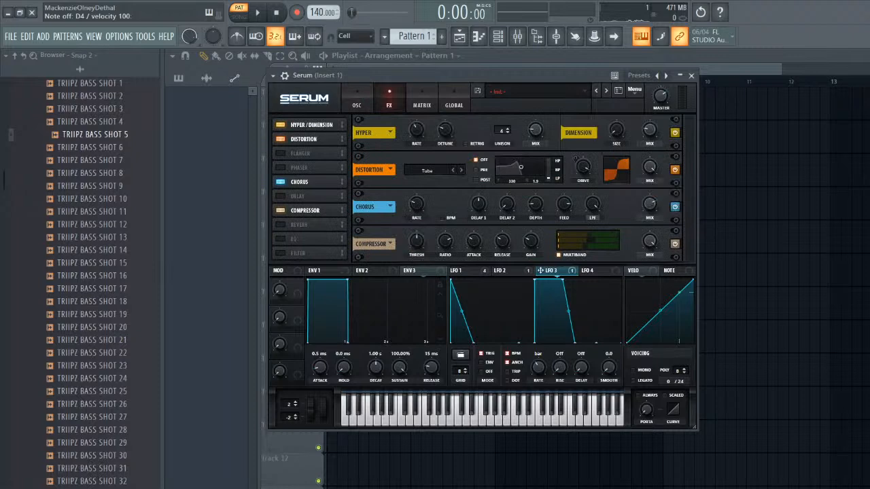
{"action": "left_click", "coordinate": [357, 99]}
{"action": "left_click", "coordinate": [388, 99]}
{"action": "left_click", "coordinate": [357, 99]}
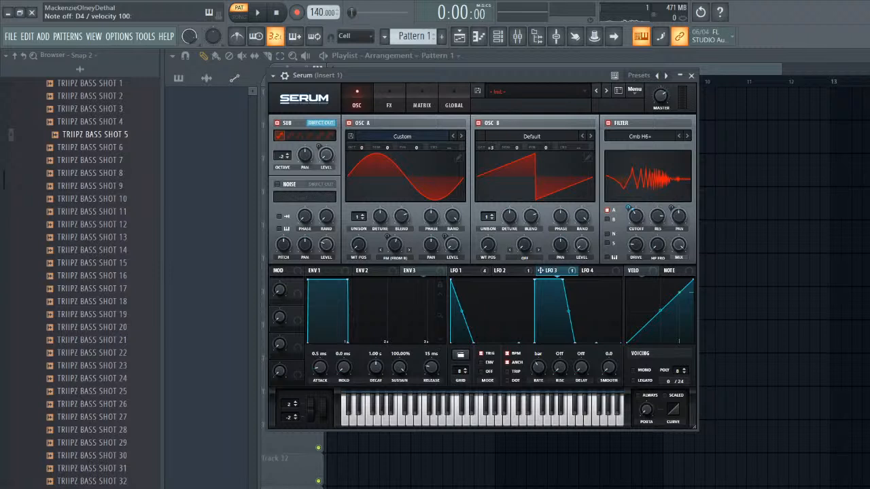
- Try oscillator B at +3 octaves and audition it with the test note
{"action": "key", "text": "x"}
{"action": "mouse_move", "coordinate": [491, 148]}
{"action": "left_mouse_down"}
{"action": "mouse_move", "coordinate": [490, 154]}
{"action": "mouse_move", "coordinate": [490, 142]}
{"action": "left_mouse_up"}
{"action": "key", "text": "x"}
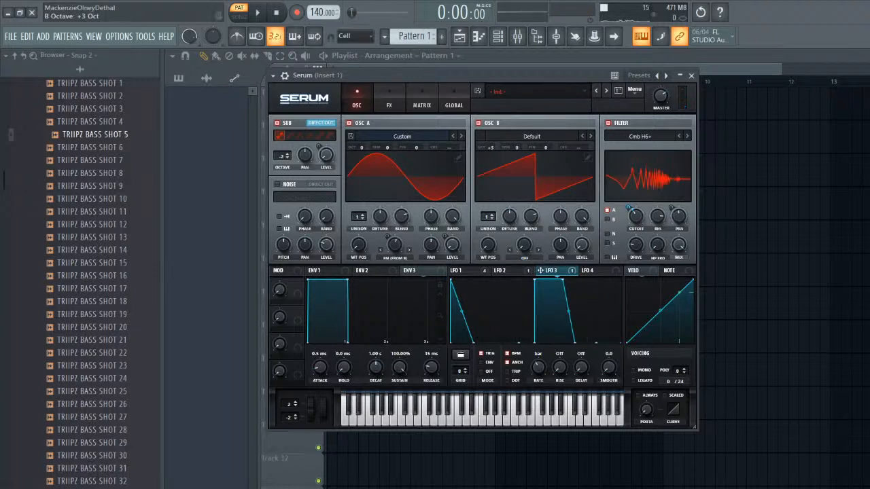
- Assign Macro 1 to oscillator B's octave with a small positive amount, and set the octave to +2
{"action": "left_click", "coordinate": [462, 271]}
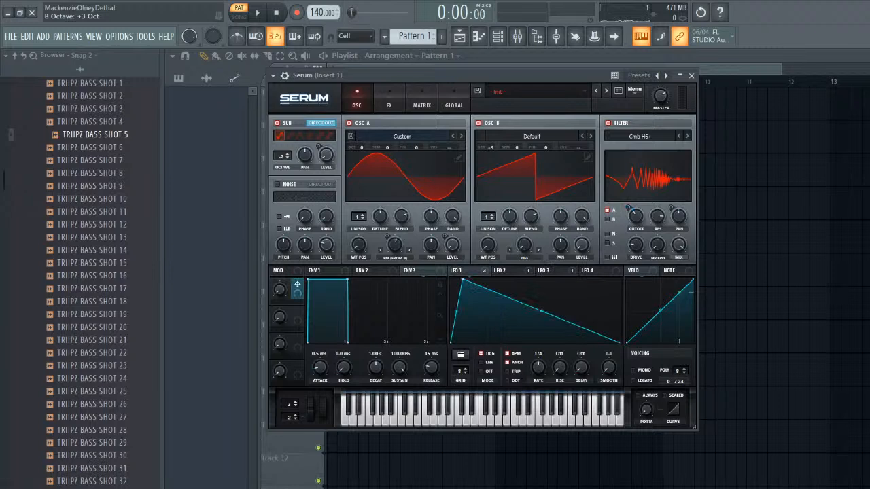
{"action": "left_click_drag", "start_coordinate": [497, 146], "coordinate": [498, 154]}
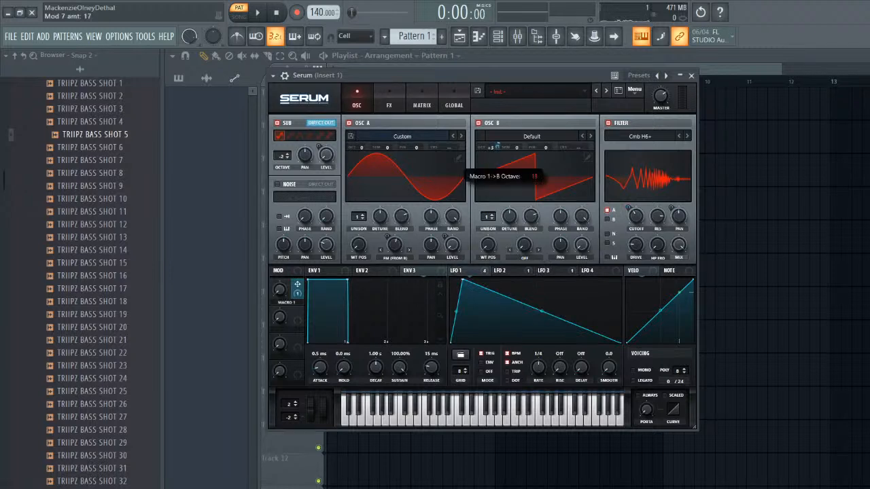
{"action": "left_click", "coordinate": [491, 147]}
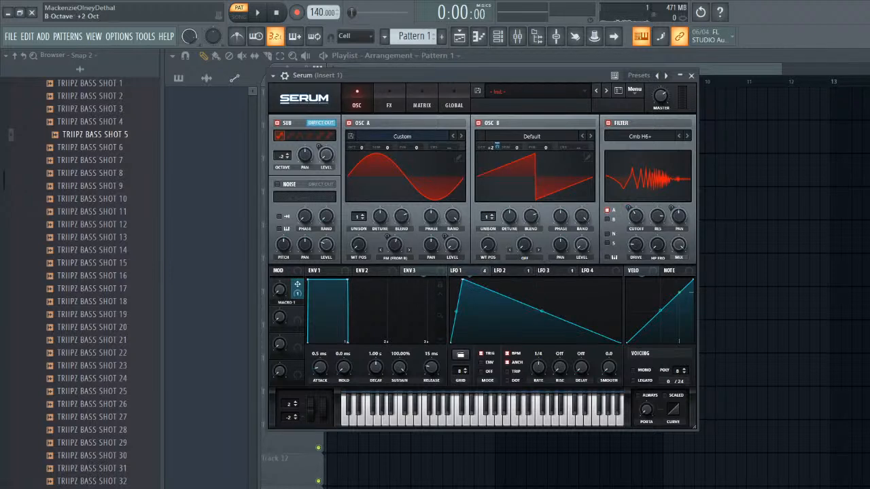
{"action": "key", "text": "x"}
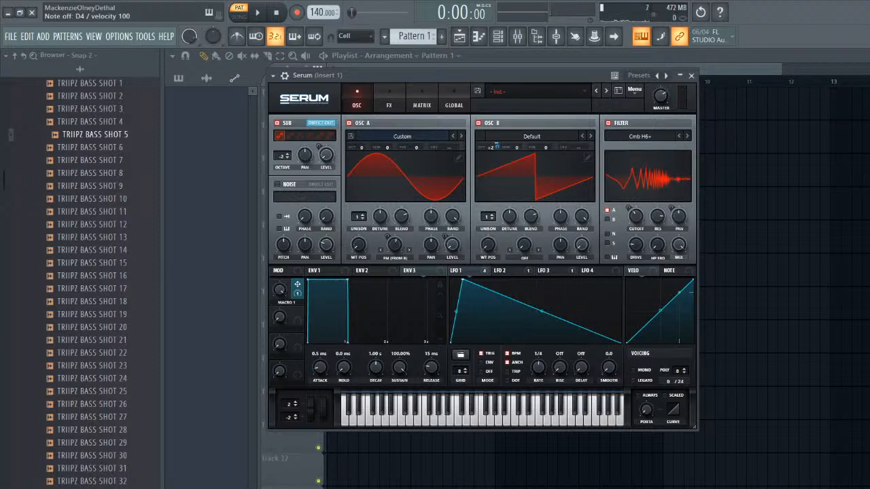
- Try an LFO 1 modulation amount of -11 on oscillator A's FM warp and audition it
{"action": "key", "text": "x"}
{"action": "mouse_move", "coordinate": [395, 245]}
{"action": "left_mouse_down"}
{"action": "mouse_move", "coordinate": [394, 255]}
{"action": "mouse_move", "coordinate": [387, 242]}
{"action": "mouse_move", "coordinate": [395, 214]}
{"action": "mouse_move", "coordinate": [388, 231]}
{"action": "left_mouse_up"}
{"action": "key", "text": "x"}
{"action": "key", "text": "x"}
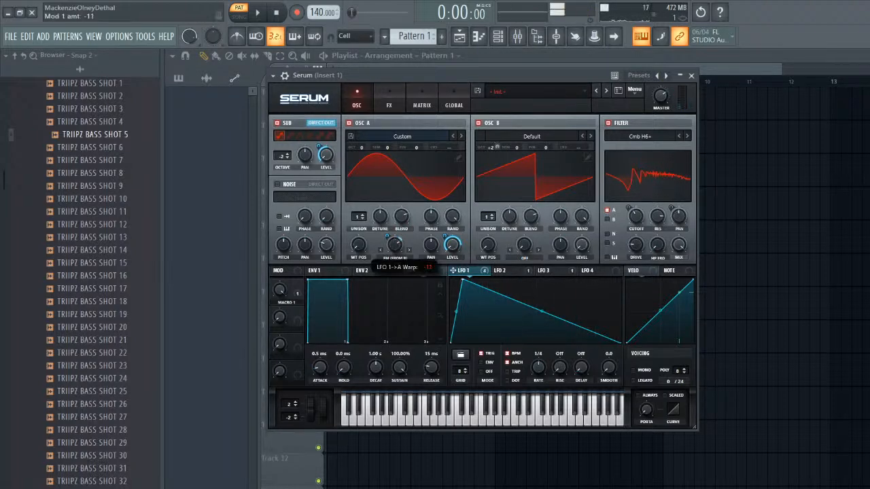
{"action": "key", "text": "x"}
- Adjust the distortion drive to around 84% and audition it with the test note
{"action": "left_click", "coordinate": [389, 105]}
{"action": "left_click", "coordinate": [576, 158]}
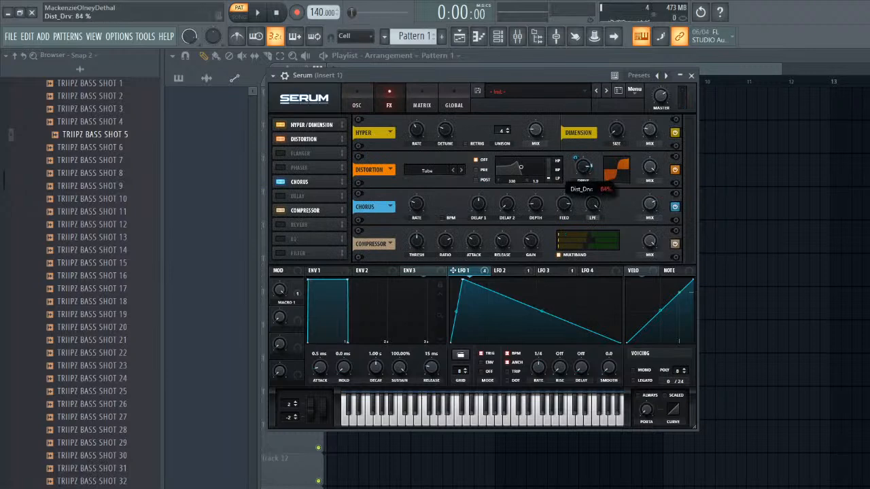
{"action": "key", "text": "x"}
{"action": "left_click_drag", "start_coordinate": [583, 166], "coordinate": [583, 164]}
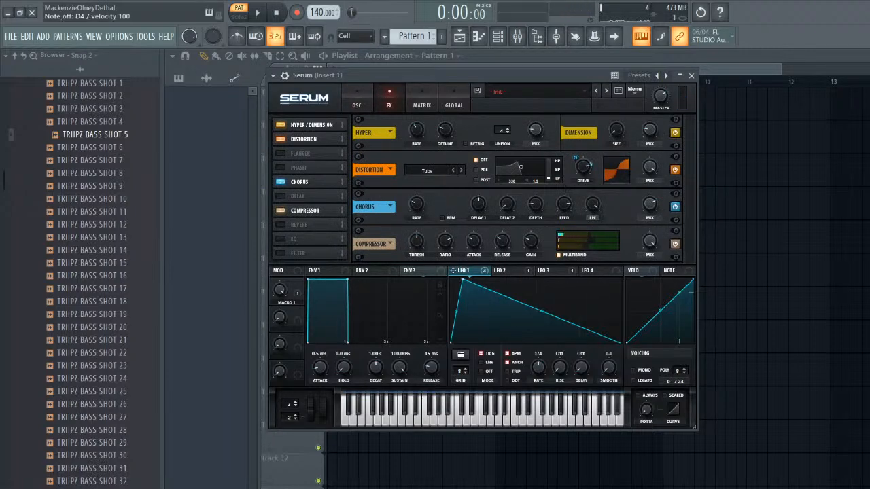
- Set LFO 1's modulation amount on oscillator A's FM warp to 7 and audition it
{"action": "left_click", "coordinate": [357, 104]}
{"action": "key", "text": "x"}
{"action": "mouse_move", "coordinate": [395, 244]}
{"action": "left_mouse_down"}
{"action": "mouse_move", "coordinate": [394, 258]}
{"action": "mouse_move", "coordinate": [387, 241]}
{"action": "left_mouse_up"}
{"action": "key", "text": "x"}
{"action": "key", "text": "x"}
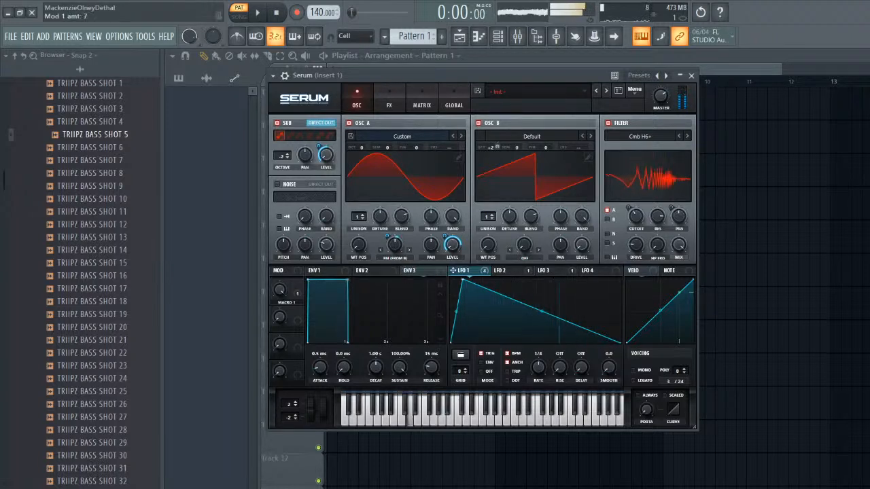
- Assign Macro 2 to the filter's stereo control, audition the macro's sweep and set the filter stereo to 47%
{"action": "mouse_move", "coordinate": [678, 216]}
{"action": "left_mouse_down"}
{"action": "mouse_move", "coordinate": [678, 207]}
{"action": "mouse_move", "coordinate": [678, 218]}
{"action": "left_mouse_up"}
{"action": "key", "text": "x"}
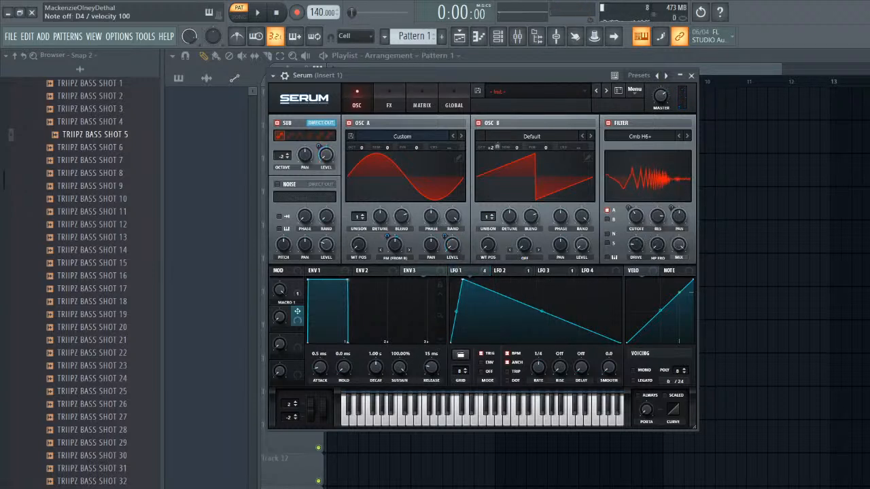
{"action": "left_click_drag", "start_coordinate": [297, 311], "coordinate": [678, 217]}
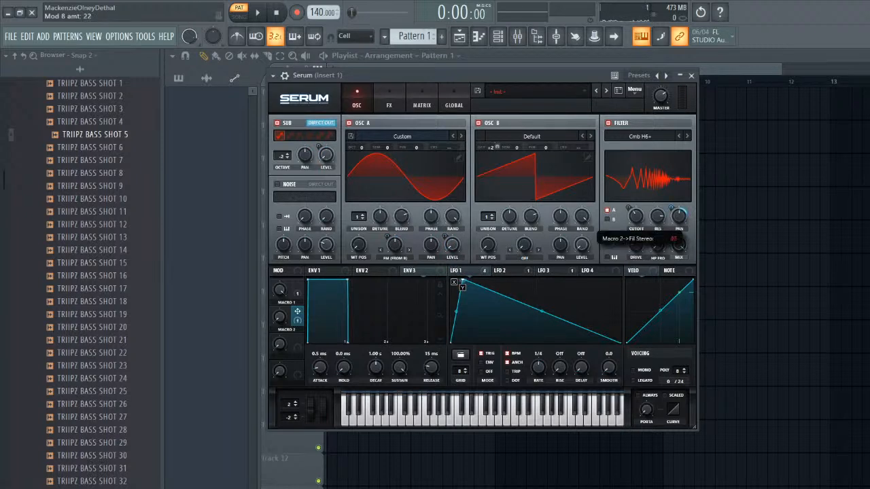
{"action": "left_click_drag", "start_coordinate": [279, 317], "coordinate": [279, 255]}
{"action": "key", "text": "x"}
{"action": "left_click_drag", "start_coordinate": [279, 316], "coordinate": [280, 384]}
{"action": "key", "text": "x"}
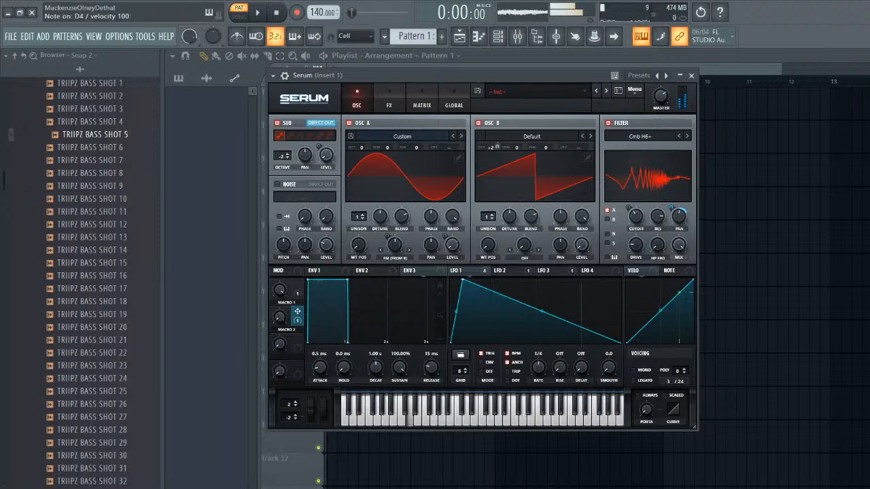
{"action": "left_click_drag", "start_coordinate": [678, 216], "coordinate": [678, 220]}
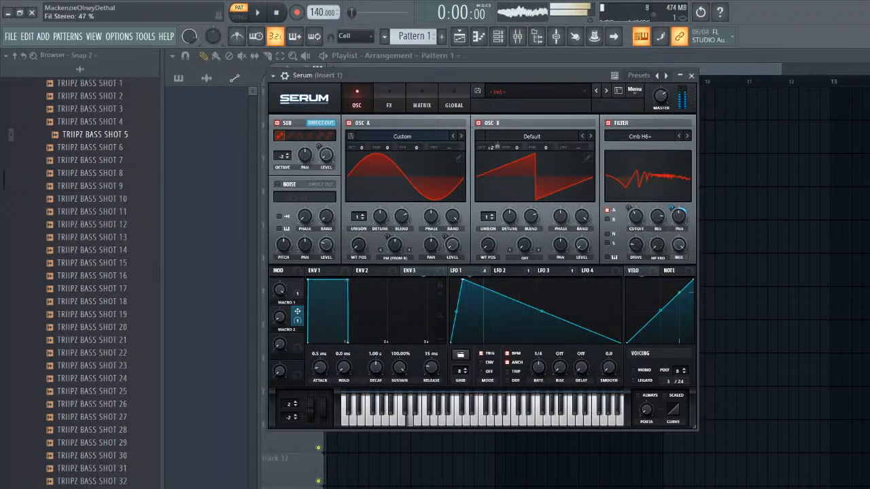
{"action": "key", "text": "x"}
- Try shifting oscillator A's octave while playing the test note, and return it to 0
{"action": "mouse_move", "coordinate": [361, 147]}
{"action": "left_mouse_down"}
{"action": "mouse_move", "coordinate": [361, 163]}
{"action": "mouse_move", "coordinate": [361, 140]}
{"action": "mouse_move", "coordinate": [361, 155]}
{"action": "left_mouse_up"}
{"action": "key", "text": "x"}
{"action": "key", "text": "x"}
{"action": "key", "text": "x"}
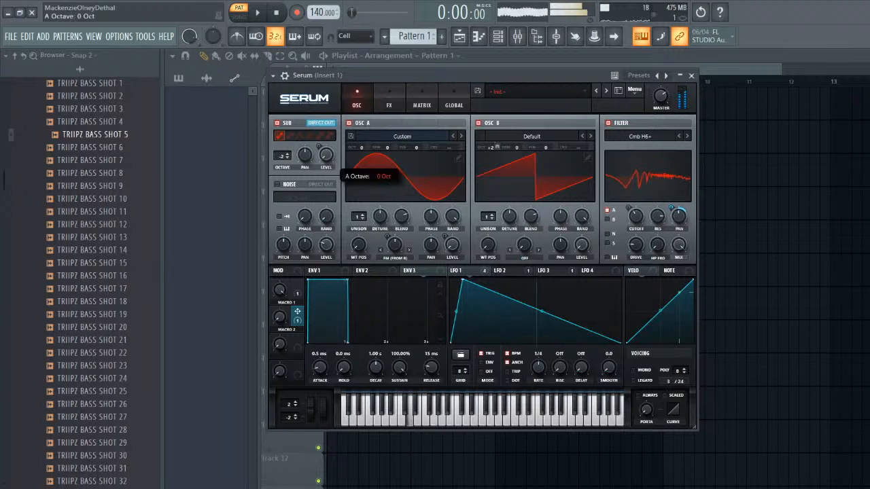
{"action": "key", "text": "x"}
{"action": "key", "text": "x"}
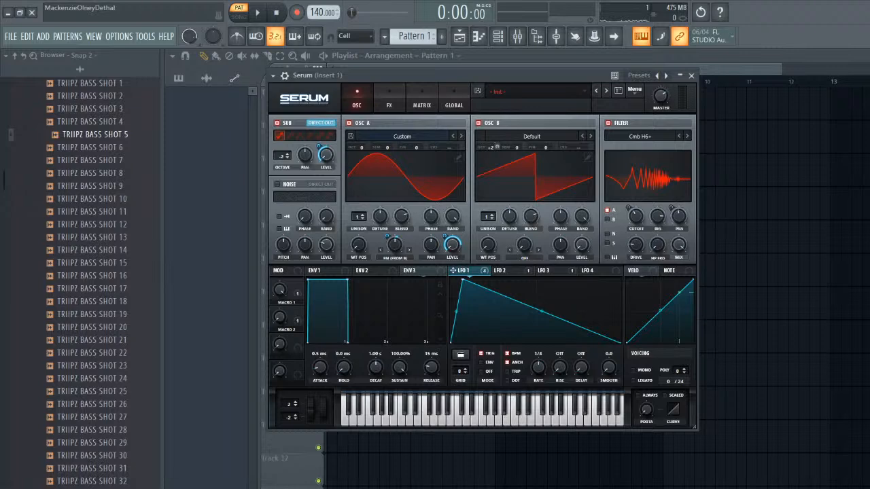
- Turn off the sub oscillator's direct out and adjust LFO 1's modulation amount on the sub level
{"action": "left_click", "coordinate": [320, 123]}
{"action": "left_click", "coordinate": [389, 99]}
{"action": "left_click", "coordinate": [357, 99]}
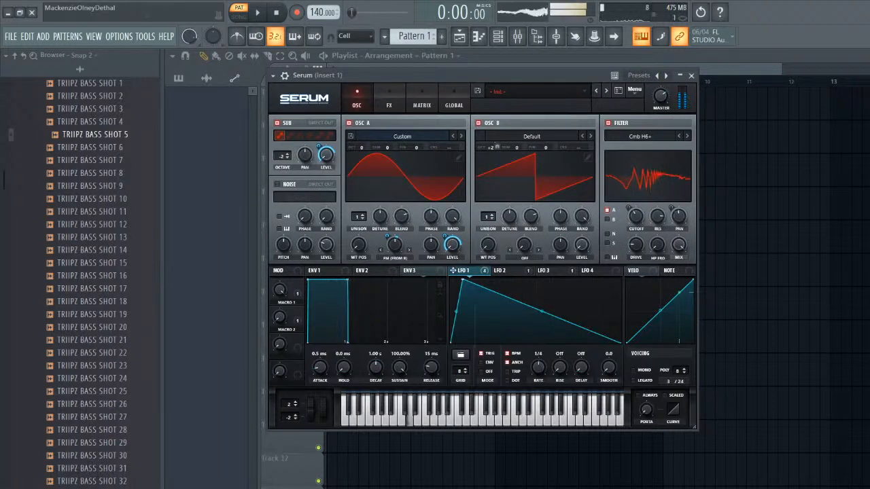
{"action": "left_click_drag", "start_coordinate": [318, 146], "coordinate": [318, 133]}
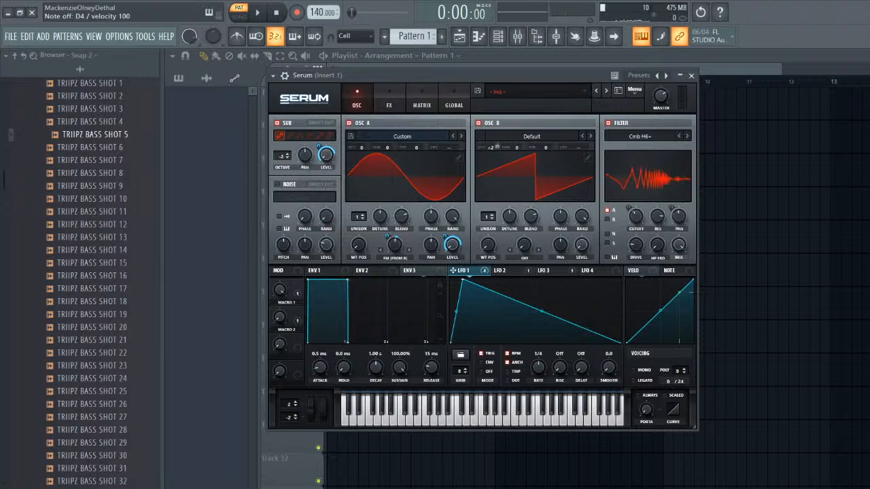
- Open the effects page to check the effects chain against the oscillator settings
{"action": "left_click", "coordinate": [389, 99]}
{"action": "left_click", "coordinate": [356, 98]}
{"action": "left_click", "coordinate": [388, 99]}
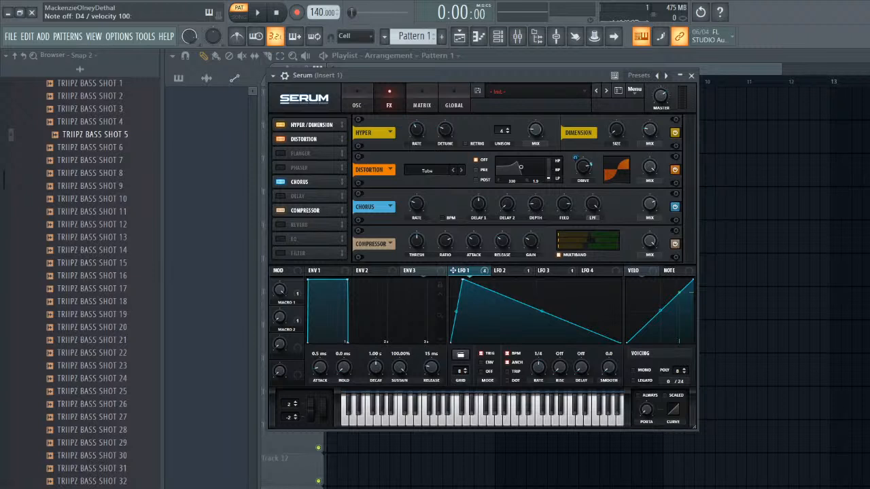
- Bypass the Hyper/Dimension and Chorus effects and lower the distortion drive to 79% while auditioning the patch
{"action": "left_click", "coordinate": [280, 124]}
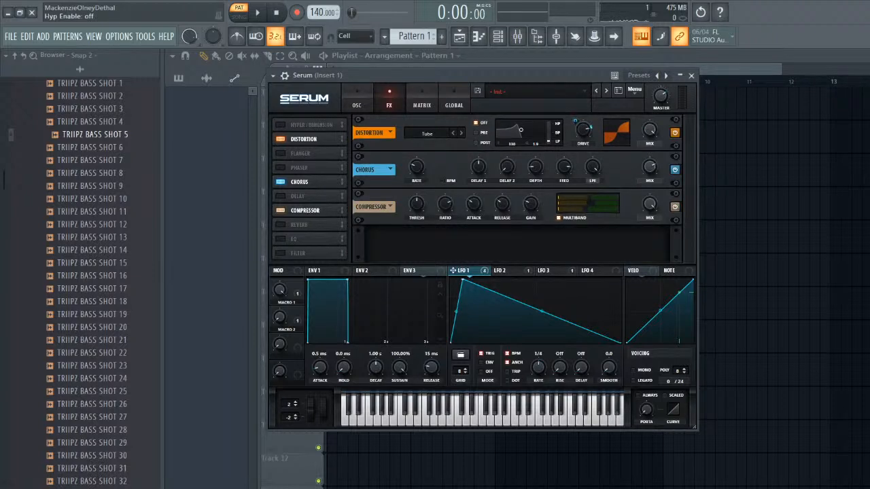
{"action": "left_click", "coordinate": [280, 182]}
{"action": "mouse_move", "coordinate": [582, 131]}
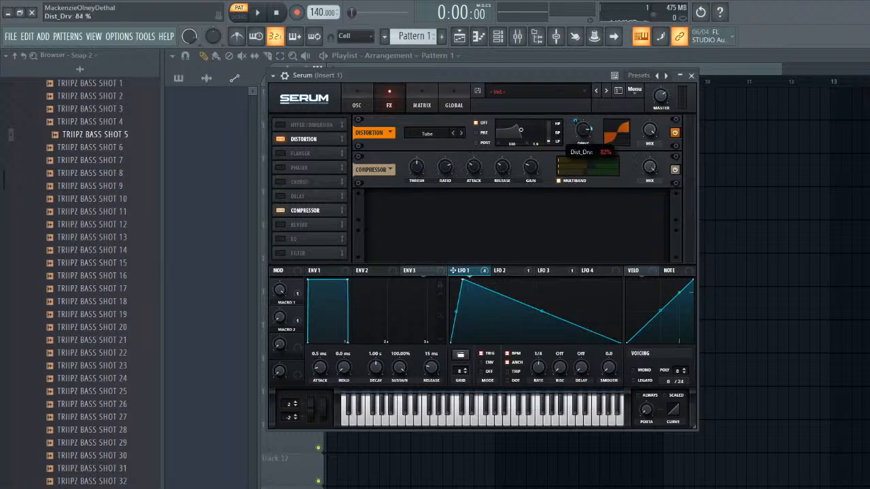
{"action": "left_click_drag", "start_coordinate": [582, 130], "coordinate": [583, 144]}
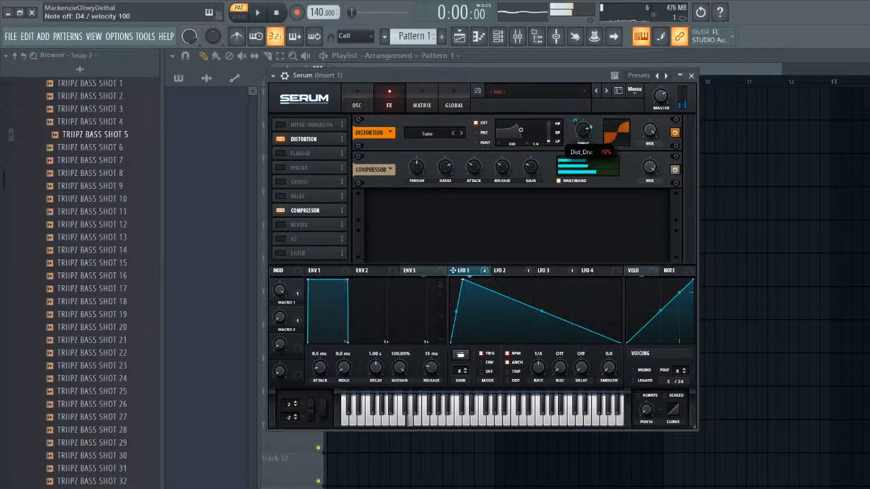
{"action": "left_click", "coordinate": [356, 99]}
{"action": "left_click", "coordinate": [390, 99]}
- Re-enable the Hyper/Dimension and Chorus effects and set the multiband compressor's low band to 105% while playing the test note
{"action": "left_click", "coordinate": [280, 124]}
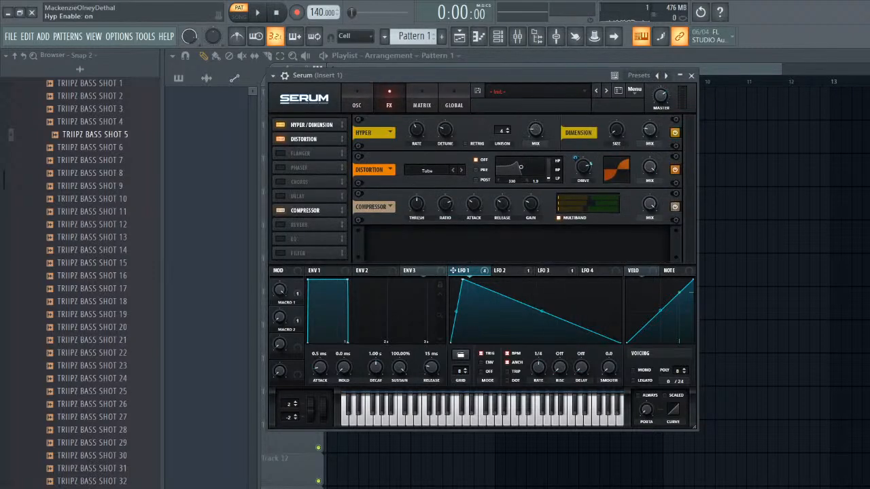
{"action": "left_click", "coordinate": [280, 181]}
{"action": "left_click", "coordinate": [356, 99]}
{"action": "key", "text": "x"}
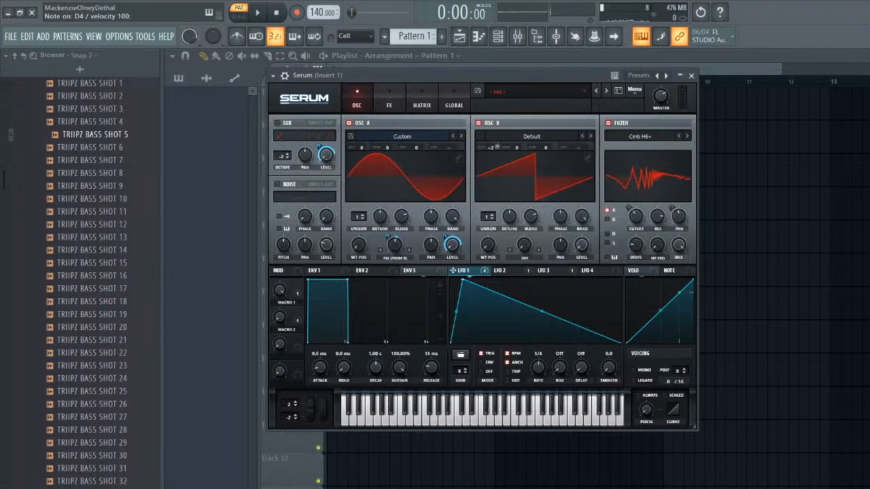
{"action": "left_click", "coordinate": [389, 99]}
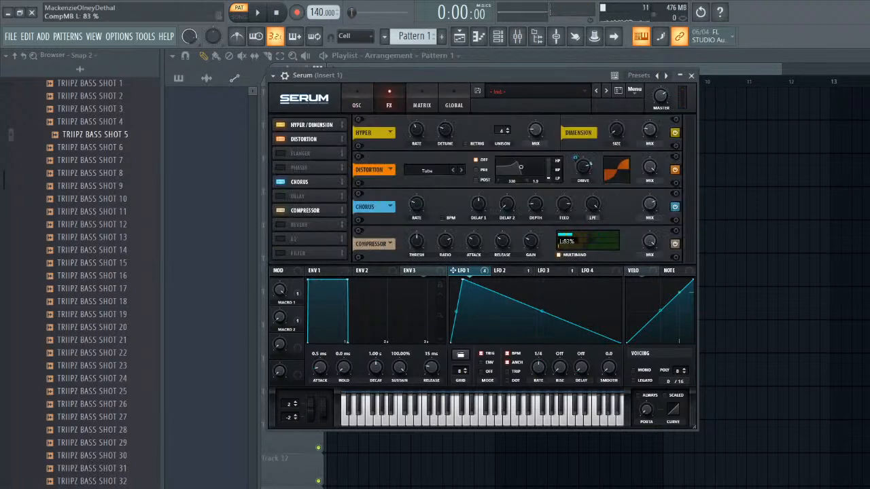
{"action": "key", "text": "x"}
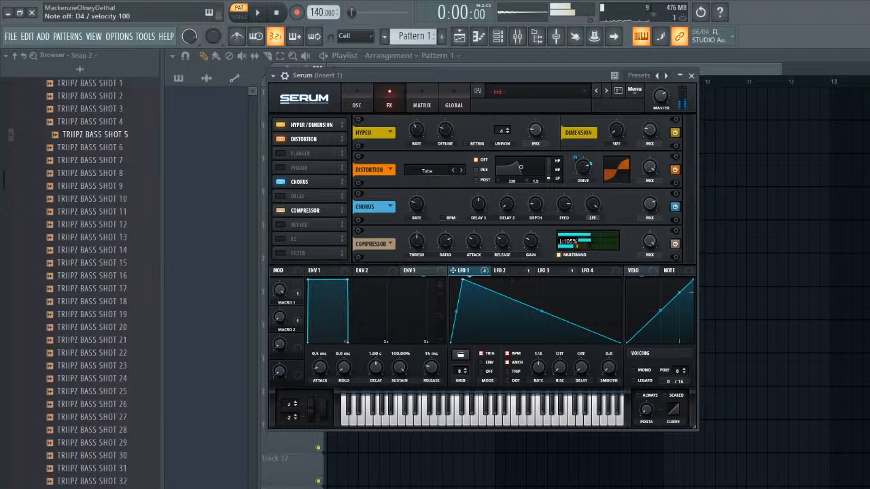
- Try reducing LFO 1's modulation amount on the sub oscillator's level to 27 and audition it
{"action": "left_click", "coordinate": [356, 99]}
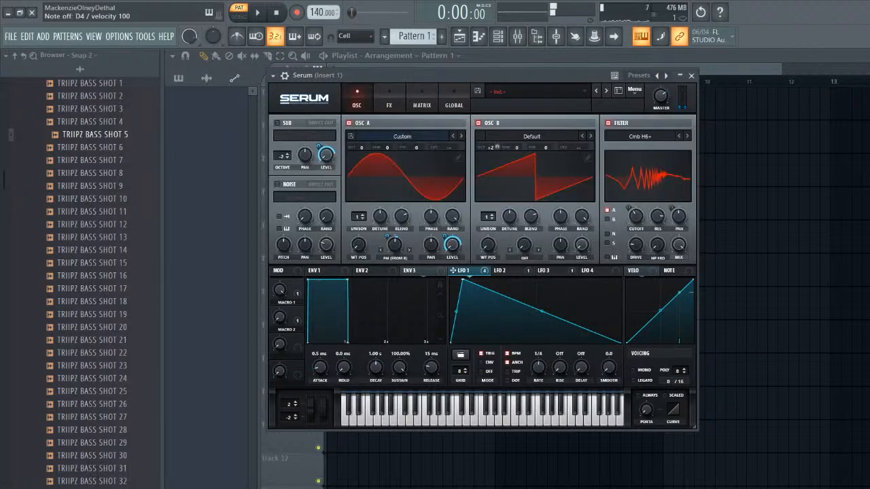
{"action": "left_click_drag", "start_coordinate": [319, 147], "coordinate": [319, 161]}
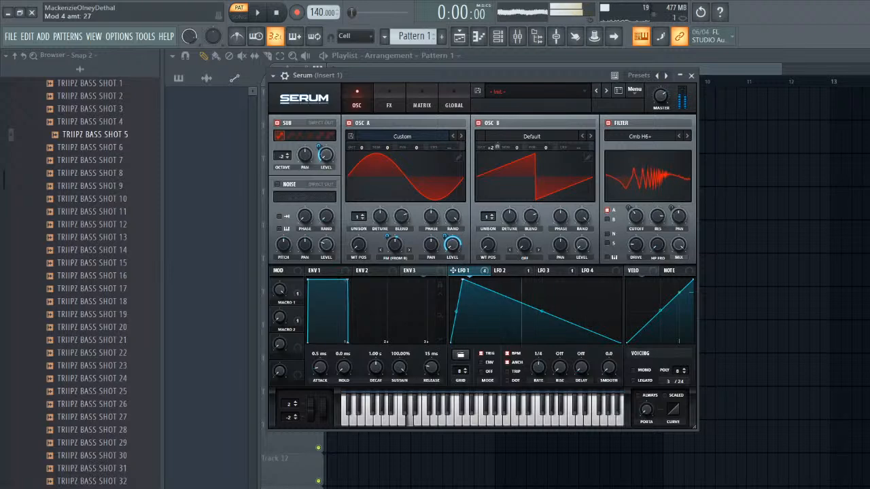
{"action": "key", "text": "x"}
{"action": "left_click", "coordinate": [389, 100]}
{"action": "left_click", "coordinate": [356, 99]}
- Remove LFO 1's modulation from the sub oscillator's level and check the effects chain
{"action": "right_click", "coordinate": [325, 152]}
{"action": "left_click", "coordinate": [352, 196]}
{"action": "left_click", "coordinate": [388, 100]}
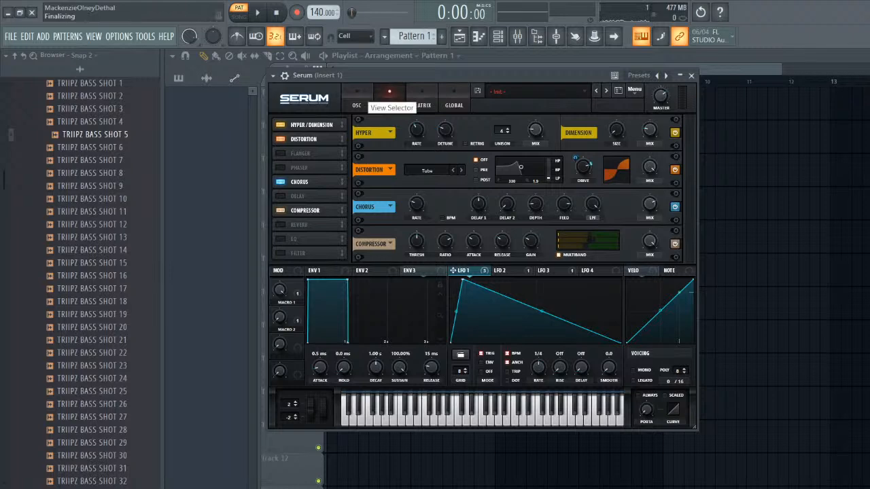
{"action": "left_click", "coordinate": [356, 99]}
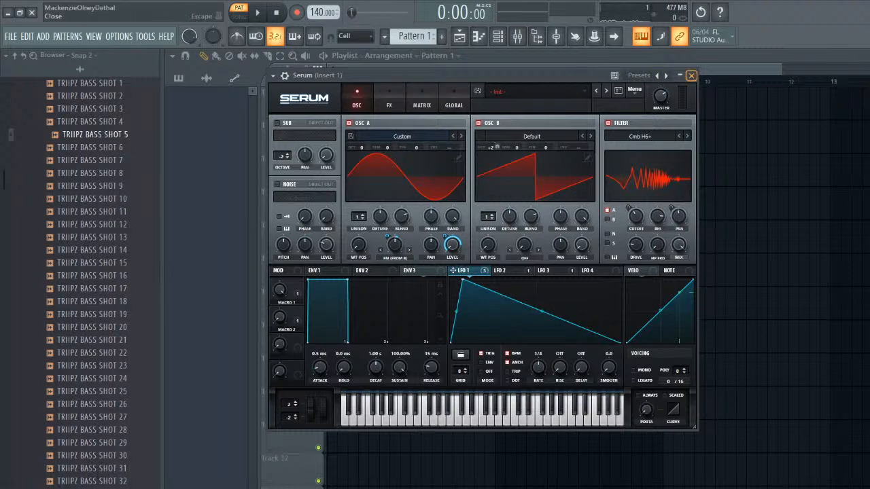
- Close and reopen Serum, and raise the comb filter's resonance while playing the test note
{"action": "left_click", "coordinate": [690, 75]}
{"action": "left_click", "coordinate": [448, 110]}
{"action": "key", "text": "x"}
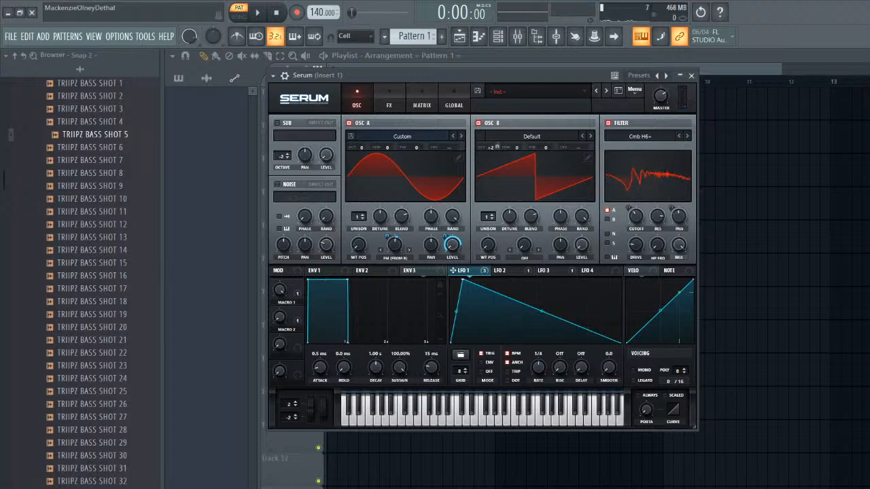
{"action": "left_click_drag", "start_coordinate": [657, 217], "coordinate": [656, 204]}
{"action": "key", "text": "x"}
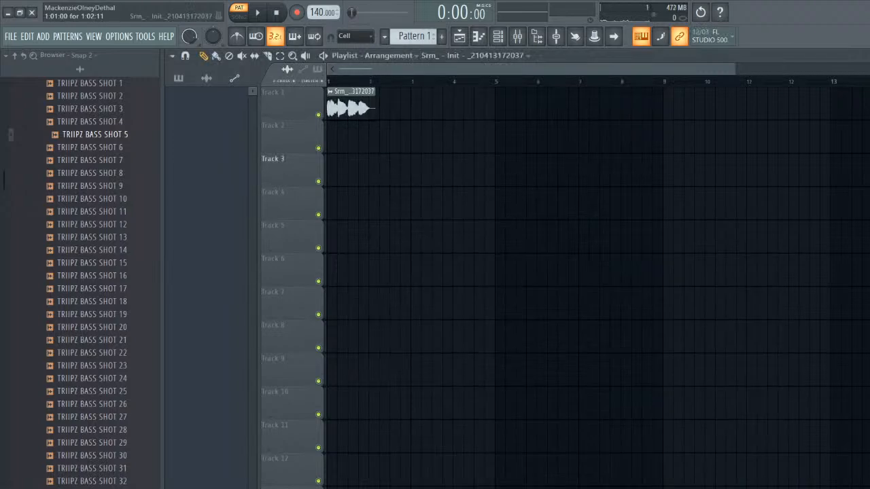
- Switch playback to song mode and listen to the recorded bass clip on Track 1
{"action": "key", "text": "l"}
{"action": "key", "text": "space"}
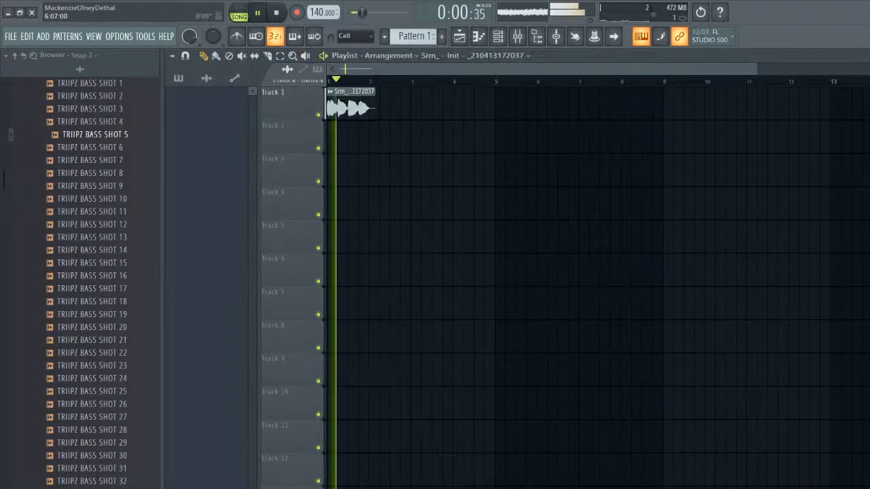
{"action": "key", "text": "space"}
{"action": "scroll", "coordinate": [363, 105], "scroll_direction": "up", "scroll_amount": 5}
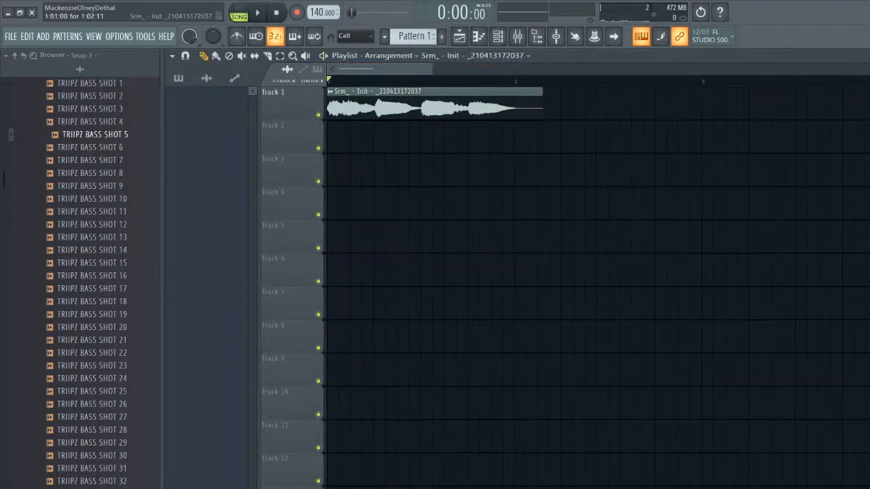
- Try lowering the recorded clip's pitch shift to -270 cents and further, auditioning the result
{"action": "double_click", "coordinate": [370, 105]}
{"action": "left_click_drag", "start_coordinate": [368, 178], "coordinate": [368, 197]}
{"action": "key", "text": "space"}
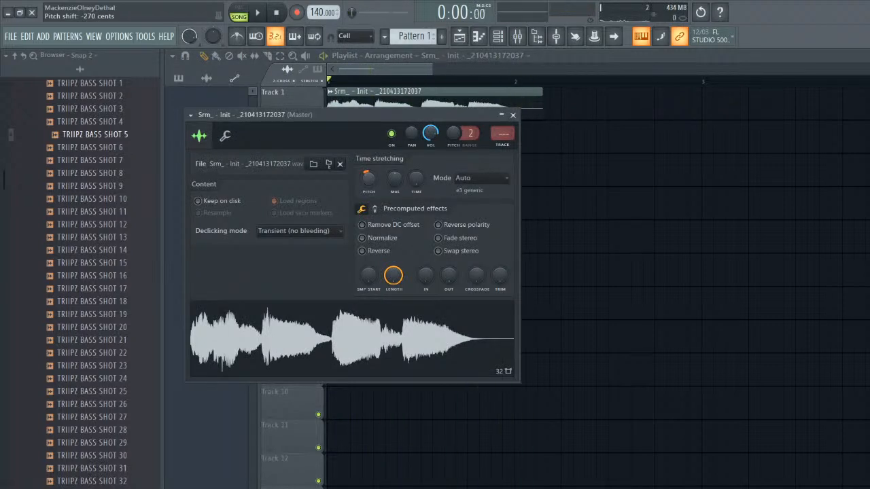
{"action": "left_click_drag", "start_coordinate": [369, 179], "coordinate": [368, 196]}
{"action": "left_click_drag", "start_coordinate": [381, 115], "coordinate": [408, 192]}
{"action": "key", "text": "space"}
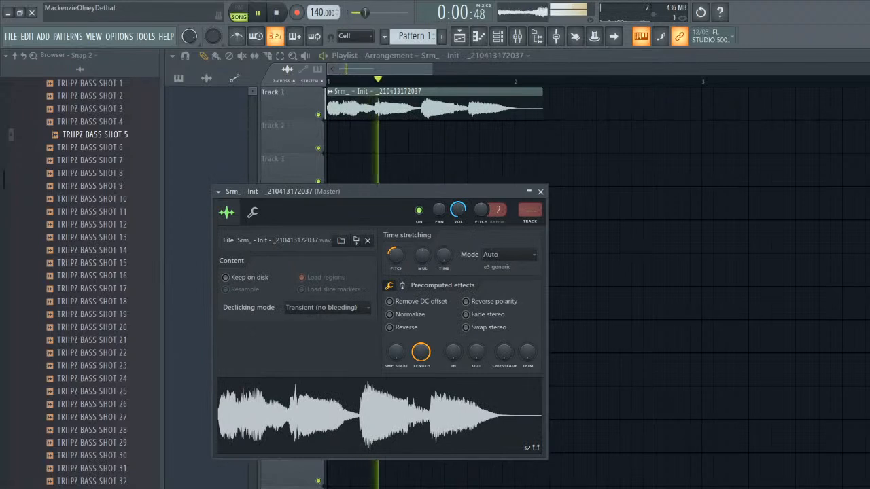
{"action": "key", "text": "space"}
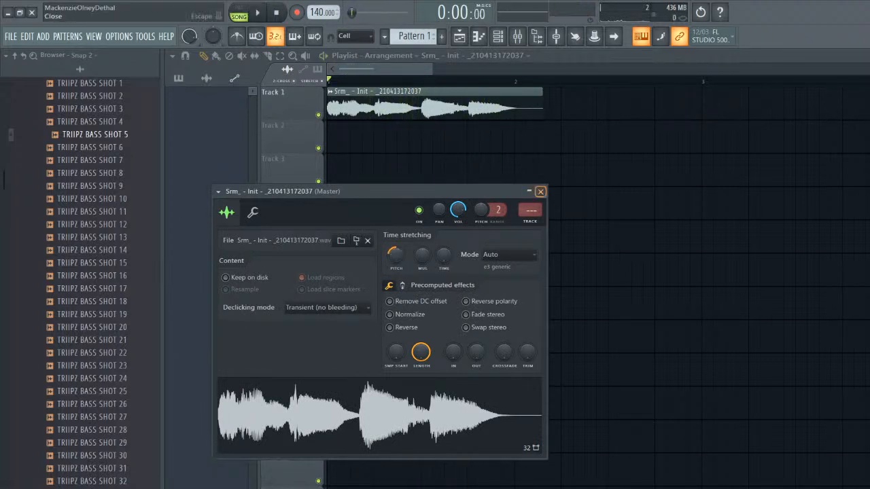
- Delete the pitched clip from Track 1 and remove its audio channel from the channel rack
{"action": "left_click", "coordinate": [540, 192]}
{"action": "right_click", "coordinate": [499, 104]}
{"action": "left_click", "coordinate": [498, 37]}
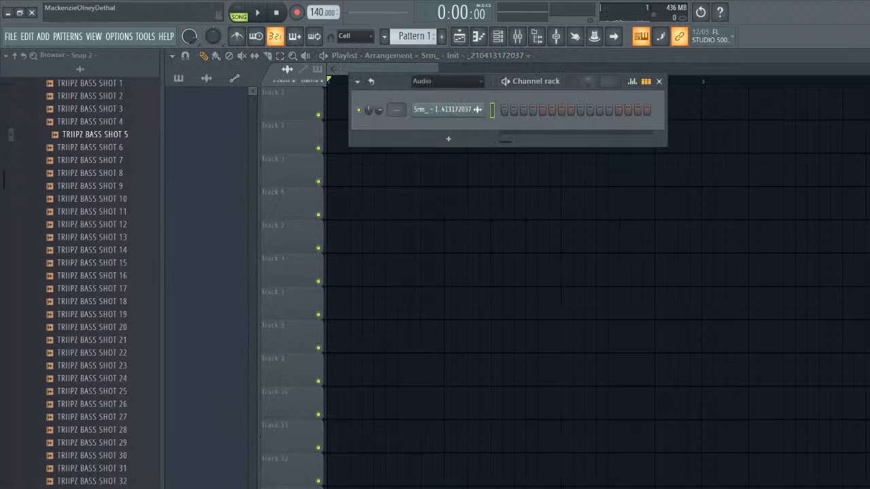
{"action": "right_click", "coordinate": [479, 107]}
{"action": "left_click", "coordinate": [505, 226]}
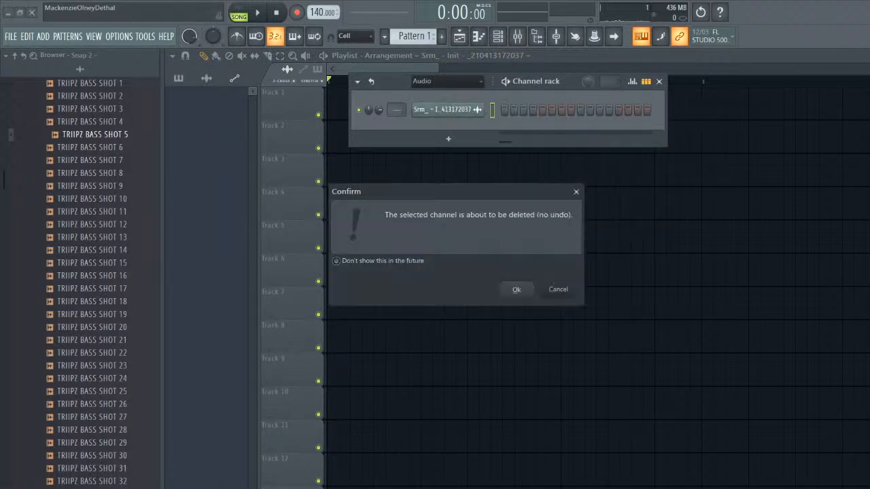
{"action": "left_click", "coordinate": [511, 287]}
- Reopen the Serum instrument from the channel rack and play test notes with the patch
{"action": "left_click", "coordinate": [448, 109]}
{"action": "left_click_drag", "start_coordinate": [489, 221], "coordinate": [448, 171]}
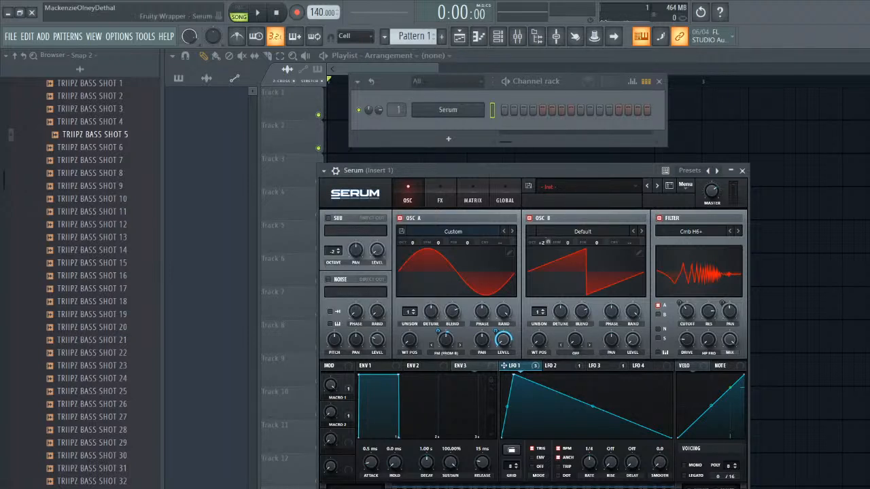
{"action": "key", "text": "x"}
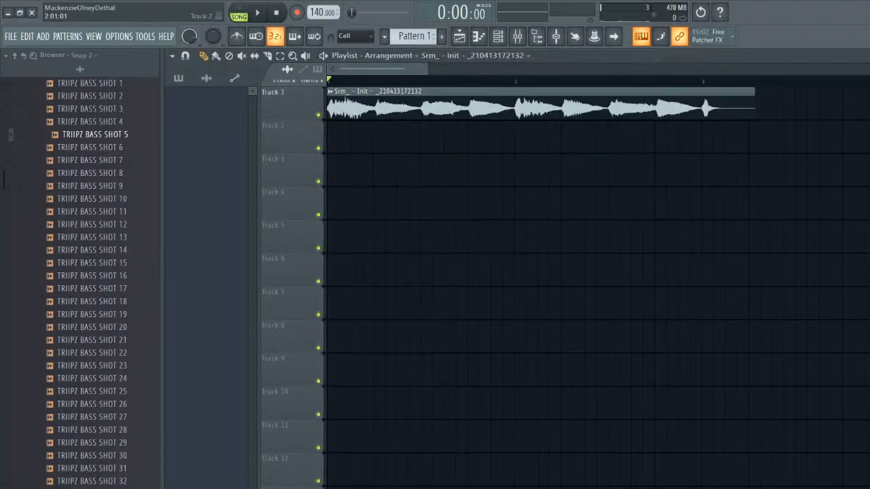
- Play the new recording on Track 1 and try time-stretching it down to about a quarter of a bar
{"action": "key", "text": "space"}
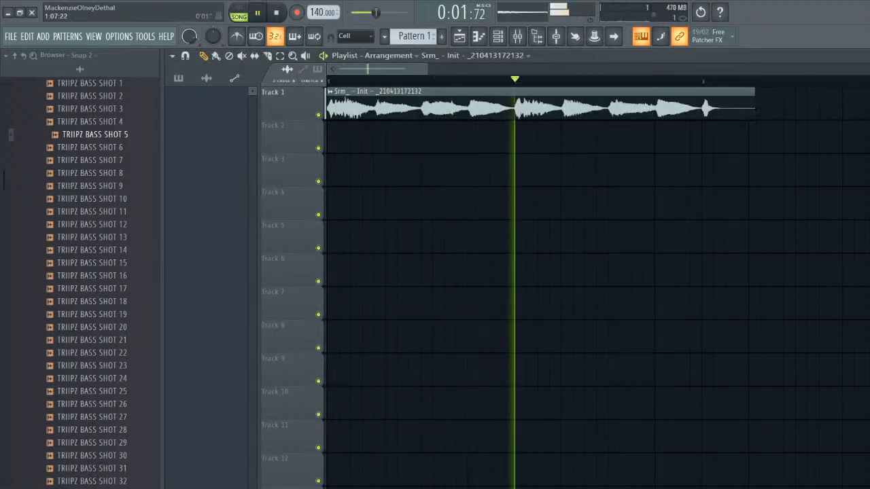
{"action": "key", "text": "space"}
{"action": "left_click_drag", "start_coordinate": [753, 109], "coordinate": [379, 109]}
{"action": "key", "text": "space"}
{"action": "key", "text": "space"}
{"action": "key", "text": "space"}
{"action": "key", "text": "space"}
{"action": "key", "text": "space"}
{"action": "key", "text": "space"}
- Try lowering the pitch shift of the shortened clip and audition it repeatedly
{"action": "double_click", "coordinate": [365, 106]}
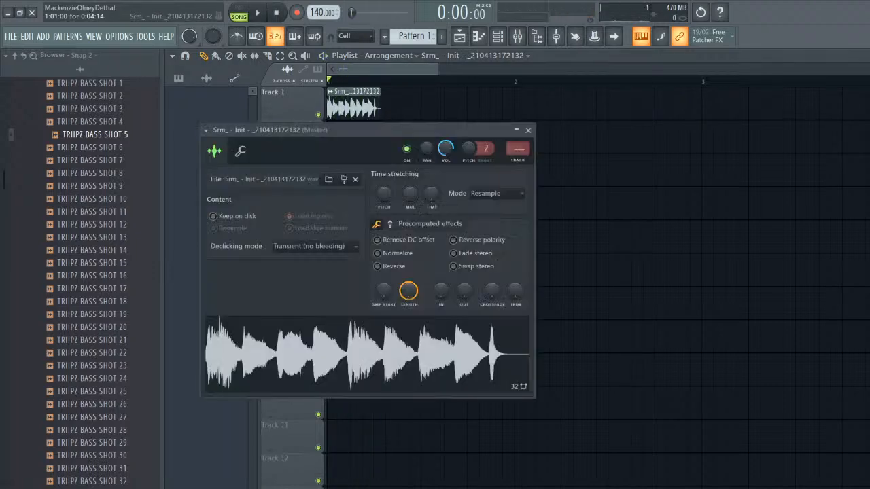
{"action": "key", "text": "space"}
{"action": "mouse_move", "coordinate": [384, 195]}
{"action": "left_mouse_down"}
{"action": "mouse_move", "coordinate": [384, 215]}
{"action": "mouse_move", "coordinate": [384, 185]}
{"action": "left_mouse_up"}
{"action": "key", "text": "space"}
{"action": "key", "text": "space"}
{"action": "key", "text": "space"}
{"action": "key", "text": "space"}
{"action": "key", "text": "space"}
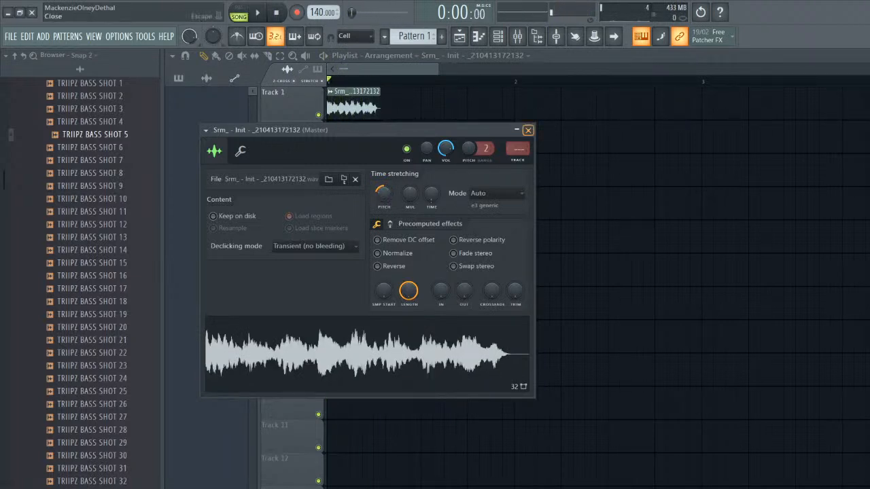
{"action": "key", "text": "space"}
{"action": "key", "text": "space"}
- Delete the shortened clip from Track 1 and its audio channel from the channel rack
{"action": "left_click", "coordinate": [371, 107]}
{"action": "right_click", "coordinate": [367, 106]}
{"action": "left_click", "coordinate": [498, 36]}
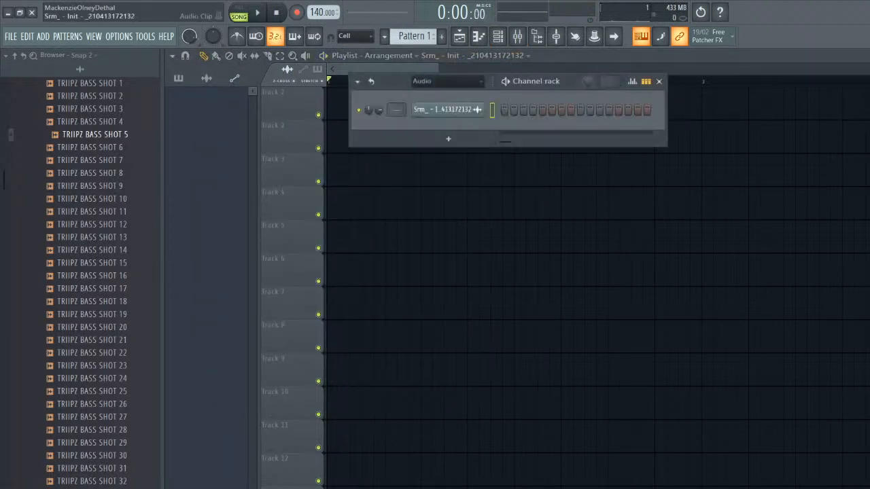
{"action": "left_click", "coordinate": [447, 110]}
{"action": "left_click", "coordinate": [528, 130]}
{"action": "right_click", "coordinate": [479, 107]}
{"action": "left_click", "coordinate": [502, 228]}
{"action": "left_click", "coordinate": [516, 289]}
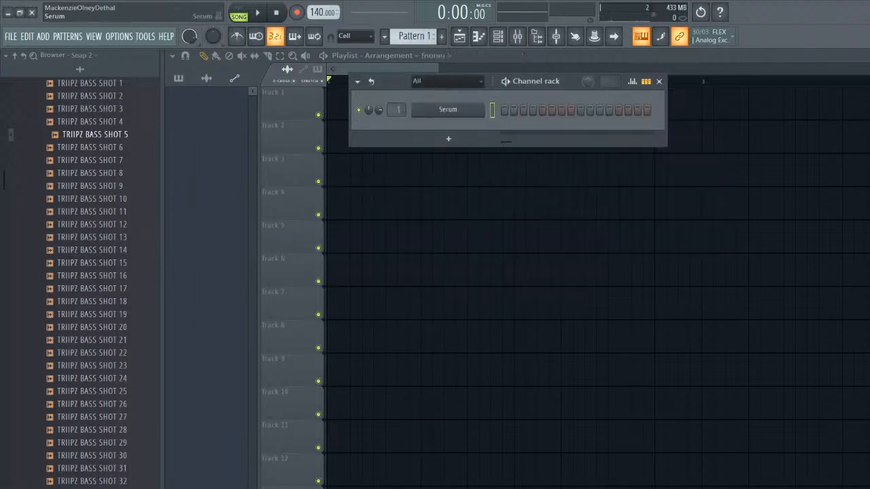
- Reopen the Serum instrument and reposition its window over the playlist
{"action": "left_click", "coordinate": [447, 110]}
{"action": "left_click_drag", "start_coordinate": [469, 171], "coordinate": [425, 120]}
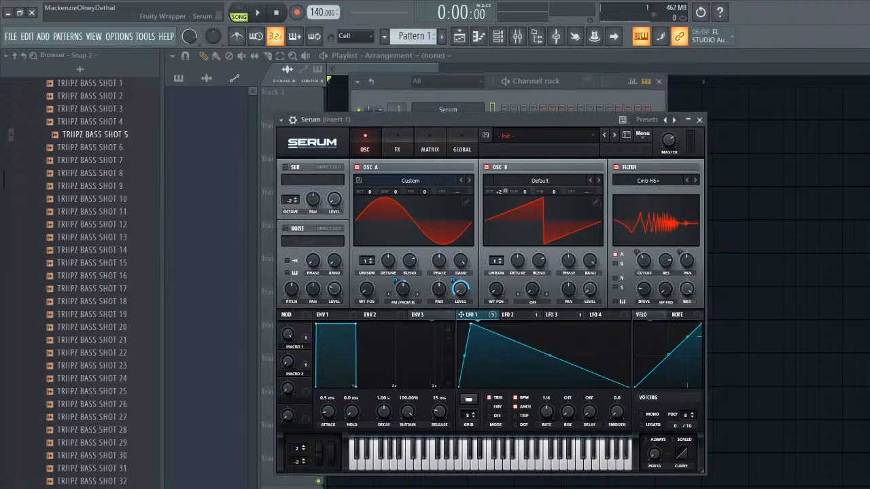
{"action": "left_click_drag", "start_coordinate": [462, 120], "coordinate": [442, 143]}
- Place Pattern 1 at the start of Track 1 in the playlist
{"action": "left_click", "coordinate": [206, 78]}
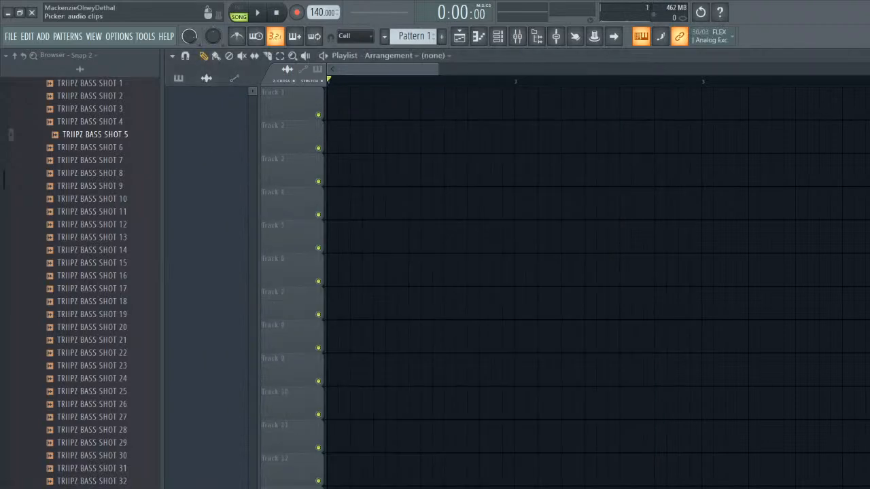
{"action": "left_click", "coordinate": [178, 78]}
{"action": "left_click", "coordinate": [197, 97]}
{"action": "left_click_drag", "start_coordinate": [368, 104], "coordinate": [333, 103]}
{"action": "double_click", "coordinate": [333, 103]}
- Draw a two-bar B3 note from the start of Serum's piano roll and play it back
{"action": "right_click", "coordinate": [473, 109]}
{"action": "left_click", "coordinate": [509, 109]}
{"action": "left_click", "coordinate": [184, 231]}
{"action": "left_click", "coordinate": [235, 231]}
{"action": "left_click_drag", "start_coordinate": [235, 231], "coordinate": [648, 263]}
{"action": "key", "text": "space"}
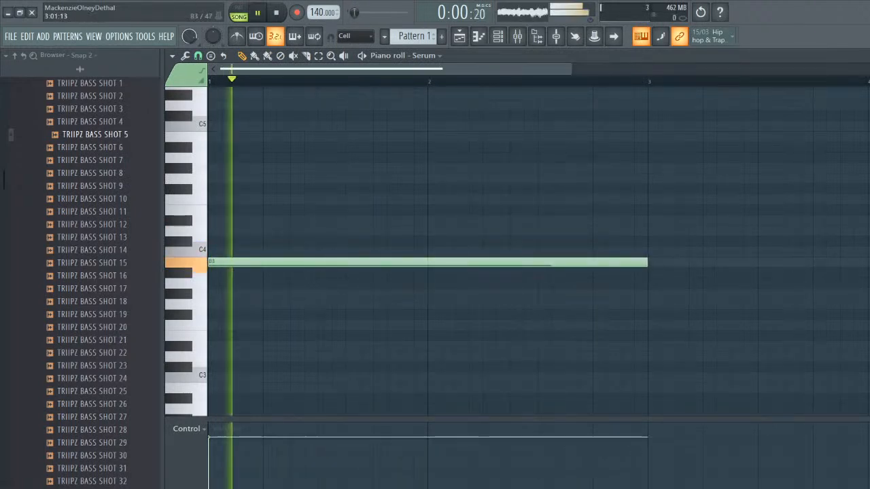
{"action": "key", "text": "space"}
- Consolidate Track 1 to audio from the track start and play the rendered clip
{"action": "key", "text": "F5"}
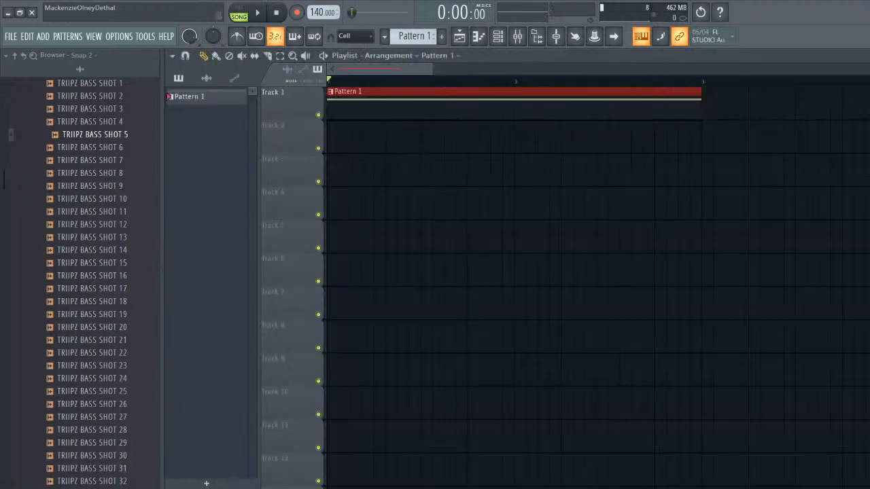
{"action": "right_click", "coordinate": [286, 89]}
{"action": "mouse_move", "coordinate": [326, 256]}
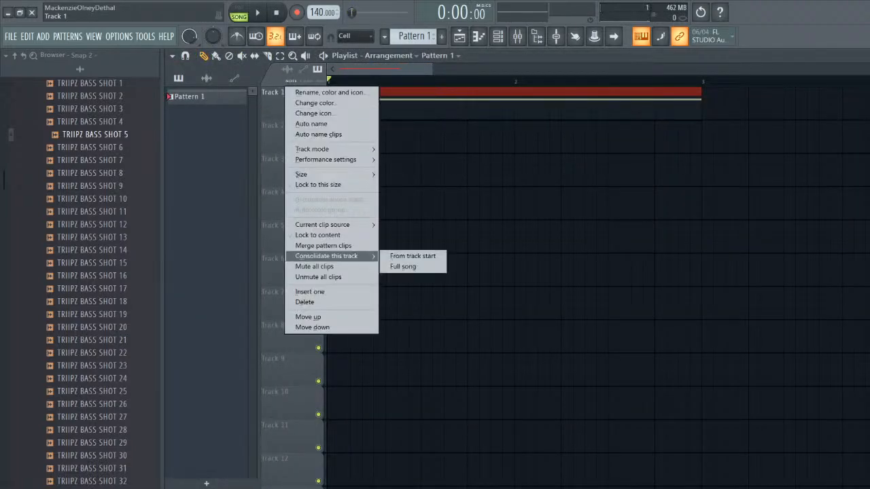
{"action": "left_click", "coordinate": [412, 255]}
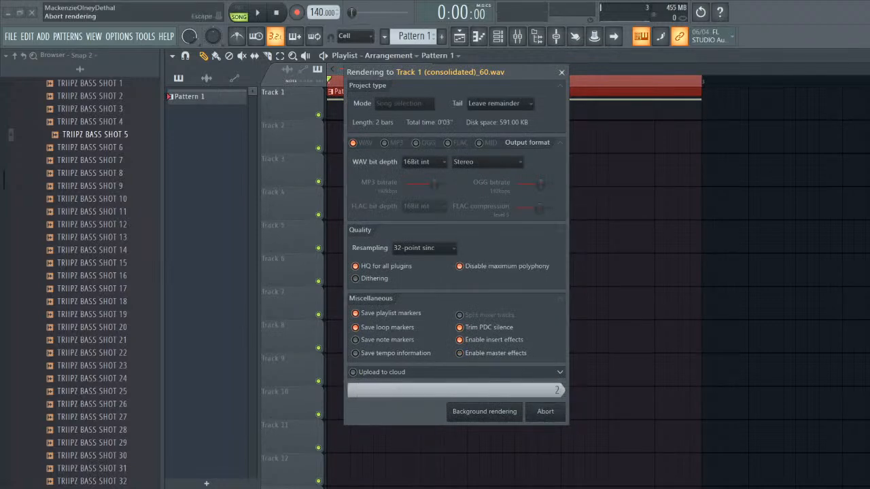
{"action": "key", "text": "space"}
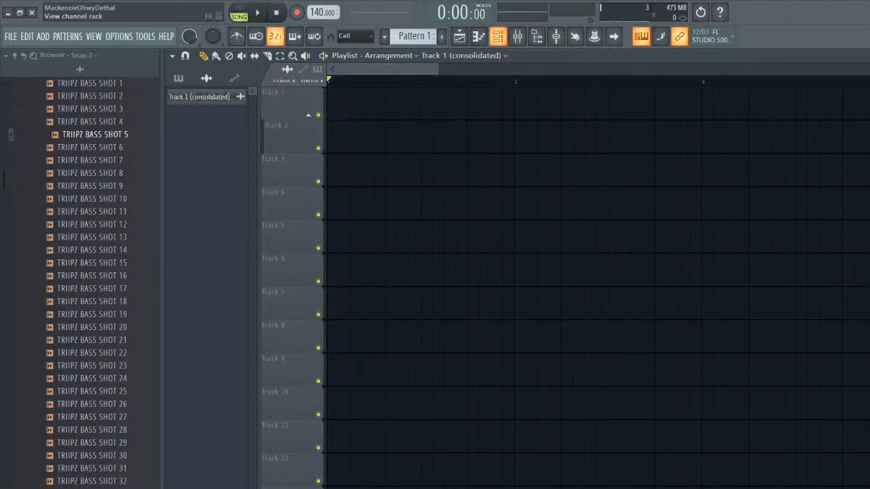
- Delete the Track 1 (consolidated) audio channel from the channel rack and reopen the Serum instrument
{"action": "left_click", "coordinate": [497, 36]}
{"action": "right_click", "coordinate": [482, 107]}
{"action": "left_click", "coordinate": [505, 226]}
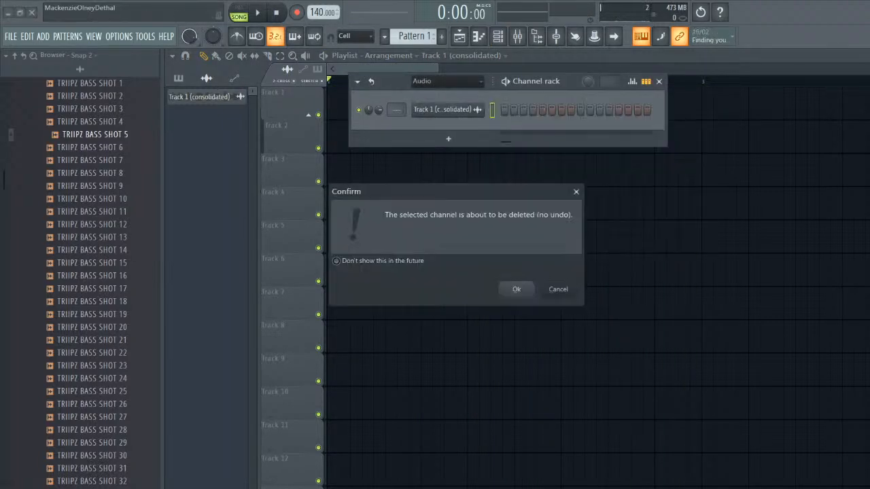
{"action": "left_click", "coordinate": [512, 287]}
{"action": "left_click", "coordinate": [447, 110]}
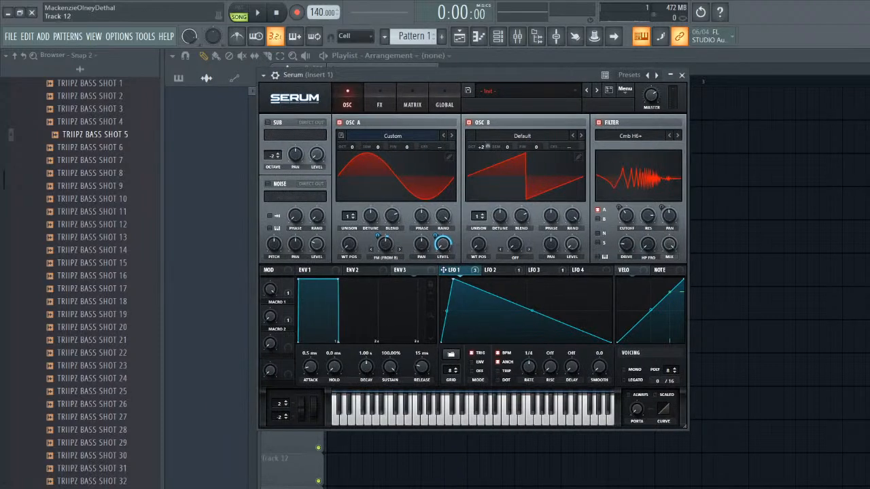
- Switch to Chrome, close the Adblock Plus update tab and open SoundCloud from the new tab page
{"action": "key", "text": "alt+Tab"}
{"action": "key", "text": "ctrl+t"}
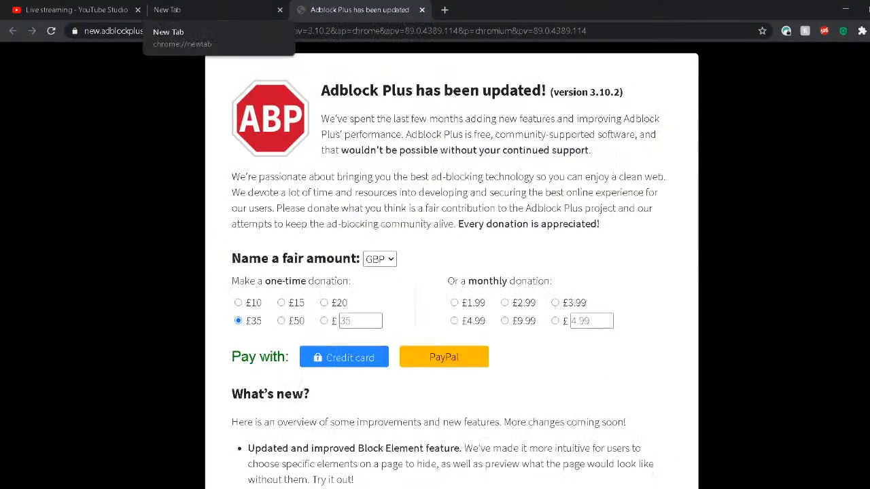
{"action": "left_click", "coordinate": [212, 10]}
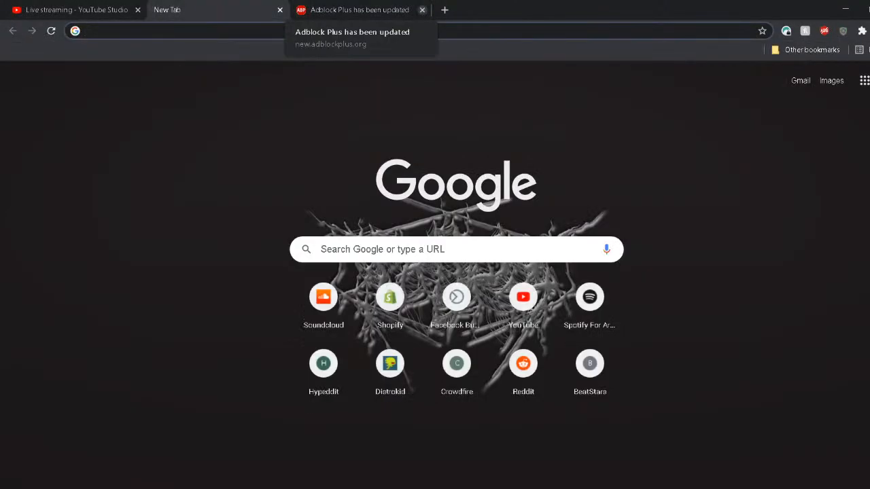
{"action": "left_click", "coordinate": [421, 10]}
{"action": "left_click", "coordinate": [324, 301]}
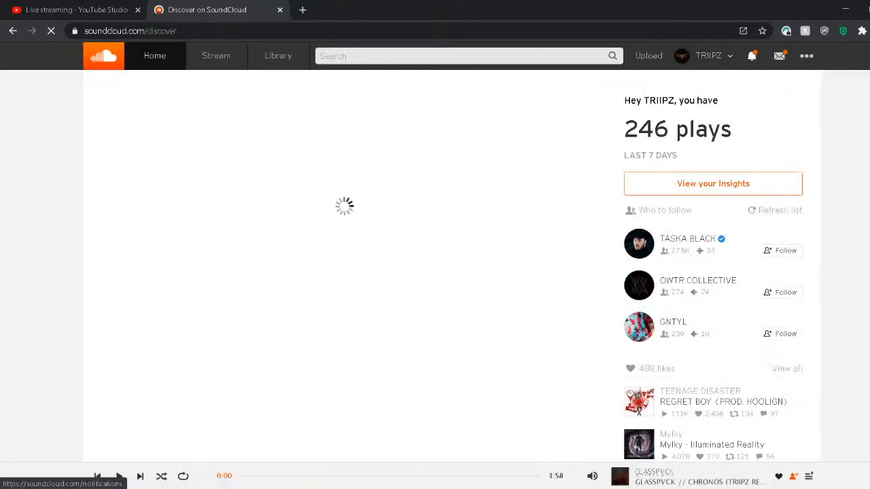
- Check the SoundCloud account's notifications and open its profile page
{"action": "left_click", "coordinate": [751, 55]}
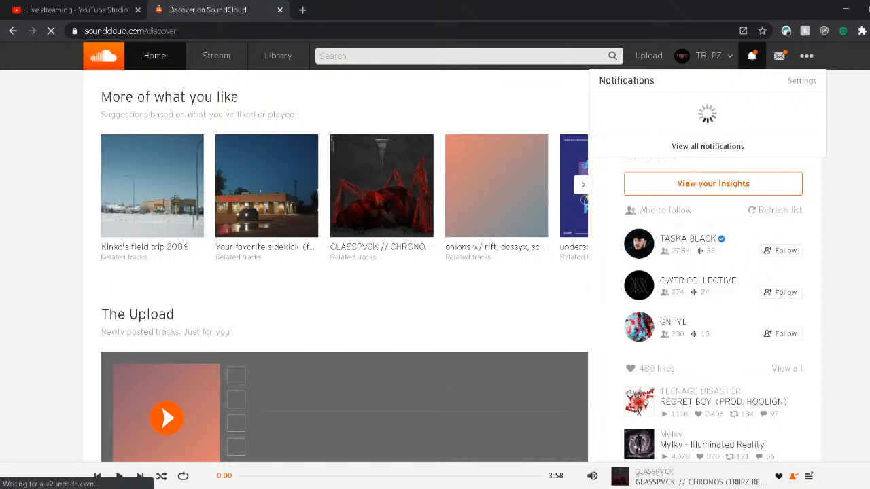
{"action": "left_click", "coordinate": [752, 56]}
{"action": "left_click", "coordinate": [707, 56]}
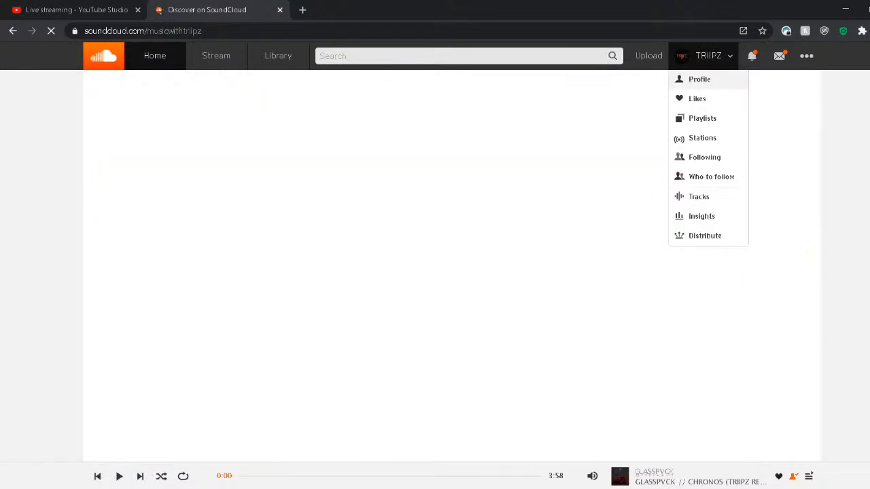
{"action": "left_click", "coordinate": [806, 56]}
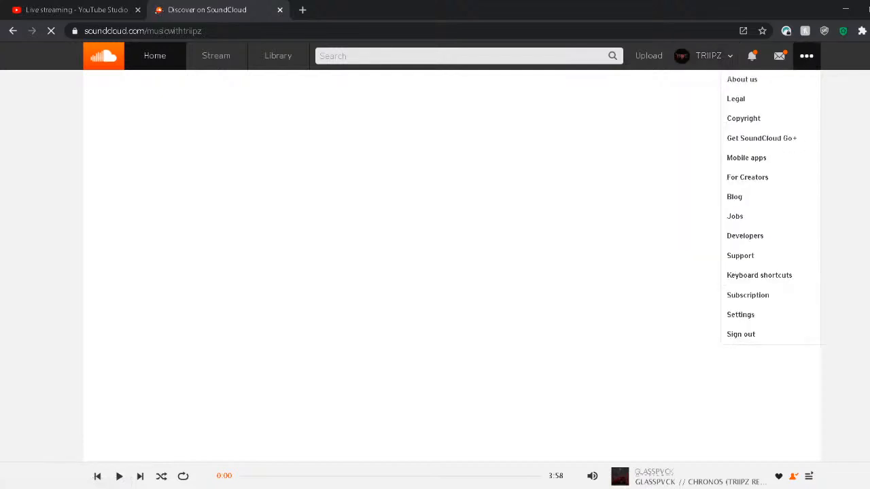
{"action": "left_click", "coordinate": [807, 56]}
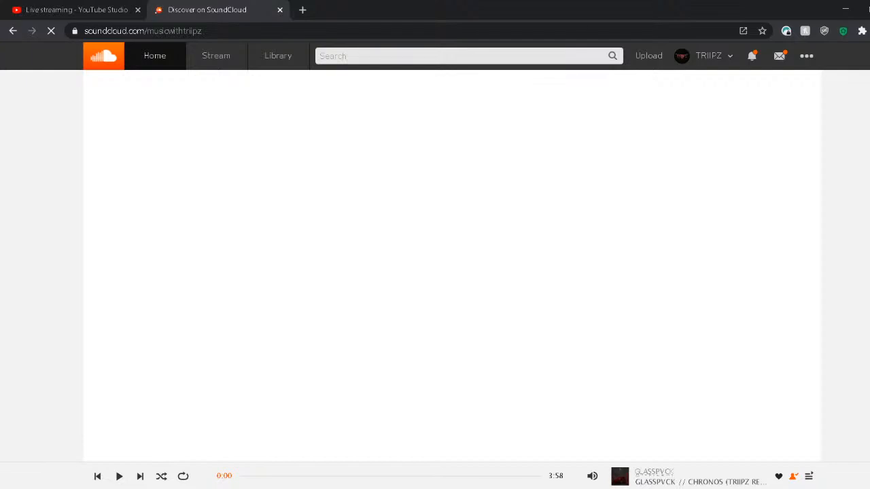
{"action": "left_click", "coordinate": [751, 55]}
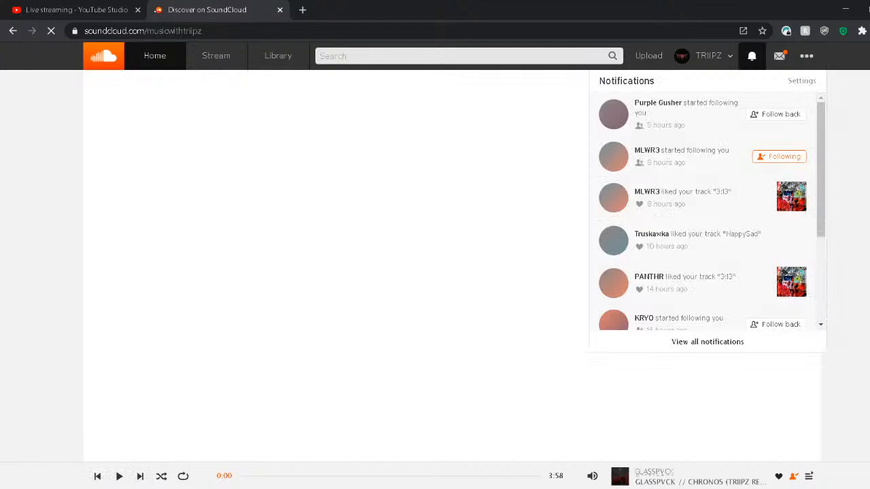
{"action": "left_click_drag", "start_coordinate": [435, 177], "coordinate": [217, 11]}
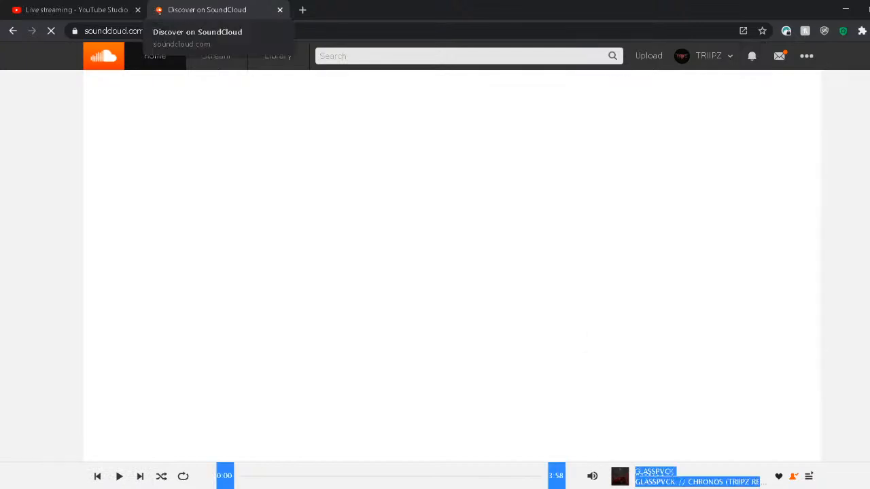
{"action": "left_click", "coordinate": [285, 176]}
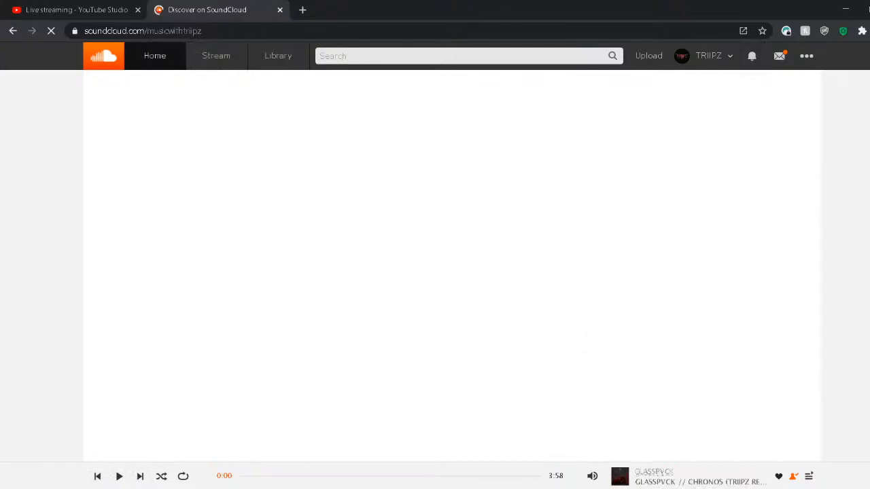
- Close the SoundCloud tab, leaving YouTube Studio open, and switch back to FL Studio
{"action": "left_click", "coordinate": [74, 9]}
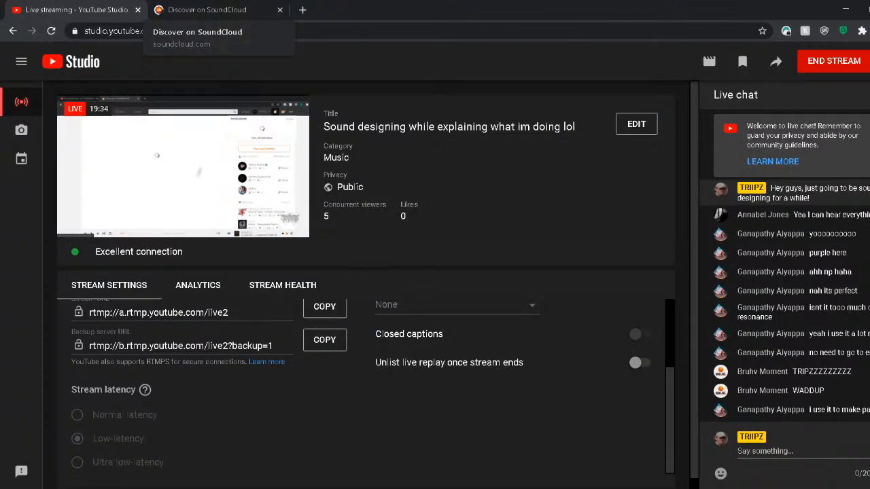
{"action": "left_click", "coordinate": [204, 9]}
{"action": "left_click", "coordinate": [279, 10]}
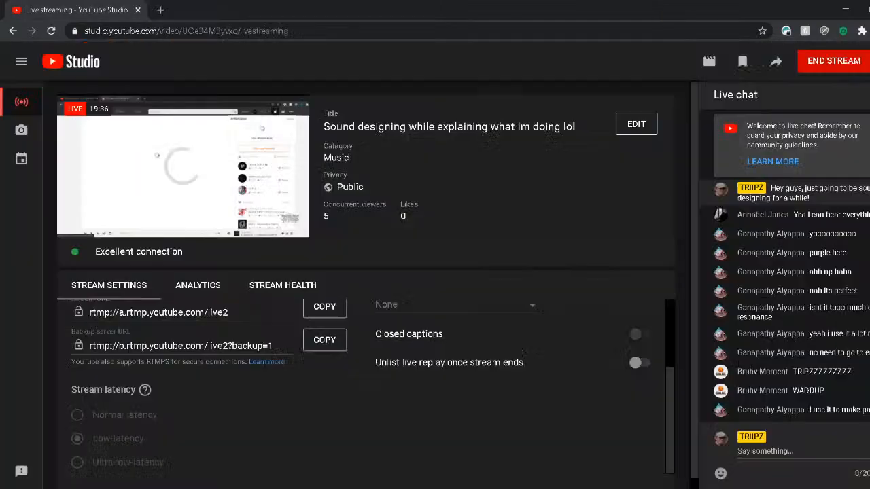
{"action": "left_click", "coordinate": [336, 487]}
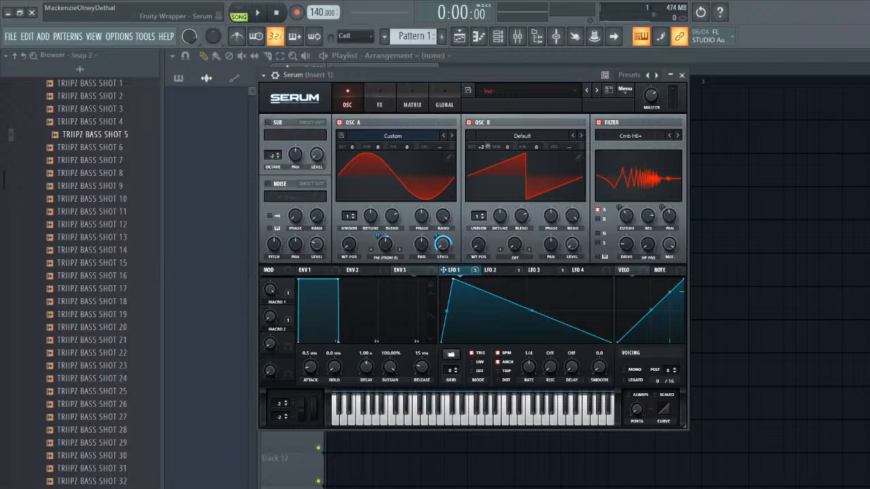
- Audition the Serum bass patch with repeated D4 notes
{"action": "left_click_drag", "start_coordinate": [434, 75], "coordinate": [438, 69]}
{"action": "key", "text": "x"}
{"action": "key", "text": "x"}
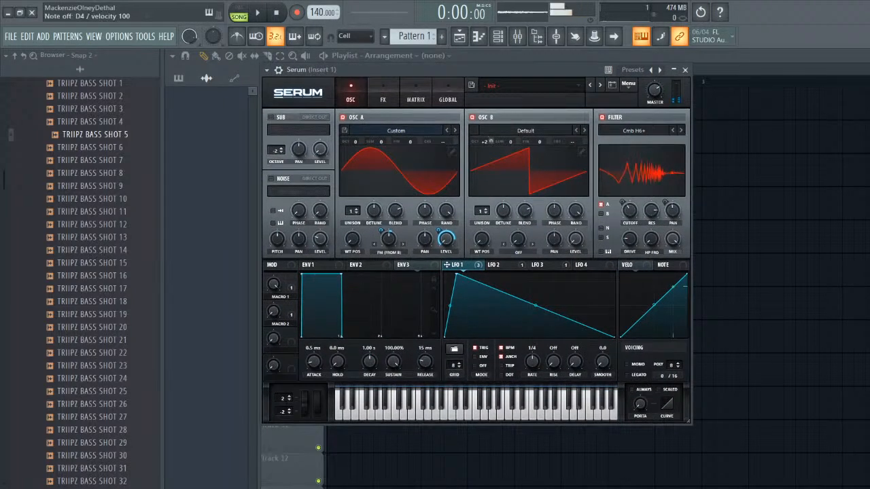
{"action": "key", "text": "x"}
{"action": "key", "text": "x"}
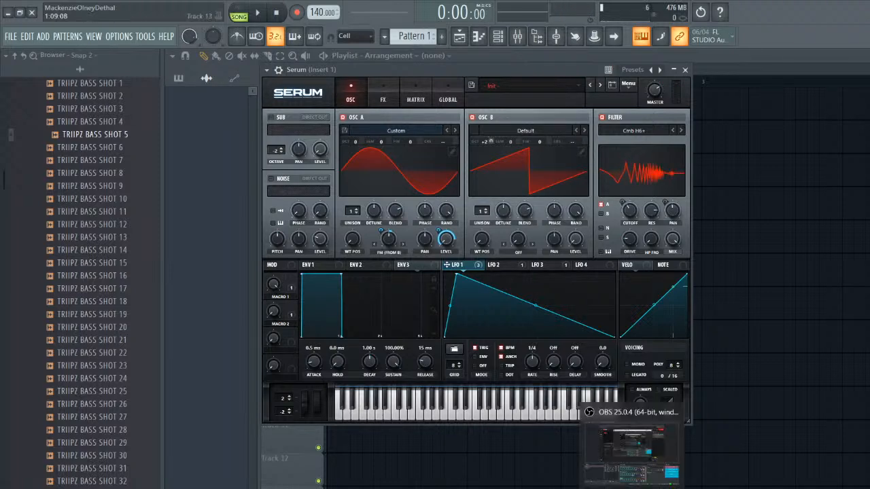
- Check the stream in OBS, bring the YouTube Studio preview to the live point and return to FL Studio
{"action": "left_click", "coordinate": [630, 487]}
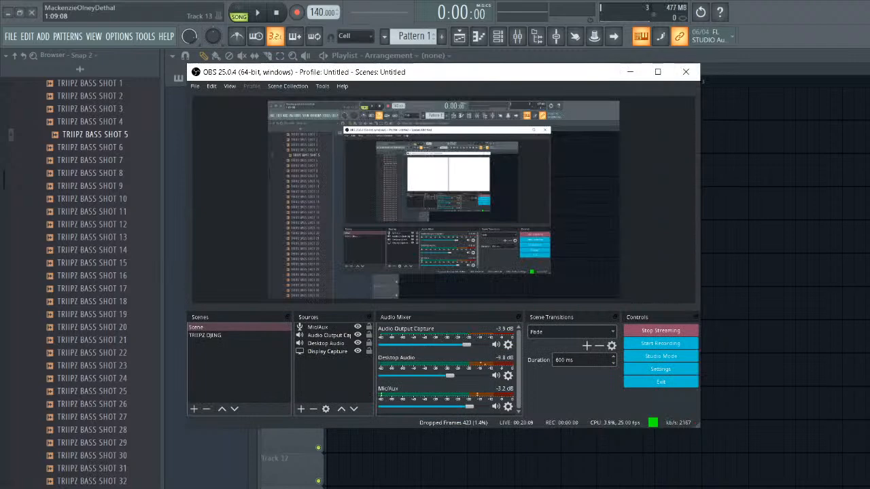
{"action": "left_click", "coordinate": [630, 488]}
{"action": "mouse_move", "coordinate": [278, 488]}
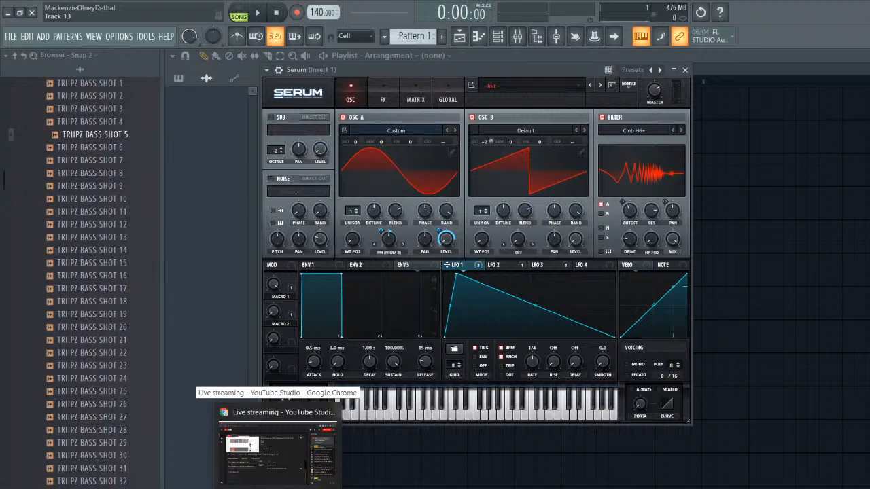
{"action": "left_click", "coordinate": [277, 452]}
{"action": "mouse_move", "coordinate": [336, 488]}
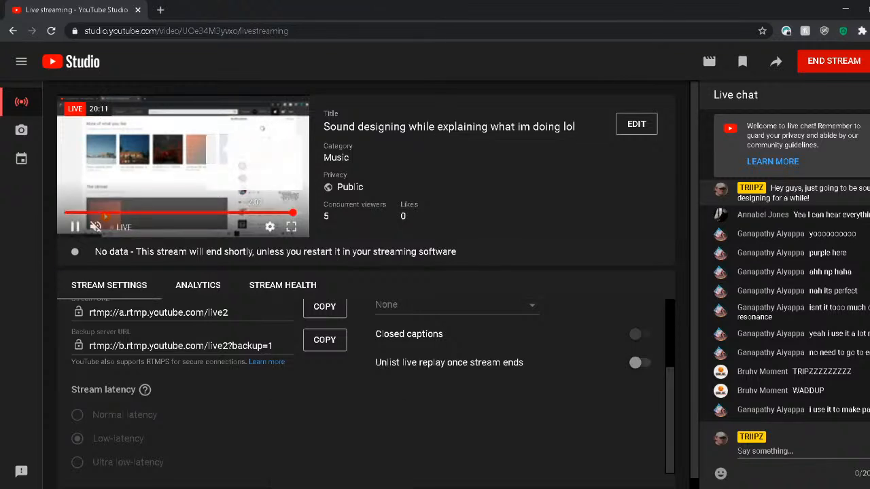
{"action": "left_click", "coordinate": [289, 213]}
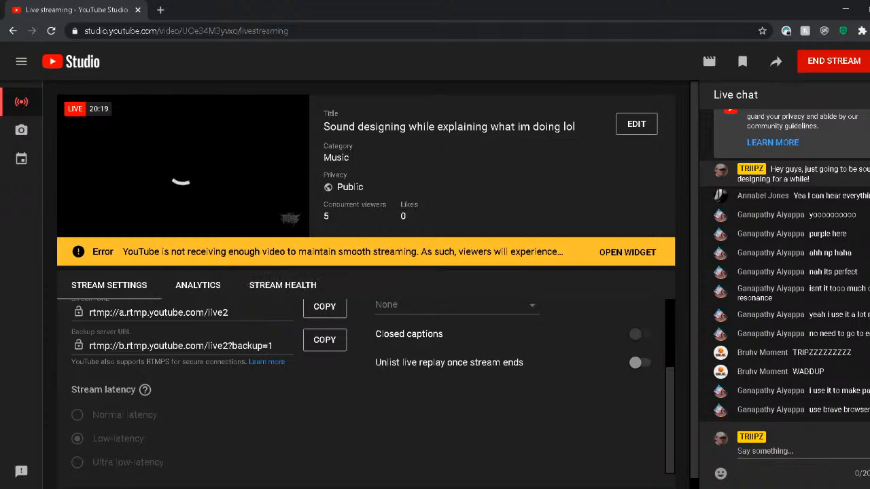
{"action": "left_click", "coordinate": [335, 488]}
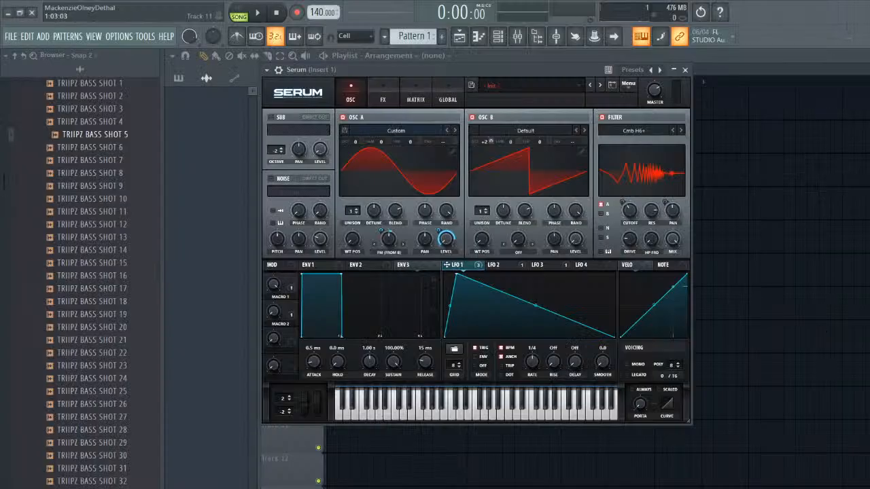
- Recheck the stream health and live chat in YouTube Studio, returning to FL Studio when done
{"action": "left_click_drag", "start_coordinate": [421, 70], "coordinate": [423, 73]}
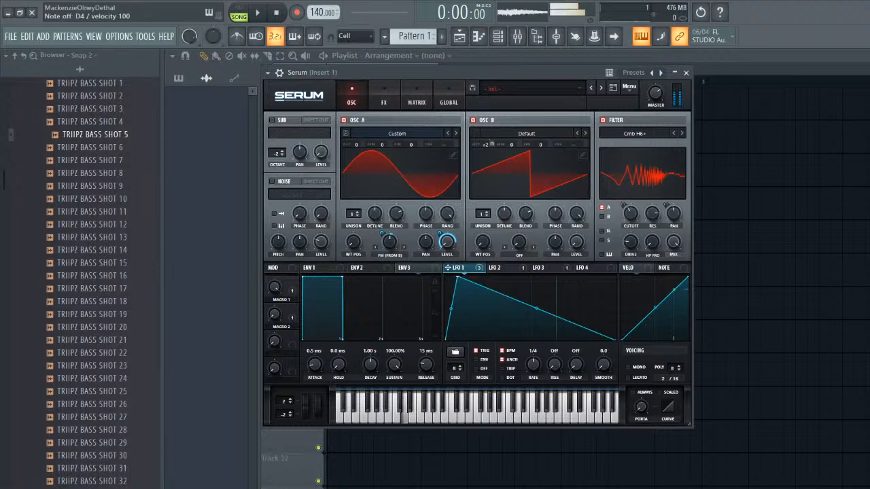
{"action": "left_click", "coordinate": [280, 487]}
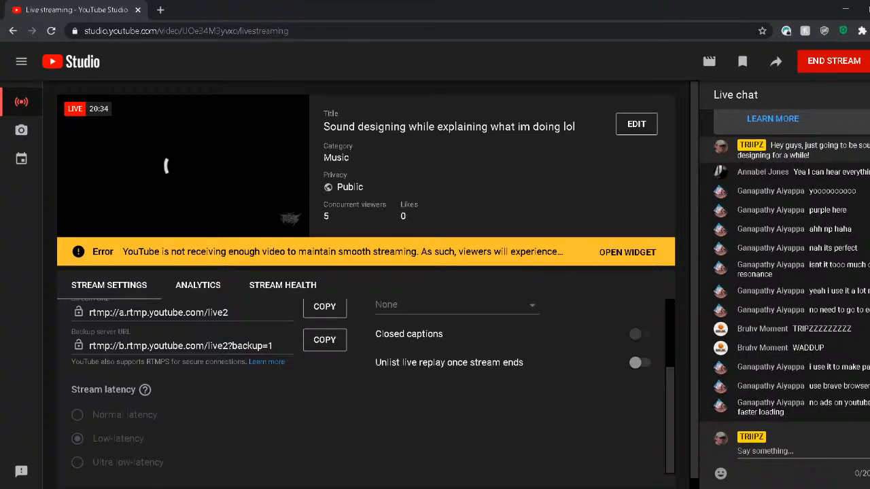
{"action": "mouse_move", "coordinate": [337, 488]}
{"action": "left_click", "coordinate": [336, 448]}
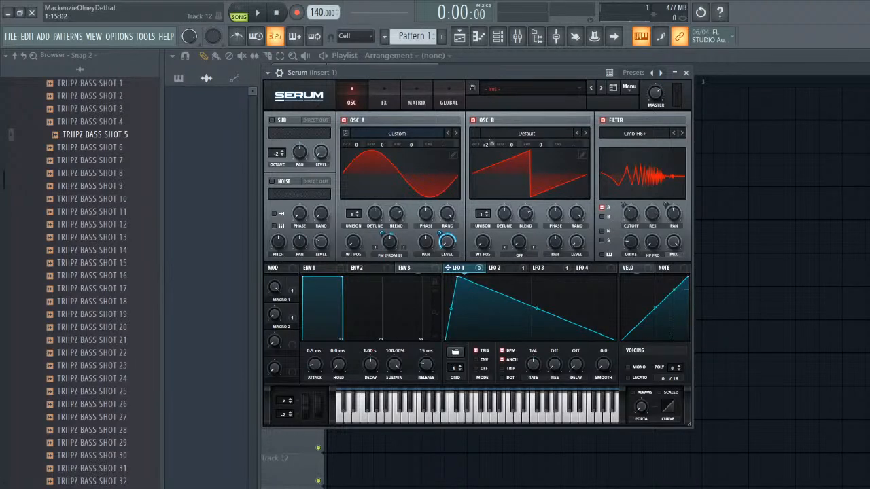
{"action": "left_click_drag", "start_coordinate": [476, 73], "coordinate": [476, 81]}
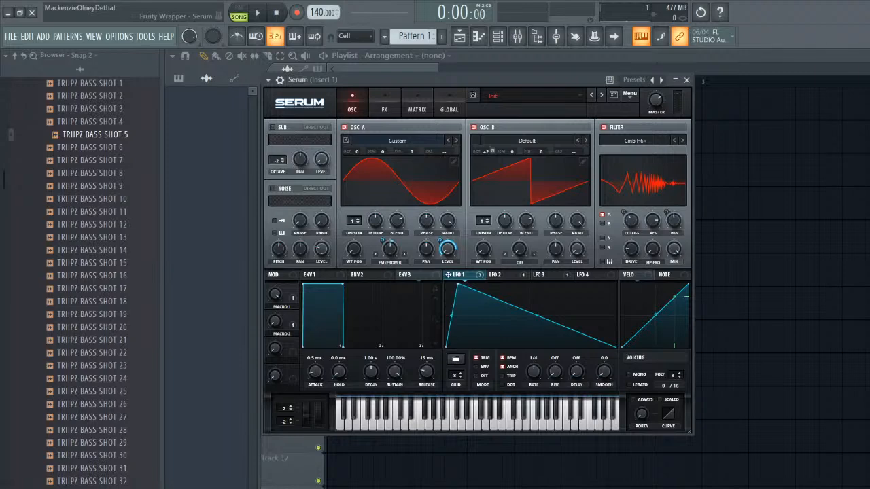
{"action": "mouse_move", "coordinate": [476, 79]}
{"action": "left_mouse_down"}
{"action": "mouse_move", "coordinate": [476, 68]}
{"action": "mouse_move", "coordinate": [471, 80]}
{"action": "left_mouse_up"}
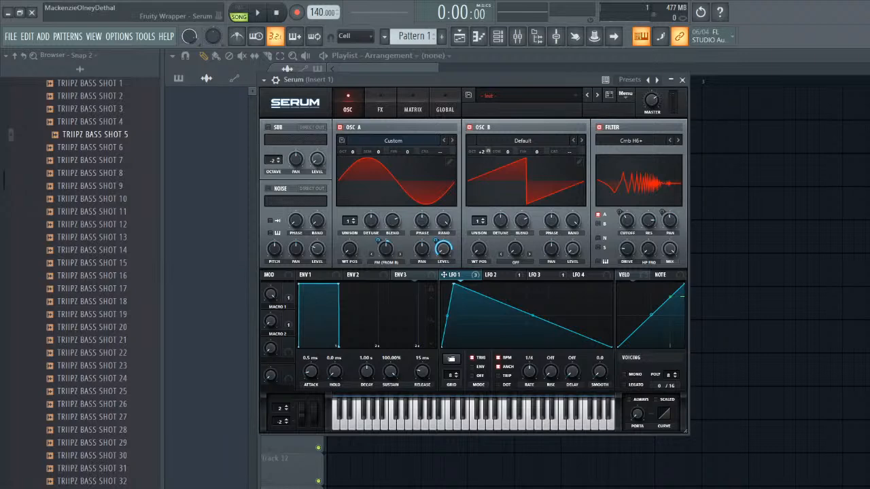
{"action": "mouse_move", "coordinate": [449, 79]}
{"action": "left_mouse_down"}
{"action": "mouse_move", "coordinate": [464, 77]}
{"action": "mouse_move", "coordinate": [457, 79]}
{"action": "left_mouse_up"}
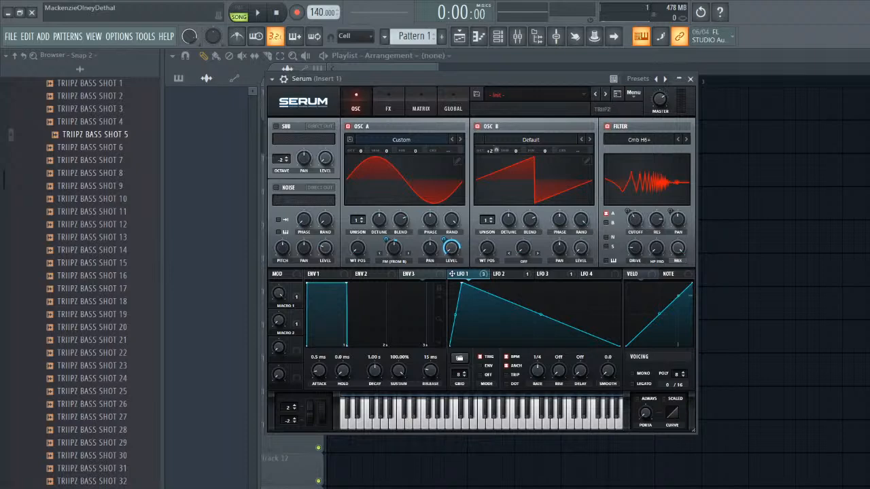
- Enable Serum's EQ effect with a low-cut low band at 42% Q and audition it on D4
{"action": "left_click", "coordinate": [388, 102]}
{"action": "left_click", "coordinate": [279, 241]}
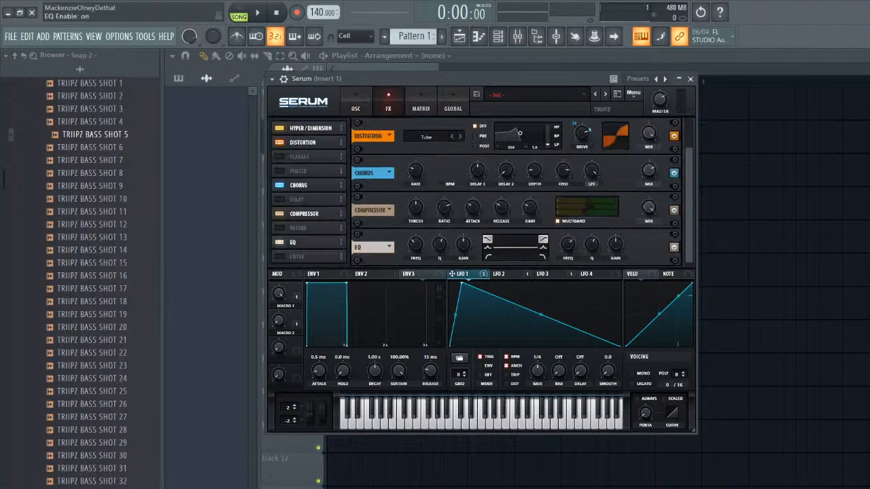
{"action": "left_click", "coordinate": [487, 256]}
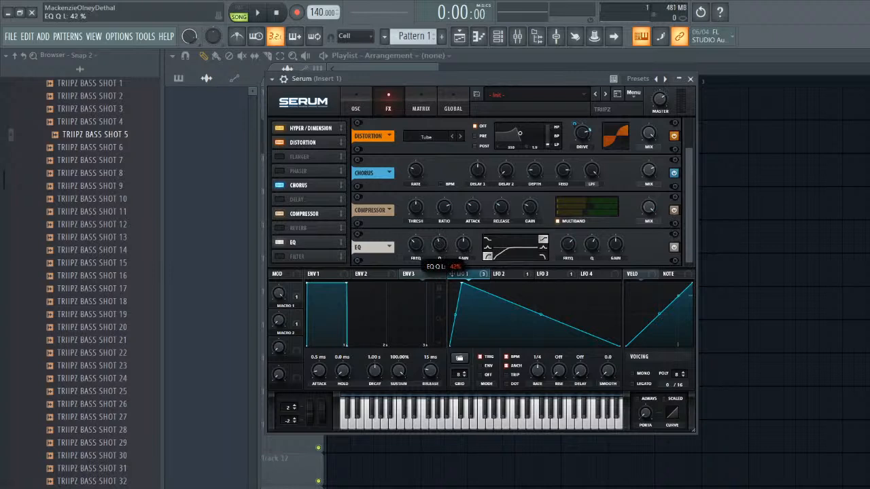
{"action": "key", "text": "x"}
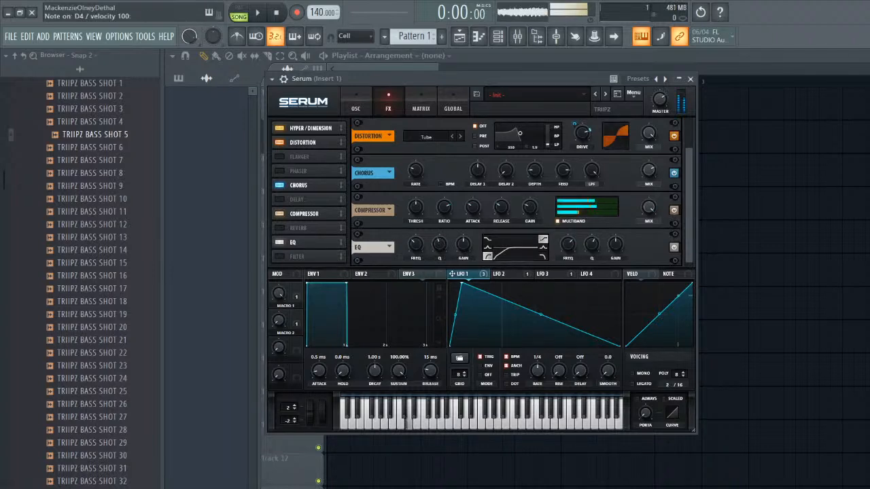
{"action": "key", "text": "x"}
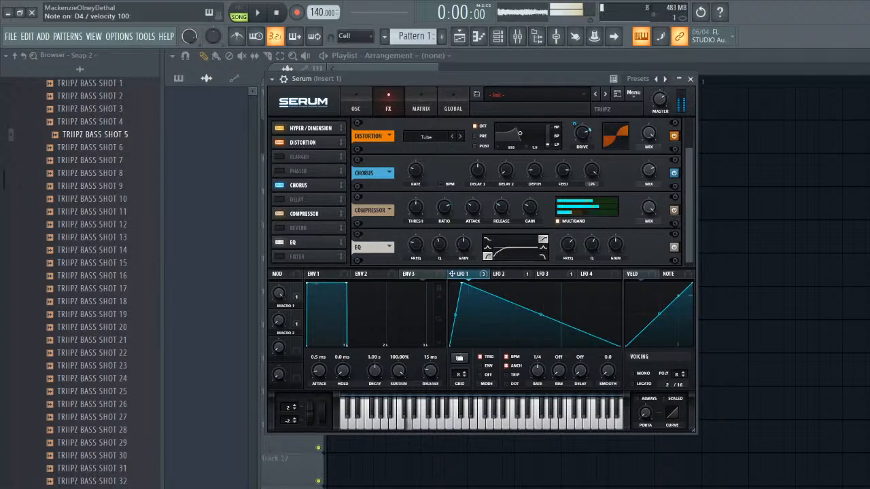
- Change the EQ's high band to a peak shape and boost its gain to 4.0 dB
{"action": "left_click", "coordinate": [543, 247]}
{"action": "left_click_drag", "start_coordinate": [616, 244], "coordinate": [615, 227]}
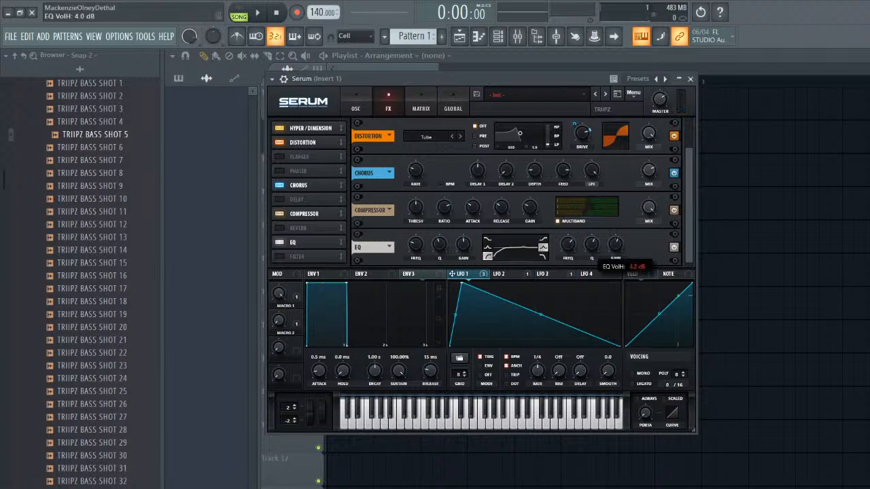
{"action": "key", "text": "x"}
- Fine-tune the frequency of the EQ's high band while auditioning the patch with repeated D4 notes
{"action": "left_click_drag", "start_coordinate": [568, 245], "coordinate": [616, 268]}
{"action": "key", "text": "x"}
{"action": "key", "text": "x"}
{"action": "key", "text": "x"}
{"action": "key", "text": "x"}
{"action": "key", "text": "x"}
{"action": "key", "text": "x"}
{"action": "key", "text": "x"}
{"action": "left_click_drag", "start_coordinate": [568, 245], "coordinate": [568, 251]}
{"action": "key", "text": "x"}
{"action": "key", "text": "x"}
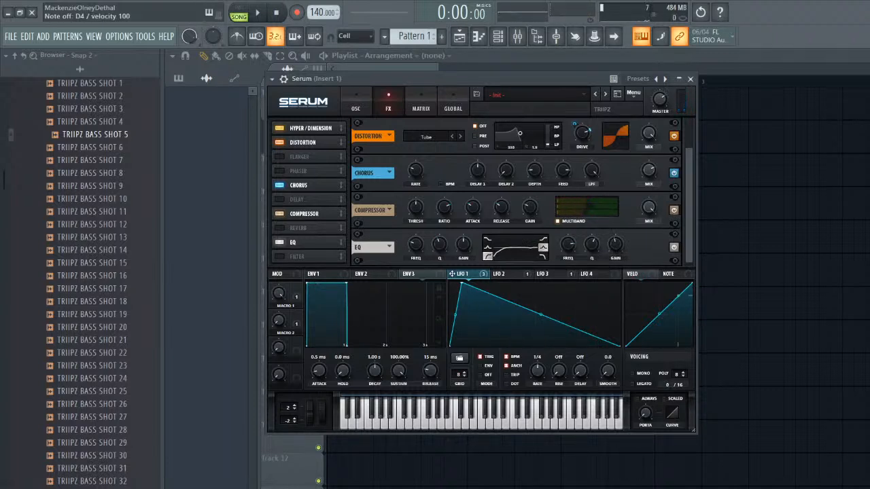
{"action": "key", "text": "x"}
{"action": "key", "text": "x"}
{"action": "key", "text": "x"}
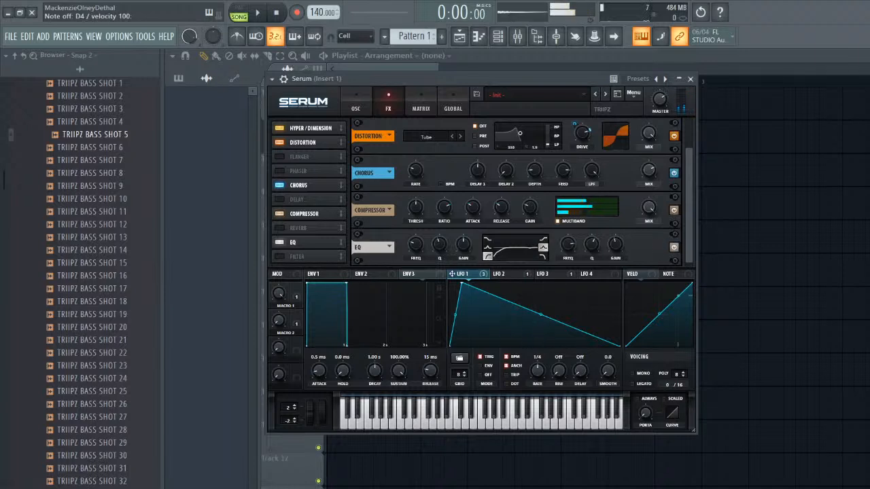
- Start saving the current patch as a preset and open the TRIIPZ SERUM PRESETS SIX folder as its destination
{"action": "left_click", "coordinate": [355, 108]}
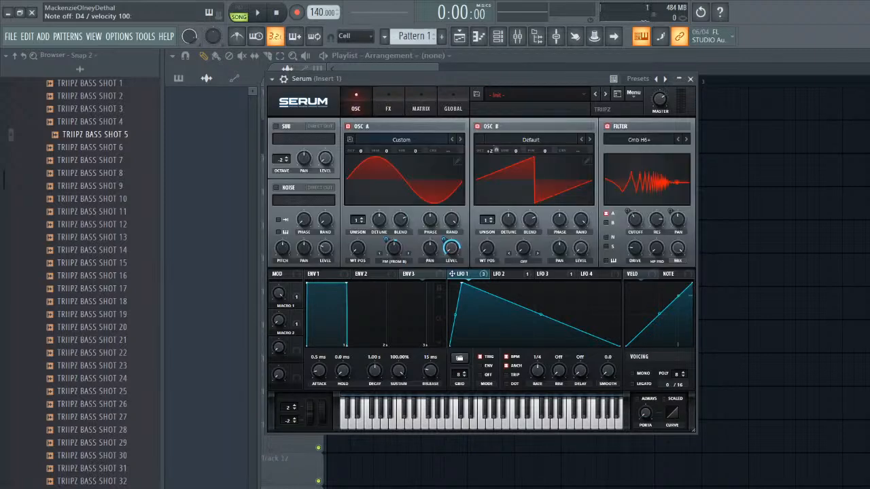
{"action": "left_click", "coordinate": [477, 94]}
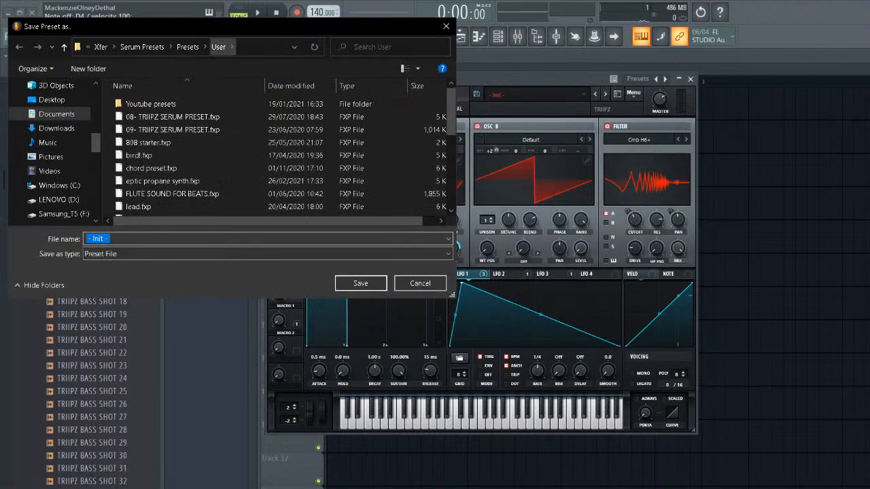
{"action": "left_click", "coordinate": [189, 47]}
{"action": "scroll", "coordinate": [197, 184], "scroll_direction": "down", "scroll_amount": 11}
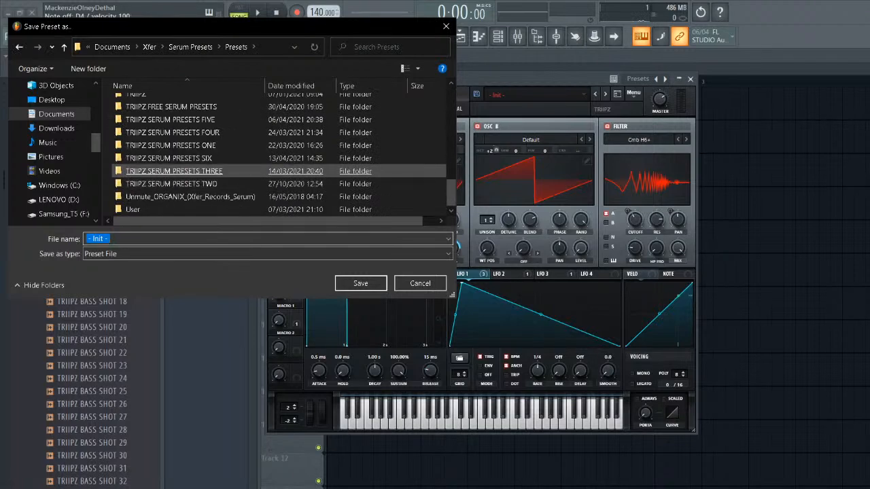
{"action": "double_click", "coordinate": [170, 158]}
- Save the patch as TRIIPZ PRESET 30, following the numbering of the presets already in the folder
{"action": "left_click", "coordinate": [159, 168]}
{"action": "key", "text": "Down"}
{"action": "key", "text": "Down"}
{"action": "key", "text": "Down"}
{"action": "key", "text": "Down"}
{"action": "key", "text": "Down"}
{"action": "key", "text": "Down"}
{"action": "key", "text": "Down"}
{"action": "key", "text": "Down"}
{"action": "key", "text": "Down"}
{"action": "key", "text": "Down"}
{"action": "key", "text": "Down"}
{"action": "key", "text": "Down"}
{"action": "key", "text": "Down"}
{"action": "key", "text": "Down"}
{"action": "key", "text": "Down"}
{"action": "key", "text": "Down"}
{"action": "key", "text": "Down"}
{"action": "key", "text": "Down"}
{"action": "key", "text": "Down"}
{"action": "key", "text": "Down"}
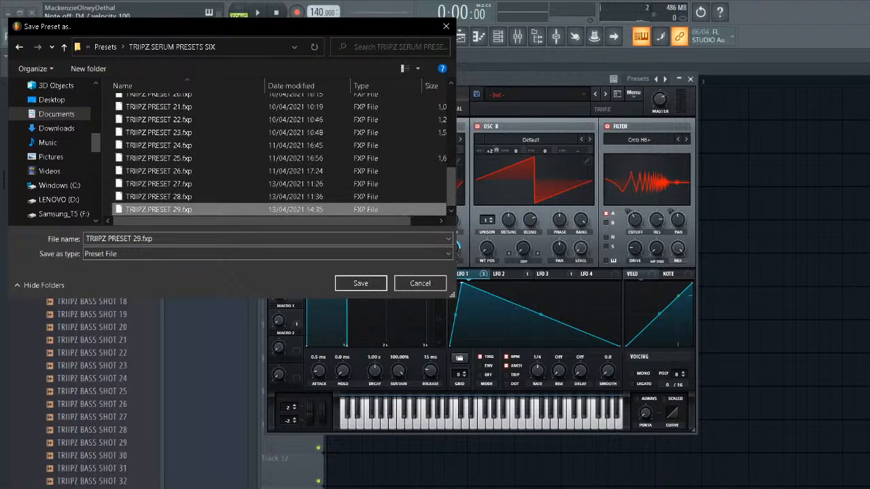
{"action": "left_click", "coordinate": [141, 239]}
{"action": "key", "text": "BackSpace"}
{"action": "key", "text": "BackSpace"}
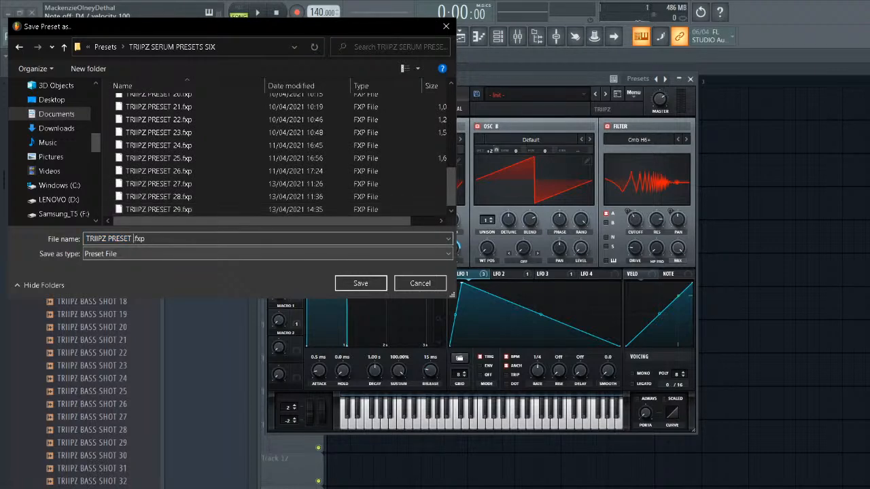
{"action": "type", "text": "30"}
{"action": "key", "text": "Return"}
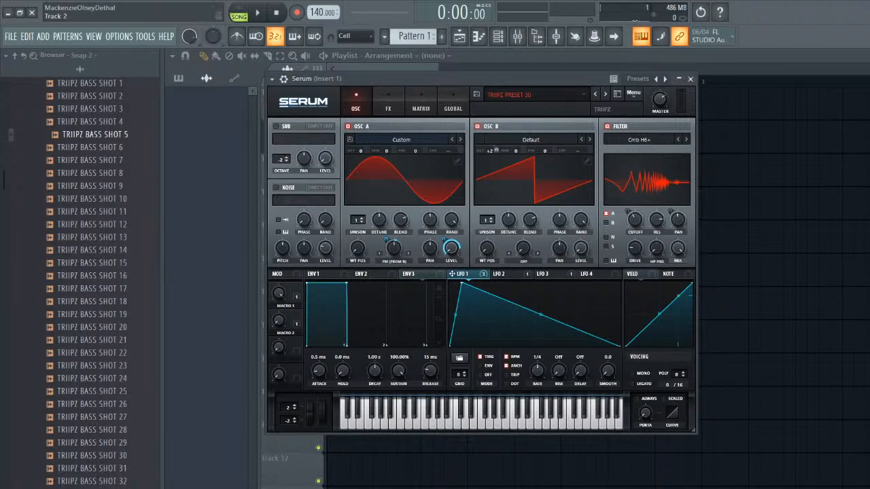
- Load 05- TRIIPZ PRESET from the TRIIPZ SERUM PRESETS THREE folder and audition it on D4
{"action": "left_click", "coordinate": [530, 96]}
{"action": "key", "text": "Escape"}
{"action": "left_click", "coordinate": [530, 95]}
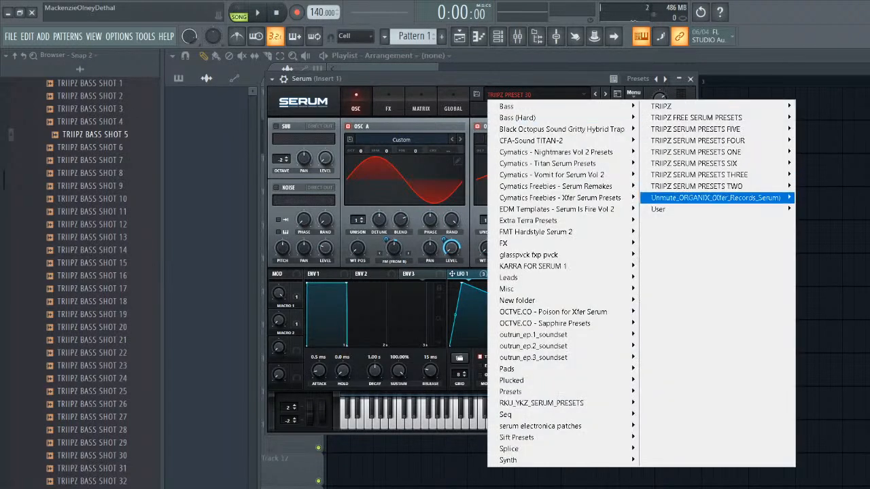
{"action": "mouse_move", "coordinate": [699, 175]}
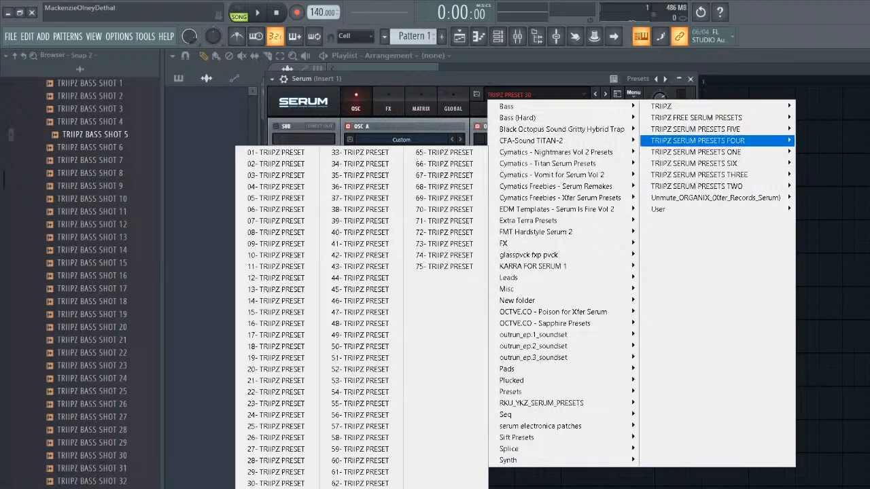
{"action": "mouse_move", "coordinate": [694, 130]}
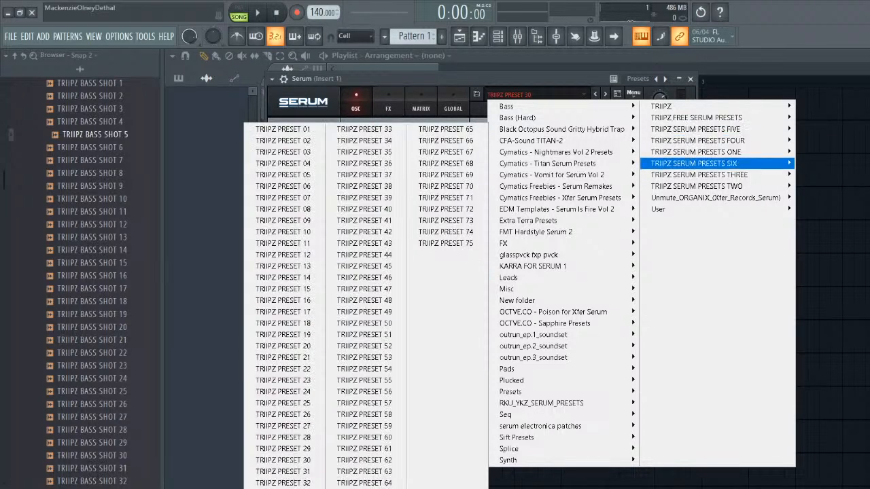
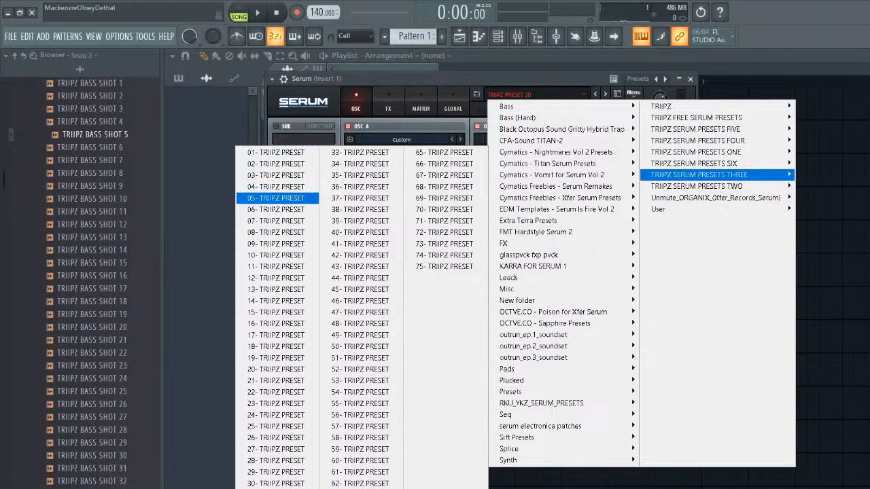
{"action": "left_click", "coordinate": [276, 198]}
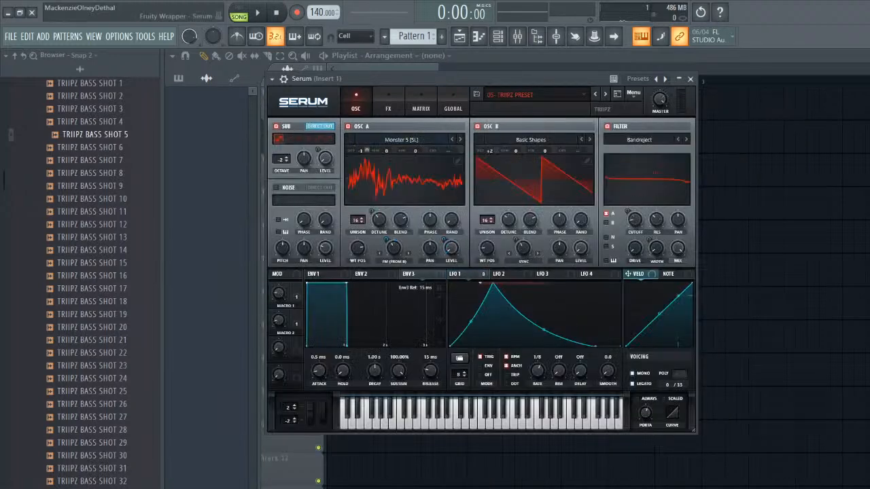
{"action": "key", "text": "x"}
{"action": "key", "text": "x"}
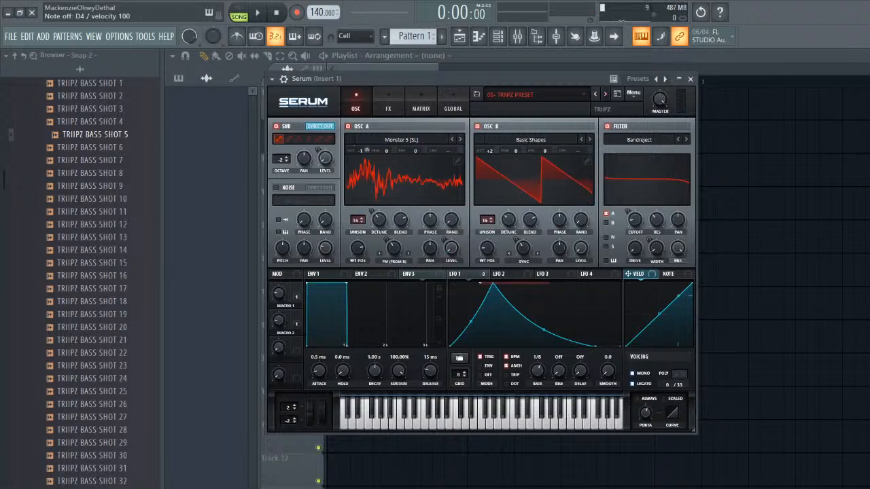
- Advance to 06- TRIIPZ PRESET, audition it on D4 and check the preset list again
{"action": "left_click", "coordinate": [606, 95]}
{"action": "key", "text": "x"}
{"action": "key", "text": "x"}
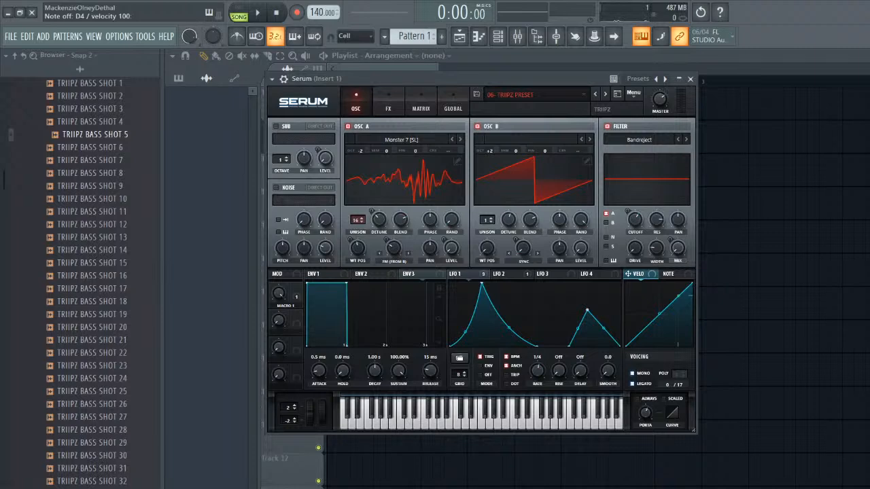
{"action": "left_click", "coordinate": [534, 95]}
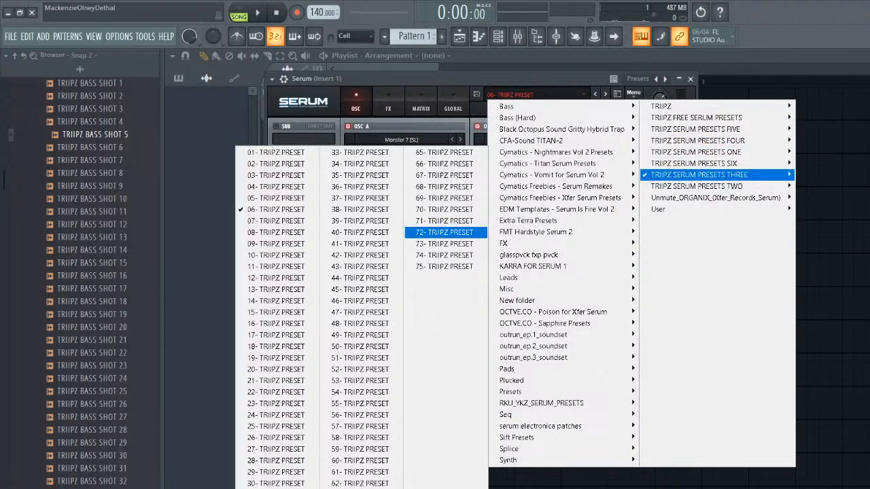
- Close the Serum window and add a second Serum instance to the channel rack
{"action": "left_click", "coordinate": [690, 79]}
{"action": "left_click", "coordinate": [691, 79]}
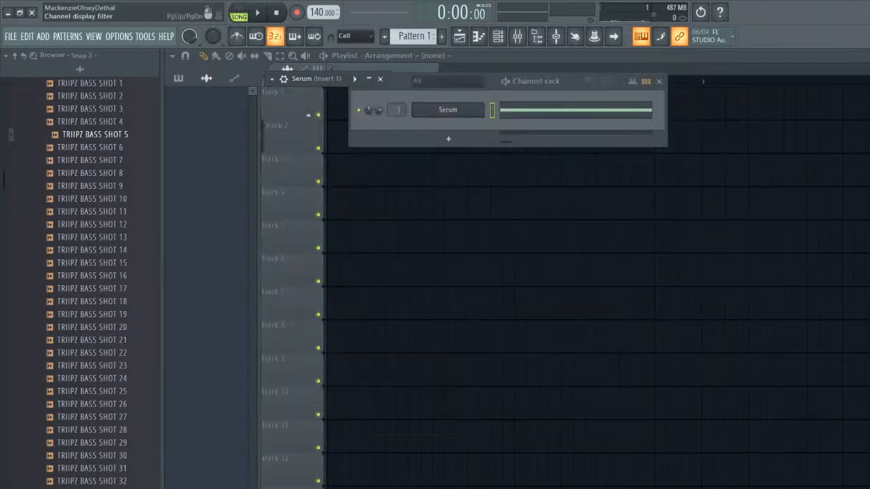
{"action": "left_click", "coordinate": [369, 79]}
{"action": "left_click_drag", "start_coordinate": [299, 79], "coordinate": [589, 73]}
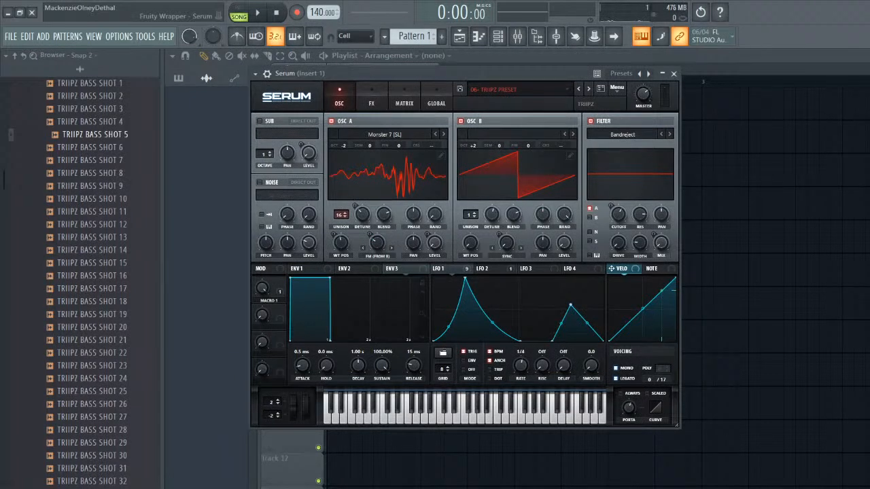
{"action": "left_click_drag", "start_coordinate": [589, 73], "coordinate": [597, 81]}
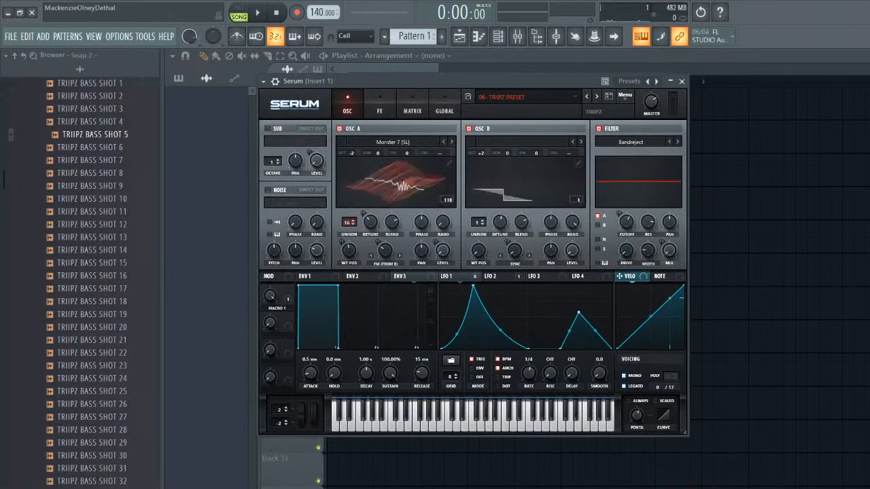
{"action": "left_click", "coordinate": [682, 81]}
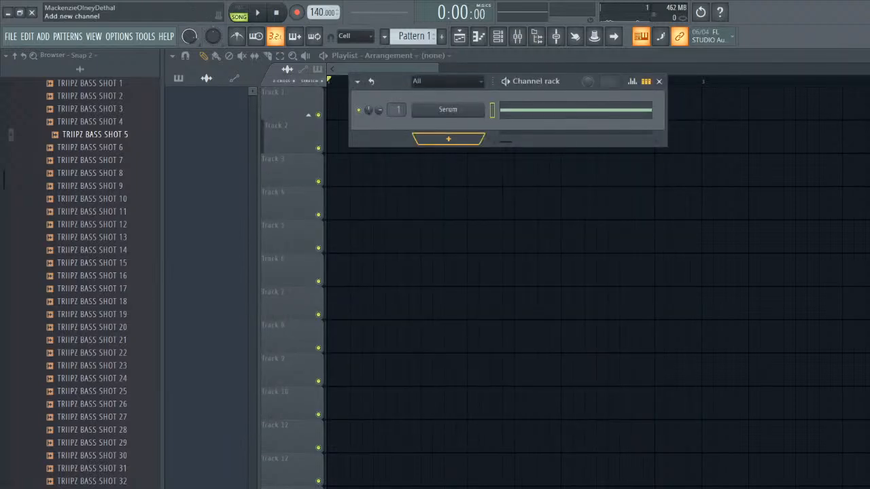
{"action": "left_click", "coordinate": [449, 139]}
{"action": "left_click", "coordinate": [538, 271]}
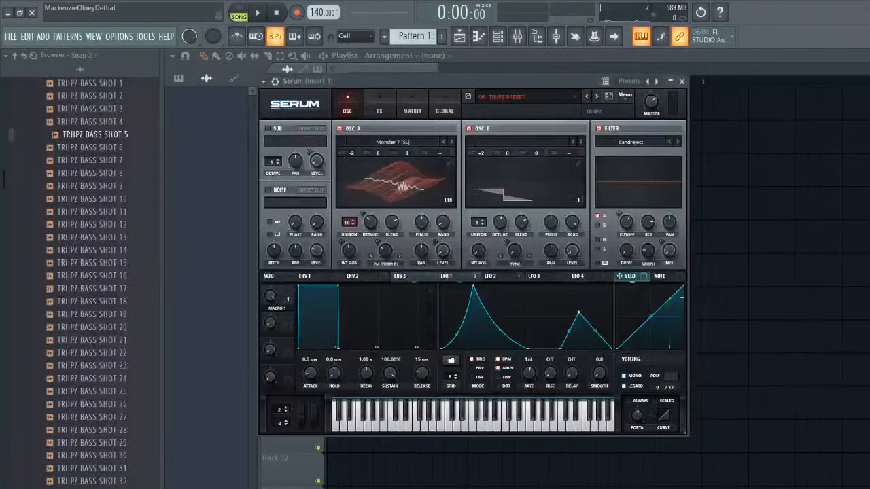
- Compare 06- TRIIPZ PRESET on D4 with its Combs filter effect bypassed and re-enabled
{"action": "key", "text": "x"}
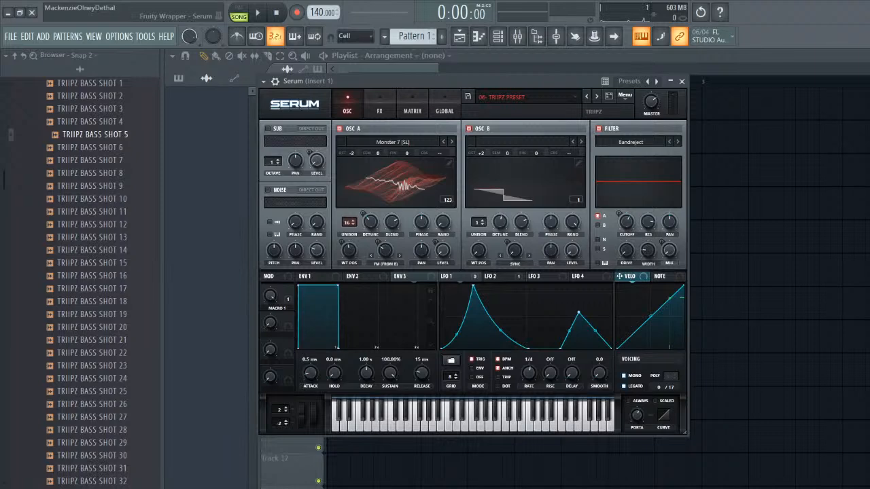
{"action": "left_click_drag", "start_coordinate": [469, 81], "coordinate": [469, 79]}
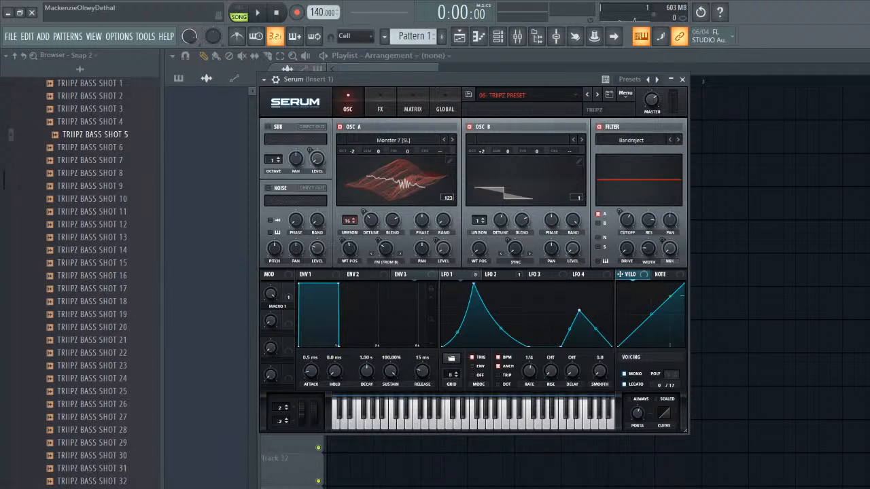
{"action": "left_click", "coordinate": [380, 102]}
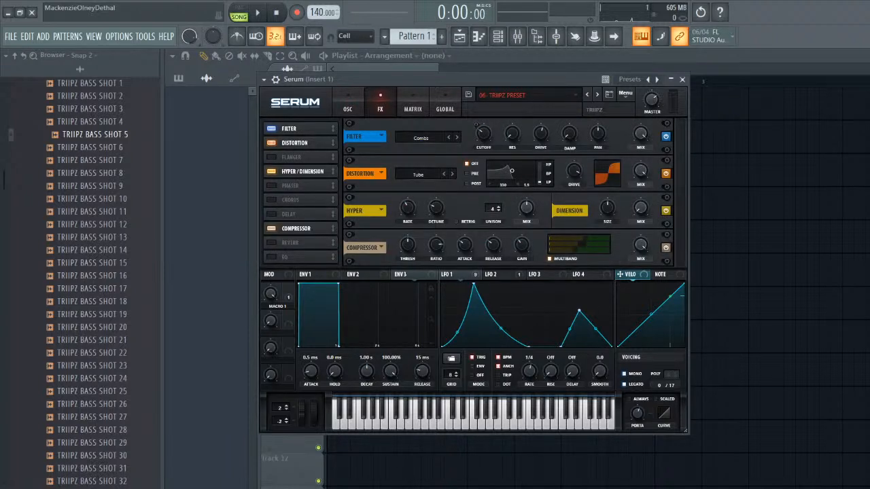
{"action": "key", "text": "x"}
{"action": "left_click", "coordinate": [271, 128]}
{"action": "key", "text": "x"}
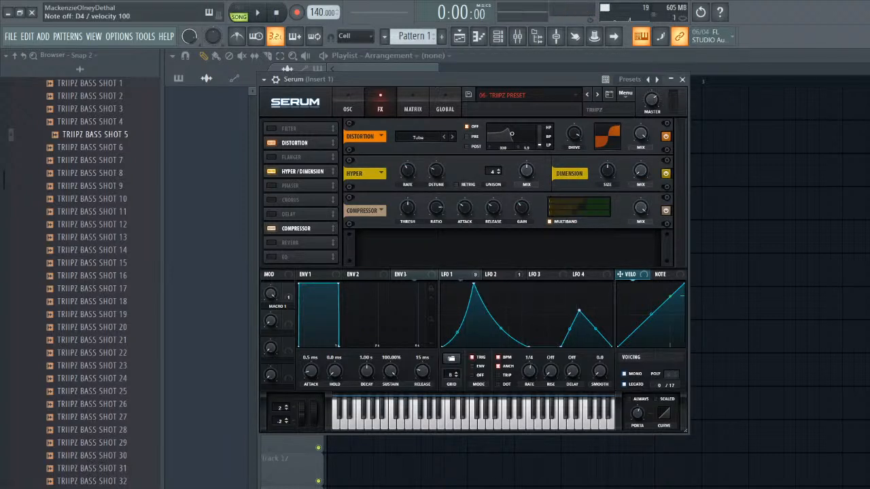
{"action": "left_click", "coordinate": [271, 128]}
{"action": "key", "text": "x"}
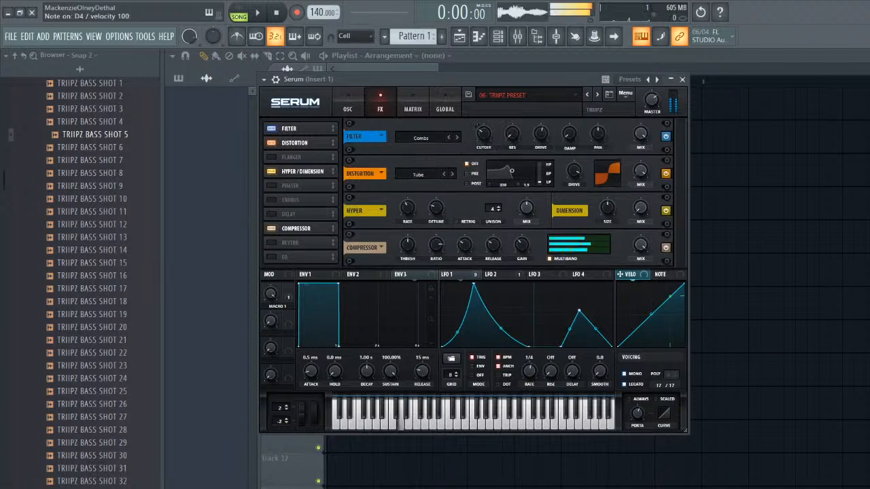
- Compare Oscillator A on D4 with unison reduced to 1 voice and restored to 16 voices
{"action": "left_click", "coordinate": [348, 102]}
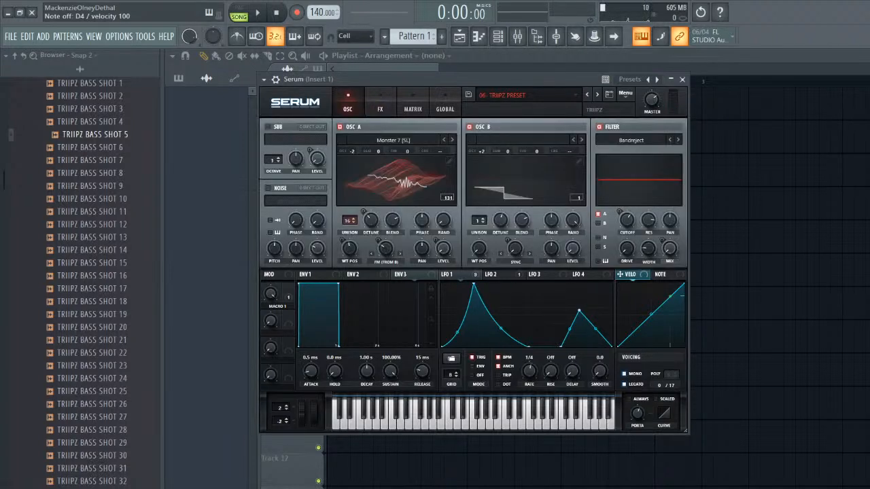
{"action": "left_click_drag", "start_coordinate": [348, 220], "coordinate": [348, 279]}
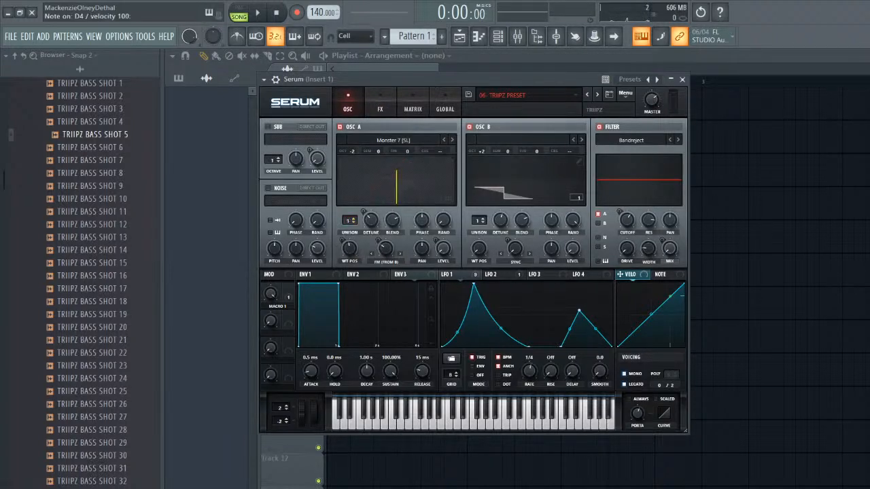
{"action": "key", "text": "x"}
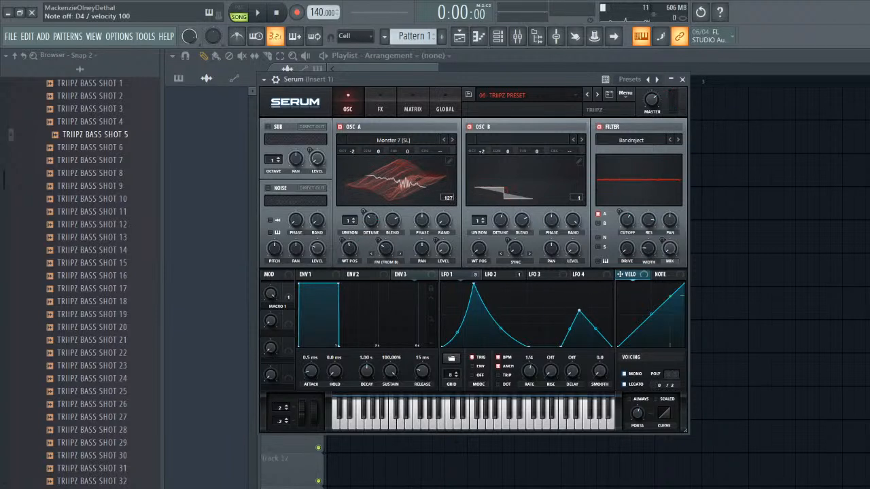
{"action": "key", "text": "x"}
{"action": "left_click_drag", "start_coordinate": [348, 220], "coordinate": [348, 163]}
{"action": "key", "text": "x"}
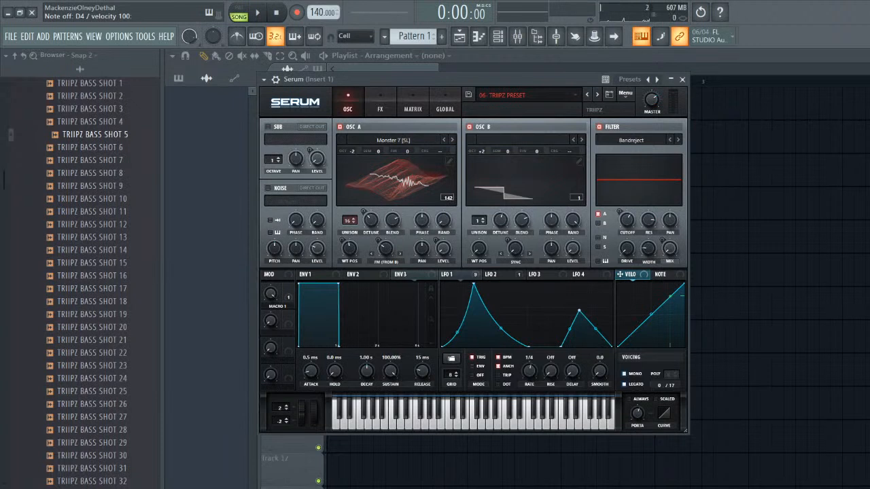
{"action": "key", "text": "x"}
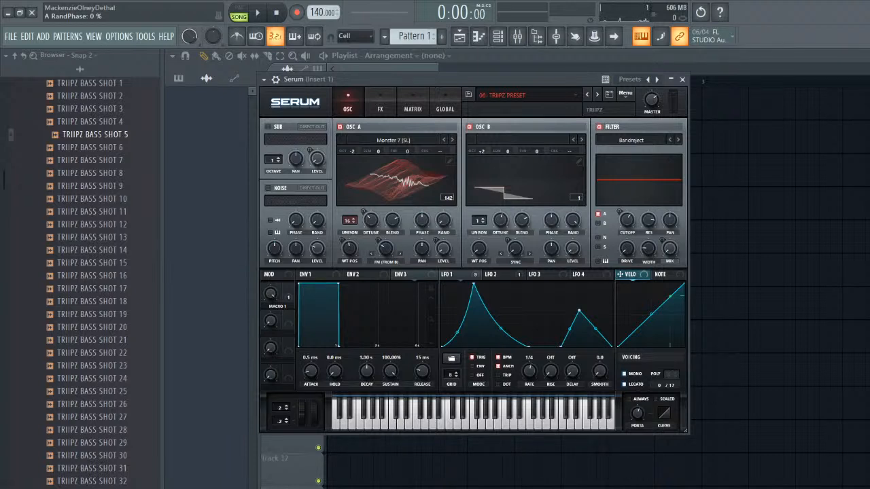
- Audition D4 while switching the main filter and Oscillator B off and on, and show Oscillator B's waveform in 2D
{"action": "key", "text": "x"}
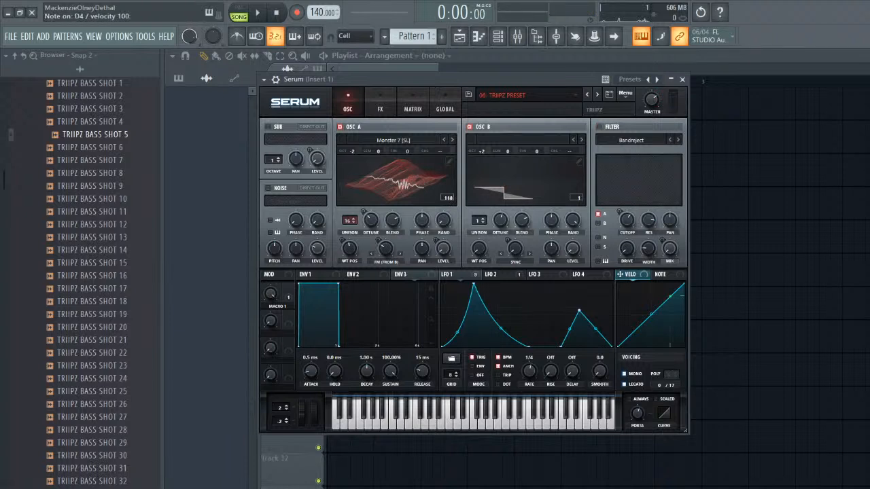
{"action": "left_click", "coordinate": [600, 127]}
{"action": "key", "text": "x"}
{"action": "left_click", "coordinate": [469, 127]}
{"action": "key", "text": "x"}
{"action": "left_click", "coordinate": [470, 127]}
{"action": "key", "text": "x"}
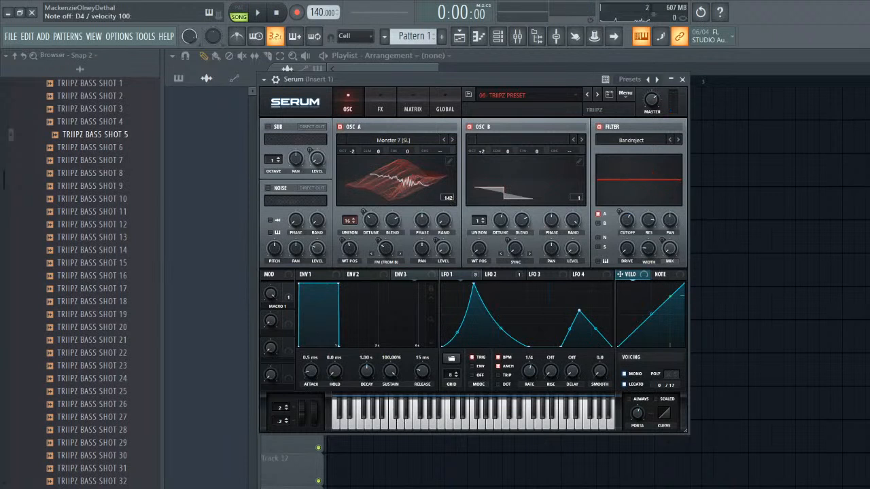
{"action": "left_click", "coordinate": [525, 180]}
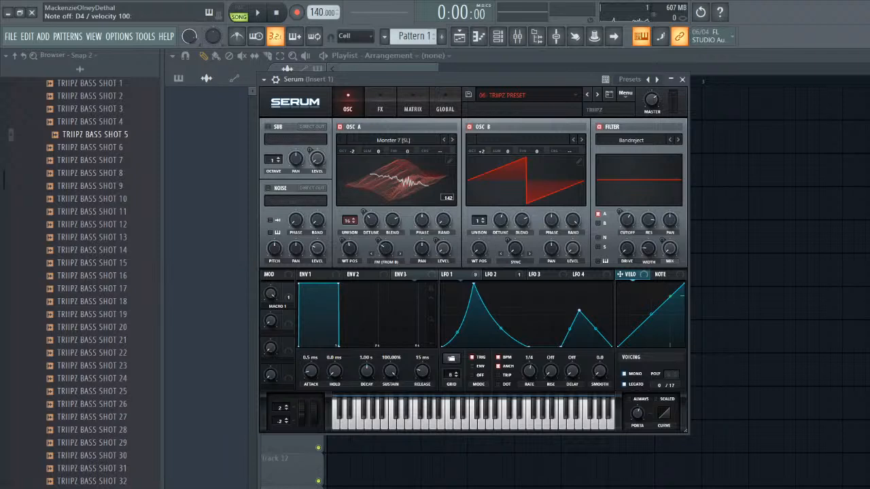
- Close the first Serum, bring up Serum #2 fully in view and audition its Init patch on D4
{"action": "left_click", "coordinate": [682, 79]}
{"action": "left_click", "coordinate": [448, 127]}
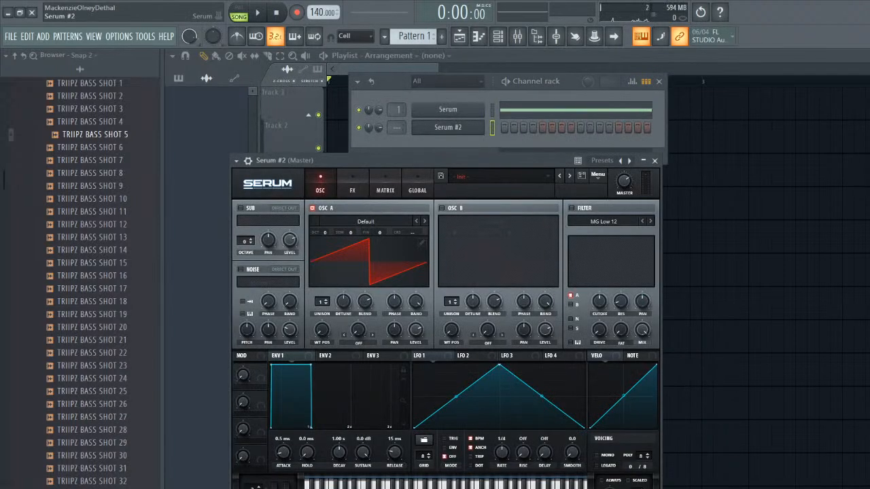
{"action": "left_click_drag", "start_coordinate": [445, 161], "coordinate": [475, 78]}
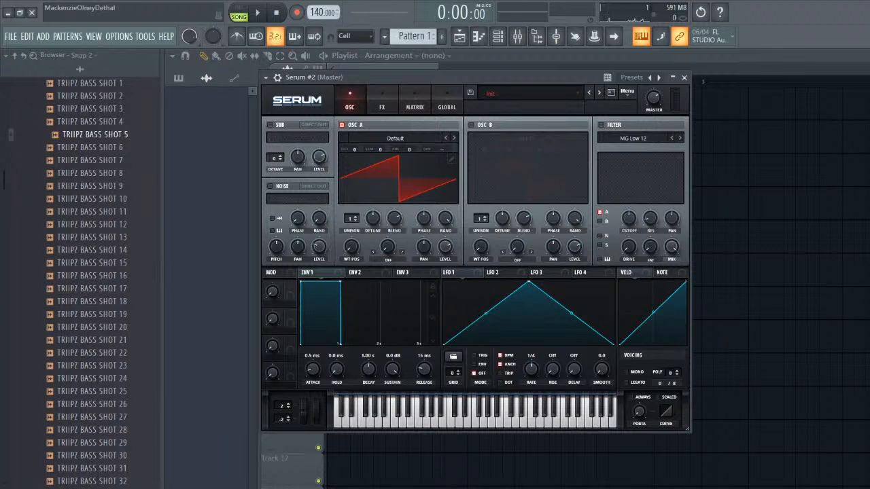
{"action": "key", "text": "x"}
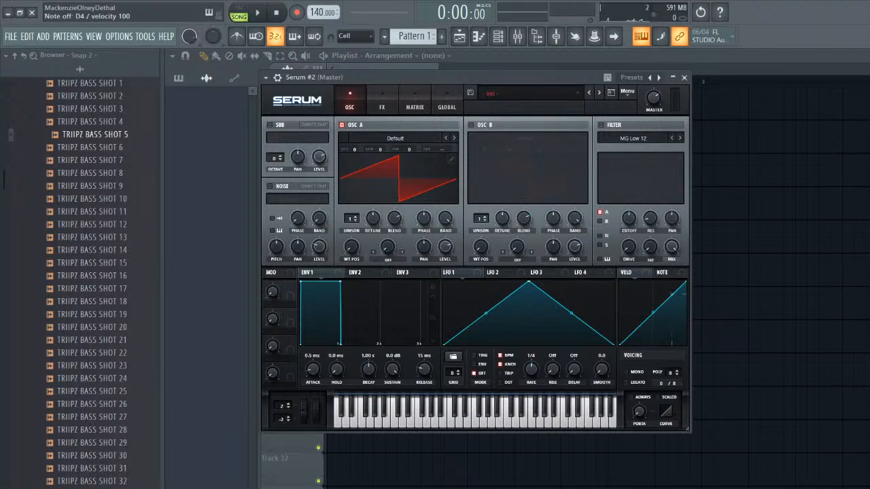
- Set Oscillator A's unison to 16 voices and lower its random phase, auditioning on D4
{"action": "left_click_drag", "start_coordinate": [351, 218], "coordinate": [350, 153]}
{"action": "key", "text": "x"}
{"action": "mouse_move", "coordinate": [435, 77]}
{"action": "left_mouse_down"}
{"action": "mouse_move", "coordinate": [433, 91]}
{"action": "mouse_move", "coordinate": [434, 77]}
{"action": "left_mouse_up"}
{"action": "key", "text": "x"}
{"action": "key", "text": "x"}
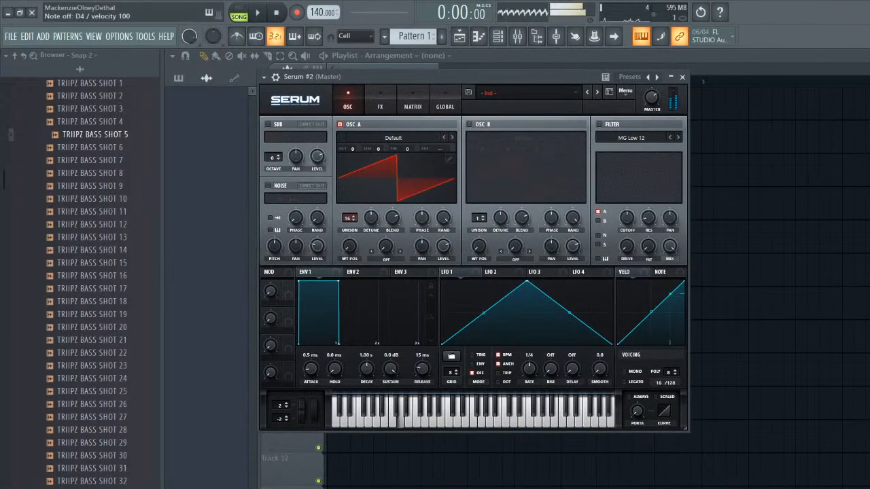
{"action": "left_click_drag", "start_coordinate": [443, 218], "coordinate": [443, 235]}
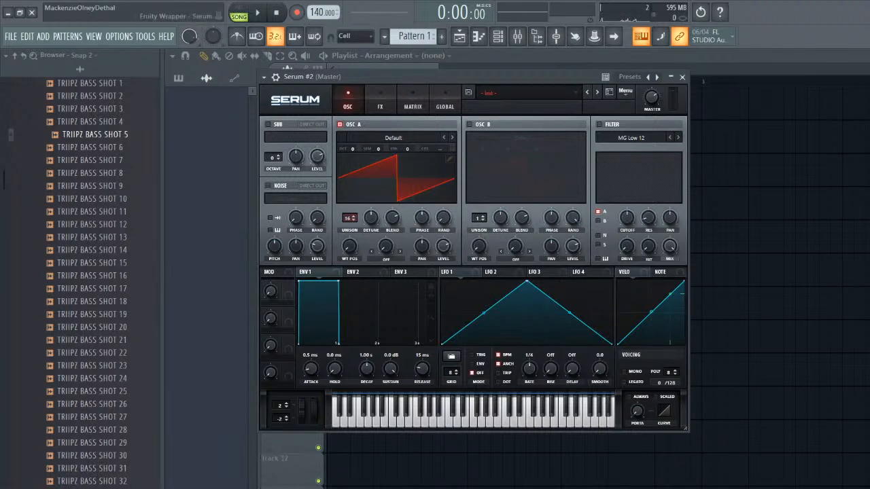
{"action": "key", "text": "x"}
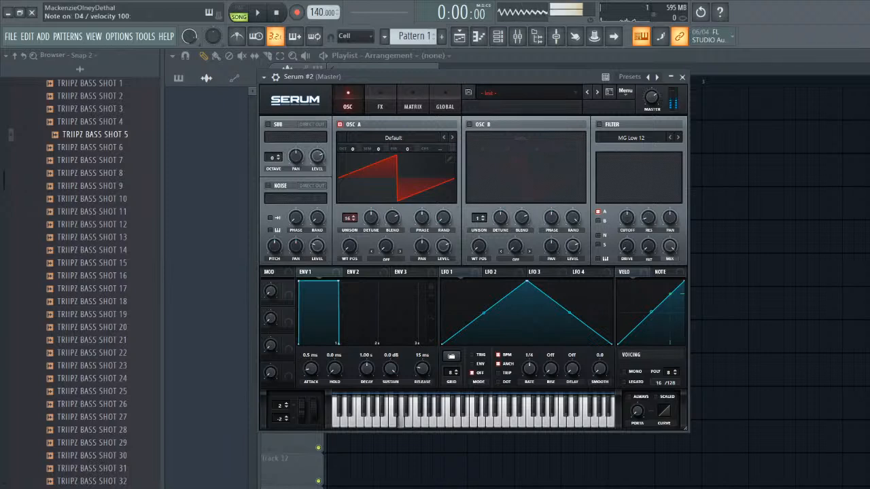
{"action": "key", "text": "x"}
- Lower Oscillator A's unison detune to about 0.07 and assign LFO 1 to its detune and level
{"action": "left_click_drag", "start_coordinate": [370, 217], "coordinate": [370, 224]}
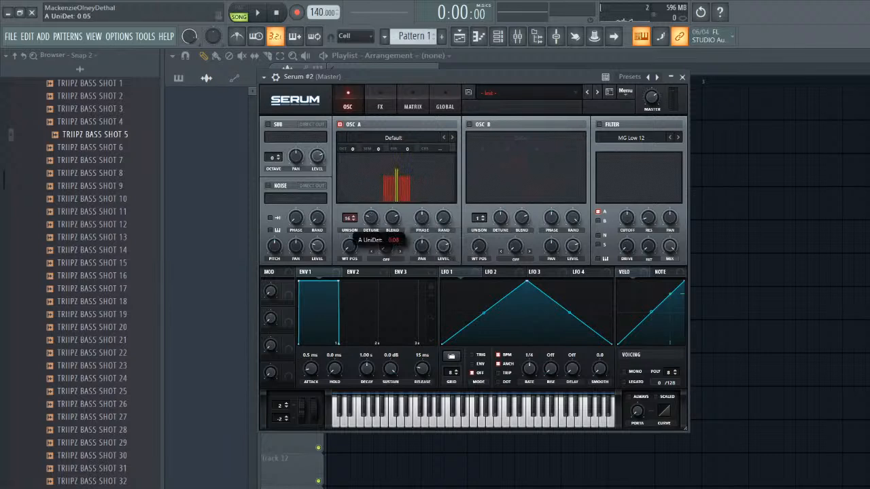
{"action": "key", "text": "x"}
{"action": "left_click_drag", "start_coordinate": [370, 218], "coordinate": [371, 235]}
{"action": "key", "text": "x"}
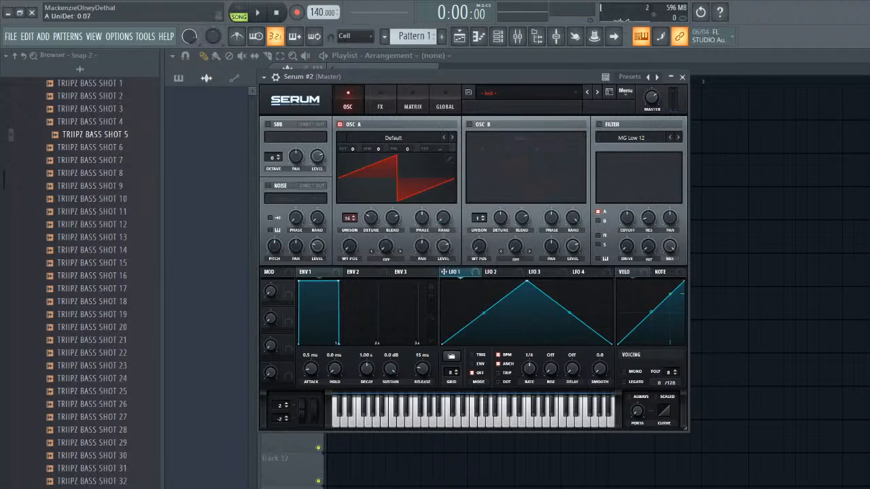
{"action": "left_click_drag", "start_coordinate": [443, 272], "coordinate": [364, 213]}
{"action": "left_click_drag", "start_coordinate": [444, 272], "coordinate": [436, 214]}
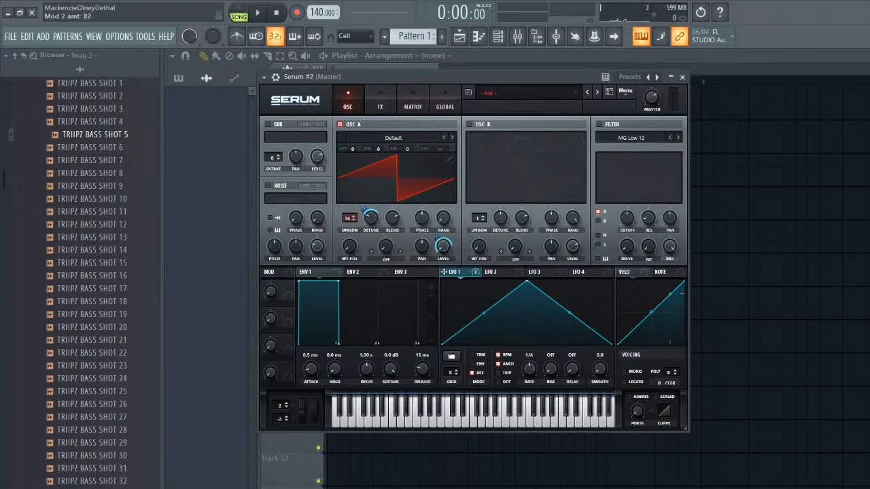
- Set LFO 1 to Trig mode and reshape it into a rounded hump ending before the cycle's end, auditioning D4
{"action": "left_click", "coordinate": [479, 355]}
{"action": "key", "text": "x"}
{"action": "left_click_drag", "start_coordinate": [483, 312], "coordinate": [483, 288]}
{"action": "key", "text": "x"}
{"action": "double_click", "coordinate": [576, 343]}
{"action": "key", "text": "x"}
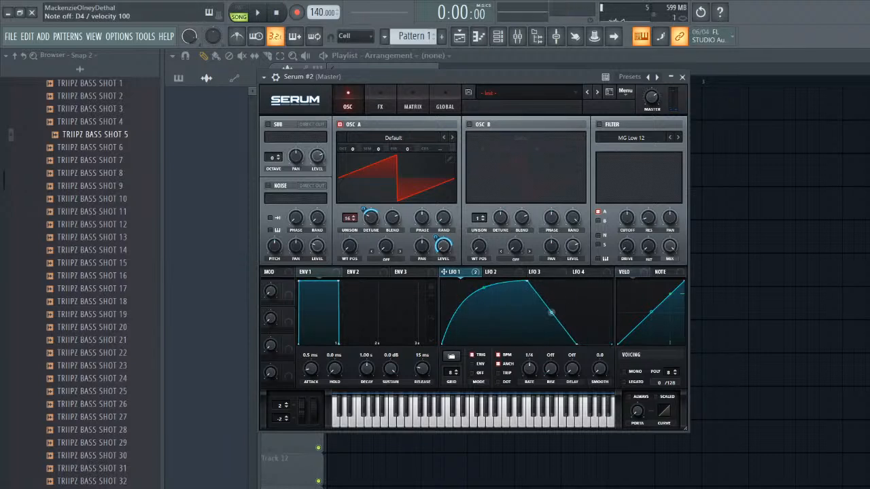
{"action": "left_click_drag", "start_coordinate": [551, 313], "coordinate": [551, 293]}
{"action": "key", "text": "x"}
- Load the Spectral wavetable Monster 5 [SL] into Oscillator A and raise its wavetable position
{"action": "left_click", "coordinate": [353, 139]}
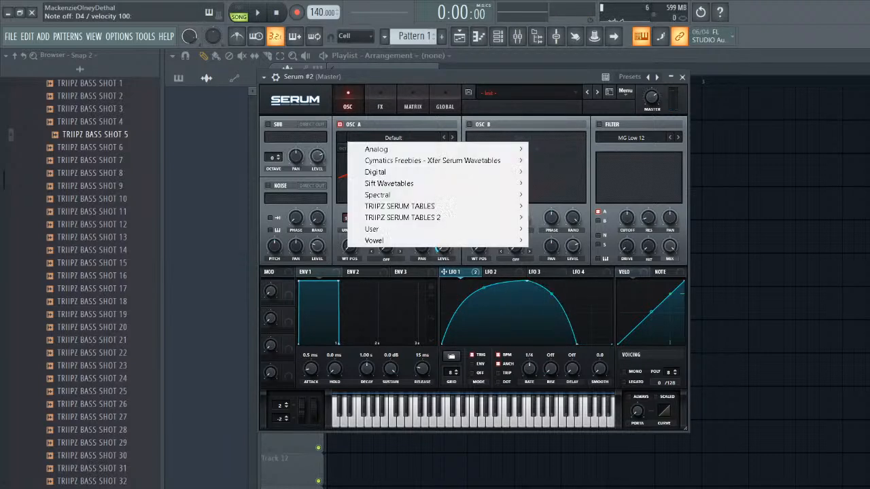
{"action": "mouse_move", "coordinate": [435, 195]}
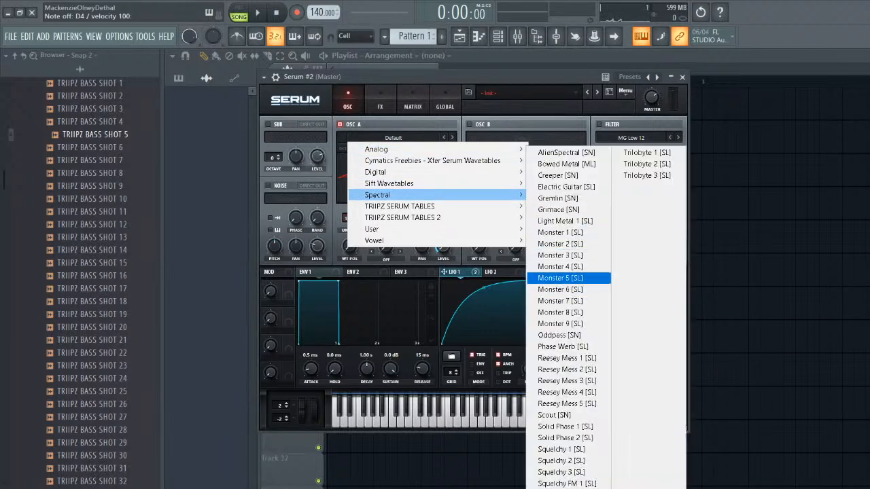
{"action": "left_click", "coordinate": [559, 278]}
{"action": "left_click_drag", "start_coordinate": [349, 247], "coordinate": [349, 204]}
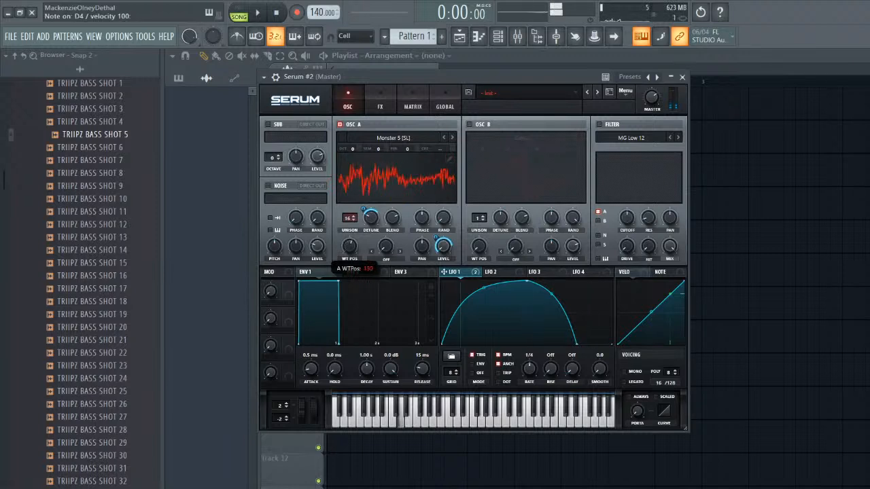
- Switch Oscillator A to wavetable Monster 6 [SL] at octave -2, with LFO 1 modulating its wavetable position
{"action": "left_click", "coordinate": [451, 137]}
{"action": "left_click_drag", "start_coordinate": [349, 246], "coordinate": [349, 229]}
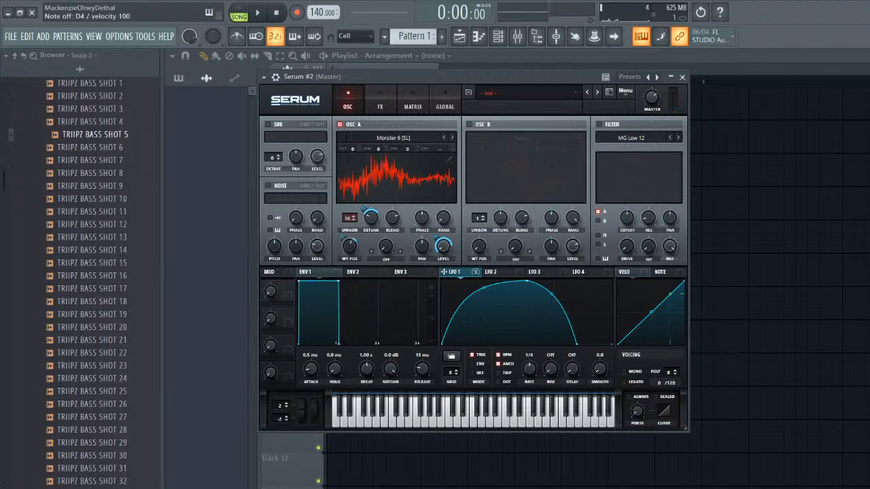
{"action": "left_click_drag", "start_coordinate": [352, 149], "coordinate": [352, 163]}
{"action": "mouse_move", "coordinate": [349, 247]}
{"action": "left_mouse_down"}
{"action": "mouse_move", "coordinate": [349, 255]}
{"action": "mouse_move", "coordinate": [342, 234]}
{"action": "left_mouse_up"}
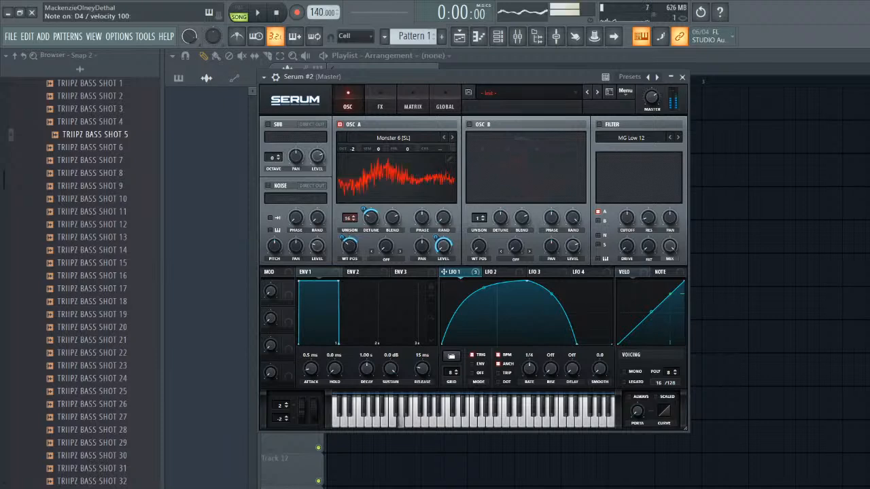
- Enable the Tube distortion effect and raise its drive
{"action": "left_click", "coordinate": [379, 100]}
{"action": "left_click", "coordinate": [271, 141]}
{"action": "left_click_drag", "start_coordinate": [575, 132], "coordinate": [574, 91]}
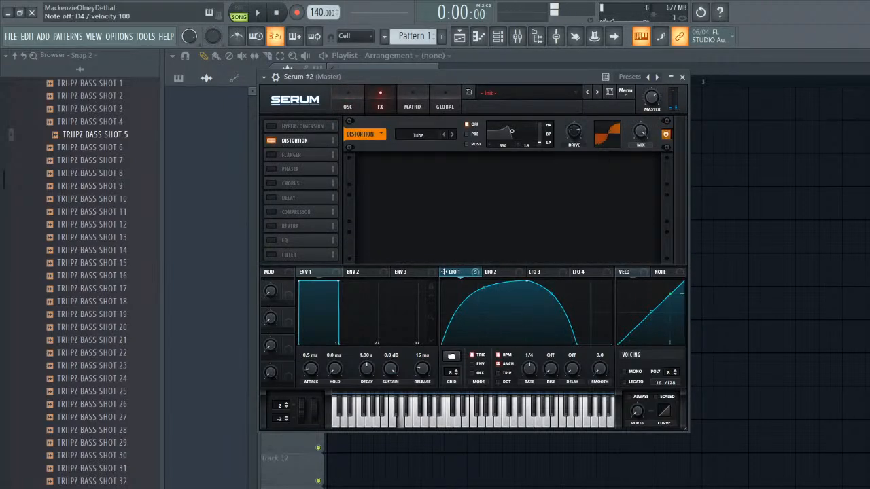
- Enable Oscillator B at 0% level, set Oscillator A's warp to FM (from B) and raise its amount, auditioning D4
{"action": "left_click", "coordinate": [348, 101]}
{"action": "left_click", "coordinate": [469, 124]}
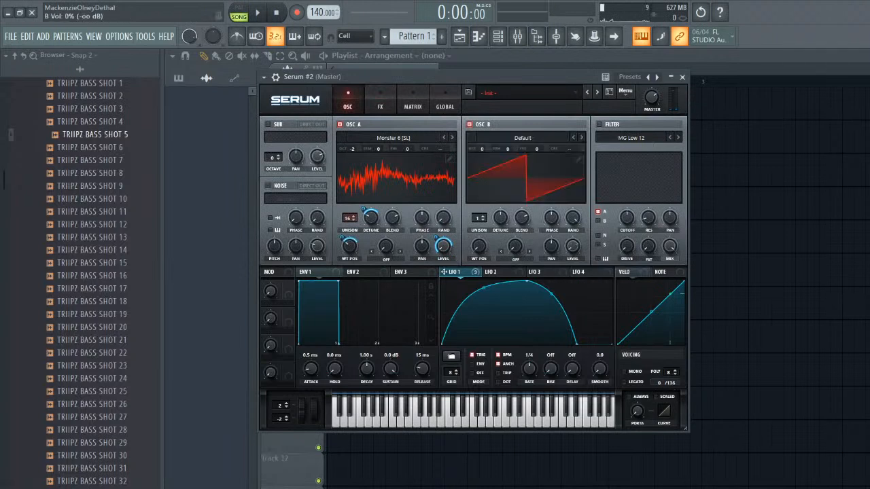
{"action": "left_click", "coordinate": [386, 259]}
{"action": "left_click", "coordinate": [407, 437]}
{"action": "key", "text": "x"}
{"action": "left_click_drag", "start_coordinate": [385, 246], "coordinate": [385, 239]}
{"action": "key", "text": "x"}
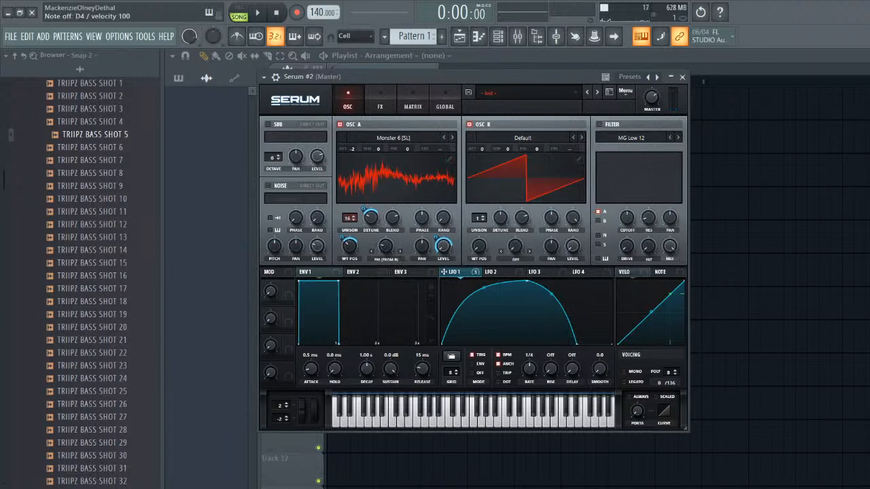
- Set Oscillator B's octave to +2 and adjust Oscillator A's FM warp to about 20%, auditioning D4
{"action": "left_click_drag", "start_coordinate": [482, 149], "coordinate": [482, 139]}
{"action": "key", "text": "x"}
{"action": "key", "text": "x"}
{"action": "key", "text": "x"}
{"action": "left_click_drag", "start_coordinate": [385, 246], "coordinate": [385, 244]}
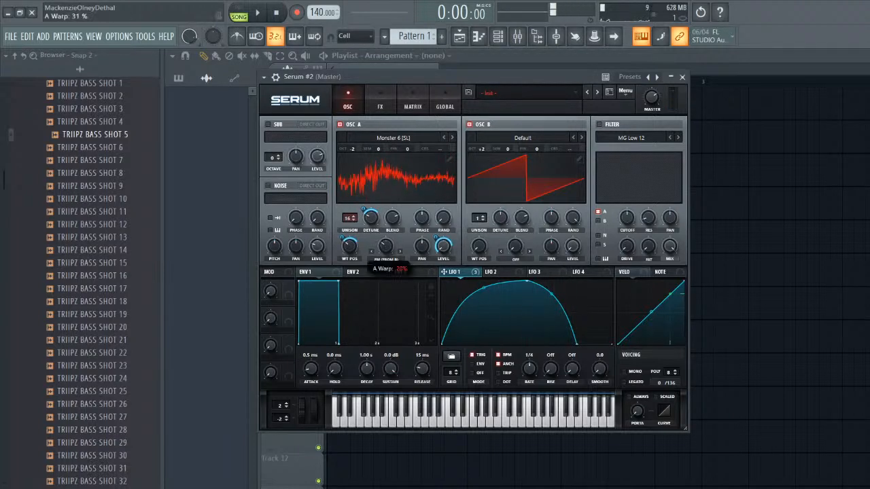
{"action": "key", "text": "x"}
{"action": "key", "text": "x"}
- Modulate Oscillator A's FM warp with LFO 1 and set the warp to about 28%, auditioning D4
{"action": "left_click_drag", "start_coordinate": [444, 272], "coordinate": [379, 235]}
{"action": "key", "text": "x"}
{"action": "key", "text": "x"}
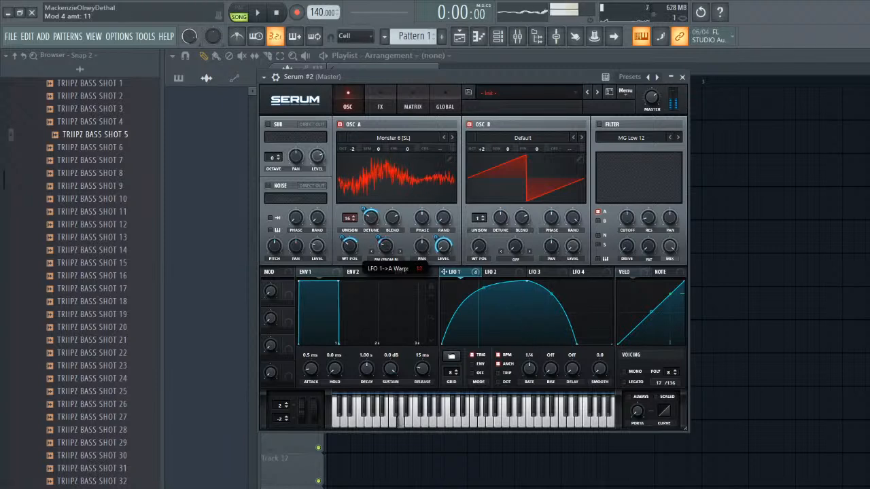
{"action": "key", "text": "x"}
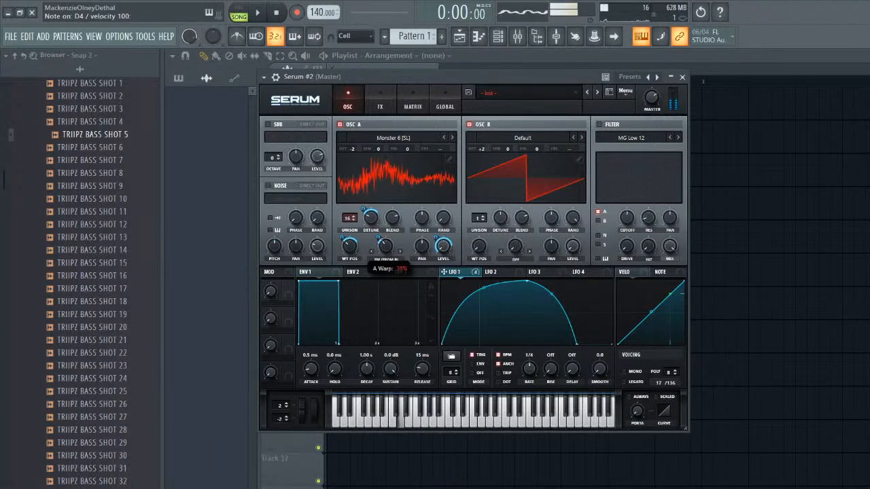
- Set Oscillator B's warp to Sync (No Window), raise its amount and modulate it with LFO 1, auditioning D4
{"action": "left_click", "coordinate": [515, 259]}
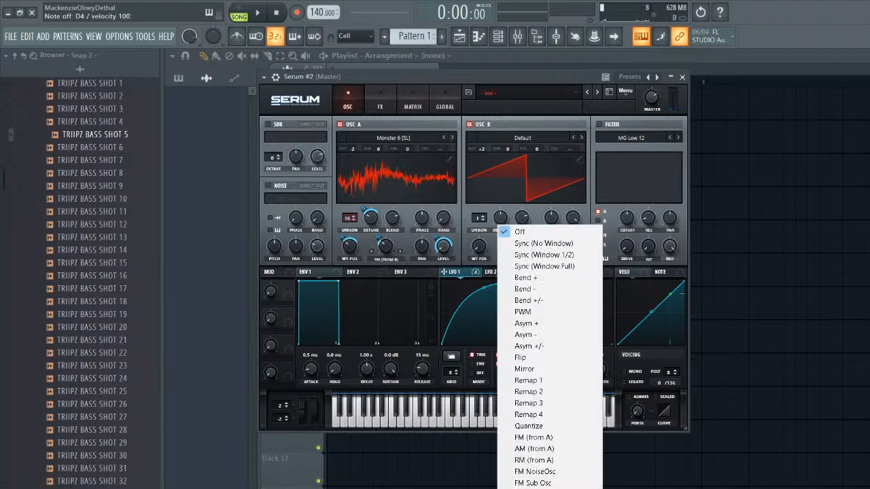
{"action": "left_click", "coordinate": [543, 243]}
{"action": "mouse_move", "coordinate": [514, 246]}
{"action": "left_mouse_down"}
{"action": "mouse_move", "coordinate": [515, 212]}
{"action": "mouse_move", "coordinate": [514, 235]}
{"action": "left_mouse_up"}
{"action": "key", "text": "x"}
{"action": "key", "text": "x"}
{"action": "left_click_drag", "start_coordinate": [444, 272], "coordinate": [514, 239]}
{"action": "key", "text": "x"}
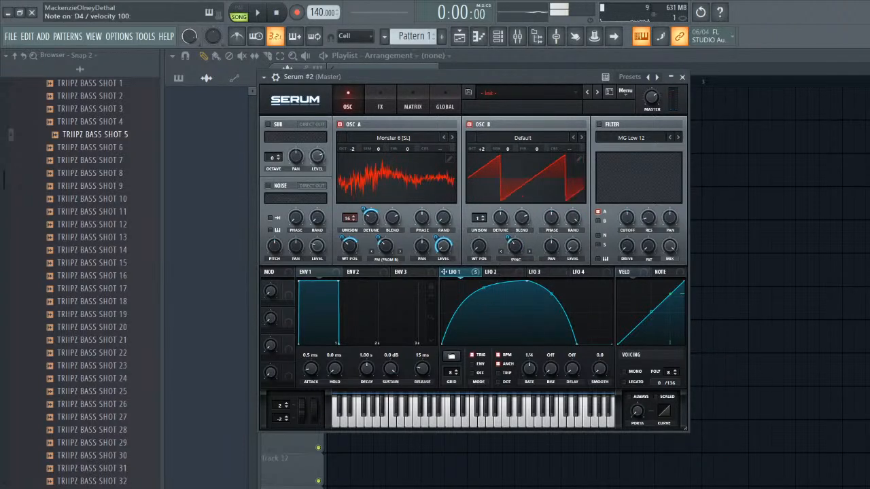
- Give Oscillator B 16 unison voices with 0% random phase and a reduced detune modulated by LFO 1
{"action": "left_click_drag", "start_coordinate": [479, 217], "coordinate": [479, 197]}
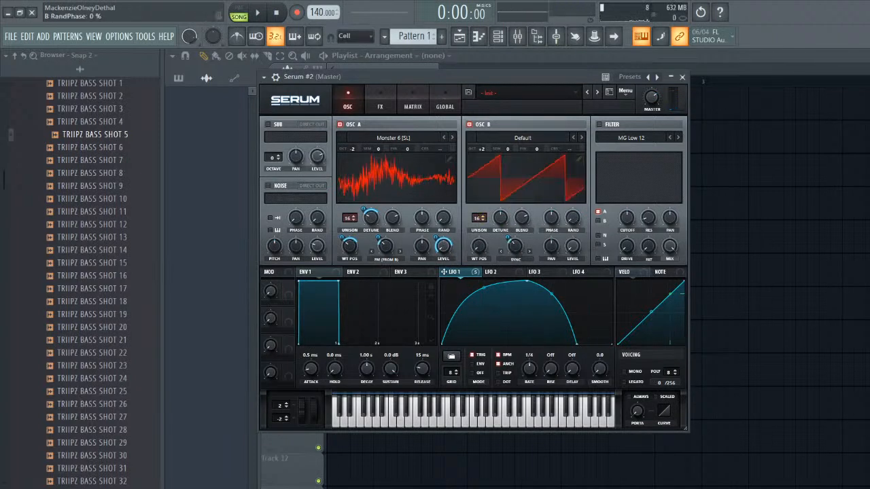
{"action": "left_click_drag", "start_coordinate": [500, 217], "coordinate": [500, 235]}
{"action": "key", "text": "x"}
{"action": "left_click_drag", "start_coordinate": [453, 271], "coordinate": [500, 217]}
{"action": "key", "text": "x"}
- Lower Oscillator B's octave to +1 and audition D4
{"action": "left_click_drag", "start_coordinate": [481, 148], "coordinate": [481, 156]}
{"action": "key", "text": "x"}
{"action": "key", "text": "x"}
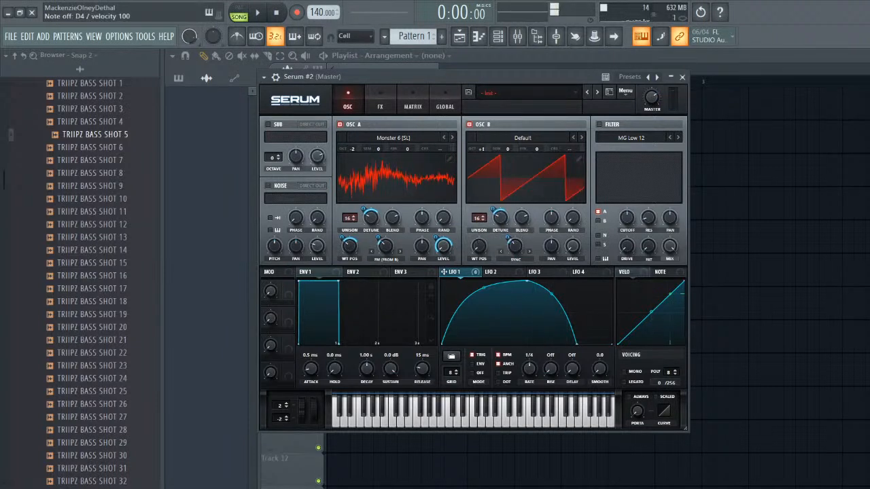
- Return to the effects rack and raise the distortion drive, auditioning D4
{"action": "left_click", "coordinate": [380, 106]}
{"action": "key", "text": "x"}
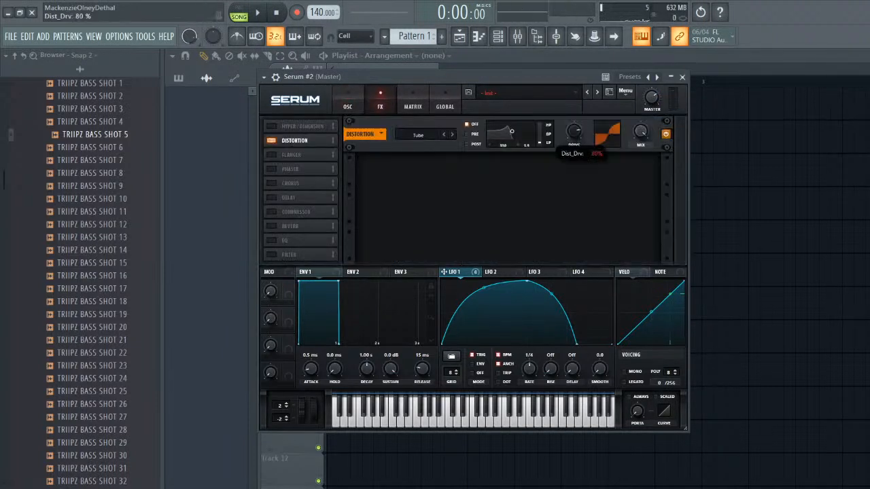
{"action": "key", "text": "x"}
{"action": "key", "text": "x"}
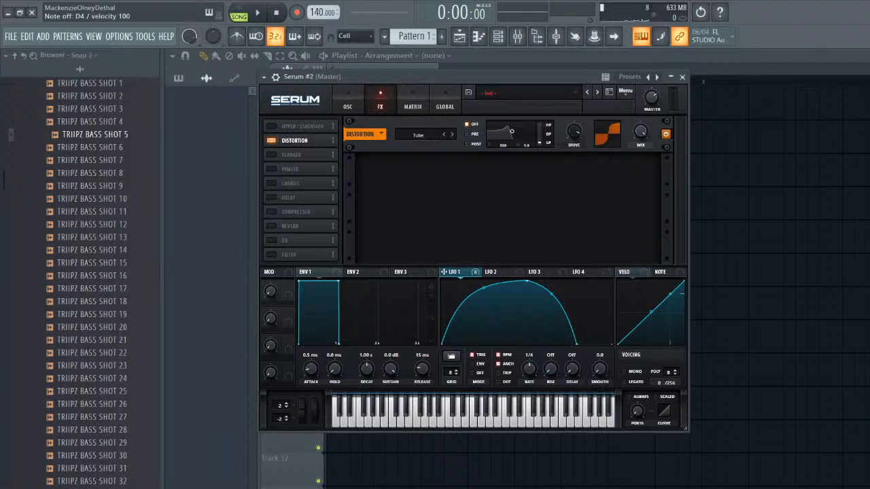
- Enable the filter effect with the Combs type and audition D4
{"action": "left_click", "coordinate": [285, 254]}
{"action": "left_click", "coordinate": [421, 173]}
{"action": "mouse_move", "coordinate": [421, 218]}
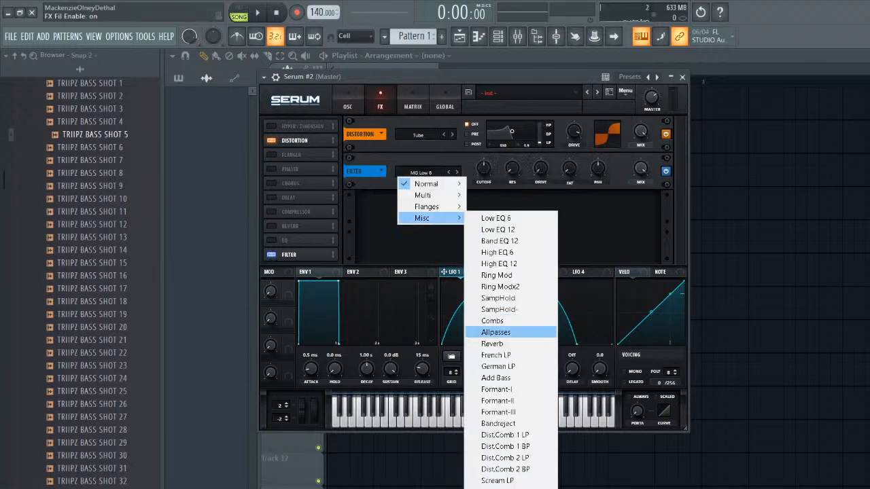
{"action": "left_click", "coordinate": [492, 320]}
{"action": "key", "text": "x"}
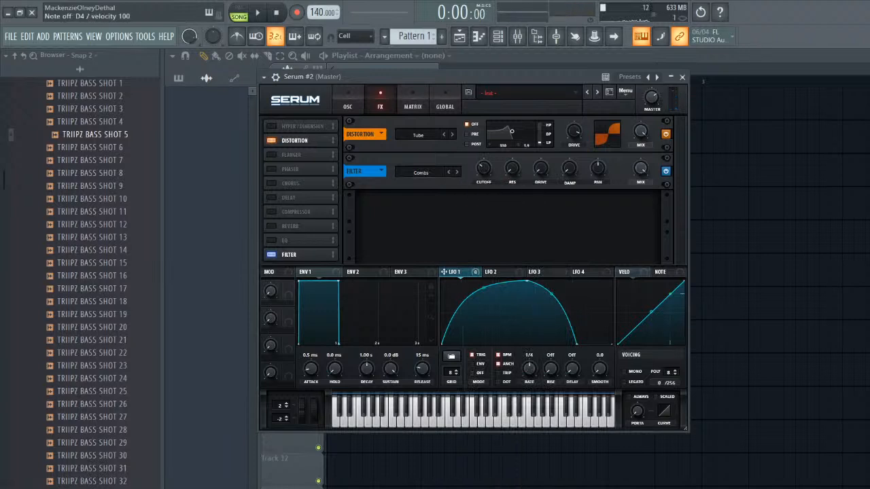
- Modulate the Combs filter's cutoff with LFO 1, reduce the modulation amount and audition D4
{"action": "left_click_drag", "start_coordinate": [445, 272], "coordinate": [483, 169]}
{"action": "left_click_drag", "start_coordinate": [476, 160], "coordinate": [476, 178]}
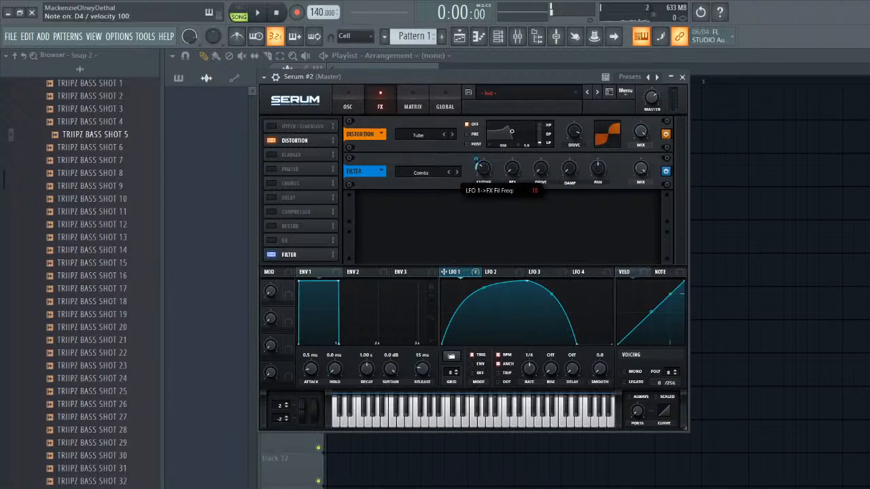
{"action": "key", "text": "x"}
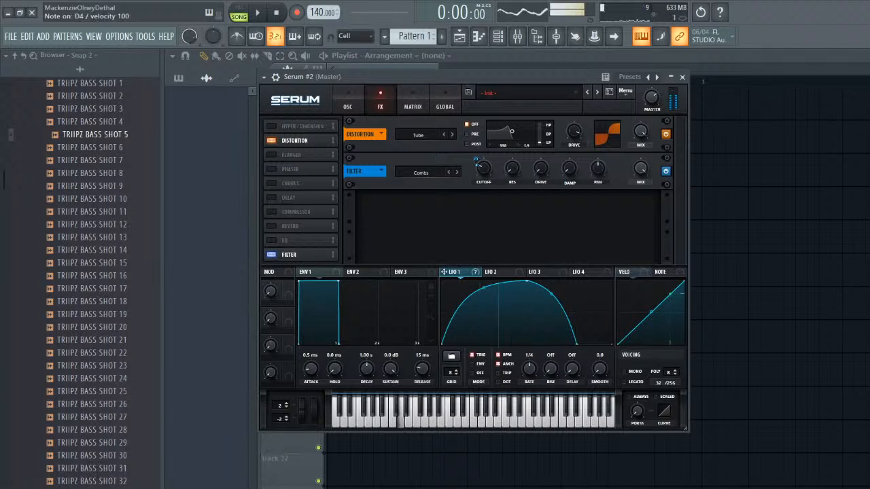
- Raise the Combs filter's drive and adjust its cutoff to about 113 Hz, auditioning D4
{"action": "left_click_drag", "start_coordinate": [540, 169], "coordinate": [540, 144]}
{"action": "key", "text": "x"}
{"action": "key", "text": "x"}
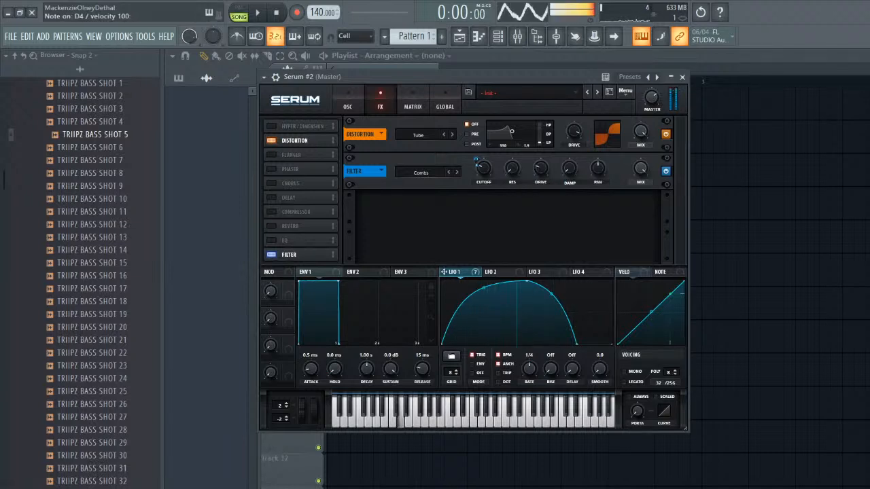
{"action": "key", "text": "x"}
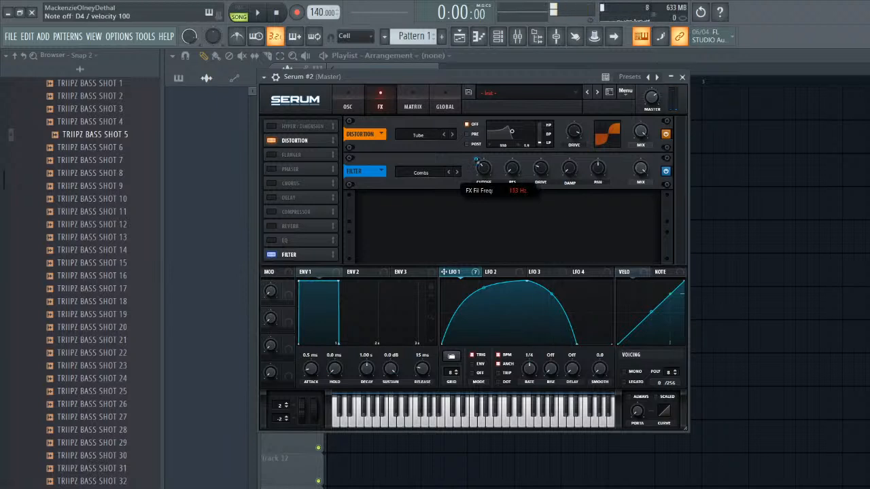
{"action": "key", "text": "x"}
{"action": "mouse_move", "coordinate": [477, 161]}
{"action": "key", "text": "x"}
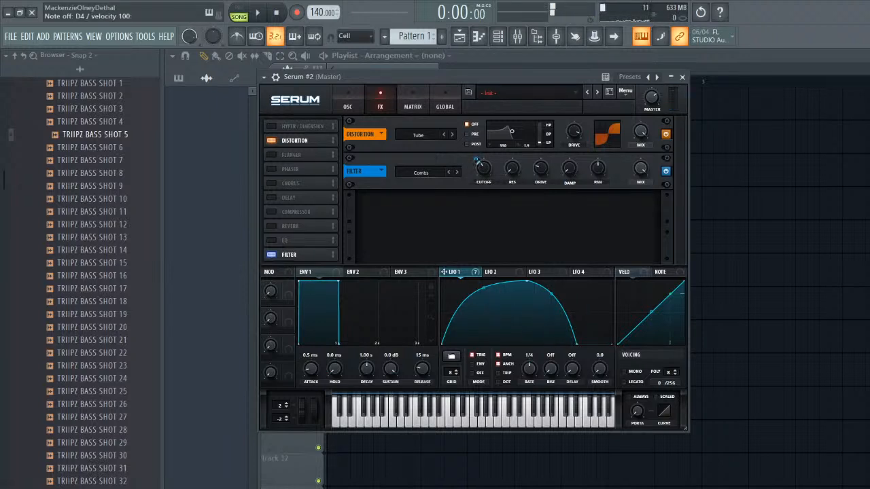
- Move LFO 1's peak earlier and its end point later, auditioning each change on D4
{"action": "left_click_drag", "start_coordinate": [526, 281], "coordinate": [501, 281]}
{"action": "key", "text": "x"}
{"action": "left_click_drag", "start_coordinate": [576, 344], "coordinate": [606, 345]}
{"action": "key", "text": "x"}
- Add a second, lower peak near the end of LFO 1 with an inward-curved rise, auditioning D4
{"action": "double_click", "coordinate": [576, 306]}
{"action": "key", "text": "x"}
{"action": "key", "text": "x"}
{"action": "left_click_drag", "start_coordinate": [558, 326], "coordinate": [559, 343]}
{"action": "key", "text": "x"}
{"action": "left_click_drag", "start_coordinate": [576, 305], "coordinate": [584, 310]}
{"action": "key", "text": "x"}
{"action": "key", "text": "x"}
- Curve LFO 1's main rise inward and refine the main peak's position and outward-curved fall, auditioning D4
{"action": "left_click_drag", "start_coordinate": [502, 280], "coordinate": [460, 320]}
{"action": "key", "text": "x"}
{"action": "left_click_drag", "start_coordinate": [511, 293], "coordinate": [511, 314]}
{"action": "key", "text": "x"}
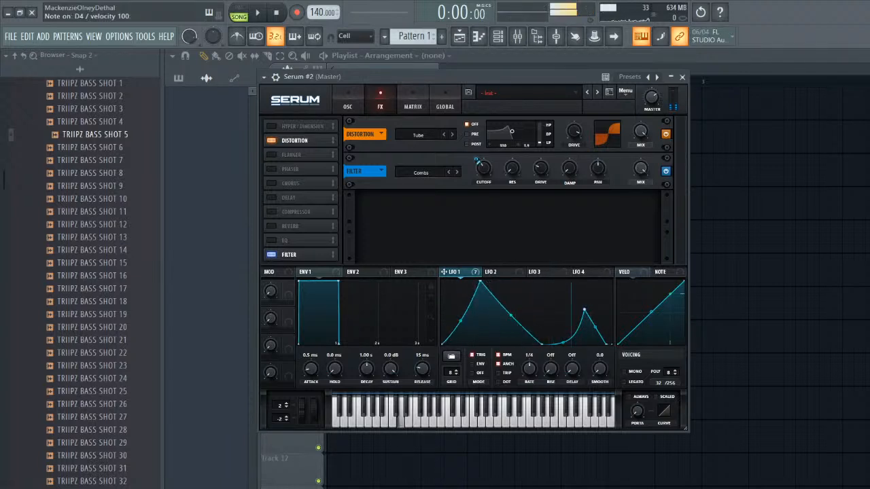
{"action": "left_click_drag", "start_coordinate": [480, 281], "coordinate": [496, 280]}
{"action": "key", "text": "x"}
{"action": "left_click_drag", "start_coordinate": [519, 315], "coordinate": [519, 301]}
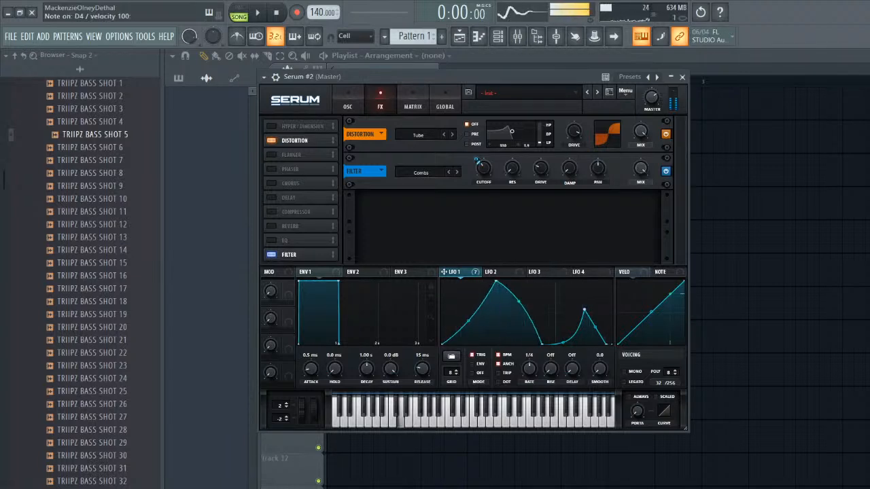
- Enable the Hyper/Dimension effect, lower the Hyper mix and Dimension size, and audition D4
{"action": "left_click", "coordinate": [271, 126]}
{"action": "left_click_drag", "start_coordinate": [526, 131], "coordinate": [525, 141]}
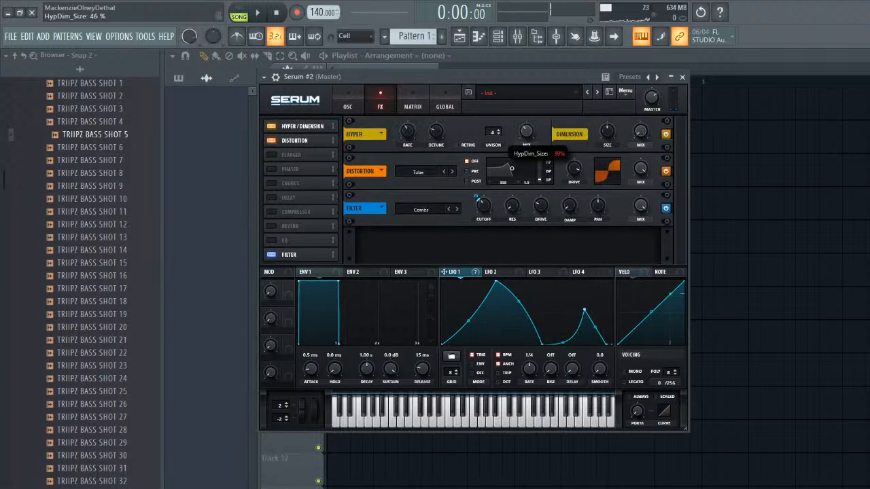
{"action": "key", "text": "x"}
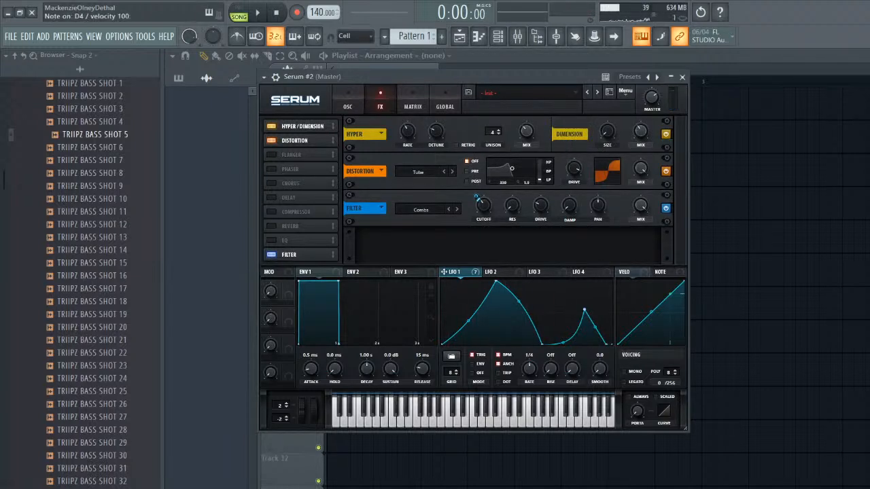
- Enable the compressor effect in multiband mode, raise its gain to about 12 dB, and audition D4
{"action": "left_click", "coordinate": [271, 211]}
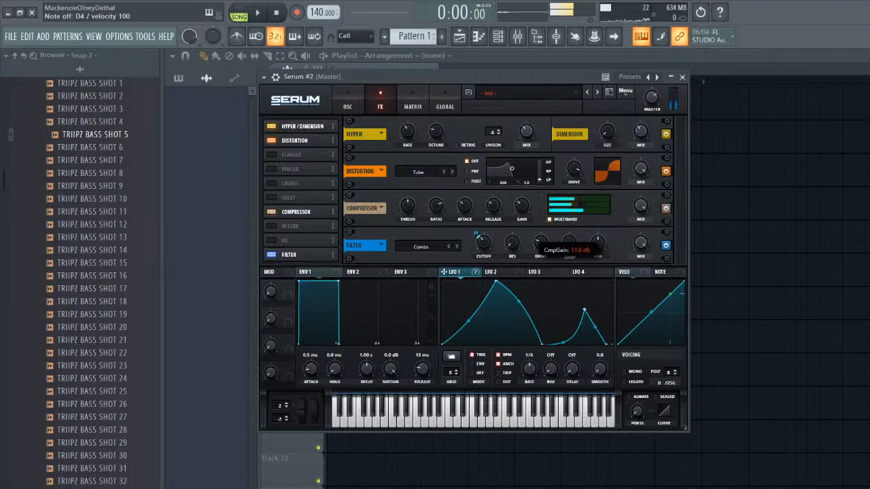
{"action": "left_click", "coordinate": [347, 106]}
{"action": "key", "text": "x"}
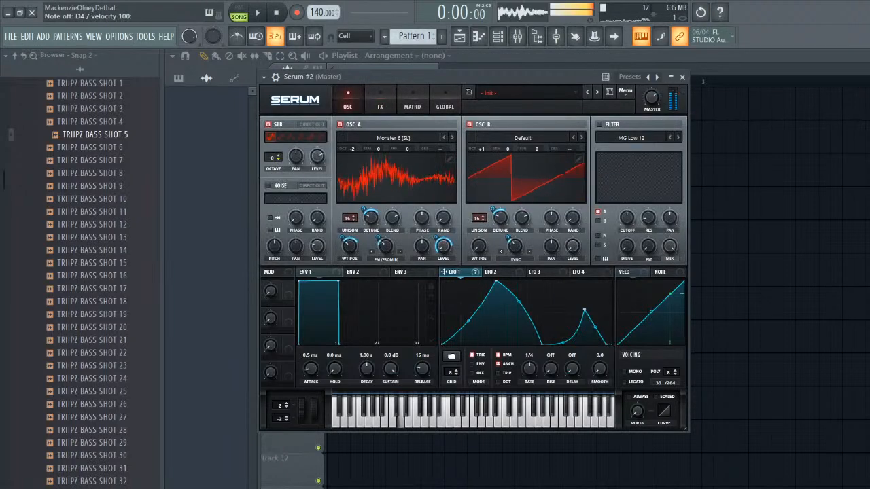
- Set the sub oscillator's octave to -2, route LFO 1 to its level at 89, and enable Direct Out
{"action": "left_click_drag", "start_coordinate": [273, 158], "coordinate": [272, 174]}
{"action": "left_click_drag", "start_coordinate": [317, 156], "coordinate": [316, 197]}
{"action": "key", "text": "x"}
{"action": "left_click_drag", "start_coordinate": [453, 272], "coordinate": [317, 157]}
{"action": "left_click_drag", "start_coordinate": [311, 148], "coordinate": [310, 122]}
{"action": "left_click", "coordinate": [311, 124]}
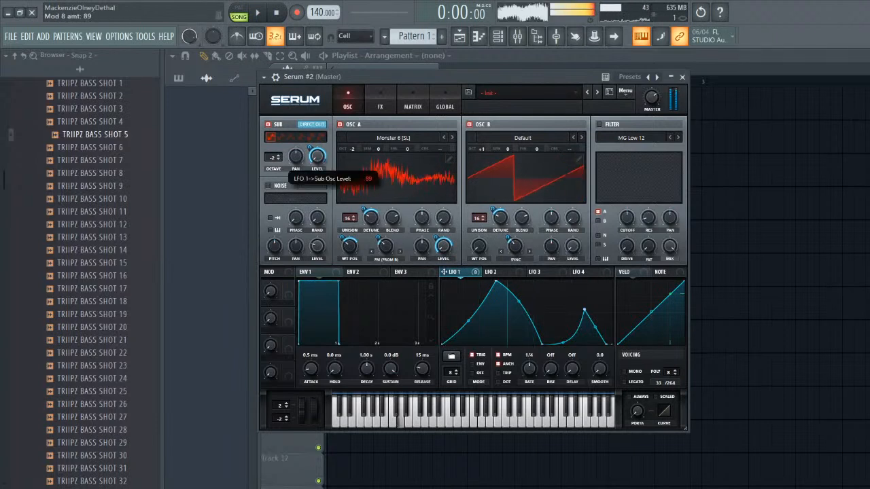
- Enable the oscillator filter, set its type to Bandreject, and raise its width to 26%
{"action": "left_click", "coordinate": [599, 124]}
{"action": "left_click", "coordinate": [631, 138]}
{"action": "mouse_move", "coordinate": [621, 184]}
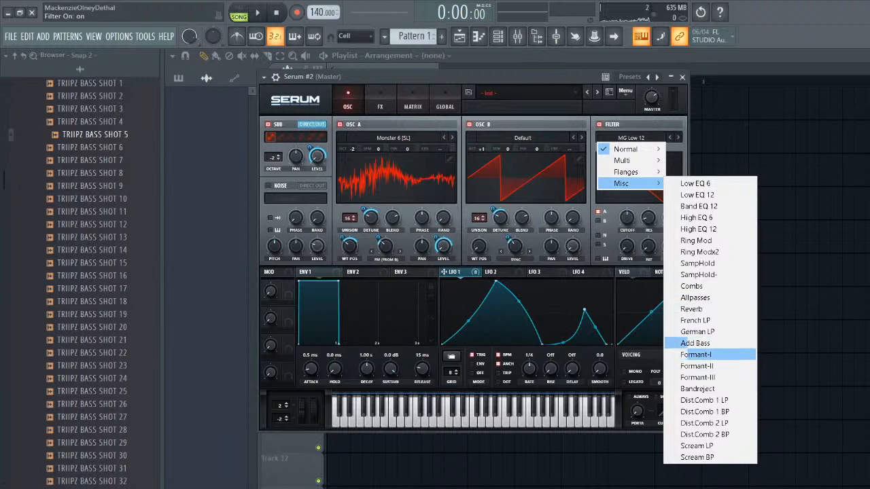
{"action": "left_click", "coordinate": [697, 389]}
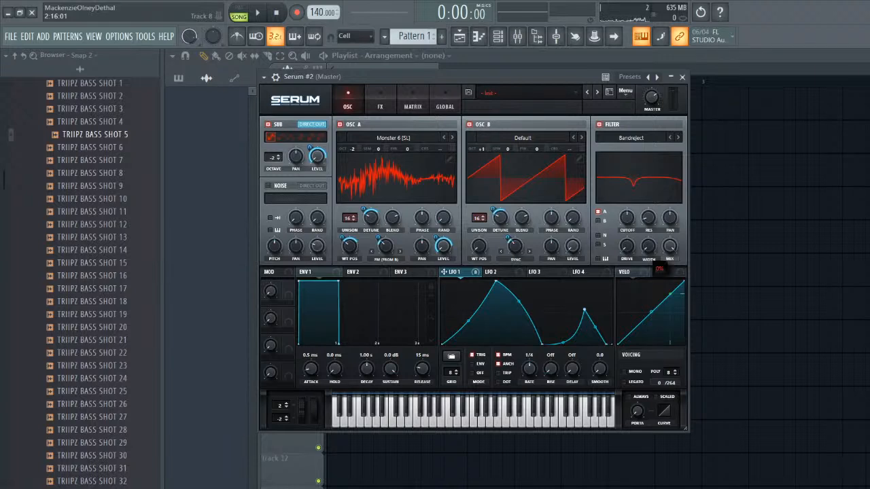
{"action": "left_click_drag", "start_coordinate": [648, 247], "coordinate": [648, 244]}
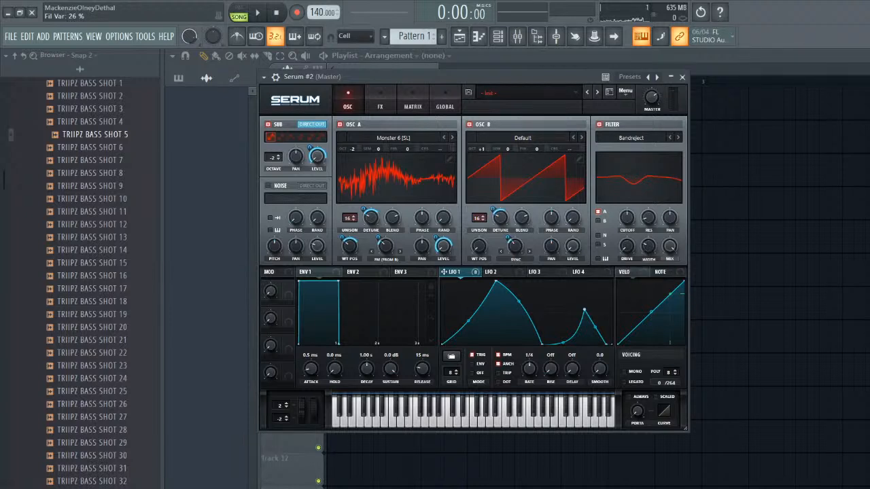
- Raise the Bandreject filter's resonance and drive and modulate its cutoff with LFO 1, auditioning each change on D4
{"action": "left_click_drag", "start_coordinate": [648, 217], "coordinate": [627, 214]}
{"action": "key", "text": "x"}
{"action": "left_click_drag", "start_coordinate": [444, 271], "coordinate": [621, 208]}
{"action": "key", "text": "x"}
{"action": "key", "text": "x"}
{"action": "left_click_drag", "start_coordinate": [627, 246], "coordinate": [627, 236]}
{"action": "key", "text": "x"}
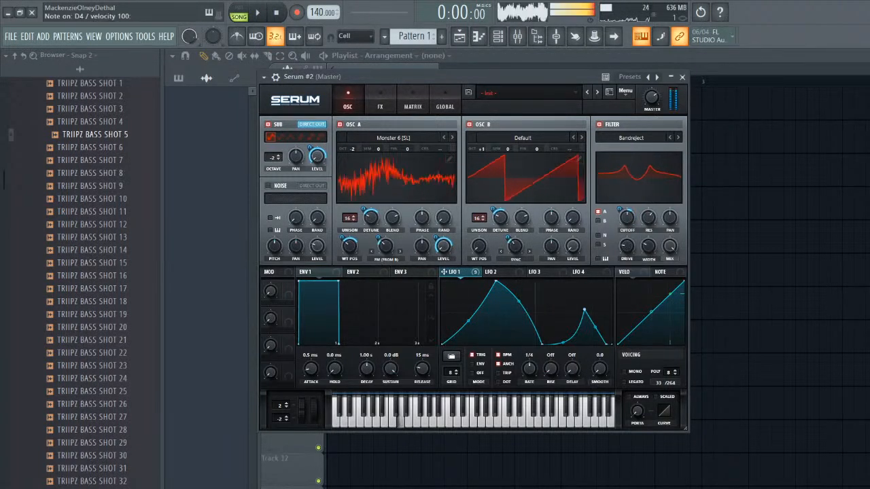
{"action": "key", "text": "x"}
- Set Osc B's octave to +2 and lower its detune, auditioning D4 repeatedly
{"action": "left_click_drag", "start_coordinate": [481, 149], "coordinate": [481, 143]}
{"action": "key", "text": "x"}
{"action": "left_click_drag", "start_coordinate": [500, 217], "coordinate": [500, 230]}
{"action": "key", "text": "x"}
{"action": "key", "text": "x"}
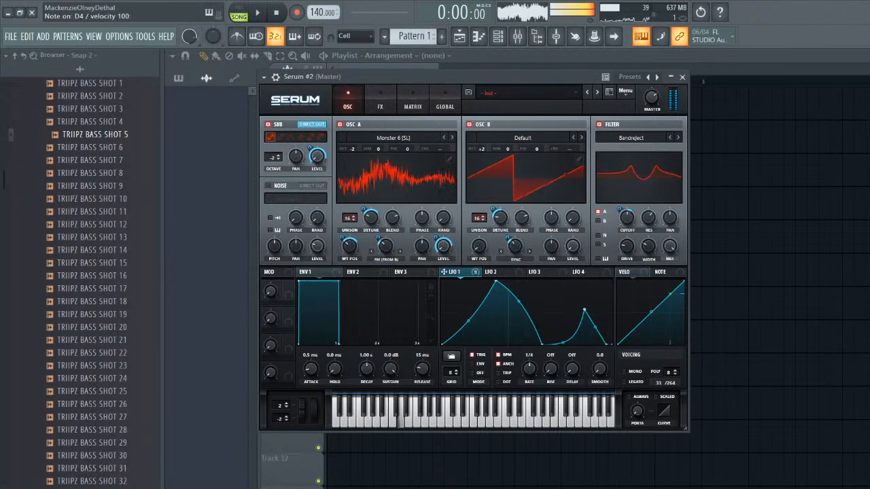
{"action": "key", "text": "x"}
{"action": "key", "text": "x"}
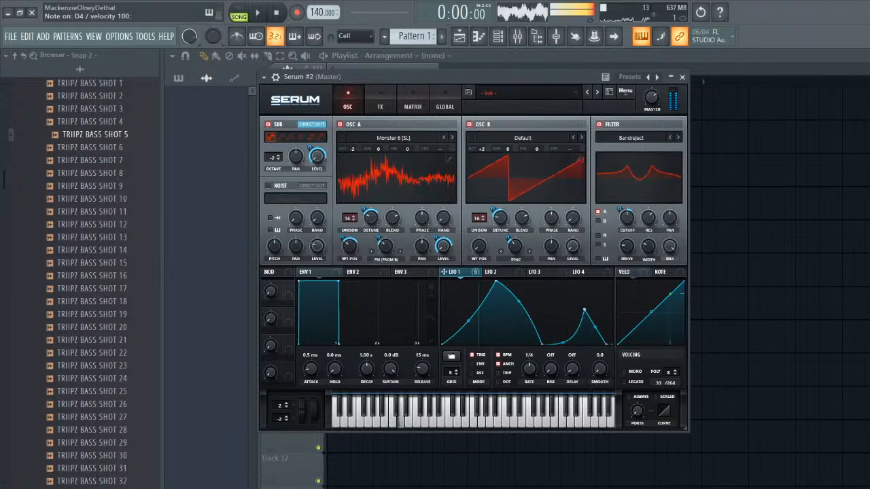
- Fine-tune the Combs effect filter's cutoff and curve LFO 1's main fall inward, auditioning D4
{"action": "left_click", "coordinate": [380, 102]}
{"action": "key", "text": "x"}
{"action": "key", "text": "x"}
{"action": "mouse_move", "coordinate": [483, 242]}
{"action": "left_mouse_down"}
{"action": "mouse_move", "coordinate": [476, 237]}
{"action": "mouse_move", "coordinate": [483, 240]}
{"action": "left_mouse_up"}
{"action": "key", "text": "x"}
{"action": "key", "text": "x"}
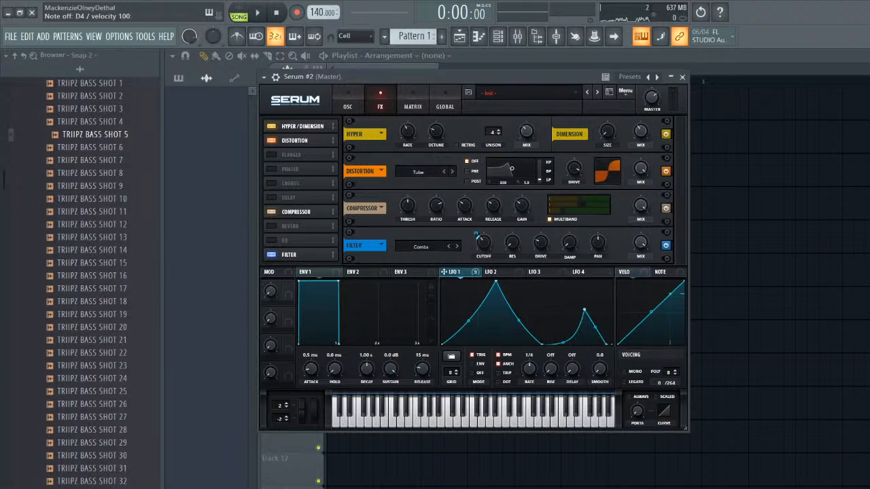
- Check the filter cutoff in the first Serum's TRIIPZ preset and adjust Serum #2's filter cutoff to match, auditioning D4
{"action": "left_click", "coordinate": [682, 77]}
{"action": "left_click", "coordinate": [445, 108]}
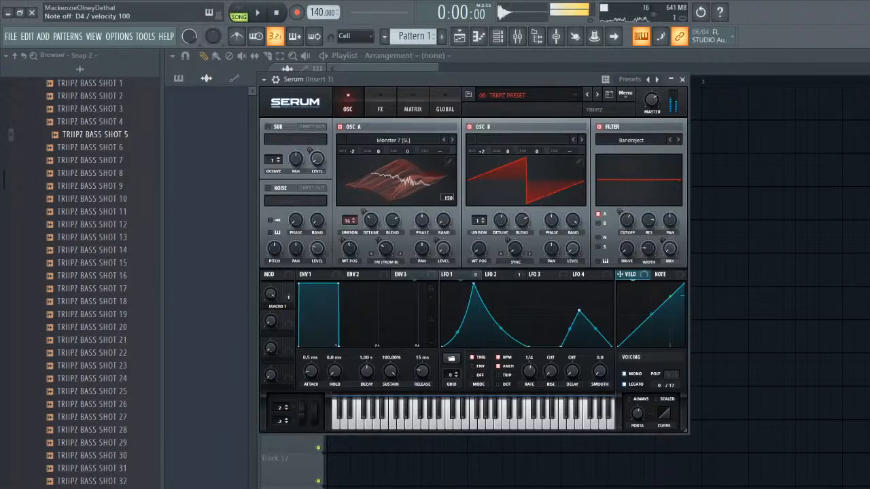
{"action": "left_click", "coordinate": [626, 219]}
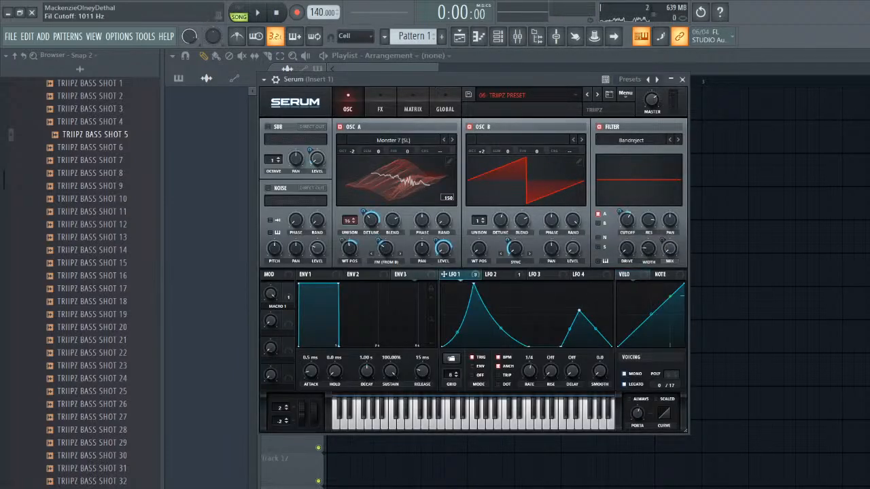
{"action": "key", "text": "x"}
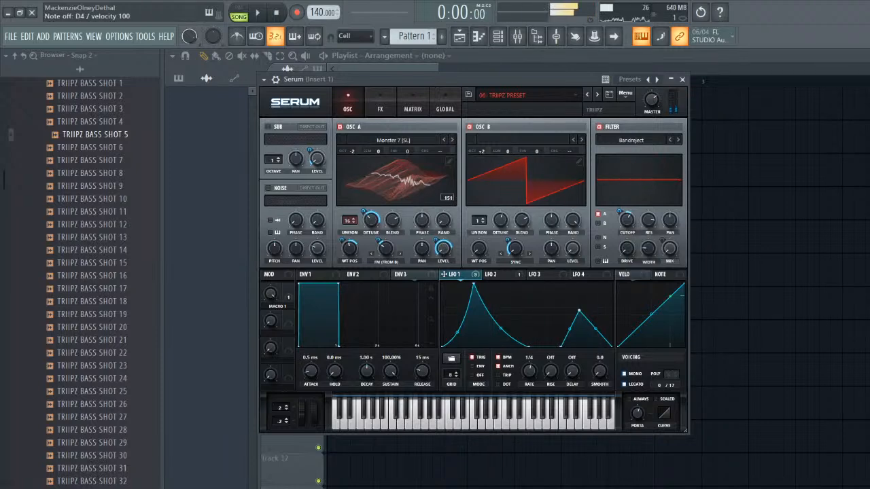
{"action": "left_click", "coordinate": [682, 79]}
{"action": "left_click", "coordinate": [448, 127]}
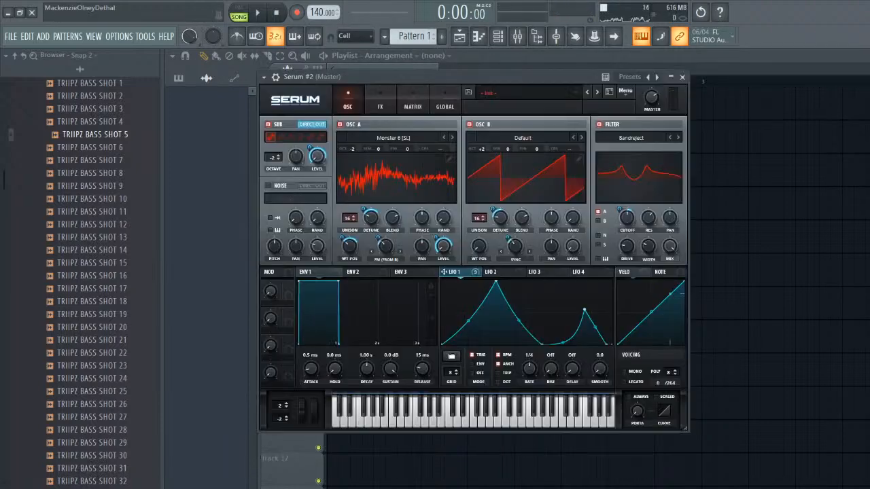
{"action": "key", "text": "x"}
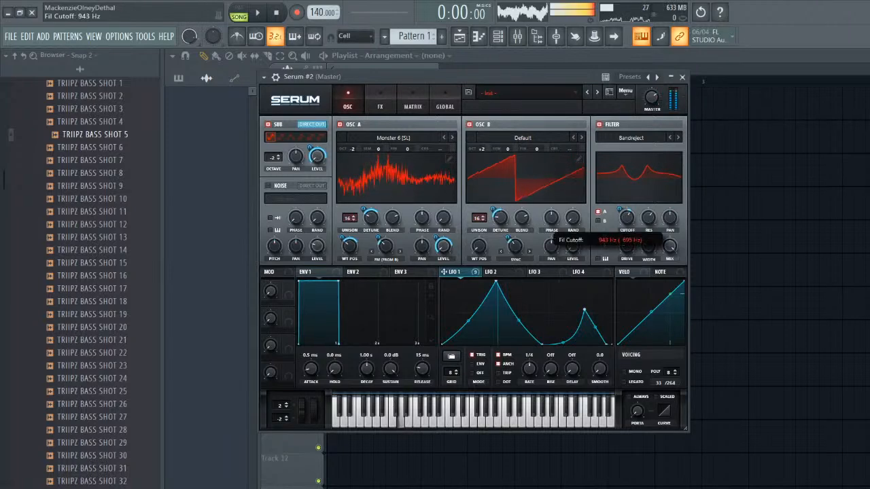
- Compare Osc A with the first Serum, load the Monster 7 [SL] wavetable in Serum #2, and adjust its WT position, auditioning D4
{"action": "left_click", "coordinate": [682, 77]}
{"action": "left_click", "coordinate": [447, 109]}
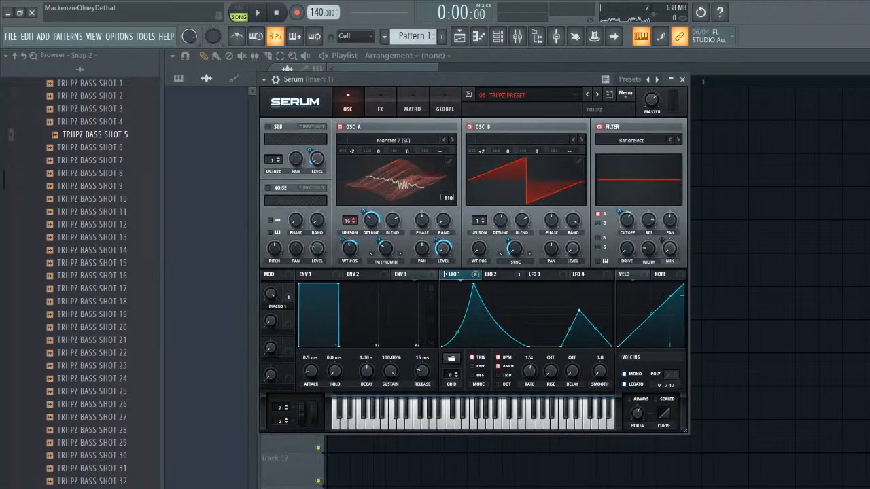
{"action": "left_click", "coordinate": [682, 79]}
{"action": "left_click", "coordinate": [447, 127]}
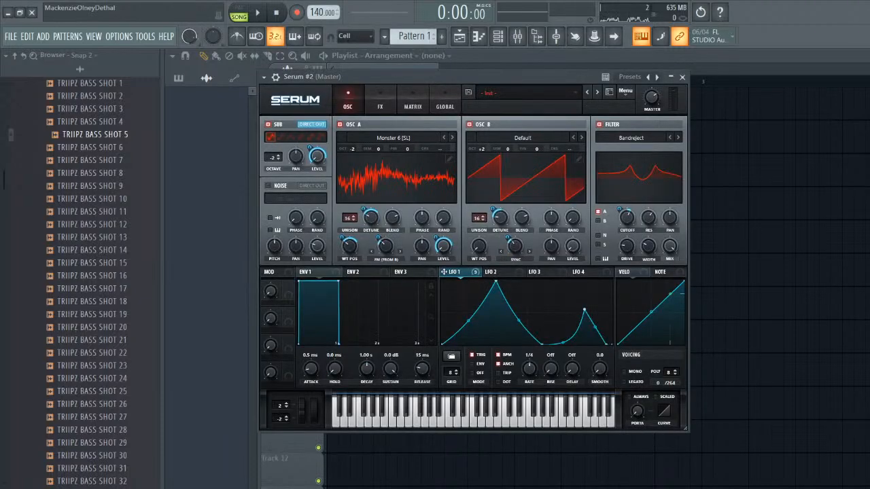
{"action": "left_click", "coordinate": [682, 77]}
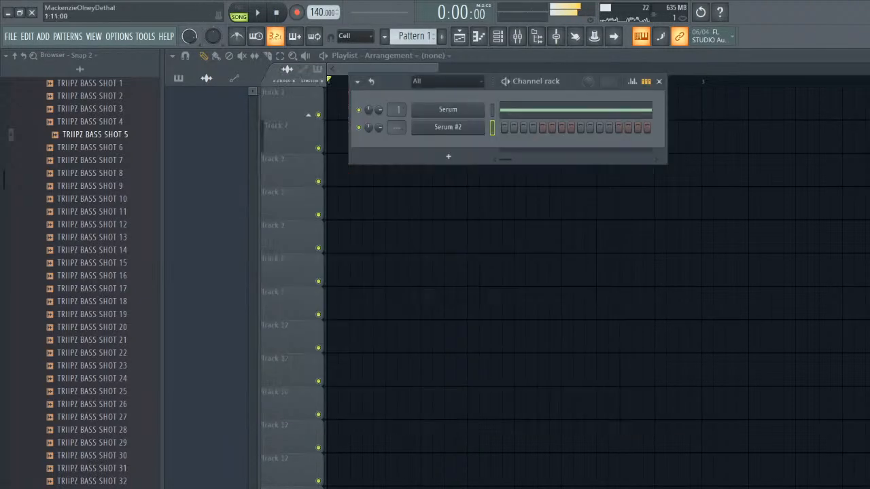
{"action": "left_click", "coordinate": [448, 110]}
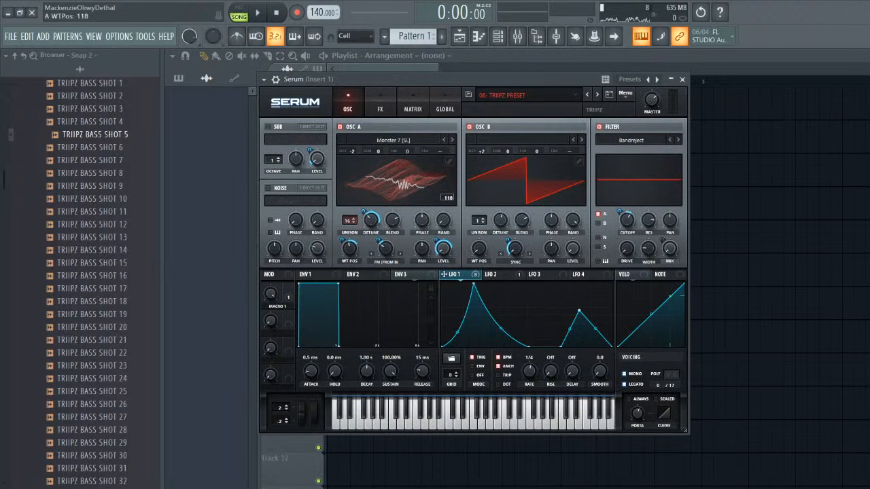
{"action": "left_click", "coordinate": [682, 78]}
{"action": "left_click", "coordinate": [448, 127]}
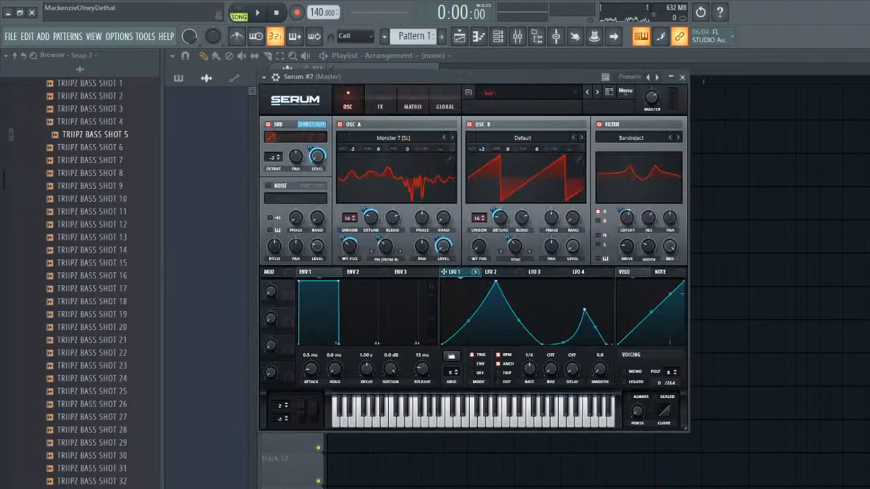
{"action": "mouse_move", "coordinate": [342, 238]}
{"action": "left_mouse_down"}
{"action": "mouse_move", "coordinate": [342, 252]}
{"action": "mouse_move", "coordinate": [349, 234]}
{"action": "left_mouse_up"}
{"action": "key", "text": "x"}
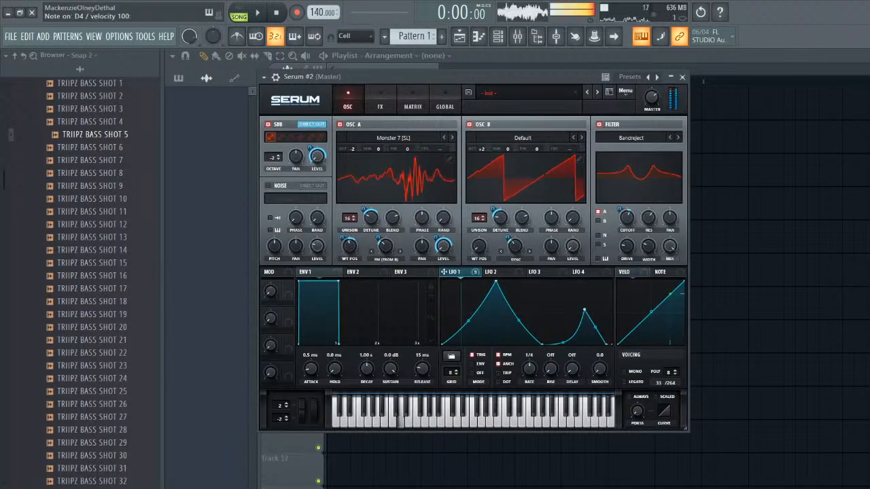
- Check the first Serum's FM (from B) amount and fine-tune Serum #2's FM amount and its LFO 1 modulation, auditioning D4
{"action": "left_click", "coordinate": [682, 77]}
{"action": "left_click", "coordinate": [448, 106]}
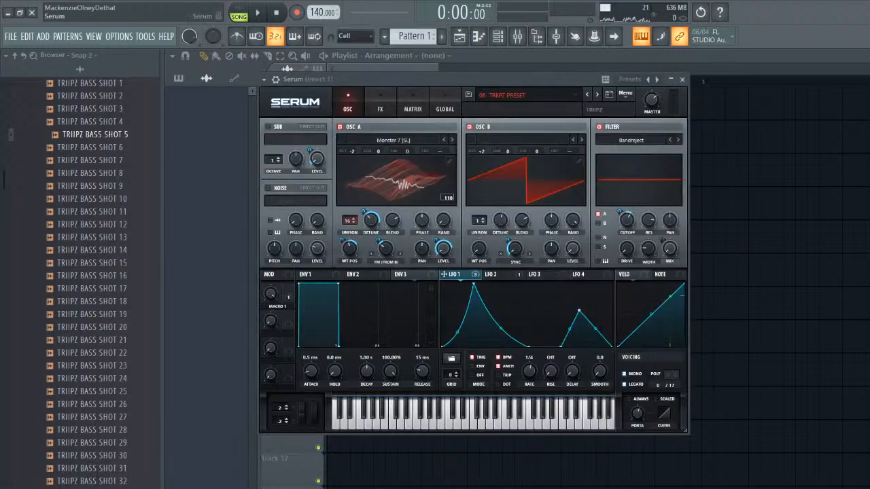
{"action": "left_click", "coordinate": [386, 248]}
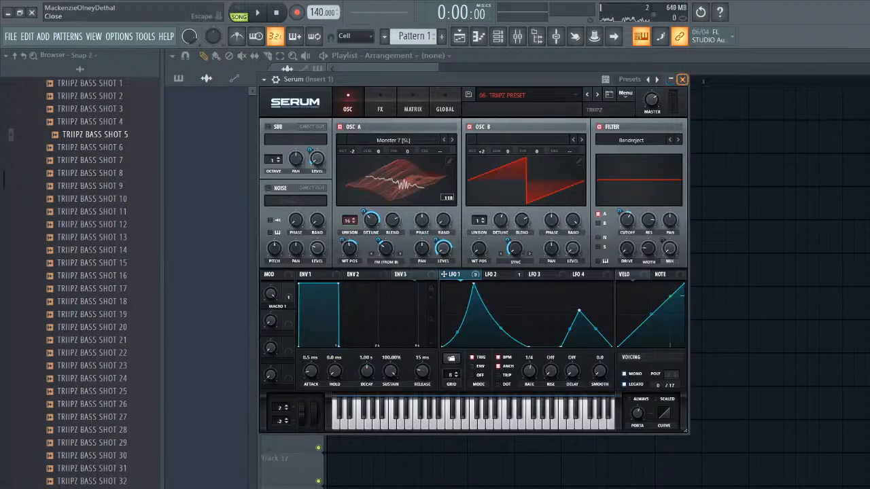
{"action": "left_click", "coordinate": [682, 79]}
{"action": "left_click", "coordinate": [448, 127]}
{"action": "left_click", "coordinate": [380, 240]}
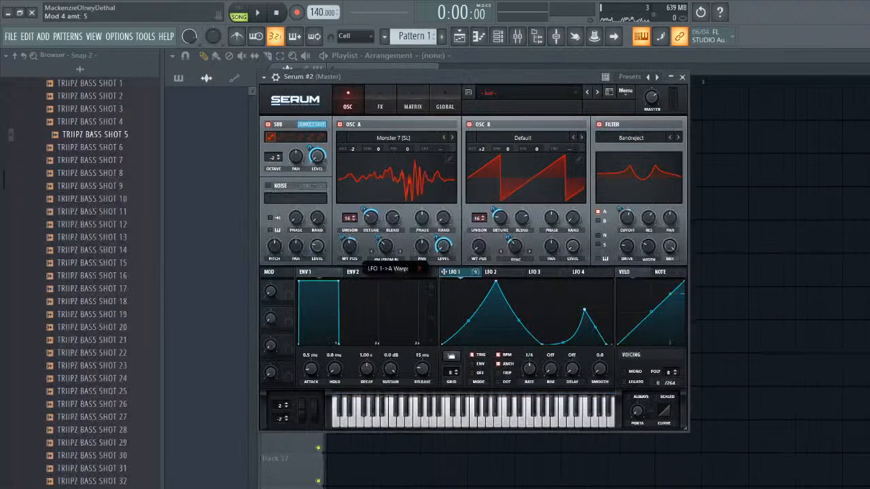
{"action": "key", "text": "x"}
{"action": "mouse_move", "coordinate": [386, 247]}
{"action": "left_mouse_down"}
{"action": "mouse_move", "coordinate": [386, 239]}
{"action": "mouse_move", "coordinate": [386, 248]}
{"action": "left_mouse_up"}
{"action": "key", "text": "x"}
{"action": "key", "text": "x"}
{"action": "key", "text": "x"}
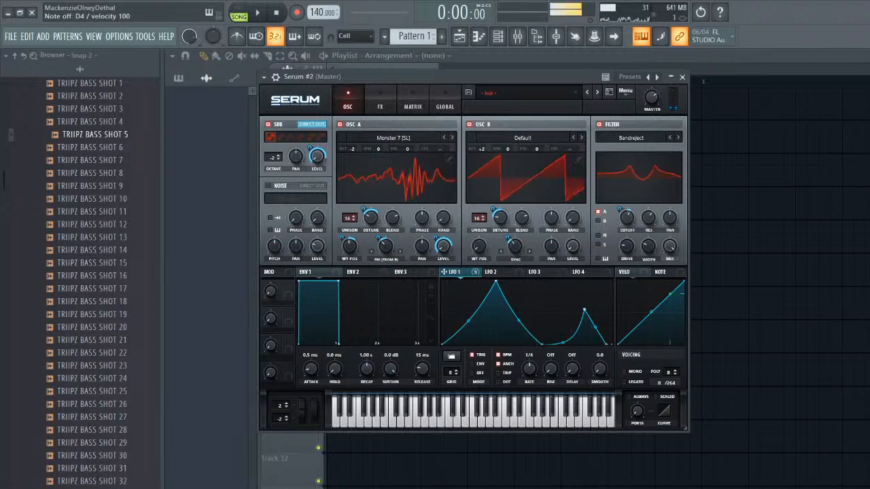
- Check the first Serum's effects order, move the filter to the start of Serum #2's effects chain, and audition D4
{"action": "left_click", "coordinate": [682, 77]}
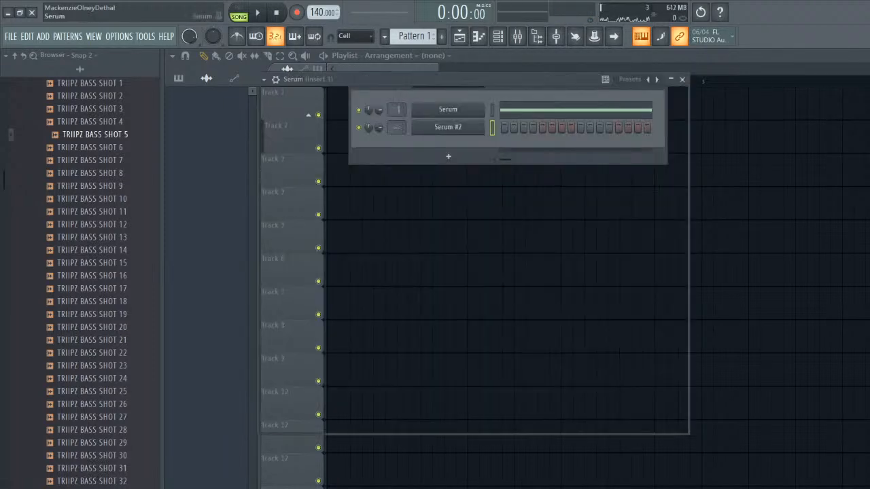
{"action": "left_click", "coordinate": [448, 110]}
{"action": "left_click", "coordinate": [379, 104]}
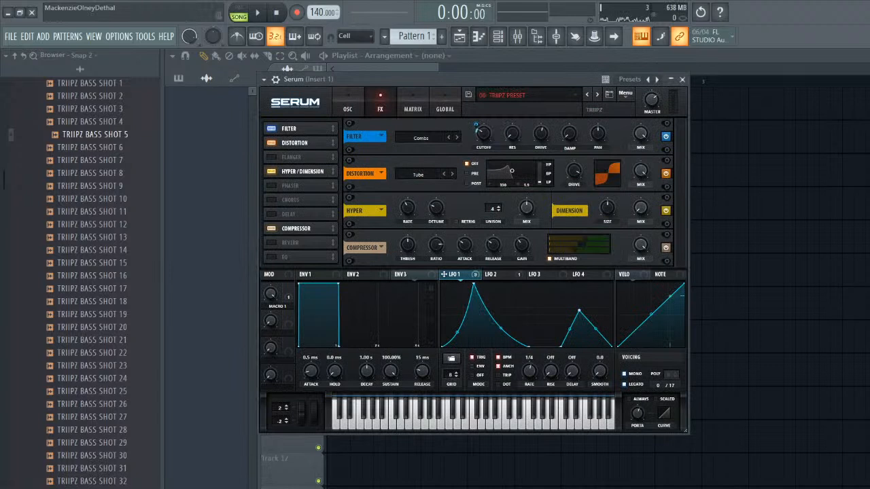
{"action": "mouse_move", "coordinate": [476, 126]}
{"action": "left_click", "coordinate": [682, 79]}
{"action": "left_click", "coordinate": [449, 127]}
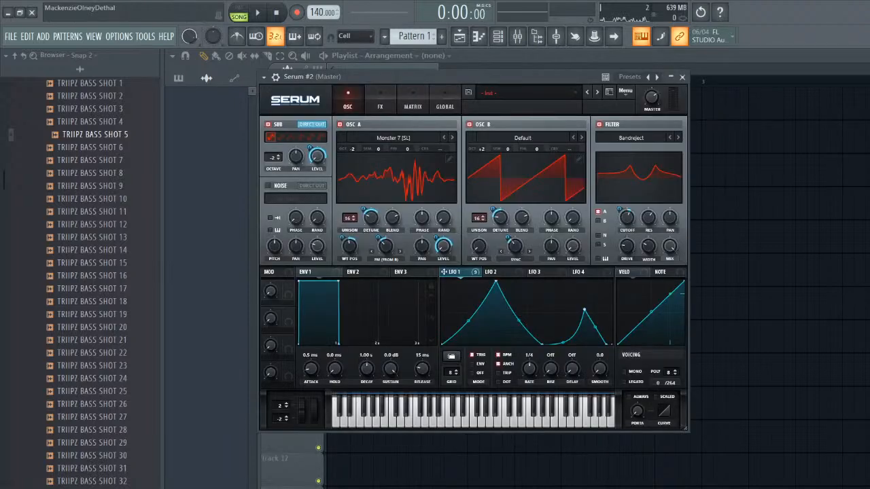
{"action": "key", "text": "x"}
{"action": "left_click", "coordinate": [380, 102]}
{"action": "left_click_drag", "start_coordinate": [299, 255], "coordinate": [299, 127]}
{"action": "key", "text": "x"}
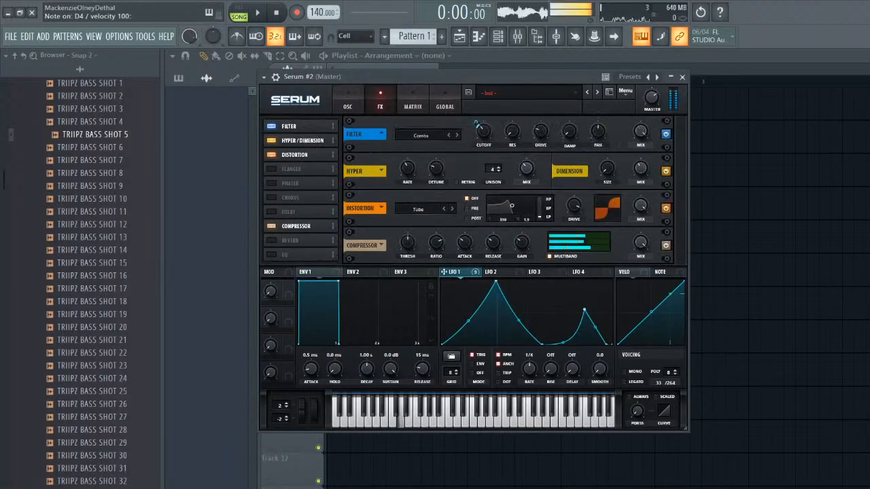
- Fine-tune the Combs filter's cutoff modulation from LFO 1 and raise the filter's drive, auditioning D4
{"action": "mouse_move", "coordinate": [476, 124]}
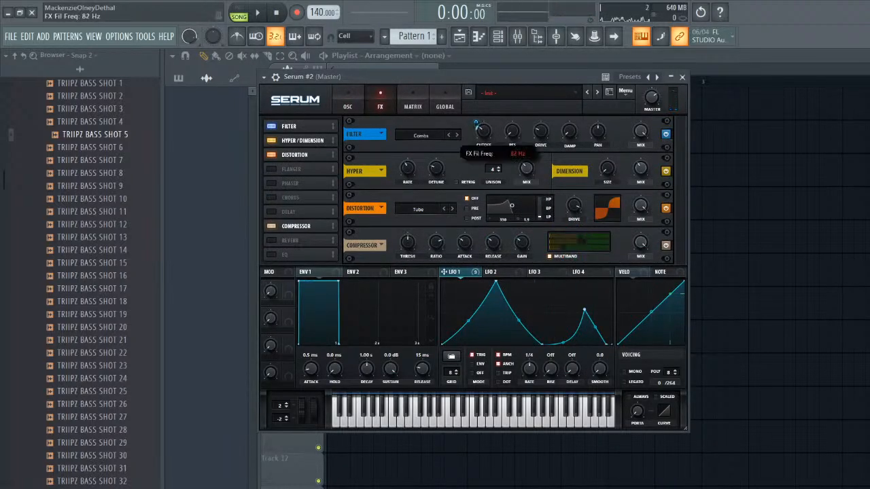
{"action": "key", "text": "x"}
{"action": "key", "text": "x"}
{"action": "left_click_drag", "start_coordinate": [475, 122], "coordinate": [475, 120]}
{"action": "key", "text": "x"}
{"action": "key", "text": "x"}
{"action": "key", "text": "x"}
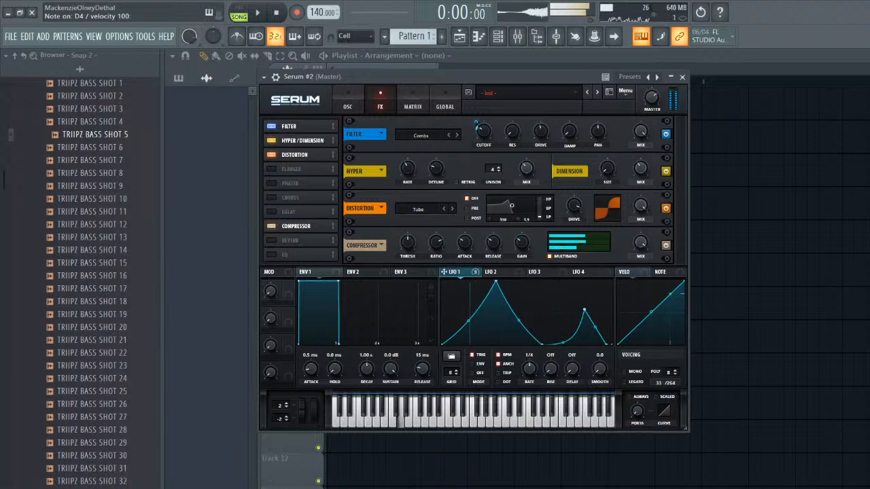
- Check the first Serum's distortion settings and effects order, and place Distortion ahead of Hyper/Dimension in Serum #2's effects chain
{"action": "left_click", "coordinate": [682, 77]}
{"action": "left_click", "coordinate": [448, 110]}
{"action": "left_click", "coordinate": [380, 106]}
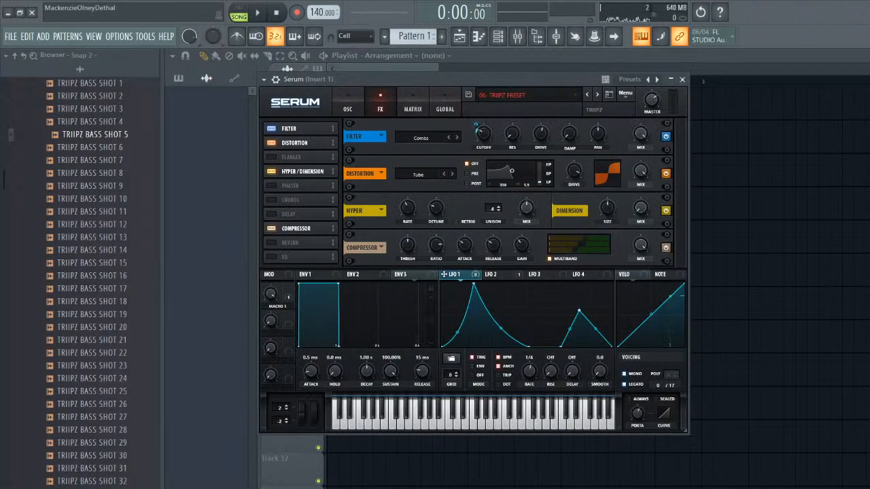
{"action": "left_click", "coordinate": [574, 171]}
{"action": "left_click", "coordinate": [682, 78]}
{"action": "left_click", "coordinate": [420, 126]}
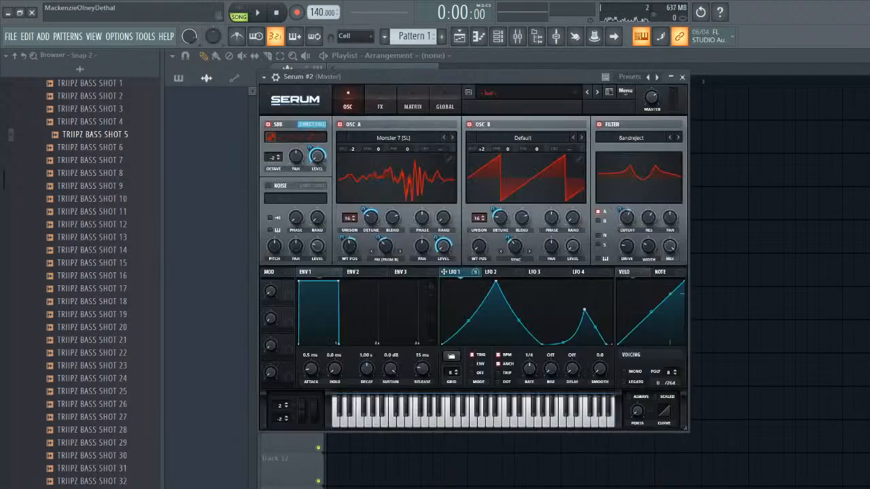
{"action": "left_click", "coordinate": [380, 100]}
{"action": "left_click_drag", "start_coordinate": [303, 141], "coordinate": [302, 156]}
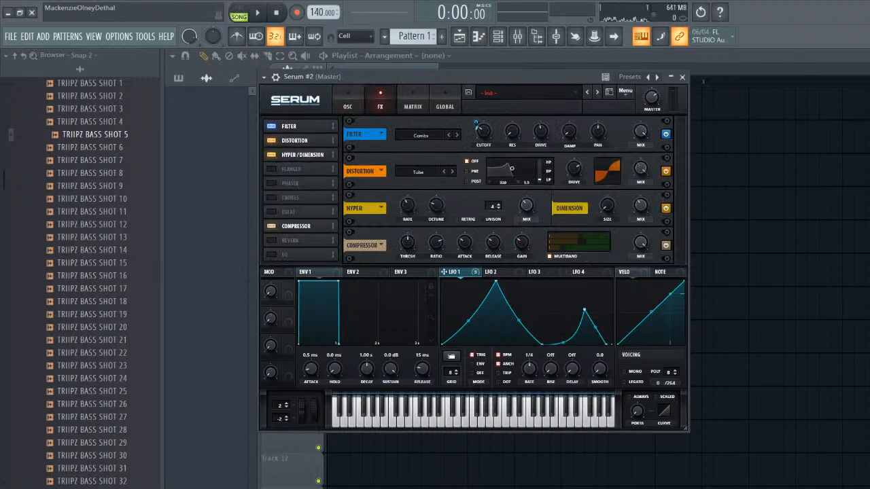
- Slightly raise the Hyper mix and increase the distortion drive, audition D4, and return to the oscillator view
{"action": "left_click_drag", "start_coordinate": [526, 205], "coordinate": [526, 203]}
{"action": "key", "text": "x"}
{"action": "left_click_drag", "start_coordinate": [574, 168], "coordinate": [574, 158]}
{"action": "key", "text": "x"}
{"action": "key", "text": "x"}
{"action": "left_click", "coordinate": [347, 100]}
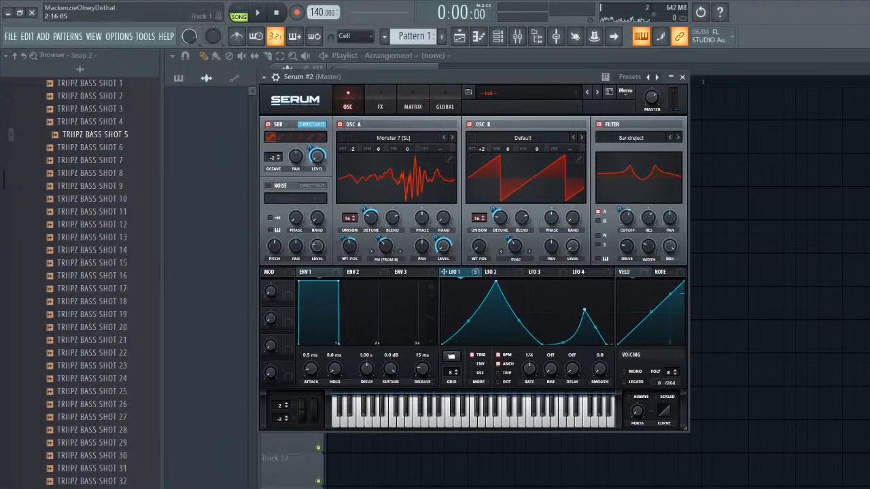
- Check Oscillator A's unison detune in the first Serum, fine-tune the same control in Serum #2, and audition D4
{"action": "left_click", "coordinate": [682, 76]}
{"action": "left_click", "coordinate": [448, 110]}
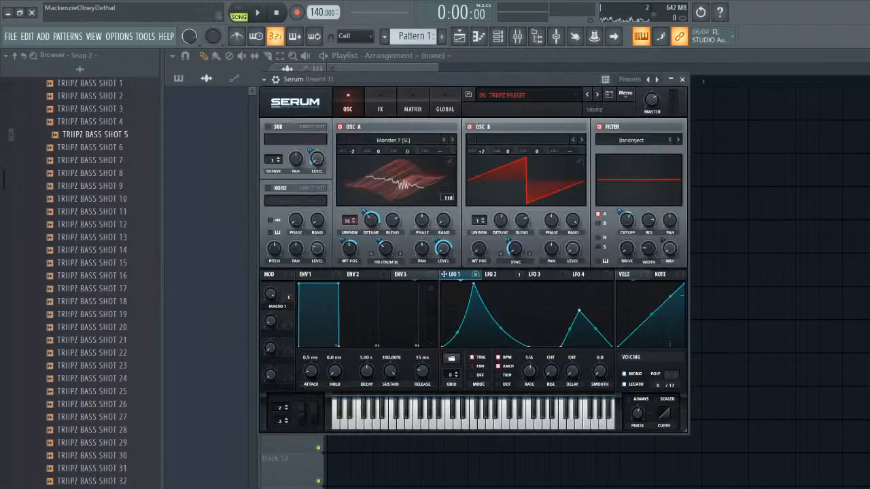
{"action": "left_click", "coordinate": [371, 220]}
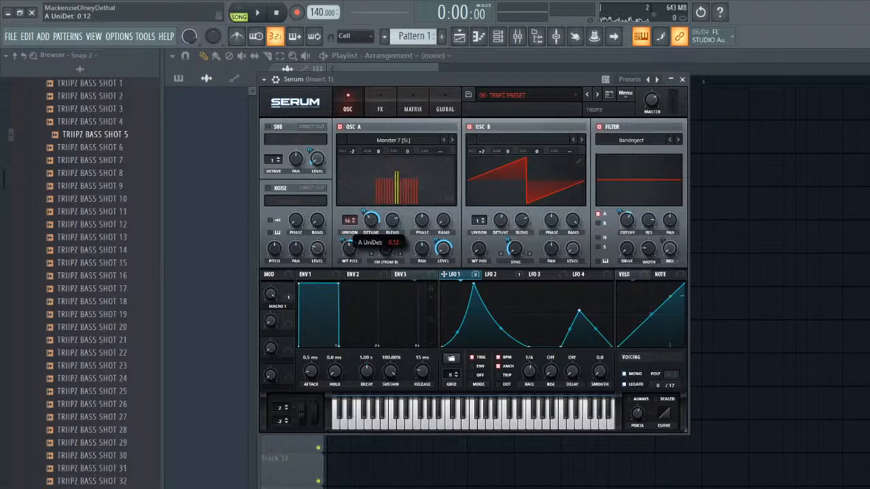
{"action": "left_click", "coordinate": [682, 79]}
{"action": "left_click", "coordinate": [449, 128]}
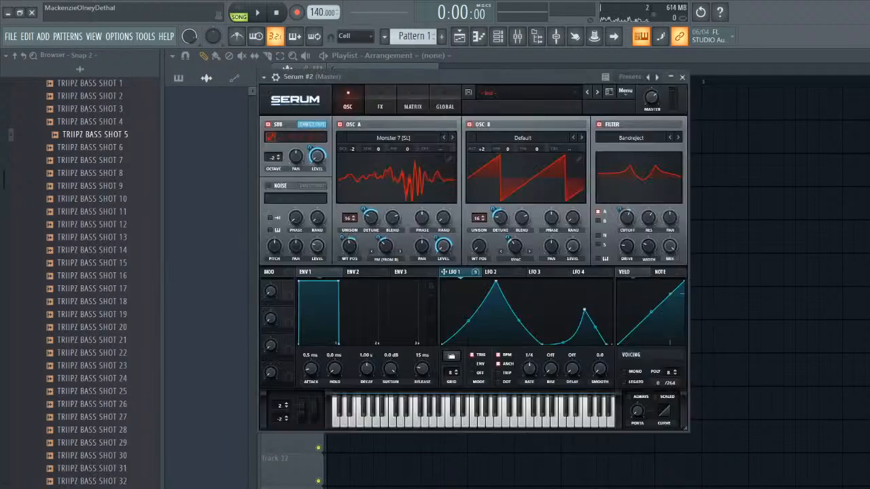
{"action": "left_click", "coordinate": [371, 219]}
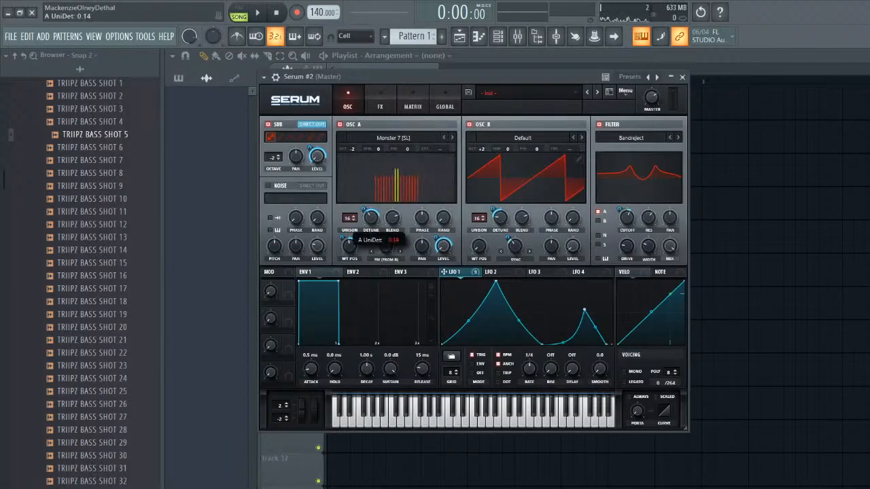
{"action": "left_click_drag", "start_coordinate": [363, 210], "coordinate": [363, 205]}
{"action": "key", "text": "x"}
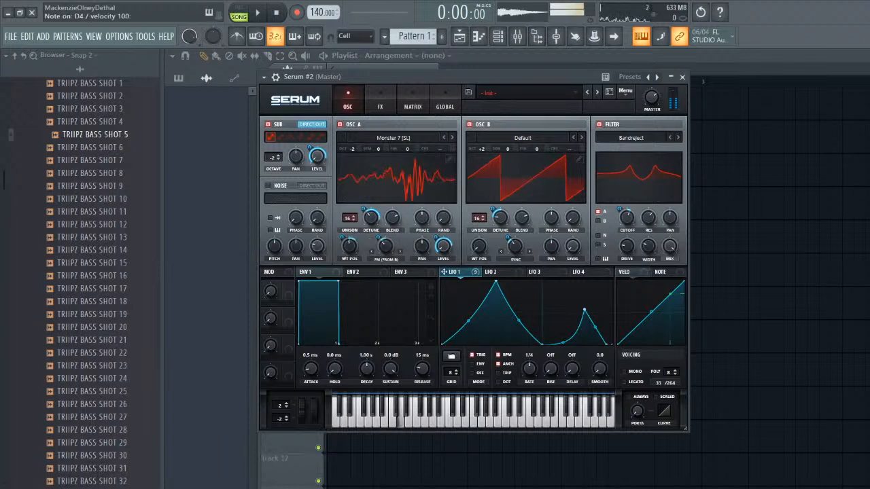
- Remove the modulation from Oscillator B's detune in Serum #2, reset its unison to 1 voice, and audition D4
{"action": "right_click", "coordinate": [499, 213]}
{"action": "left_click", "coordinate": [524, 260]}
{"action": "double_click", "coordinate": [479, 218]}
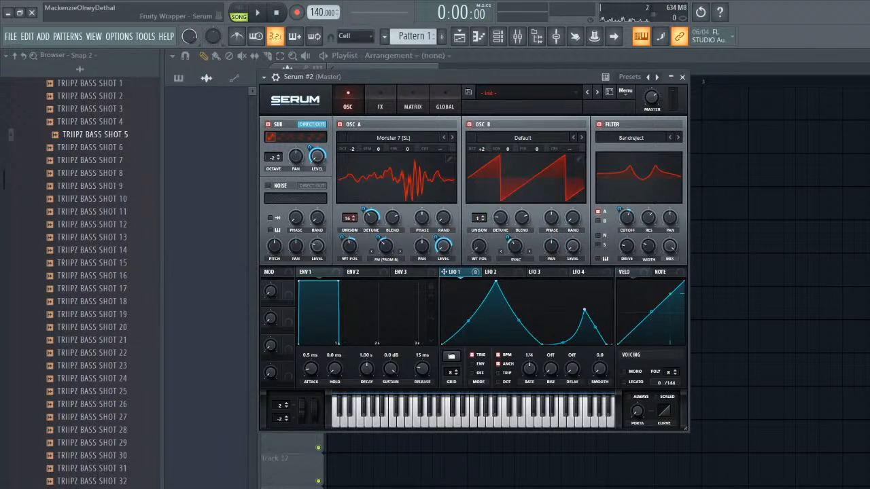
{"action": "key", "text": "x"}
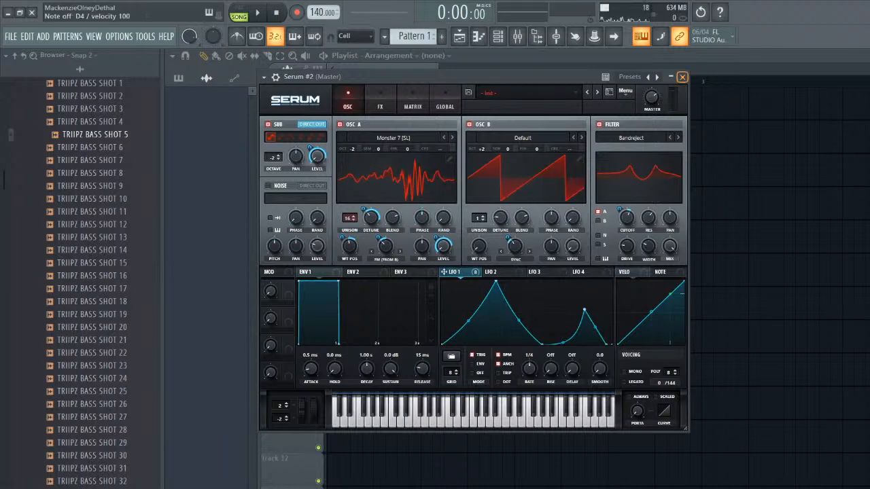
- Compare the Bandreject filter's width between the first Serum and Serum #2, and audition D4
{"action": "left_click", "coordinate": [682, 77]}
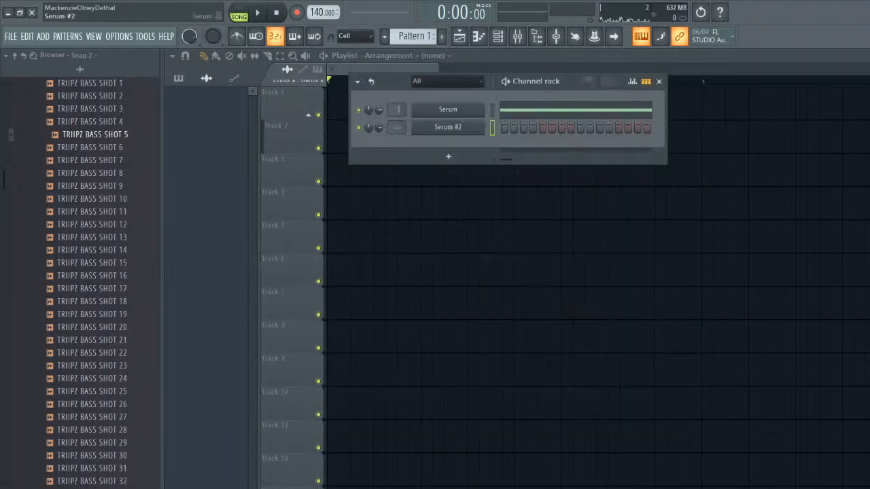
{"action": "left_click", "coordinate": [448, 110]}
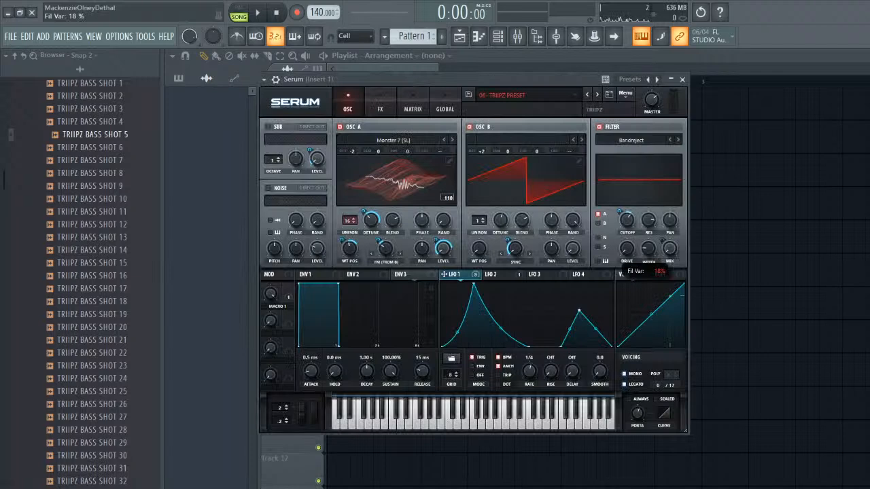
{"action": "left_click", "coordinate": [682, 79]}
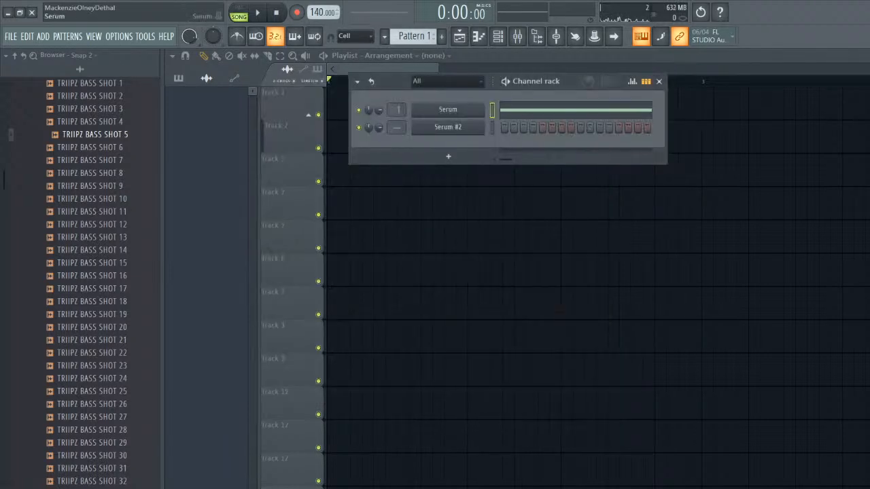
{"action": "left_click", "coordinate": [448, 127]}
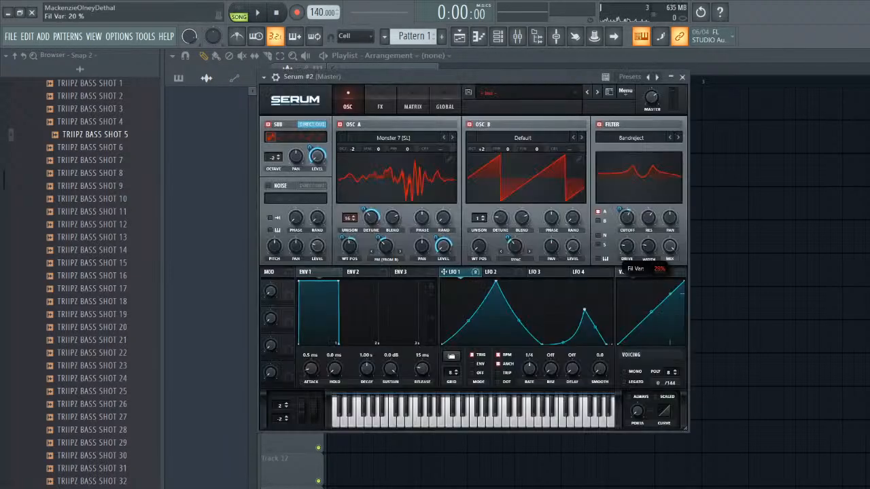
{"action": "key", "text": "x"}
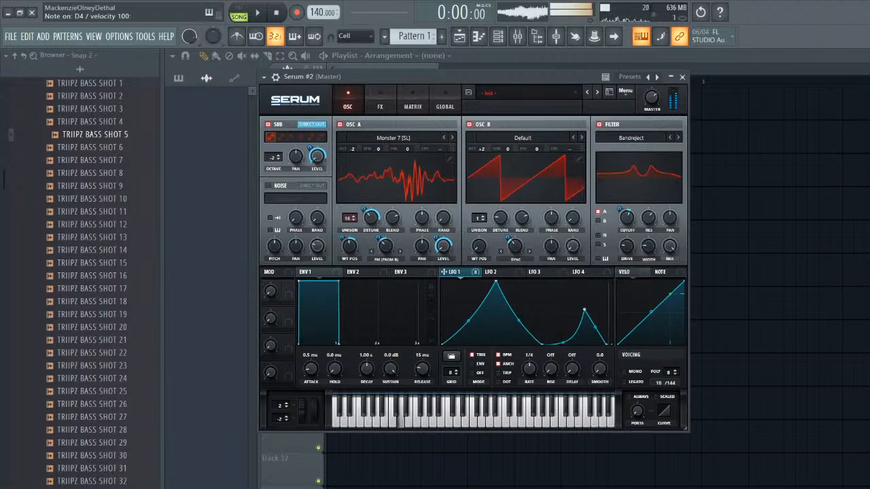
- Check the first Serum's oscillator-page filter, raise the Bandreject filter's resonance in Serum #2, and audition D4
{"action": "left_click", "coordinate": [682, 77]}
{"action": "left_click", "coordinate": [448, 109]}
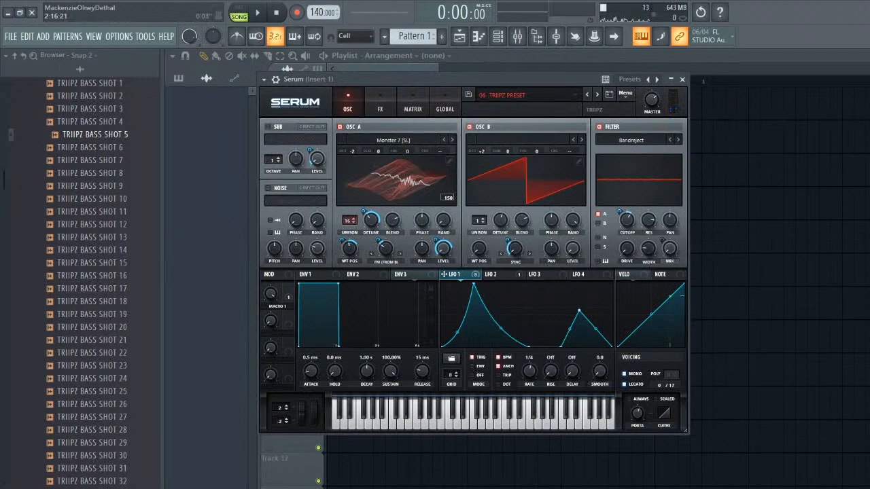
{"action": "left_click", "coordinate": [682, 80]}
{"action": "left_click", "coordinate": [447, 127]}
{"action": "key", "text": "x"}
{"action": "left_click_drag", "start_coordinate": [648, 218], "coordinate": [648, 206]}
{"action": "key", "text": "x"}
{"action": "key", "text": "x"}
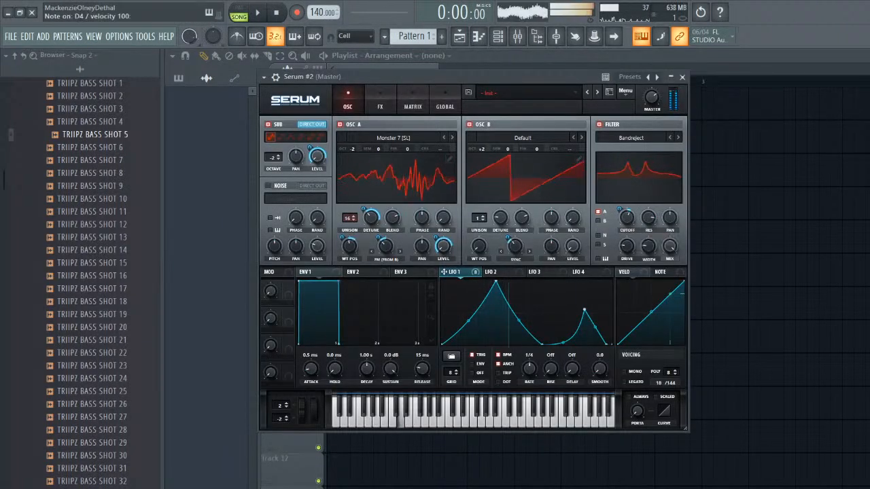
- Audition the first Serum on D4 and examine its LFO 2 and LFO 1 shapes and Macro 1's modulation target
{"action": "left_click", "coordinate": [682, 77]}
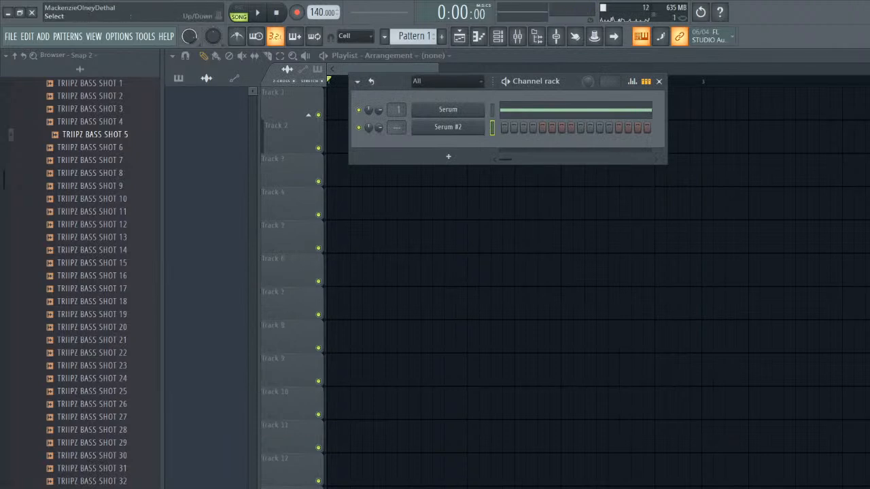
{"action": "left_click", "coordinate": [492, 109]}
{"action": "key", "text": "x"}
{"action": "left_click", "coordinate": [448, 109]}
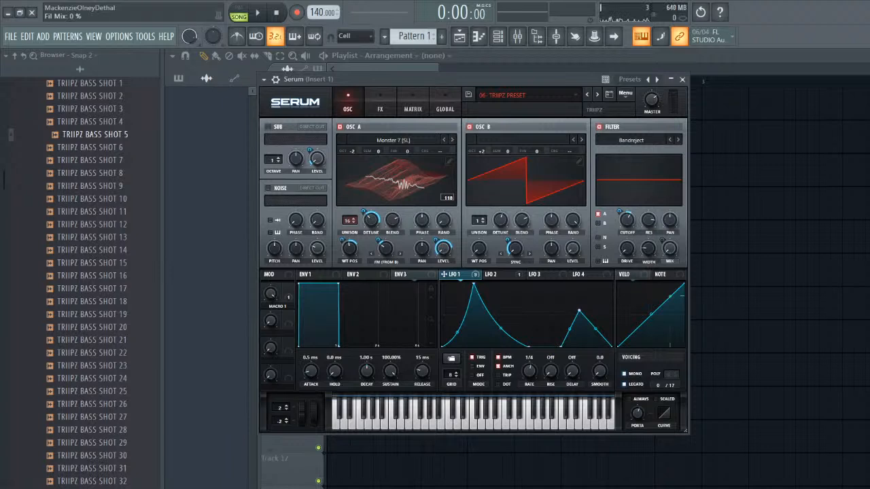
{"action": "left_click", "coordinate": [493, 274]}
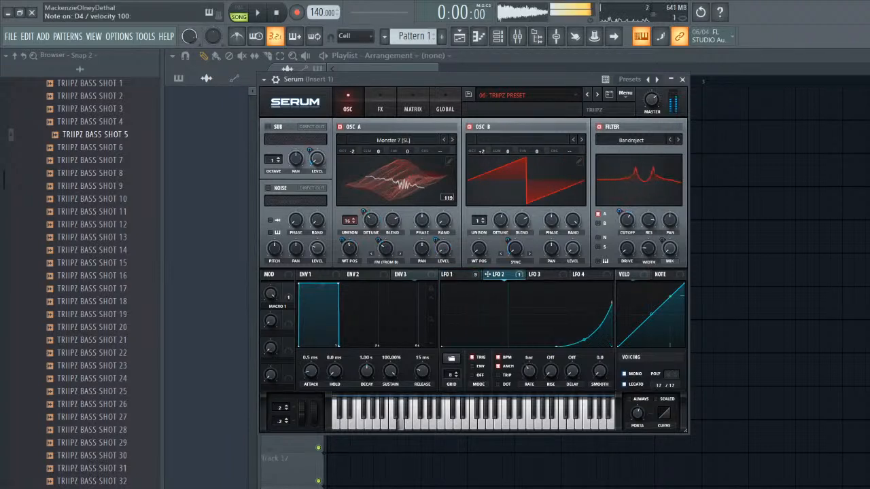
{"action": "left_click", "coordinate": [446, 274]}
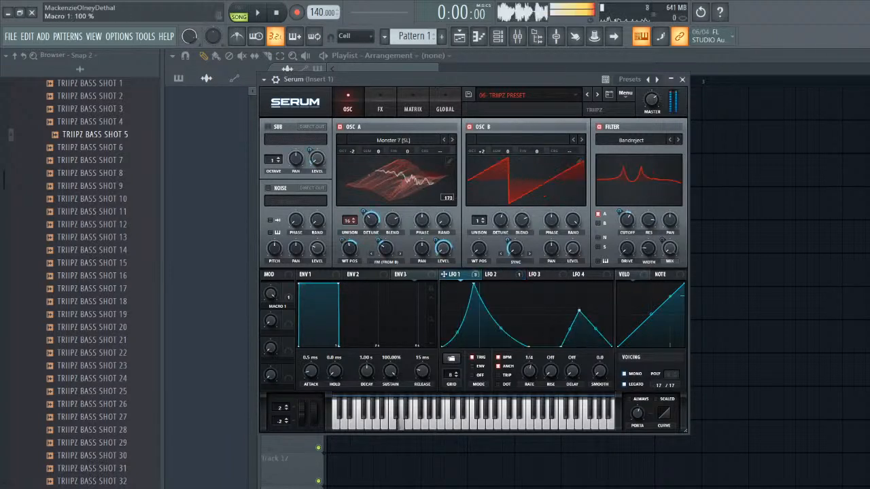
{"action": "left_click_drag", "start_coordinate": [270, 293], "coordinate": [270, 265]}
{"action": "left_click", "coordinate": [288, 293]}
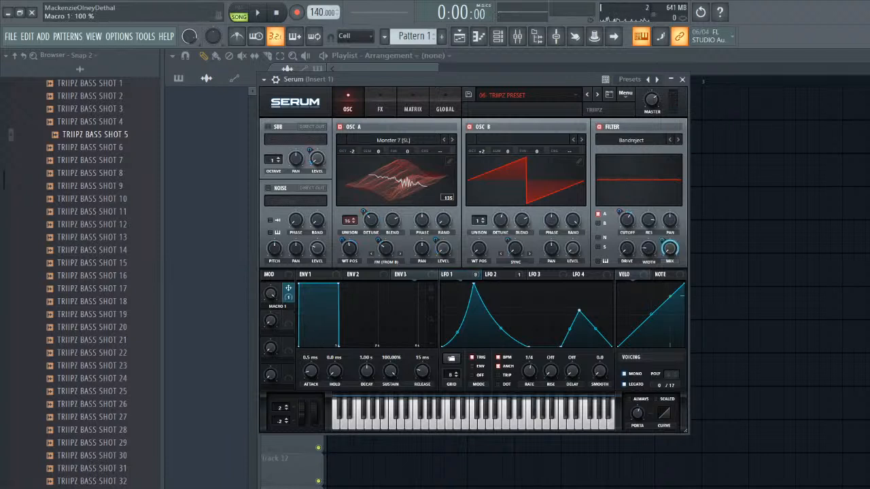
{"action": "key", "text": "x"}
{"action": "key", "text": "x"}
{"action": "key", "text": "x"}
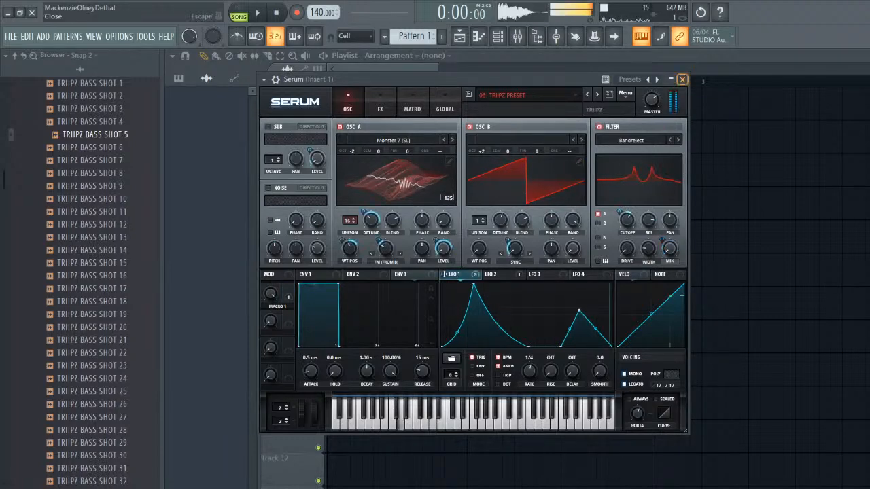
- Compare Serum #2's oscillator settings with the first Serum, and examine the first Serum's effects chain while auditioning D4
{"action": "left_click", "coordinate": [682, 79]}
{"action": "left_click", "coordinate": [448, 127]}
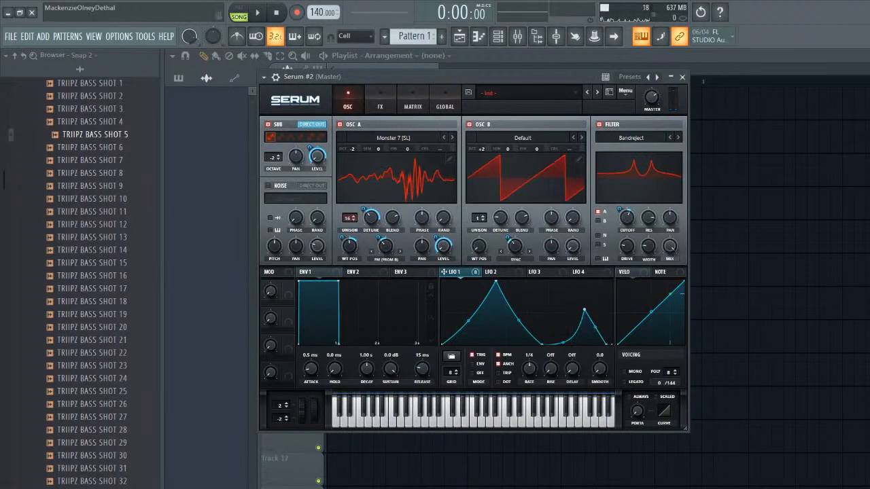
{"action": "left_click", "coordinate": [682, 76]}
{"action": "left_click", "coordinate": [447, 110]}
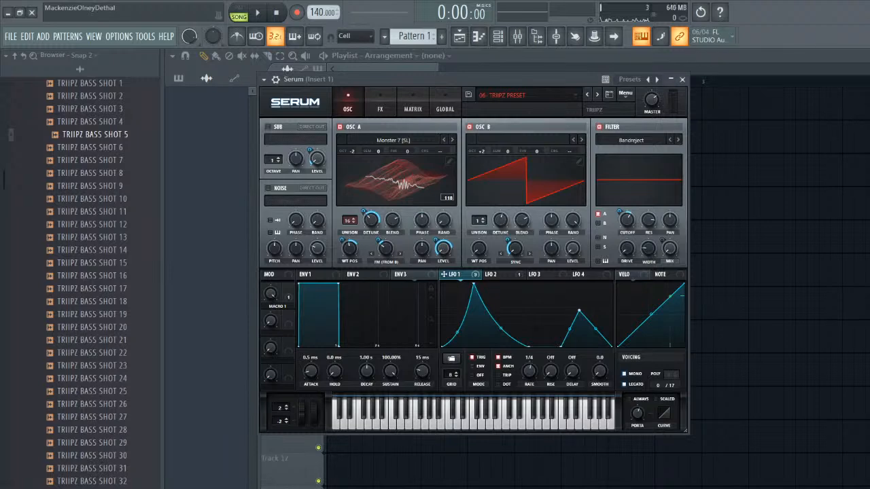
{"action": "left_click", "coordinate": [379, 102]}
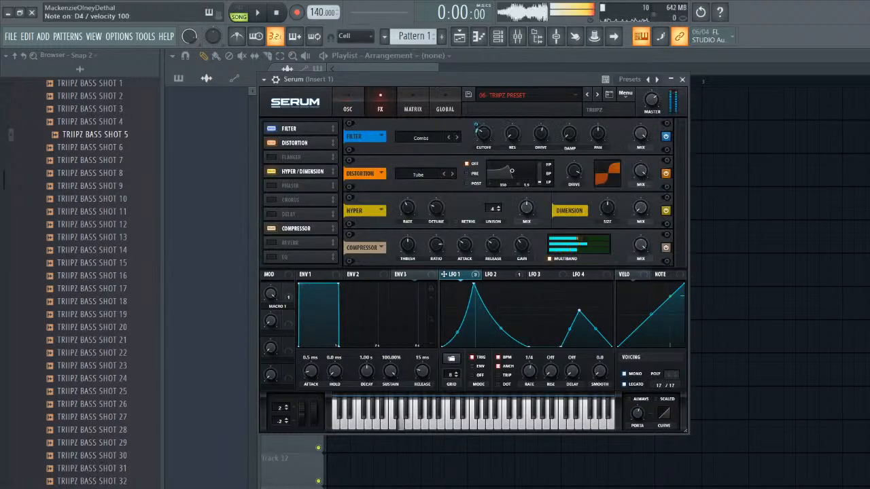
{"action": "key", "text": "x"}
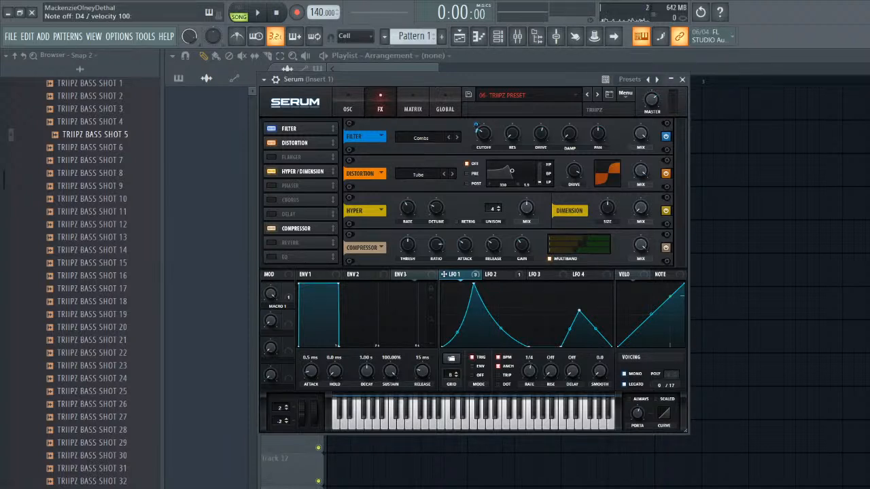
- Raise the top band of the multiband compressor in Serum #2's effects, auditioning D4 before and after
{"action": "left_click", "coordinate": [682, 80]}
{"action": "left_click", "coordinate": [449, 127]}
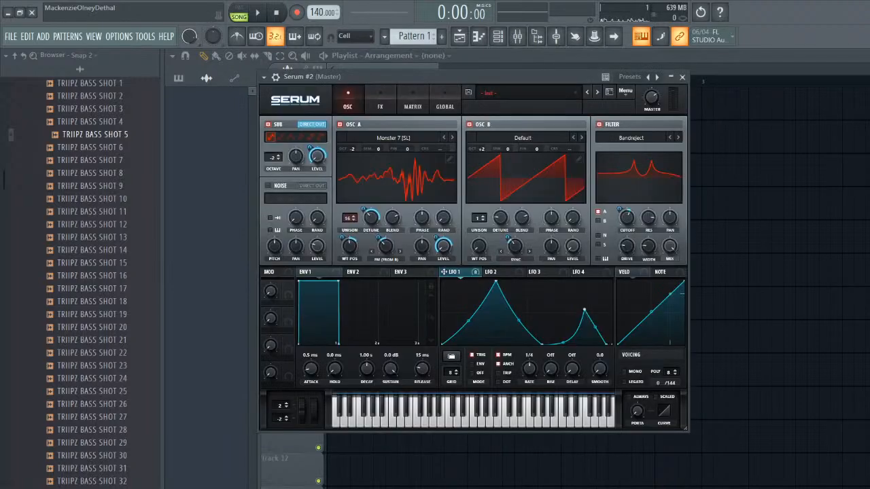
{"action": "key", "text": "x"}
{"action": "left_click", "coordinate": [380, 100]}
{"action": "key", "text": "x"}
{"action": "left_click_drag", "start_coordinate": [577, 237], "coordinate": [578, 222]}
{"action": "key", "text": "x"}
{"action": "key", "text": "x"}
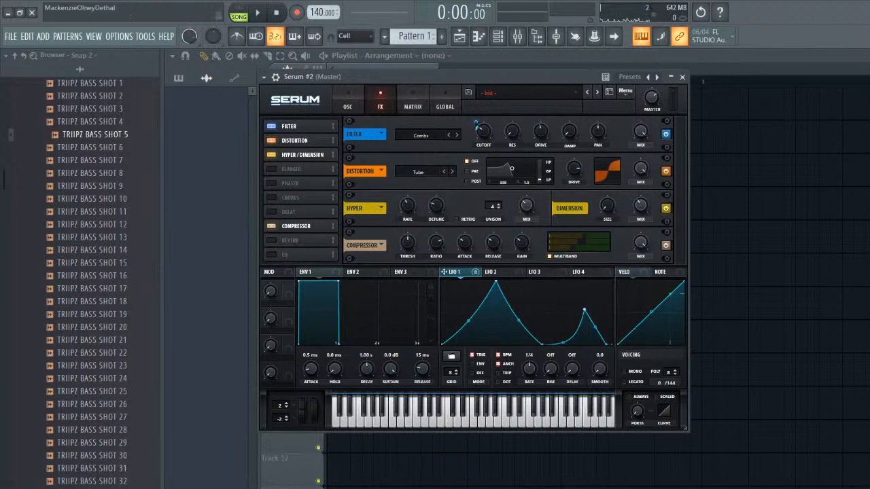
- Check the first Serum's effects settings again and return to Serum #2
{"action": "left_click", "coordinate": [682, 77]}
{"action": "left_click", "coordinate": [448, 109]}
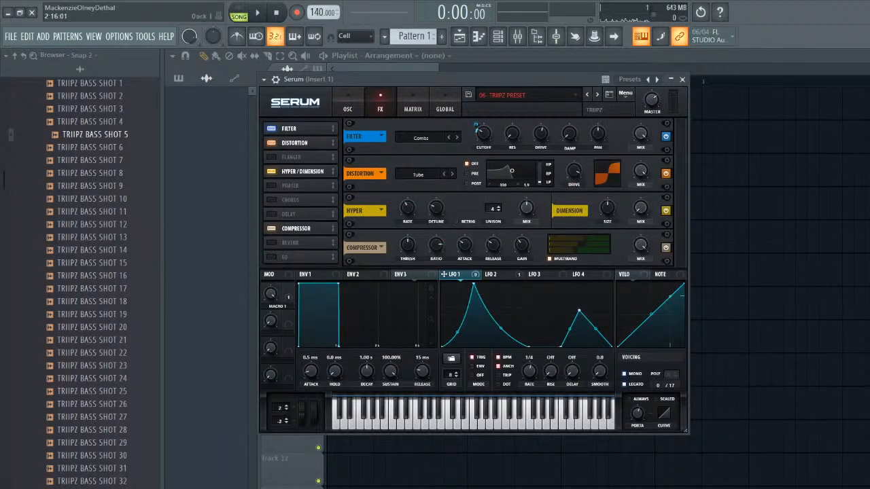
{"action": "left_click", "coordinate": [682, 79]}
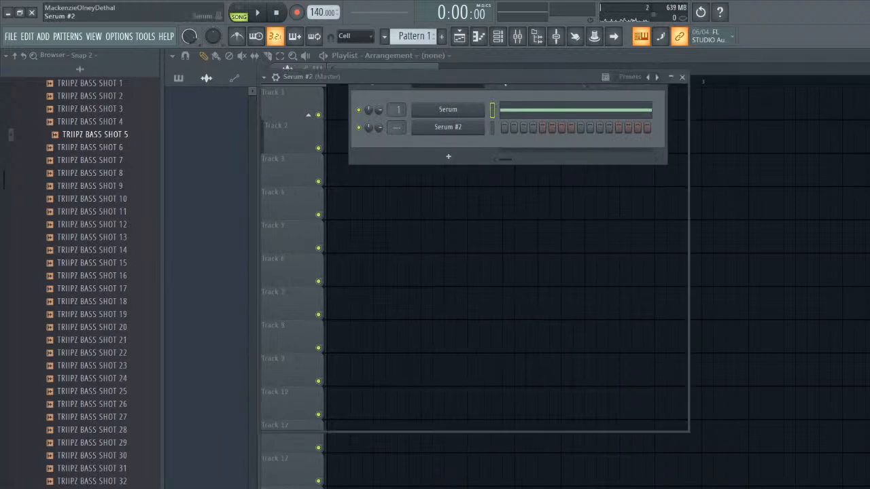
- Adjust the Dimension mix in the effects rack of Serum #2 and audition the patch with a couple of notes
{"action": "left_click", "coordinate": [448, 127]}
{"action": "left_click", "coordinate": [379, 102]}
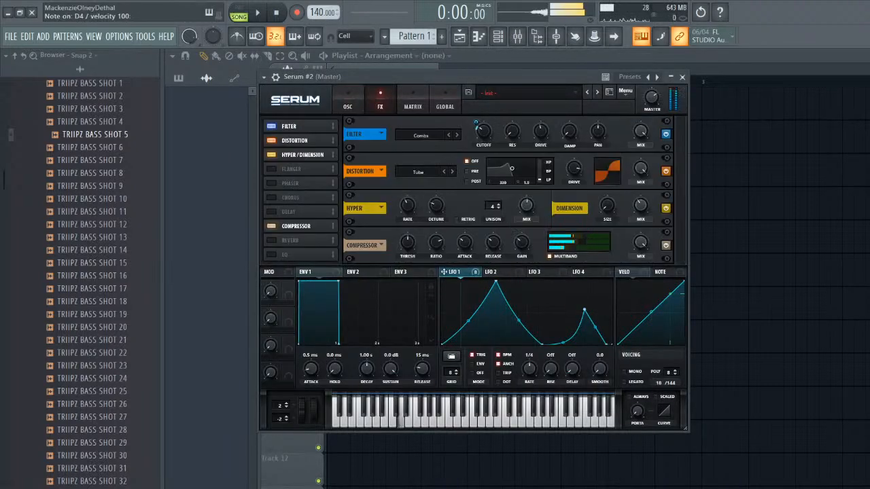
{"action": "left_click_drag", "start_coordinate": [640, 205], "coordinate": [640, 200]}
{"action": "key", "text": "x"}
{"action": "key", "text": "x"}
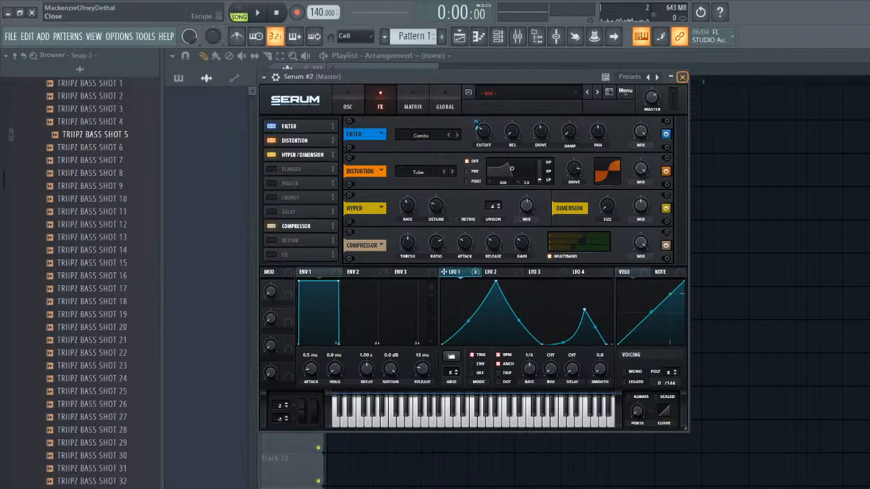
{"action": "left_click", "coordinate": [682, 77]}
- Audition the reference preset in the first Serum channel
{"action": "left_click", "coordinate": [447, 110]}
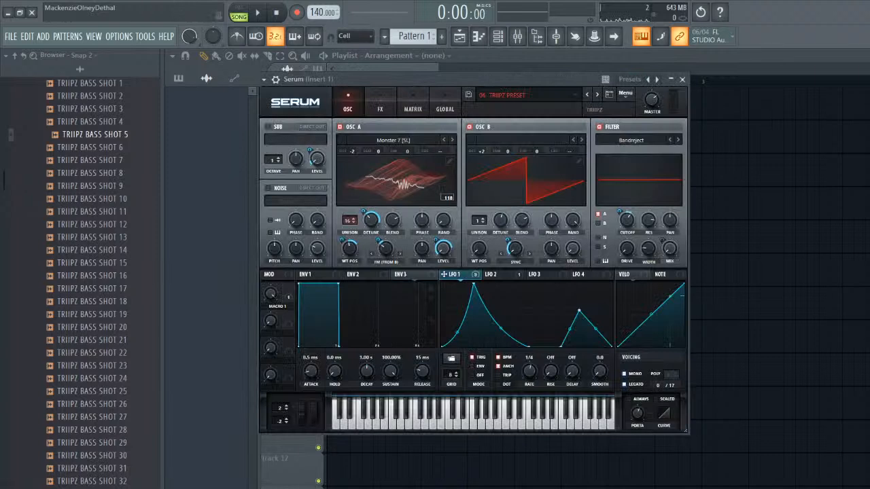
{"action": "key", "text": "x"}
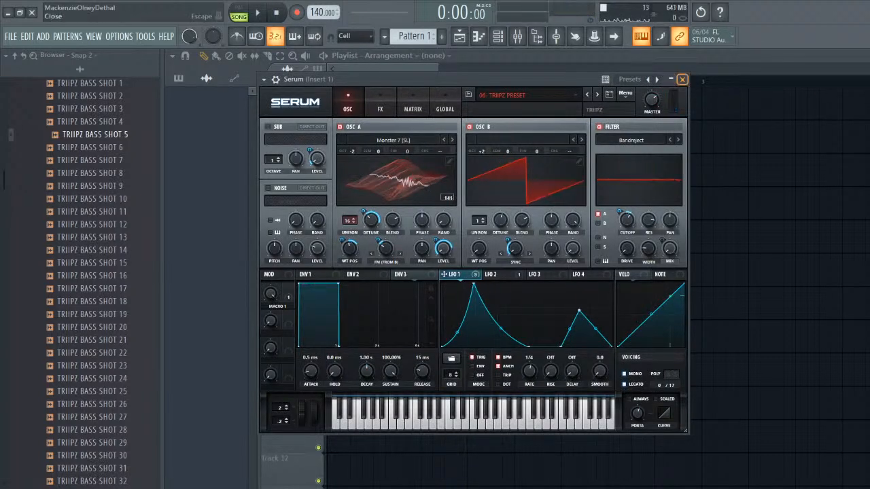
{"action": "left_click", "coordinate": [682, 79]}
- Adjust OSC B's Sync amount in Serum #2 and audition the patch with several notes
{"action": "left_click", "coordinate": [447, 127]}
{"action": "left_click_drag", "start_coordinate": [514, 246], "coordinate": [508, 231]}
{"action": "key", "text": "x"}
{"action": "key", "text": "x"}
{"action": "key", "text": "x"}
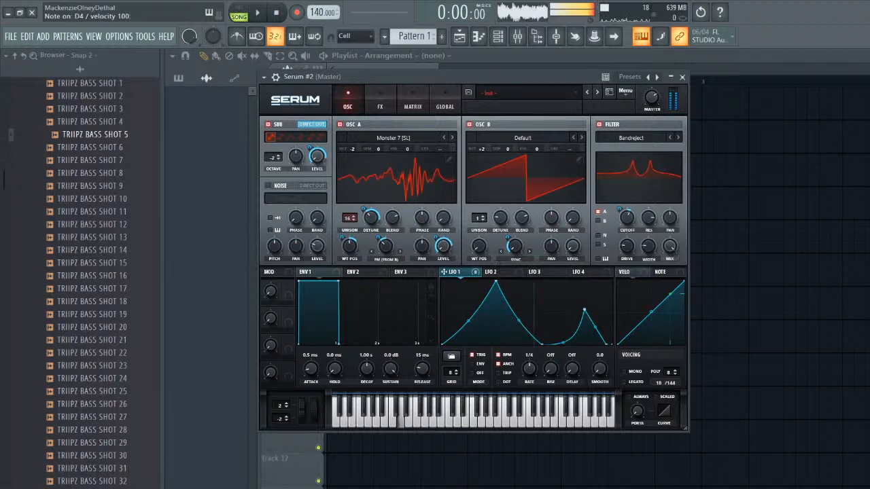
{"action": "key", "text": "x"}
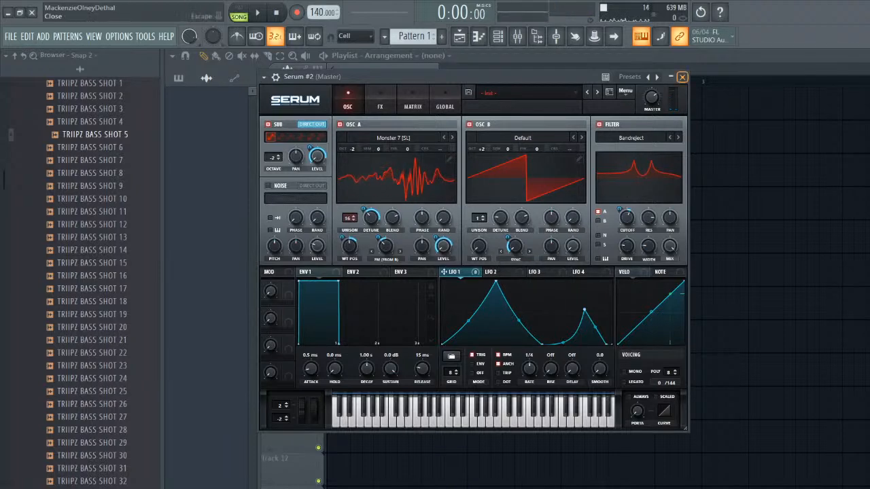
{"action": "left_click", "coordinate": [682, 76]}
- Compare with the first Serum's LFO 1 and narrow the first peak of Serum #2's LFO 1 by moving its end earlier
{"action": "left_click", "coordinate": [448, 109]}
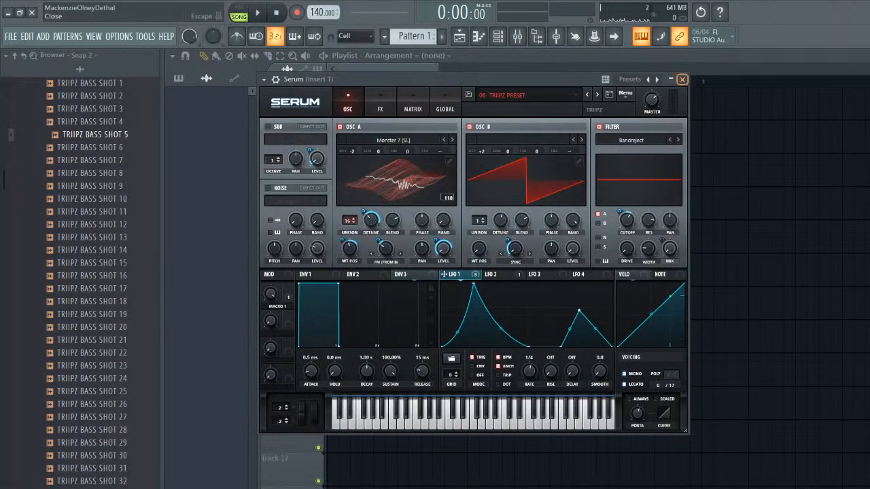
{"action": "left_click", "coordinate": [682, 77]}
{"action": "left_click", "coordinate": [447, 127]}
{"action": "key", "text": "x"}
{"action": "left_click_drag", "start_coordinate": [541, 344], "coordinate": [522, 344]}
{"action": "key", "text": "x"}
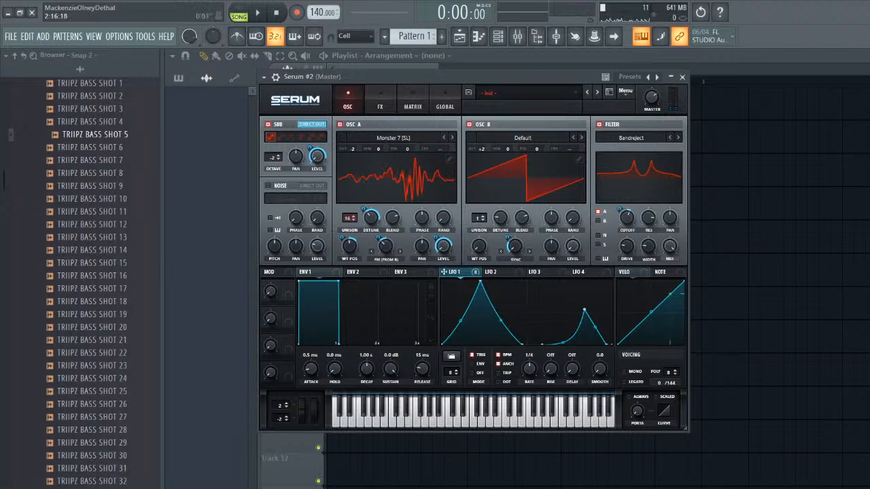
{"action": "left_click", "coordinate": [682, 77]}
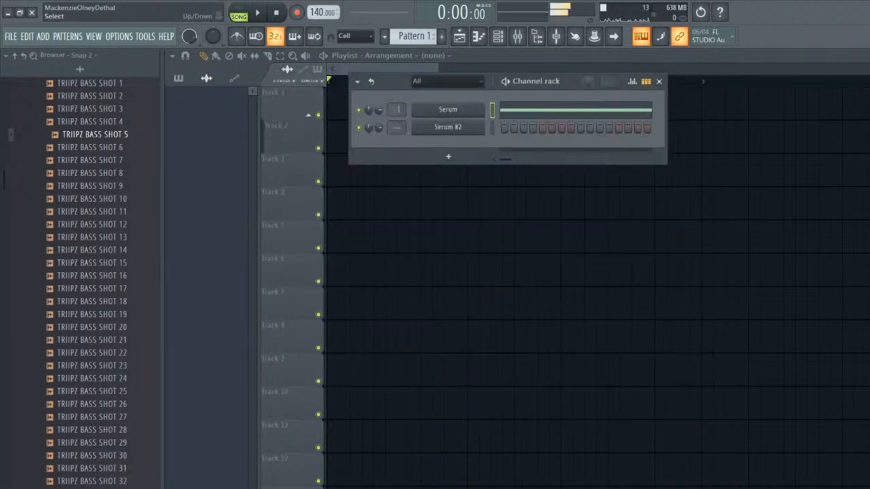
- Add another Serum instance to the channel rack after viewing the first Serum's settings
{"action": "left_click", "coordinate": [448, 109]}
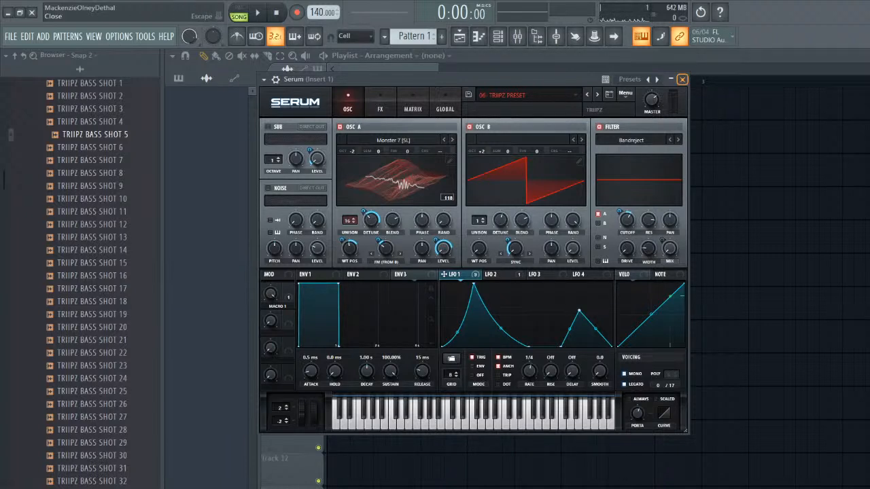
{"action": "left_click", "coordinate": [682, 79]}
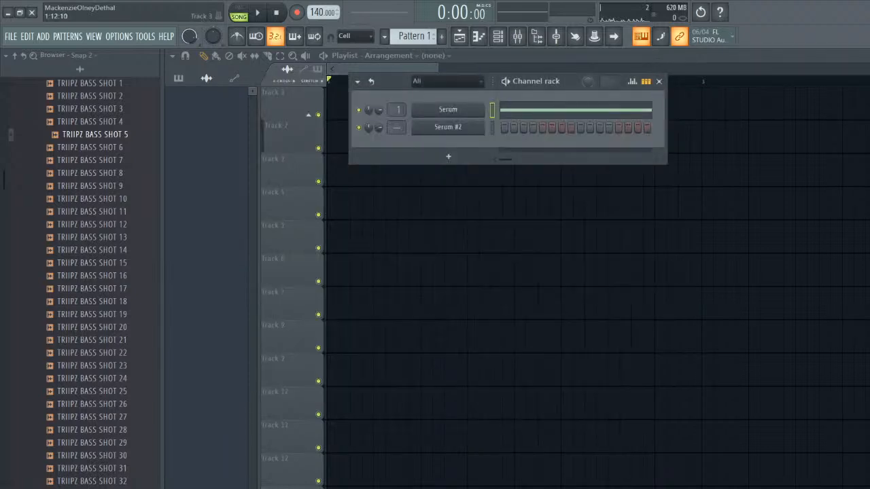
{"action": "left_click", "coordinate": [424, 155]}
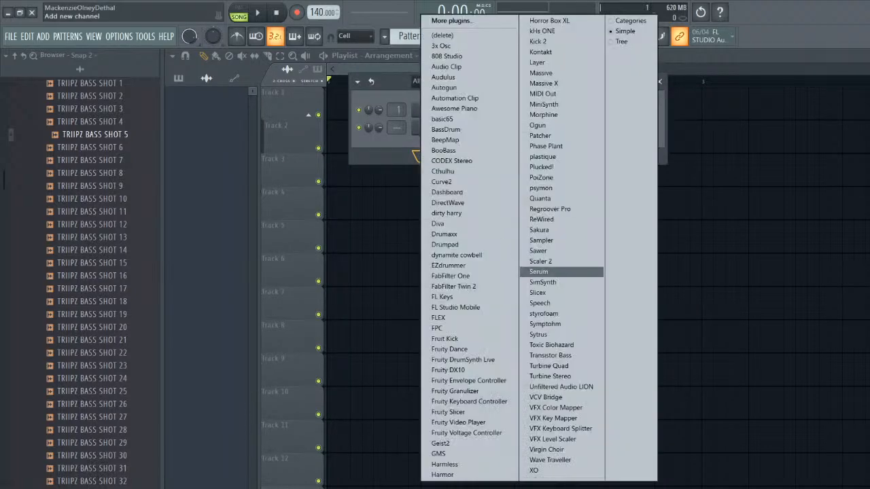
{"action": "left_click", "coordinate": [538, 272]}
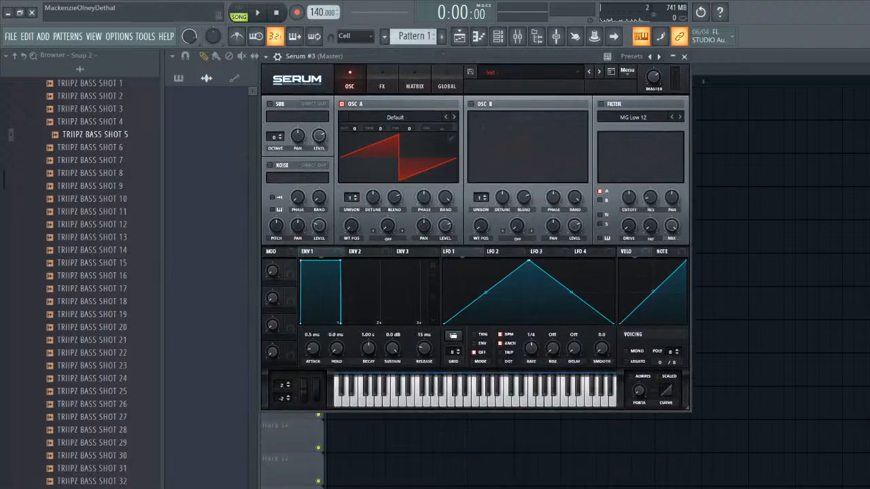
- Set OSC A of the new Serum to 16 unison voices, turn its random phase fully down, and audition it
{"action": "key", "text": "x"}
{"action": "left_click_drag", "start_coordinate": [350, 197], "coordinate": [350, 129]}
{"action": "left_click_drag", "start_coordinate": [445, 197], "coordinate": [445, 272]}
{"action": "key", "text": "x"}
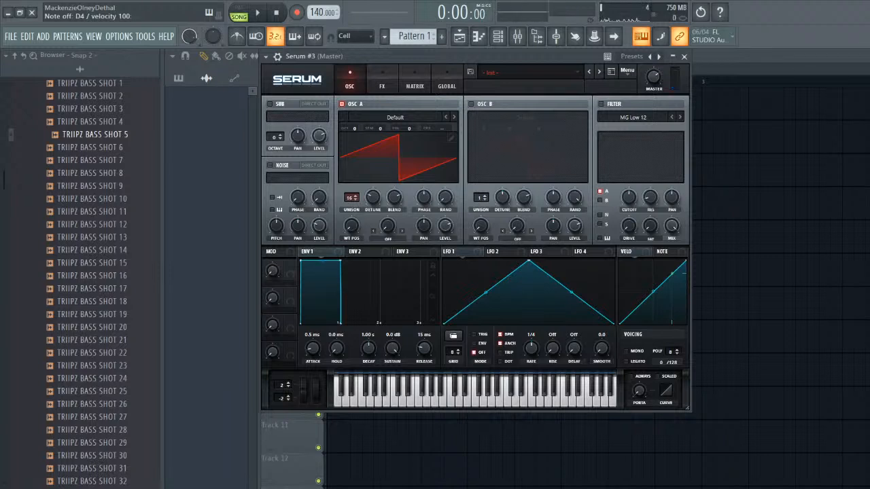
{"action": "key", "text": "x"}
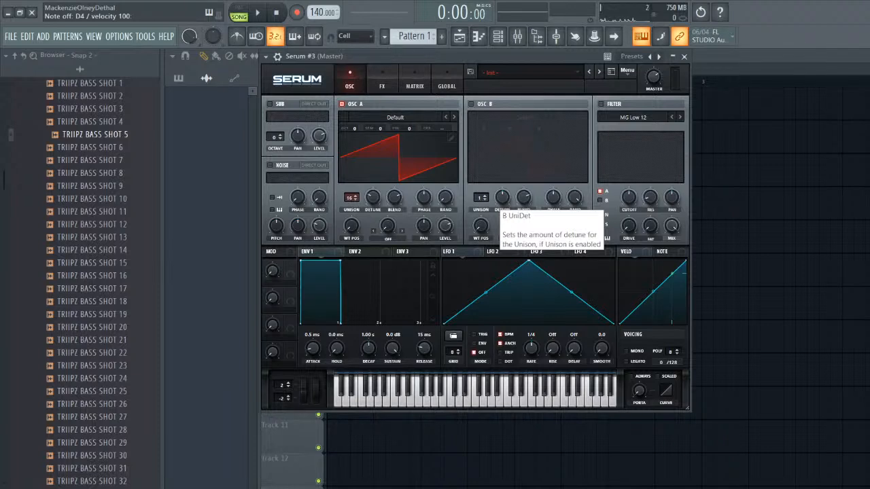
- Close the open windows and reopen the Serum #3 plugin from the channel rack
{"action": "key", "text": "Escape"}
{"action": "key", "text": "Escape"}
{"action": "key", "text": "Escape"}
{"action": "key", "text": "Escape"}
{"action": "left_click", "coordinate": [389, 55]}
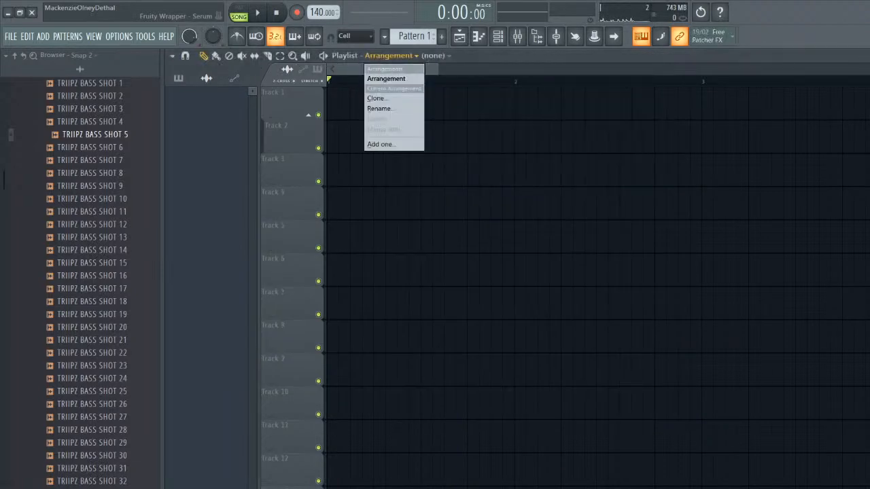
{"action": "left_click", "coordinate": [498, 36]}
{"action": "left_click", "coordinate": [498, 36]}
{"action": "left_click", "coordinate": [447, 144]}
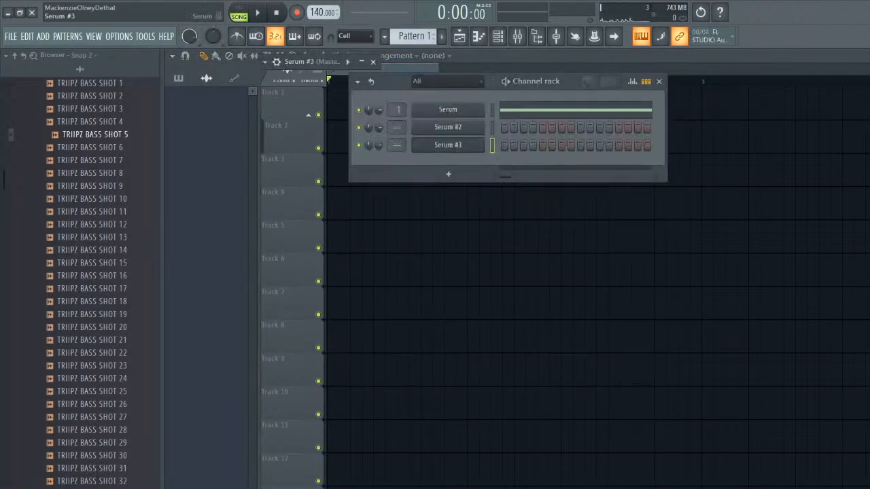
{"action": "left_click", "coordinate": [362, 62]}
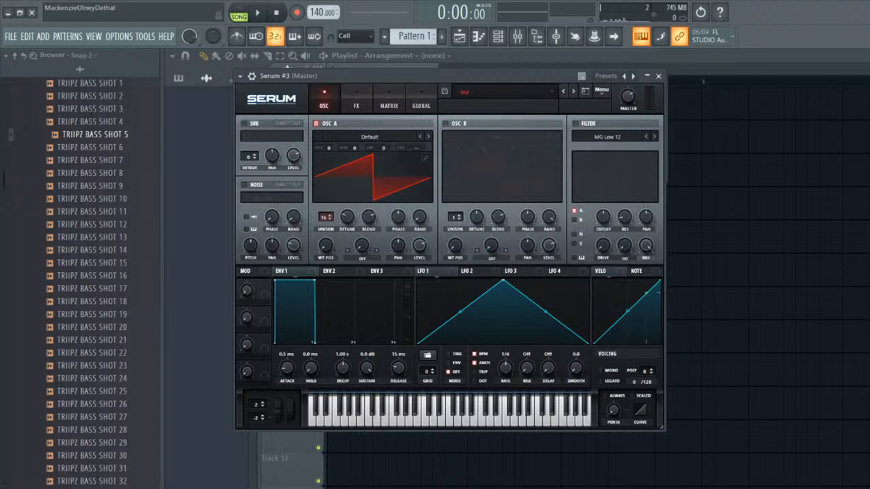
- Fine-tune OSC A's unison detune to around 0.10 while auditioning the note
{"action": "key", "text": "x"}
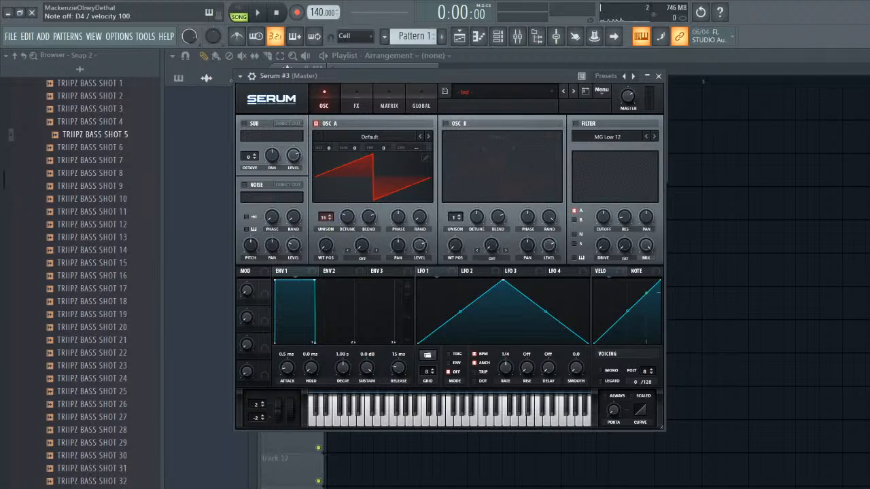
{"action": "left_click_drag", "start_coordinate": [347, 216], "coordinate": [347, 217]}
{"action": "key", "text": "x"}
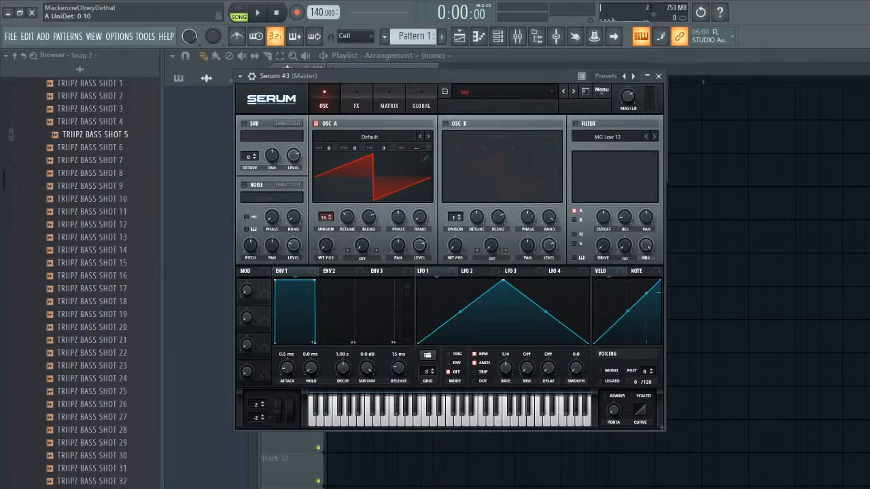
{"action": "left_click_drag", "start_coordinate": [347, 217], "coordinate": [348, 218]}
{"action": "key", "text": "x"}
- Resample the patch to OSC B, then switch OSC A off and OSC B on
{"action": "left_click", "coordinate": [601, 90]}
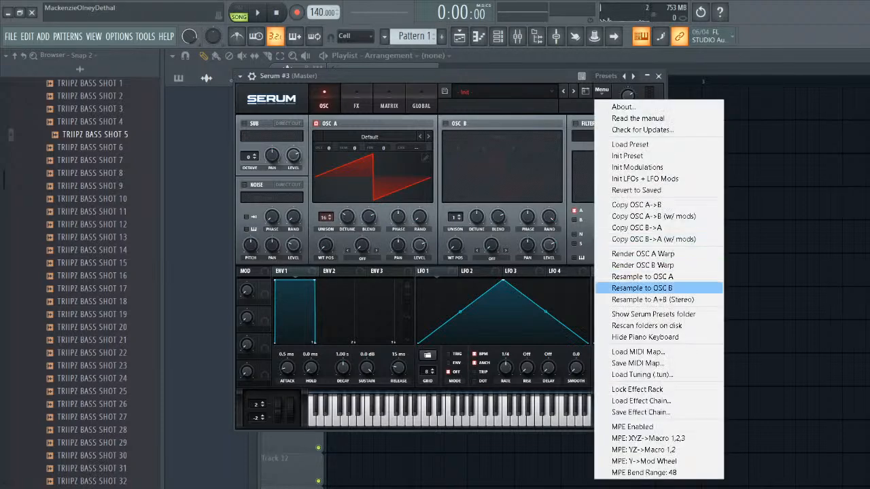
{"action": "left_click", "coordinate": [641, 288]}
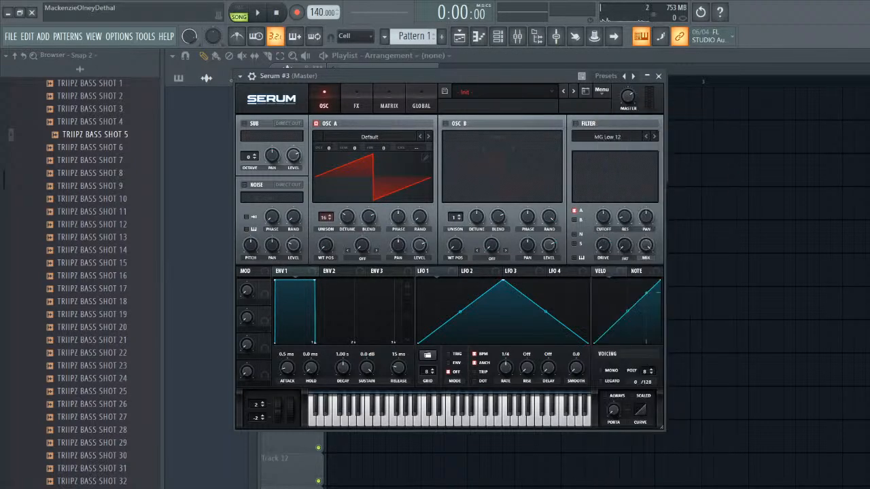
{"action": "left_click", "coordinate": [315, 123]}
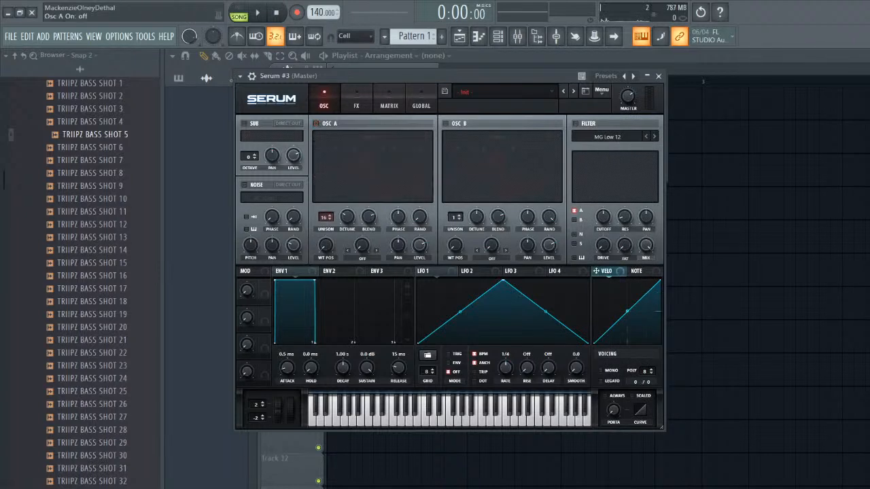
{"action": "left_click", "coordinate": [445, 123]}
- Normalize OSC B's wavetable with the same maximum from all frames in the wavetable editor
{"action": "mouse_move", "coordinate": [454, 245]}
{"action": "left_mouse_down"}
{"action": "mouse_move", "coordinate": [454, 198]}
{"action": "mouse_move", "coordinate": [454, 251]}
{"action": "left_mouse_up"}
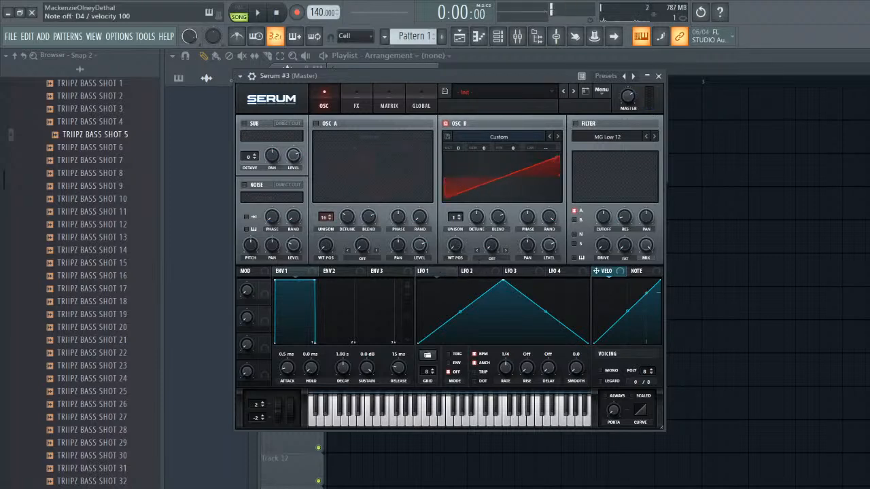
{"action": "left_click", "coordinate": [555, 158]}
{"action": "left_click", "coordinate": [320, 188]}
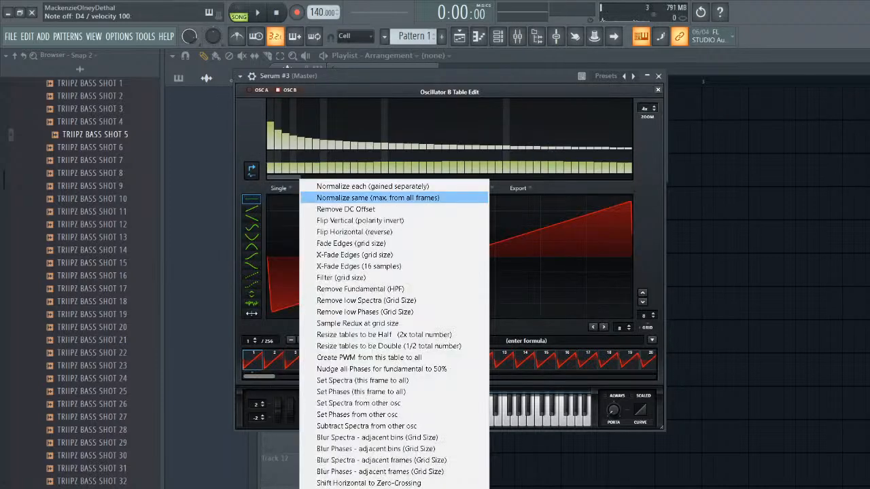
{"action": "left_click", "coordinate": [377, 198]}
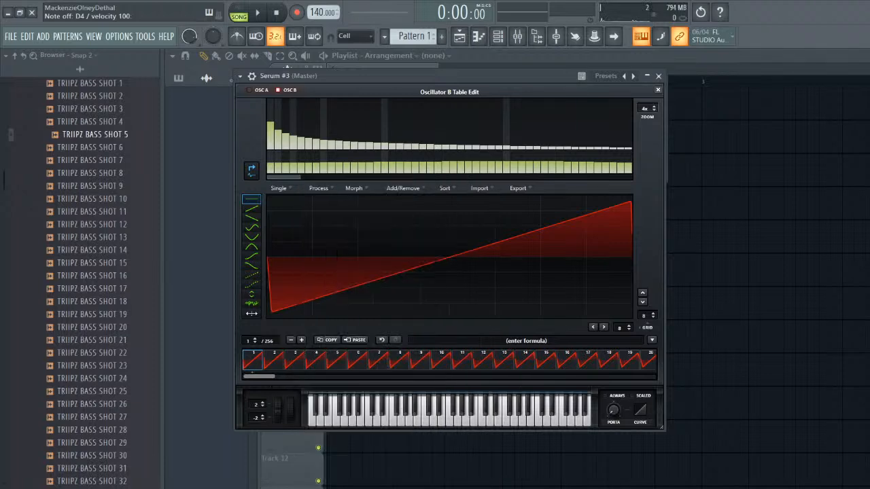
{"action": "left_click", "coordinate": [658, 89]}
- Show OSC B's wavetable in 3D and set the oscillator to 16 unison voices with 0 % random phase
{"action": "left_click_drag", "start_coordinate": [454, 245], "coordinate": [454, 184]}
{"action": "left_click", "coordinate": [492, 178]}
{"action": "key", "text": "x"}
{"action": "left_click_drag", "start_coordinate": [548, 217], "coordinate": [548, 262]}
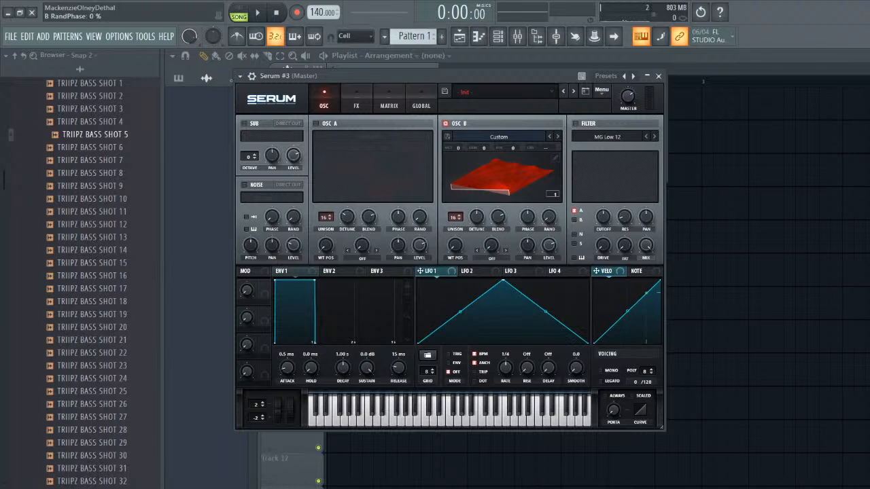
- Shape LFO 1 as a falling ramp in ENV mode at 2 bar, modulating OSC B's wavetable position and detune, and audition it
{"action": "left_click_drag", "start_coordinate": [503, 280], "coordinate": [417, 280]}
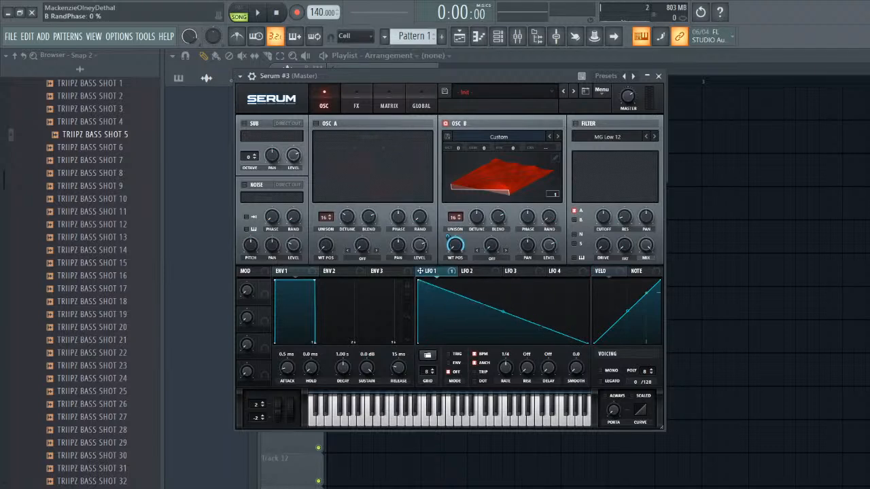
{"action": "left_click_drag", "start_coordinate": [505, 368], "coordinate": [504, 388]}
{"action": "key", "text": "x"}
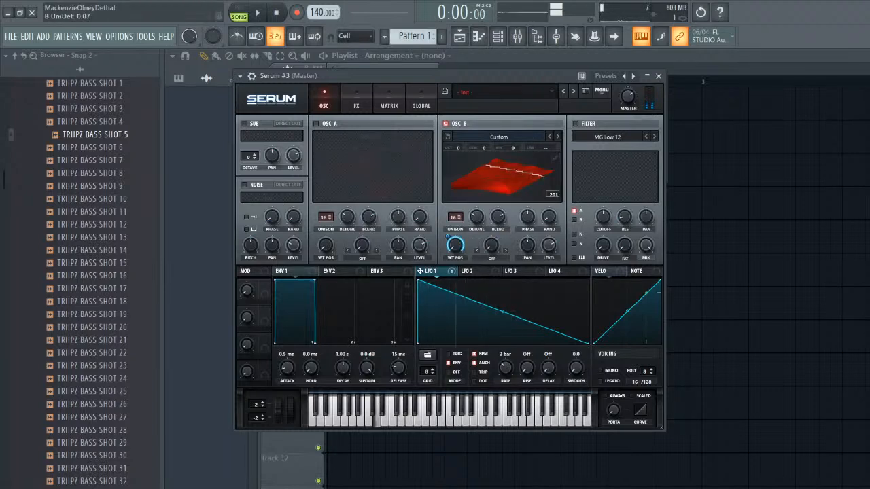
{"action": "left_click_drag", "start_coordinate": [429, 271], "coordinate": [477, 233]}
{"action": "key", "text": "x"}
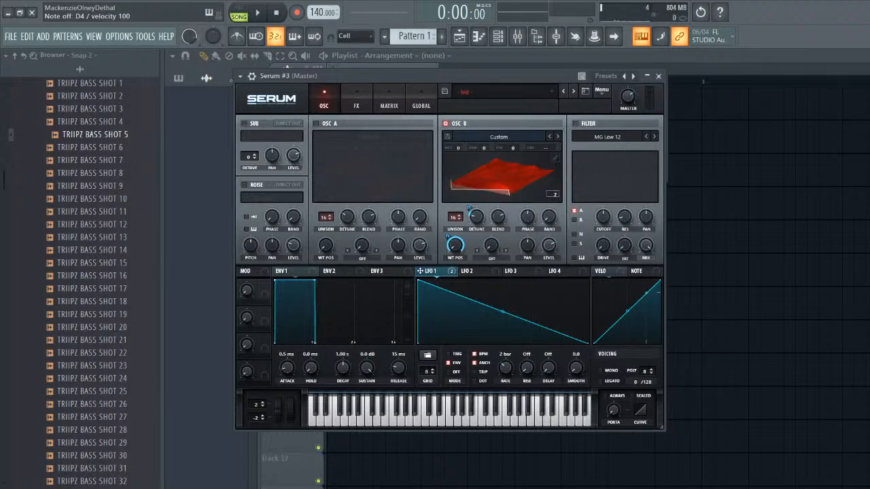
- Resample the patch to OSC A, switch OSC B off, and show OSC A's wavetable in 3D
{"action": "left_click", "coordinate": [601, 90]}
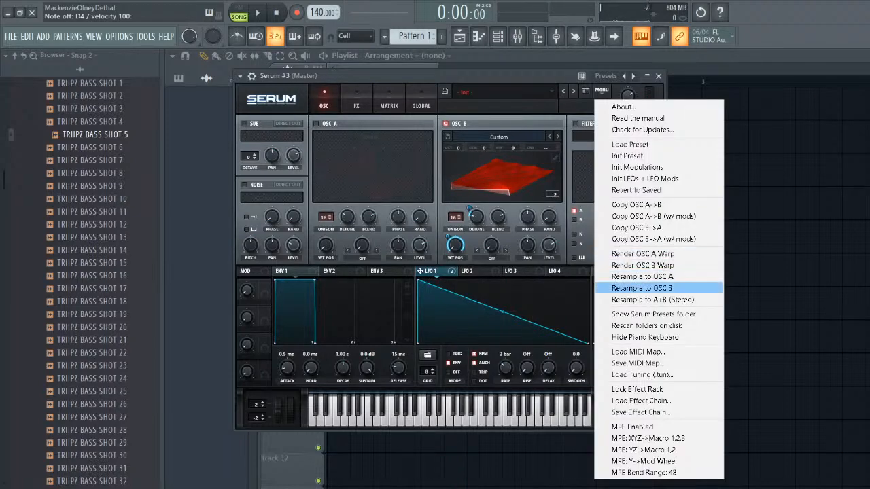
{"action": "left_click", "coordinate": [642, 276]}
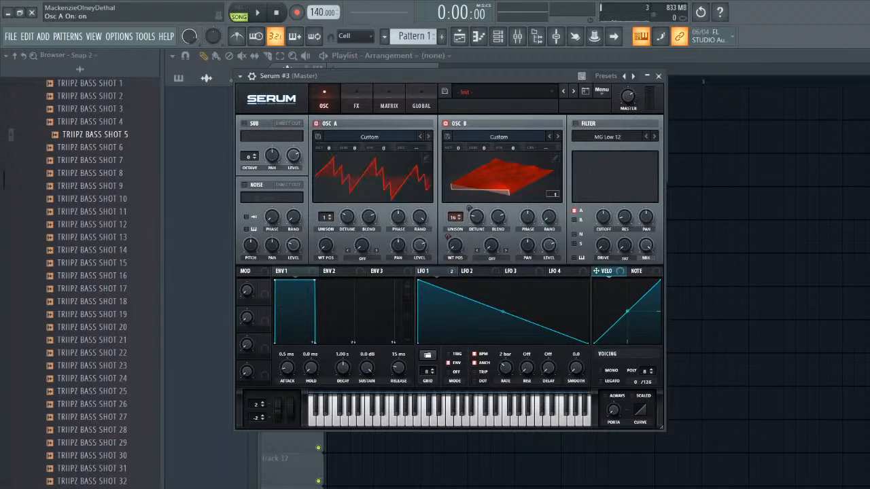
{"action": "left_click", "coordinate": [446, 123]}
{"action": "left_click", "coordinate": [382, 178]}
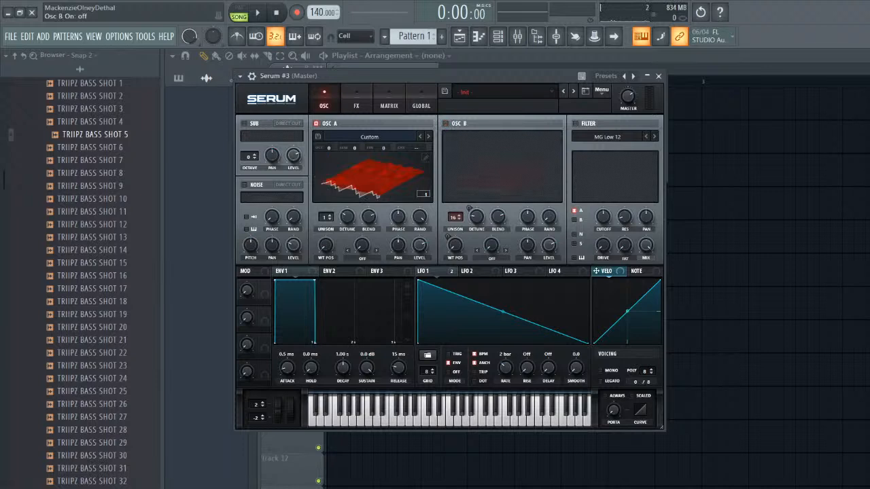
- Sweep OSC A's wavetable position and audition the first frames of the resampled table in the wavetable editor
{"action": "left_click_drag", "start_coordinate": [325, 246], "coordinate": [326, 184]}
{"action": "left_click_drag", "start_coordinate": [326, 245], "coordinate": [325, 292]}
{"action": "left_click", "coordinate": [426, 157]}
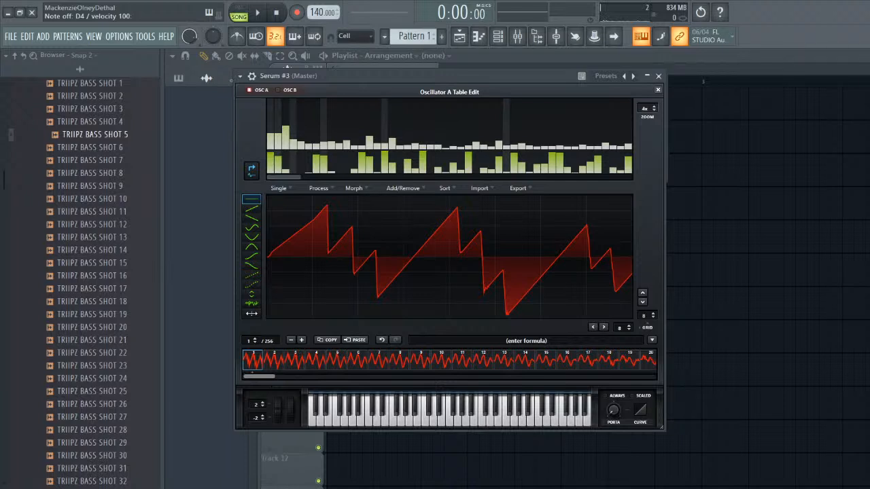
{"action": "key", "text": "x"}
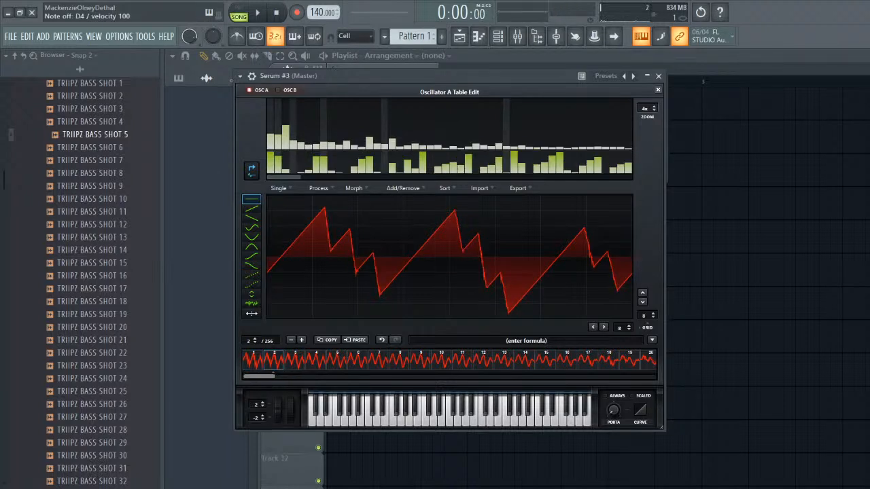
{"action": "key", "text": "x"}
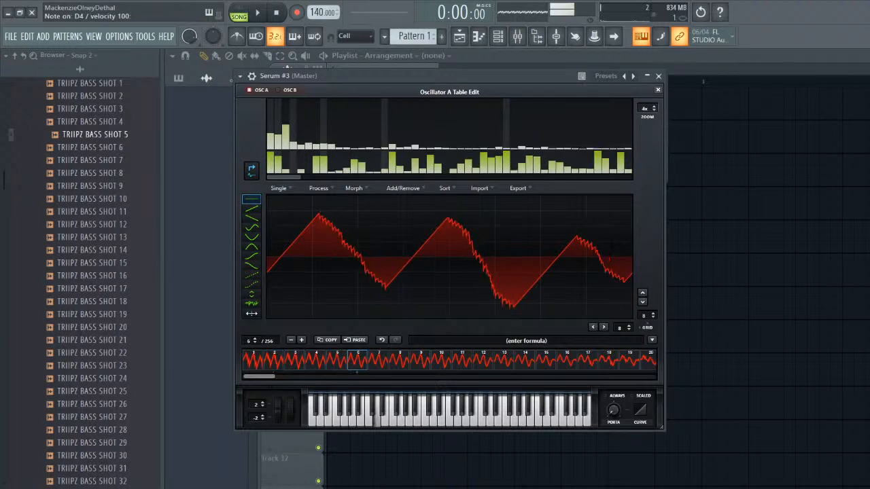
{"action": "key", "text": "x"}
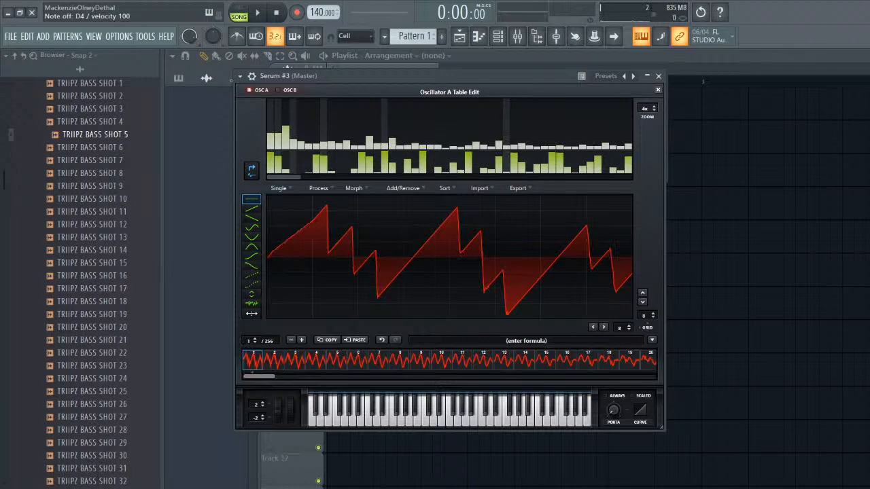
- Remove the first frame from OSC A's wavetable, normalize each frame separately, and close the editor
{"action": "left_click", "coordinate": [403, 188]}
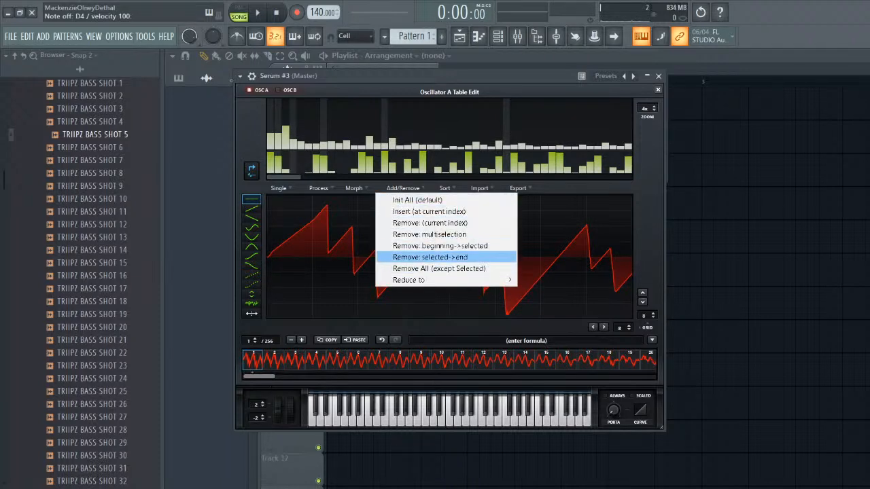
{"action": "left_click", "coordinate": [430, 223]}
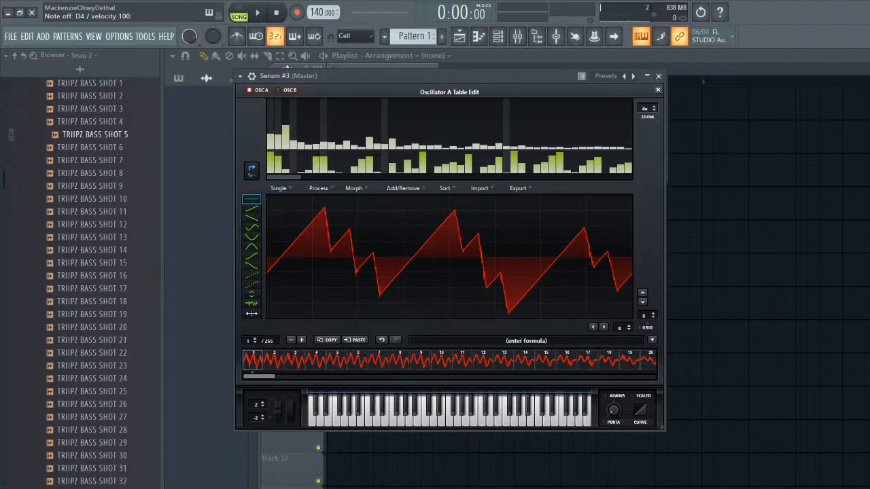
{"action": "left_click", "coordinate": [318, 189]}
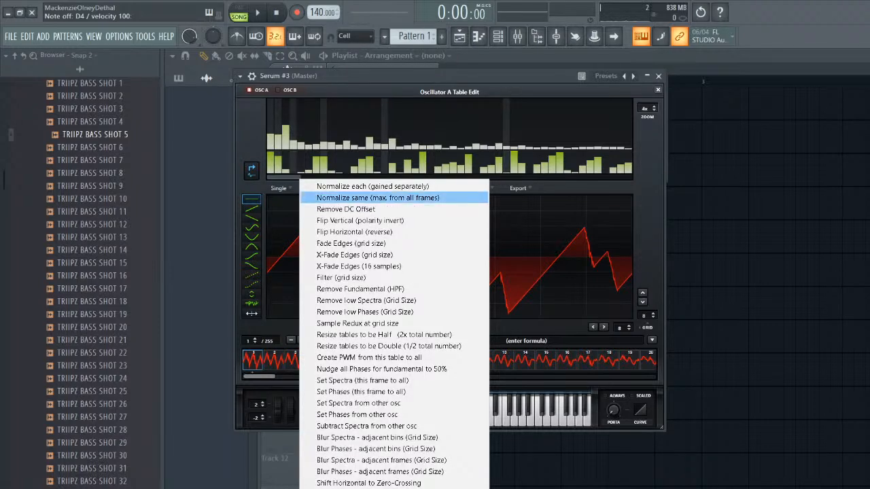
{"action": "left_click", "coordinate": [372, 186]}
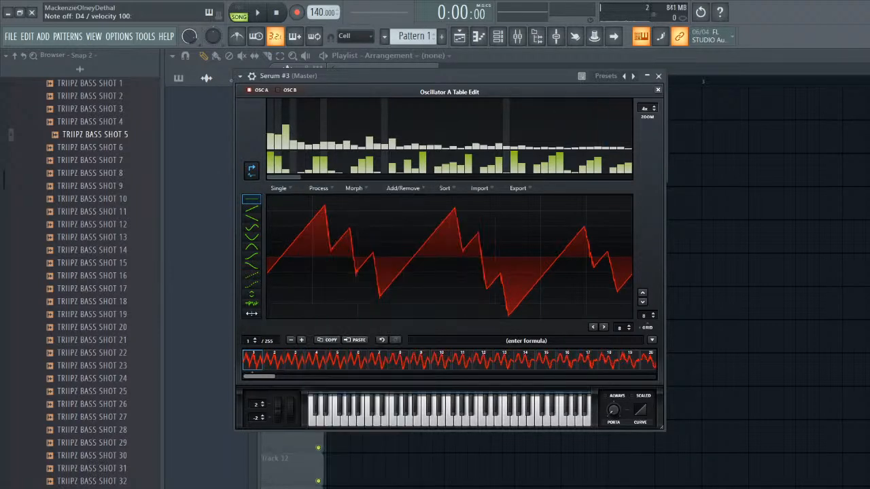
{"action": "left_click", "coordinate": [658, 89]}
- Lower OSC A to octave -2 and set its wavetable position to 147, then audition it
{"action": "left_click_drag", "start_coordinate": [326, 245], "coordinate": [325, 292]}
{"action": "left_click_drag", "start_coordinate": [329, 148], "coordinate": [329, 166]}
{"action": "left_click_drag", "start_coordinate": [325, 246], "coordinate": [325, 228]}
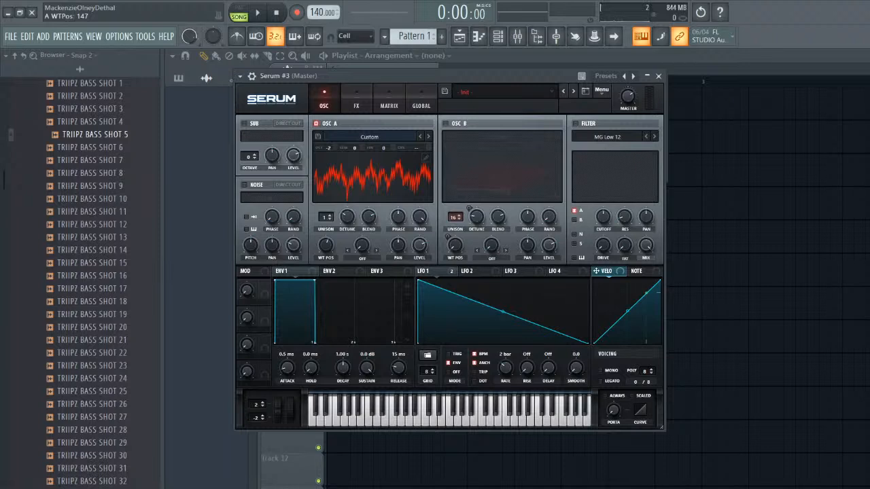
{"action": "key", "text": "x"}
- Set LFO 1 to TRIG mode at a 1/4 rate with its peak about a third into the cycle
{"action": "left_click_drag", "start_coordinate": [505, 367], "coordinate": [506, 363]}
{"action": "left_click_drag", "start_coordinate": [417, 280], "coordinate": [478, 280]}
- Remove LFO 1's modulation from OSC B, reset it to one unison voice, and enable OSC B at 0 % level
{"action": "right_click", "coordinate": [453, 242]}
{"action": "left_click", "coordinate": [479, 287]}
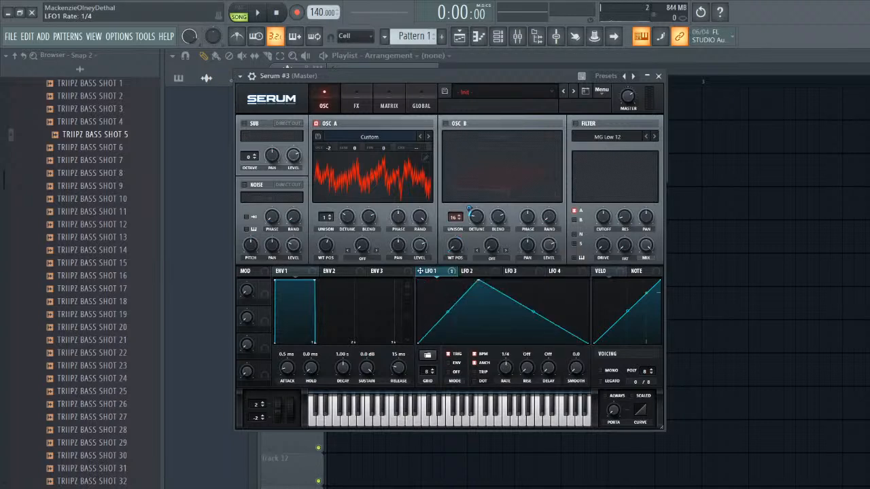
{"action": "right_click", "coordinate": [476, 212]}
{"action": "left_click", "coordinate": [513, 257]}
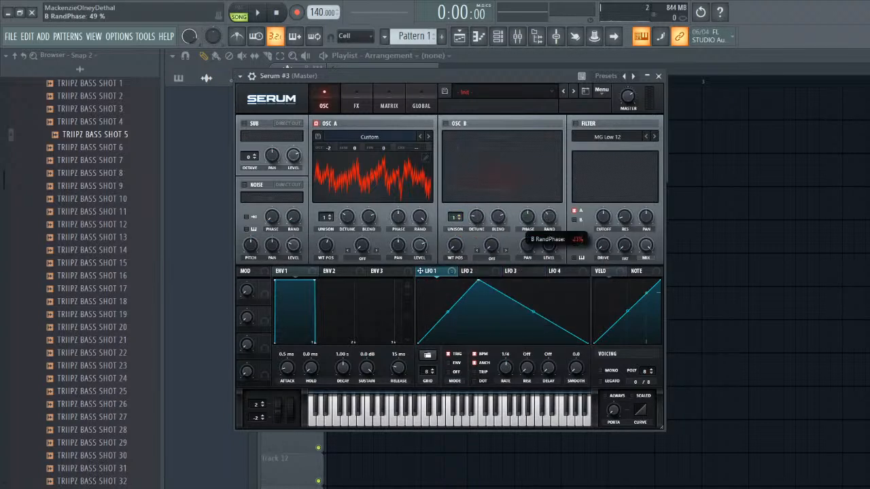
{"action": "left_click", "coordinate": [444, 123]}
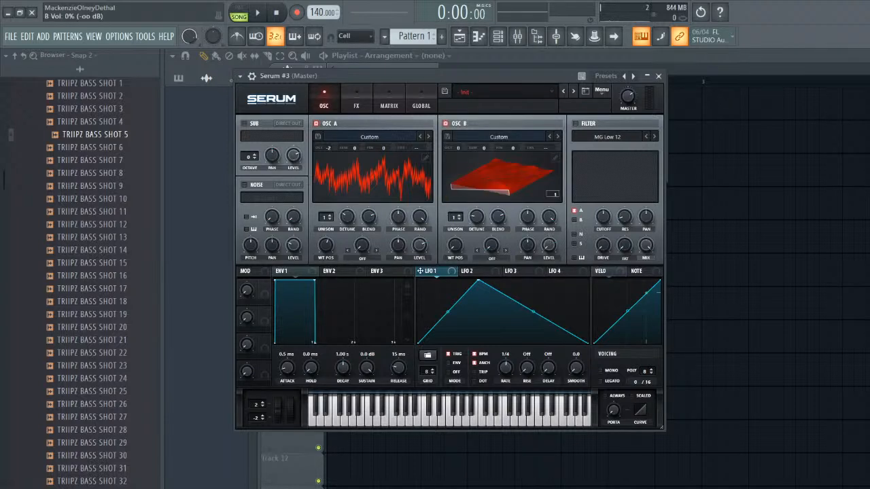
- Modulate OSC A's wavetable position with LFO 1 and tune the base position while auditioning
{"action": "left_click_drag", "start_coordinate": [421, 271], "coordinate": [326, 251]}
{"action": "key", "text": "x"}
{"action": "key", "text": "x"}
{"action": "key", "text": "x"}
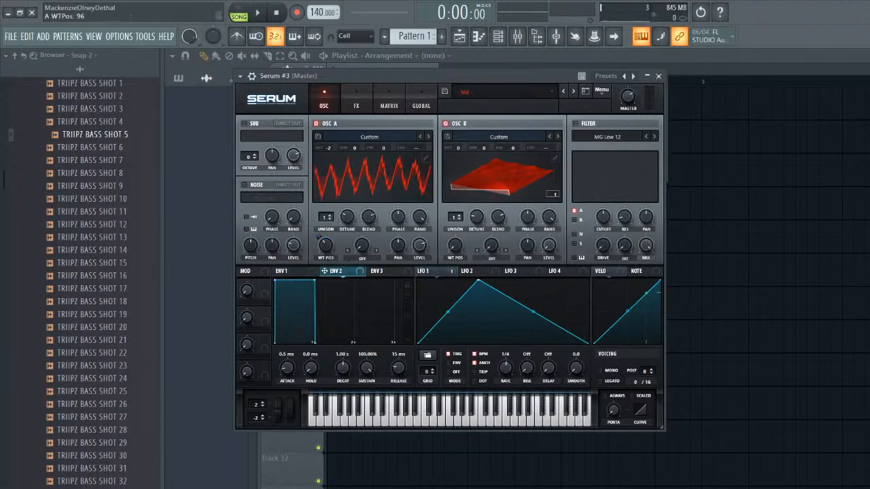
{"action": "left_click", "coordinate": [432, 271]}
{"action": "key", "text": "x"}
{"action": "mouse_move", "coordinate": [325, 245]}
{"action": "left_mouse_down"}
{"action": "mouse_move", "coordinate": [318, 243]}
{"action": "mouse_move", "coordinate": [326, 237]}
{"action": "left_mouse_up"}
{"action": "key", "text": "x"}
{"action": "key", "text": "x"}
- Set OSC A's level to 0 % and modulate it with LFO 1 by a large amount
{"action": "left_click_drag", "start_coordinate": [430, 271], "coordinate": [419, 292]}
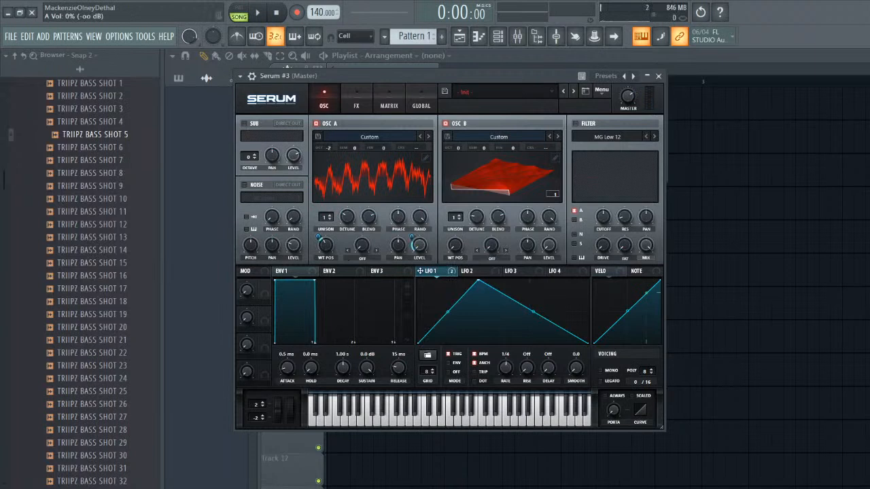
{"action": "left_click_drag", "start_coordinate": [411, 237], "coordinate": [411, 217]}
{"action": "key", "text": "x"}
- Set OSC A's wavetable position to 145 and compare octave 0 with octave -2, keeping -2
{"action": "mouse_move", "coordinate": [325, 245]}
{"action": "left_mouse_down"}
{"action": "mouse_move", "coordinate": [318, 234]}
{"action": "mouse_move", "coordinate": [325, 242]}
{"action": "left_mouse_up"}
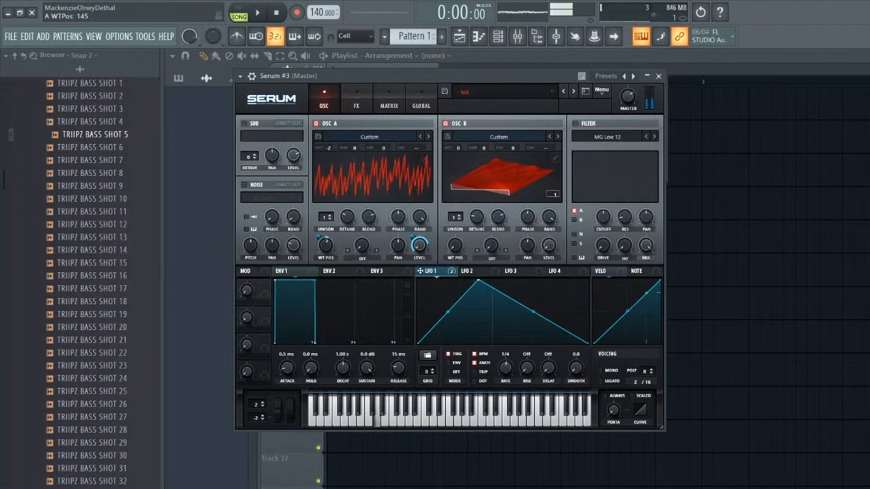
{"action": "mouse_move", "coordinate": [329, 147]}
{"action": "left_mouse_down"}
{"action": "mouse_move", "coordinate": [328, 139]}
{"action": "mouse_move", "coordinate": [328, 160]}
{"action": "left_mouse_up"}
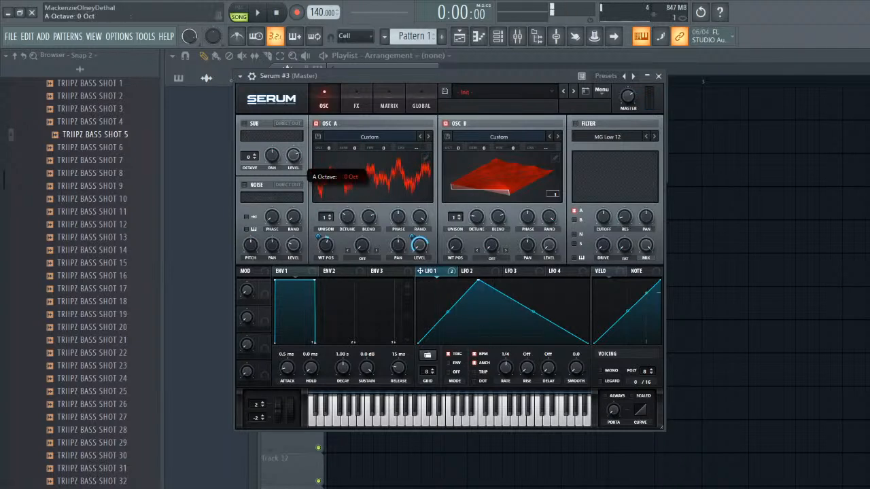
{"action": "key", "text": "x"}
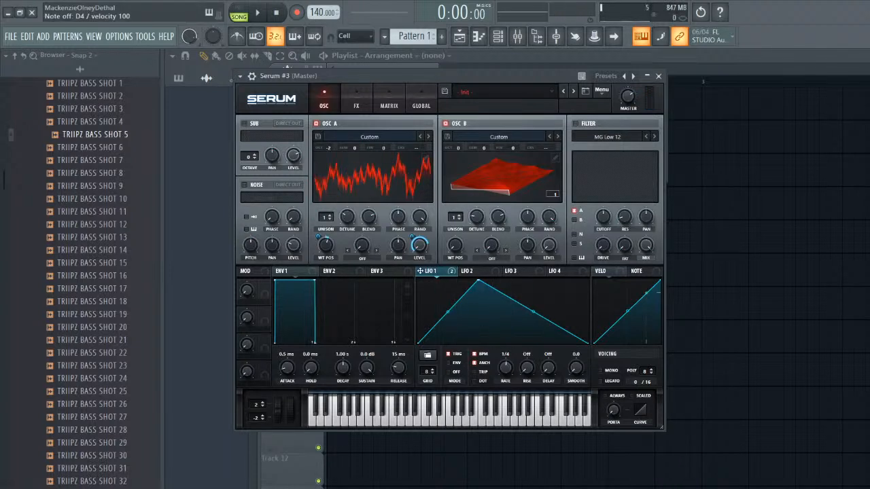
- Set OSC A's warp to FM (from B) at about 33 % and modulate OSC B's wavetable position with LFO 1
{"action": "left_click", "coordinate": [362, 258]}
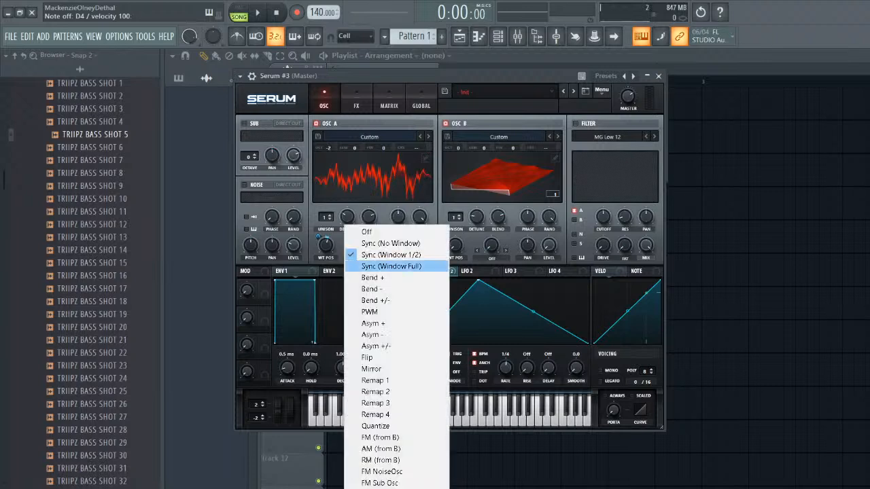
{"action": "left_click", "coordinate": [369, 437]}
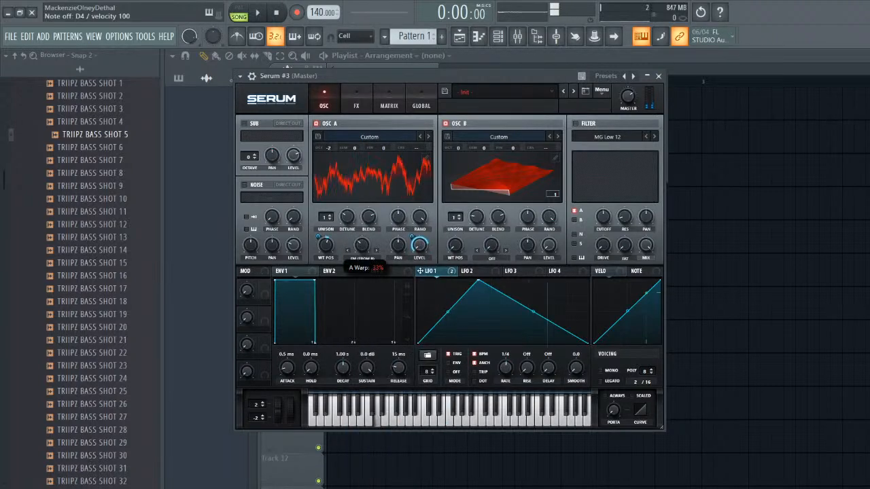
{"action": "mouse_move", "coordinate": [455, 245]}
{"action": "left_mouse_down"}
{"action": "mouse_move", "coordinate": [455, 211]}
{"action": "mouse_move", "coordinate": [447, 265]}
{"action": "mouse_move", "coordinate": [456, 227]}
{"action": "mouse_move", "coordinate": [447, 258]}
{"action": "mouse_move", "coordinate": [447, 246]}
{"action": "left_mouse_up"}
{"action": "key", "text": "x"}
{"action": "key", "text": "x"}
- Raise OSC B to octave +3 and adjust OSC A's FM amount while auditioning
{"action": "left_click_drag", "start_coordinate": [457, 147], "coordinate": [457, 136]}
{"action": "key", "text": "x"}
{"action": "key", "text": "x"}
{"action": "key", "text": "x"}
{"action": "key", "text": "x"}
{"action": "key", "text": "x"}
{"action": "left_click_drag", "start_coordinate": [362, 245], "coordinate": [362, 252]}
{"action": "key", "text": "x"}
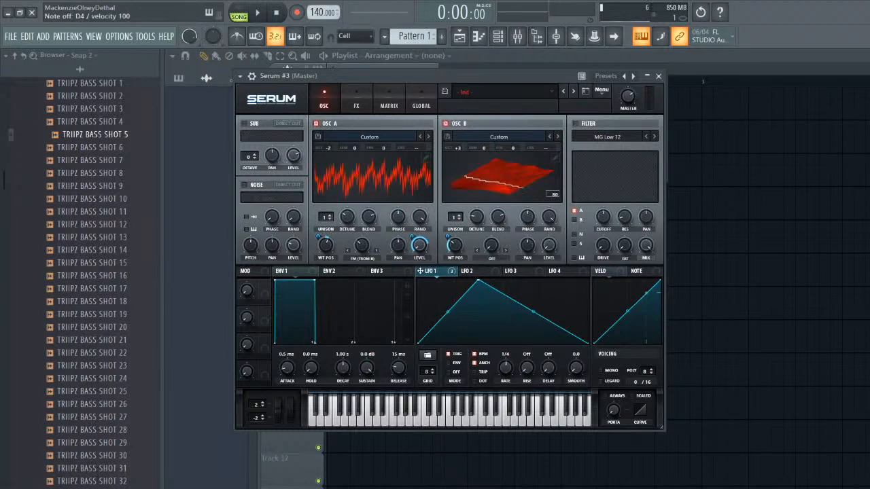
- Modulate OSC A's FM warp with LFO 1, set the base warp to about 30 %, and audition the bass
{"action": "left_click_drag", "start_coordinate": [430, 271], "coordinate": [362, 249]}
{"action": "key", "text": "x"}
{"action": "key", "text": "x"}
{"action": "key", "text": "x"}
{"action": "key", "text": "x"}
{"action": "key", "text": "x"}
{"action": "key", "text": "x"}
{"action": "key", "text": "x"}
{"action": "key", "text": "x"}
{"action": "key", "text": "x"}
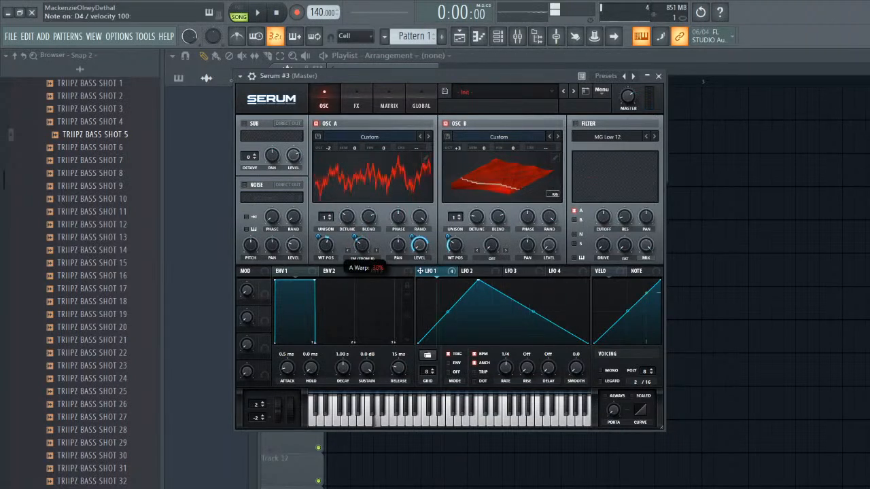
{"action": "key", "text": "x"}
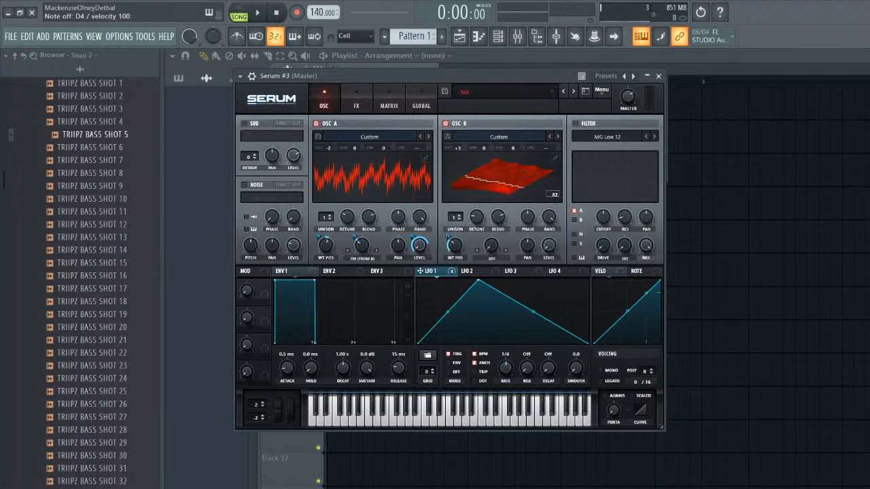
{"action": "key", "text": "x"}
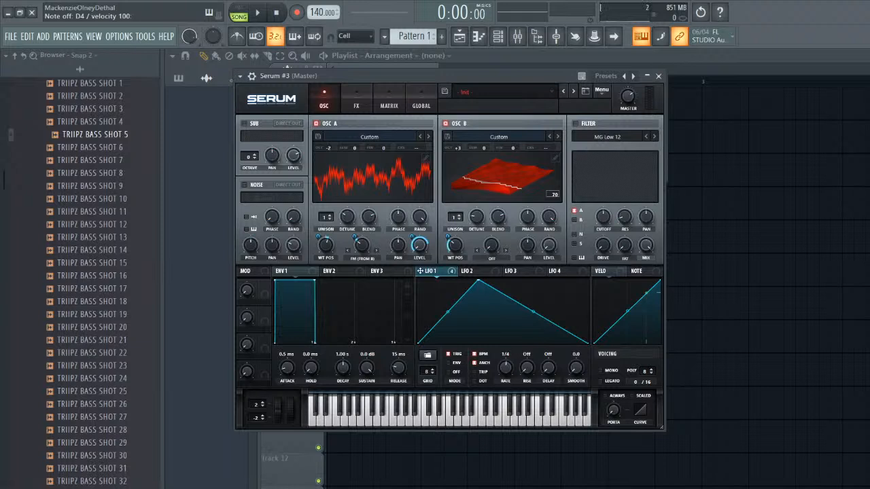
{"action": "key", "text": "x"}
{"action": "key", "text": "x"}
{"action": "key", "text": "x"}
{"action": "key", "text": "x"}
- Lower OSC B to octave +1 and readjust OSC A's FM warp while auditioning
{"action": "left_click_drag", "start_coordinate": [457, 147], "coordinate": [458, 161]}
{"action": "key", "text": "x"}
{"action": "key", "text": "x"}
{"action": "left_click_drag", "start_coordinate": [361, 245], "coordinate": [355, 233]}
{"action": "key", "text": "x"}
{"action": "key", "text": "x"}
{"action": "key", "text": "x"}
{"action": "key", "text": "x"}
- Show the wavetables of both oscillators in 3D and fine-tune OSC A's FM warp amount
{"action": "left_click", "coordinate": [381, 177]}
{"action": "left_click", "coordinate": [496, 176]}
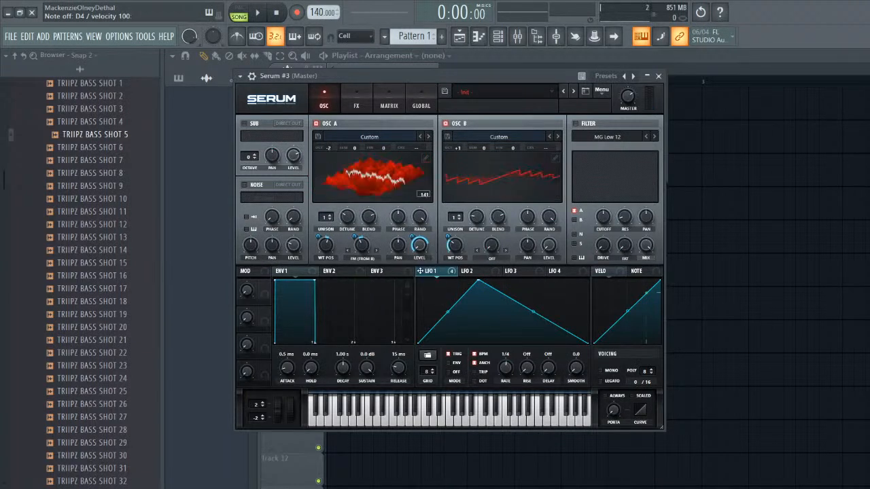
{"action": "left_click", "coordinate": [499, 176]}
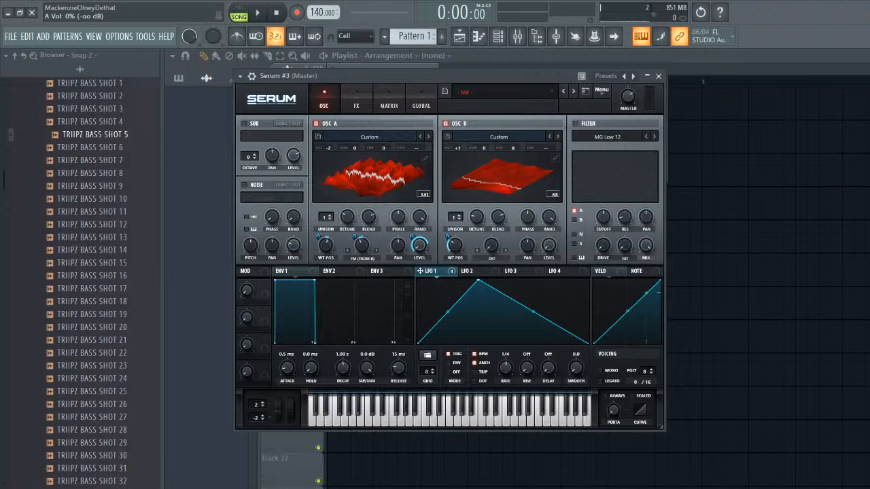
{"action": "mouse_move", "coordinate": [361, 245]}
{"action": "left_mouse_down"}
{"action": "mouse_move", "coordinate": [362, 234]}
{"action": "mouse_move", "coordinate": [361, 249]}
{"action": "left_mouse_up"}
- Reshape LFO 1 into a short curved bump with an early peak, and lower OSC B to octave -2
{"action": "left_click_drag", "start_coordinate": [478, 280], "coordinate": [418, 279]}
{"action": "double_click", "coordinate": [456, 306]}
{"action": "left_click_drag", "start_coordinate": [456, 306], "coordinate": [494, 344]}
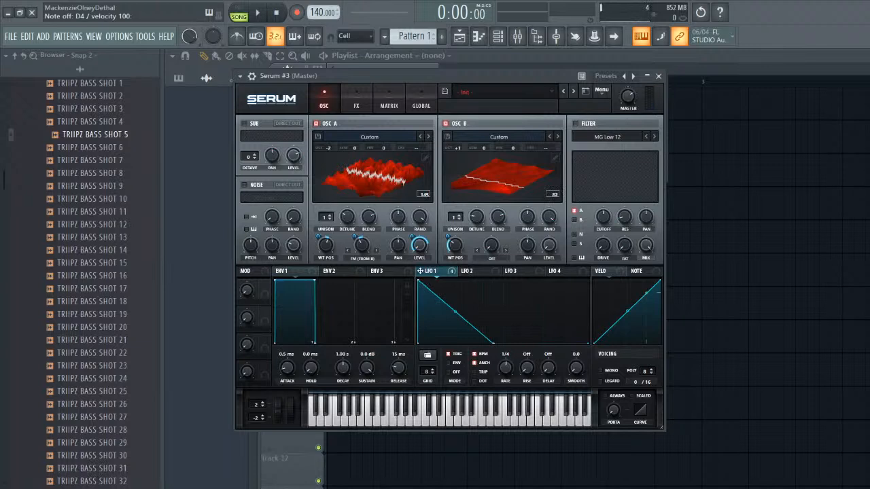
{"action": "left_click_drag", "start_coordinate": [417, 280], "coordinate": [439, 280]}
{"action": "left_click_drag", "start_coordinate": [466, 311], "coordinate": [428, 297]}
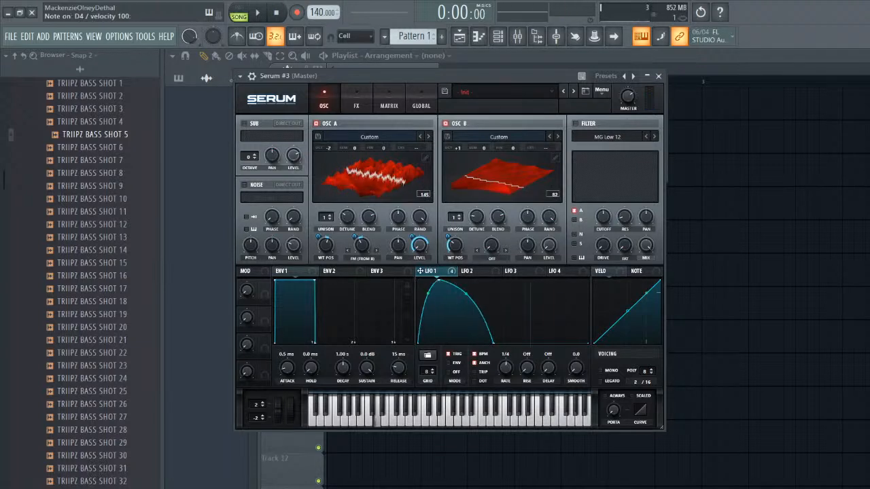
{"action": "left_click_drag", "start_coordinate": [457, 148], "coordinate": [456, 170]}
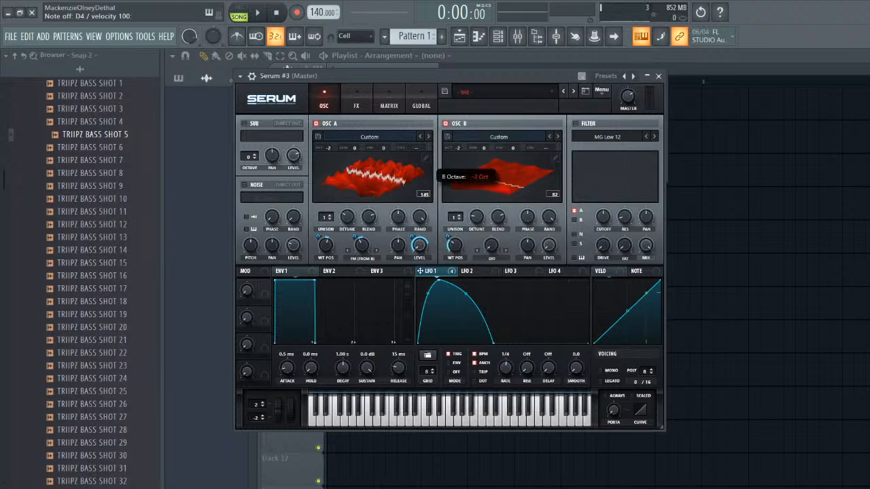
- Stretch LFO 1's fall to the end of the cycle with a fuller curve and slow its rate to 1/2
{"action": "left_click_drag", "start_coordinate": [494, 343], "coordinate": [589, 343]}
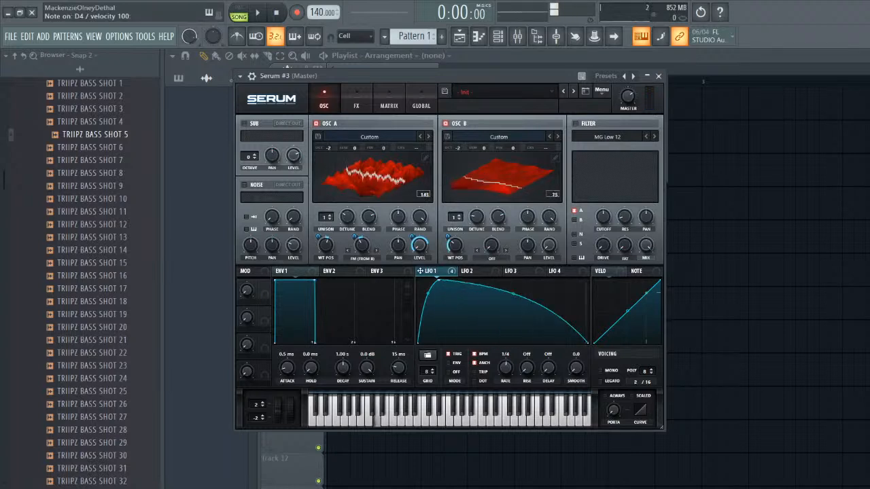
{"action": "left_click_drag", "start_coordinate": [514, 294], "coordinate": [514, 285]}
{"action": "left_click_drag", "start_coordinate": [506, 368], "coordinate": [505, 375]}
{"action": "key", "text": "x"}
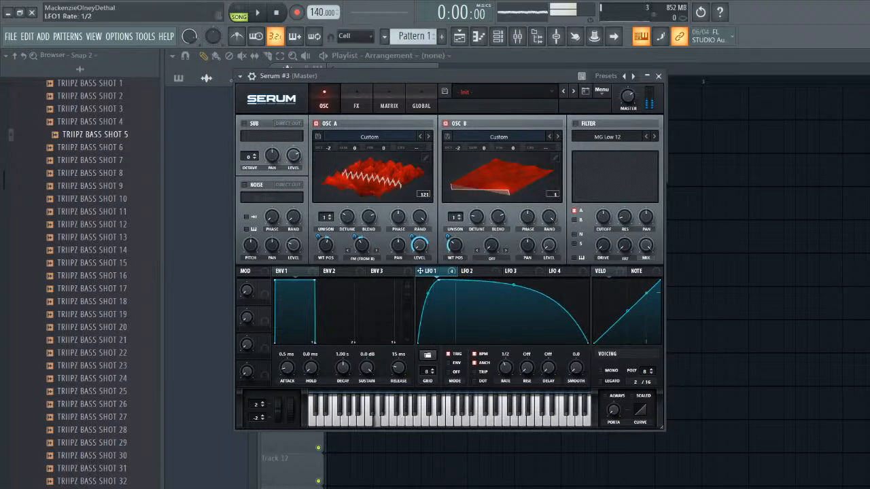
- Add a full-height point late in LFO 1 to hold a plateau, lengthen its curved rise, and audition it
{"action": "double_click", "coordinate": [559, 280]}
{"action": "key", "text": "x"}
{"action": "key", "text": "x"}
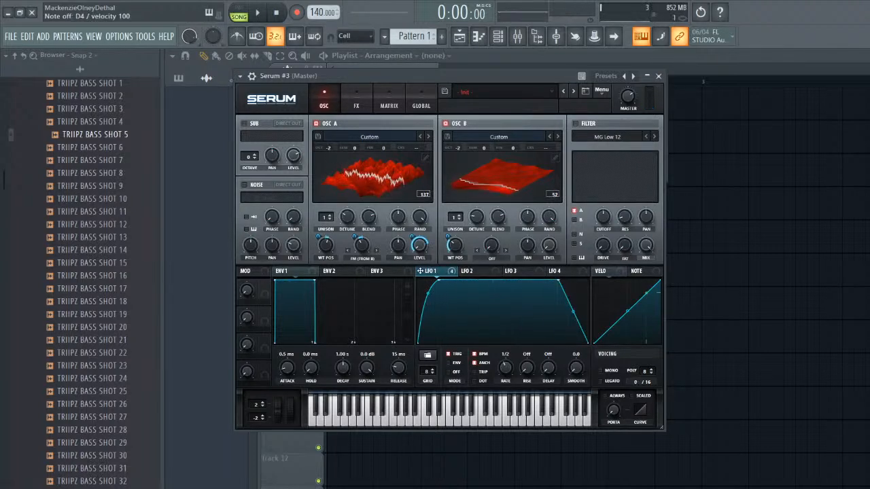
{"action": "left_click_drag", "start_coordinate": [438, 279], "coordinate": [463, 280]}
{"action": "key", "text": "x"}
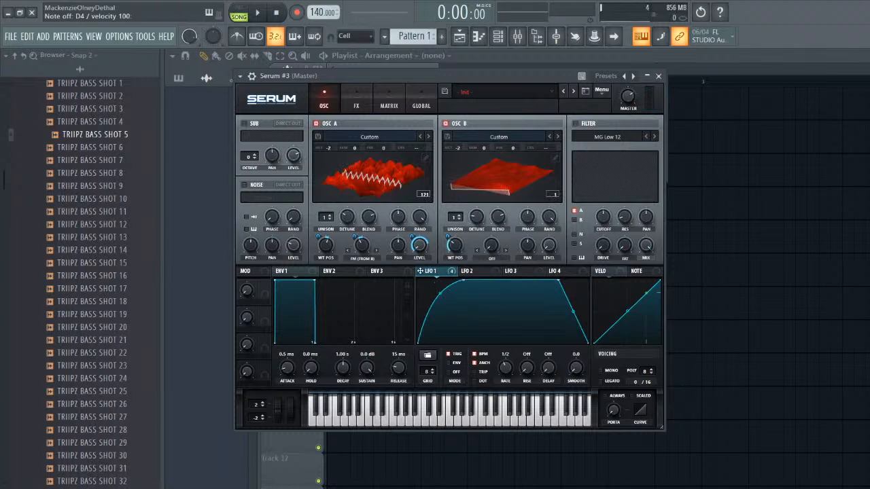
{"action": "key", "text": "x"}
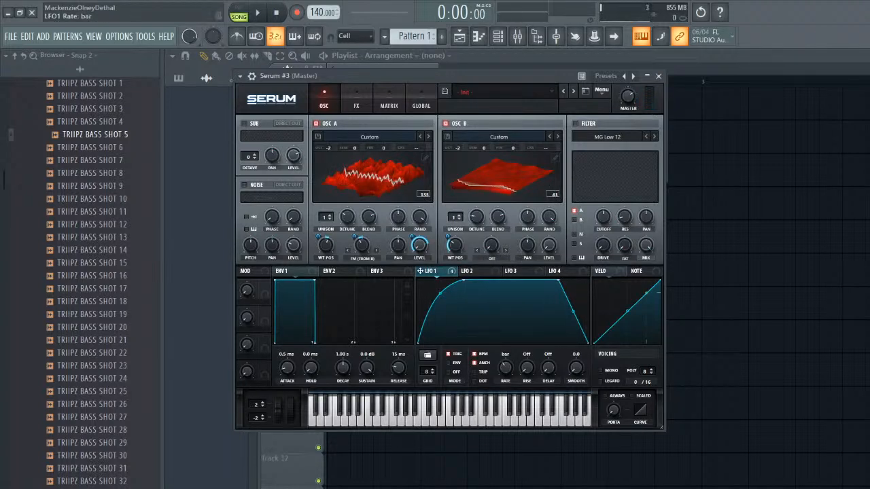
- Enable the filter as a Ring Mod and set up a small LFO 1 modulation on its cutoff
{"action": "left_click", "coordinate": [575, 123]}
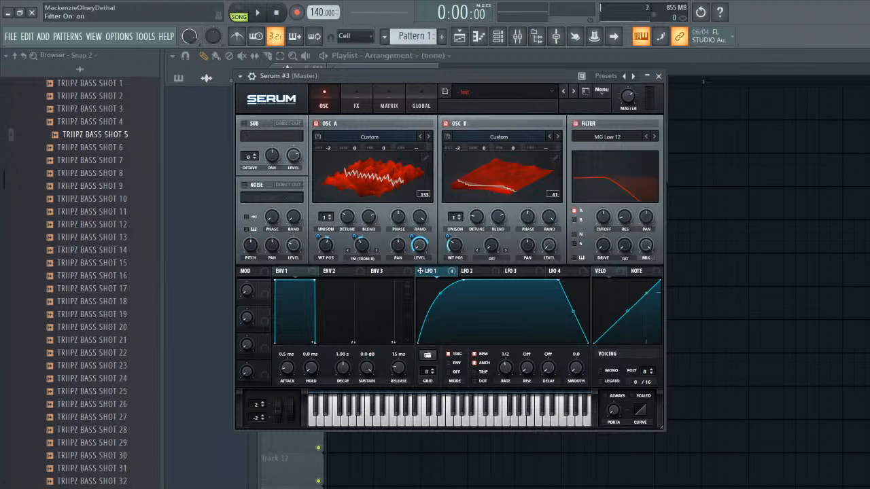
{"action": "left_click", "coordinate": [607, 137]}
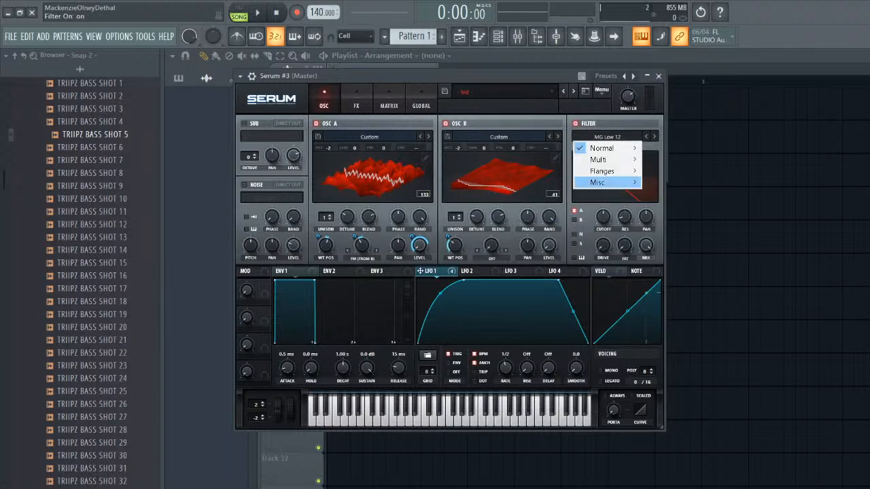
{"action": "mouse_move", "coordinate": [612, 182]}
{"action": "left_click", "coordinate": [686, 239]}
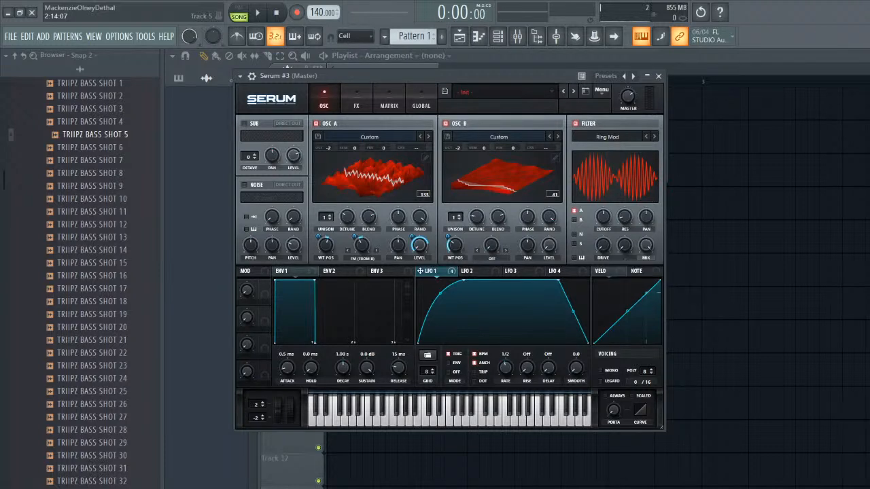
{"action": "mouse_move", "coordinate": [603, 218]}
{"action": "left_mouse_down"}
{"action": "mouse_move", "coordinate": [603, 198]}
{"action": "mouse_move", "coordinate": [603, 216]}
{"action": "left_mouse_up"}
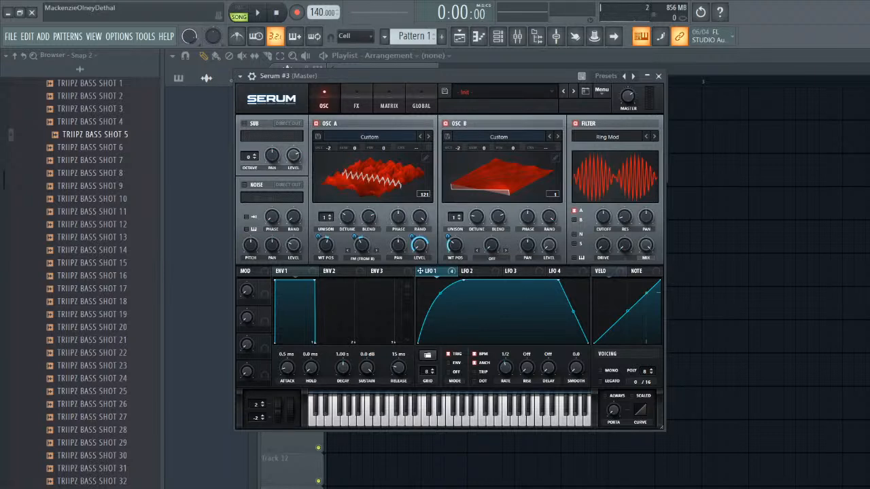
{"action": "mouse_move", "coordinate": [603, 217]}
{"action": "left_mouse_down"}
{"action": "mouse_move", "coordinate": [603, 258]}
{"action": "mouse_move", "coordinate": [603, 203]}
{"action": "mouse_move", "coordinate": [603, 213]}
{"action": "left_mouse_up"}
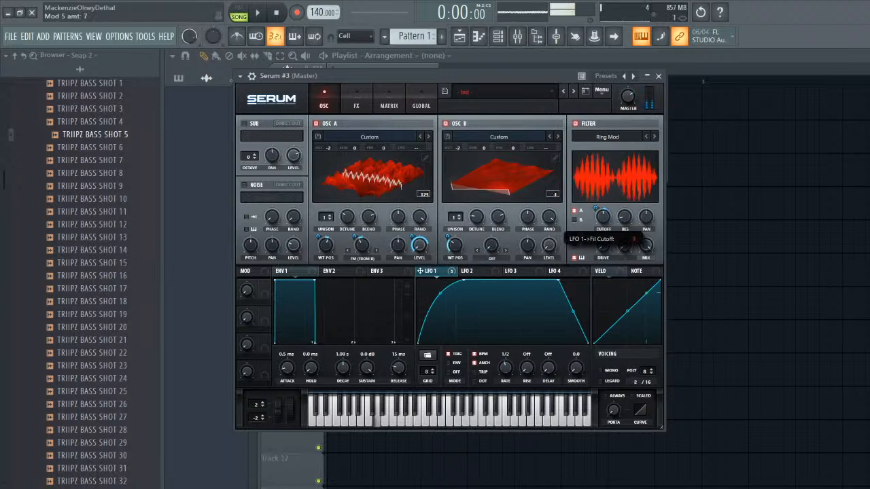
- Reshape LFO 1 into a rounded hump that peaks early and falls to zero just past mid-cycle
{"action": "left_click_drag", "start_coordinate": [559, 280], "coordinate": [472, 279]}
{"action": "double_click", "coordinate": [528, 329]}
{"action": "left_click_drag", "start_coordinate": [528, 330], "coordinate": [530, 343]}
{"action": "left_click_drag", "start_coordinate": [501, 311], "coordinate": [501, 290]}
{"action": "left_click_drag", "start_coordinate": [530, 342], "coordinate": [510, 343]}
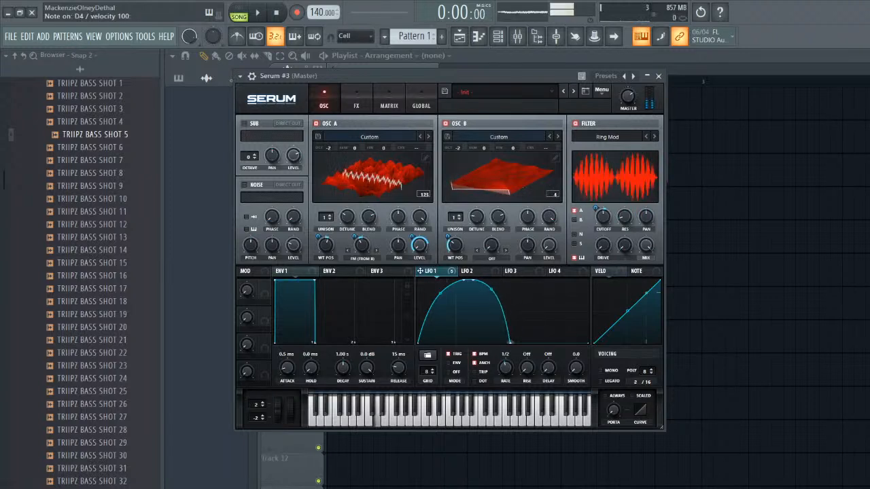
- Add a Tube distortion effect and raise its drive to about 92%
{"action": "left_click", "coordinate": [356, 102]}
{"action": "left_click", "coordinate": [248, 140]}
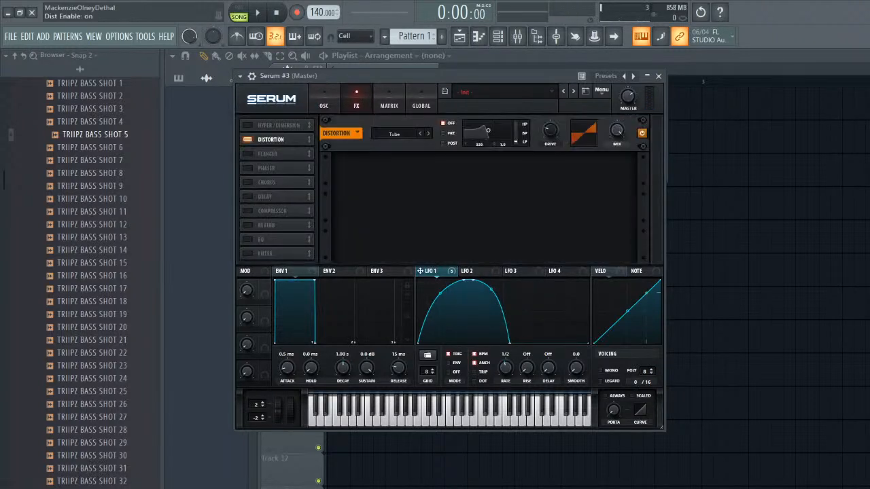
{"action": "key", "text": "x"}
{"action": "left_click_drag", "start_coordinate": [550, 129], "coordinate": [550, 73]}
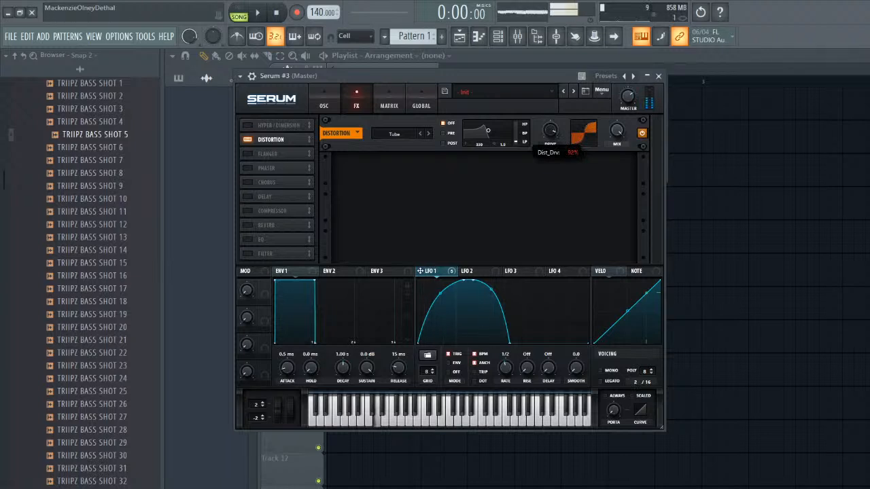
- Add a compressor effect in multiband mode, raise its gain, and audition the bass
{"action": "left_click", "coordinate": [247, 211]}
{"action": "key", "text": "x"}
{"action": "key", "text": "x"}
{"action": "left_click_drag", "start_coordinate": [498, 167], "coordinate": [498, 146]}
{"action": "key", "text": "x"}
- Enable the sub oscillator, lower it to octave -2, and audition it
{"action": "left_click", "coordinate": [324, 99]}
{"action": "left_click", "coordinate": [244, 124]}
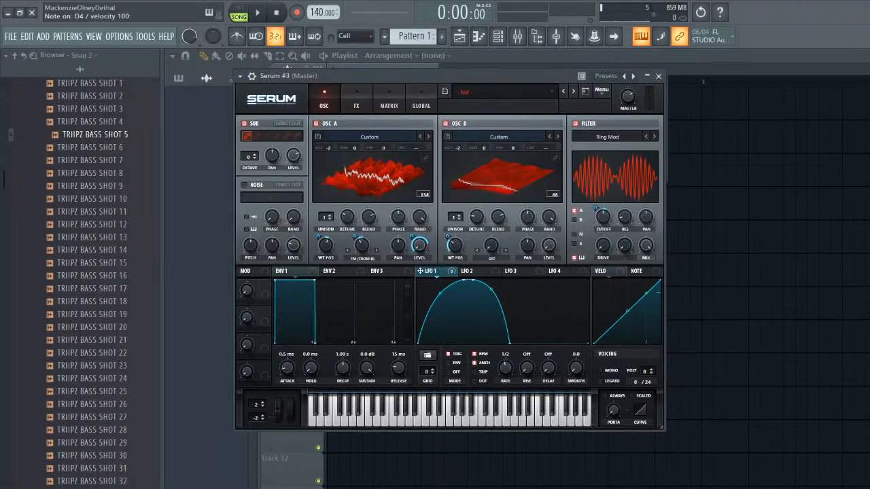
{"action": "key", "text": "x"}
{"action": "left_click_drag", "start_coordinate": [250, 156], "coordinate": [250, 170]}
{"action": "key", "text": "x"}
{"action": "key", "text": "x"}
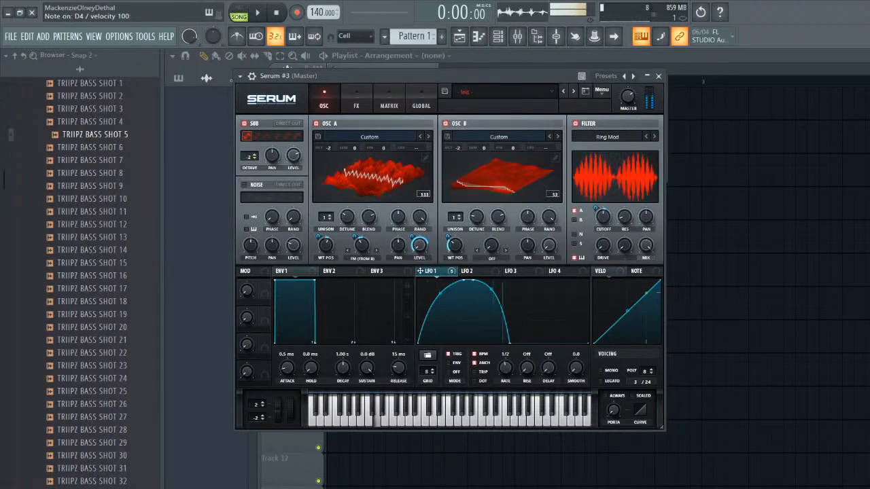
- Assign LFO 1 to the sub oscillator's level, raise that level, and audition the result
{"action": "mouse_move", "coordinate": [426, 271]}
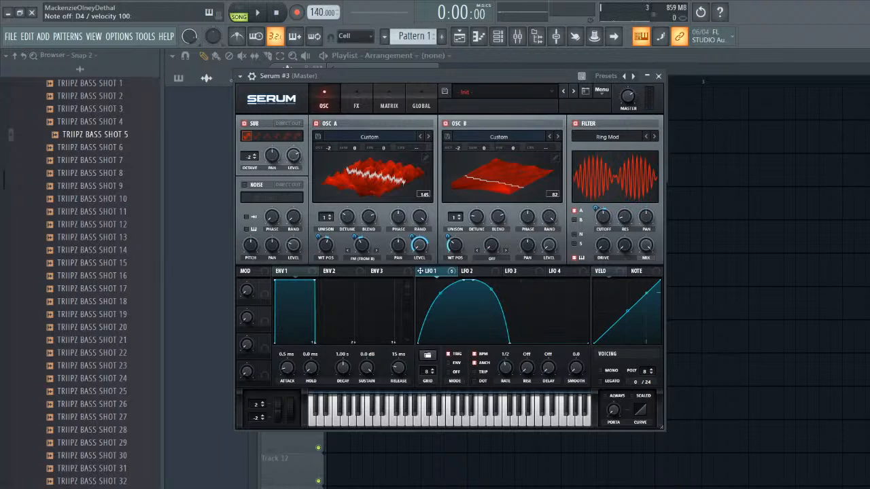
{"action": "left_click_drag", "start_coordinate": [426, 271], "coordinate": [293, 156]}
{"action": "left_click_drag", "start_coordinate": [293, 156], "coordinate": [286, 111]}
{"action": "key", "text": "x"}
{"action": "key", "text": "x"}
- Try the Hyper/Dimension effect on the bass
{"action": "left_click", "coordinate": [356, 100]}
{"action": "left_click", "coordinate": [325, 100]}
{"action": "left_click", "coordinate": [356, 100]}
{"action": "key", "text": "x"}
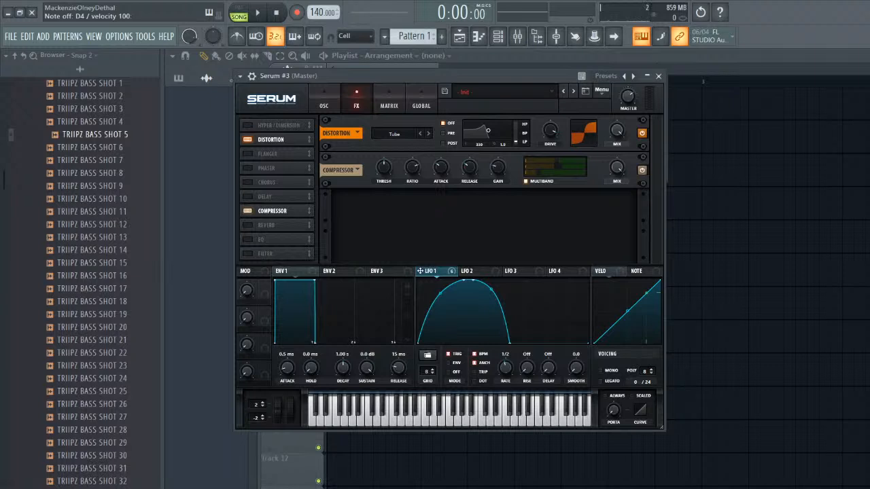
{"action": "left_click", "coordinate": [248, 125]}
{"action": "key", "text": "x"}
{"action": "key", "text": "x"}
{"action": "left_click", "coordinate": [248, 125]}
{"action": "left_click", "coordinate": [248, 125]}
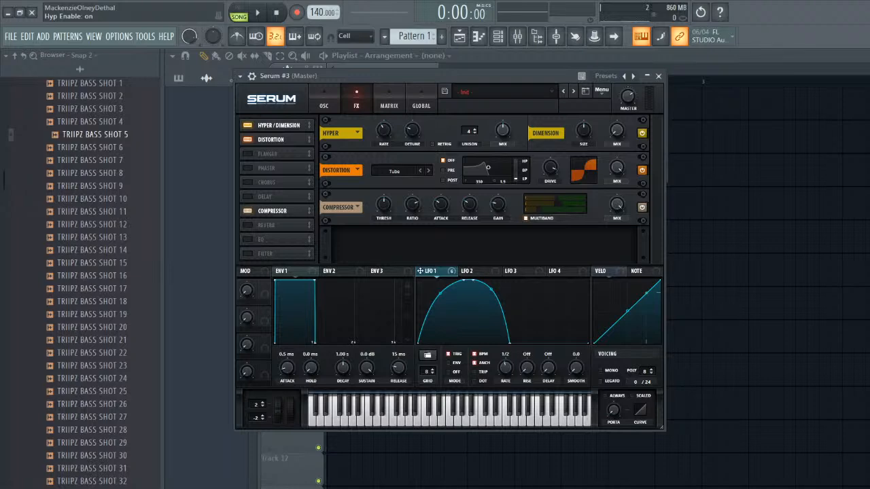
{"action": "left_click", "coordinate": [324, 99]}
{"action": "left_click", "coordinate": [356, 99]}
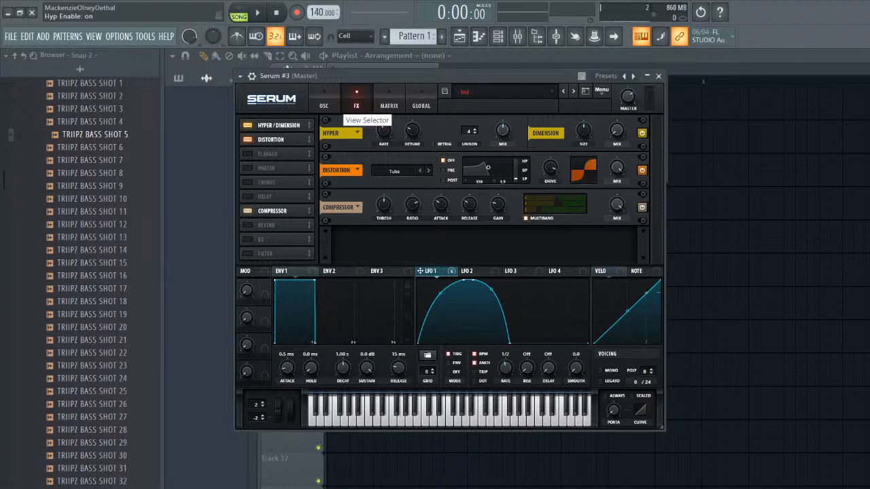
{"action": "left_click", "coordinate": [248, 125]}
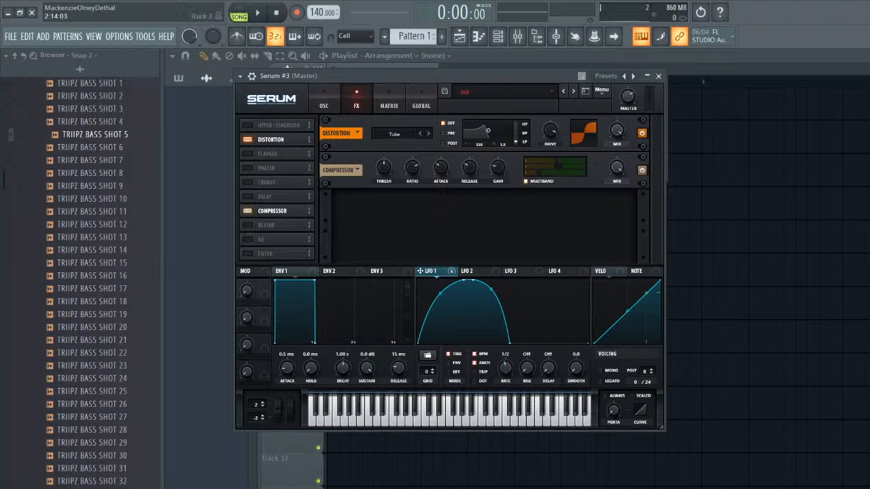
- Audition the bass again with Hyper/Dimension toggled, reviewing both the oscillator and effects settings
{"action": "left_click", "coordinate": [357, 134]}
{"action": "left_click", "coordinate": [357, 134]}
{"action": "key", "text": "x"}
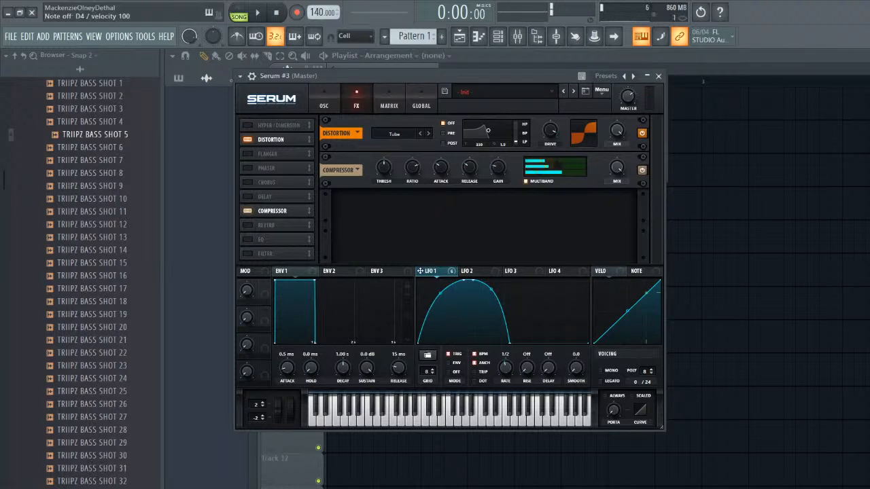
{"action": "left_click", "coordinate": [324, 100]}
{"action": "left_click", "coordinate": [356, 100]}
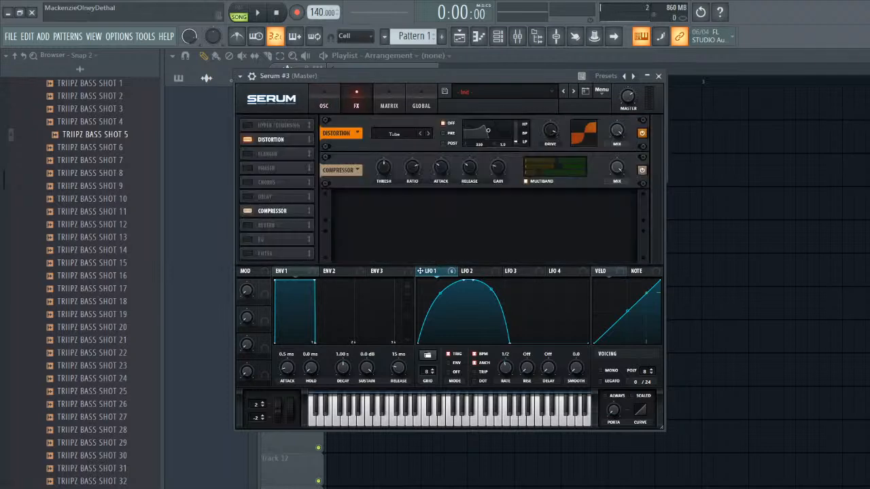
{"action": "left_click", "coordinate": [247, 125]}
{"action": "left_click", "coordinate": [323, 101]}
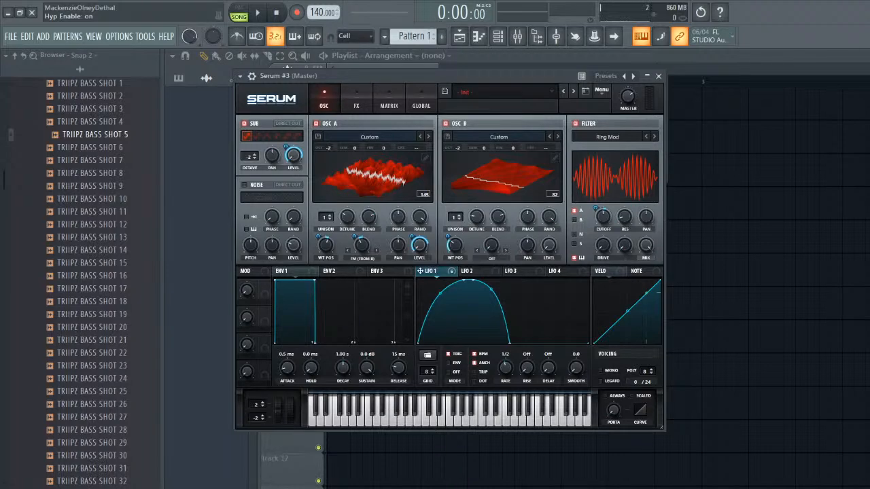
{"action": "key", "text": "x"}
{"action": "key", "text": "x"}
{"action": "left_click", "coordinate": [356, 100]}
{"action": "key", "text": "x"}
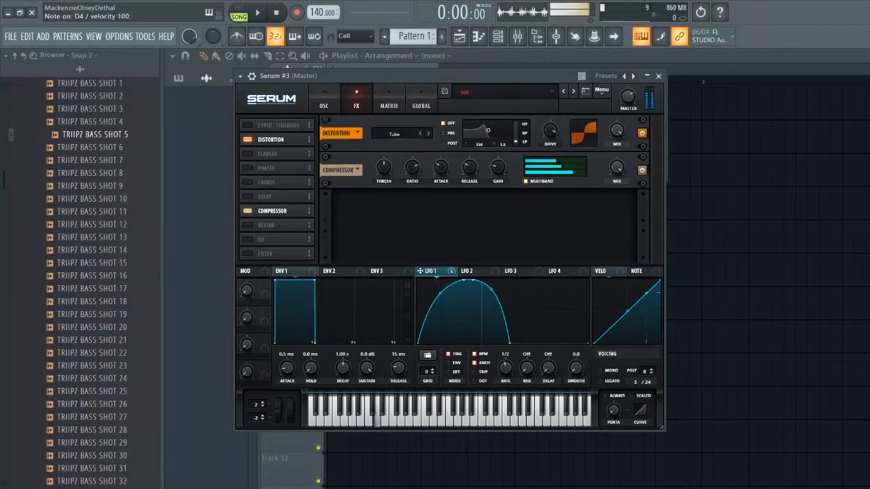
- Audition the bass while checking the Ring Mod filter's cutoff
{"action": "left_click", "coordinate": [323, 101]}
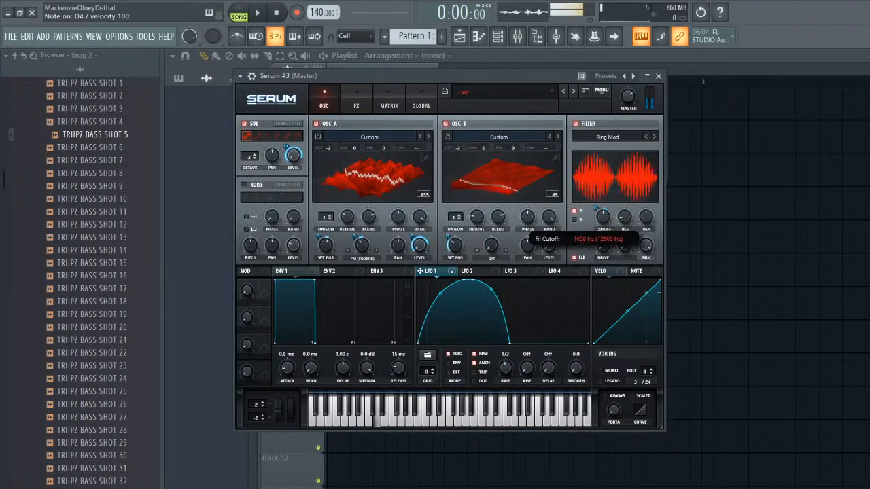
{"action": "key", "text": "x"}
{"action": "key", "text": "x"}
- Add a filter effect at the end of the effects chain and set its type to Combs
{"action": "left_click", "coordinate": [356, 100]}
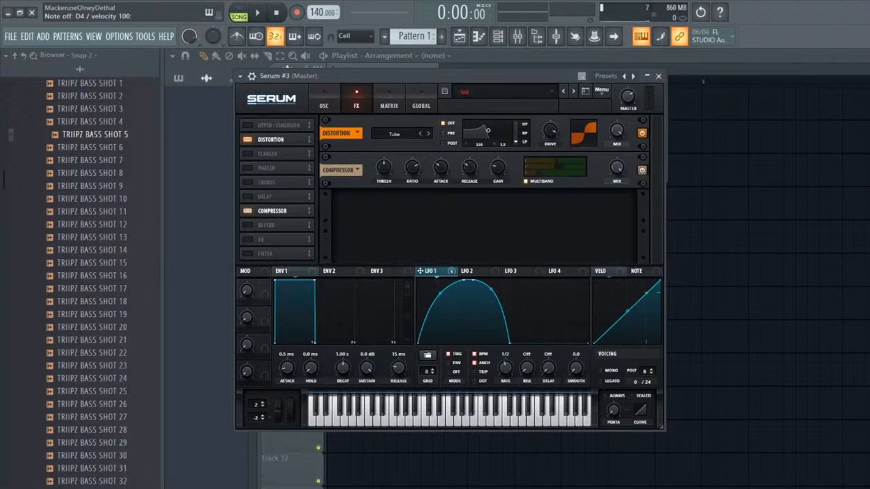
{"action": "left_click", "coordinate": [247, 253]}
{"action": "left_click", "coordinate": [397, 209]}
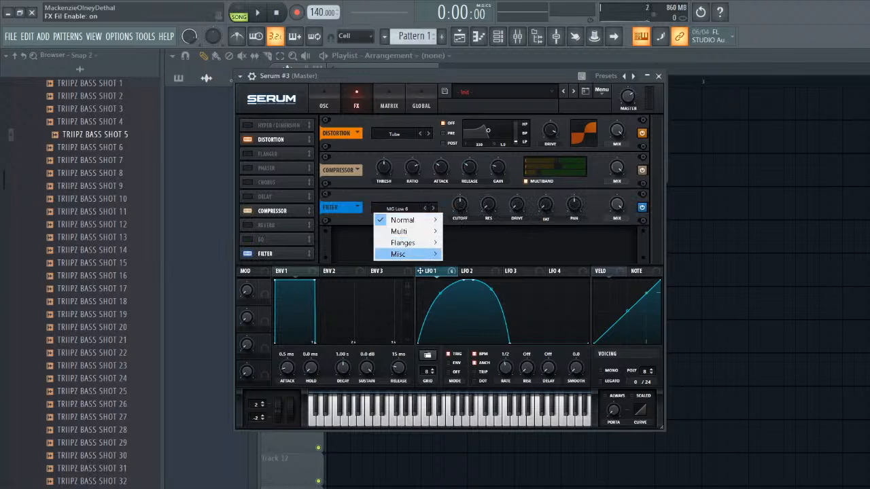
{"action": "mouse_move", "coordinate": [405, 254]}
{"action": "left_click", "coordinate": [468, 335]}
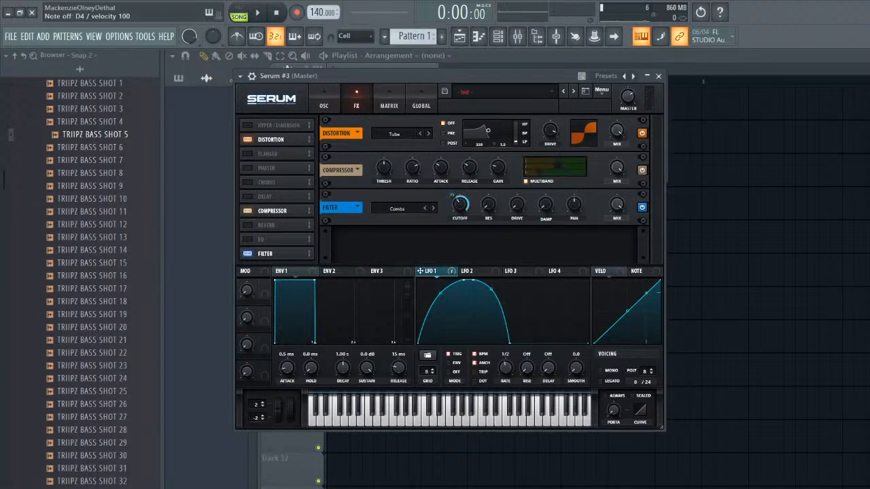
- Fine-tune LFO 1's modulation of the Combs filter's cutoff and raise the filter's drive while auditioning
{"action": "mouse_move", "coordinate": [452, 197]}
{"action": "left_mouse_down"}
{"action": "mouse_move", "coordinate": [453, 224]}
{"action": "mouse_move", "coordinate": [460, 211]}
{"action": "mouse_move", "coordinate": [453, 203]}
{"action": "mouse_move", "coordinate": [460, 220]}
{"action": "mouse_move", "coordinate": [453, 197]}
{"action": "mouse_move", "coordinate": [460, 203]}
{"action": "left_mouse_up"}
{"action": "key", "text": "x"}
{"action": "key", "text": "x"}
{"action": "key", "text": "x"}
{"action": "key", "text": "x"}
{"action": "key", "text": "x"}
{"action": "key", "text": "x"}
{"action": "key", "text": "x"}
{"action": "key", "text": "x"}
{"action": "left_click_drag", "start_coordinate": [517, 204], "coordinate": [517, 191]}
{"action": "key", "text": "x"}
{"action": "key", "text": "x"}
- Compare the bass with the Combs filter effect bypassed and active
{"action": "left_click", "coordinate": [247, 254]}
{"action": "key", "text": "x"}
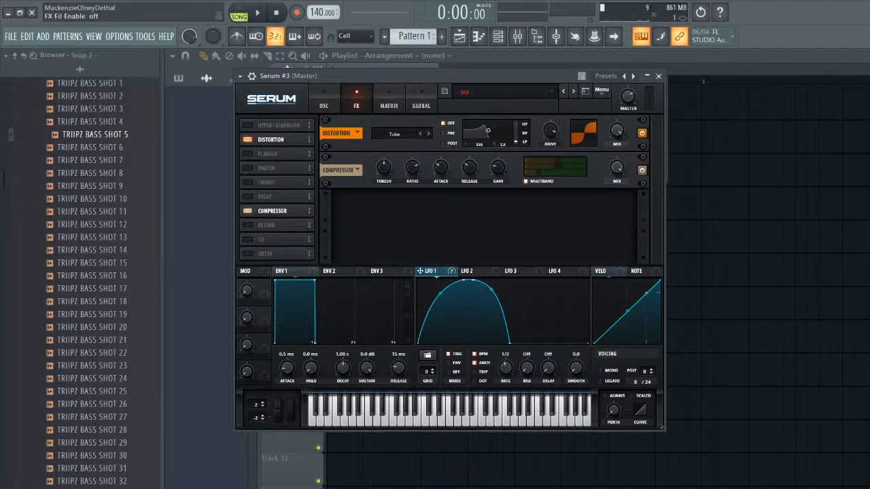
{"action": "left_click", "coordinate": [247, 253]}
{"action": "key", "text": "x"}
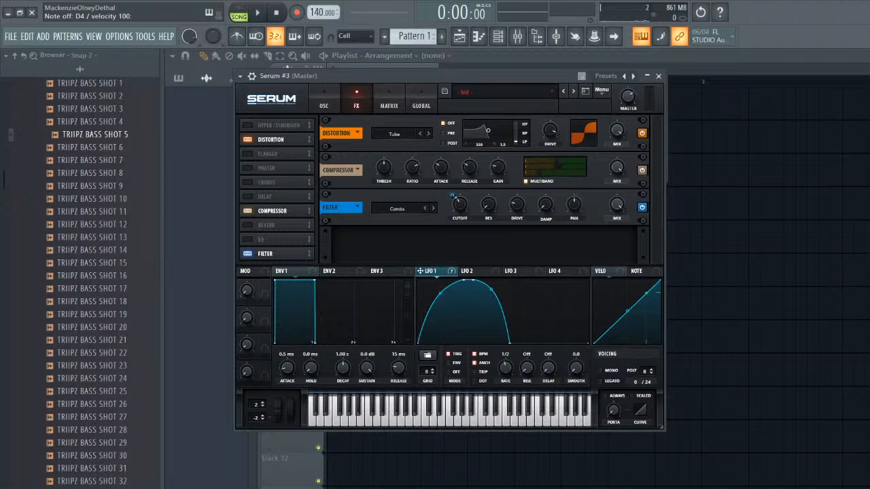
- Add an EQ with a low cut and set the multiband compressor's low band to about 70%
{"action": "left_click", "coordinate": [248, 239]}
{"action": "key", "text": "x"}
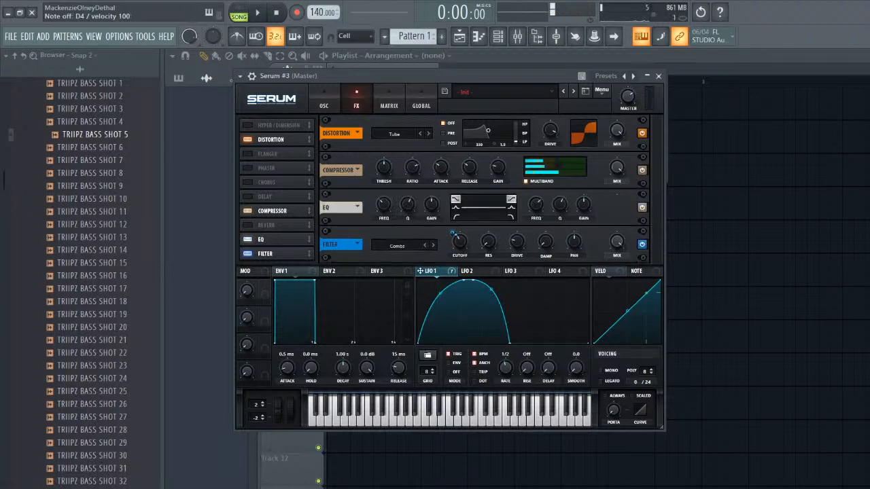
{"action": "key", "text": "x"}
{"action": "left_click", "coordinate": [455, 216]}
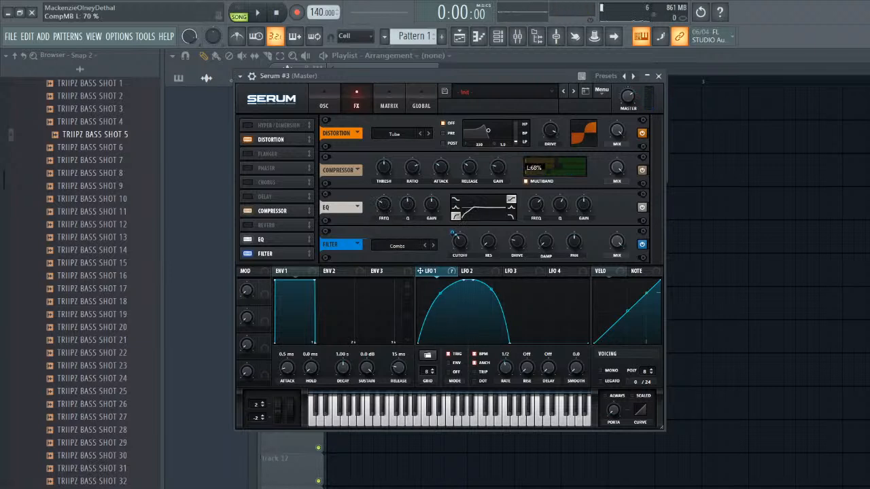
{"action": "key", "text": "x"}
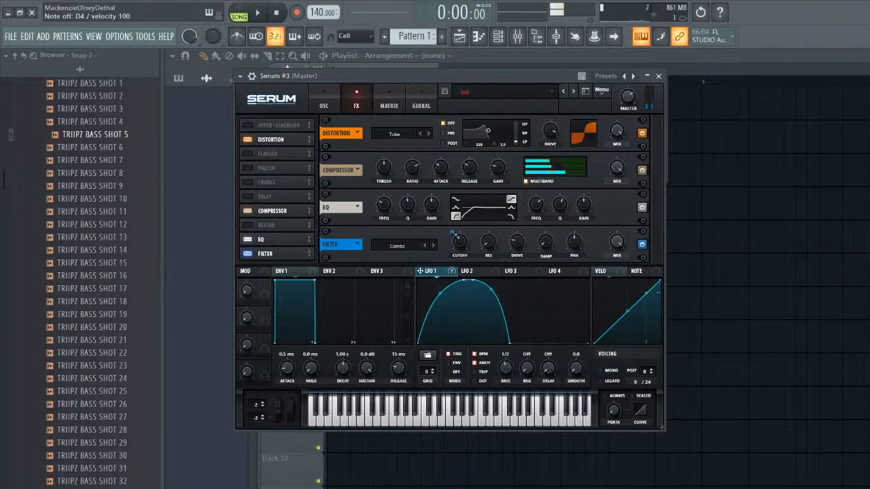
- Boost the EQ's high shelf gain slightly and audition the bass
{"action": "left_click_drag", "start_coordinate": [584, 205], "coordinate": [584, 196]}
{"action": "key", "text": "x"}
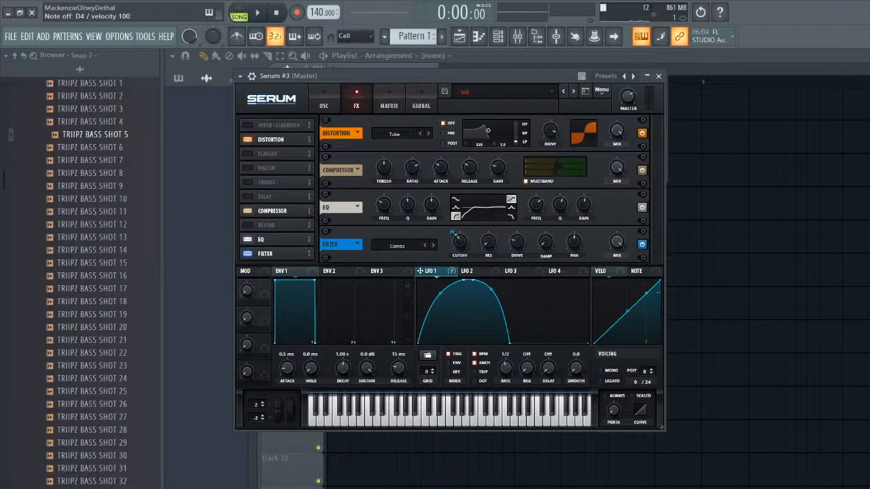
{"action": "key", "text": "x"}
{"action": "key", "text": "x"}
- Fine-tune the Ring Mod filter's cutoff to about 1954 Hz and nudge OSC A's FM amount while auditioning
{"action": "left_click", "coordinate": [324, 99]}
{"action": "key", "text": "x"}
{"action": "mouse_move", "coordinate": [602, 218]}
{"action": "left_mouse_down"}
{"action": "mouse_move", "coordinate": [602, 238]}
{"action": "mouse_move", "coordinate": [602, 216]}
{"action": "left_mouse_up"}
{"action": "key", "text": "x"}
{"action": "key", "text": "x"}
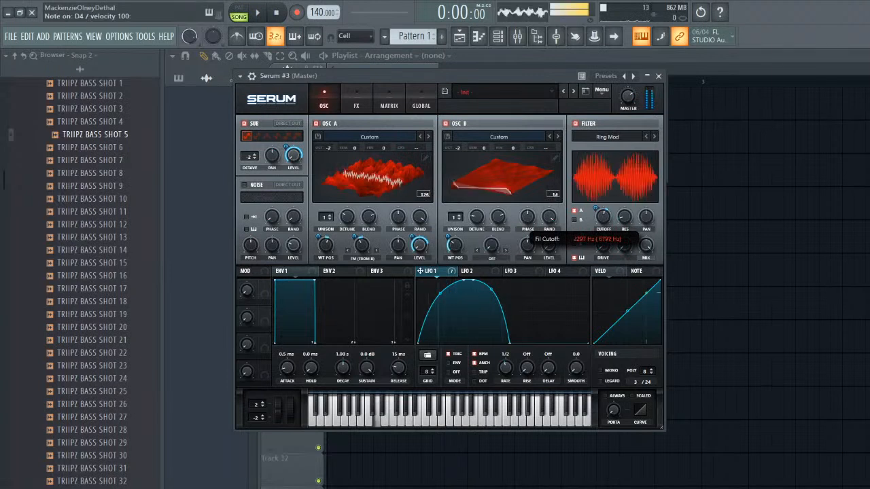
{"action": "key", "text": "x"}
{"action": "mouse_move", "coordinate": [362, 245]}
{"action": "left_mouse_down"}
{"action": "mouse_move", "coordinate": [361, 229]}
{"action": "mouse_move", "coordinate": [361, 243]}
{"action": "left_mouse_up"}
{"action": "key", "text": "x"}
{"action": "key", "text": "x"}
{"action": "key", "text": "x"}
{"action": "key", "text": "x"}
{"action": "key", "text": "x"}
{"action": "key", "text": "x"}
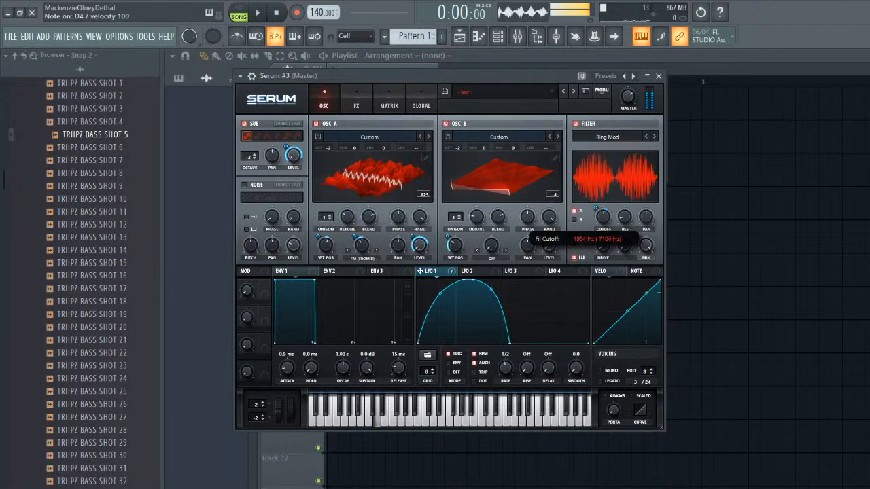
{"action": "key", "text": "x"}
- Set OSC A's unison to 16 voices and lower its phase randomness
{"action": "left_click_drag", "start_coordinate": [326, 217], "coordinate": [326, 153]}
{"action": "left_click_drag", "start_coordinate": [419, 216], "coordinate": [419, 282]}
{"action": "key", "text": "x"}
{"action": "key", "text": "x"}
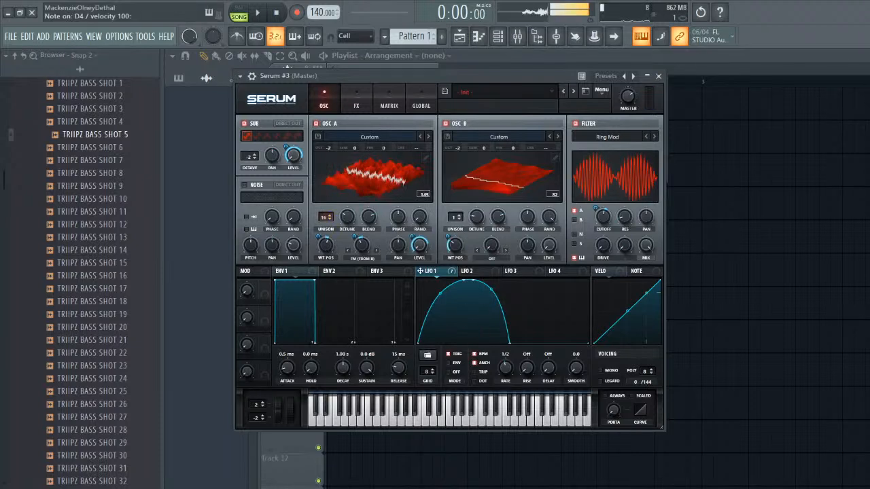
- Assign LFO 1 to OSC A's unison detune, adjust the modulation amount, and audition it
{"action": "mouse_move", "coordinate": [421, 272]}
{"action": "key", "text": "x"}
{"action": "mouse_move", "coordinate": [339, 209]}
{"action": "left_mouse_down"}
{"action": "mouse_move", "coordinate": [339, 228]}
{"action": "mouse_move", "coordinate": [347, 213]}
{"action": "mouse_move", "coordinate": [339, 200]}
{"action": "mouse_move", "coordinate": [347, 217]}
{"action": "left_mouse_up"}
{"action": "key", "text": "x"}
{"action": "key", "text": "x"}
{"action": "key", "text": "x"}
{"action": "key", "text": "x"}
{"action": "key", "text": "x"}
{"action": "key", "text": "x"}
{"action": "key", "text": "x"}
{"action": "key", "text": "x"}
- Set OSC B's unison to 16 voices and lower its phase randomness
{"action": "left_click_drag", "start_coordinate": [453, 217], "coordinate": [453, 176]}
{"action": "key", "text": "x"}
{"action": "left_click_drag", "start_coordinate": [549, 217], "coordinate": [549, 235]}
{"action": "key", "text": "x"}
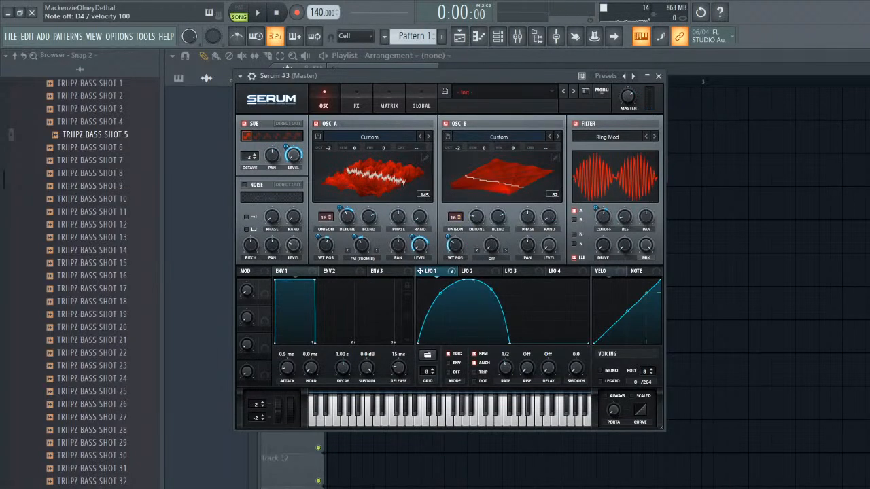
- Assign LFO 1 to OSC B's unison detune and audition the widened bass
{"action": "key", "text": "x"}
{"action": "left_click_drag", "start_coordinate": [468, 209], "coordinate": [469, 214]}
{"action": "key", "text": "x"}
{"action": "key", "text": "x"}
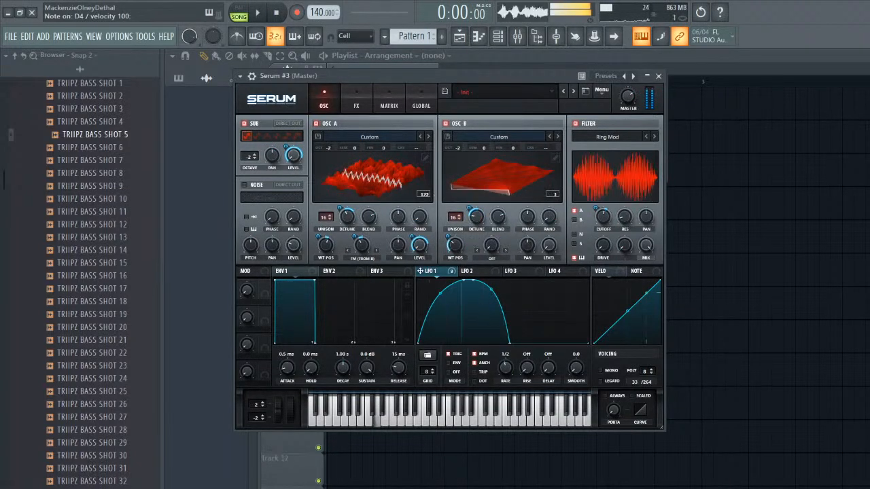
{"action": "key", "text": "x"}
{"action": "left_click_drag", "start_coordinate": [455, 246], "coordinate": [454, 265]}
{"action": "key", "text": "x"}
{"action": "key", "text": "x"}
- Remove LFO 1 from both oscillators' detune, return each to one unison voice, and audition the bass
{"action": "left_click", "coordinate": [534, 247]}
{"action": "left_click_drag", "start_coordinate": [455, 218], "coordinate": [454, 272]}
{"action": "left_click", "coordinate": [548, 217]}
{"action": "left_click_drag", "start_coordinate": [325, 217], "coordinate": [326, 271]}
{"action": "right_click", "coordinate": [346, 213]}
{"action": "left_click", "coordinate": [404, 246]}
{"action": "key", "text": "x"}
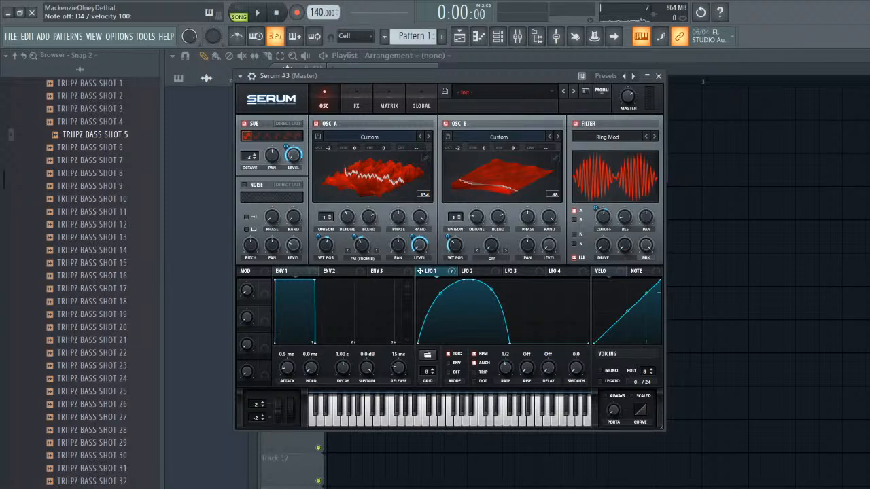
- Adjust the Ring Mod filter's stereo pan while auditioning the bass
{"action": "key", "text": "x"}
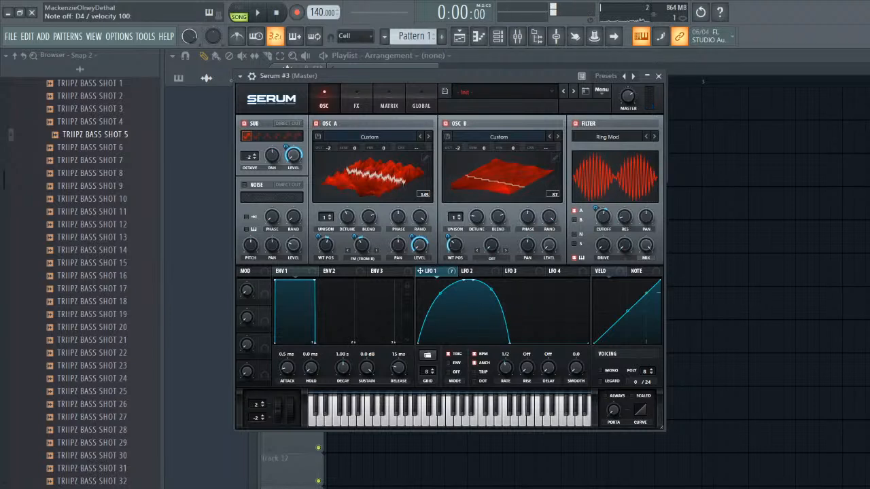
{"action": "left_click_drag", "start_coordinate": [645, 216], "coordinate": [646, 199]}
{"action": "key", "text": "x"}
{"action": "key", "text": "x"}
{"action": "key", "text": "x"}
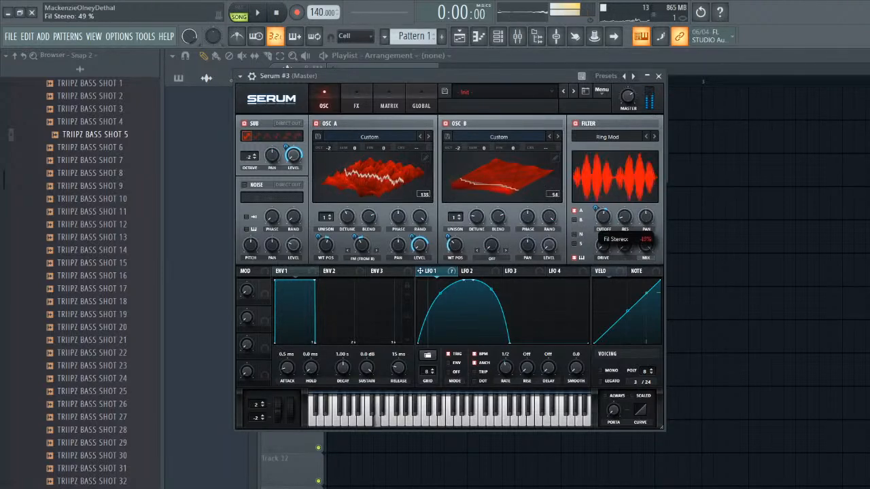
{"action": "key", "text": "x"}
- Enable the delay effect, turn off its BPM sync, and shorten the linked delay time to about 19 ms while auditioning
{"action": "left_click", "coordinate": [389, 100]}
{"action": "left_click", "coordinate": [356, 100]}
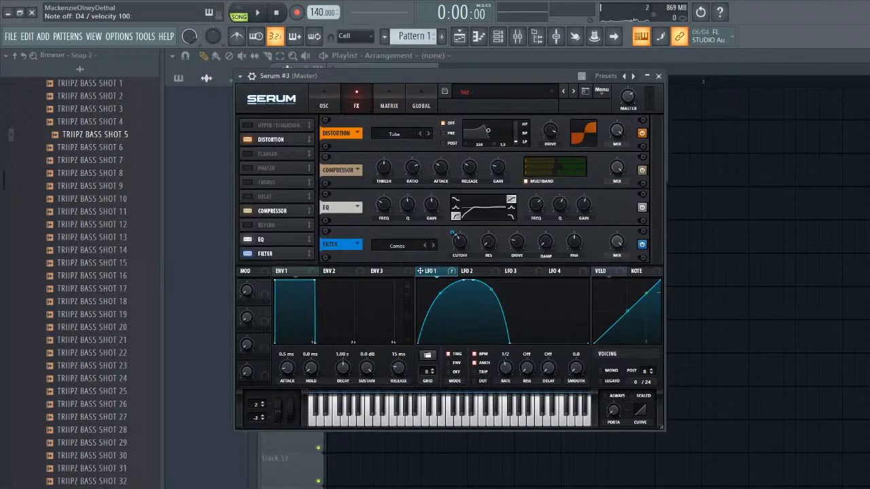
{"action": "left_click", "coordinate": [247, 196]}
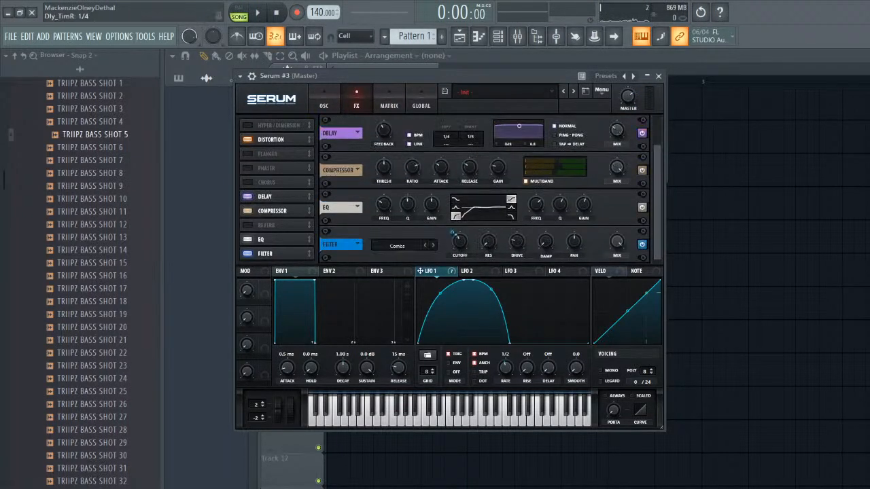
{"action": "left_click", "coordinate": [409, 136]}
{"action": "left_click_drag", "start_coordinate": [446, 137], "coordinate": [446, 163]}
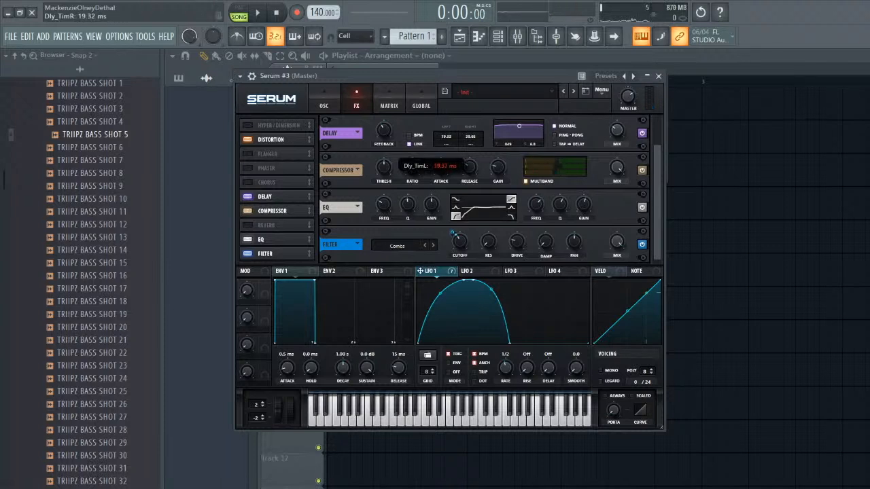
{"action": "key", "text": "x"}
{"action": "key", "text": "x"}
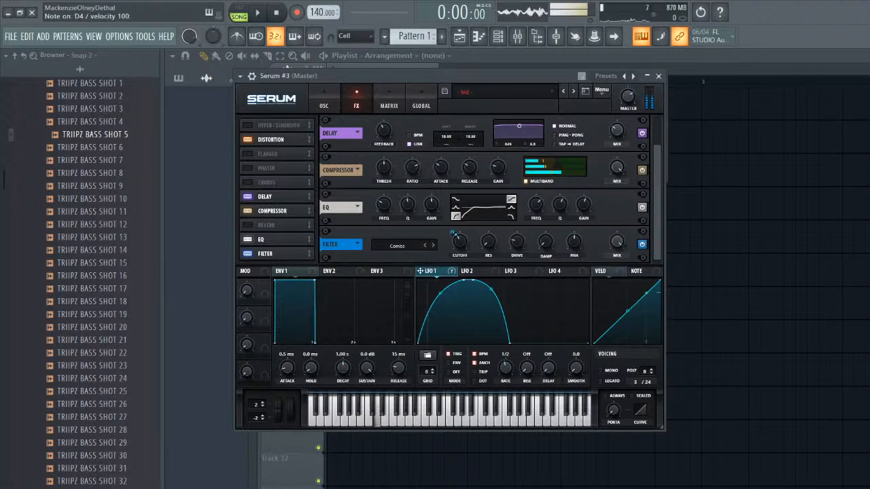
- Adjust the delay's feedback and mix while auditioning the bass
{"action": "left_click_drag", "start_coordinate": [383, 130], "coordinate": [383, 149]}
{"action": "key", "text": "x"}
{"action": "left_click_drag", "start_coordinate": [617, 130], "coordinate": [617, 146]}
{"action": "key", "text": "x"}
{"action": "key", "text": "x"}
{"action": "key", "text": "x"}
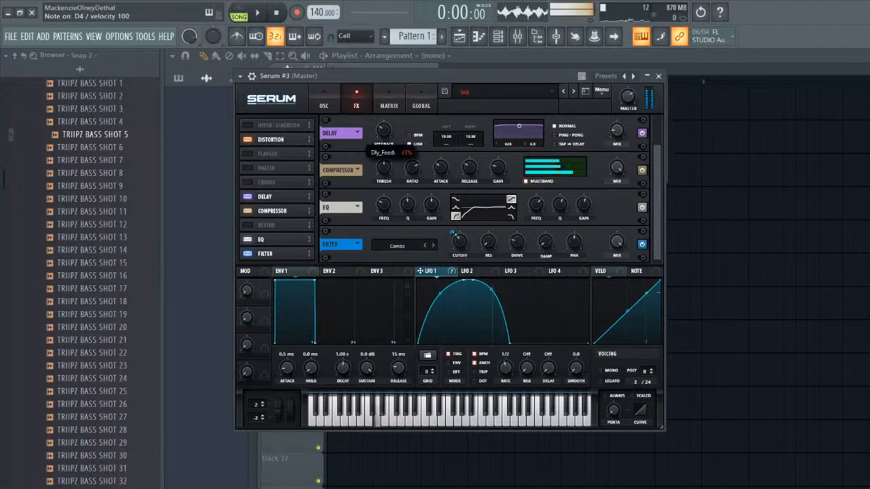
{"action": "key", "text": "x"}
{"action": "key", "text": "x"}
- Adjust the Ring Mod filter's cutoff and its LFO 1 modulation amount while auditioning the bass
{"action": "left_click", "coordinate": [324, 100]}
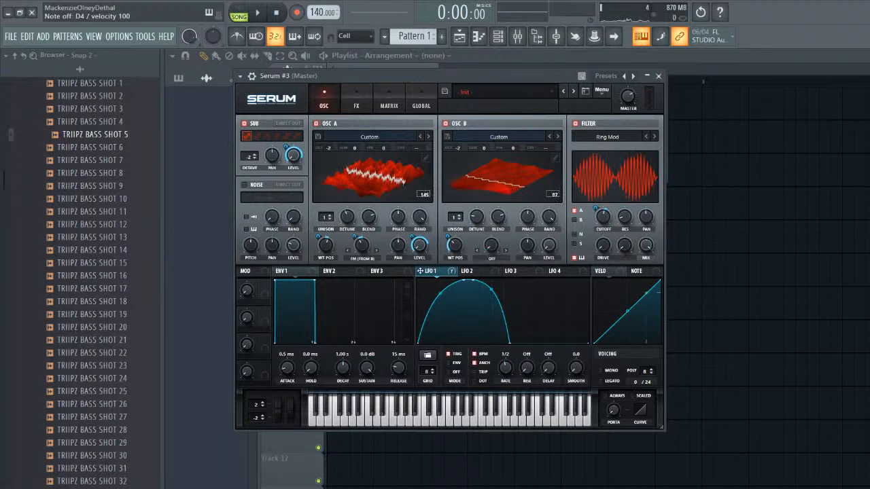
{"action": "key", "text": "x"}
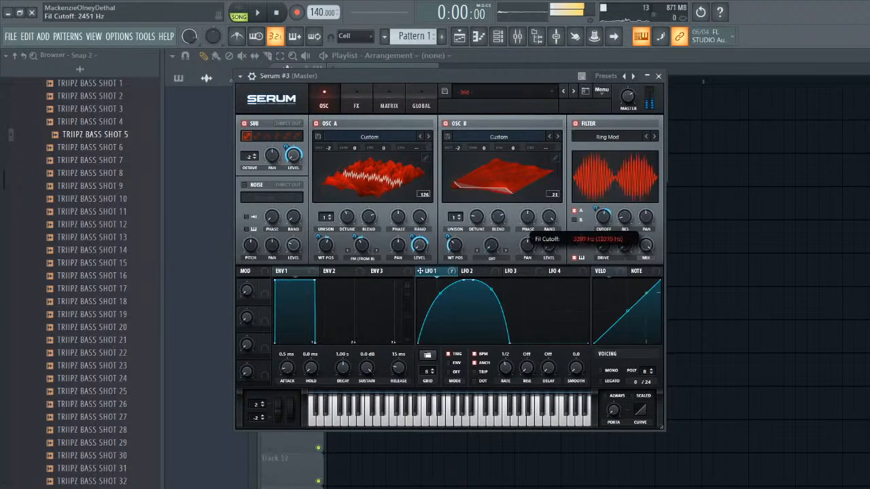
{"action": "key", "text": "x"}
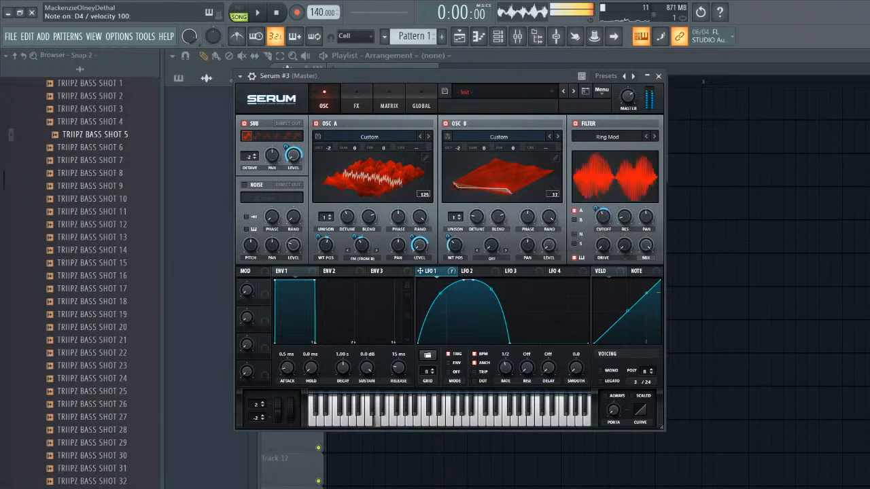
{"action": "left_click_drag", "start_coordinate": [602, 217], "coordinate": [603, 215]}
{"action": "key", "text": "x"}
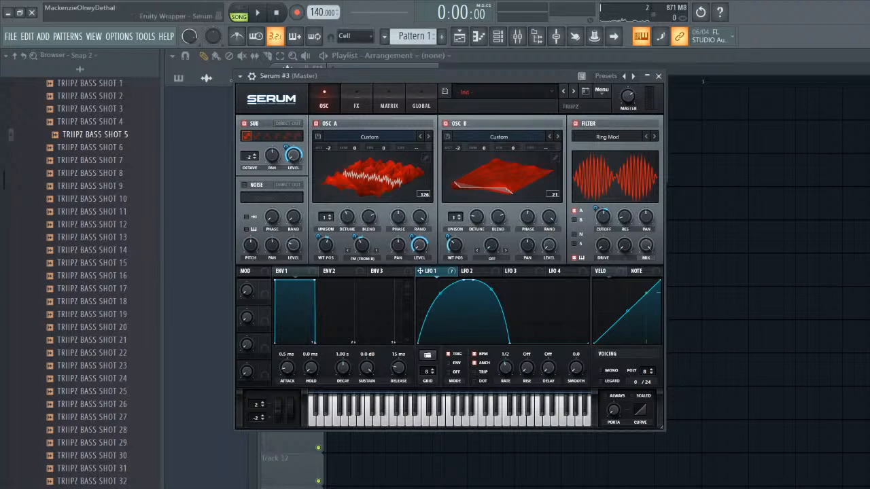
{"action": "key", "text": "x"}
{"action": "key", "text": "x"}
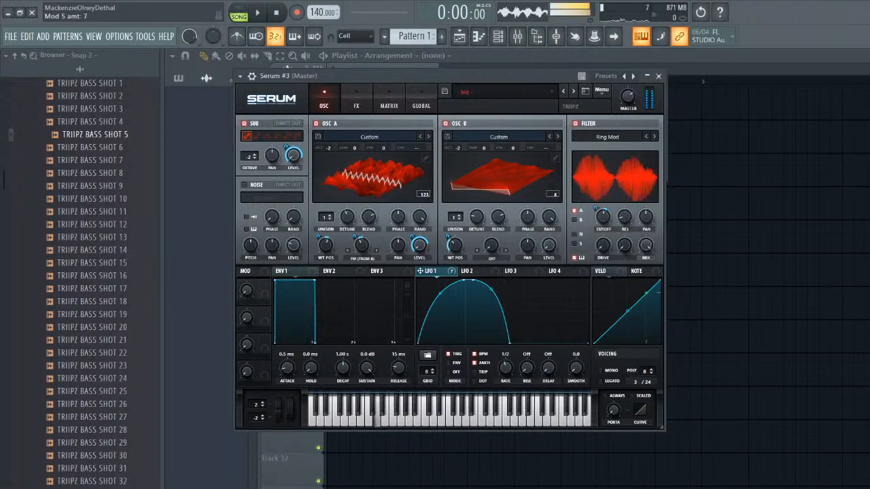
{"action": "key", "text": "x"}
{"action": "key", "text": "x"}
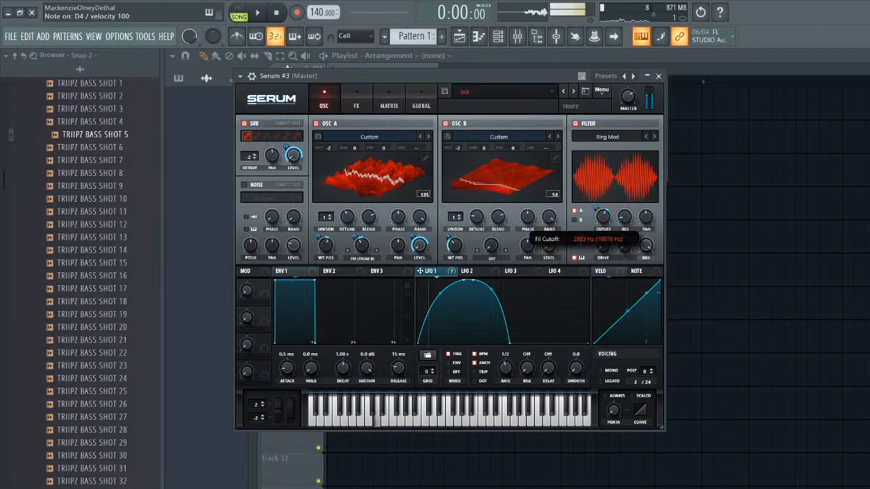
{"action": "key", "text": "x"}
{"action": "key", "text": "x"}
- Adjust the Ring Mod filter's resonance and drive and audition the bass
{"action": "left_click_drag", "start_coordinate": [624, 217], "coordinate": [624, 197]}
{"action": "key", "text": "x"}
{"action": "mouse_move", "coordinate": [604, 246]}
{"action": "left_mouse_down"}
{"action": "mouse_move", "coordinate": [603, 213]}
{"action": "mouse_move", "coordinate": [603, 246]}
{"action": "left_mouse_up"}
{"action": "key", "text": "x"}
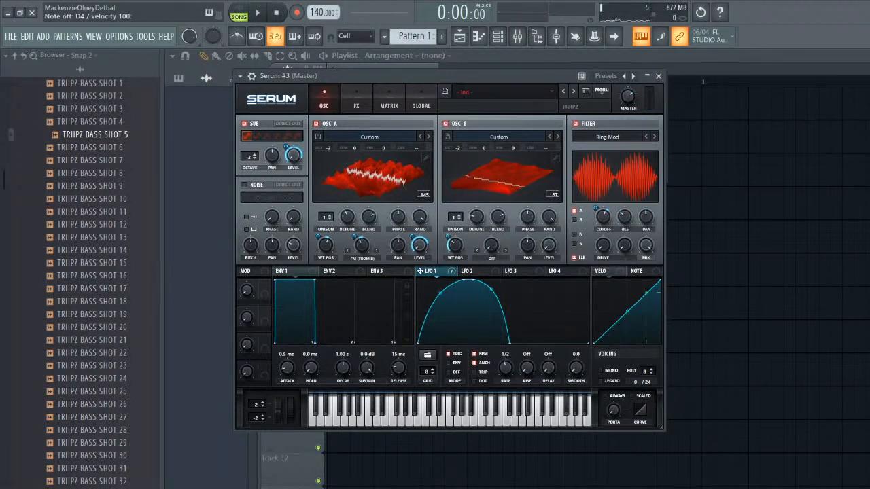
- Save the preset as TRIIPZ PRESET 31.fxp in the TRIIPZ SERUM PRESETS SIX folder
{"action": "left_click", "coordinate": [444, 91]}
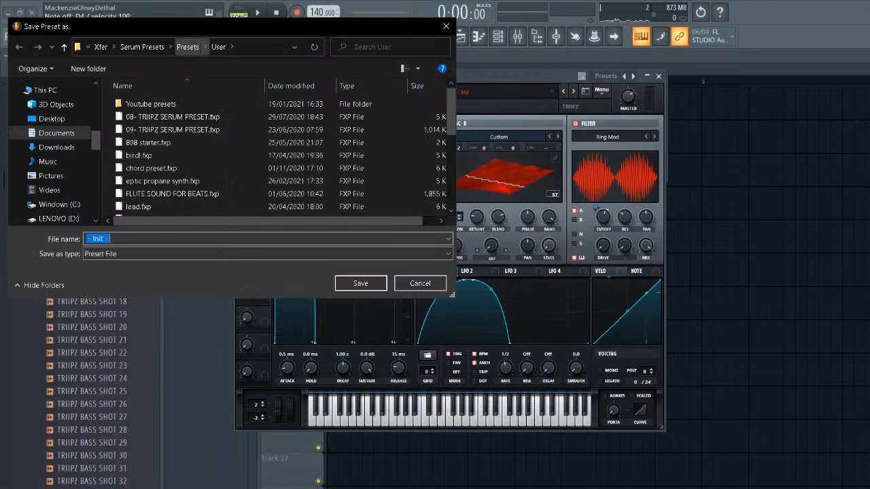
{"action": "left_click", "coordinate": [187, 46]}
{"action": "scroll", "coordinate": [408, 95], "scroll_direction": "down", "scroll_amount": 5}
{"action": "scroll", "coordinate": [204, 194], "scroll_direction": "down", "scroll_amount": 2}
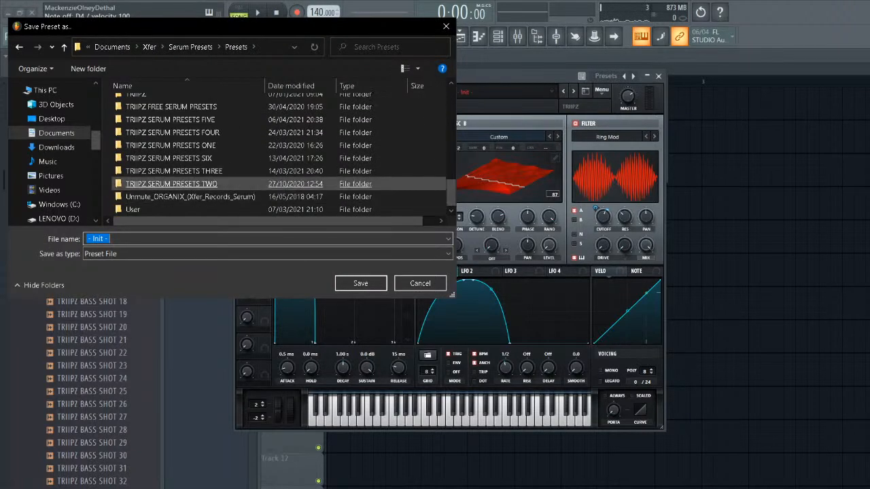
{"action": "left_click", "coordinate": [190, 159]}
{"action": "scroll", "coordinate": [190, 158], "scroll_direction": "down", "scroll_amount": 7}
{"action": "left_click", "coordinate": [191, 159]}
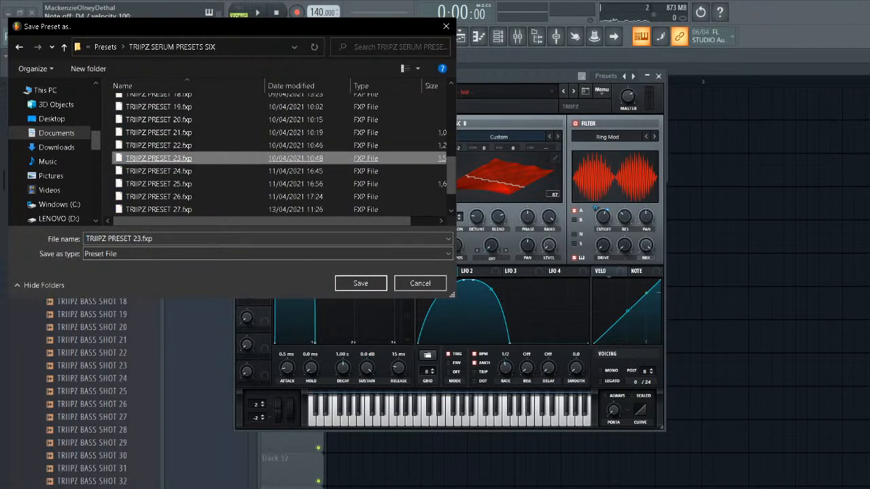
{"action": "left_click", "coordinate": [191, 209]}
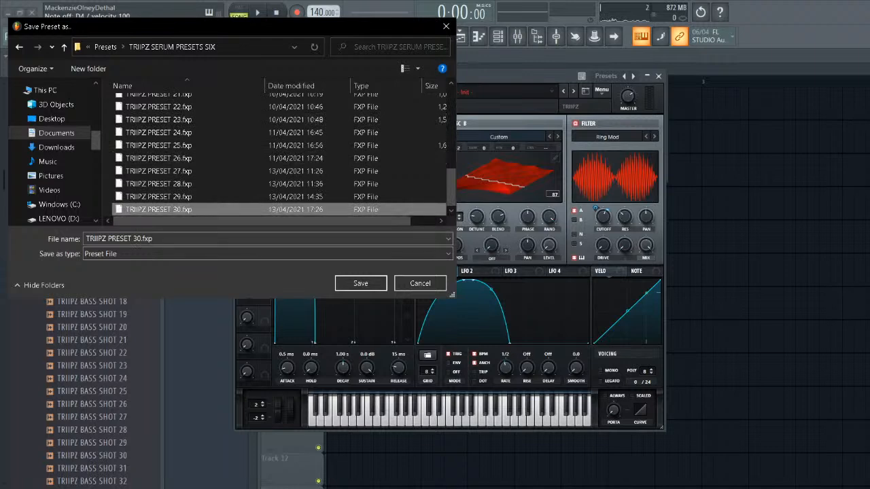
{"action": "left_click", "coordinate": [141, 239]}
{"action": "key", "text": "BackSpace"}
{"action": "type", "text": "1"}
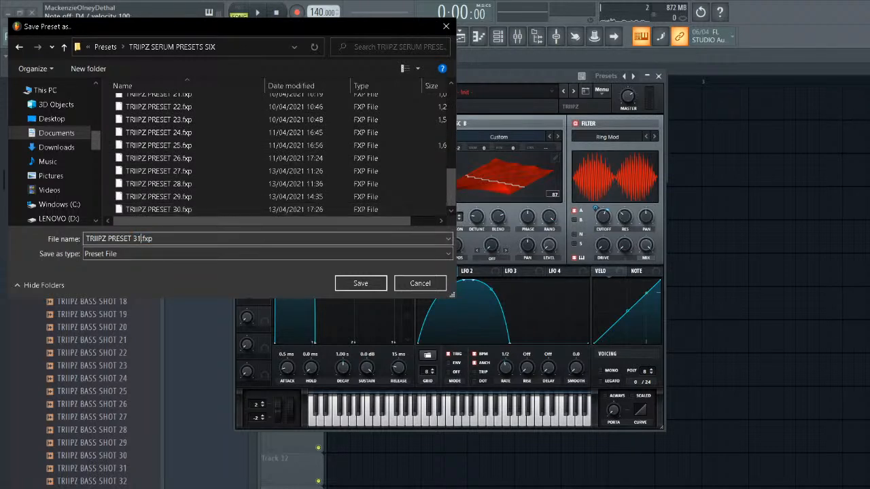
{"action": "key", "text": "Return"}
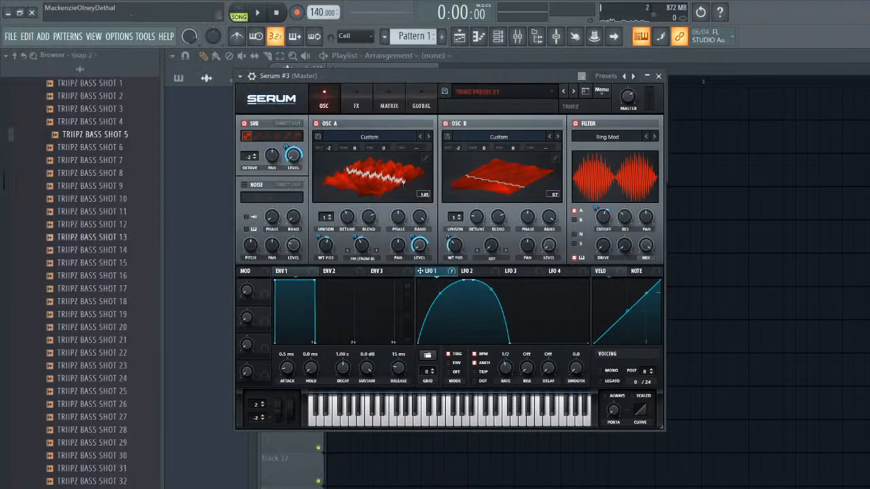
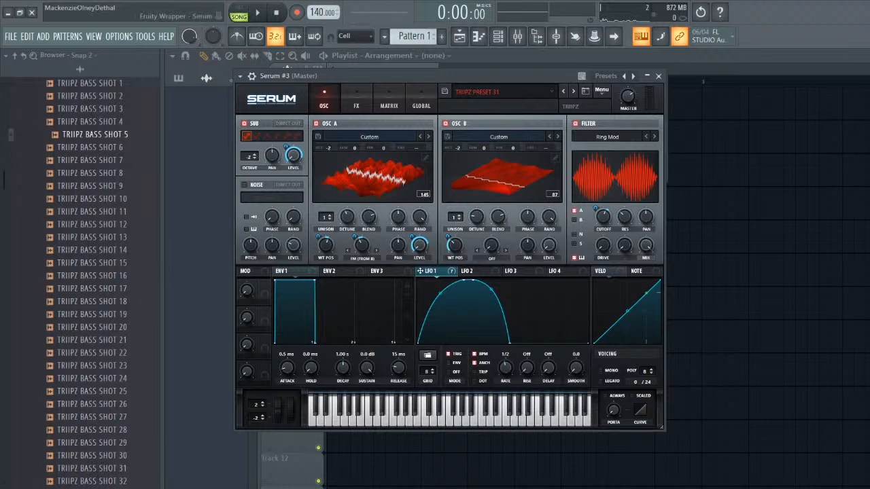
- Reposition the Serum #3 window and initialise its preset
{"action": "left_click", "coordinate": [647, 76]}
{"action": "left_click", "coordinate": [337, 76]}
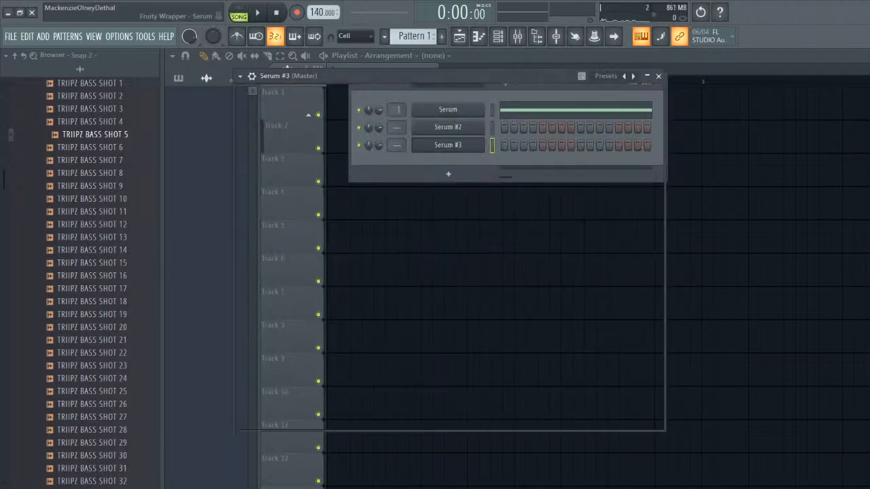
{"action": "left_click_drag", "start_coordinate": [407, 77], "coordinate": [429, 78]}
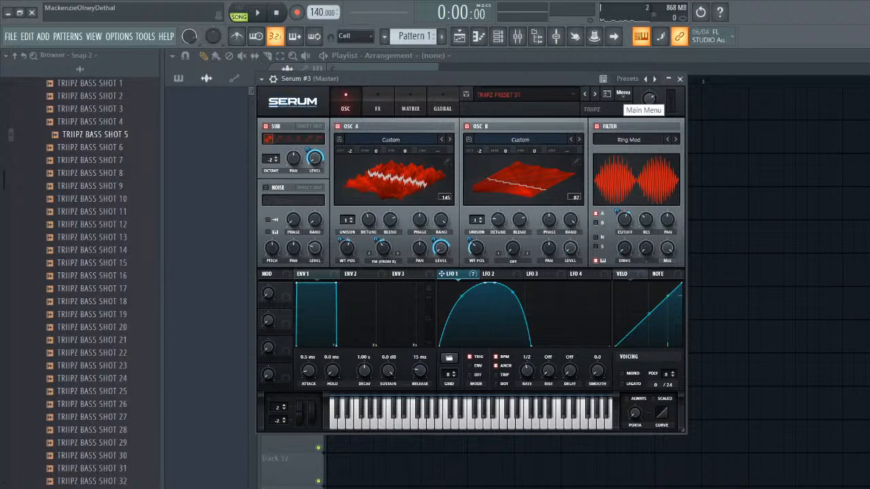
{"action": "left_click", "coordinate": [623, 94]}
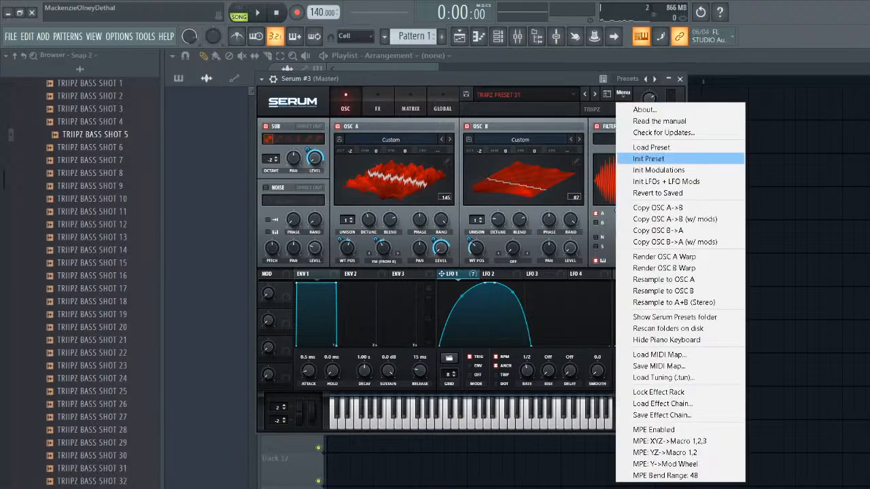
{"action": "left_click", "coordinate": [648, 158]}
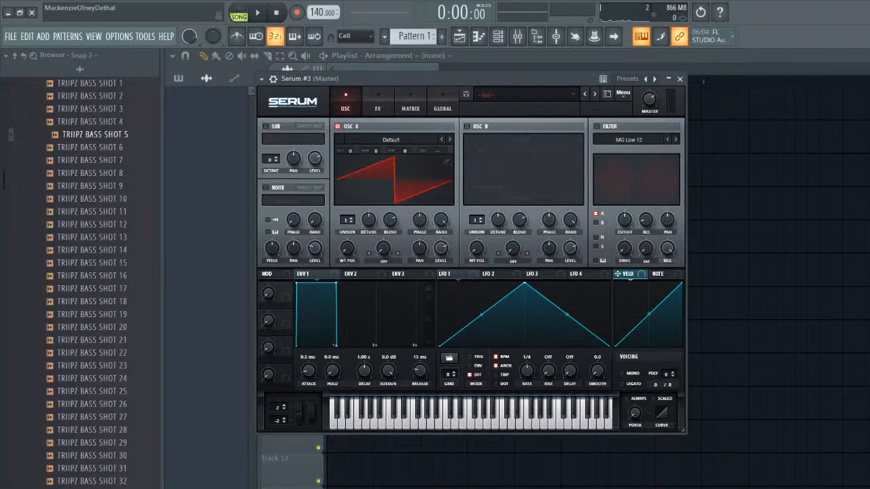
{"action": "left_click", "coordinate": [467, 126]}
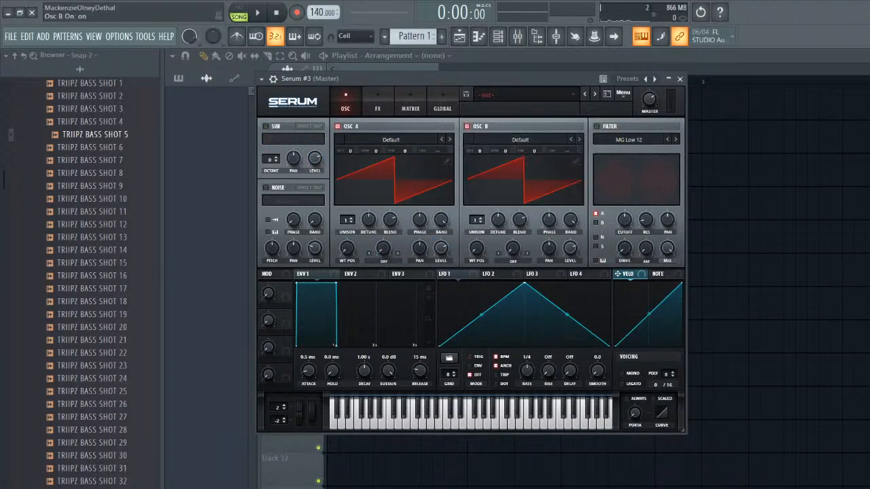
{"action": "left_click", "coordinate": [467, 127]}
{"action": "left_click", "coordinate": [596, 126]}
{"action": "left_click", "coordinate": [597, 127]}
- Load the Analog_BD_Sin wavetable into OSC A and edit it into a single-frame sine using only the first harmonic
{"action": "left_click", "coordinate": [348, 141]}
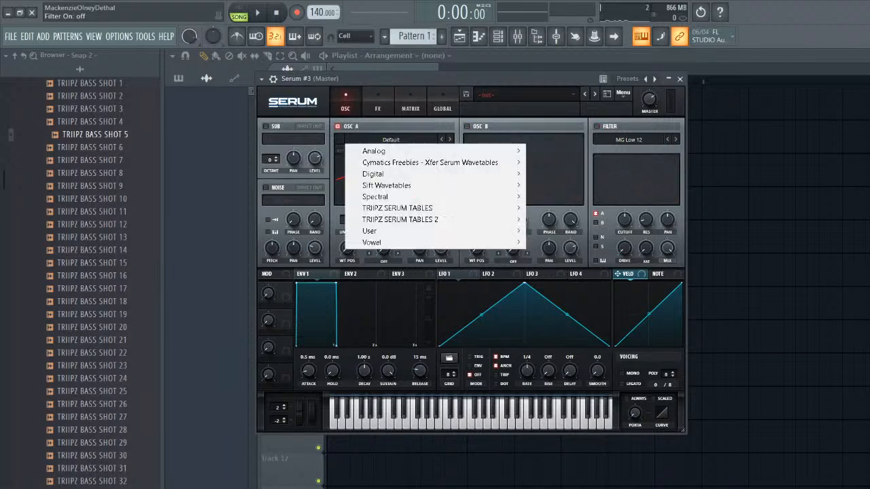
{"action": "mouse_move", "coordinate": [374, 151]}
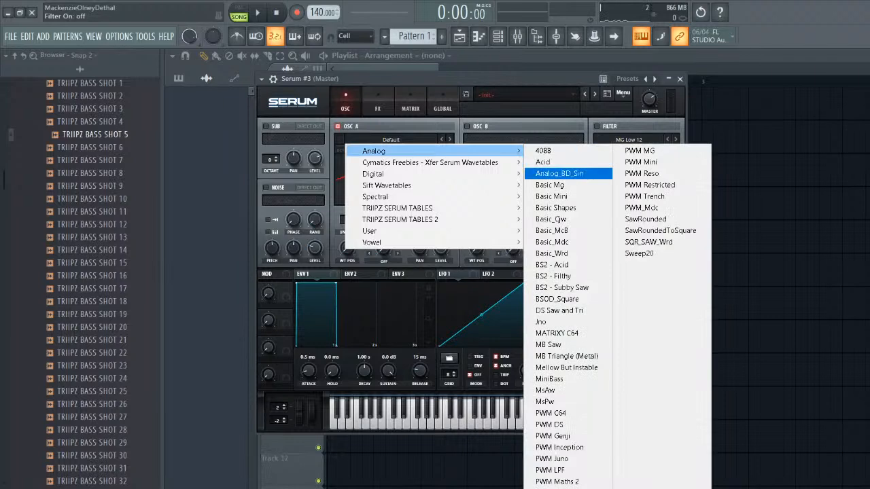
{"action": "left_click", "coordinate": [558, 173]}
{"action": "left_click", "coordinate": [447, 161]}
{"action": "right_click", "coordinate": [341, 115]}
{"action": "left_click", "coordinate": [380, 137]}
{"action": "left_click", "coordinate": [291, 116]}
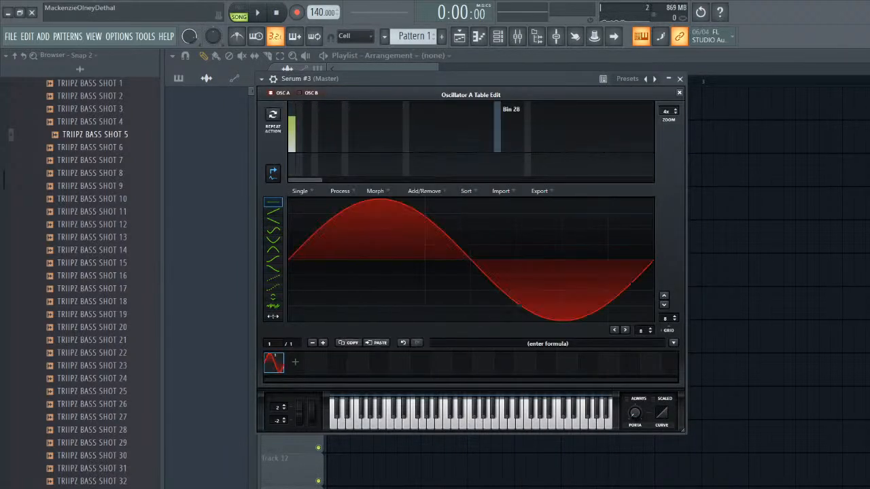
{"action": "left_click", "coordinate": [679, 92]}
- Assign LFO 1 to OSC A's level as a short falling ramp in ENV mode and audition the sine
{"action": "left_click_drag", "start_coordinate": [437, 274], "coordinate": [441, 248]}
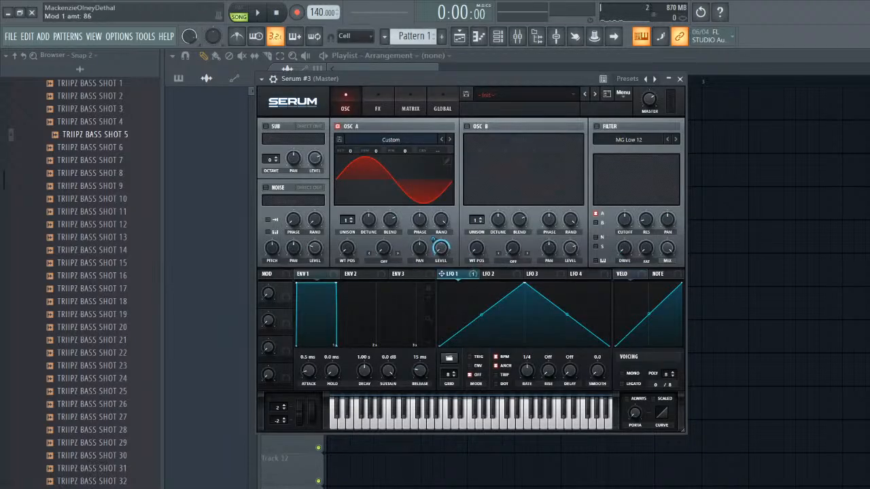
{"action": "left_click_drag", "start_coordinate": [524, 282], "coordinate": [439, 282]}
{"action": "double_click", "coordinate": [490, 346]}
{"action": "key", "text": "x"}
{"action": "key", "text": "x"}
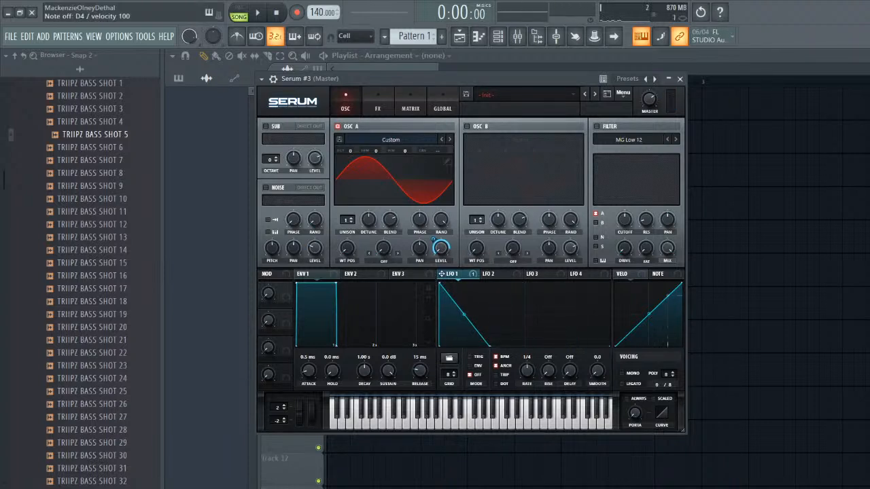
{"action": "key", "text": "x"}
{"action": "key", "text": "x"}
- Set OSC A's octave to -2 and audition the lowered sine
{"action": "left_click_drag", "start_coordinate": [350, 151], "coordinate": [350, 165]}
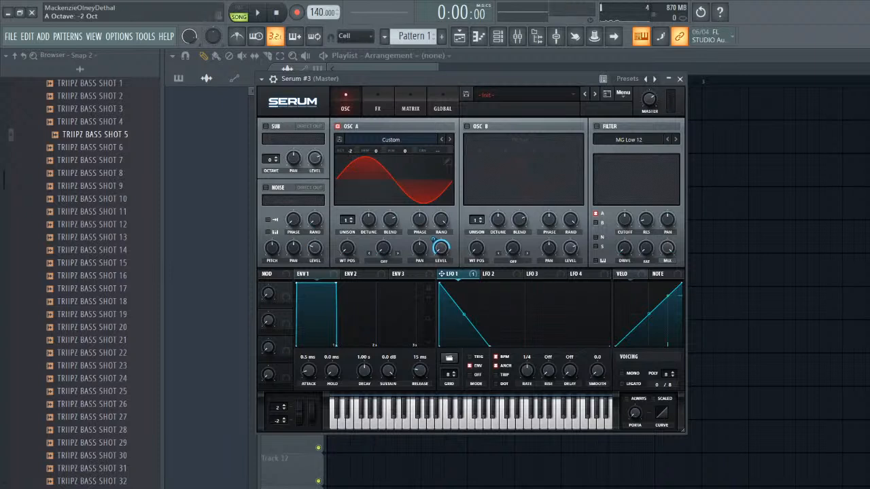
{"action": "key", "text": "x"}
{"action": "key", "text": "x"}
- Assign LFO 2 to OSC A's coarse pitch as a very short falling ramp in ENV mode and adjust its modulation amount while auditioning
{"action": "left_click", "coordinate": [496, 273]}
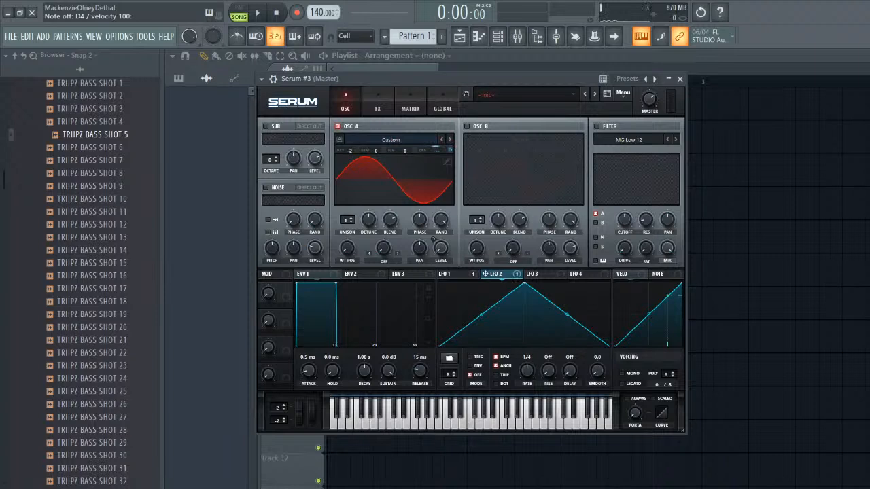
{"action": "left_click_drag", "start_coordinate": [450, 150], "coordinate": [450, 144]}
{"action": "left_click_drag", "start_coordinate": [524, 283], "coordinate": [439, 284]}
{"action": "double_click", "coordinate": [454, 324]}
{"action": "left_click_drag", "start_coordinate": [454, 323], "coordinate": [450, 346]}
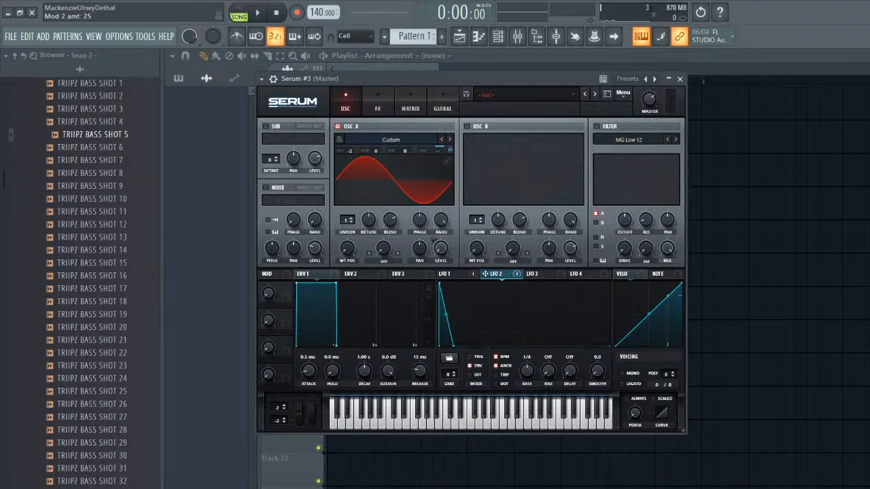
{"action": "key", "text": "x"}
{"action": "key", "text": "x"}
{"action": "left_click_drag", "start_coordinate": [450, 150], "coordinate": [450, 147]}
{"action": "key", "text": "x"}
- Enable the distortion effect and raise its drive while auditioning the sound
{"action": "left_click", "coordinate": [378, 102]}
{"action": "left_click", "coordinate": [269, 141]}
{"action": "key", "text": "x"}
{"action": "key", "text": "x"}
{"action": "key", "text": "x"}
{"action": "key", "text": "x"}
{"action": "left_click_drag", "start_coordinate": [571, 133], "coordinate": [571, 70]}
{"action": "key", "text": "x"}
- Enable the compressor, raise its gain while auditioning, and return to the oscillator view
{"action": "left_click", "coordinate": [269, 213]}
{"action": "left_click_drag", "start_coordinate": [519, 171], "coordinate": [519, 128]}
{"action": "key", "text": "x"}
{"action": "key", "text": "x"}
{"action": "left_click_drag", "start_coordinate": [435, 79], "coordinate": [477, 99]}
{"action": "key", "text": "x"}
{"action": "left_click", "coordinate": [388, 124]}
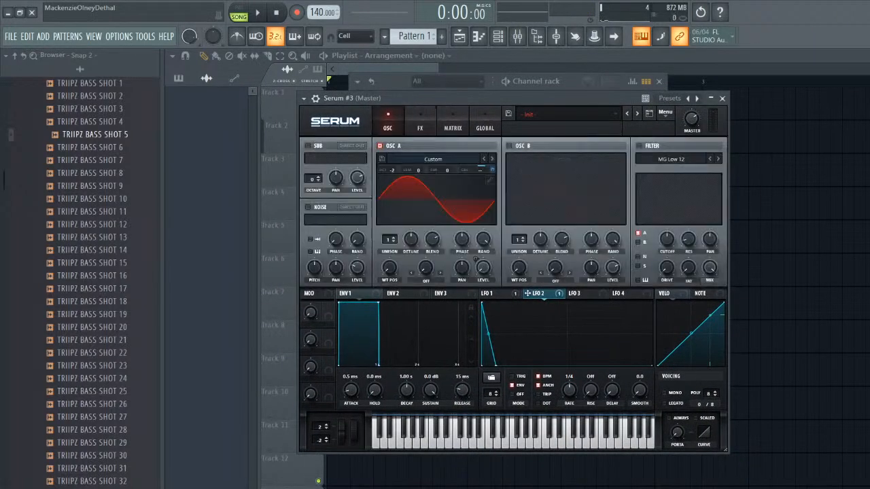
- Fine-tune LFO 2's modulation amount on OSC A's coarse pitch while auditioning the sound
{"action": "key", "text": "x"}
{"action": "key", "text": "x"}
{"action": "key", "text": "x"}
{"action": "left_click_drag", "start_coordinate": [492, 169], "coordinate": [493, 166]}
{"action": "key", "text": "x"}
{"action": "key", "text": "x"}
{"action": "key", "text": "x"}
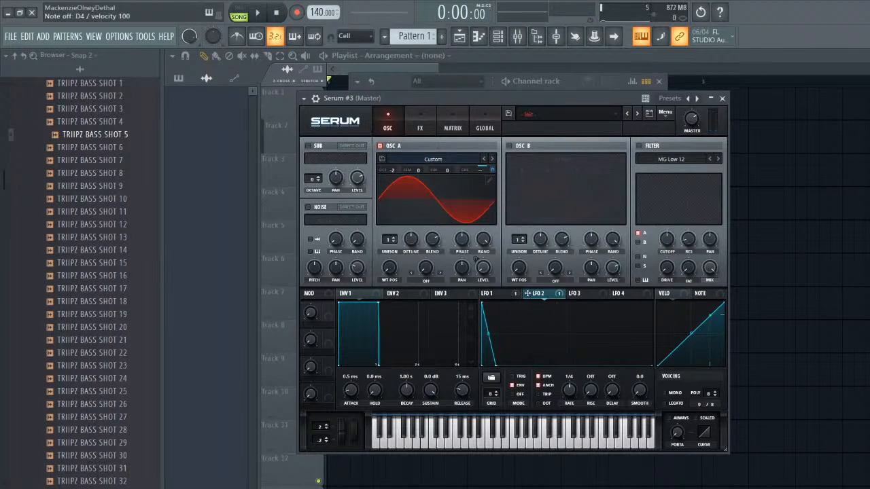
- Shorten LFO 1's falling ramp on OSC A's level while auditioning the sound
{"action": "left_click_drag", "start_coordinate": [484, 293], "coordinate": [482, 267]}
{"action": "key", "text": "x"}
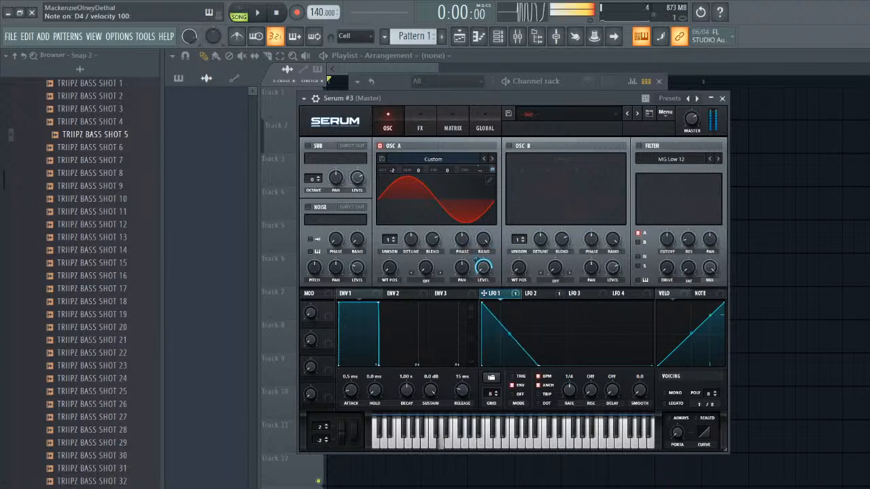
{"action": "key", "text": "x"}
{"action": "key", "text": "x"}
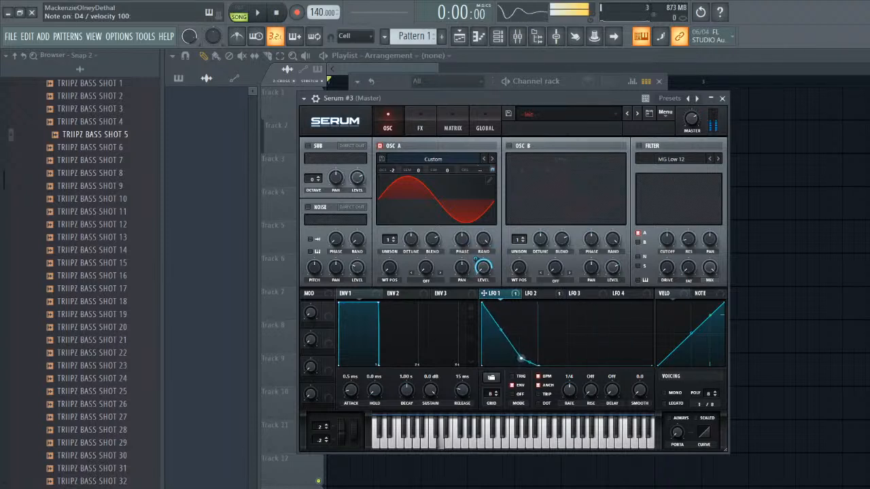
{"action": "key", "text": "x"}
{"action": "key", "text": "x"}
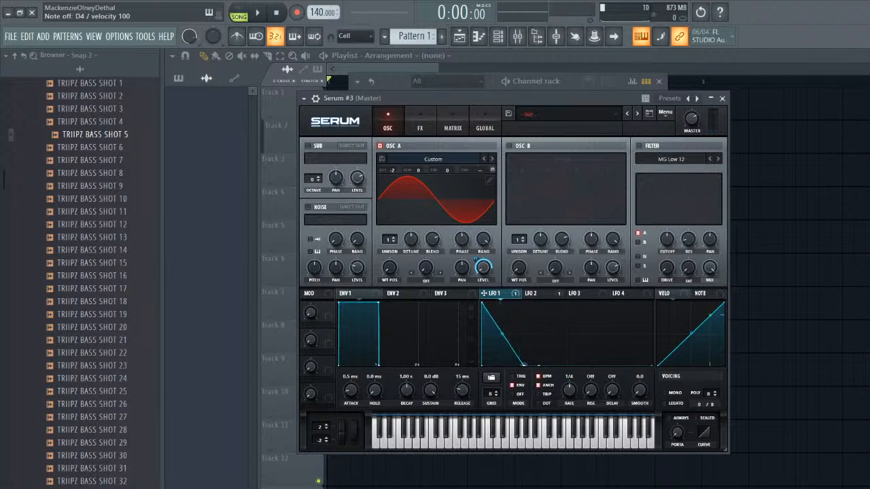
{"action": "key", "text": "x"}
{"action": "key", "text": "x"}
{"action": "key", "text": "x"}
{"action": "key", "text": "x"}
- Render the Serum #3 sound to an audio clip at the start of Track 1 and play it back
{"action": "left_click_drag", "start_coordinate": [503, 98], "coordinate": [602, 260]}
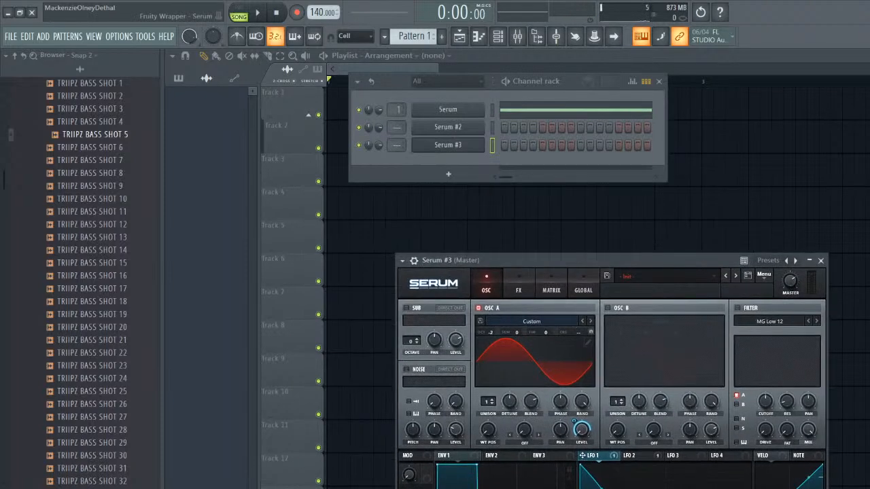
{"action": "left_click_drag", "start_coordinate": [404, 274], "coordinate": [339, 102]}
{"action": "left_click_drag", "start_coordinate": [436, 68], "coordinate": [384, 68]}
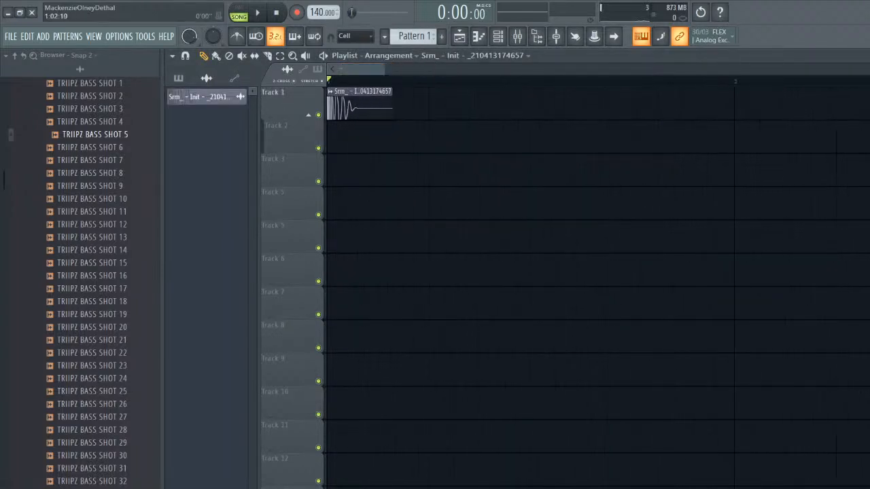
{"action": "key", "text": "space"}
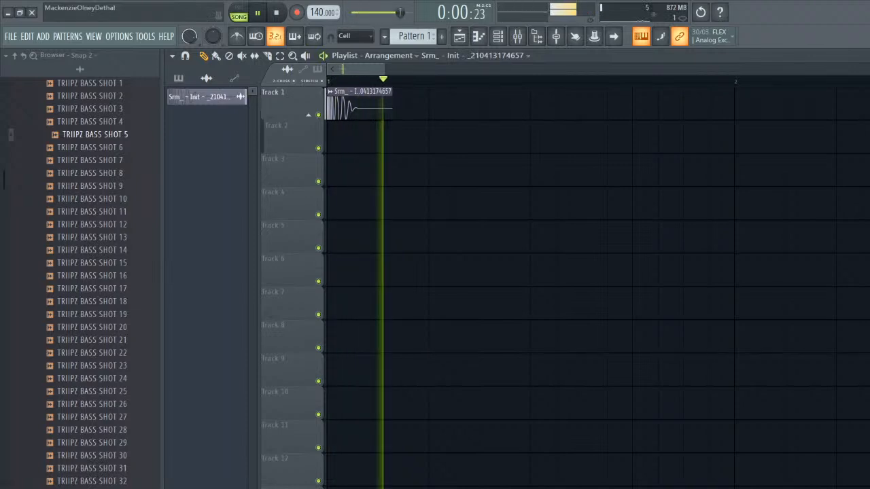
{"action": "key", "text": "space"}
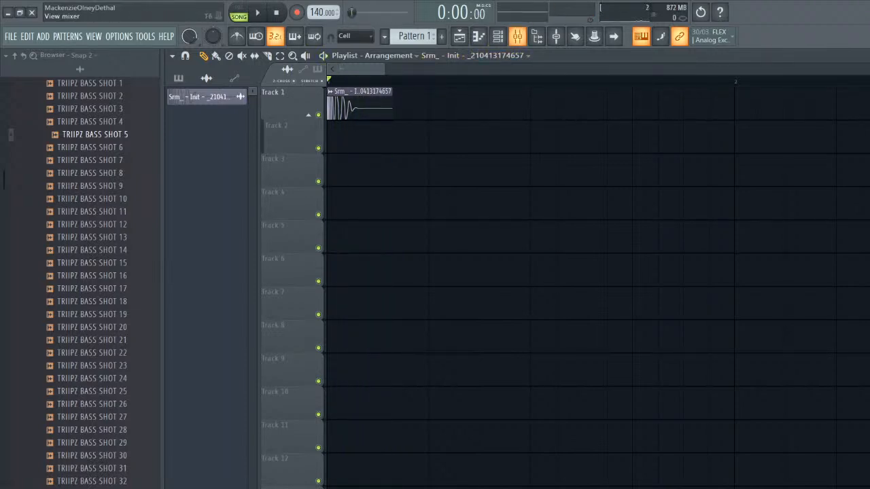
- Route the audio clip to mixer Insert 1 and load TR5 Classic Clipper in effect slot 2
{"action": "left_click", "coordinate": [516, 36]}
{"action": "left_click", "coordinate": [498, 36]}
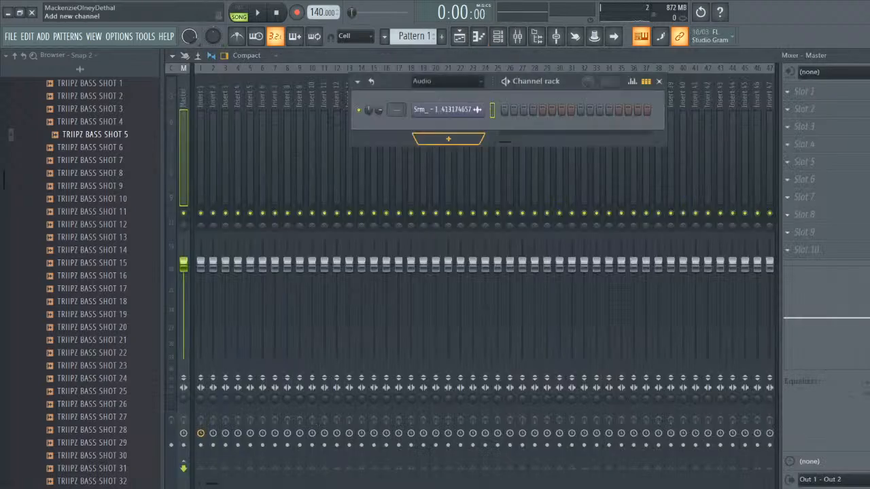
{"action": "left_click", "coordinate": [200, 144]}
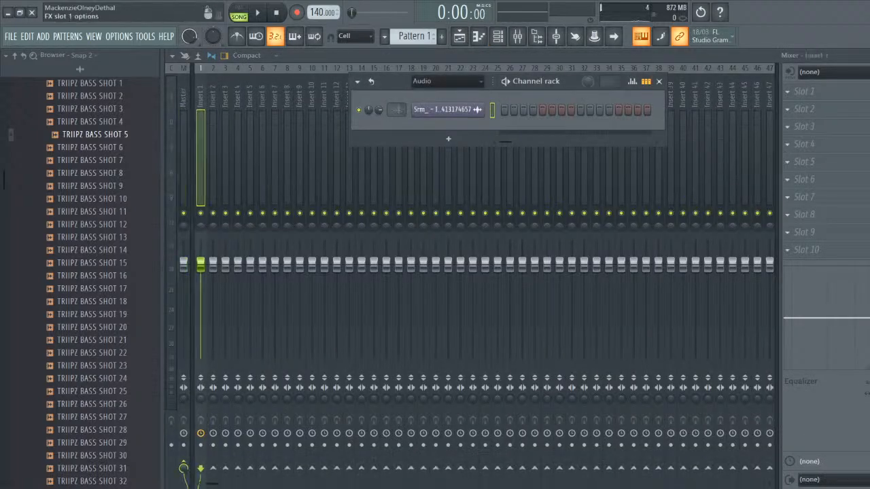
{"action": "left_click", "coordinate": [804, 109]}
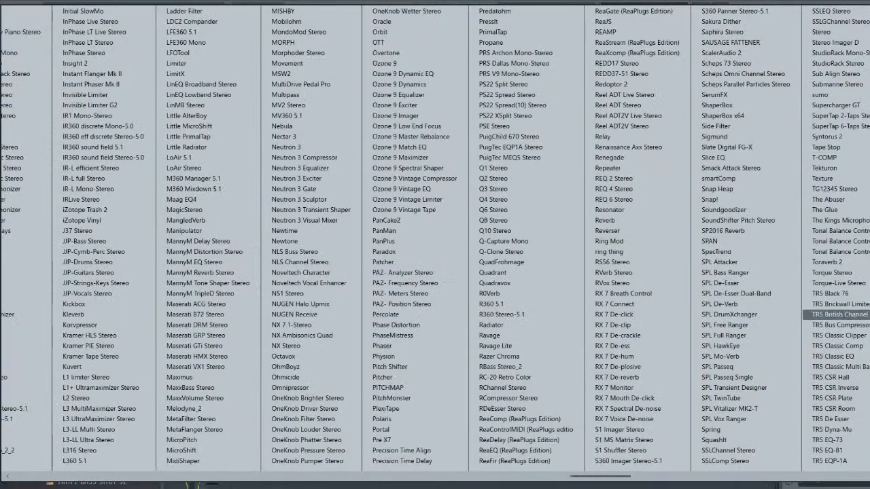
{"action": "left_click", "coordinate": [839, 335]}
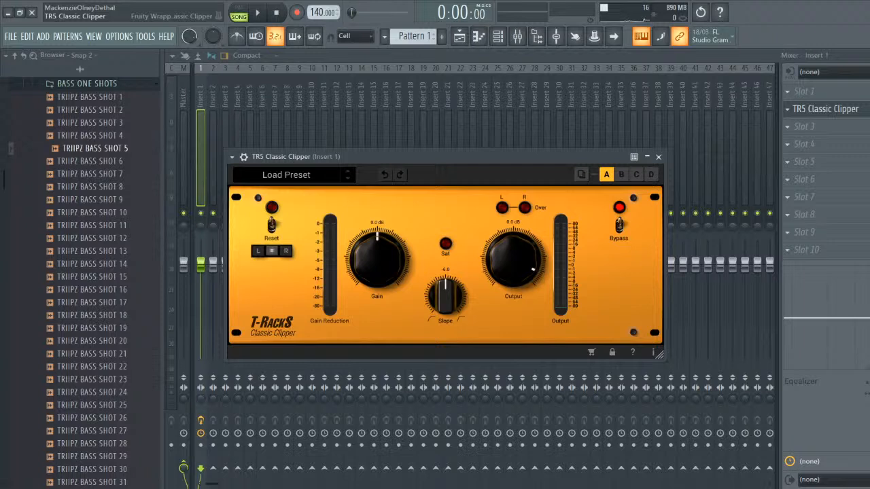
- Raise the clipper's gain to 15.0 dB during playback, and close the plugin window
{"action": "key", "text": "space"}
{"action": "left_click_drag", "start_coordinate": [377, 260], "coordinate": [377, 198]}
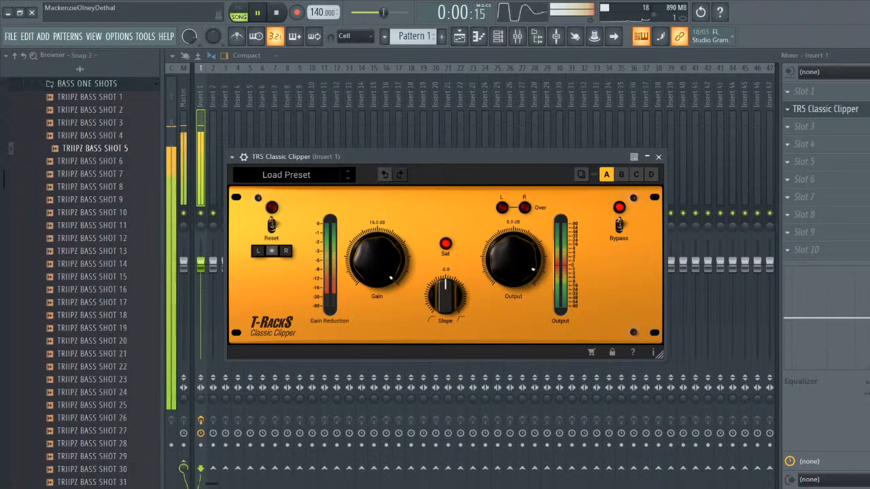
{"action": "left_click", "coordinate": [658, 157]}
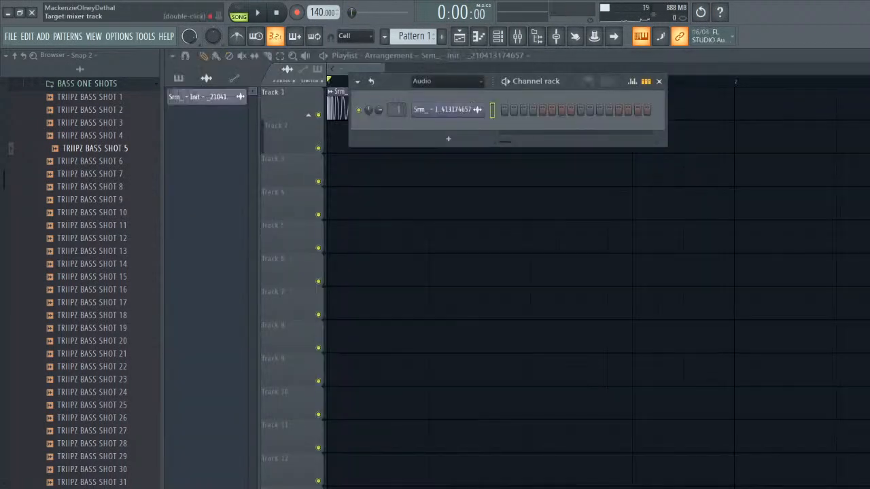
- Consolidate Track 1 to a 16Bit int stereo WAV with insert effects enabled
{"action": "key", "text": "F6"}
{"action": "right_click", "coordinate": [299, 88]}
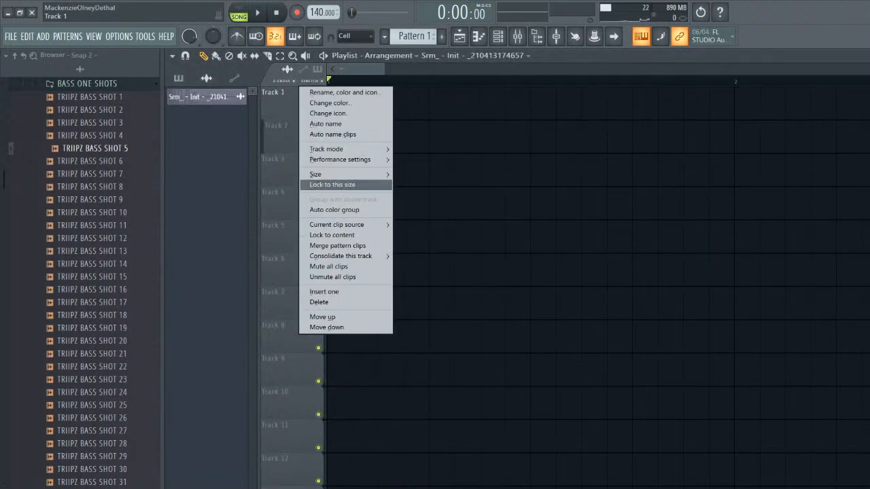
{"action": "mouse_move", "coordinate": [358, 254]}
{"action": "left_click", "coordinate": [434, 253]}
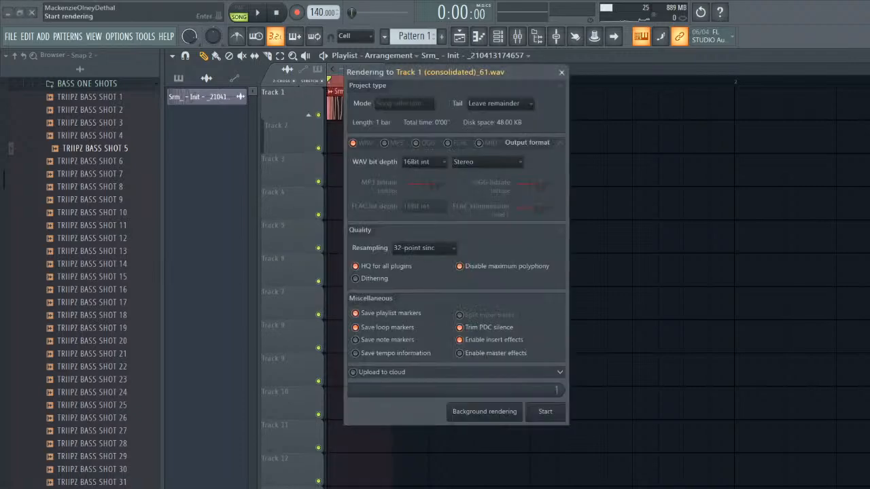
{"action": "left_click", "coordinate": [544, 411]}
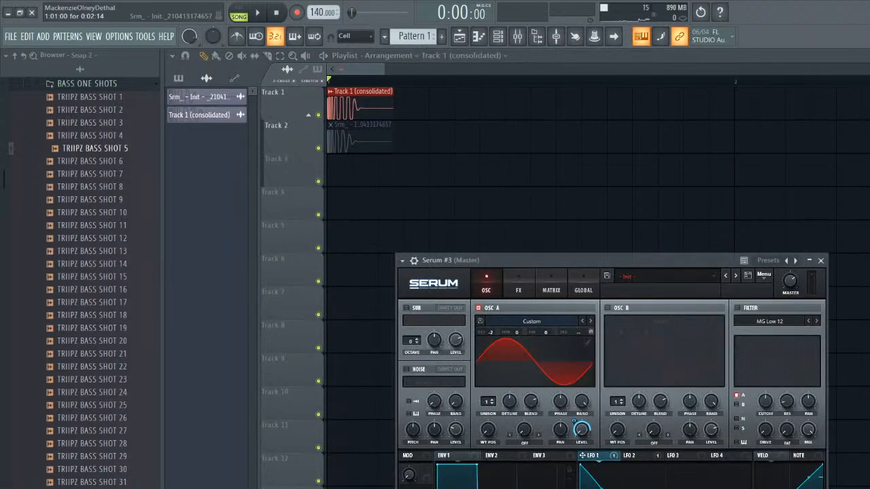
- Play back the consolidated clip several times and check its level in the mixer
{"action": "left_click", "coordinate": [517, 36]}
{"action": "key", "text": "space"}
{"action": "key", "text": "space"}
{"action": "key", "text": "space"}
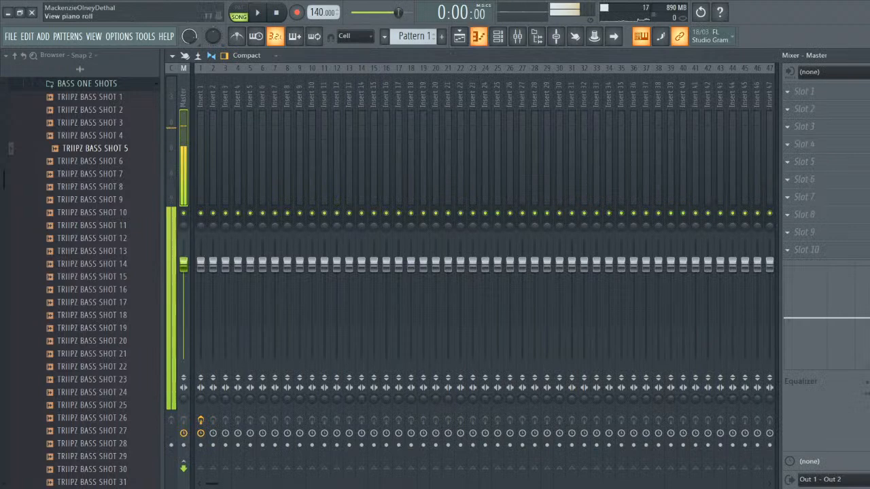
{"action": "key", "text": "space"}
- Route the consolidated clip to mixer Insert 1 and delete the original Serum audio clip channel
{"action": "left_click", "coordinate": [498, 36]}
{"action": "left_click", "coordinate": [398, 127]}
{"action": "right_click", "coordinate": [447, 110]}
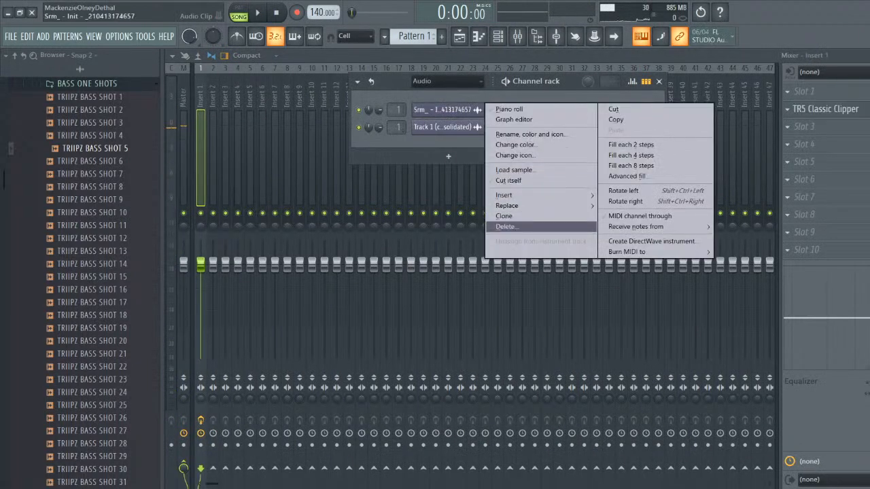
{"action": "left_click", "coordinate": [505, 226]}
{"action": "left_click", "coordinate": [516, 288]}
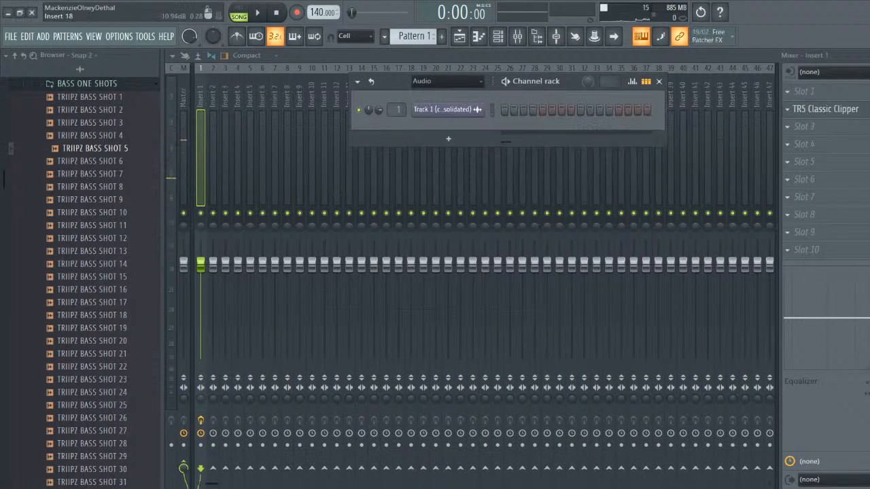
- Move TR5 Classic Clipper down to slot 3 on Insert 1
{"action": "left_click", "coordinate": [786, 109]}
{"action": "mouse_move", "coordinate": [790, 125]}
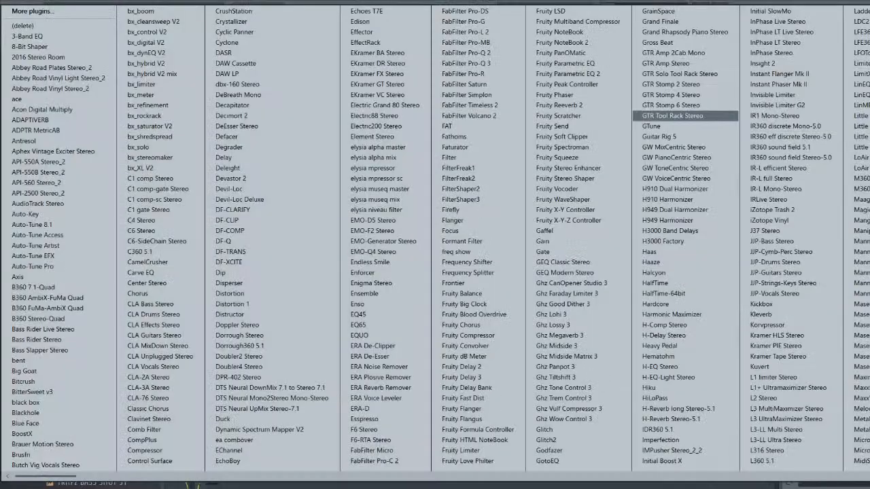
{"action": "key", "text": "Escape"}
{"action": "key", "text": "Escape"}
{"action": "scroll", "coordinate": [815, 110], "scroll_direction": "down", "scroll_amount": 1}
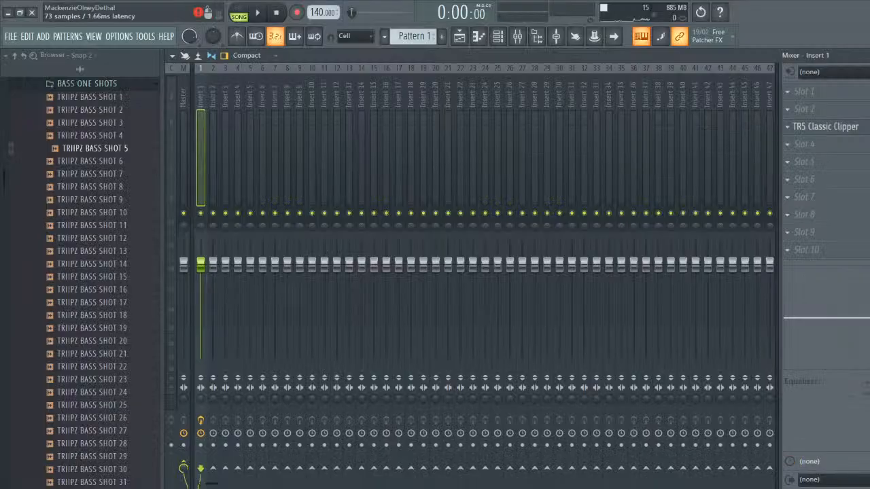
- Load the Texture plugin in slot 2 ahead of the clipper and reposition its window
{"action": "left_click", "coordinate": [787, 110]}
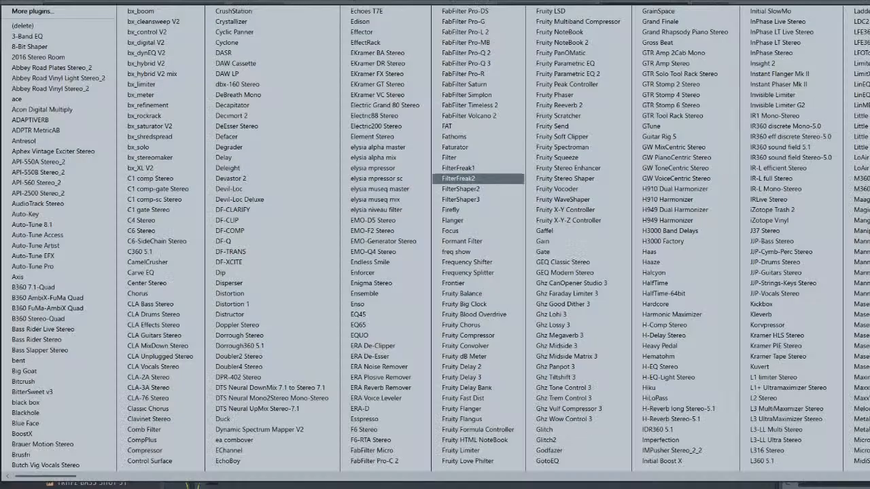
{"action": "scroll", "coordinate": [479, 179], "scroll_direction": "down", "scroll_amount": 5}
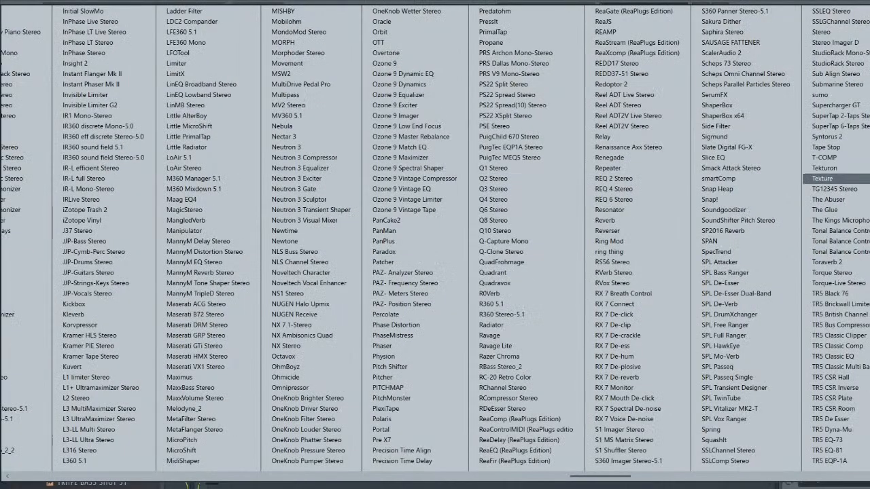
{"action": "left_click", "coordinate": [822, 177]}
{"action": "left_click_drag", "start_coordinate": [516, 191], "coordinate": [482, 87]}
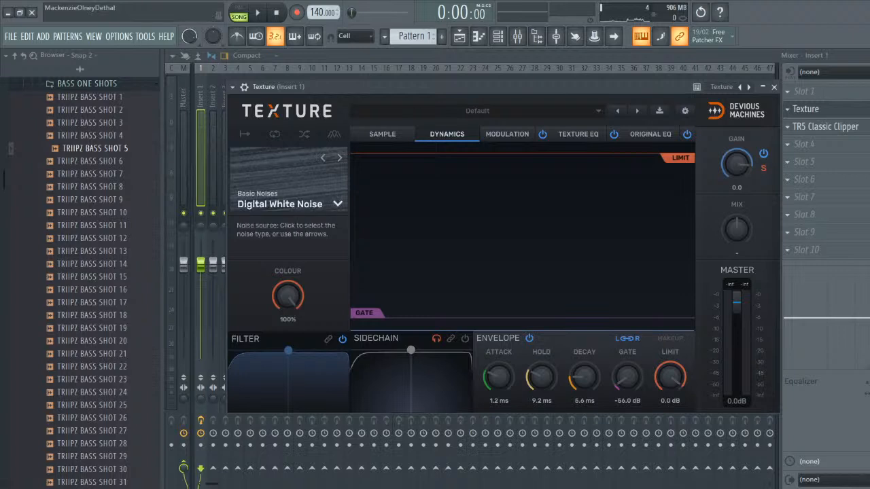
- Try Glass Chimes as Texture's sound source, auditioning it at 100 Wet and with the mix returned to centre
{"action": "left_click", "coordinate": [338, 204]}
{"action": "mouse_move", "coordinate": [340, 217]}
{"action": "mouse_move", "coordinate": [346, 276]}
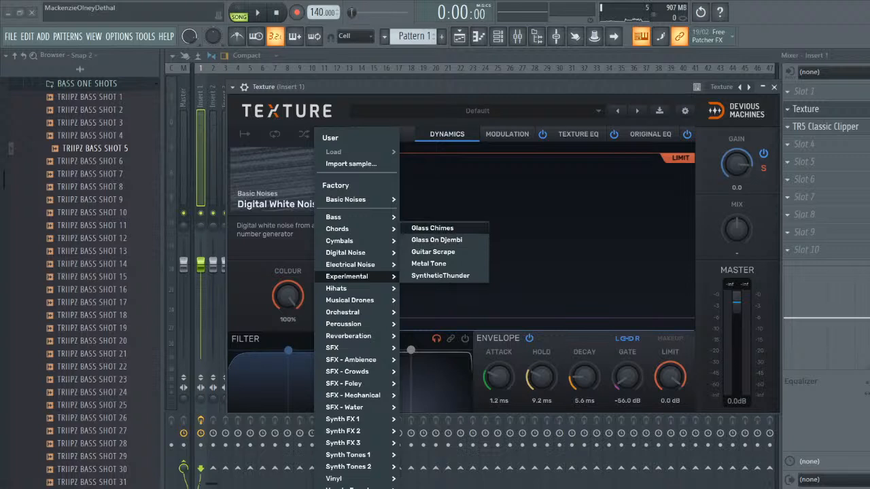
{"action": "left_click", "coordinate": [432, 228]}
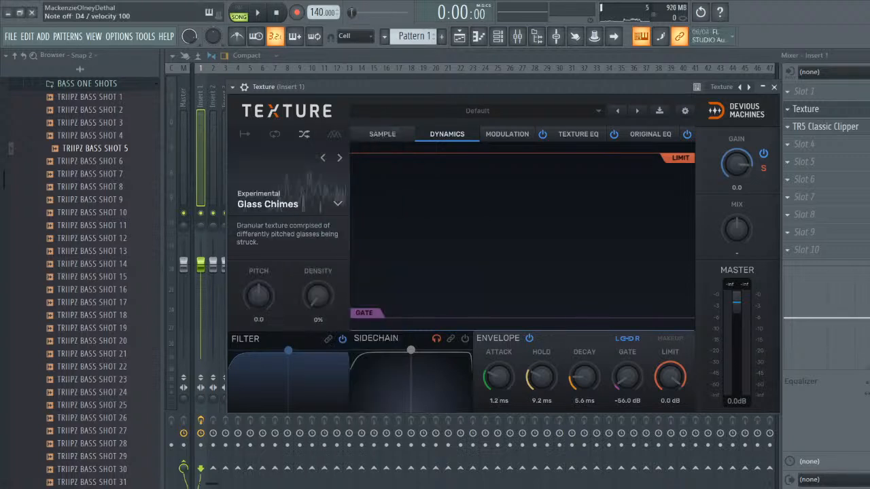
{"action": "key", "text": "space"}
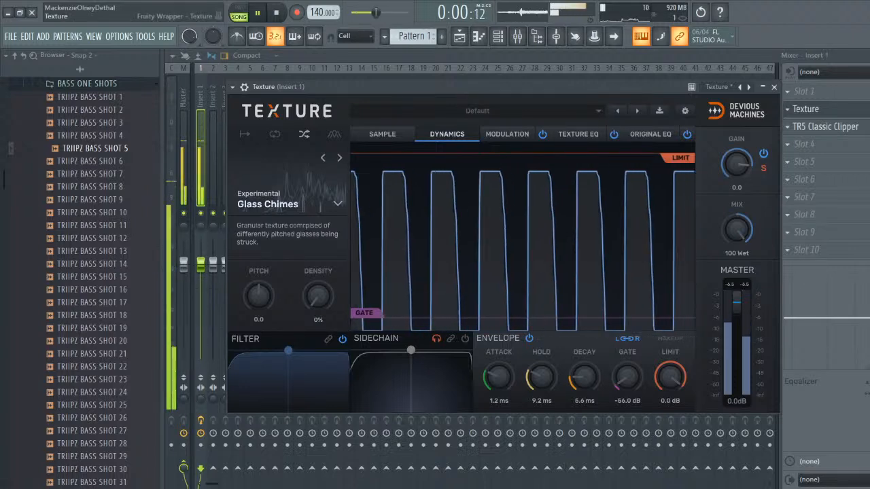
{"action": "key", "text": "space"}
{"action": "left_click_drag", "start_coordinate": [736, 230], "coordinate": [737, 298]}
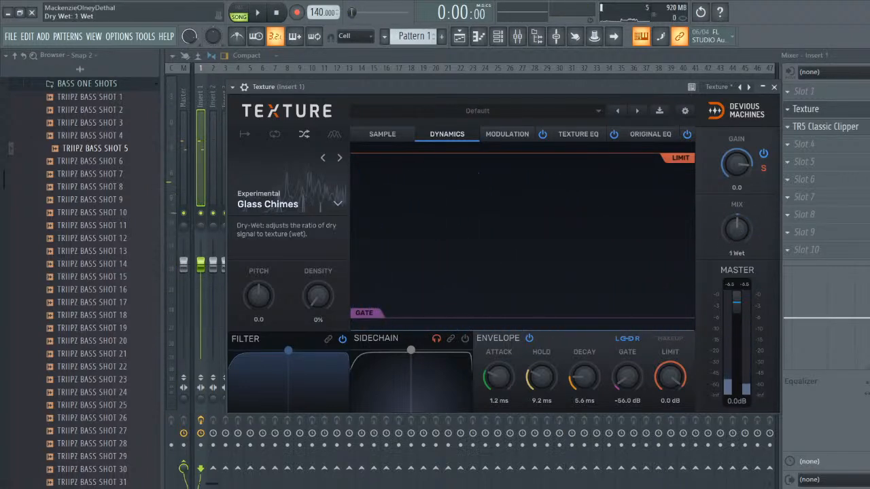
{"action": "key", "text": "space"}
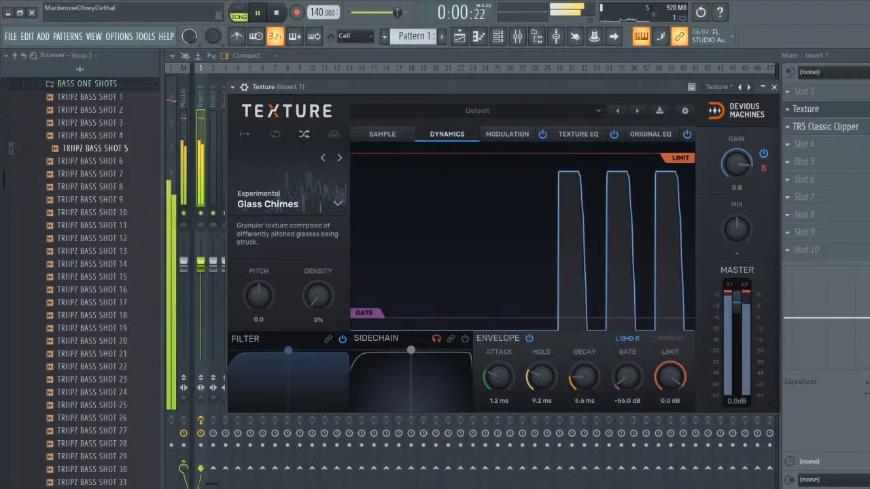
{"action": "key", "text": "space"}
- Set Texture's source to Digital White Noise, lower its gain to -23.6 dB during playback, and close the plugin
{"action": "left_click", "coordinate": [338, 204]}
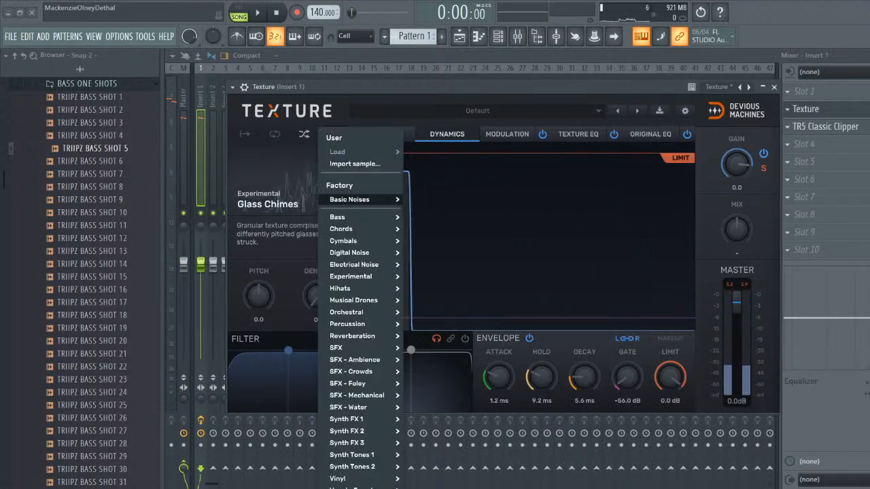
{"action": "mouse_move", "coordinate": [360, 199]}
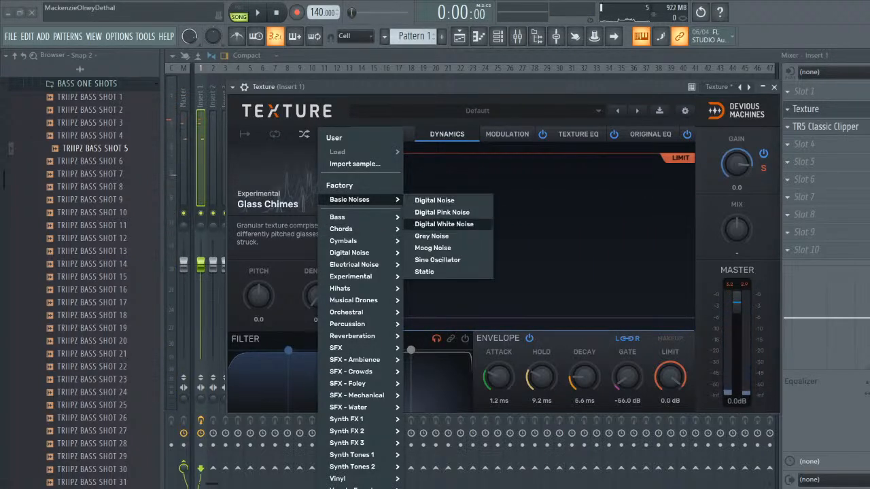
{"action": "left_click", "coordinate": [444, 223]}
{"action": "key", "text": "space"}
{"action": "left_click_drag", "start_coordinate": [736, 163], "coordinate": [736, 211]}
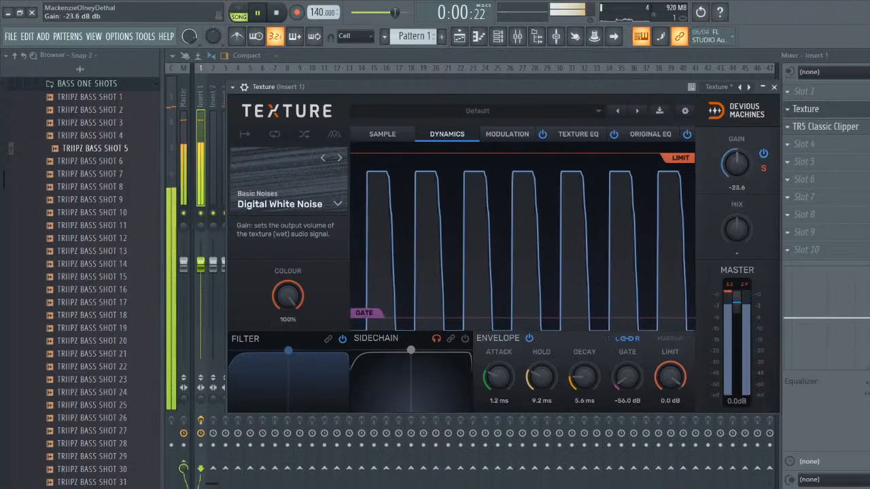
{"action": "key", "text": "space"}
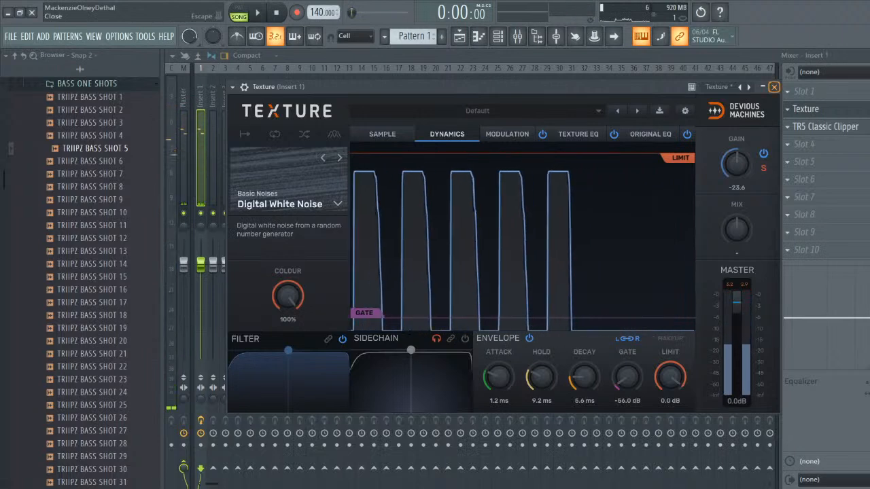
{"action": "left_click", "coordinate": [773, 87]}
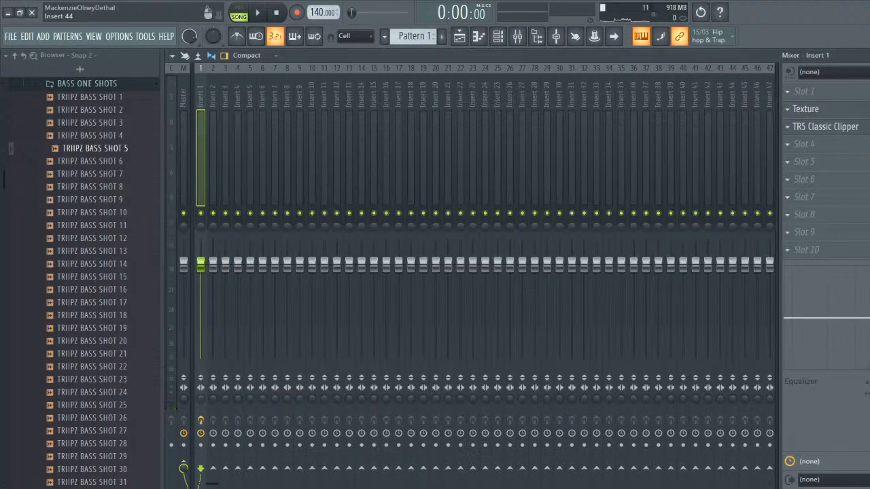
- Audition the bass shot through Texture and TR5 Classic Clipper on Insert 1, briefly checking Texture's display
{"action": "key", "text": "space"}
{"action": "key", "text": "space"}
{"action": "left_click", "coordinate": [806, 110]}
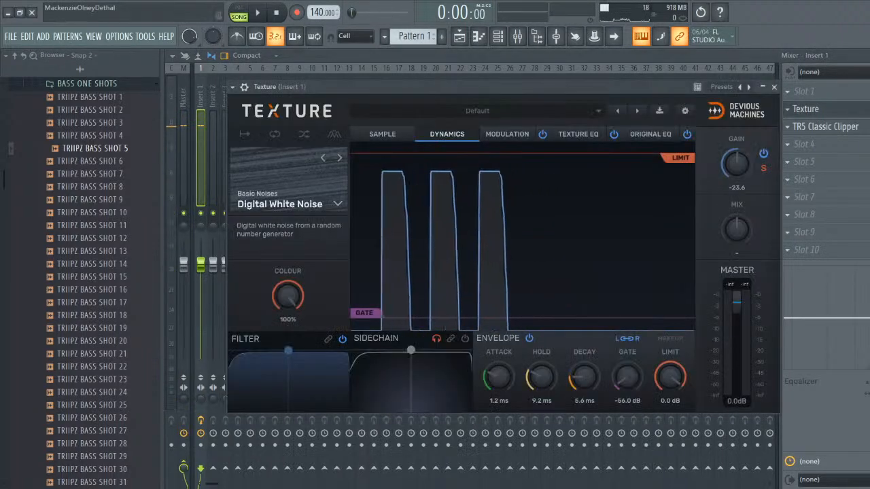
{"action": "left_click", "coordinate": [773, 87]}
{"action": "key", "text": "space"}
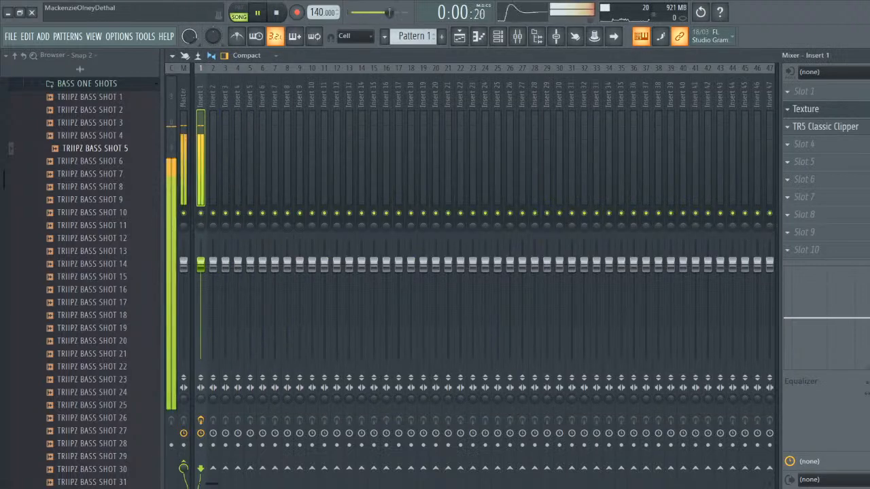
{"action": "key", "text": "space"}
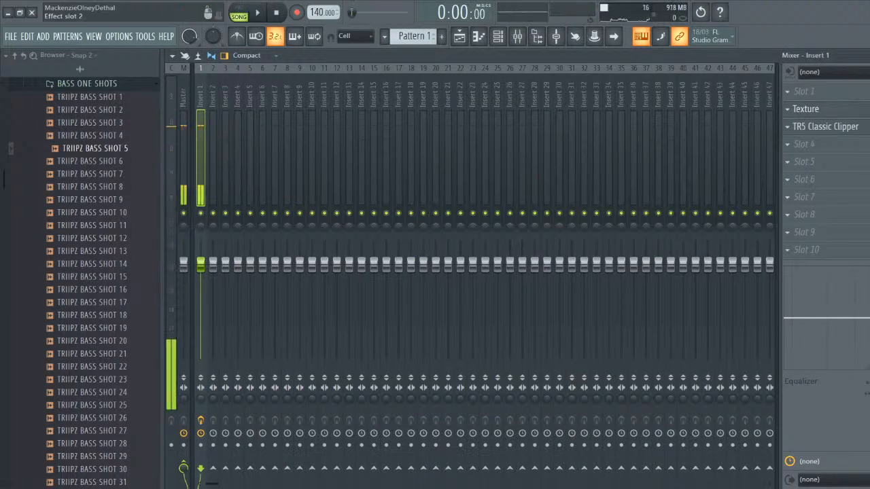
- Raise Texture's gain on Insert 1 to about -16.7 dB while auditioning the bass shot, and close the plugin
{"action": "left_click", "coordinate": [805, 110]}
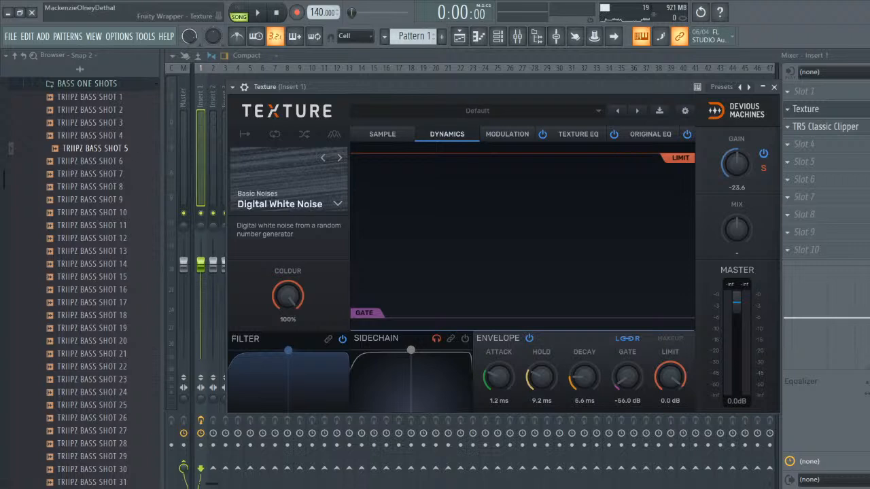
{"action": "key", "text": "space"}
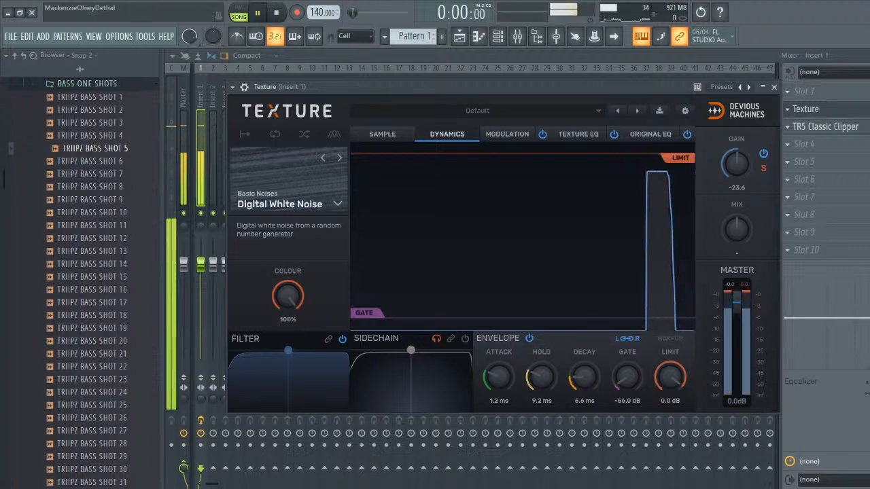
{"action": "left_click_drag", "start_coordinate": [737, 163], "coordinate": [736, 142]}
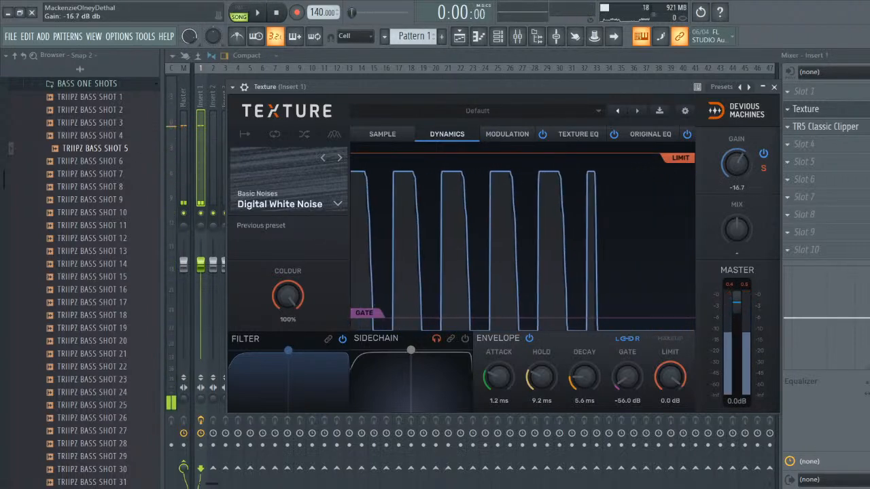
{"action": "key", "text": "space"}
{"action": "left_click_drag", "start_coordinate": [737, 163], "coordinate": [737, 148]}
{"action": "key", "text": "Escape"}
{"action": "key", "text": "space"}
- Consolidate playlist Track 1 into a new audio clip, close the Serum window, and audition the resampled clip
{"action": "left_click", "coordinate": [866, 56]}
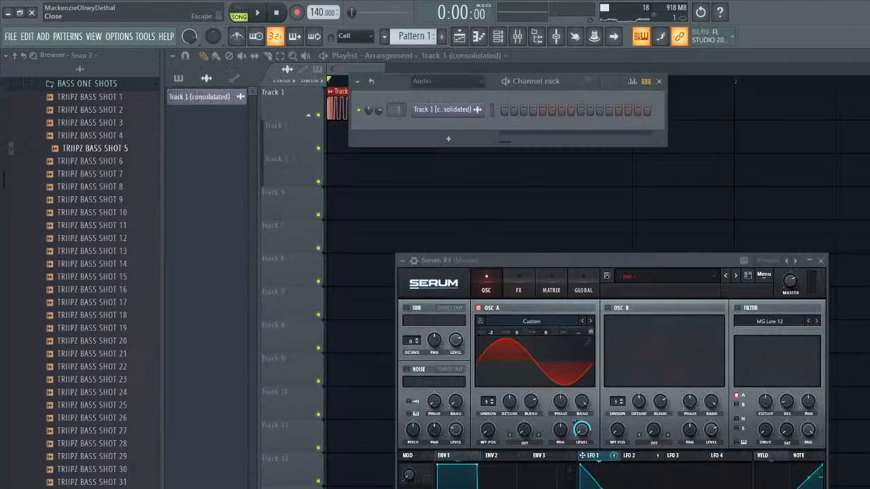
{"action": "right_click", "coordinate": [292, 87]}
{"action": "mouse_move", "coordinate": [333, 256]}
{"action": "left_click", "coordinate": [419, 256]}
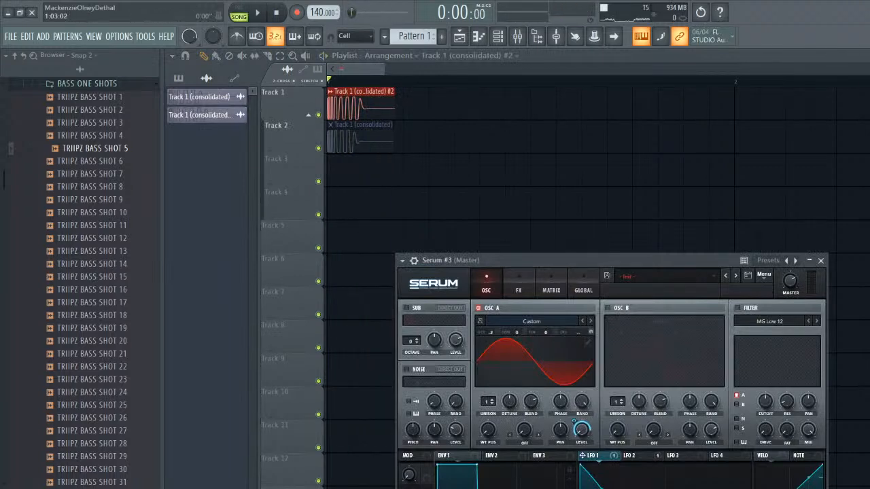
{"action": "left_click", "coordinate": [820, 260]}
{"action": "key", "text": "space"}
{"action": "key", "text": "space"}
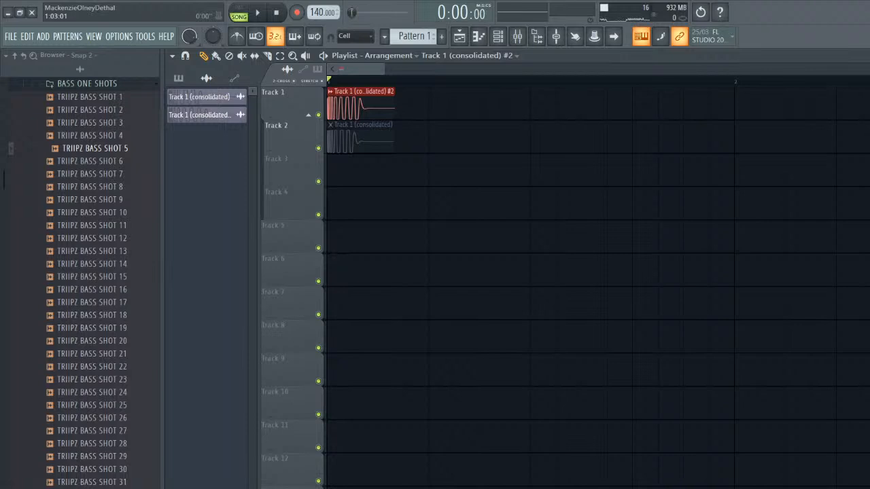
- Try different gain settings on TR5 Classic Clipper, settling on 5.0 dB and auditioning the resampled bass
{"action": "left_click", "coordinate": [517, 36]}
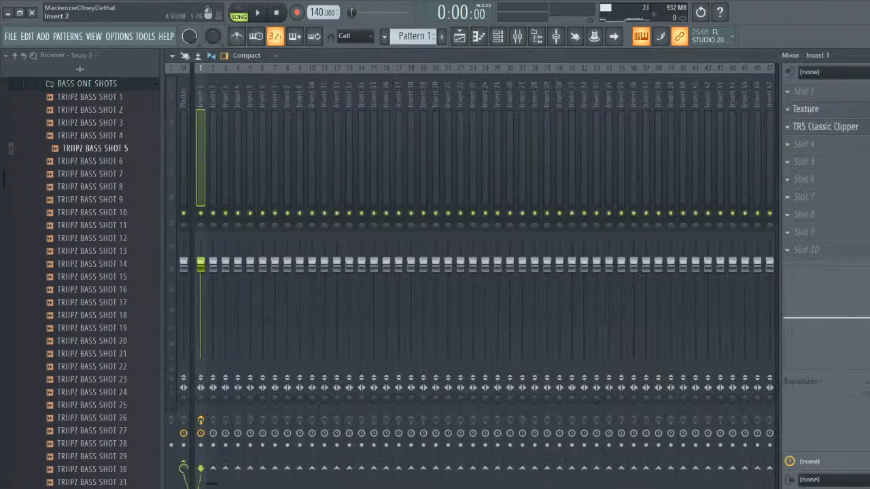
{"action": "left_click", "coordinate": [825, 127]}
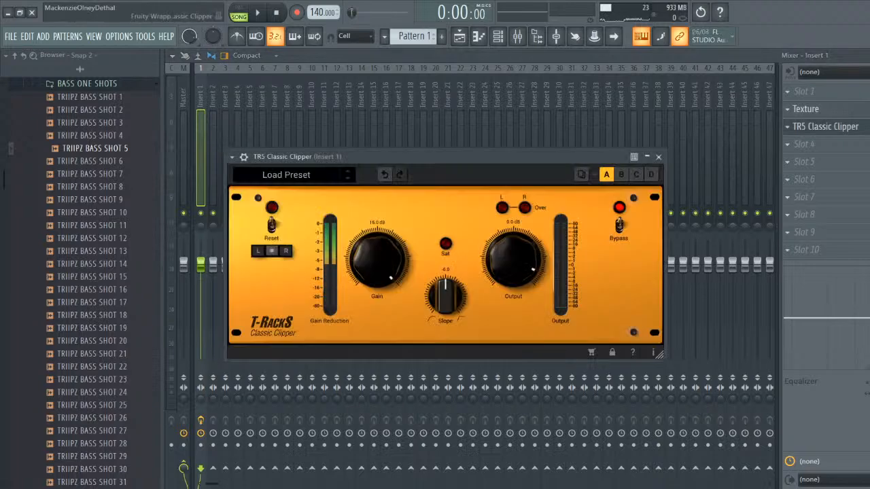
{"action": "left_click_drag", "start_coordinate": [469, 155], "coordinate": [483, 126]}
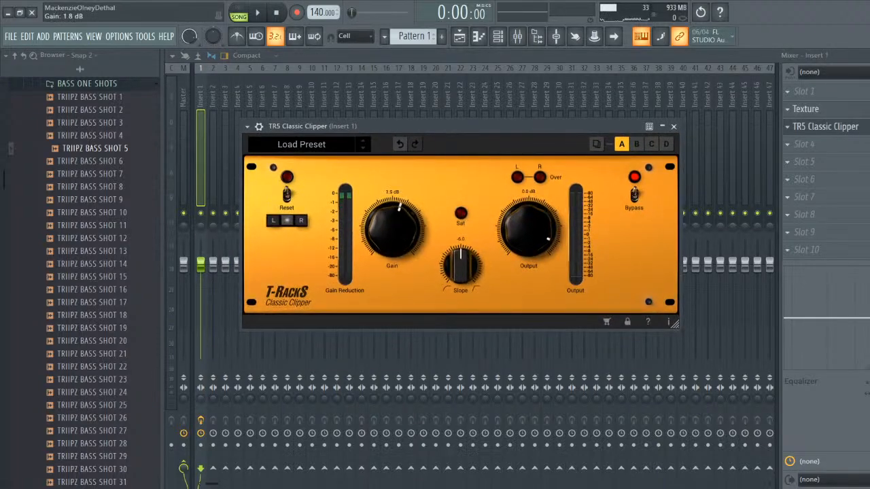
{"action": "key", "text": "space"}
{"action": "key", "text": "space"}
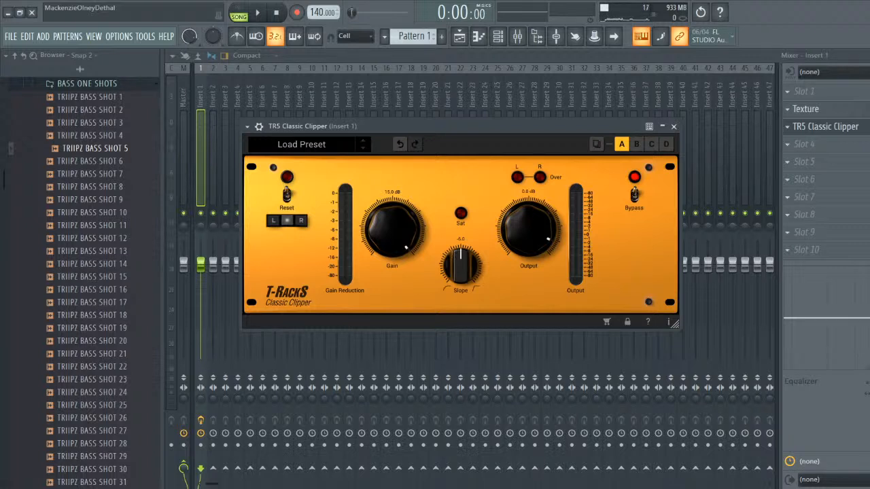
{"action": "mouse_move", "coordinate": [393, 231]}
{"action": "left_mouse_down"}
{"action": "mouse_move", "coordinate": [392, 279]}
{"action": "mouse_move", "coordinate": [393, 231]}
{"action": "left_mouse_up"}
{"action": "left_click_drag", "start_coordinate": [392, 229], "coordinate": [392, 275]}
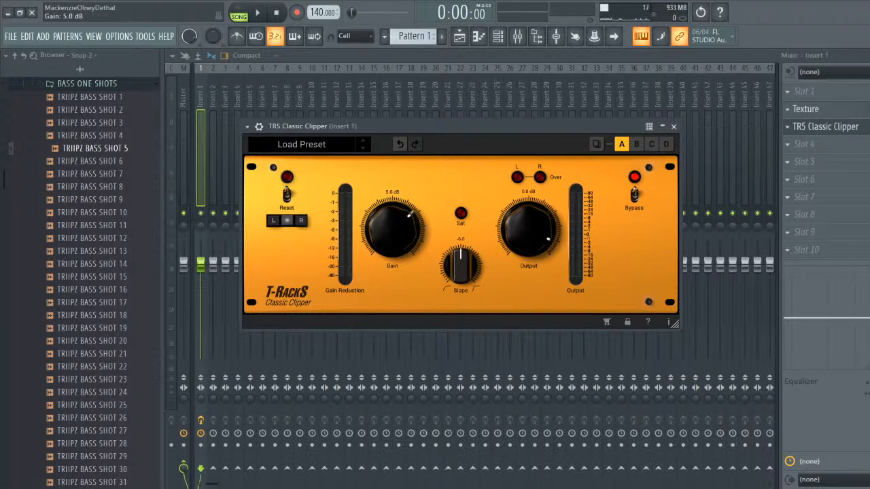
{"action": "key", "text": "space"}
{"action": "key", "text": "space"}
{"action": "key", "text": "Escape"}
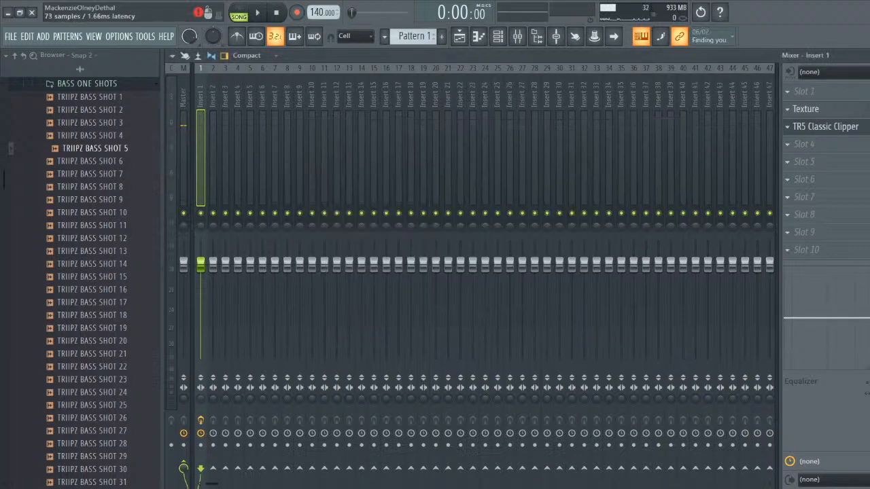
- Try TR5 Classic Clipper's gain at 3.0 dB and close the plugin
{"action": "left_click", "coordinate": [825, 127]}
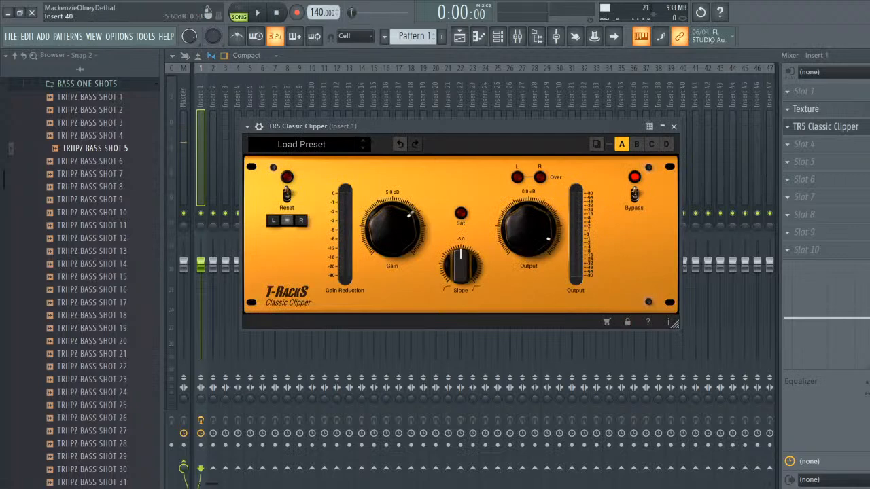
{"action": "key", "text": "Escape"}
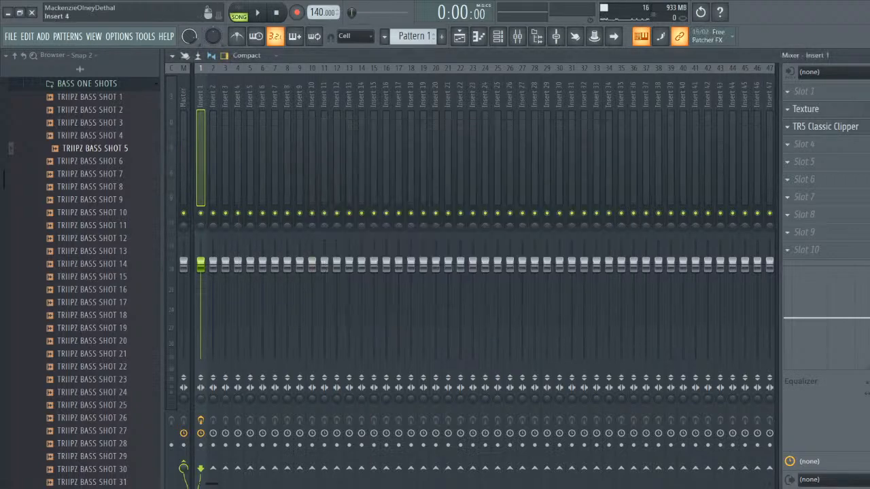
{"action": "left_click", "coordinate": [825, 126]}
{"action": "mouse_move", "coordinate": [392, 230]}
{"action": "left_mouse_down"}
{"action": "mouse_move", "coordinate": [392, 208]}
{"action": "mouse_move", "coordinate": [392, 233]}
{"action": "left_mouse_up"}
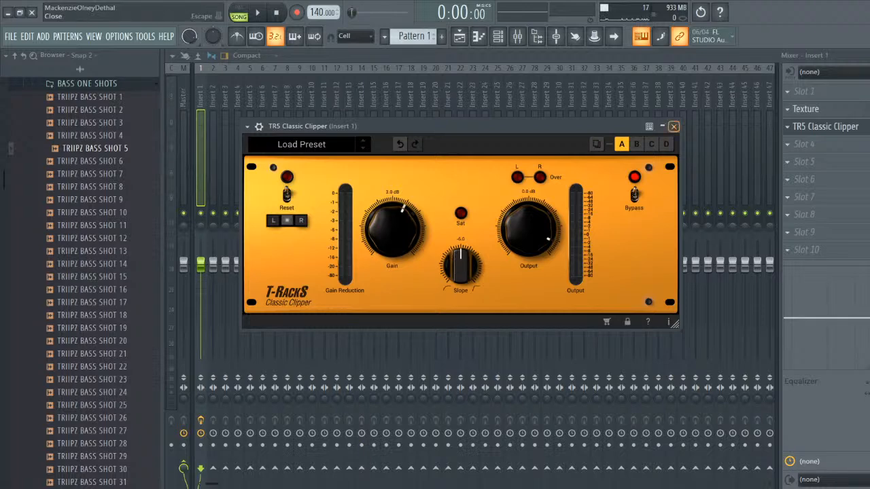
{"action": "left_click", "coordinate": [673, 126]}
- Delete TR5 Classic Clipper from slot 3 of Insert 1, and audition the resampled clip in the playlist
{"action": "left_click", "coordinate": [787, 127]}
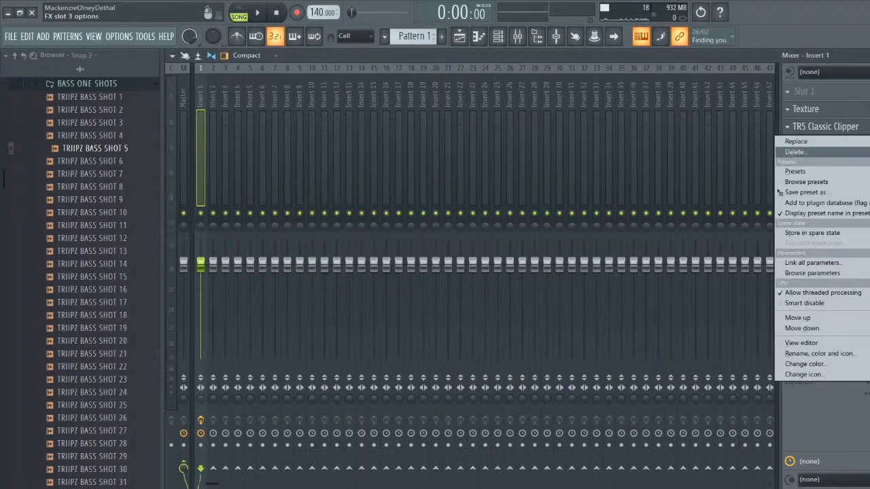
{"action": "left_click", "coordinate": [795, 152]}
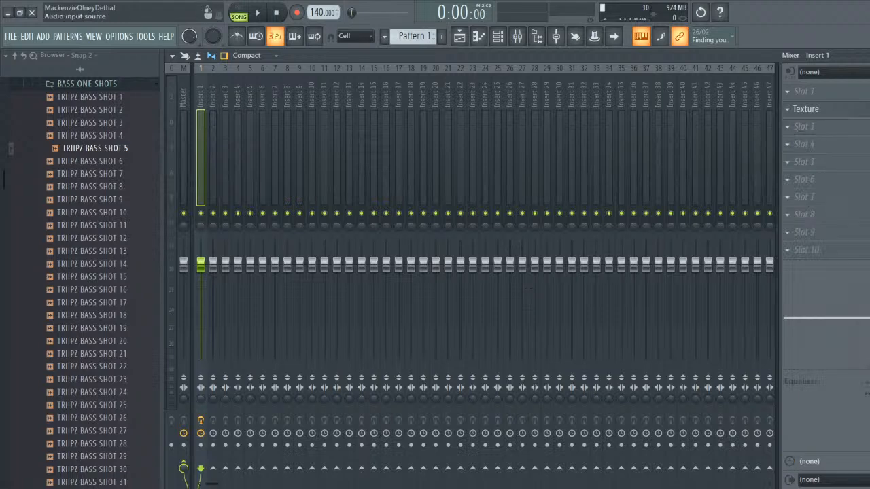
{"action": "left_click", "coordinate": [787, 127]}
{"action": "key", "text": "Escape"}
{"action": "key", "text": "space"}
{"action": "key", "text": "F9"}
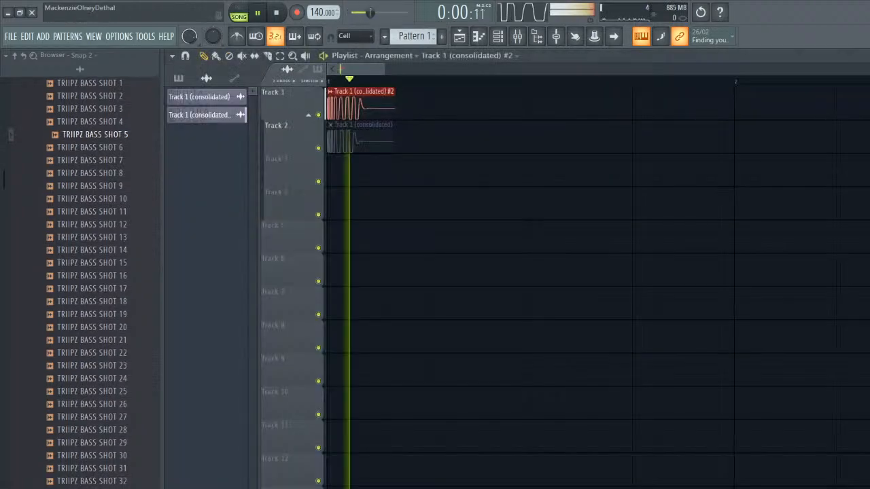
{"action": "key", "text": "space"}
- Try placing extra copies of the resampled bass clip along Track 1, audition them, and remove the copies
{"action": "left_click", "coordinate": [465, 106]}
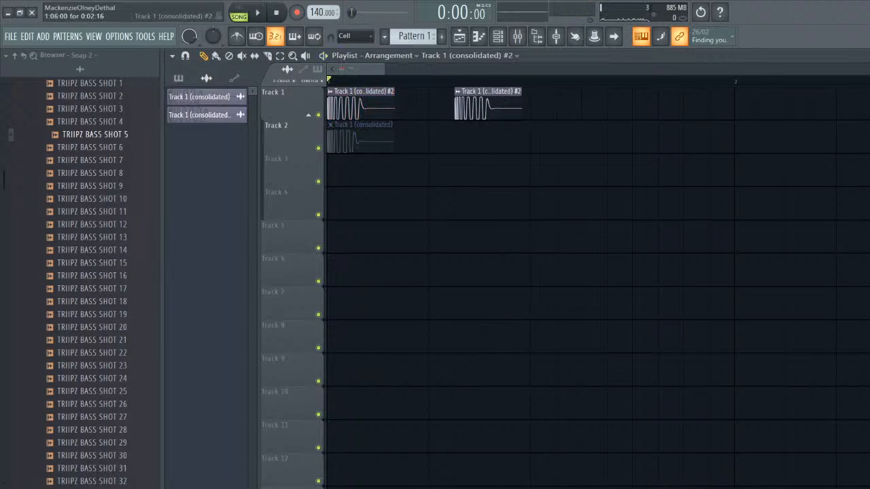
{"action": "left_click_drag", "start_coordinate": [465, 106], "coordinate": [491, 106]}
{"action": "scroll", "coordinate": [386, 106], "scroll_direction": "down", "scroll_amount": 4}
{"action": "key", "text": "space"}
{"action": "left_click", "coordinate": [457, 106]}
{"action": "key", "text": "space"}
{"action": "right_click", "coordinate": [456, 106]}
{"action": "right_click", "coordinate": [381, 106]}
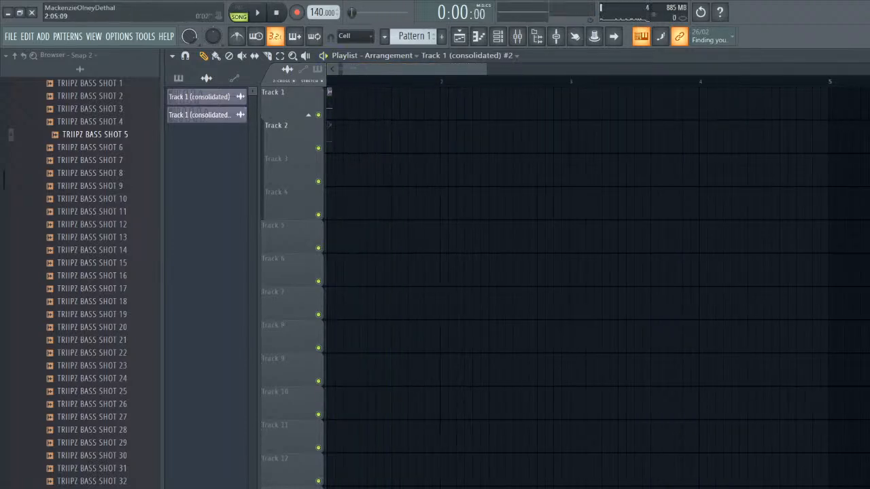
{"action": "scroll", "coordinate": [440, 109], "scroll_direction": "up", "scroll_amount": 4}
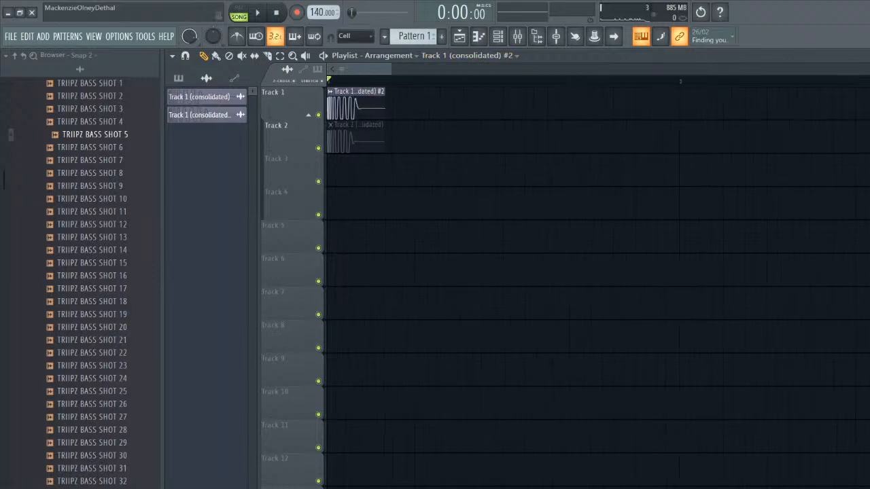
- Show all channels in the channel rack and delete the Serum #2 and Serum channels
{"action": "left_click", "coordinate": [498, 36]}
{"action": "left_click", "coordinate": [445, 81]}
{"action": "left_click", "coordinate": [435, 92]}
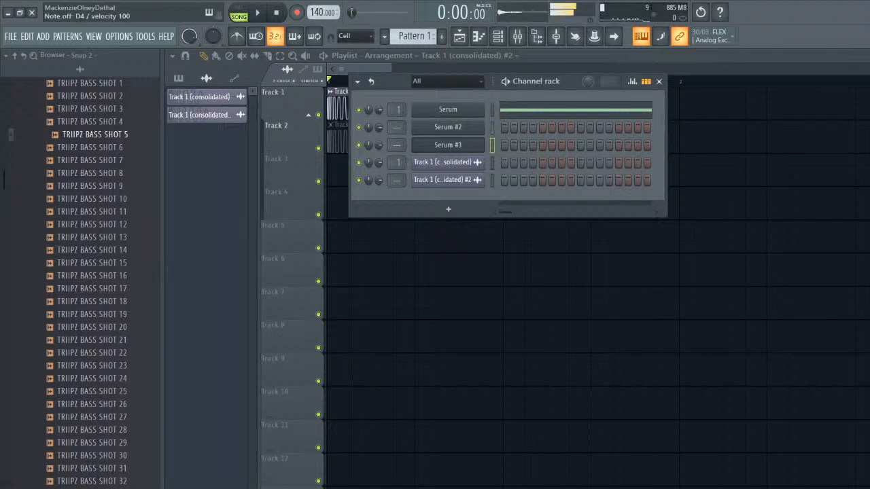
{"action": "right_click", "coordinate": [483, 126]}
{"action": "left_click", "coordinate": [505, 233]}
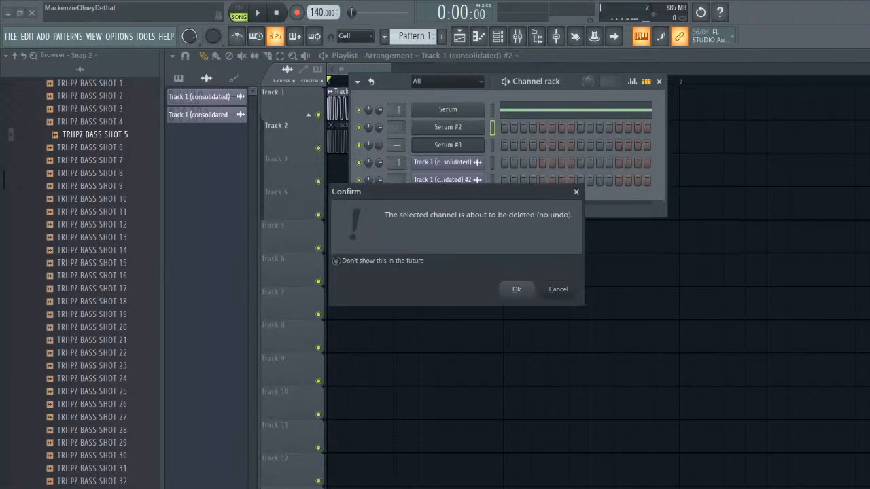
{"action": "key", "text": "Return"}
{"action": "right_click", "coordinate": [483, 109]}
{"action": "left_click", "coordinate": [505, 217]}
{"action": "key", "text": "Return"}
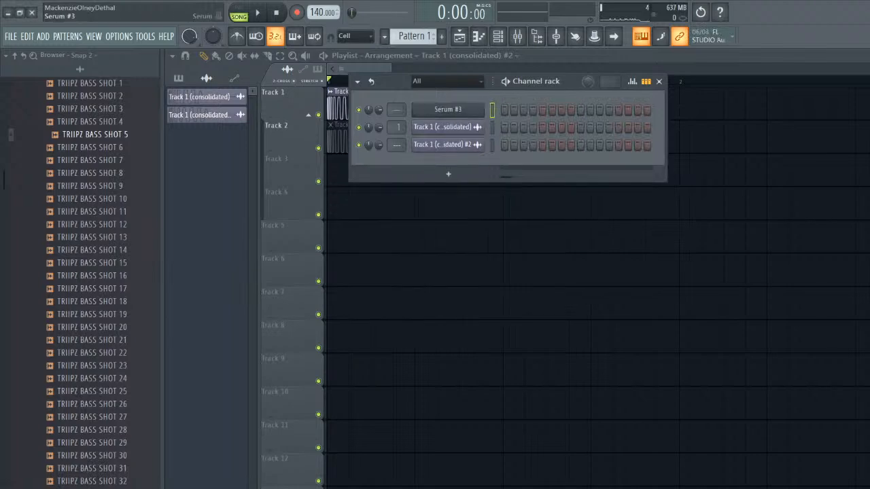
- Open Serum #3, move its window clear of the channel rack, and reset it to the init preset
{"action": "left_click", "coordinate": [456, 109]}
{"action": "left_click_drag", "start_coordinate": [469, 261], "coordinate": [336, 72]}
{"action": "key", "text": "x"}
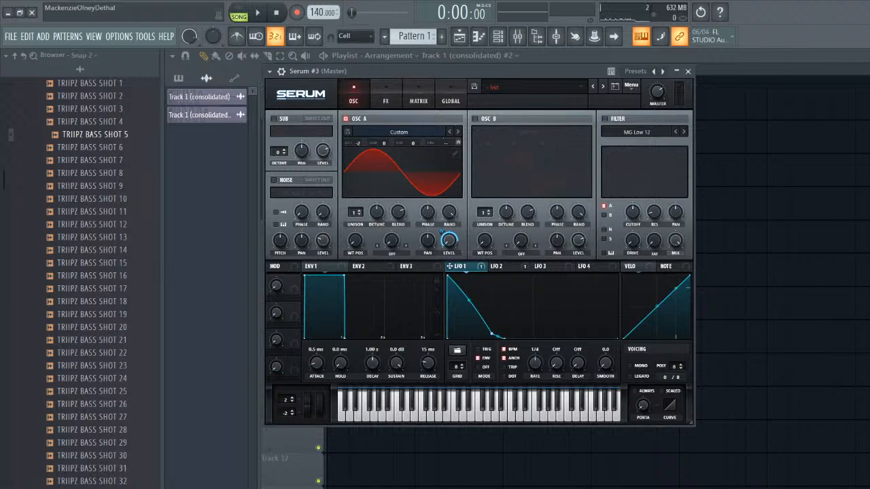
{"action": "left_click", "coordinate": [630, 85]}
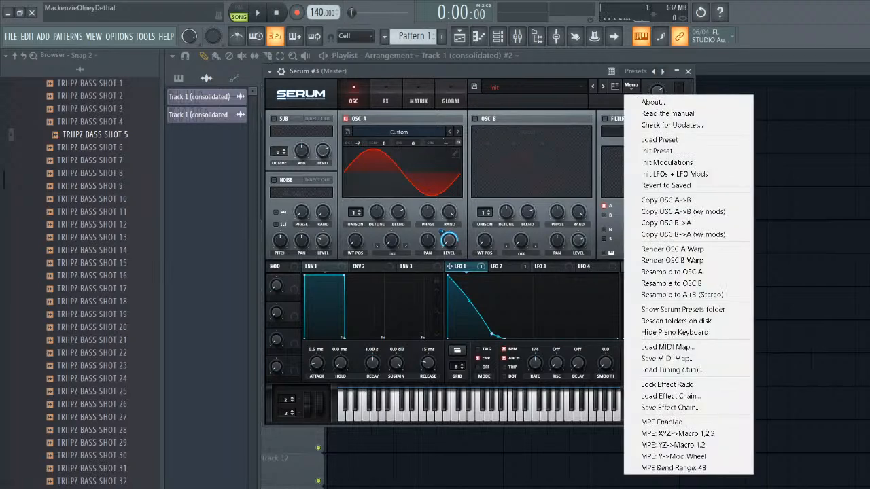
{"action": "left_click", "coordinate": [666, 168]}
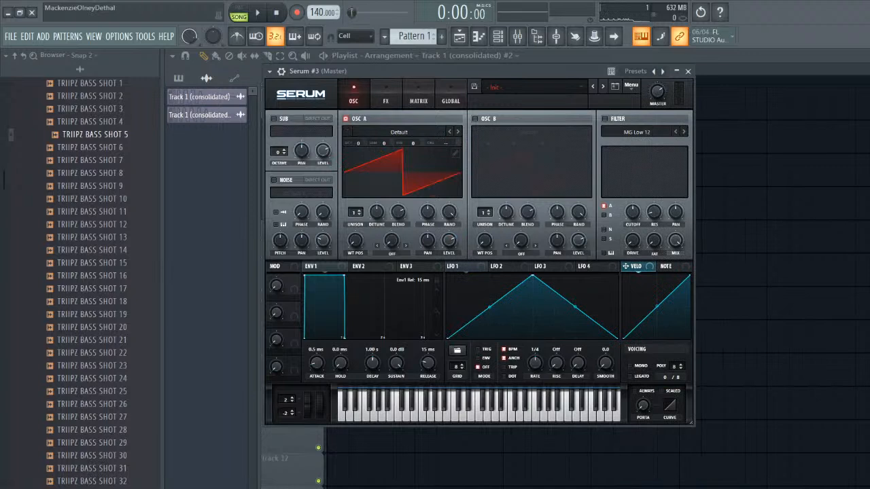
- Turn off oscillator A and enable the noise oscillator with the Analog noise AlphaNz
{"action": "left_click", "coordinate": [345, 118]}
{"action": "left_click", "coordinate": [274, 180]}
{"action": "left_click", "coordinate": [295, 193]}
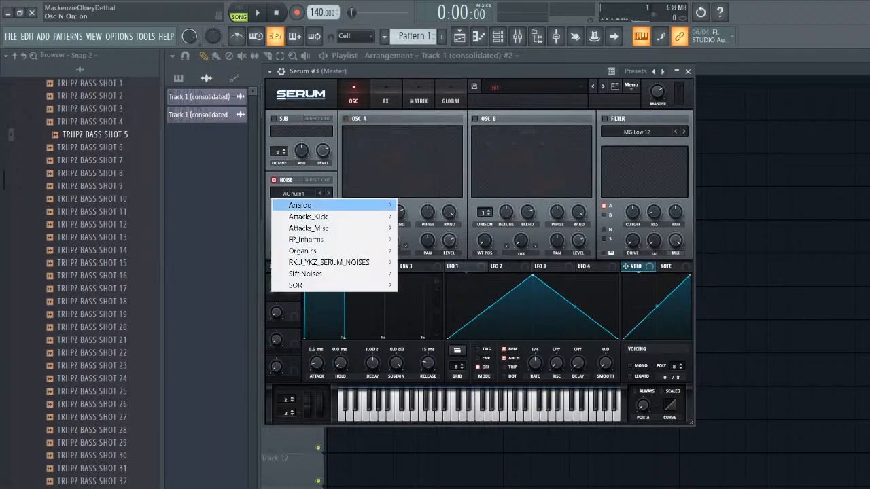
{"action": "mouse_move", "coordinate": [306, 205]}
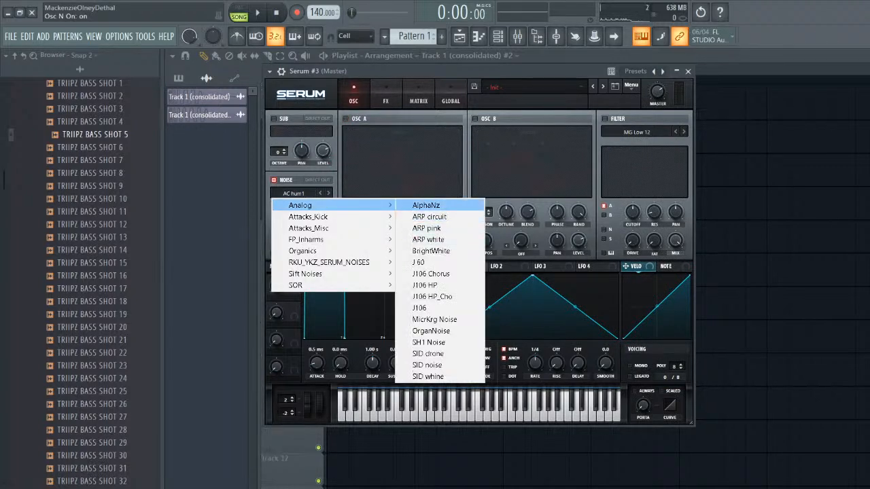
{"action": "left_click", "coordinate": [426, 205]}
- Assign LFO 1 to the noise level and redraw its shape as several narrow opening peaks followed by a long falling tail
{"action": "left_click_drag", "start_coordinate": [450, 266], "coordinate": [322, 240]}
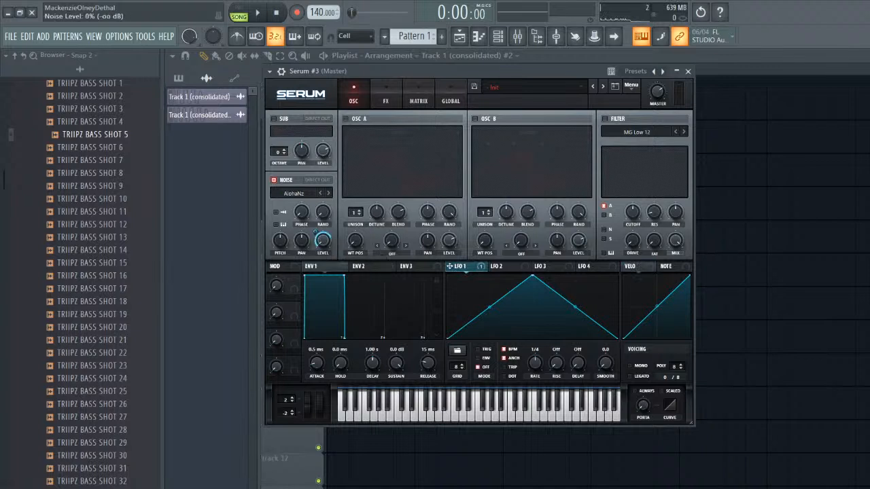
{"action": "left_click_drag", "start_coordinate": [532, 275], "coordinate": [457, 339]}
{"action": "double_click", "coordinate": [458, 293]}
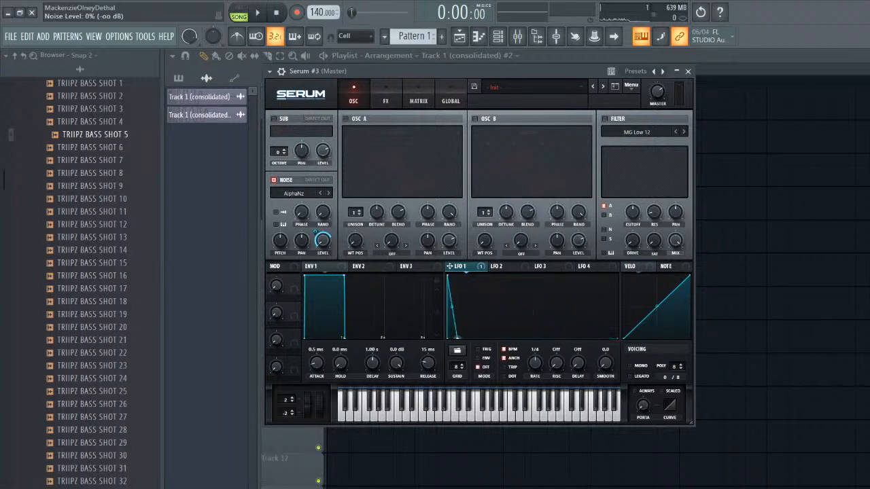
{"action": "double_click", "coordinate": [457, 307]}
{"action": "mouse_move", "coordinate": [457, 307]}
{"action": "left_mouse_down"}
{"action": "mouse_move", "coordinate": [457, 292]}
{"action": "mouse_move", "coordinate": [460, 339]}
{"action": "mouse_move", "coordinate": [464, 294]}
{"action": "left_mouse_up"}
{"action": "double_click", "coordinate": [462, 298]}
{"action": "double_click", "coordinate": [466, 296]}
- Set LFO 1 to trigger mode, bend its long tail into a concave decay, and audition the noise
{"action": "key", "text": "x"}
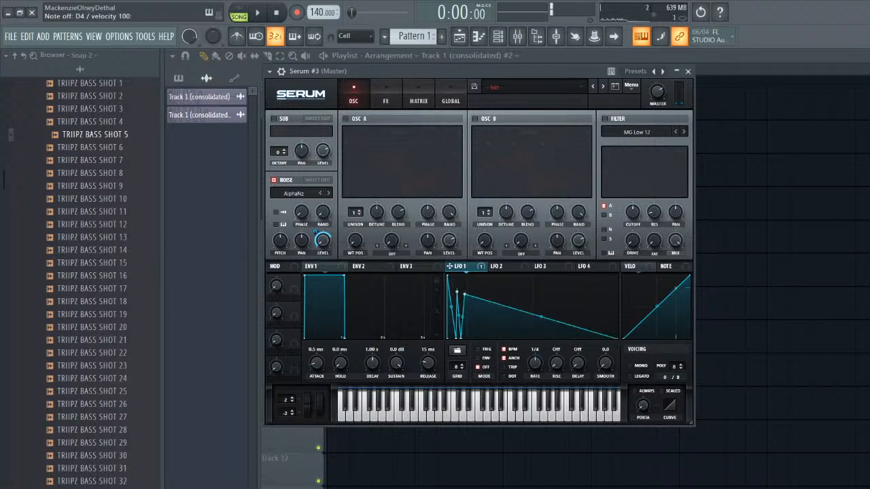
{"action": "key", "text": "x"}
{"action": "key", "text": "x"}
{"action": "key", "text": "x"}
{"action": "key", "text": "x"}
{"action": "left_click_drag", "start_coordinate": [541, 316], "coordinate": [541, 335]}
{"action": "key", "text": "x"}
{"action": "key", "text": "x"}
{"action": "key", "text": "x"}
- Enable the Tube distortion effect, raise its drive, and audition the noise
{"action": "left_click", "coordinate": [385, 101]}
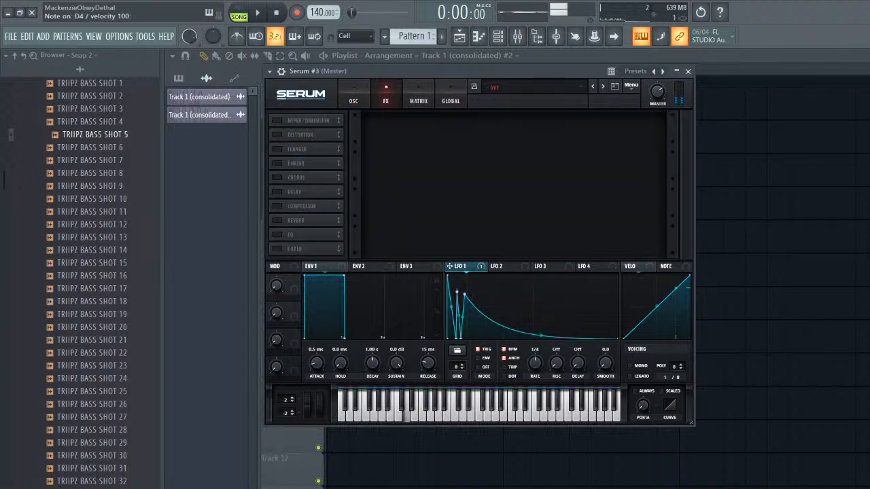
{"action": "key", "text": "x"}
{"action": "left_click", "coordinate": [277, 135]}
{"action": "key", "text": "x"}
{"action": "key", "text": "x"}
{"action": "key", "text": "x"}
{"action": "left_click_drag", "start_coordinate": [579, 126], "coordinate": [579, 82]}
{"action": "key", "text": "x"}
{"action": "key", "text": "x"}
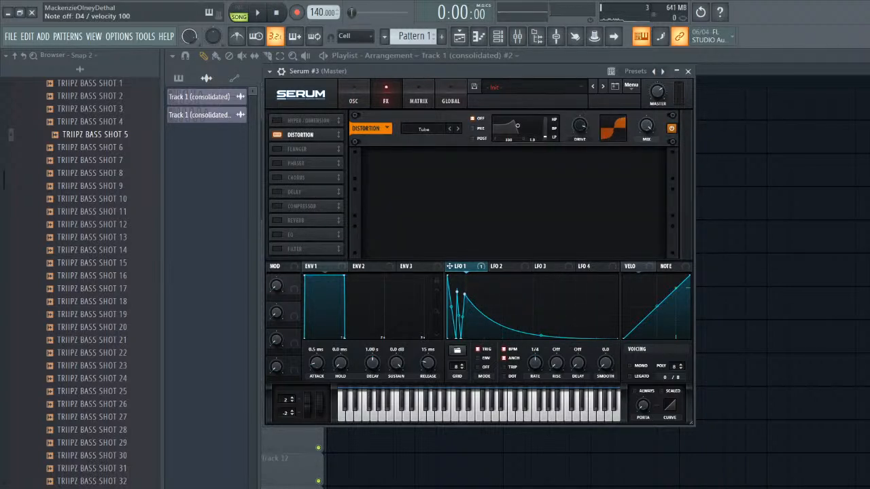
- Pull the end point of LFO 1's tail earlier to shorten the decay, auditioning the sound
{"action": "left_click_drag", "start_coordinate": [541, 335], "coordinate": [580, 338]}
{"action": "key", "text": "x"}
{"action": "key", "text": "x"}
{"action": "key", "text": "x"}
{"action": "key", "text": "x"}
{"action": "key", "text": "x"}
{"action": "key", "text": "x"}
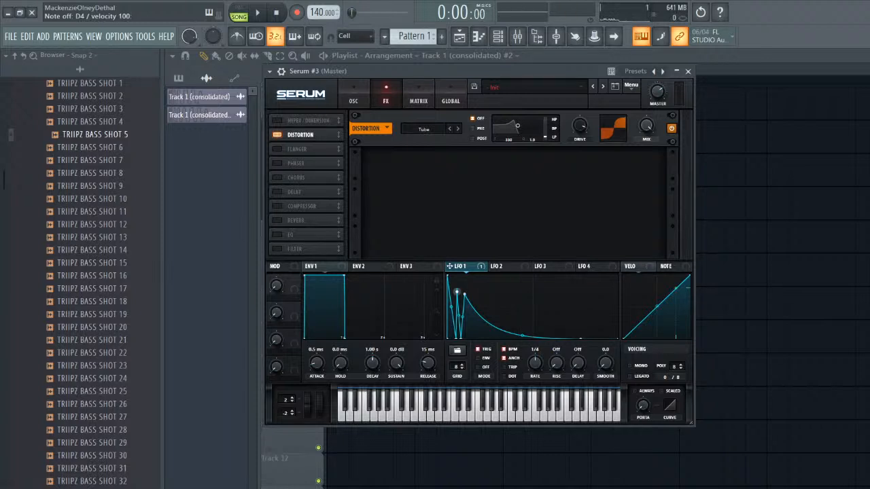
- Move LFO 1's second and third peaks earlier and closer together, lower the third, and audition the hits
{"action": "key", "text": "x"}
{"action": "key", "text": "x"}
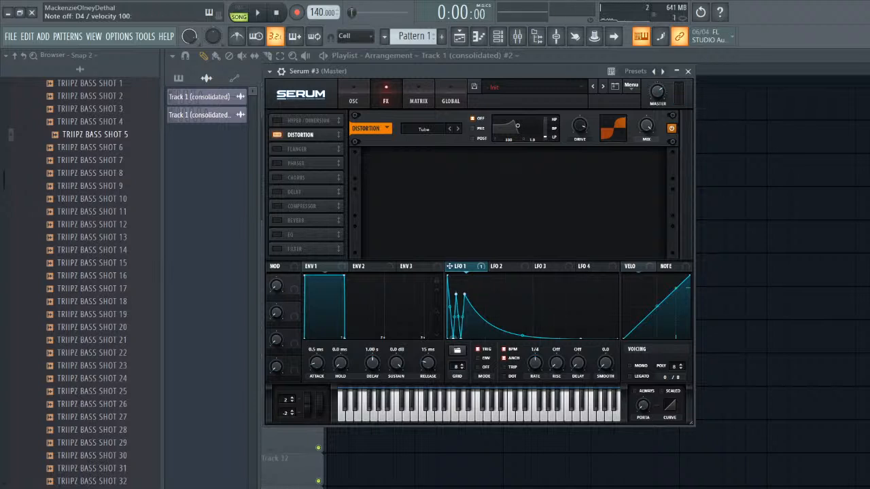
{"action": "key", "text": "x"}
{"action": "key", "text": "x"}
{"action": "left_click_drag", "start_coordinate": [464, 294], "coordinate": [462, 300]}
{"action": "key", "text": "x"}
{"action": "key", "text": "x"}
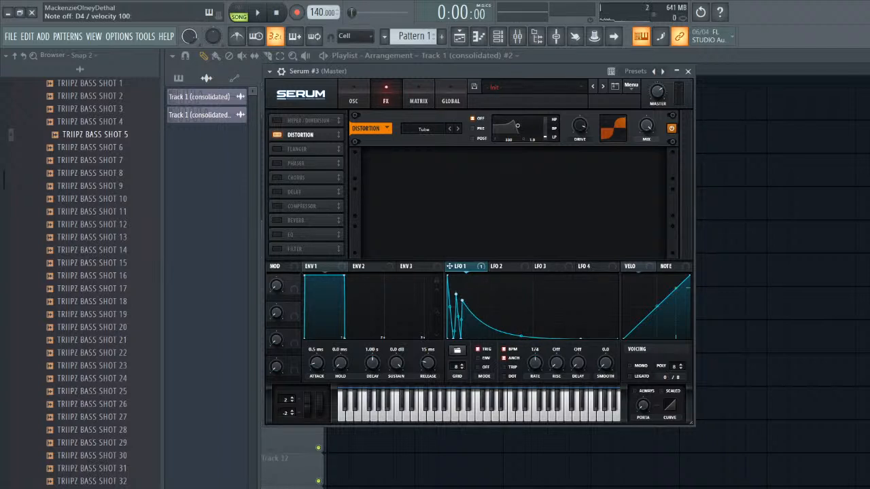
{"action": "key", "text": "x"}
{"action": "key", "text": "x"}
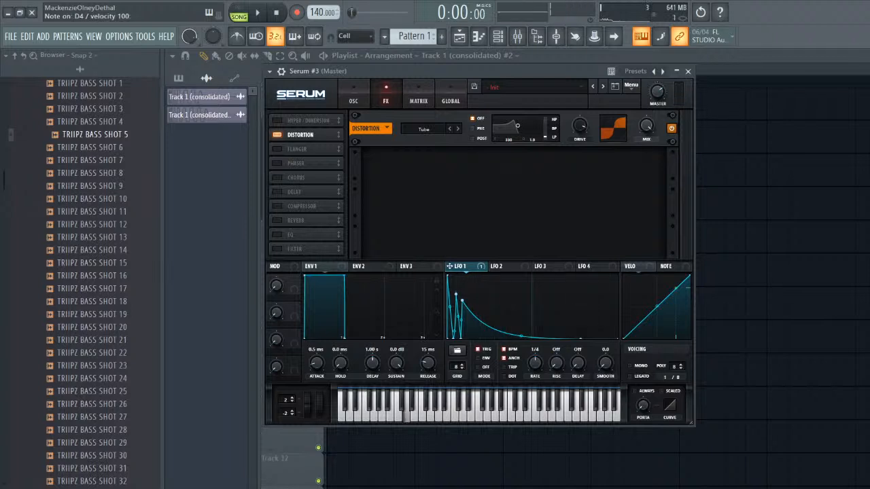
{"action": "key", "text": "x"}
{"action": "key", "text": "x"}
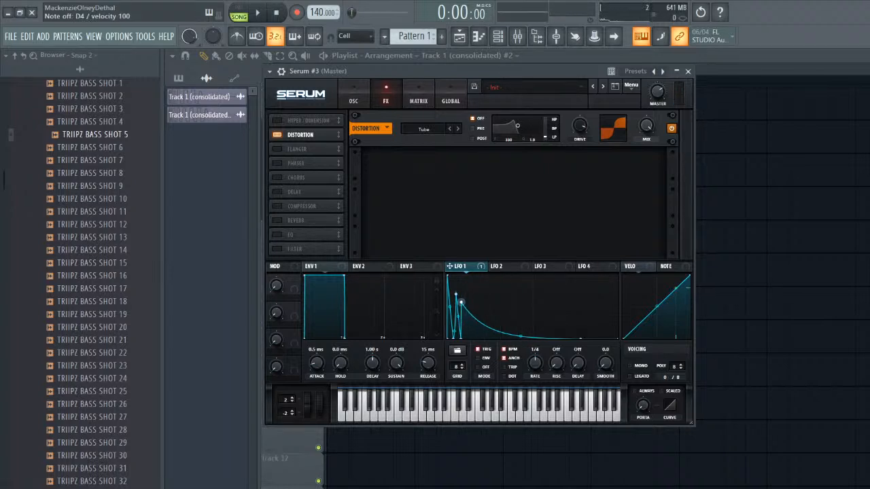
- Reset Serum to the init preset, enable the noise oscillator, and turn off oscillator A
{"action": "left_click", "coordinate": [630, 86]}
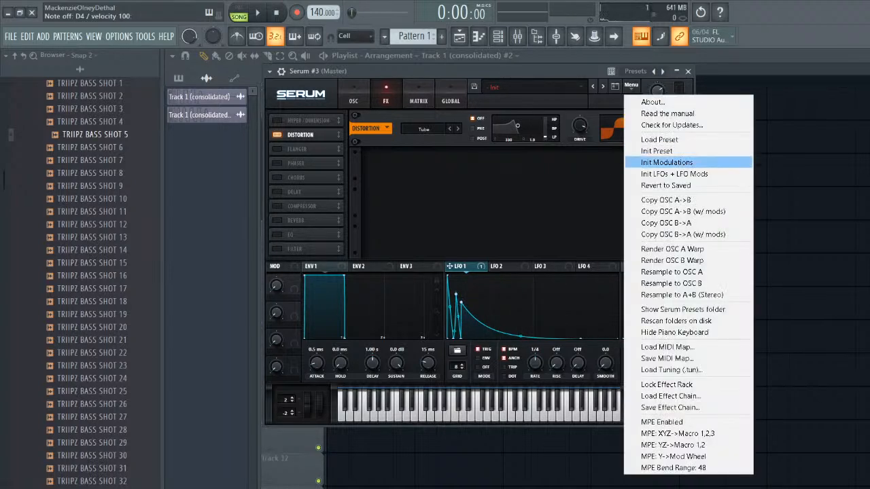
{"action": "left_click", "coordinate": [656, 151]}
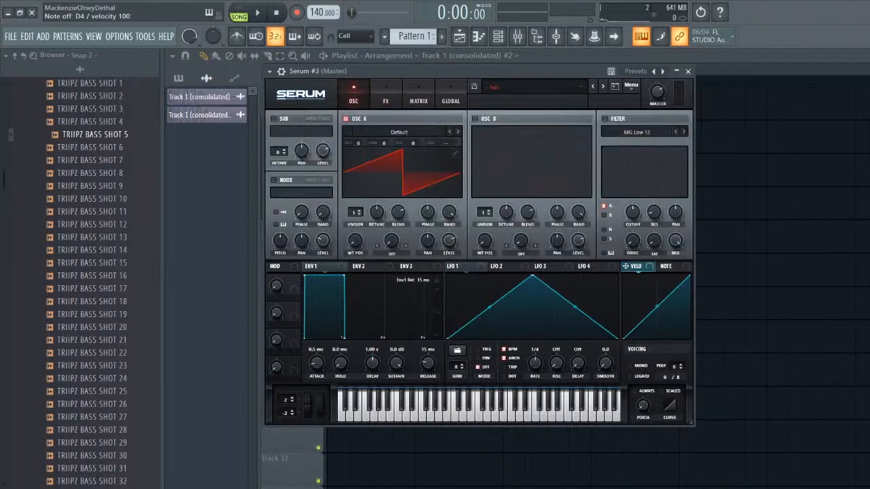
{"action": "left_click", "coordinate": [273, 180]}
{"action": "key", "text": "x"}
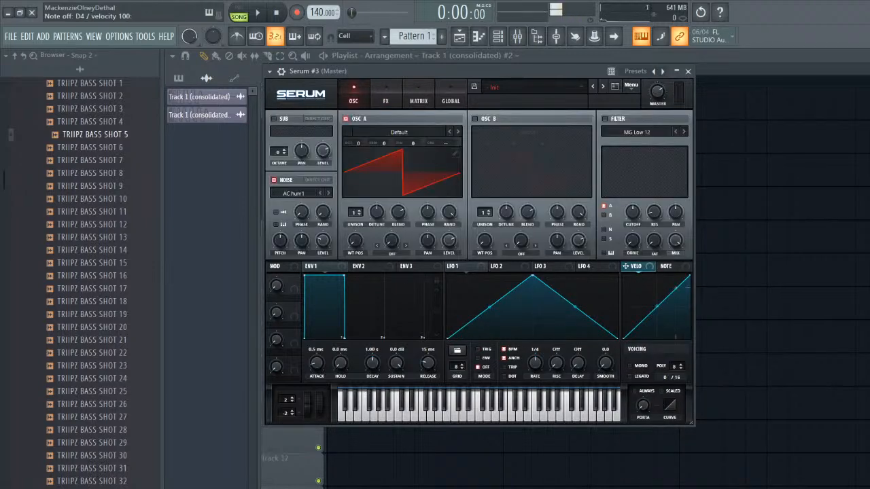
{"action": "left_click", "coordinate": [345, 119]}
{"action": "key", "text": "x"}
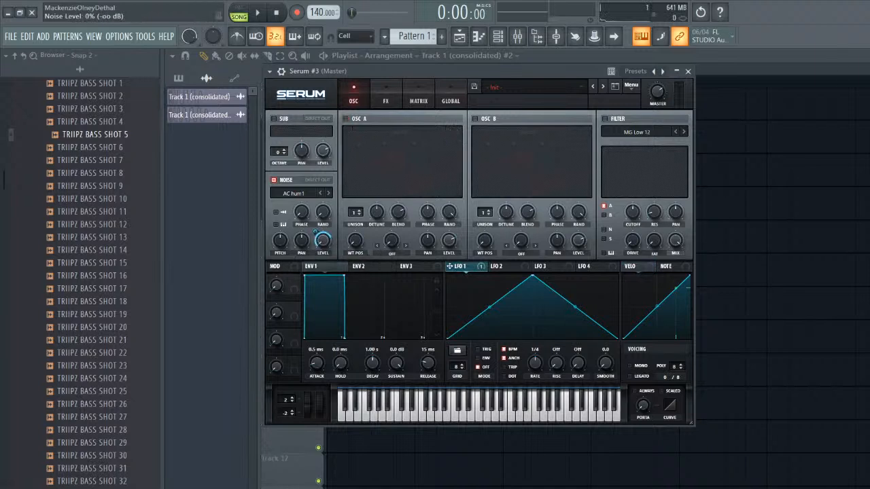
- Modulate the noise level with LFO 1, shaped as a very short concave decay in envelope mode
{"action": "left_click_drag", "start_coordinate": [532, 276], "coordinate": [466, 337]}
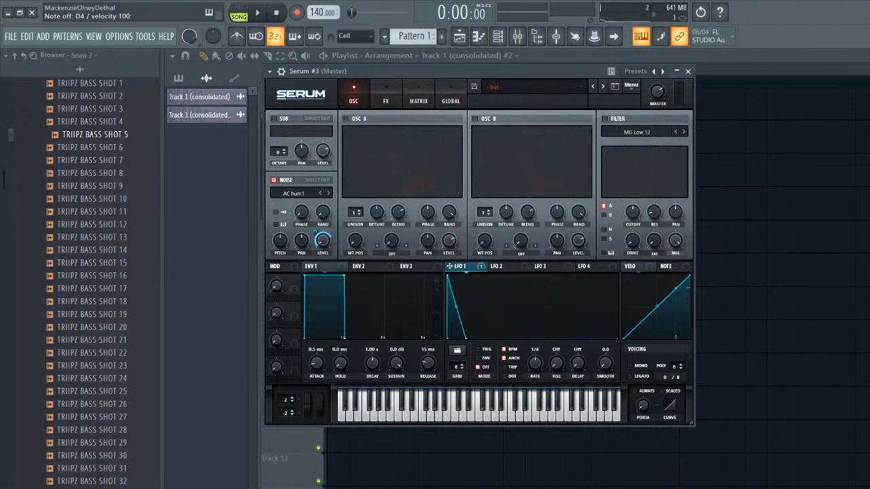
{"action": "left_click", "coordinate": [477, 358]}
{"action": "key", "text": "x"}
{"action": "key", "text": "x"}
{"action": "left_click_drag", "start_coordinate": [456, 307], "coordinate": [456, 323]}
{"action": "key", "text": "x"}
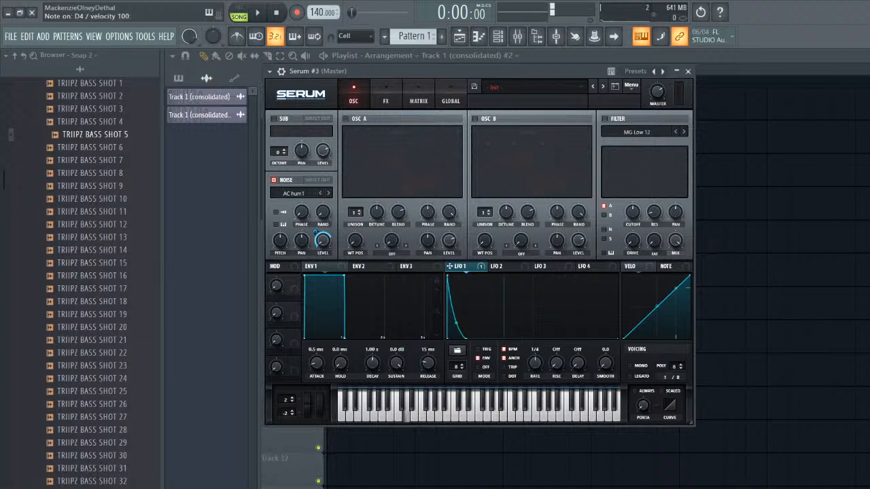
- Enable the EQ effect, switch its low band to a high-pass, and raise the cutoff frequency
{"action": "left_click", "coordinate": [386, 101]}
{"action": "left_click", "coordinate": [277, 234]}
{"action": "left_click", "coordinate": [485, 137]}
{"action": "left_click", "coordinate": [413, 125]}
{"action": "left_click_drag", "start_coordinate": [436, 125], "coordinate": [413, 112]}
{"action": "key", "text": "x"}
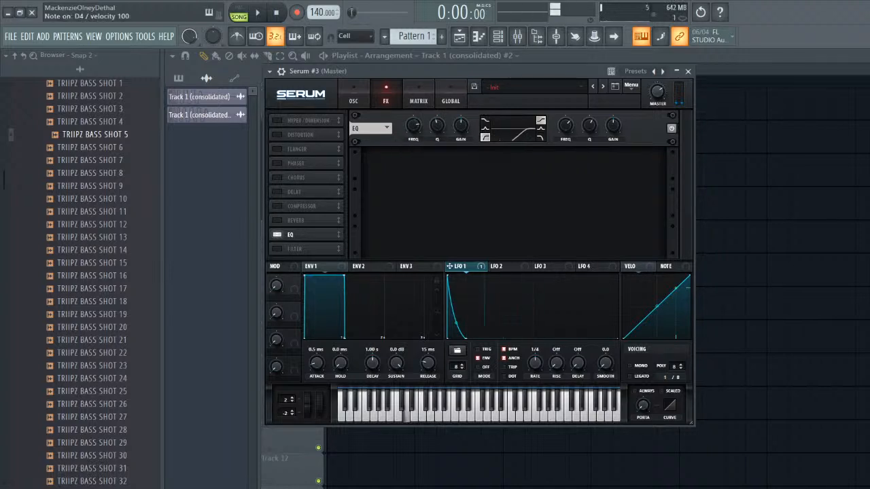
- Enable the compressor effect, raise its gain to about 18 dB, and audition the noise
{"action": "left_click", "coordinate": [277, 206]}
{"action": "left_click_drag", "start_coordinate": [527, 125], "coordinate": [527, 106]}
{"action": "key", "text": "x"}
{"action": "key", "text": "x"}
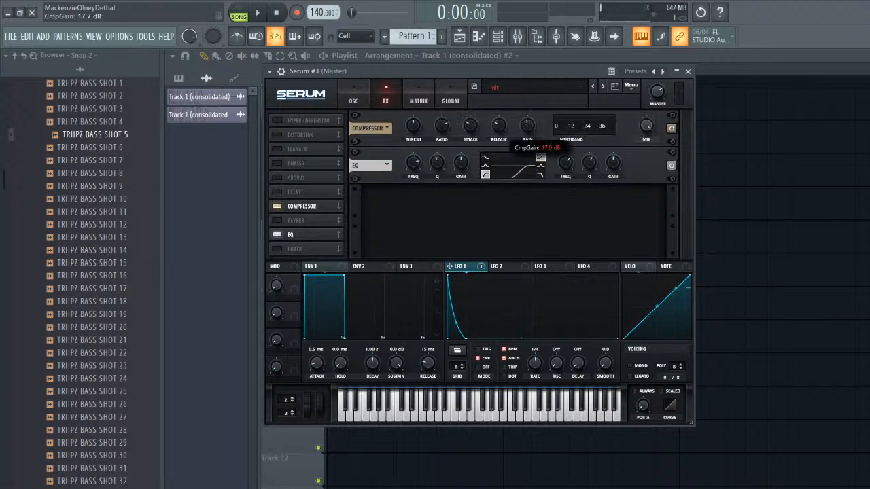
{"action": "key", "text": "x"}
{"action": "key", "text": "x"}
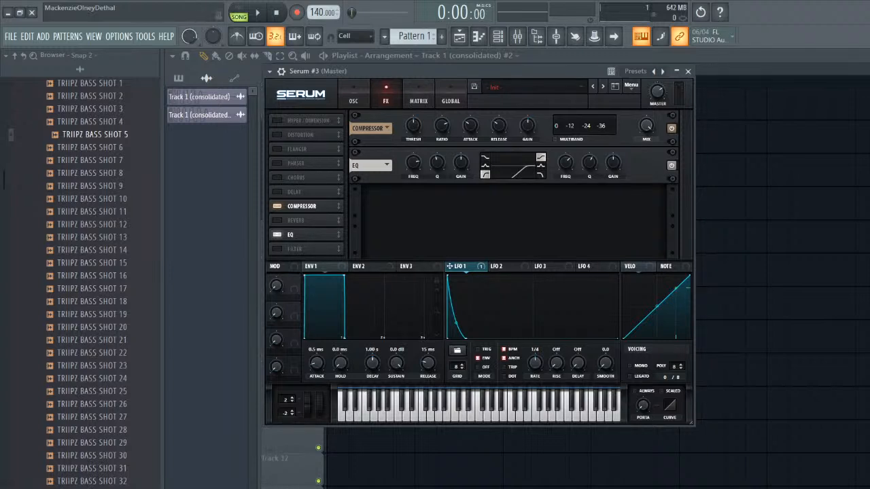
- Try the ARP circuit noise, switch the noise to AlphaNz, and enable Tube distortion with high drive
{"action": "left_click", "coordinate": [353, 95]}
{"action": "left_click", "coordinate": [293, 193]}
{"action": "mouse_move", "coordinate": [299, 204]}
{"action": "left_click", "coordinate": [429, 216]}
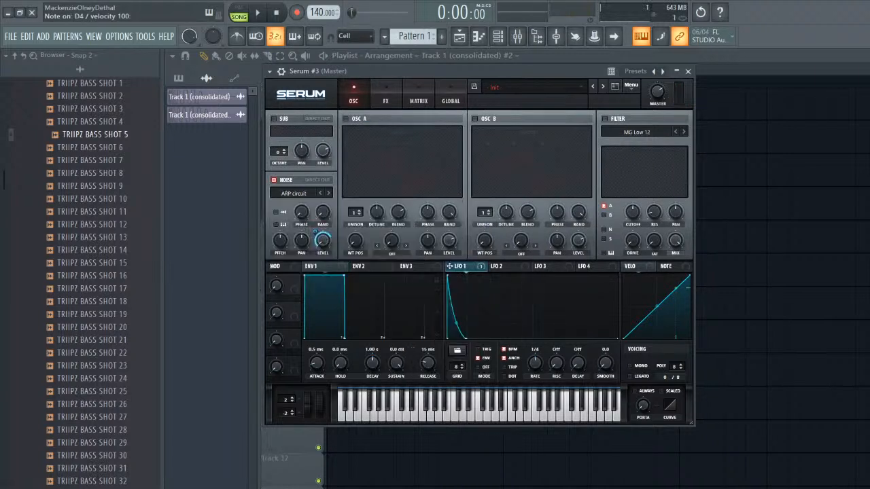
{"action": "left_click", "coordinate": [328, 193]}
{"action": "left_click", "coordinate": [386, 95]}
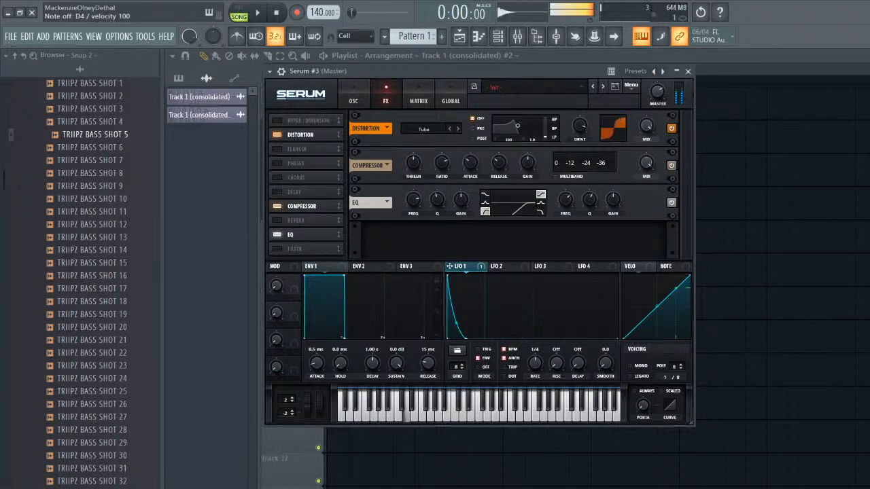
- Enable oscillator A at +4 octaves and modulate its level and coarse pitch with LFO 1
{"action": "left_click", "coordinate": [353, 95]}
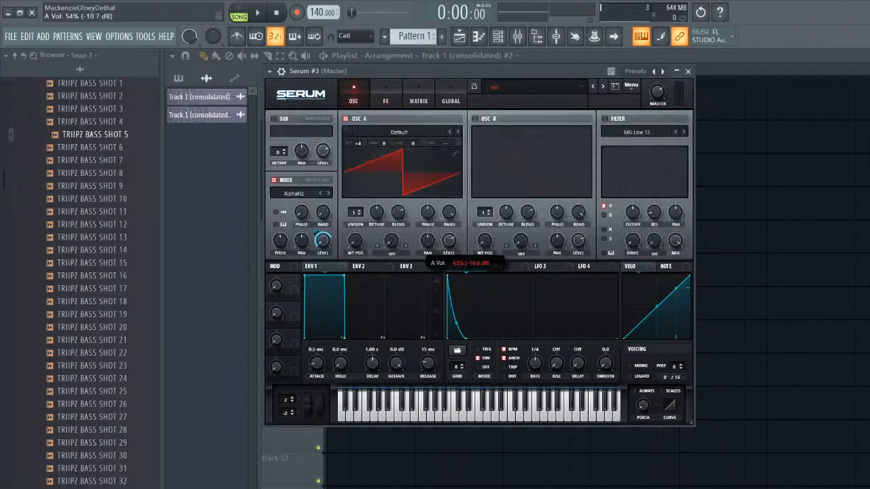
{"action": "left_click_drag", "start_coordinate": [449, 266], "coordinate": [448, 240]}
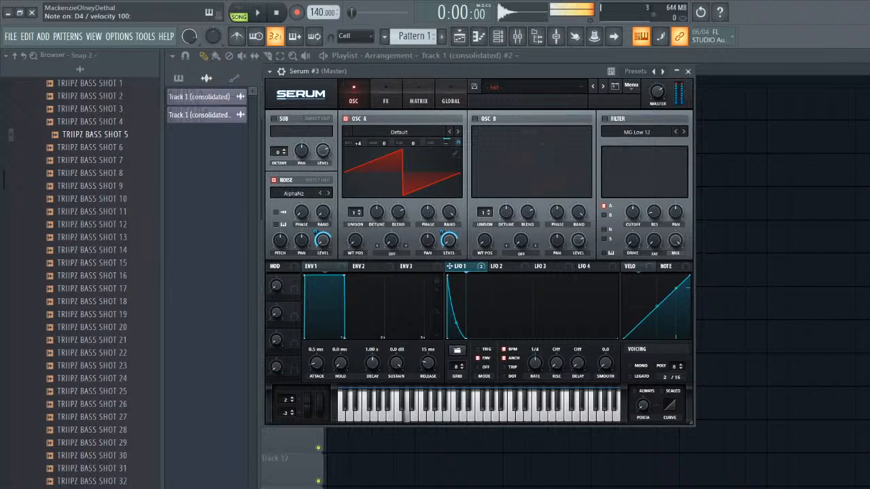
- Reset Serum to the init preset and load the Analog_BD_Sin wavetable into oscillator A
{"action": "left_click", "coordinate": [631, 85]}
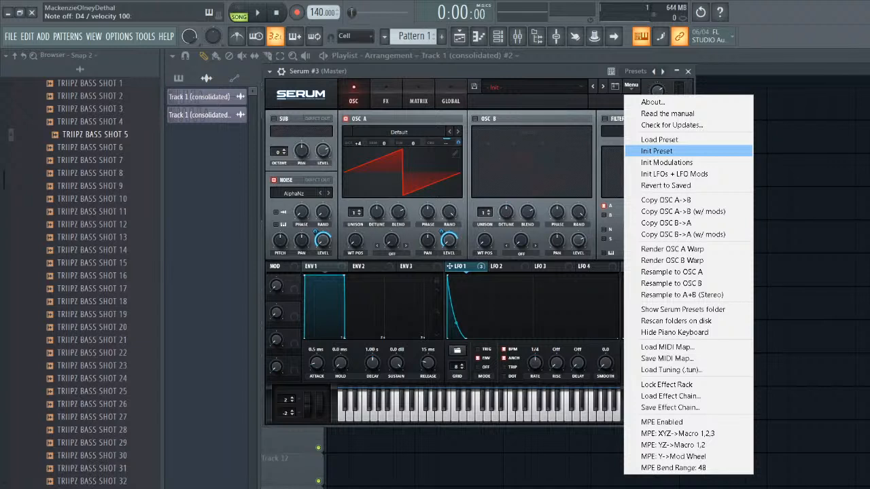
{"action": "left_click", "coordinate": [656, 151]}
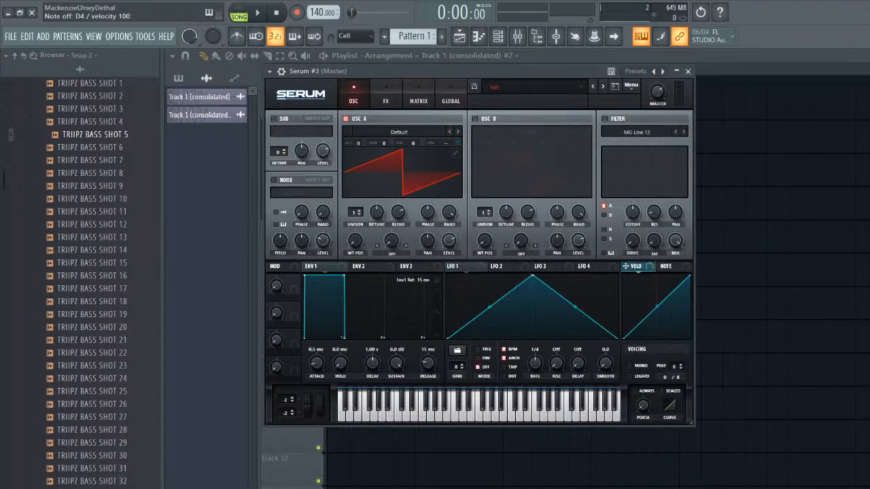
{"action": "left_click", "coordinate": [399, 131]}
{"action": "mouse_move", "coordinate": [370, 142]}
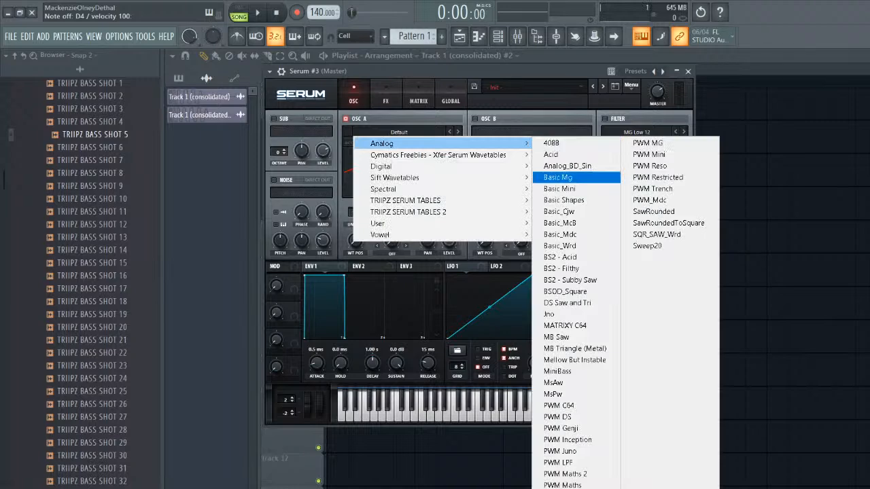
{"action": "left_click", "coordinate": [564, 171]}
- Enable the noise oscillator with the Analog noise AlphaNz and modulate its level with LFO 1
{"action": "left_click", "coordinate": [274, 180]}
{"action": "left_click", "coordinate": [293, 193]}
{"action": "mouse_move", "coordinate": [302, 205]}
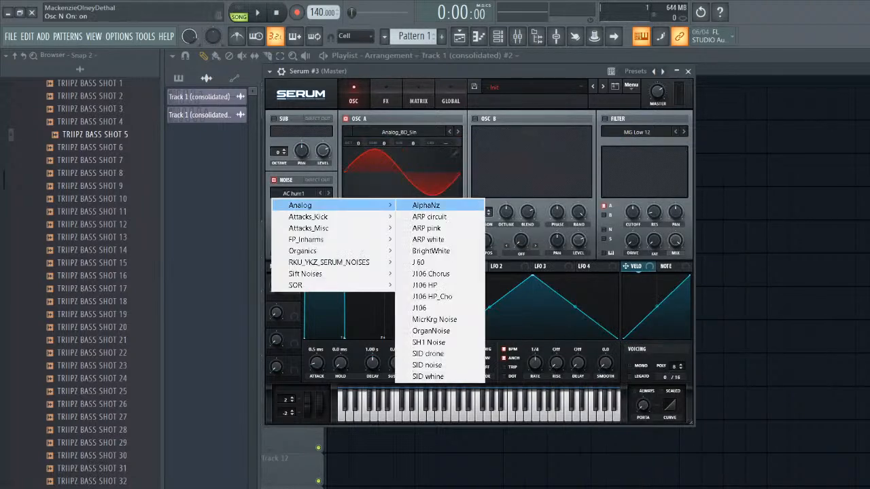
{"action": "left_click", "coordinate": [431, 250]}
{"action": "left_click_drag", "start_coordinate": [450, 266], "coordinate": [323, 240]}
{"action": "key", "text": "x"}
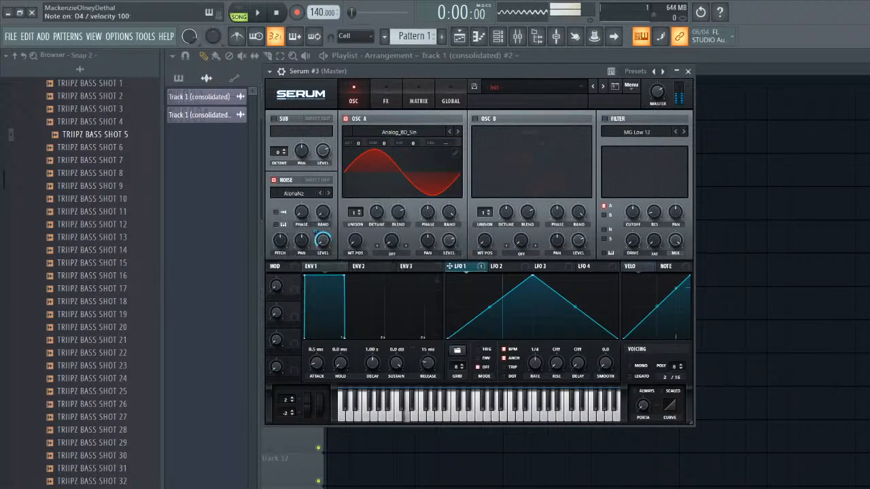
- Modulate oscillator A's level with LFO 1, reshape LFO 1 into a short falling ramp, and increase the modulation depth
{"action": "left_click_drag", "start_coordinate": [450, 267], "coordinate": [449, 240]}
{"action": "key", "text": "x"}
{"action": "left_click_drag", "start_coordinate": [533, 275], "coordinate": [447, 275]}
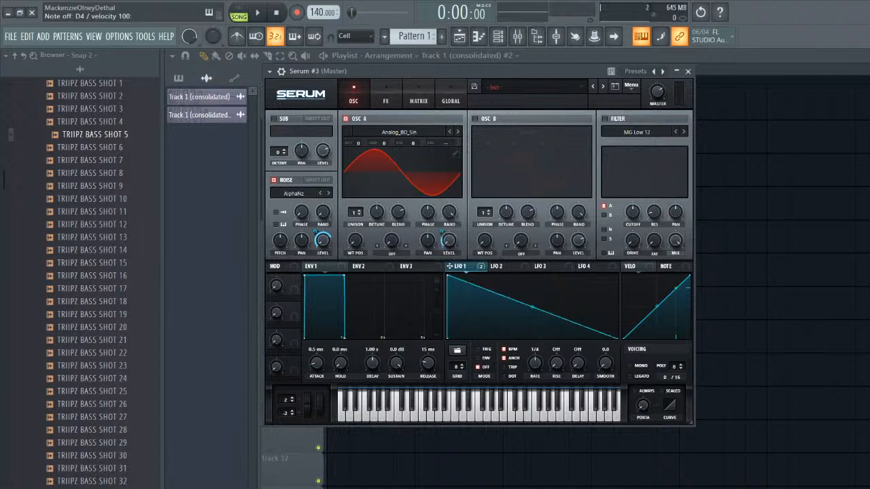
{"action": "left_click_drag", "start_coordinate": [617, 338], "coordinate": [510, 338]}
{"action": "key", "text": "x"}
{"action": "key", "text": "x"}
{"action": "left_click_drag", "start_coordinate": [441, 232], "coordinate": [441, 226]}
{"action": "key", "text": "x"}
- Set LFO 1 to trigger mode and bend its falling ramp into a concave decay, auditioning the hit
{"action": "left_click", "coordinate": [479, 350]}
{"action": "key", "text": "x"}
{"action": "key", "text": "x"}
{"action": "key", "text": "x"}
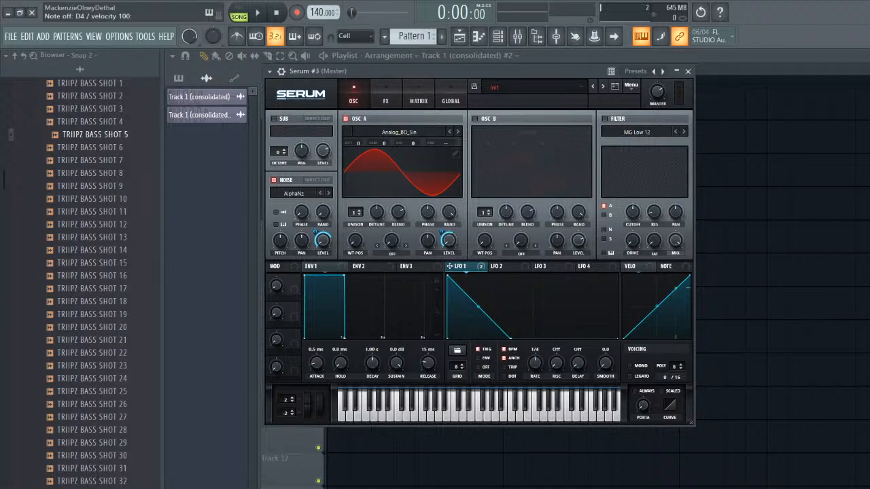
{"action": "left_click_drag", "start_coordinate": [478, 306], "coordinate": [478, 326]}
{"action": "key", "text": "x"}
{"action": "key", "text": "x"}
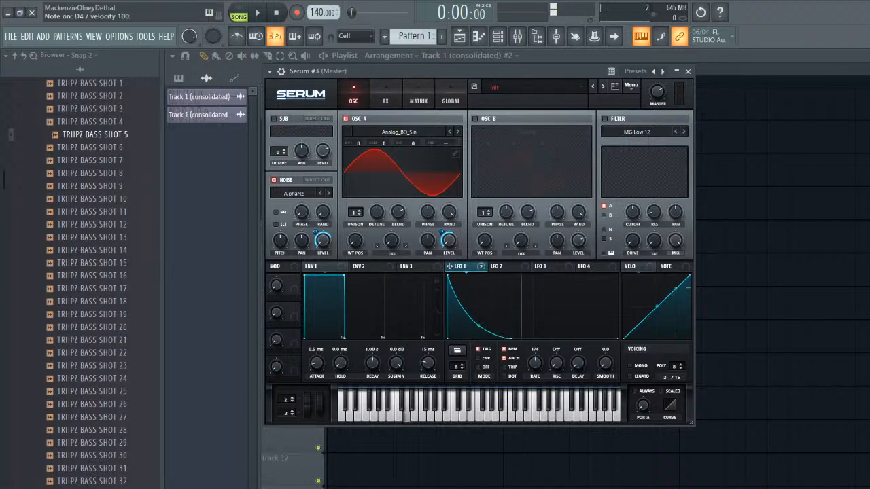
- Enable the Tube distortion effect and raise its drive while auditioning the sound
{"action": "left_click", "coordinate": [385, 101]}
{"action": "left_click", "coordinate": [277, 135]}
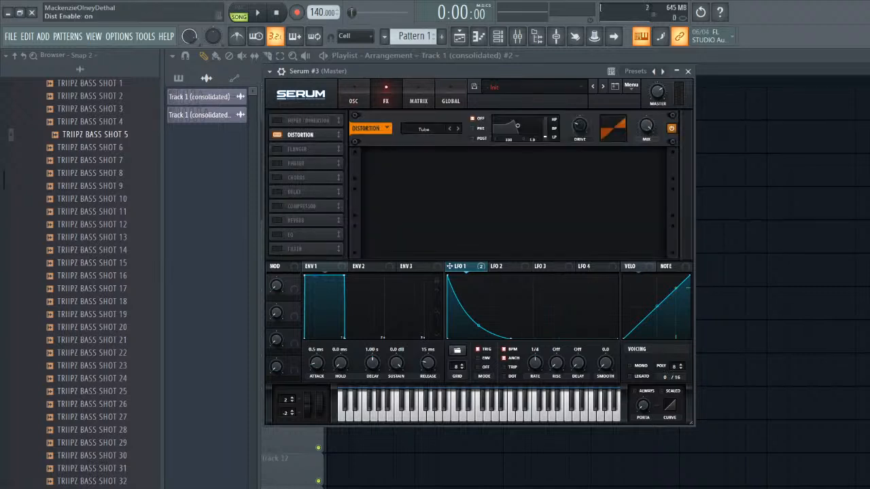
{"action": "key", "text": "x"}
{"action": "key", "text": "x"}
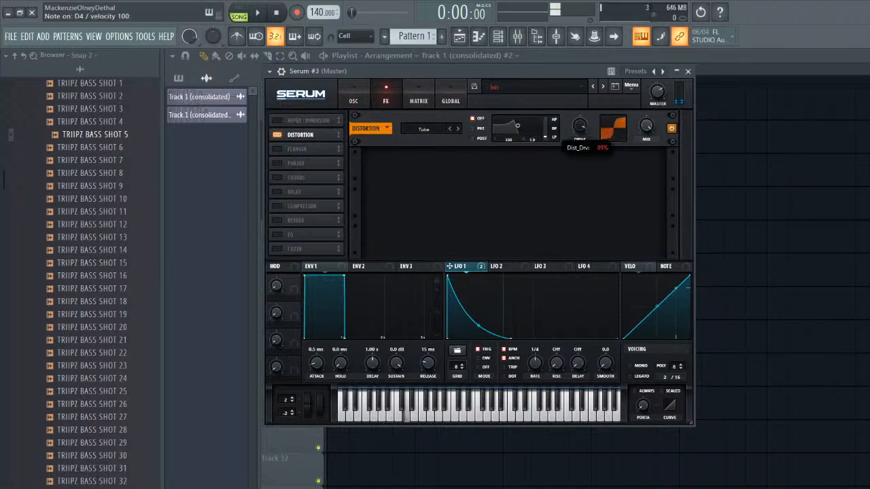
- Enable the compressor after the distortion, raise its gain, and audition the result
{"action": "left_click", "coordinate": [277, 206]}
{"action": "left_click_drag", "start_coordinate": [527, 163], "coordinate": [527, 136]}
{"action": "key", "text": "x"}
{"action": "key", "text": "x"}
{"action": "key", "text": "x"}
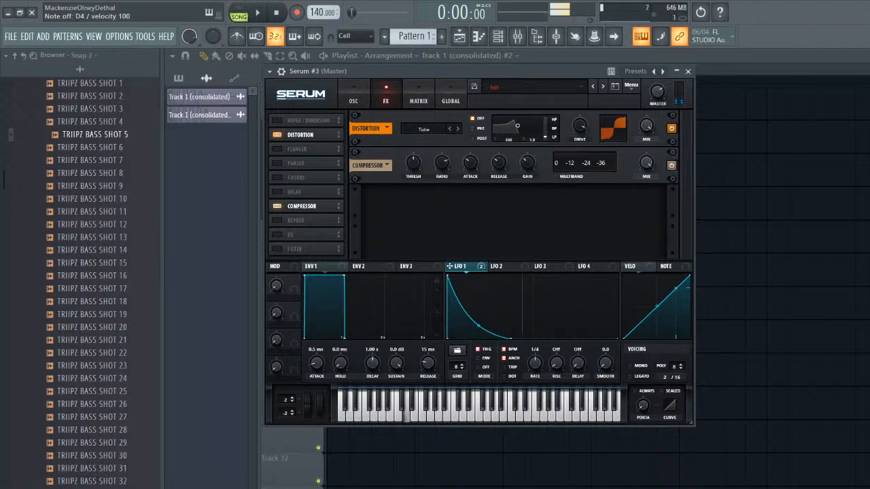
- Reshape LFO 2 from a triangle into a short falling ramp, set it to envelope mode, and audition the hit
{"action": "left_click", "coordinate": [353, 101]}
{"action": "left_click", "coordinate": [502, 266]}
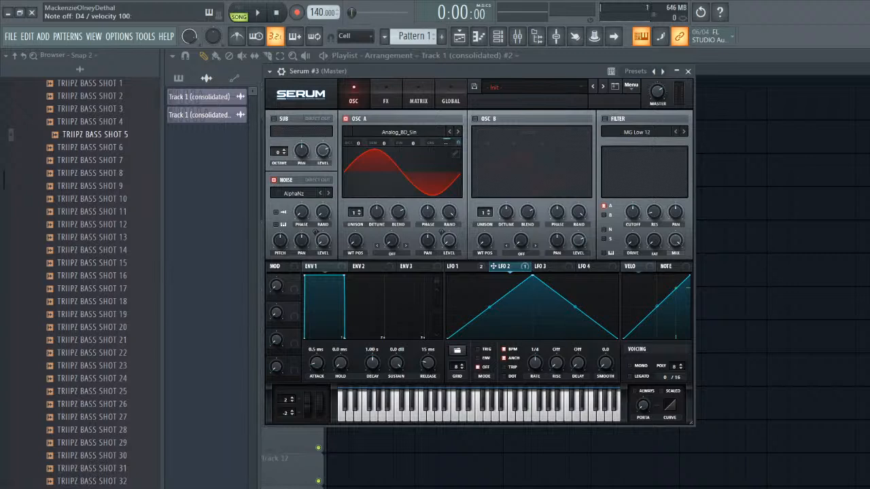
{"action": "left_click_drag", "start_coordinate": [532, 276], "coordinate": [447, 275]}
{"action": "double_click", "coordinate": [472, 337]}
{"action": "key", "text": "x"}
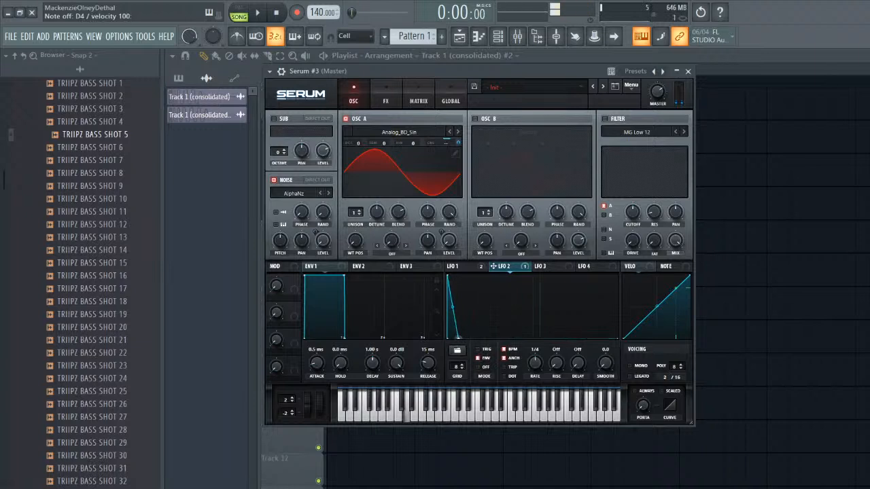
- Fine-tune the length of LFO 2's ramp and its modulation depth on oscillator A's pitch while auditioning the hit
{"action": "key", "text": "x"}
{"action": "left_click_drag", "start_coordinate": [458, 337], "coordinate": [454, 338]}
{"action": "key", "text": "x"}
{"action": "left_click_drag", "start_coordinate": [458, 142], "coordinate": [458, 134]}
{"action": "key", "text": "x"}
{"action": "key", "text": "x"}
{"action": "key", "text": "x"}
{"action": "left_click_drag", "start_coordinate": [454, 338], "coordinate": [466, 337]}
{"action": "key", "text": "x"}
{"action": "key", "text": "x"}
- Bend LFO 2's falling ramp into a steep concave decay and audition it
{"action": "left_click_drag", "start_coordinate": [457, 307], "coordinate": [456, 328]}
{"action": "key", "text": "x"}
{"action": "key", "text": "x"}
{"action": "key", "text": "x"}
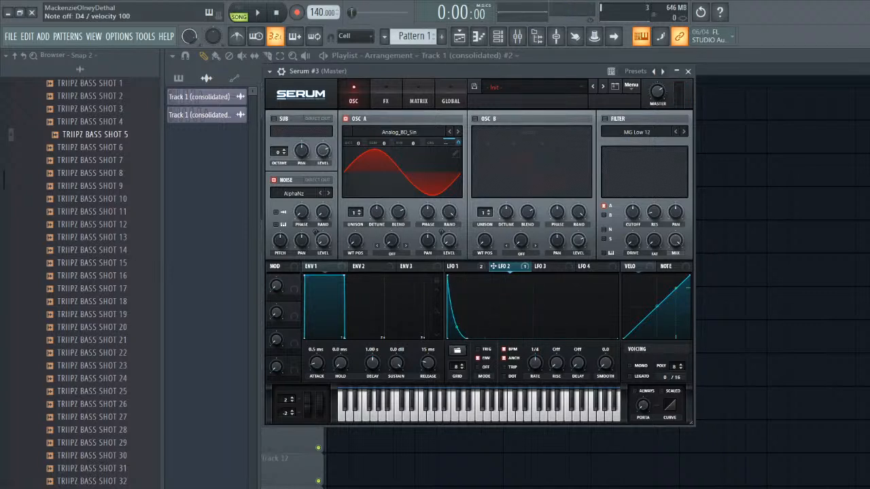
- Enable the EQ effect, make its low band a low-cut at about 126 Hz, and audition the sound
{"action": "left_click", "coordinate": [385, 94]}
{"action": "key", "text": "x"}
{"action": "left_click", "coordinate": [277, 234]}
{"action": "key", "text": "x"}
{"action": "left_click", "coordinate": [485, 211]}
{"action": "left_click_drag", "start_coordinate": [437, 199], "coordinate": [414, 197]}
{"action": "key", "text": "x"}
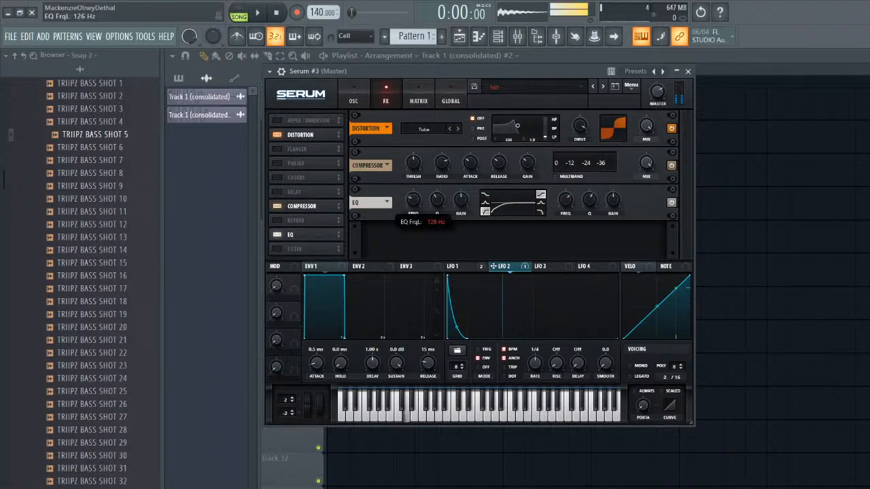
{"action": "key", "text": "x"}
- Lengthen LFO 1's decay slightly, try a convex bend, and return the curve to a softer concave shape
{"action": "left_click", "coordinate": [385, 95]}
{"action": "left_click", "coordinate": [353, 94]}
{"action": "left_click", "coordinate": [460, 267]}
{"action": "left_click_drag", "start_coordinate": [479, 325], "coordinate": [479, 291]}
{"action": "key", "text": "x"}
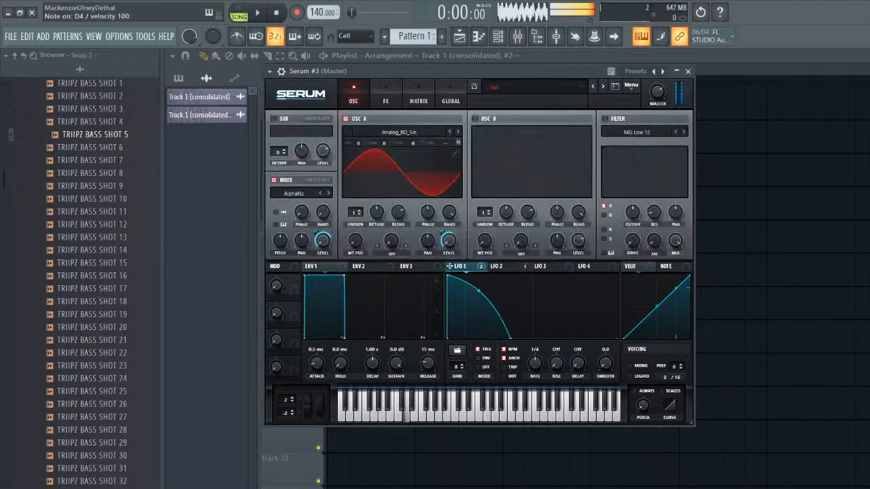
{"action": "key", "text": "x"}
{"action": "mouse_move", "coordinate": [512, 337]}
{"action": "left_mouse_down"}
{"action": "mouse_move", "coordinate": [471, 338]}
{"action": "mouse_move", "coordinate": [516, 338]}
{"action": "left_mouse_up"}
{"action": "key", "text": "x"}
{"action": "left_click_drag", "start_coordinate": [482, 291], "coordinate": [481, 320]}
- Enable the filter for oscillator A as MG Low 6 and adjust its cutoff and resonance while auditioning
{"action": "left_click", "coordinate": [605, 119]}
{"action": "left_click", "coordinate": [636, 131]}
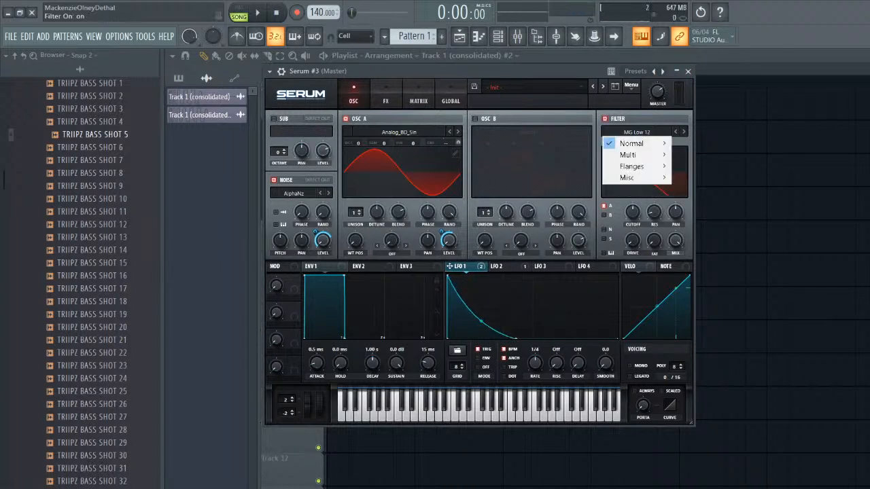
{"action": "mouse_move", "coordinate": [632, 143]}
{"action": "left_click", "coordinate": [699, 142]}
{"action": "key", "text": "x"}
{"action": "left_click_drag", "start_coordinate": [653, 211], "coordinate": [633, 194]}
{"action": "key", "text": "x"}
{"action": "key", "text": "x"}
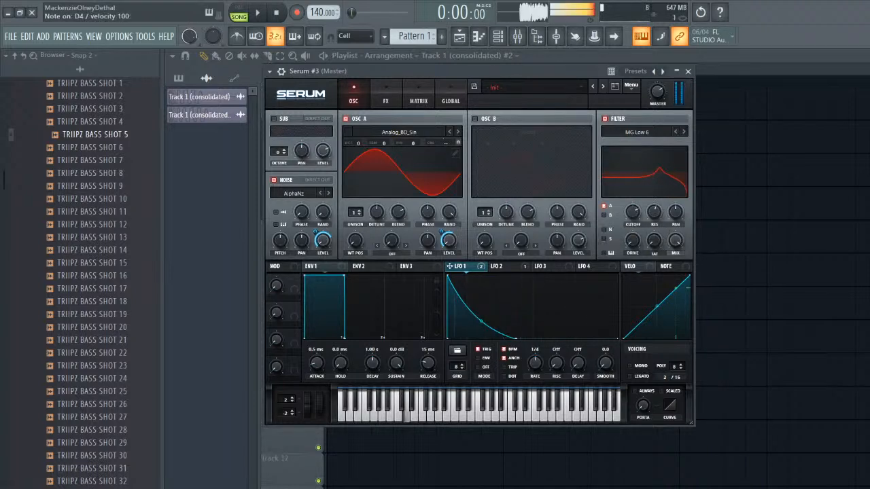
- Enable the Hall reverb and adjust its decay, low cut and mix while auditioning the drum
{"action": "left_click", "coordinate": [385, 96]}
{"action": "left_click", "coordinate": [277, 220]}
{"action": "key", "text": "x"}
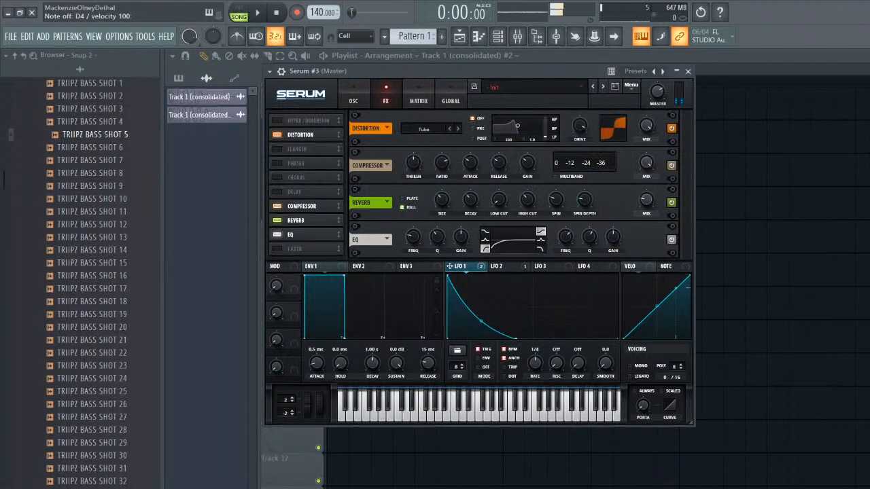
{"action": "key", "text": "x"}
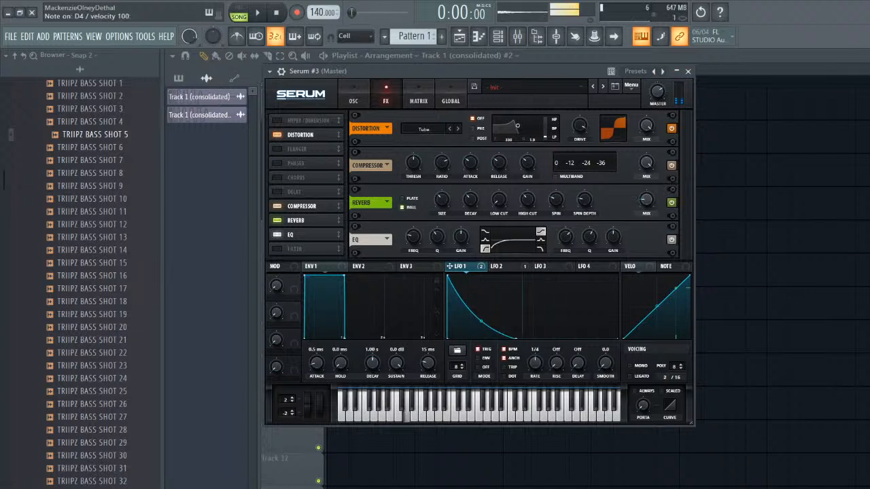
{"action": "key", "text": "x"}
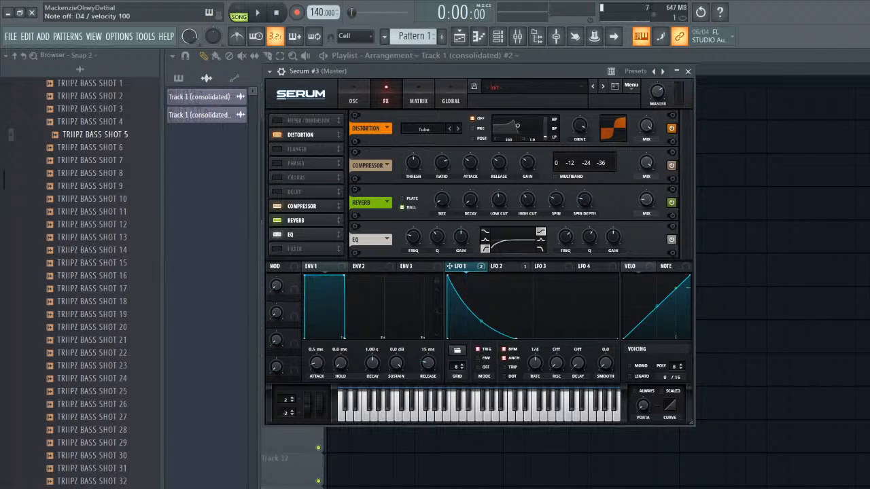
{"action": "key", "text": "x"}
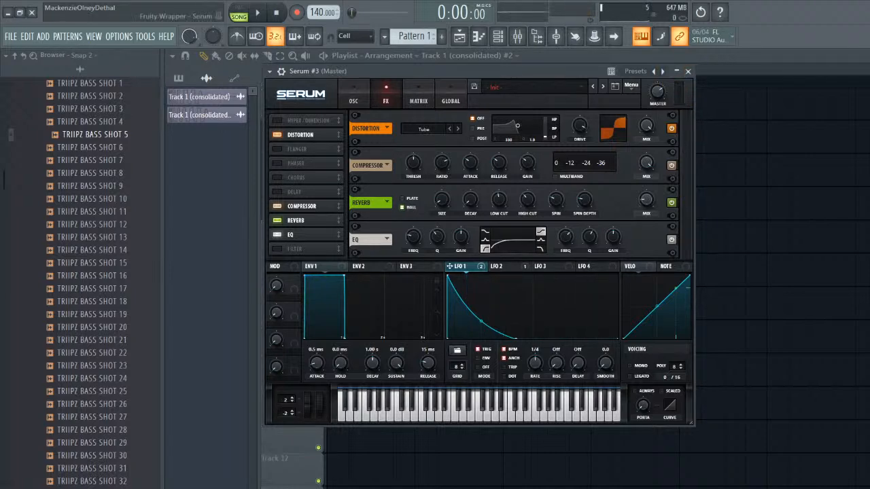
- Resample the Serum drum into an audio clip on playlist Track 3 and play it back
{"action": "left_click_drag", "start_coordinate": [503, 71], "coordinate": [544, 207]}
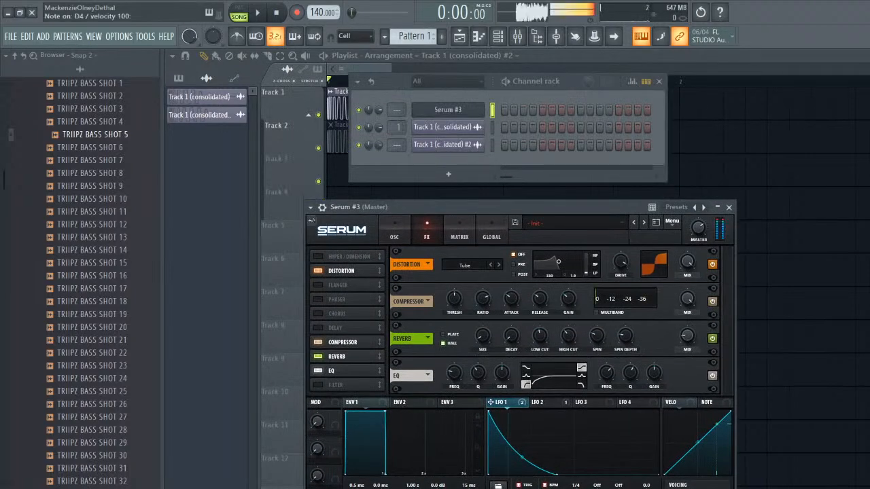
{"action": "left_click_drag", "start_coordinate": [311, 220], "coordinate": [513, 163]}
{"action": "key", "text": "space"}
{"action": "key", "text": "space"}
{"action": "key", "text": "space"}
{"action": "key", "text": "space"}
- Inspect the resampled drum clip's channel settings and waveform, replay it, and close the settings
{"action": "double_click", "coordinate": [514, 163]}
{"action": "key", "text": "space"}
{"action": "key", "text": "space"}
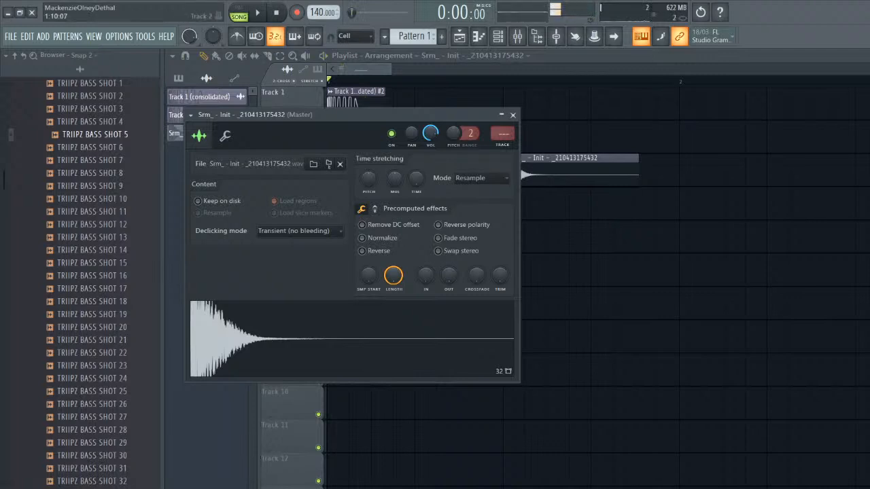
{"action": "left_click", "coordinate": [513, 114]}
- Place two more copies of the Track 1 bass clip, one before and one after the drum's start, and play the pattern
{"action": "left_click", "coordinate": [367, 105]}
{"action": "key", "text": "space"}
{"action": "left_click", "coordinate": [445, 106]}
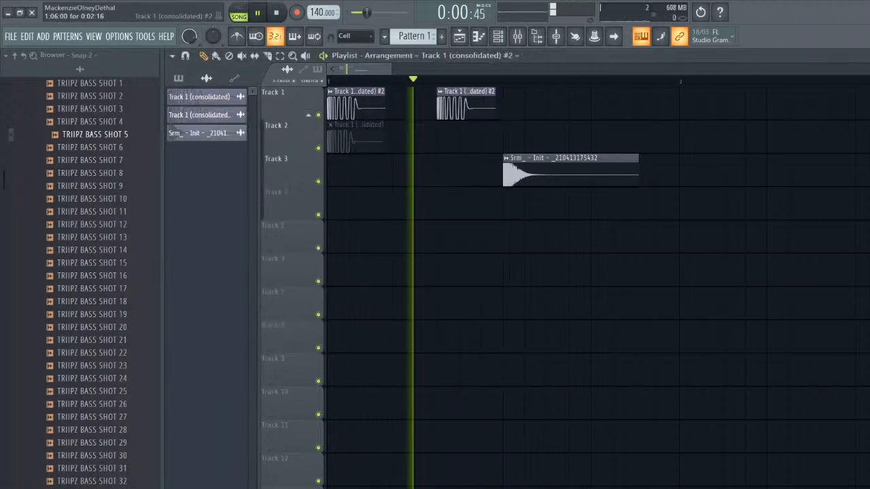
{"action": "key", "text": "space"}
{"action": "key", "text": "space"}
{"action": "left_click", "coordinate": [578, 105]}
{"action": "key", "text": "space"}
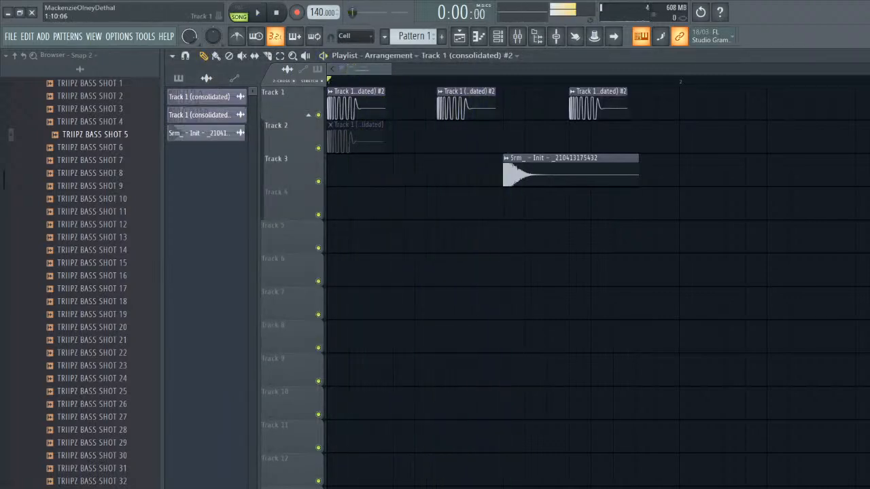
- Shift both copied bass clips on Track 1 one step later, the first to 1:07:00, and replay the pattern
{"action": "left_click_drag", "start_coordinate": [447, 105], "coordinate": [469, 105]}
{"action": "key", "text": "space"}
{"action": "key", "text": "space"}
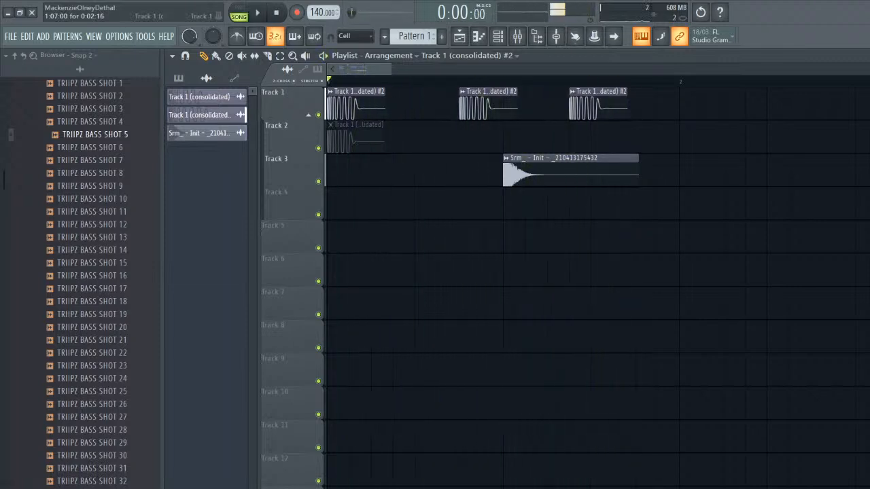
{"action": "left_click_drag", "start_coordinate": [581, 105], "coordinate": [602, 105]}
{"action": "key", "text": "space"}
{"action": "key", "text": "space"}
- Clear all clips from the playlist, viewing Track 2's consolidation options along the way
{"action": "scroll", "coordinate": [516, 136], "scroll_direction": "down", "scroll_amount": 2}
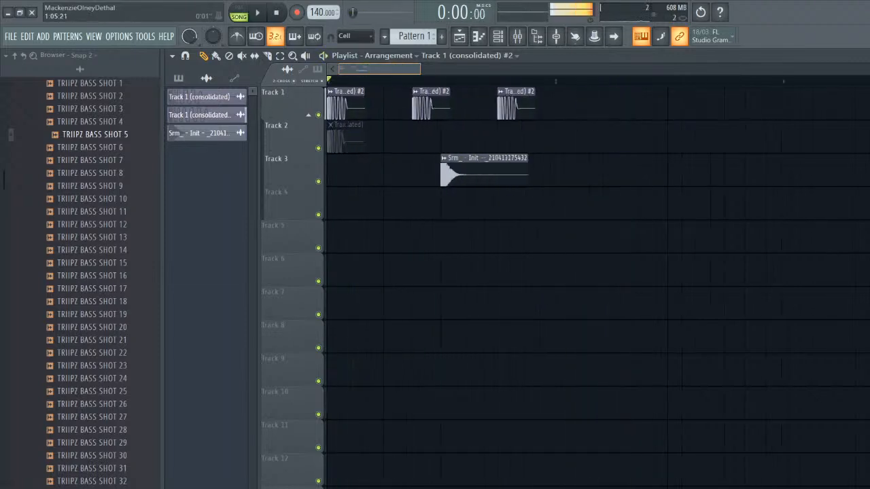
{"action": "right_click", "coordinate": [339, 139]}
{"action": "right_click", "coordinate": [293, 120]}
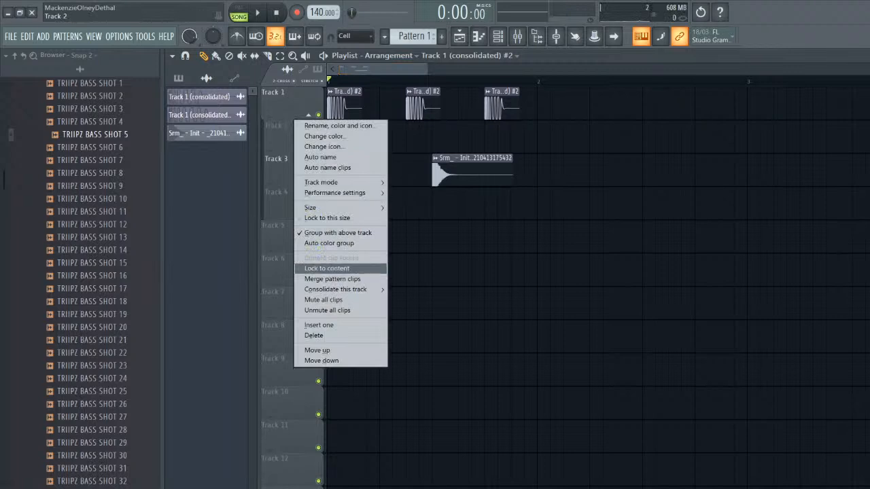
{"action": "mouse_move", "coordinate": [339, 289]}
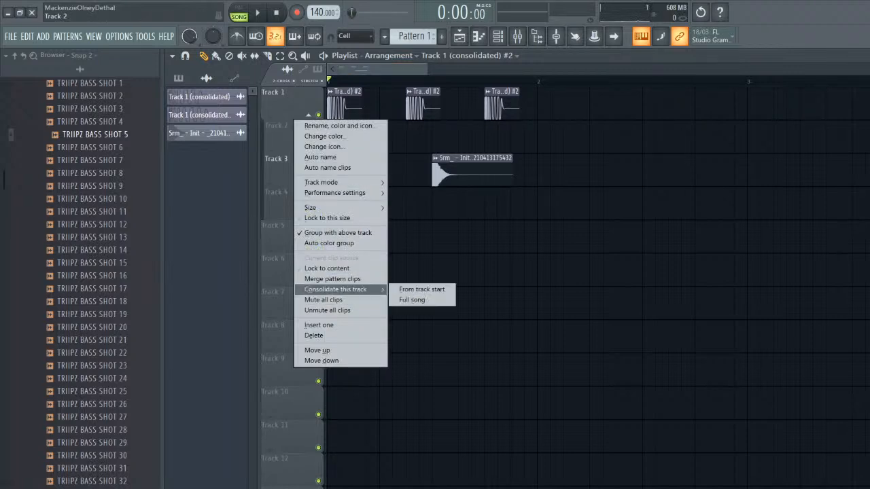
{"action": "left_click", "coordinate": [280, 172]}
{"action": "right_click", "coordinate": [345, 105]}
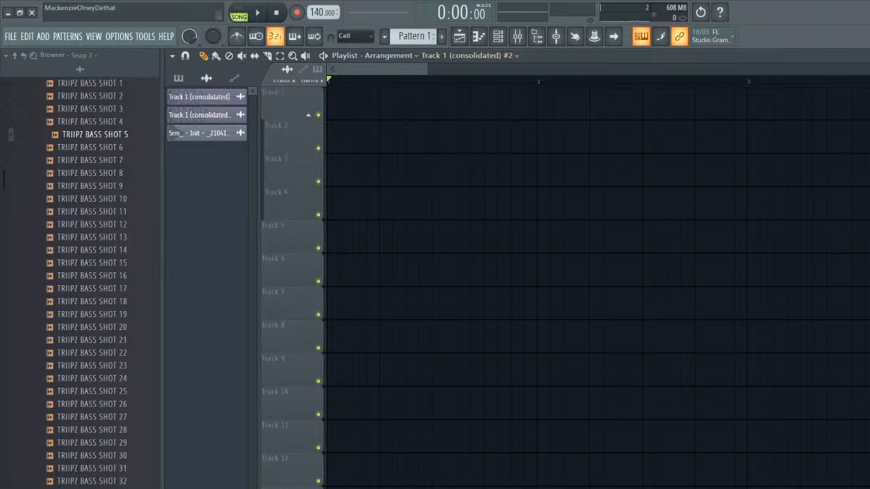
- Browse to the TRIIPZ SNARES sample folder and preview several of its snares
{"action": "scroll", "coordinate": [88, 173], "scroll_direction": "up", "scroll_amount": 2}
{"action": "left_click", "coordinate": [87, 146]}
{"action": "left_click", "coordinate": [87, 147]}
{"action": "left_click", "coordinate": [87, 147]}
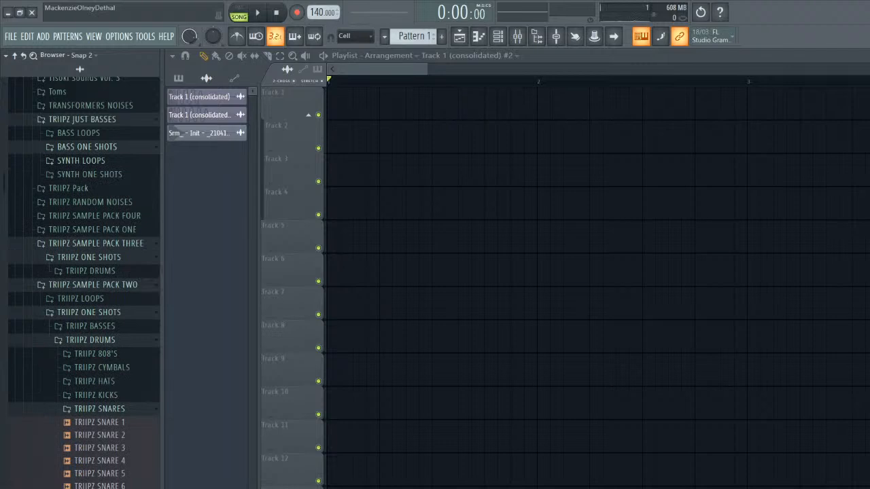
{"action": "scroll", "coordinate": [99, 165], "scroll_direction": "down", "scroll_amount": 8}
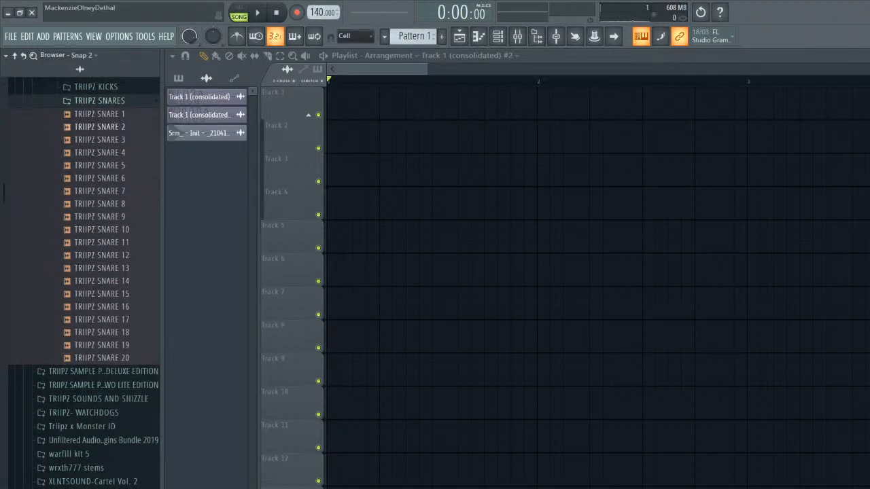
{"action": "scroll", "coordinate": [85, 272], "scroll_direction": "up", "scroll_amount": 2}
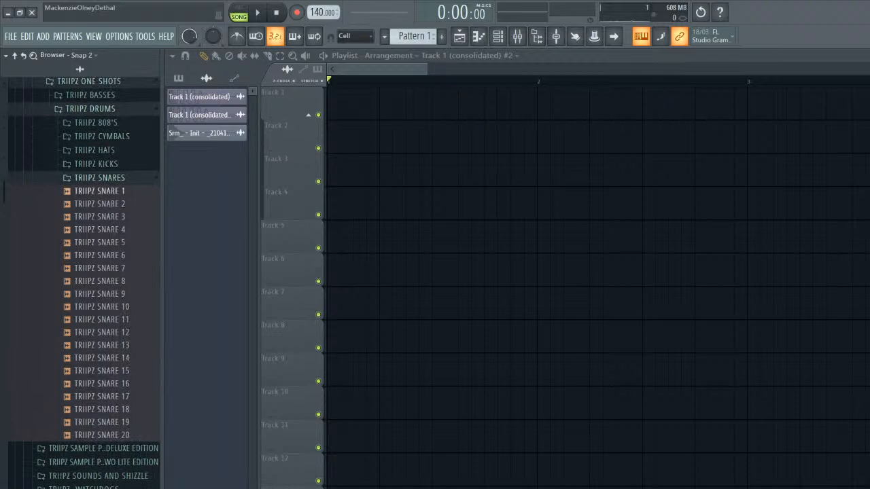
{"action": "left_click", "coordinate": [99, 191]}
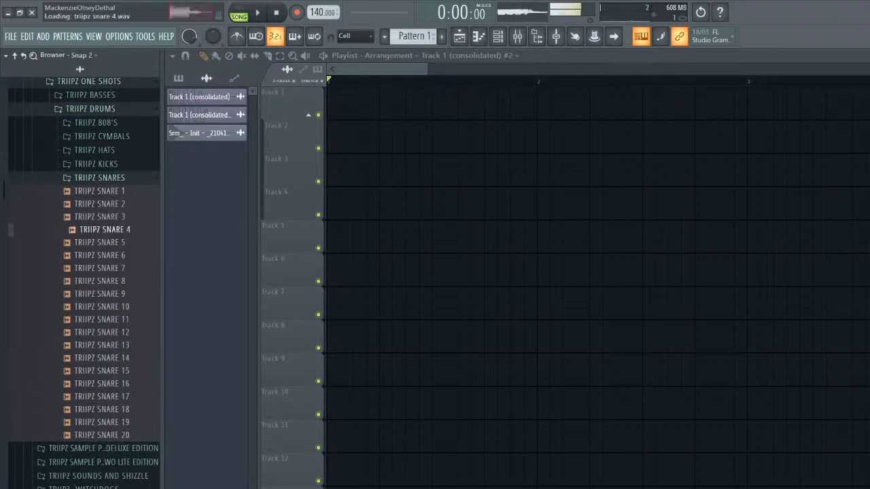
{"action": "left_click", "coordinate": [99, 204]}
{"action": "left_click", "coordinate": [100, 216]}
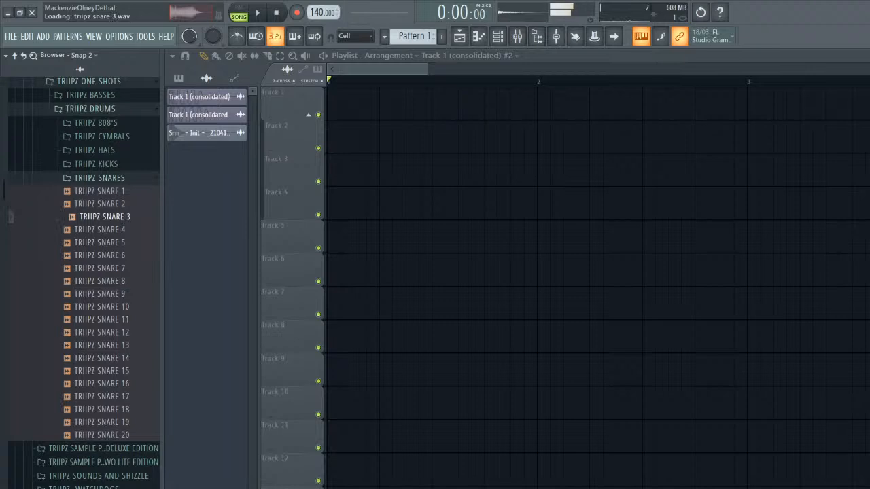
- Place TRIIPZ SNARE 1 at the start of Track 1, audition it, and trim the clip to 0:00:09
{"action": "left_click_drag", "start_coordinate": [100, 191], "coordinate": [335, 106]}
{"action": "key", "text": "space"}
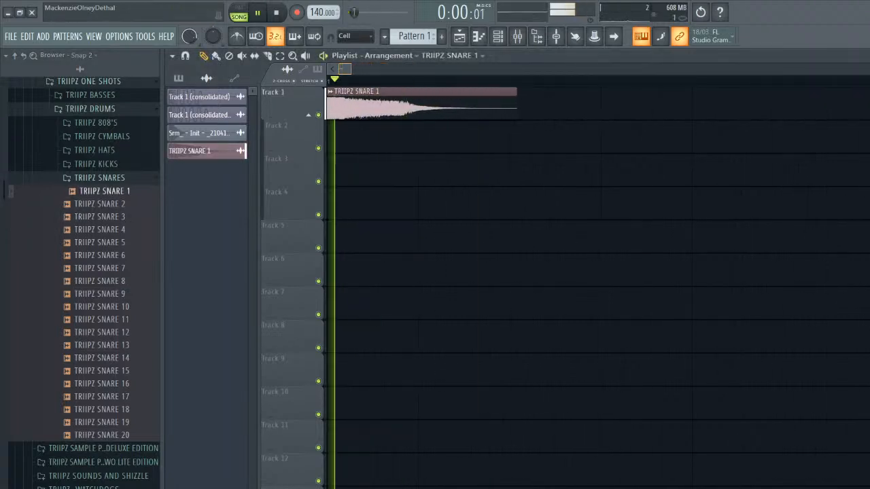
{"action": "key", "text": "space"}
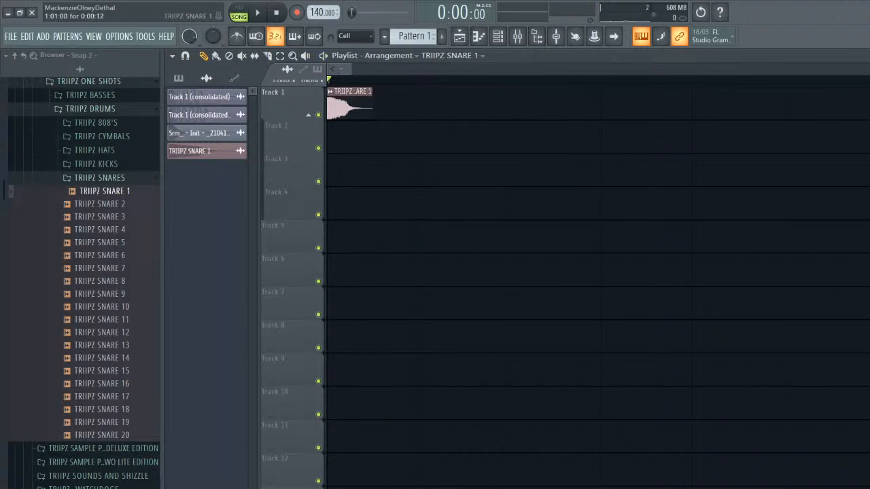
{"action": "key", "text": "space"}
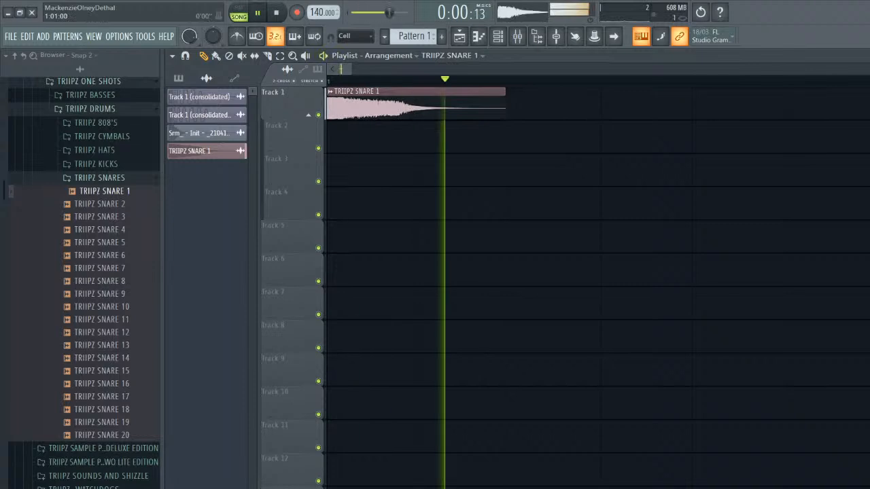
{"action": "left_click_drag", "start_coordinate": [505, 107], "coordinate": [360, 107]}
{"action": "key", "text": "space"}
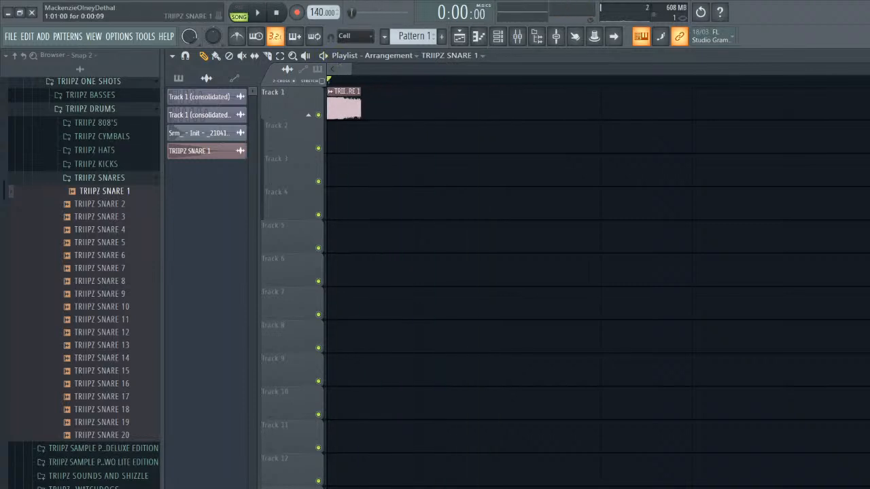
- Create an automation clip for the TRIIPZ SNARE 1 channel volume on Track 2
{"action": "double_click", "coordinate": [346, 106]}
{"action": "right_click", "coordinate": [446, 148]}
{"action": "left_click", "coordinate": [490, 226]}
{"action": "left_click", "coordinate": [528, 130]}
- Add points to the snare's volume automation so it falls steeply to zero near the clip's end, and play it
{"action": "right_click", "coordinate": [350, 135]}
{"action": "right_click", "coordinate": [363, 139]}
{"action": "left_click_drag", "start_coordinate": [364, 139], "coordinate": [354, 152]}
{"action": "key", "text": "space"}
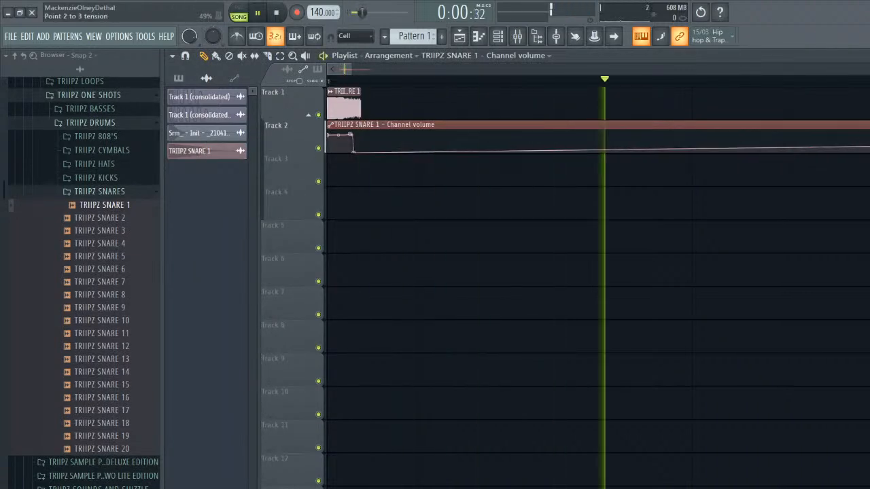
{"action": "key", "text": "space"}
- Move the volume automation's zero point later, extend the snare clip to match, audition the fade, and shorten the automation clip
{"action": "left_click_drag", "start_coordinate": [353, 153], "coordinate": [372, 152]}
{"action": "key", "text": "space"}
{"action": "key", "text": "space"}
{"action": "left_click_drag", "start_coordinate": [360, 107], "coordinate": [372, 107]}
{"action": "key", "text": "space"}
{"action": "key", "text": "space"}
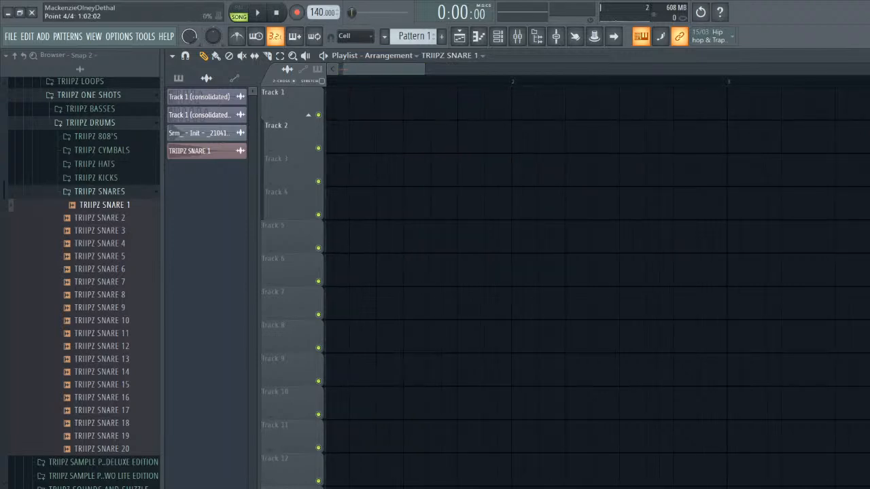
{"action": "left_click", "coordinate": [340, 151]}
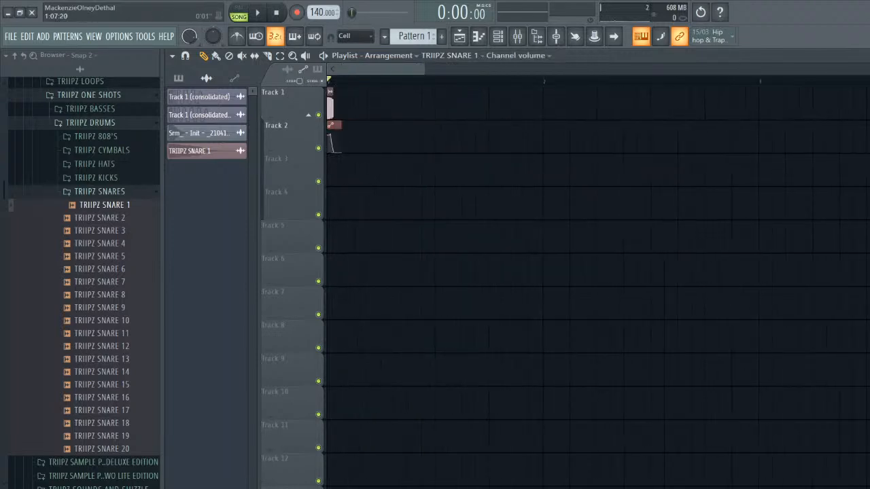
- Add a new Serum instrument to the channel rack
{"action": "left_click", "coordinate": [498, 36]}
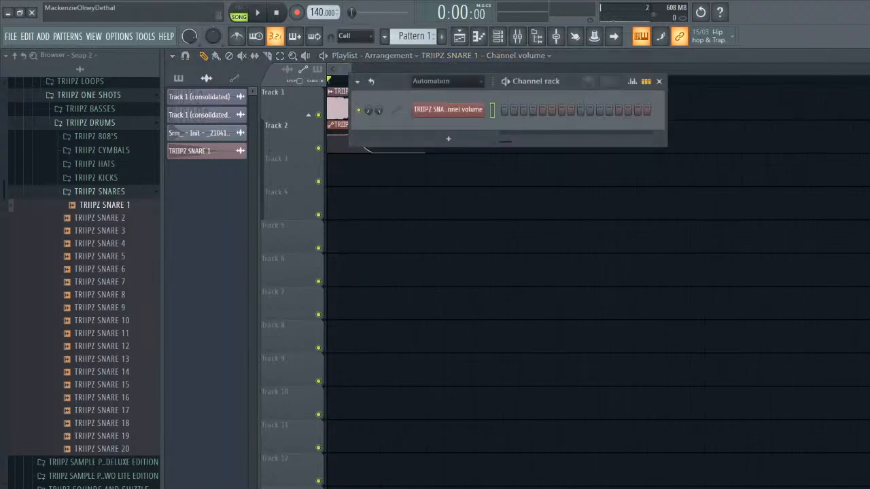
{"action": "left_click", "coordinate": [448, 139]}
{"action": "left_click", "coordinate": [562, 283]}
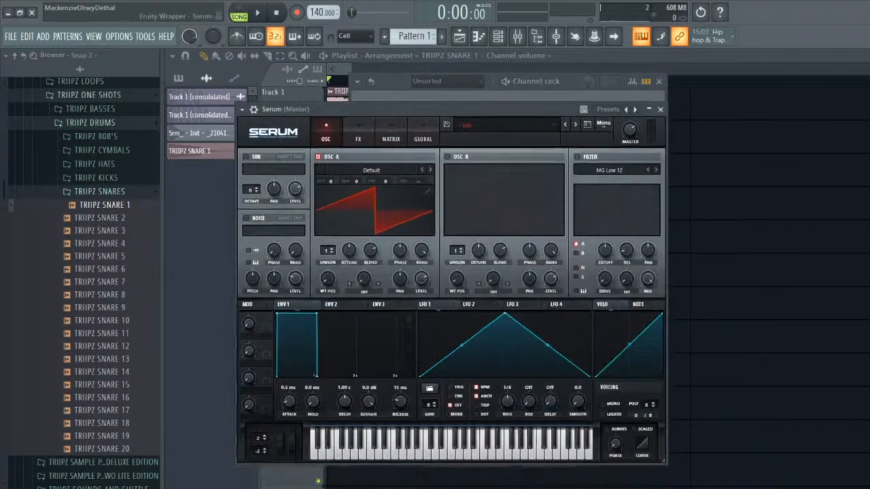
- Turn oscillator A's wavetable into a sine by clearing all harmonics and raising only the first one, and return to the main view
{"action": "left_click", "coordinate": [428, 190]}
{"action": "right_click", "coordinate": [371, 161]}
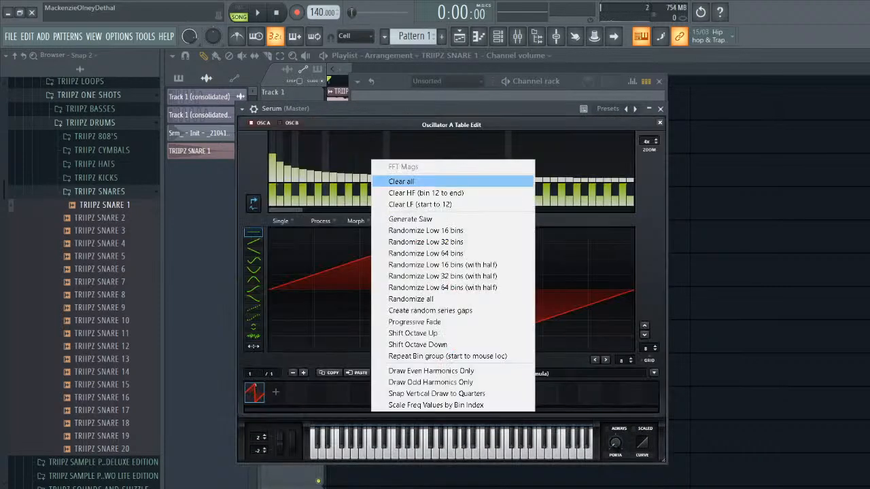
{"action": "left_click", "coordinate": [407, 180]}
{"action": "left_click", "coordinate": [273, 136]}
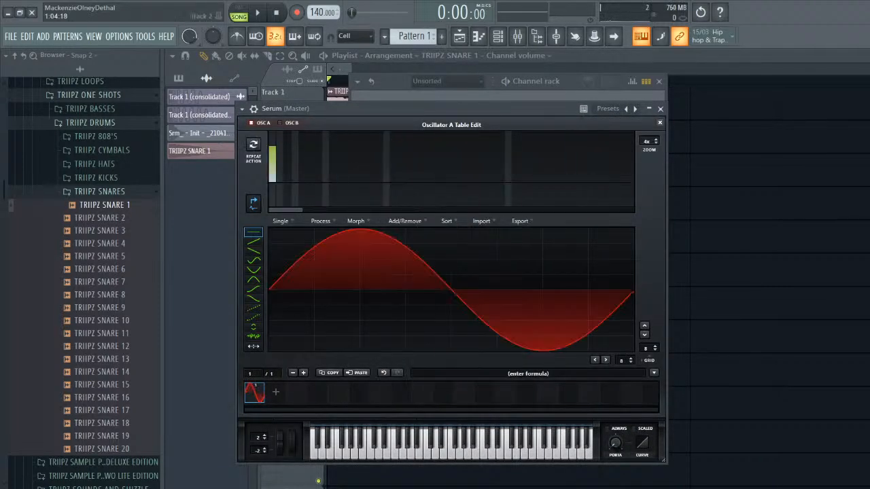
{"action": "left_click", "coordinate": [659, 122]}
- Raise oscillator A by 4 octaves with a coarse pitch of 14, auditioning the note
{"action": "left_click_drag", "start_coordinate": [330, 181], "coordinate": [331, 139]}
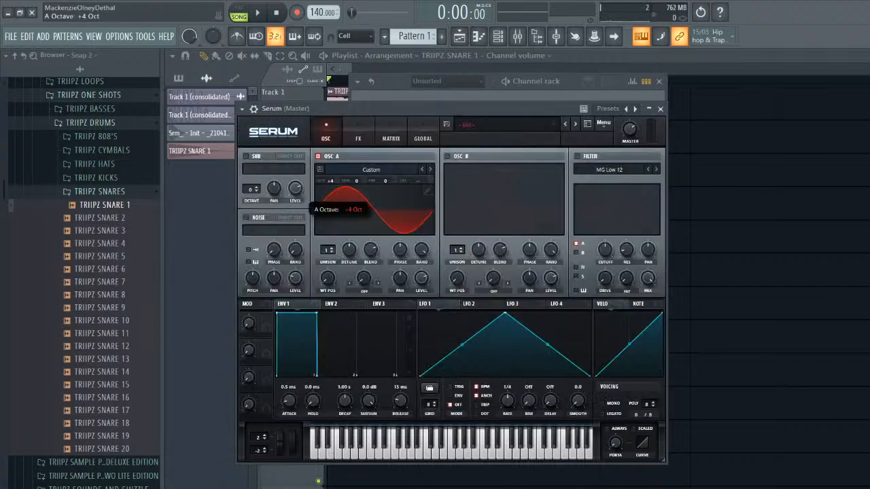
{"action": "key", "text": "x"}
{"action": "left_click_drag", "start_coordinate": [417, 181], "coordinate": [417, 162]}
{"action": "key", "text": "x"}
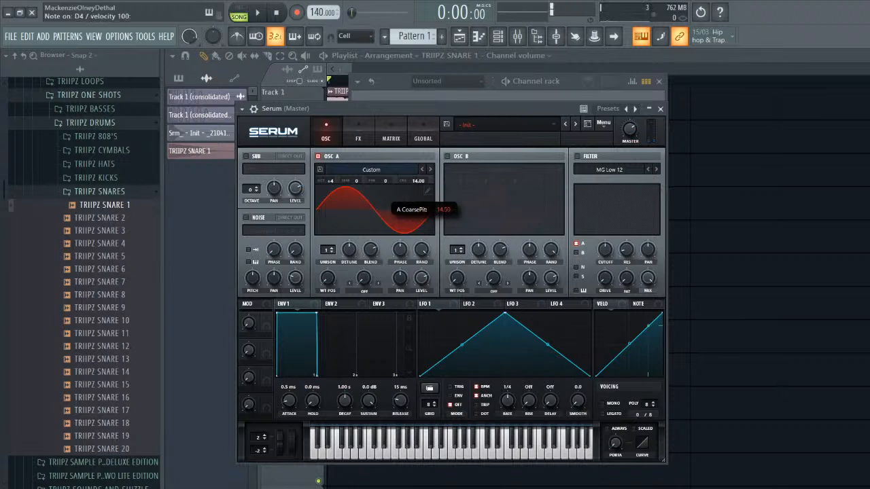
{"action": "key", "text": "x"}
- Assign LFO 1 to oscillator A's level by about 89 and reshape the LFO into a steep falling ramp
{"action": "left_click_drag", "start_coordinate": [421, 303], "coordinate": [421, 277]}
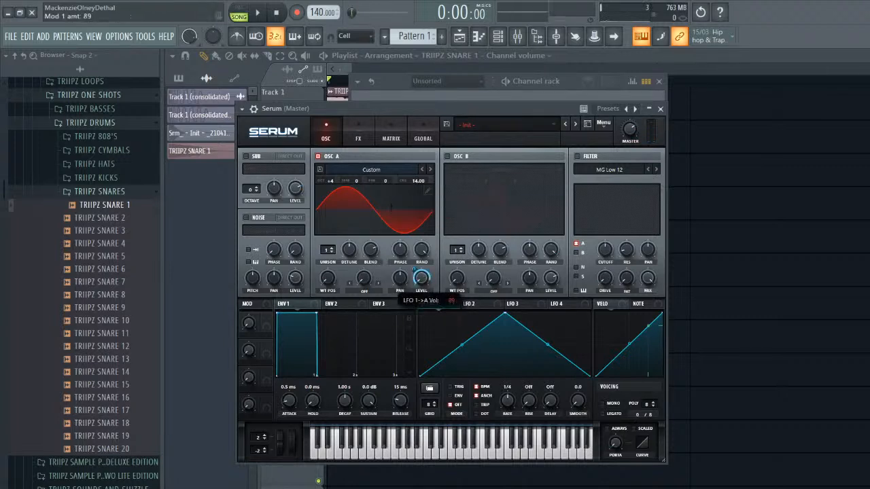
{"action": "left_click_drag", "start_coordinate": [502, 313], "coordinate": [419, 313]}
{"action": "key", "text": "x"}
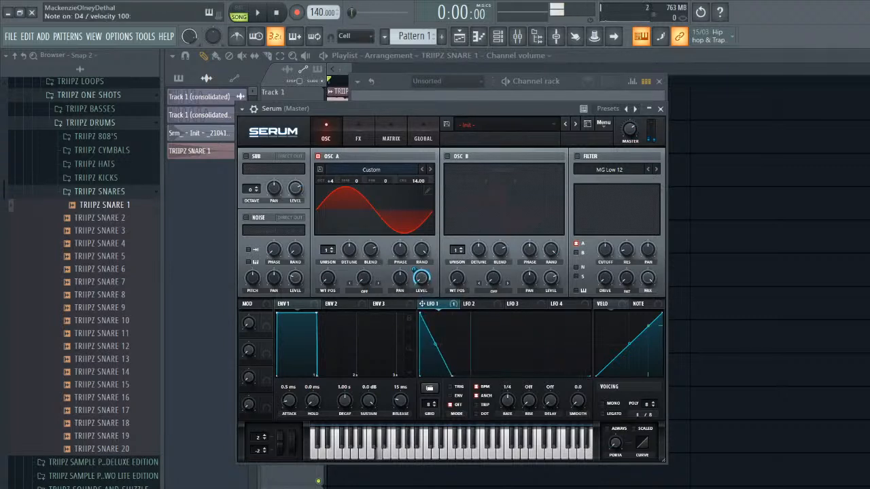
- Set LFO 1 to ENV mode, lengthen its falling slope and bend it into a concave decay, auditioning the sound
{"action": "left_click", "coordinate": [450, 396]}
{"action": "key", "text": "x"}
{"action": "key", "text": "x"}
{"action": "key", "text": "x"}
{"action": "key", "text": "x"}
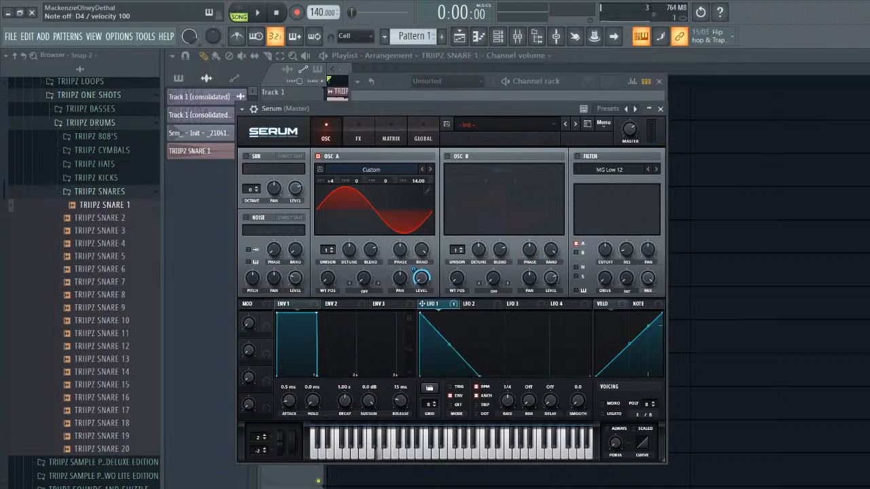
{"action": "left_click_drag", "start_coordinate": [449, 344], "coordinate": [448, 354]}
{"action": "key", "text": "x"}
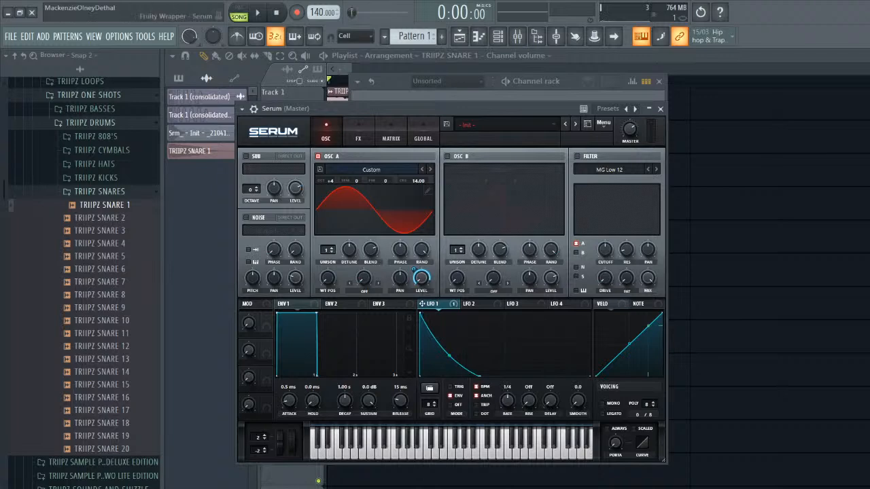
- Capture the Serum sound as audio, place the clip at the start of Track 3, and play it with the snare
{"action": "left_click_drag", "start_coordinate": [407, 108], "coordinate": [582, 257]}
{"action": "key", "text": "x"}
{"action": "left_click_drag", "start_coordinate": [417, 271], "coordinate": [353, 203]}
{"action": "key", "text": "space"}
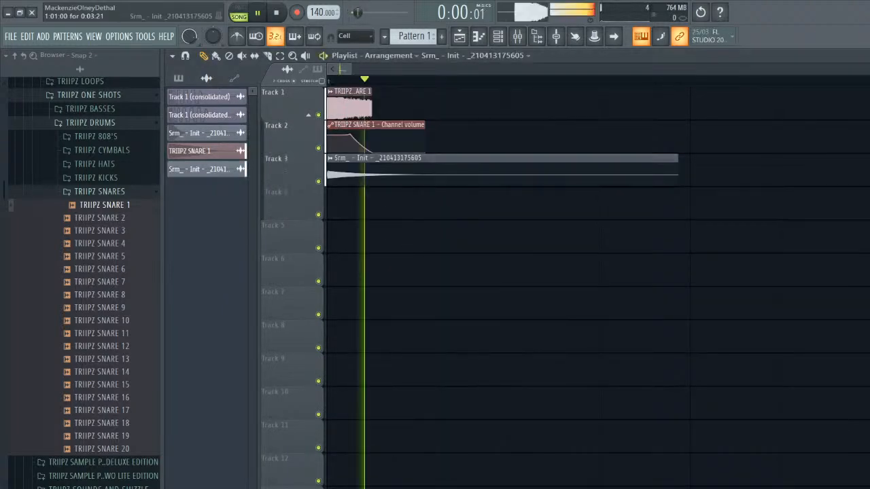
{"action": "key", "text": "space"}
- Check the resampled Serum clip's sample settings and audition it together with the snare
{"action": "double_click", "coordinate": [380, 158]}
{"action": "key", "text": "space"}
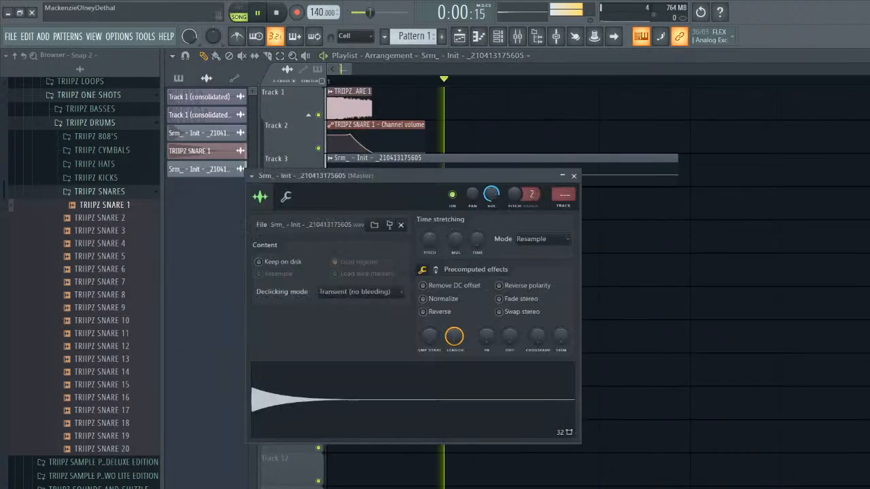
{"action": "key", "text": "space"}
{"action": "key", "text": "space"}
{"action": "key", "text": "space"}
{"action": "key", "text": "space"}
{"action": "left_click", "coordinate": [573, 176]}
{"action": "key", "text": "space"}
{"action": "key", "text": "space"}
{"action": "key", "text": "space"}
- Lower the middle point of the snare's volume automation slightly and audition the fade with the Serum layer
{"action": "left_click_drag", "start_coordinate": [349, 135], "coordinate": [350, 140]}
{"action": "key", "text": "space"}
{"action": "key", "text": "space"}
{"action": "key", "text": "space"}
{"action": "key", "text": "space"}
{"action": "key", "text": "space"}
{"action": "key", "text": "space"}
{"action": "key", "text": "space"}
{"action": "key", "text": "space"}
- Review and audition the resampled Serum layer once more, and delete its clip from Track 3
{"action": "double_click", "coordinate": [394, 158]}
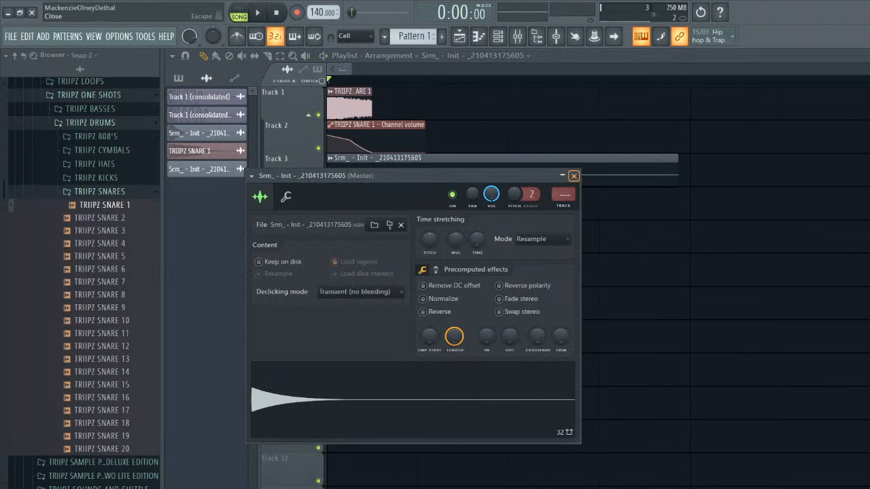
{"action": "left_click", "coordinate": [573, 176]}
{"action": "key", "text": "space"}
{"action": "key", "text": "space"}
{"action": "key", "text": "space"}
{"action": "key", "text": "space"}
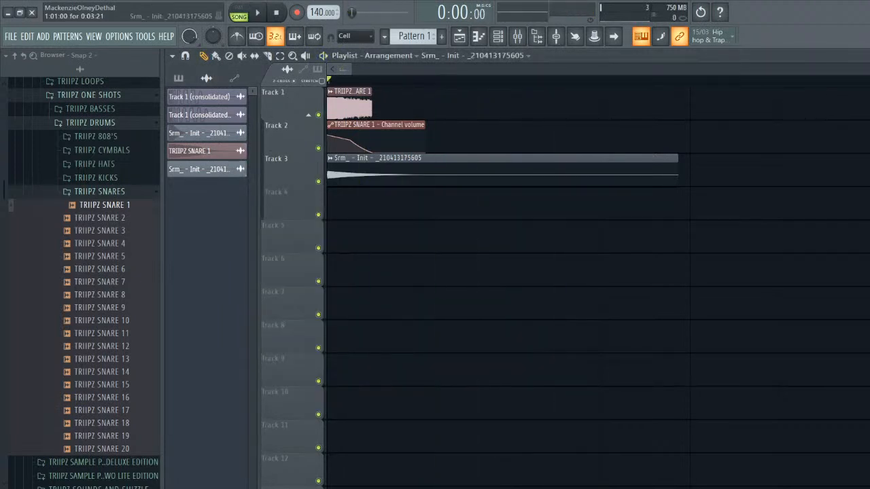
{"action": "right_click", "coordinate": [642, 165]}
{"action": "mouse_move", "coordinate": [632, 488]}
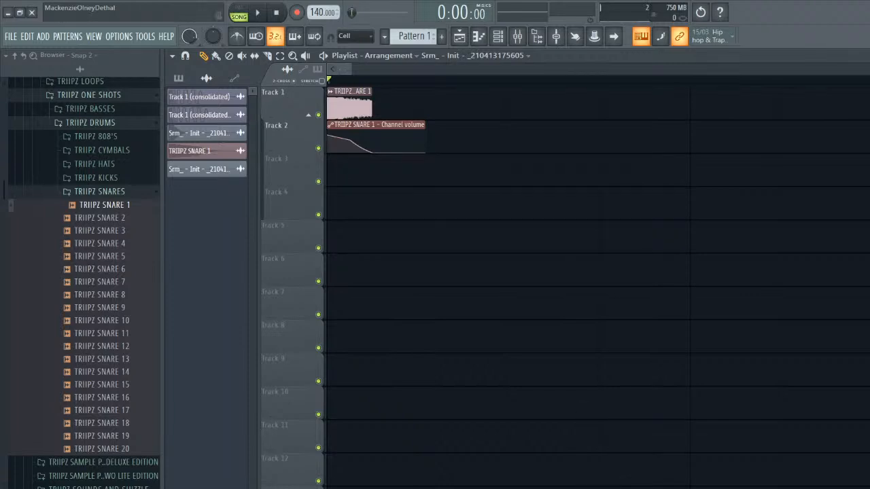
- Open the TRIIPZ SNARES folder under the drum one shots of TRIIPZ SAMPLE PACK THREE in the sample browser
{"action": "left_click", "coordinate": [99, 192]}
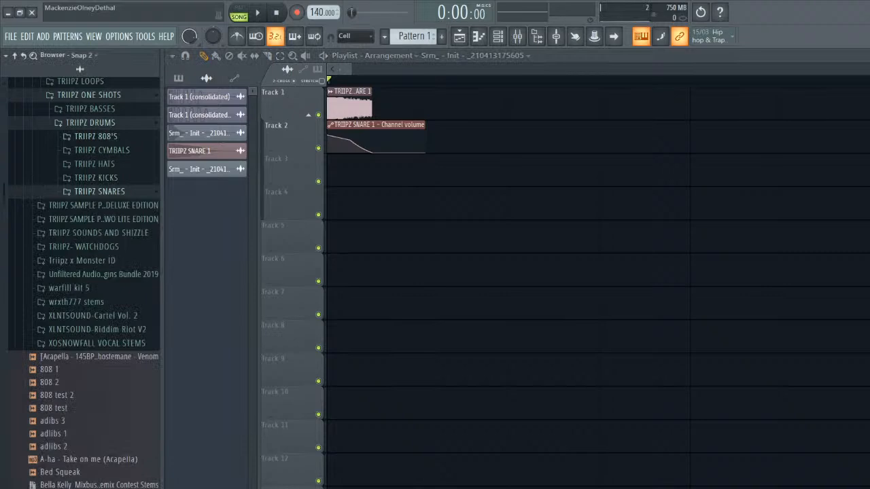
{"action": "scroll", "coordinate": [84, 272], "scroll_direction": "up", "scroll_amount": 3}
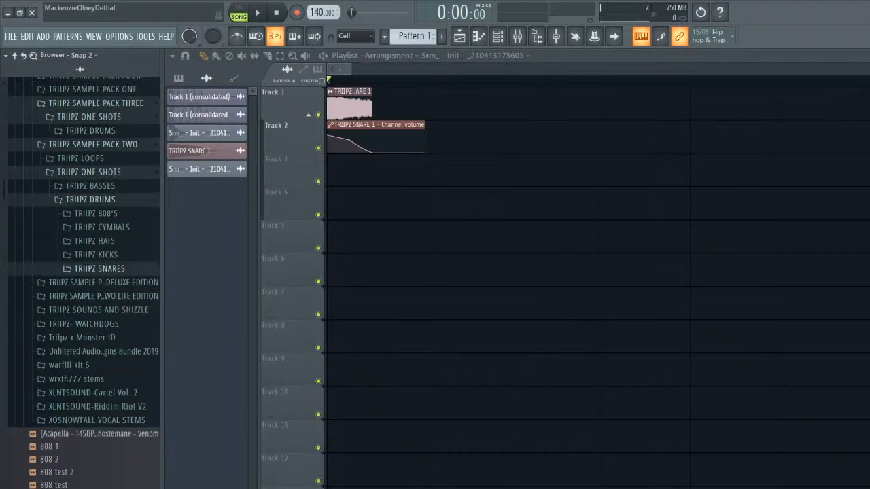
{"action": "left_click", "coordinate": [94, 144]}
{"action": "left_click", "coordinate": [95, 131]}
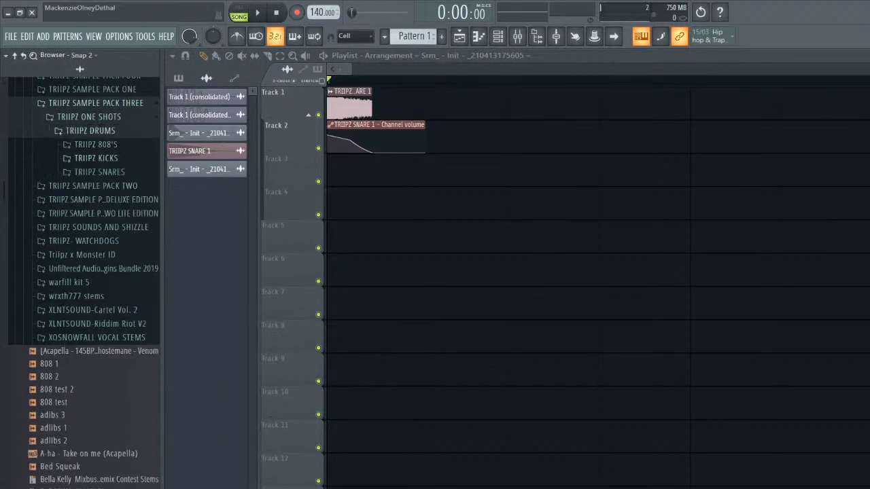
{"action": "left_click", "coordinate": [100, 172]}
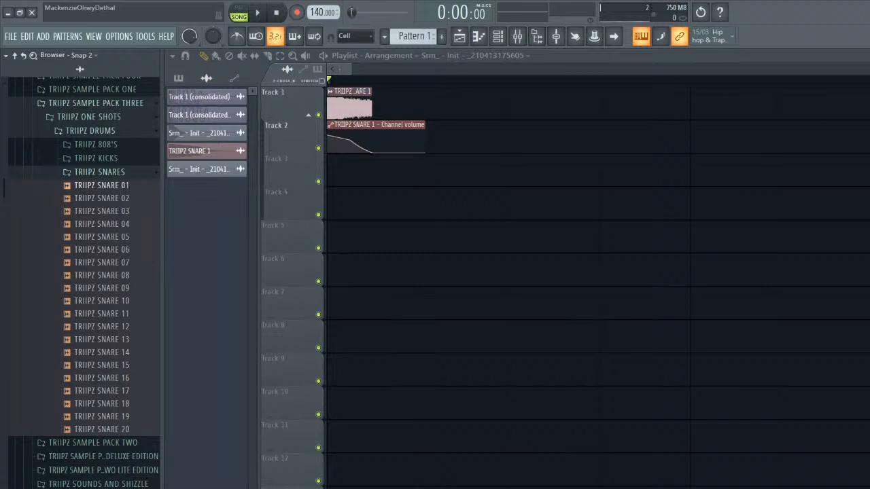
- Preview the snare samples in the TRIIPZ SNARES folder one after another, through to TRIIPZ SNARE 20
{"action": "key", "text": "Down"}
{"action": "key", "text": "Down"}
{"action": "key", "text": "Down"}
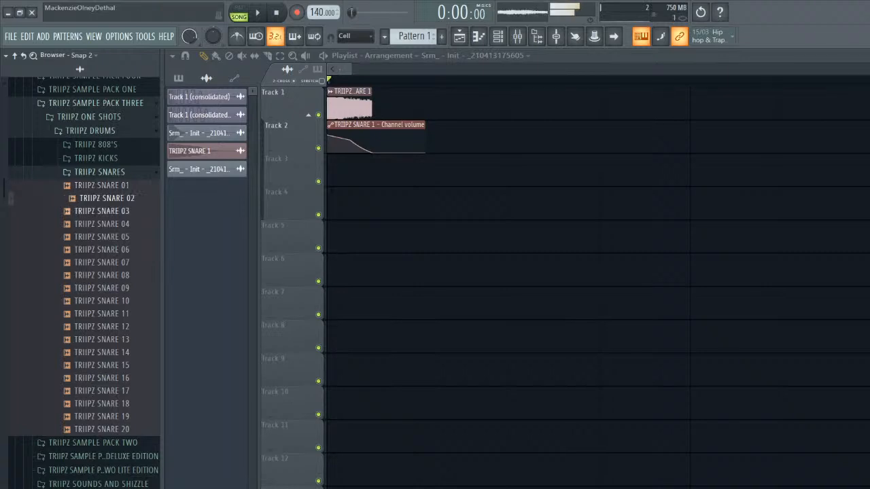
{"action": "key", "text": "Down"}
{"action": "key", "text": "Down"}
{"action": "key", "text": "Down"}
{"action": "key", "text": "Down"}
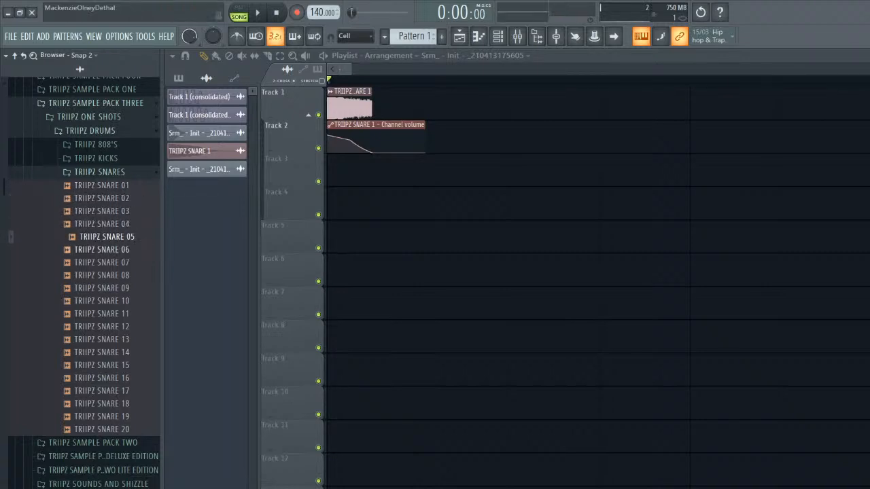
{"action": "key", "text": "Down"}
{"action": "key", "text": "Down"}
{"action": "key", "text": "Down"}
{"action": "key", "text": "Down"}
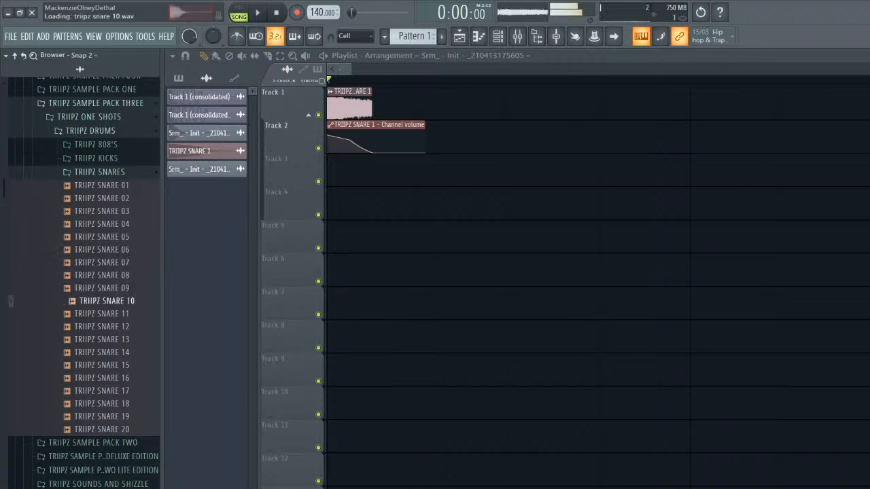
{"action": "key", "text": "Down"}
{"action": "key", "text": "Down"}
{"action": "key", "text": "Down"}
{"action": "key", "text": "Down"}
{"action": "key", "text": "Down"}
{"action": "key", "text": "Down"}
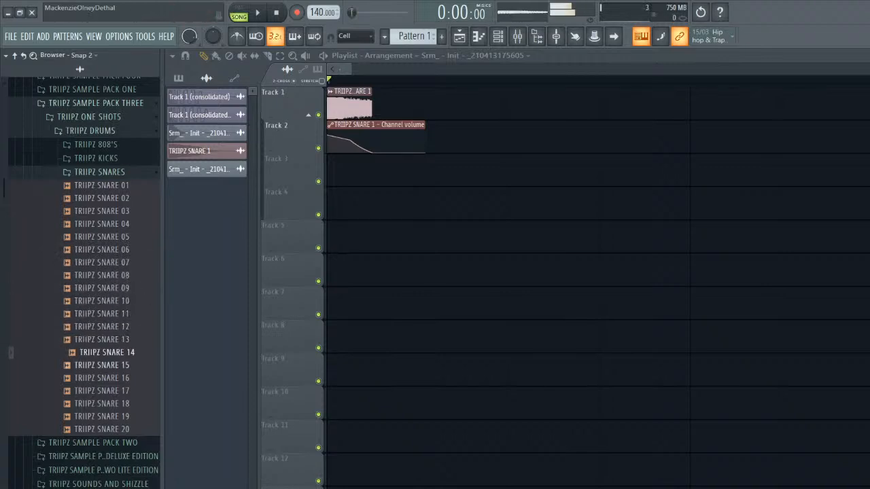
{"action": "key", "text": "Down"}
{"action": "key", "text": "Down"}
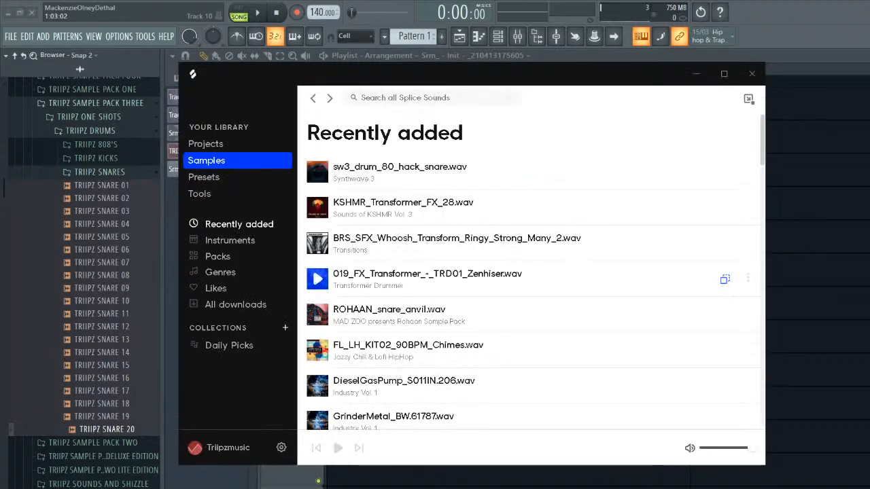
- Switch to Splice and preview the Sword and Blade samples among the recently added sounds
{"action": "scroll", "coordinate": [530, 272], "scroll_direction": "down", "scroll_amount": 7}
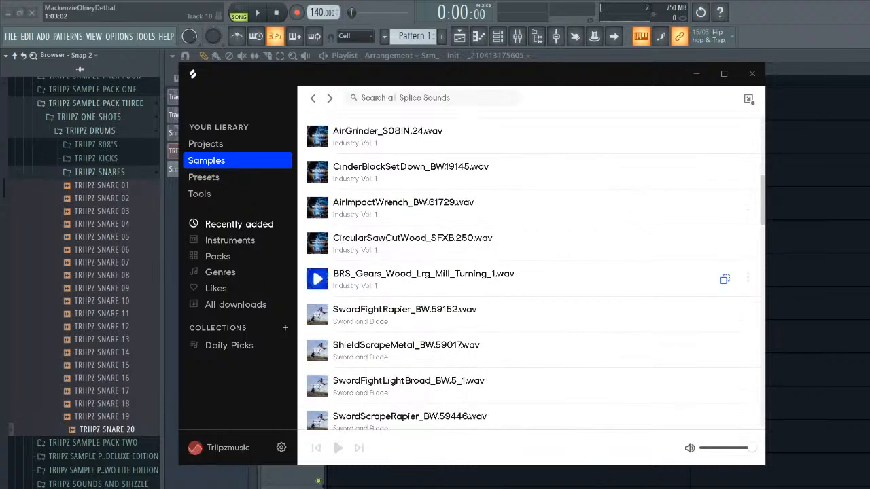
{"action": "left_click", "coordinate": [317, 302]}
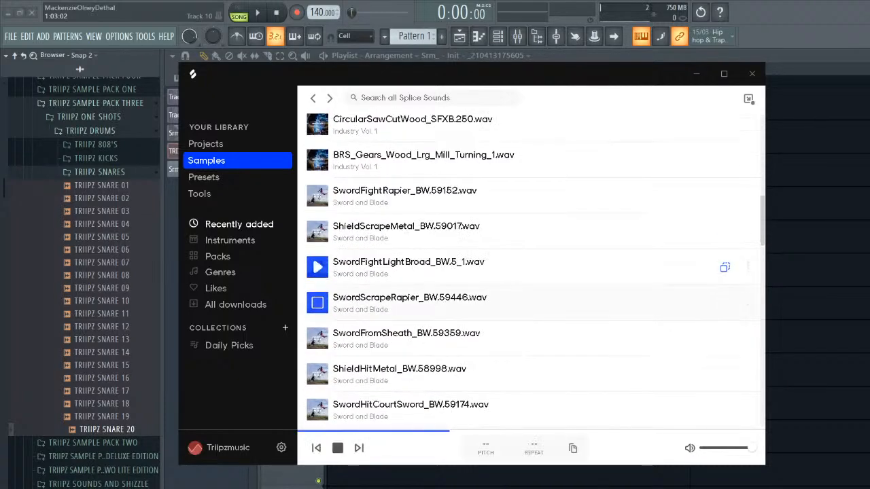
{"action": "left_click", "coordinate": [317, 267]}
{"action": "left_click", "coordinate": [317, 231]}
{"action": "left_click", "coordinate": [318, 196]}
{"action": "left_click", "coordinate": [318, 338]}
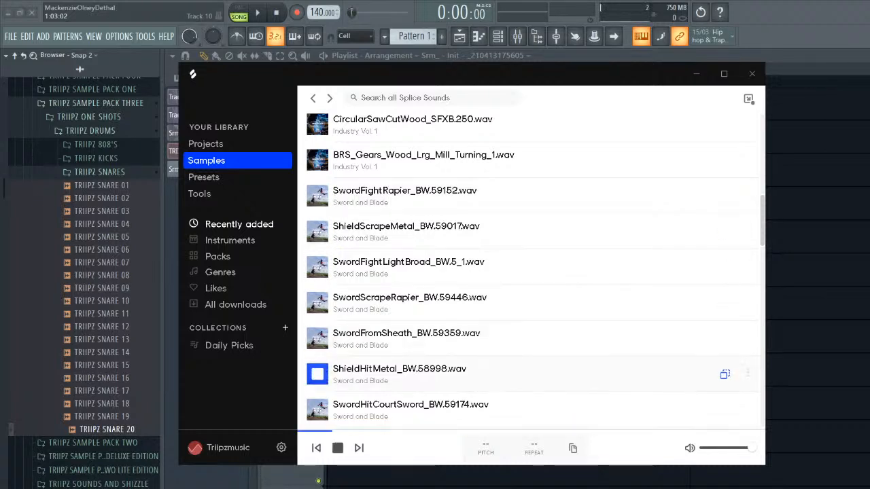
{"action": "left_click", "coordinate": [317, 409]}
{"action": "scroll", "coordinate": [317, 387], "scroll_direction": "down", "scroll_amount": 1}
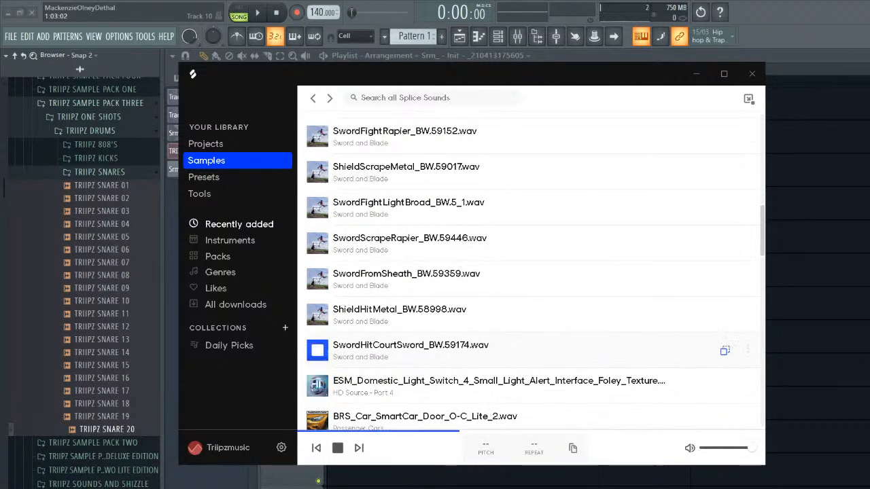
- Place SwordHitCourtSword_BW.59174.wav from Splice at the start of Track 3 in FL Studio and play the layers
{"action": "left_click_drag", "start_coordinate": [381, 350], "coordinate": [345, 174]}
{"action": "key", "text": "space"}
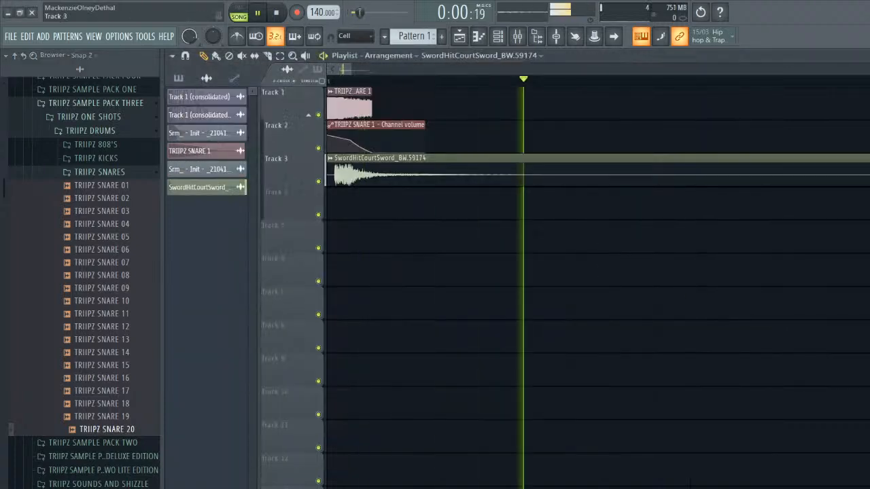
{"action": "key", "text": "space"}
- Increase the fade-out in the sword hit's sample settings and audition it with the snare
{"action": "double_click", "coordinate": [346, 172]}
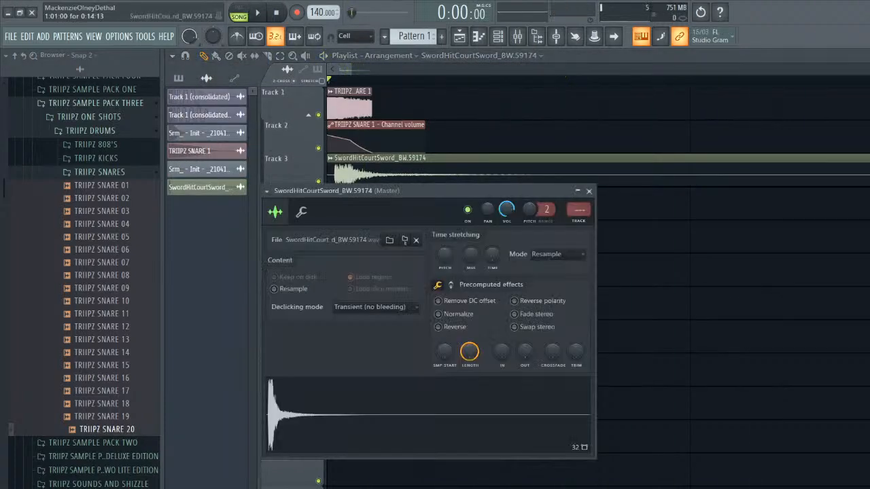
{"action": "left_click_drag", "start_coordinate": [524, 352], "coordinate": [524, 272]}
{"action": "key", "text": "space"}
{"action": "key", "text": "space"}
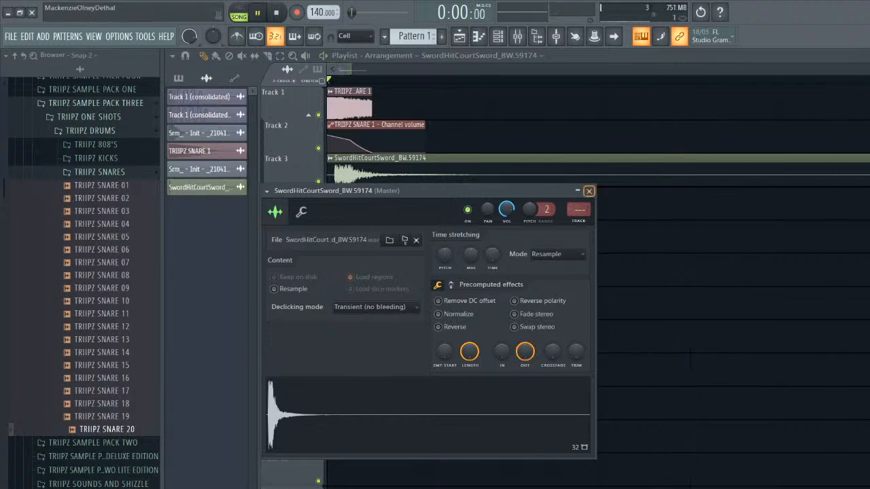
{"action": "key", "text": "space"}
{"action": "left_click", "coordinate": [588, 191]}
{"action": "key", "text": "space"}
{"action": "key", "text": "space"}
{"action": "key", "text": "space"}
- Trim the end of the sword hit clip on Track 3 to roughly a quarter of its length and play it
{"action": "left_click_drag", "start_coordinate": [351, 69], "coordinate": [374, 70]}
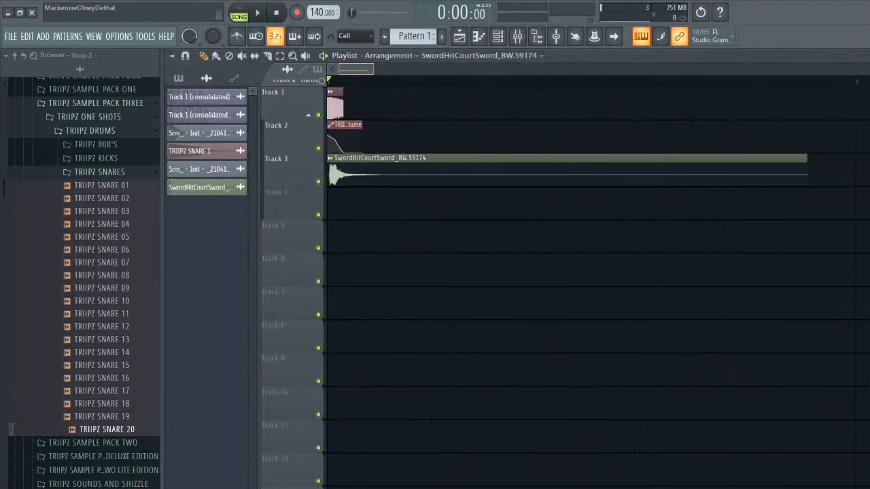
{"action": "left_click_drag", "start_coordinate": [807, 173], "coordinate": [444, 178]}
{"action": "key", "text": "space"}
{"action": "key", "text": "space"}
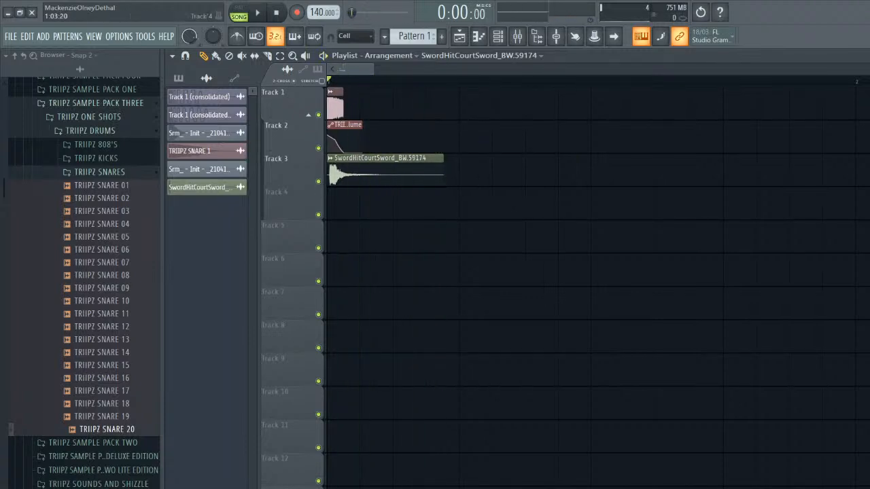
- Route the TRIIPZ SNARE 1 channel to mixer Insert 1 and play the layered sounds
{"action": "scroll", "coordinate": [378, 141], "scroll_direction": "up", "scroll_amount": 4}
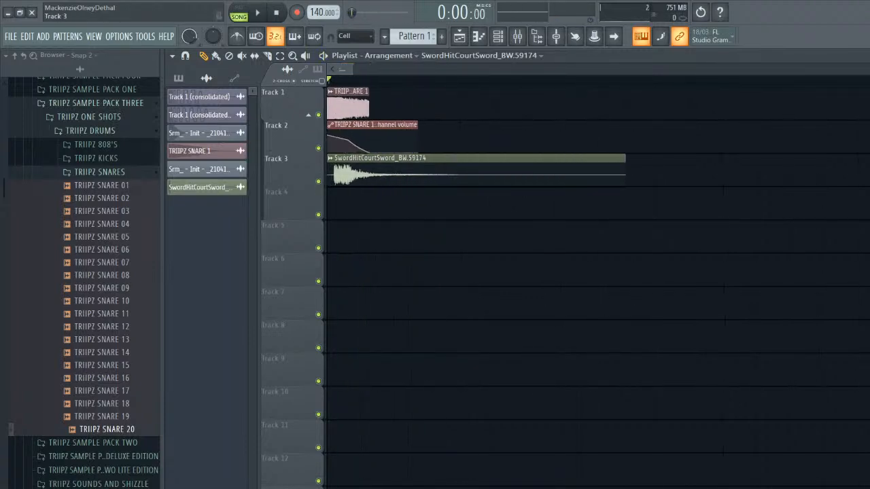
{"action": "left_click", "coordinate": [497, 36]}
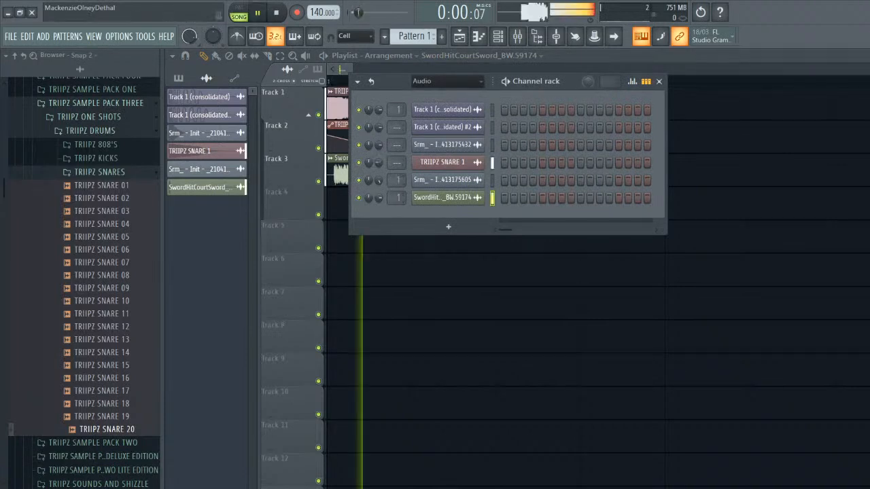
{"action": "key", "text": "space"}
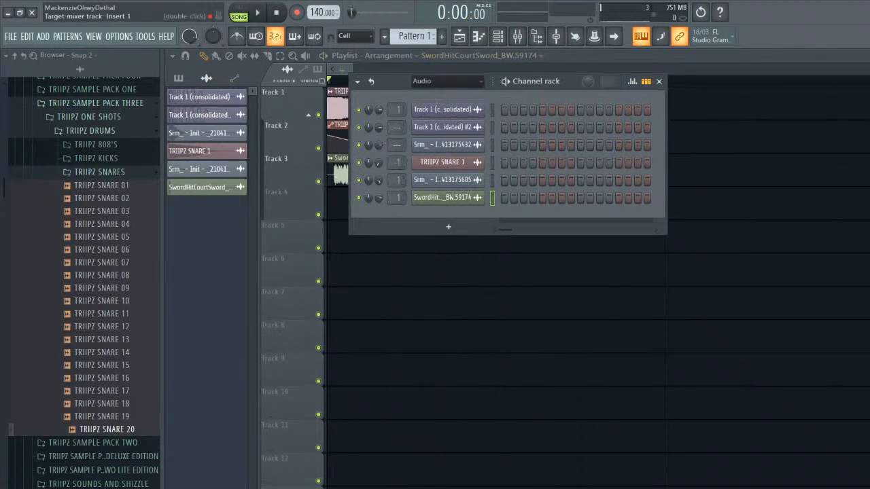
- Load TR5 Classic Clipper in slot 5 of mixer Insert 1 and turn up one of its controls while playing the layers
{"action": "left_click", "coordinate": [518, 36]}
{"action": "key", "text": "space"}
{"action": "key", "text": "space"}
{"action": "left_click", "coordinate": [804, 144]}
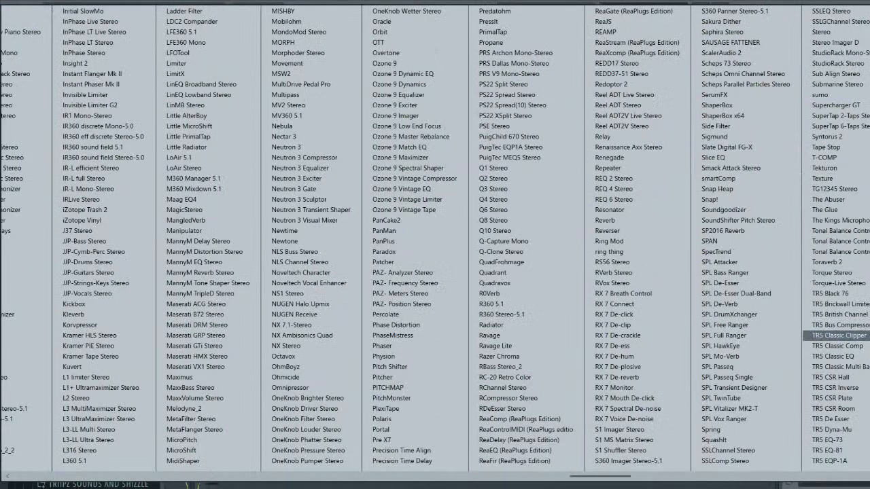
{"action": "left_click", "coordinate": [841, 335]}
{"action": "left_click_drag", "start_coordinate": [320, 202], "coordinate": [320, 174]}
{"action": "key", "text": "space"}
{"action": "left_click", "coordinate": [602, 100]}
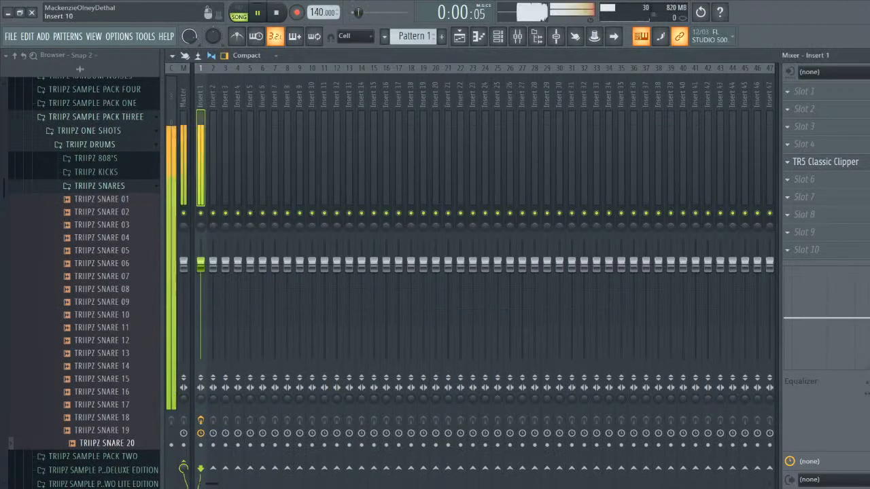
- Load FabFilter Pro-Q 3 in slot 3 of Insert 1 and add a Low Cut band at the low end
{"action": "left_click", "coordinate": [801, 126]}
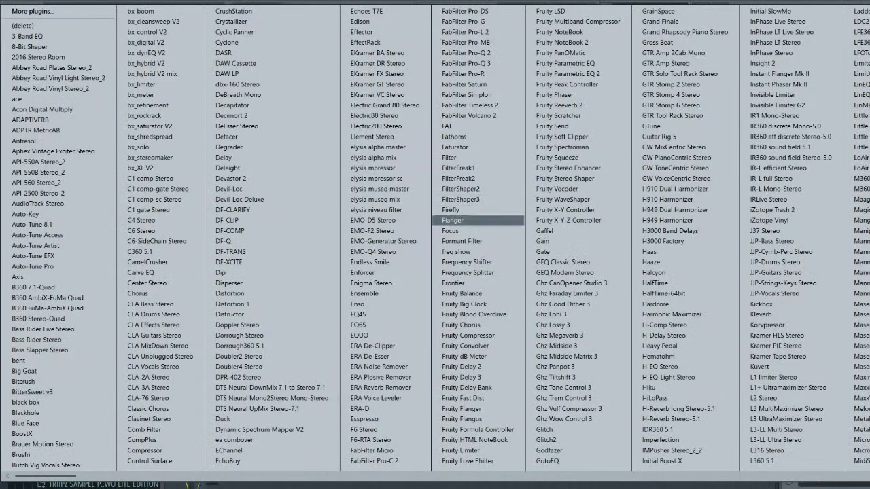
{"action": "left_click", "coordinate": [464, 63]}
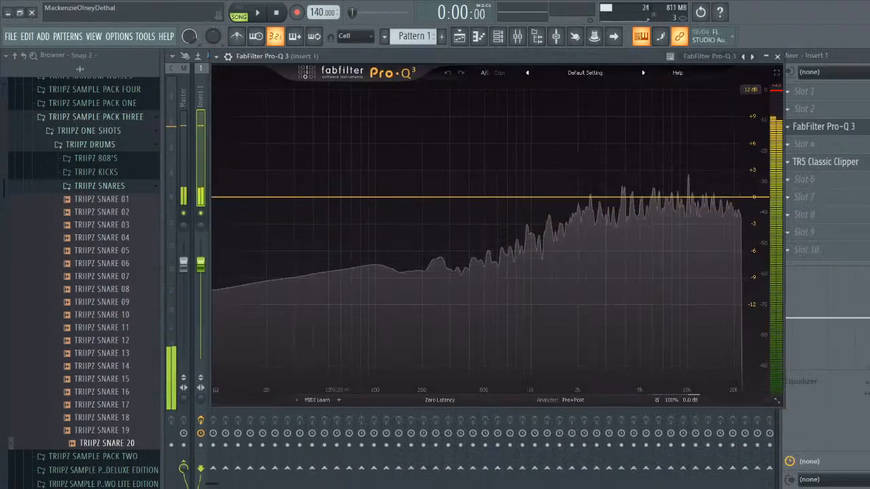
{"action": "left_click_drag", "start_coordinate": [274, 197], "coordinate": [254, 230]}
{"action": "key", "text": "space"}
{"action": "key", "text": "space"}
{"action": "left_click", "coordinate": [245, 352]}
{"action": "left_click", "coordinate": [244, 281]}
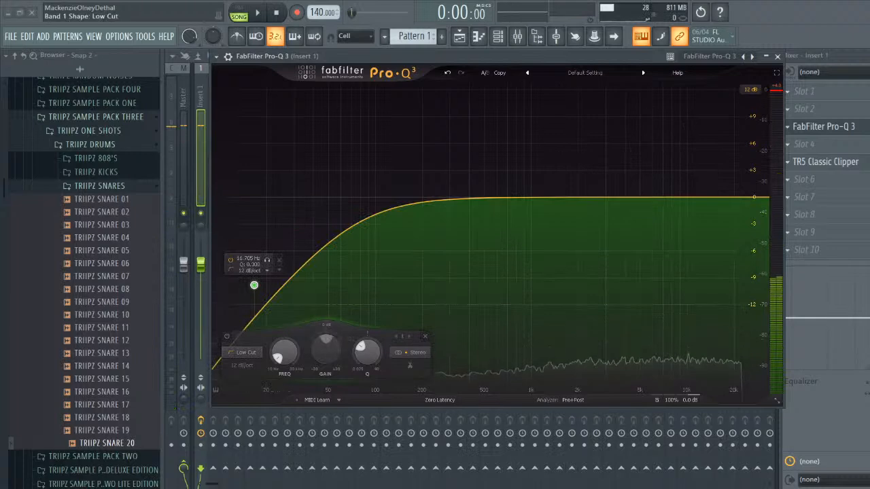
- Raise the Low Cut band in Pro-Q 3 to just below 100 Hz and play the processed layers
{"action": "key", "text": "space"}
{"action": "left_click_drag", "start_coordinate": [254, 284], "coordinate": [358, 170]}
{"action": "key", "text": "space"}
{"action": "key", "text": "space"}
{"action": "left_click", "coordinate": [777, 57]}
{"action": "key", "text": "space"}
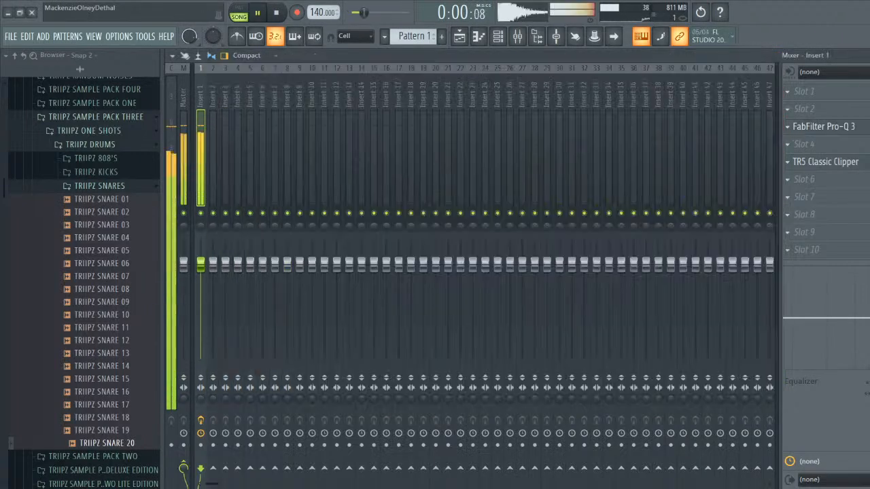
- Raise the time-stretching pitch of the sword hit in its sample settings and audition it with the snare
{"action": "key", "text": "F9"}
{"action": "key", "text": "F6"}
{"action": "double_click", "coordinate": [408, 171]}
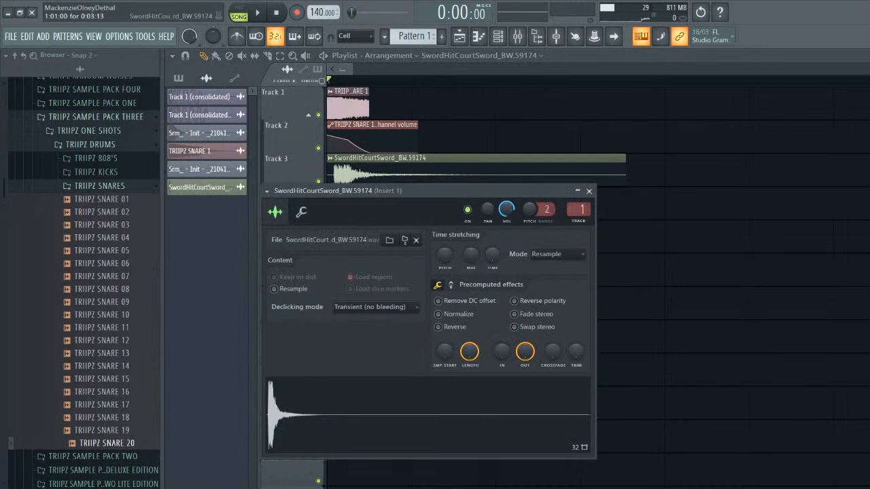
{"action": "key", "text": "space"}
{"action": "mouse_move", "coordinate": [444, 254]}
{"action": "left_mouse_down"}
{"action": "mouse_move", "coordinate": [445, 235]}
{"action": "mouse_move", "coordinate": [445, 289]}
{"action": "mouse_move", "coordinate": [445, 237]}
{"action": "left_mouse_up"}
{"action": "key", "text": "space"}
{"action": "key", "text": "space"}
{"action": "key", "text": "space"}
{"action": "left_click", "coordinate": [589, 191]}
{"action": "left_click", "coordinate": [428, 269]}
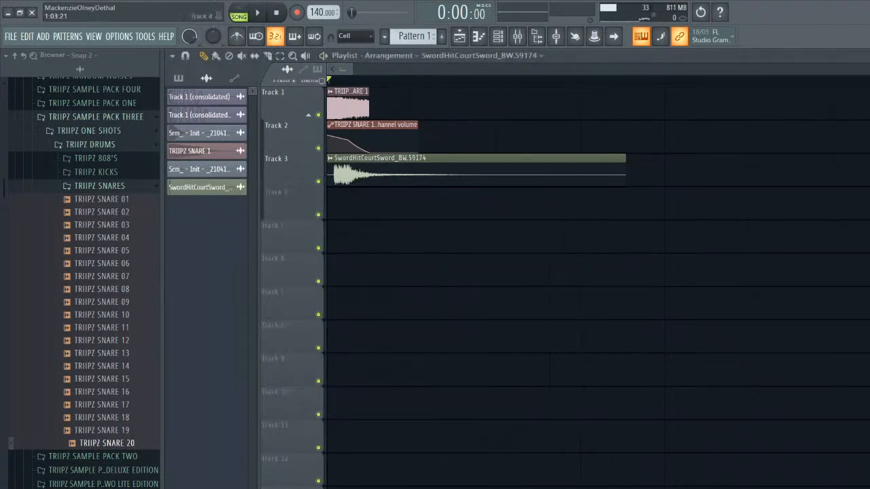
{"action": "right_click", "coordinate": [428, 269]}
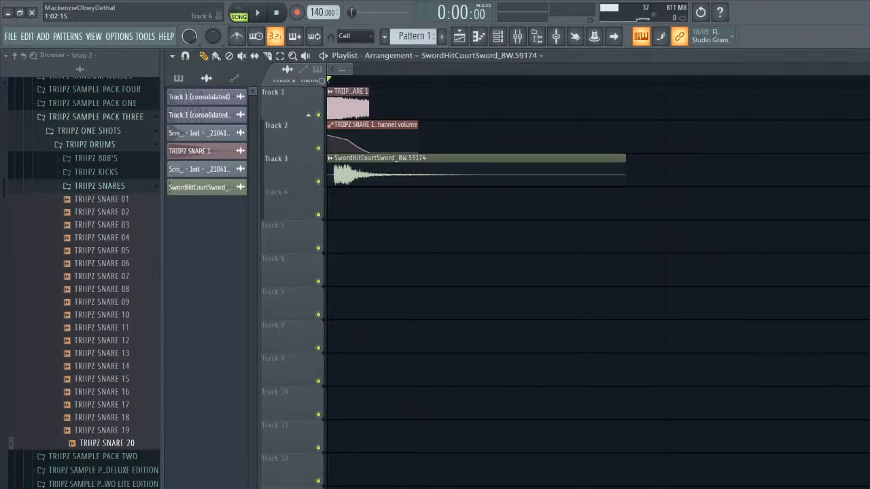
{"action": "double_click", "coordinate": [408, 174]}
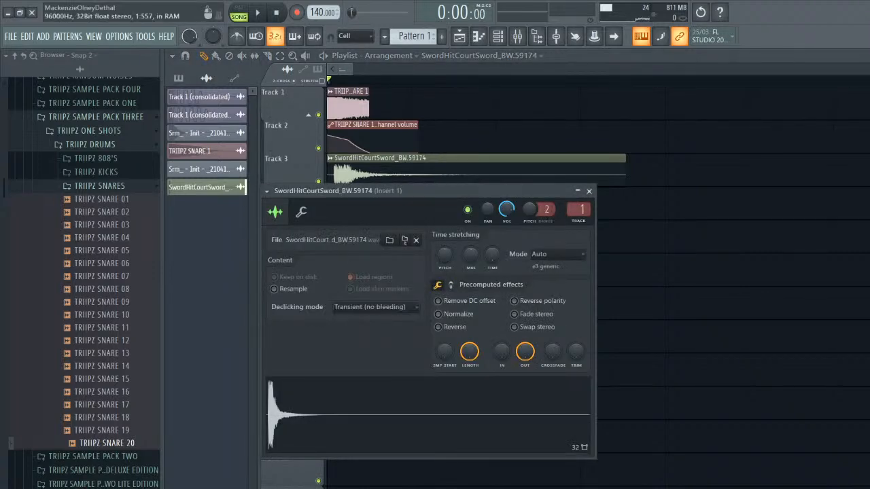
{"action": "left_click", "coordinate": [588, 191]}
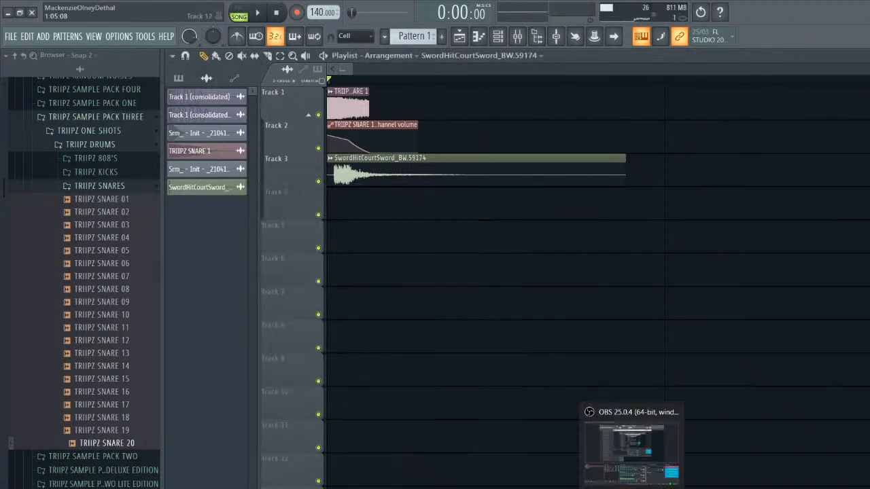
- Switch to Splice and look through the recently added samples for another sound to layer with the snare
{"action": "left_click", "coordinate": [611, 488]}
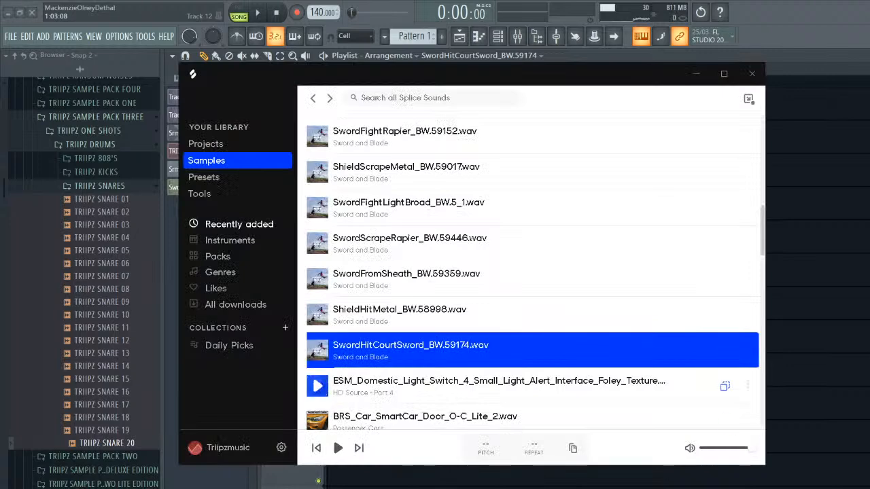
{"action": "scroll", "coordinate": [532, 272], "scroll_direction": "down", "scroll_amount": 3}
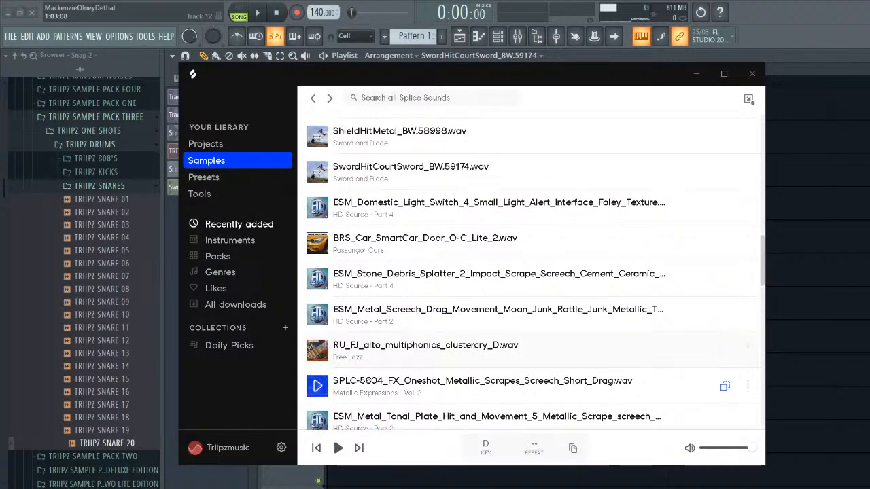
{"action": "scroll", "coordinate": [532, 354], "scroll_direction": "down", "scroll_amount": 5}
{"action": "scroll", "coordinate": [532, 362], "scroll_direction": "up", "scroll_amount": 2}
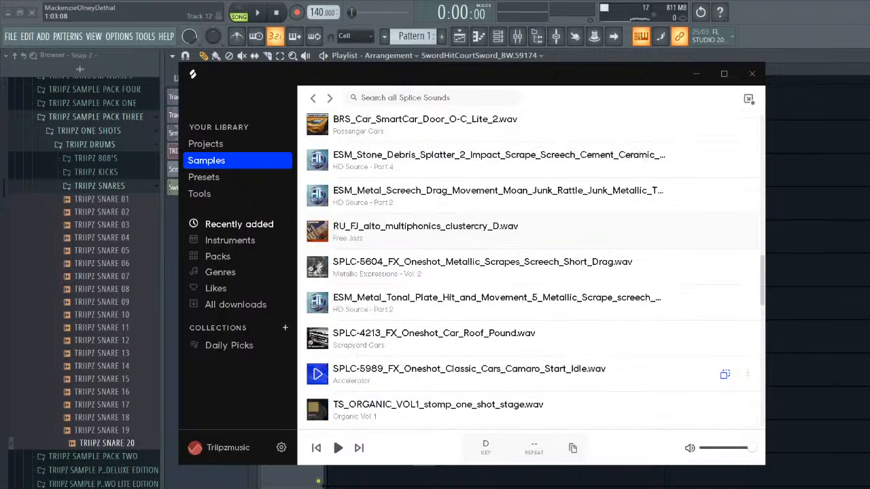
{"action": "scroll", "coordinate": [532, 360], "scroll_direction": "down", "scroll_amount": 2}
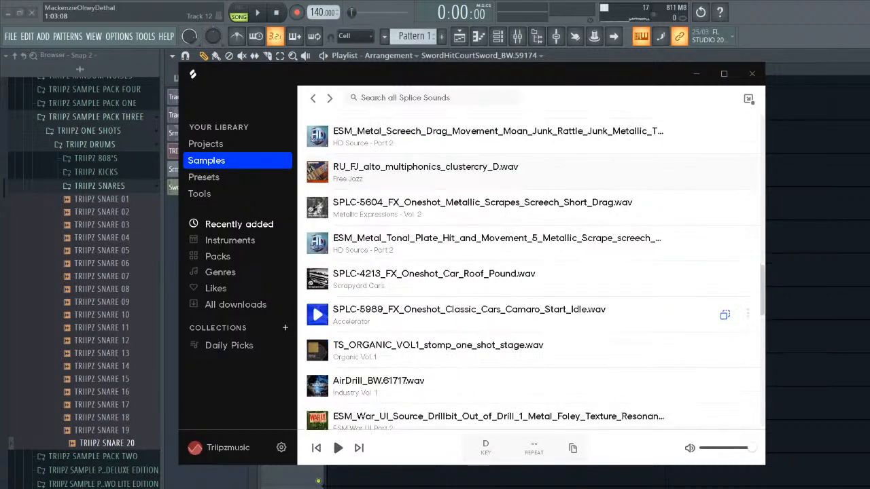
{"action": "scroll", "coordinate": [532, 319], "scroll_direction": "down", "scroll_amount": 2}
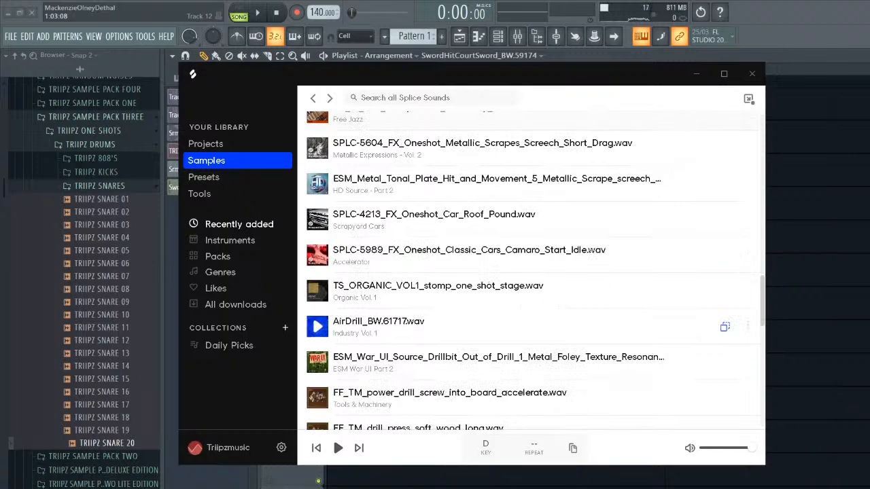
{"action": "scroll", "coordinate": [532, 318], "scroll_direction": "down", "scroll_amount": 4}
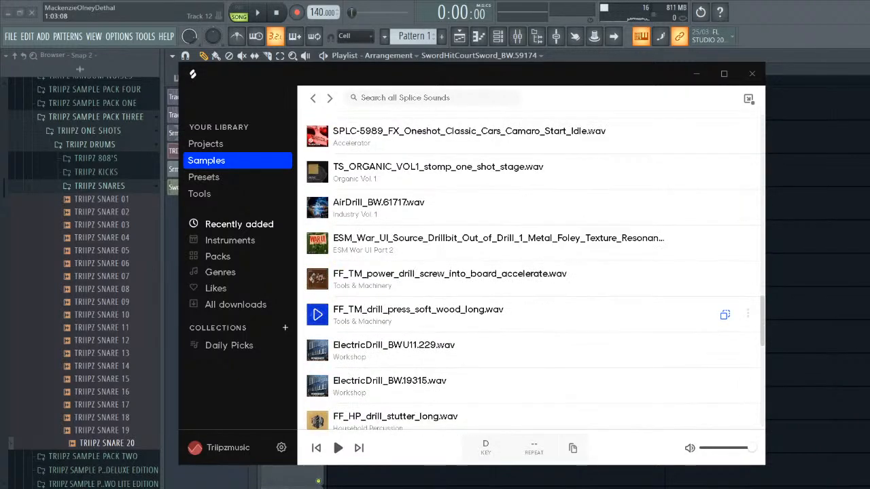
{"action": "scroll", "coordinate": [532, 318], "scroll_direction": "down", "scroll_amount": 4}
{"action": "scroll", "coordinate": [532, 338], "scroll_direction": "down", "scroll_amount": 5}
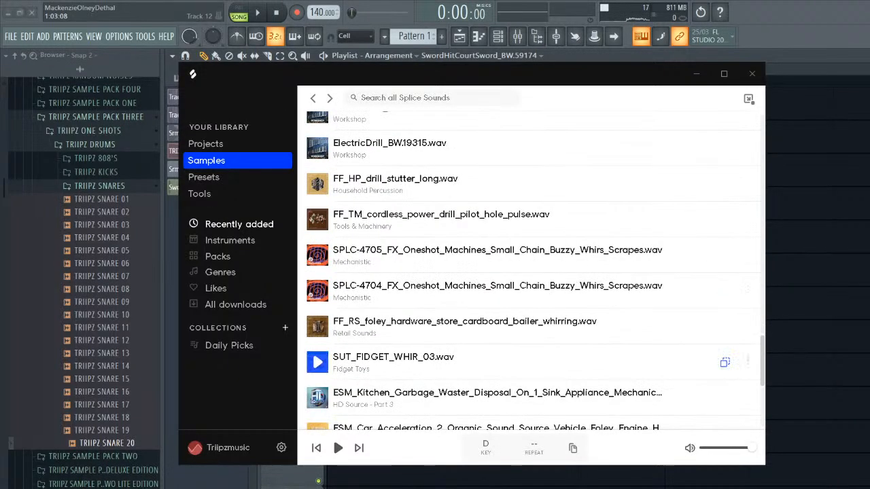
{"action": "scroll", "coordinate": [532, 337], "scroll_direction": "down", "scroll_amount": 1}
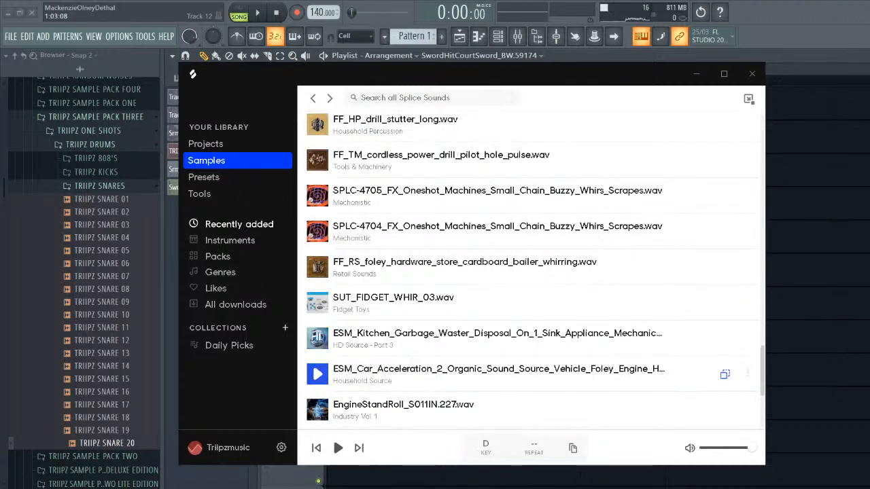
{"action": "scroll", "coordinate": [532, 339], "scroll_direction": "down", "scroll_amount": 2}
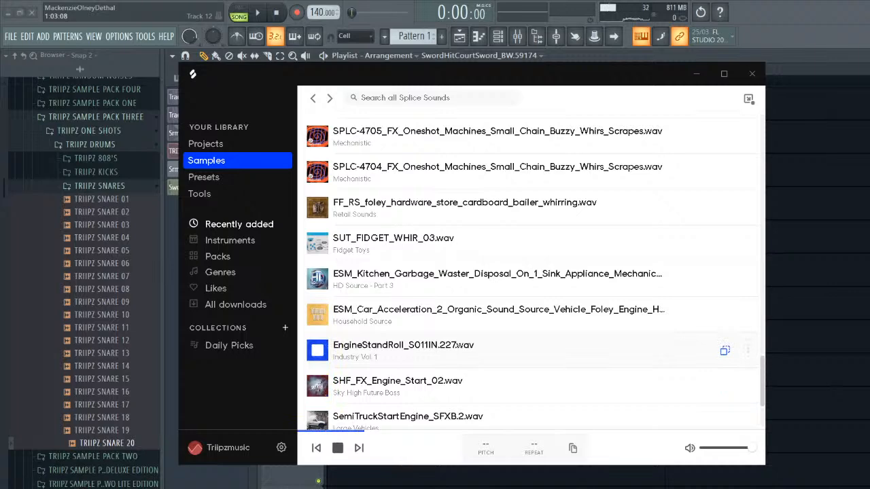
{"action": "scroll", "coordinate": [532, 350], "scroll_direction": "down", "scroll_amount": 3}
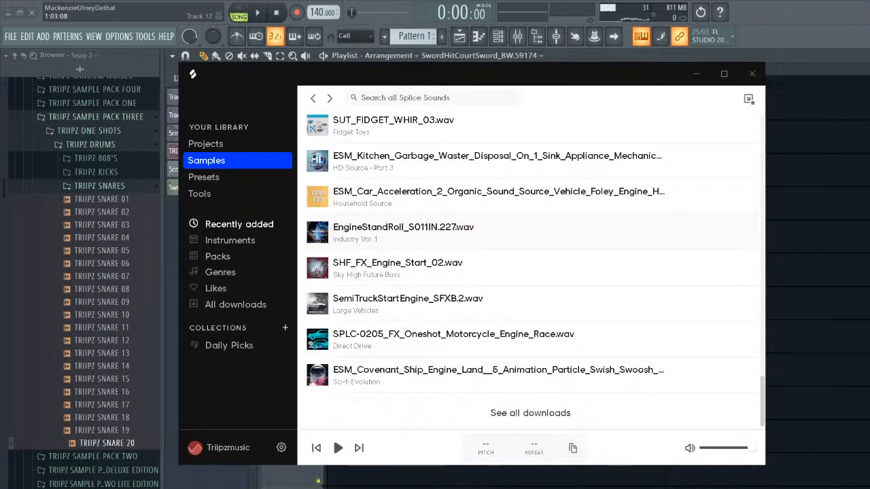
- Browse all downloads in Splice and preview the BRS door samples from Noisy Doors
{"action": "left_click", "coordinate": [530, 412]}
{"action": "scroll", "coordinate": [448, 367], "scroll_direction": "down", "scroll_amount": 5}
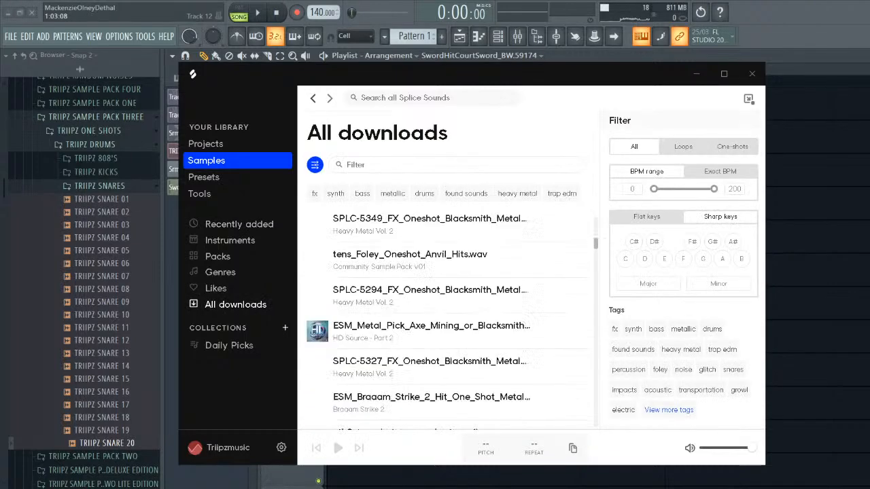
{"action": "scroll", "coordinate": [448, 316], "scroll_direction": "down", "scroll_amount": 5}
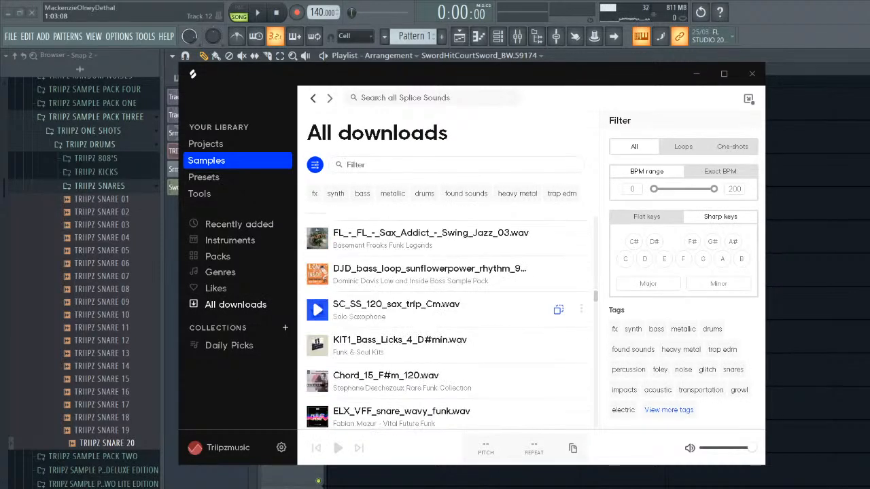
{"action": "scroll", "coordinate": [449, 299], "scroll_direction": "down", "scroll_amount": 5}
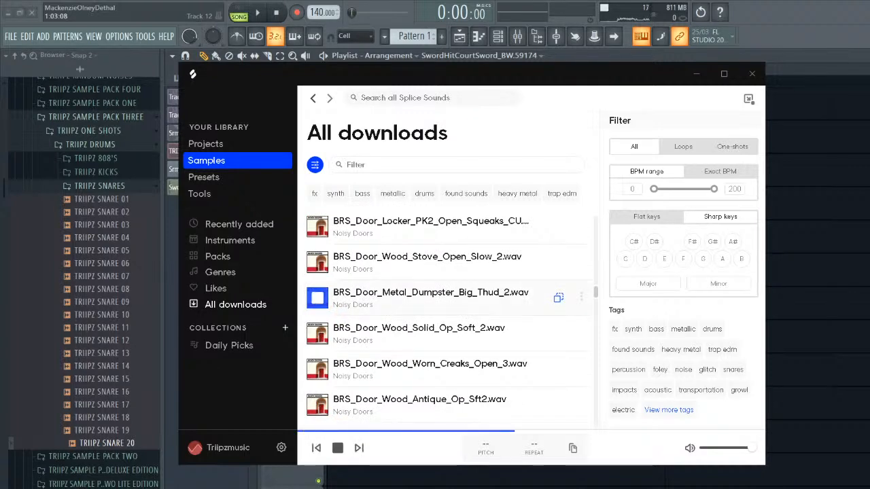
{"action": "left_click", "coordinate": [318, 333]}
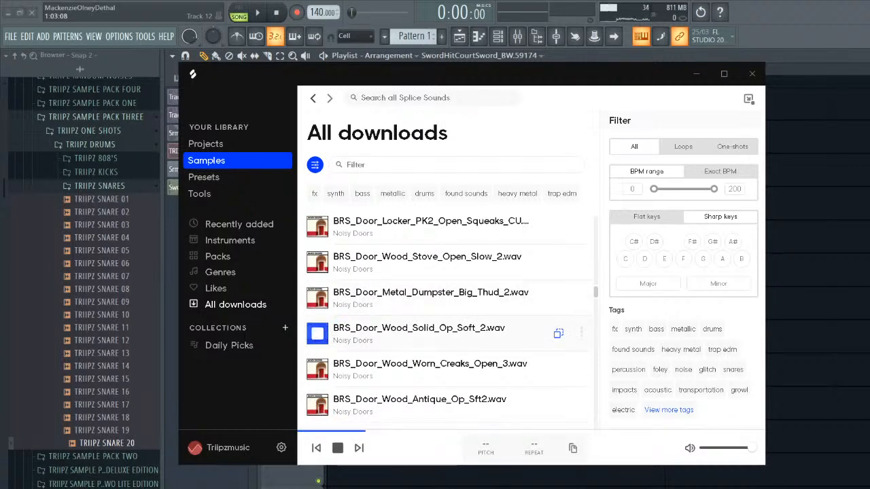
- Place BRS_Door_Wood_Stove_Open_Slow_2.wav from Splice on Track 5 in FL Studio, with the sword hit clip removed from Track 3, and play it
{"action": "left_click", "coordinate": [317, 262]}
{"action": "left_click_drag", "start_coordinate": [317, 262], "coordinate": [348, 231]}
{"action": "key", "text": "space"}
{"action": "key", "text": "space"}
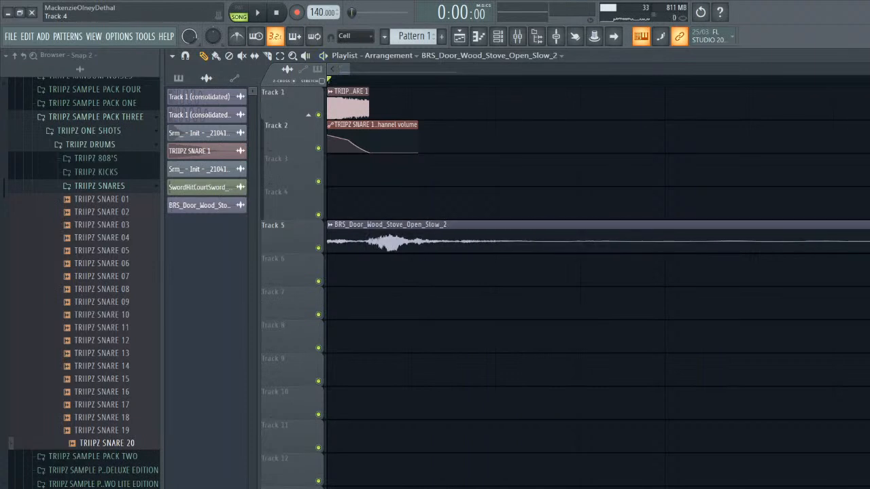
{"action": "key", "text": "space"}
{"action": "key", "text": "space"}
- Move the door sample clip to the start of Track 3 and play it with the snare
{"action": "left_click_drag", "start_coordinate": [346, 231], "coordinate": [346, 165]}
{"action": "scroll", "coordinate": [356, 171], "scroll_direction": "down", "scroll_amount": 13}
{"action": "key", "text": "space"}
{"action": "scroll", "coordinate": [357, 172], "scroll_direction": "up", "scroll_amount": 1}
{"action": "key", "text": "space"}
- Create a channel volume automation clip for the BRS_Door_Wood_Stove_Open_Slow_2 sample and play the playlist
{"action": "double_click", "coordinate": [373, 169]}
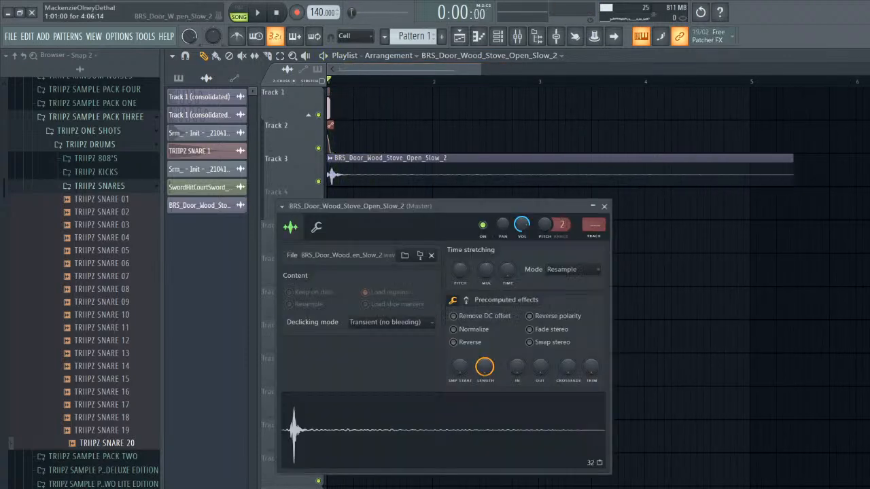
{"action": "right_click", "coordinate": [522, 224]}
{"action": "left_click", "coordinate": [565, 305]}
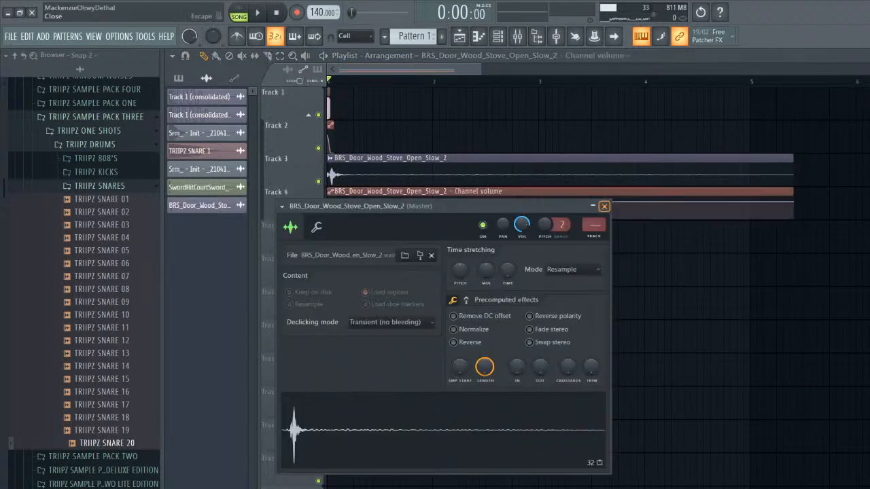
{"action": "left_click", "coordinate": [604, 205]}
{"action": "key", "text": "space"}
- Shape the door's volume automation into a short fade-out and trim the Track 3 clip to the same length, auditioning the result
{"action": "left_click_drag", "start_coordinate": [792, 202], "coordinate": [344, 218]}
{"action": "key", "text": "space"}
{"action": "key", "text": "space"}
{"action": "key", "text": "space"}
{"action": "key", "text": "space"}
{"action": "key", "text": "space"}
{"action": "key", "text": "space"}
{"action": "key", "text": "space"}
{"action": "key", "text": "space"}
{"action": "key", "text": "space"}
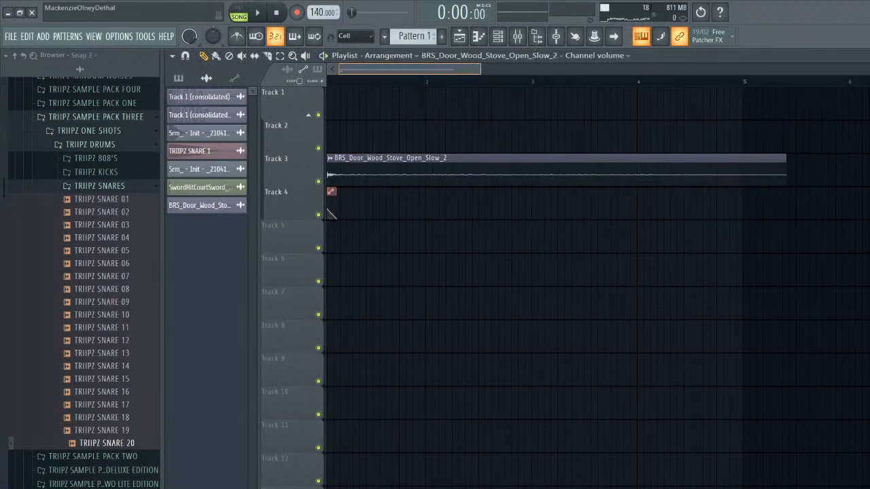
{"action": "left_click_drag", "start_coordinate": [792, 167], "coordinate": [343, 166]}
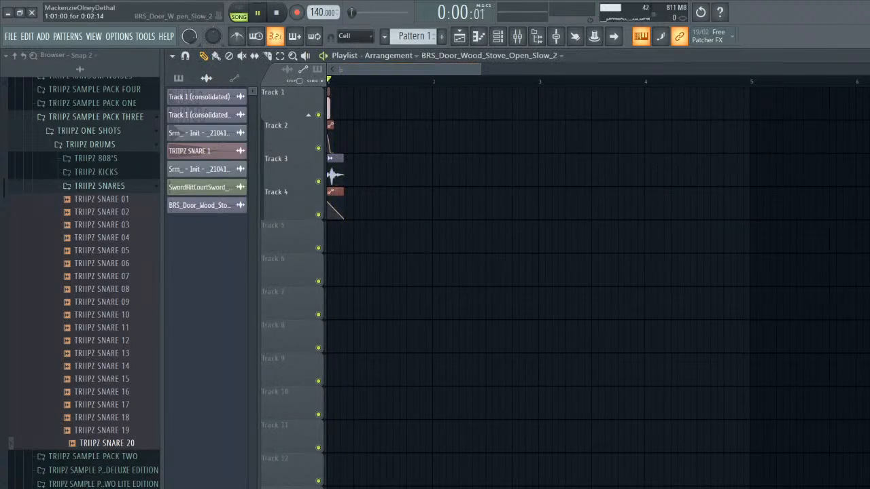
- Lower the TRIIPZ SNARE 1 pitch shift to -700 cents in its sample settings and play it
{"action": "double_click", "coordinate": [328, 107]}
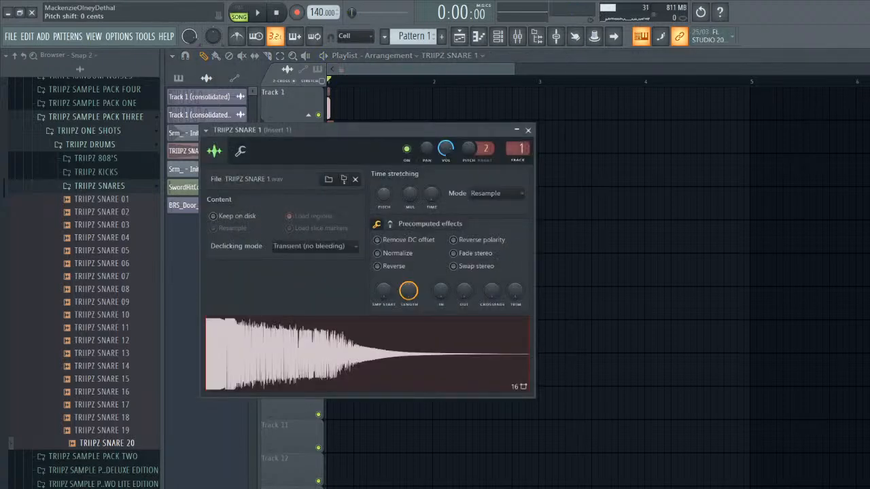
{"action": "left_click_drag", "start_coordinate": [383, 193], "coordinate": [383, 214]}
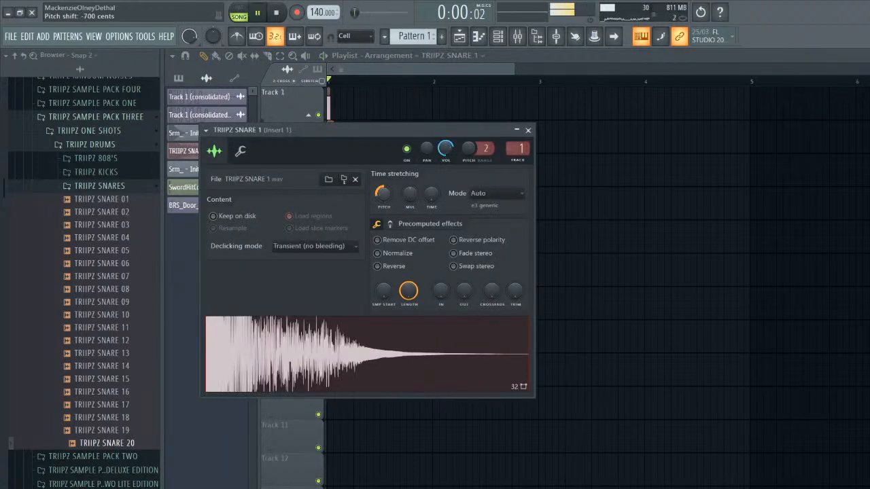
{"action": "key", "text": "space"}
{"action": "left_click", "coordinate": [528, 130]}
- Place another TRIIPZ SNARE 1 clip near the start of bar 2 on Track 1 and play the arrangement
{"action": "left_click_drag", "start_coordinate": [513, 70], "coordinate": [392, 69]}
{"action": "left_click", "coordinate": [441, 140]}
{"action": "right_click", "coordinate": [440, 140]}
{"action": "key", "text": "space"}
{"action": "left_click", "coordinate": [694, 106]}
{"action": "key", "text": "space"}
{"action": "key", "text": "space"}
{"action": "key", "text": "space"}
{"action": "key", "text": "space"}
- Select the first three beats of bar 1 as the playback range, clear the extra snare clip and play the layers
{"action": "left_click_drag", "start_coordinate": [588, 81], "coordinate": [329, 81]}
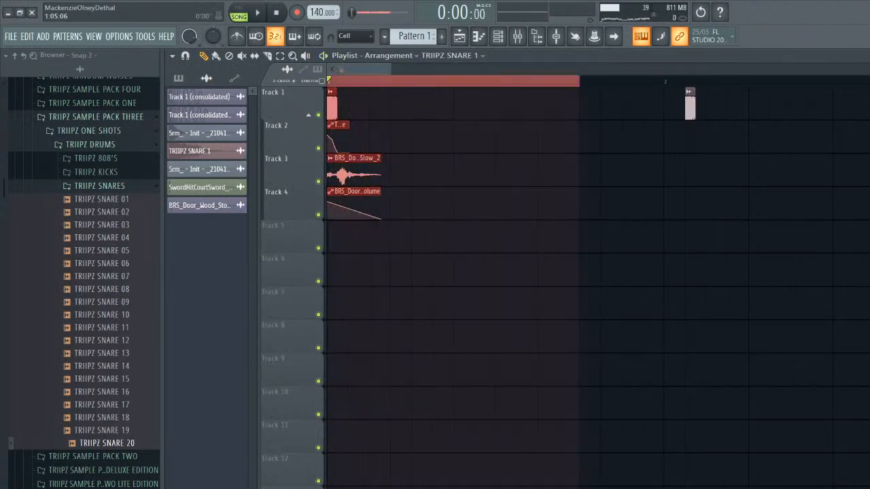
{"action": "key", "text": "space"}
{"action": "key", "text": "space"}
{"action": "key", "text": "space"}
{"action": "key", "text": "space"}
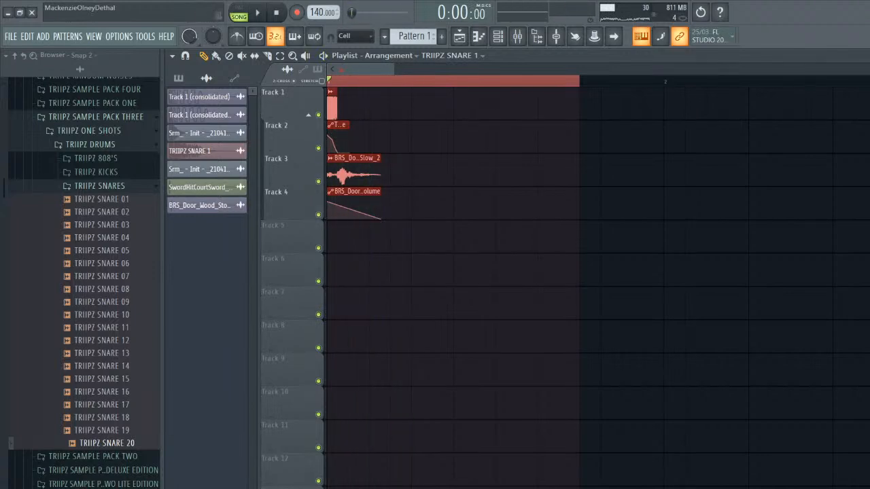
- Lower the time-stretching pitch of the door sample in its sample settings and audition it with the snare
{"action": "scroll", "coordinate": [393, 140], "scroll_direction": "up", "scroll_amount": 2}
{"action": "double_click", "coordinate": [377, 174]}
{"action": "left_click_drag", "start_coordinate": [460, 269], "coordinate": [460, 293]}
{"action": "key", "text": "space"}
{"action": "key", "text": "space"}
{"action": "key", "text": "space"}
{"action": "key", "text": "space"}
{"action": "key", "text": "space"}
{"action": "key", "text": "space"}
{"action": "left_click", "coordinate": [604, 206]}
{"action": "key", "text": "space"}
{"action": "key", "text": "space"}
- Extend the end of the door clip on Track 3 and trim its quiet start, playing the layers to check
{"action": "left_click_drag", "start_coordinate": [371, 68], "coordinate": [348, 68]}
{"action": "left_click", "coordinate": [512, 269]}
{"action": "right_click", "coordinate": [513, 269]}
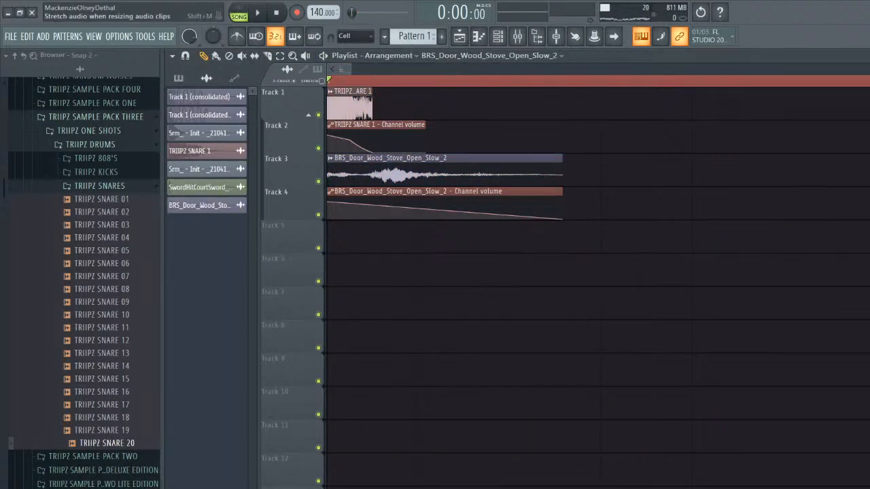
{"action": "left_click_drag", "start_coordinate": [351, 68], "coordinate": [391, 69]}
{"action": "left_click_drag", "start_coordinate": [383, 173], "coordinate": [495, 174]}
{"action": "key", "text": "space"}
{"action": "key", "text": "space"}
{"action": "key", "text": "space"}
{"action": "key", "text": "space"}
{"action": "mouse_move", "coordinate": [328, 174]}
{"action": "left_mouse_down"}
{"action": "mouse_move", "coordinate": [374, 174]}
{"action": "mouse_move", "coordinate": [341, 174]}
{"action": "left_mouse_up"}
{"action": "key", "text": "space"}
{"action": "key", "text": "space"}
{"action": "key", "text": "space"}
- Trim the end of the door clip on Track 3 to line up with its volume automation and play the layers
{"action": "scroll", "coordinate": [341, 174], "scroll_direction": "up", "scroll_amount": 4}
{"action": "key", "text": "space"}
{"action": "key", "text": "space"}
{"action": "key", "text": "space"}
{"action": "key", "text": "space"}
{"action": "key", "text": "space"}
{"action": "key", "text": "space"}
{"action": "key", "text": "space"}
{"action": "left_click_drag", "start_coordinate": [867, 174], "coordinate": [562, 174]}
{"action": "key", "text": "space"}
{"action": "key", "text": "space"}
{"action": "key", "text": "space"}
{"action": "key", "text": "space"}
- Solo Track 3 and route the BRS_Door_Wood_Stove_Open_Slow_2 channel to mixer Insert 1
{"action": "right_click", "coordinate": [318, 182]}
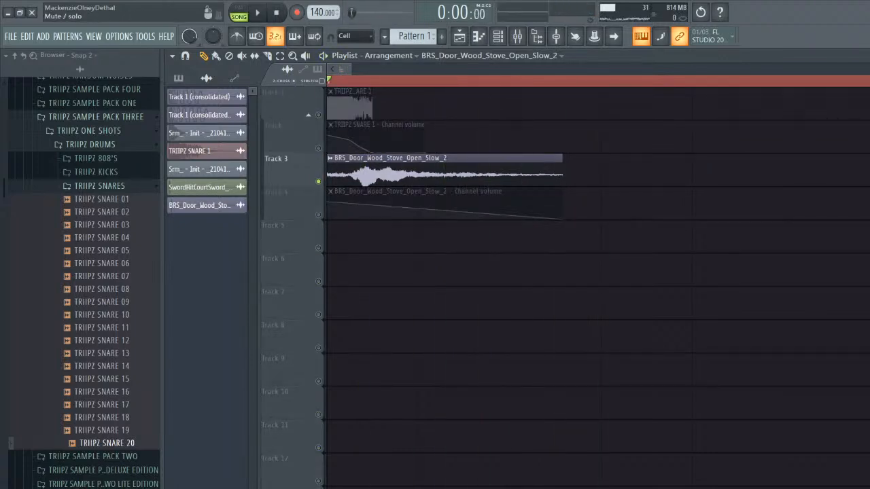
{"action": "key", "text": "space"}
{"action": "left_click", "coordinate": [517, 36]}
{"action": "key", "text": "space"}
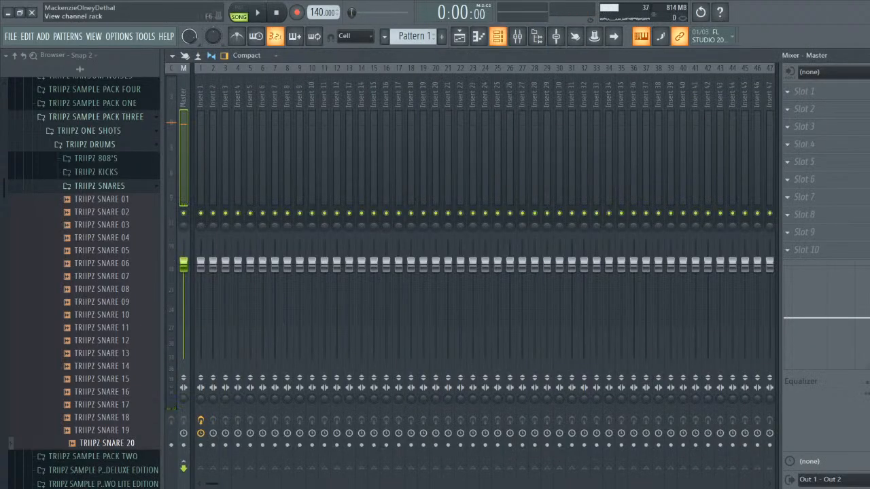
{"action": "left_click", "coordinate": [498, 36]}
{"action": "left_click_drag", "start_coordinate": [396, 216], "coordinate": [396, 208]}
{"action": "left_click", "coordinate": [865, 56]}
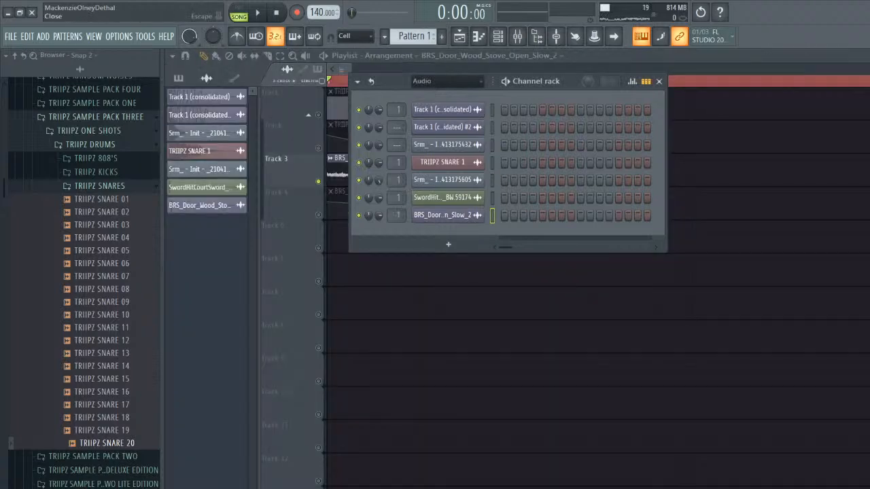
- Turn off Track 3's solo and play the layered snare with all tracks active
{"action": "right_click", "coordinate": [318, 182]}
{"action": "right_click", "coordinate": [318, 181]}
{"action": "right_click", "coordinate": [318, 182]}
{"action": "key", "text": "space"}
{"action": "key", "text": "space"}
{"action": "key", "text": "space"}
{"action": "scroll", "coordinate": [500, 272], "scroll_direction": "down", "scroll_amount": 6}
{"action": "key", "text": "space"}
{"action": "scroll", "coordinate": [500, 271], "scroll_direction": "down", "scroll_amount": 1}
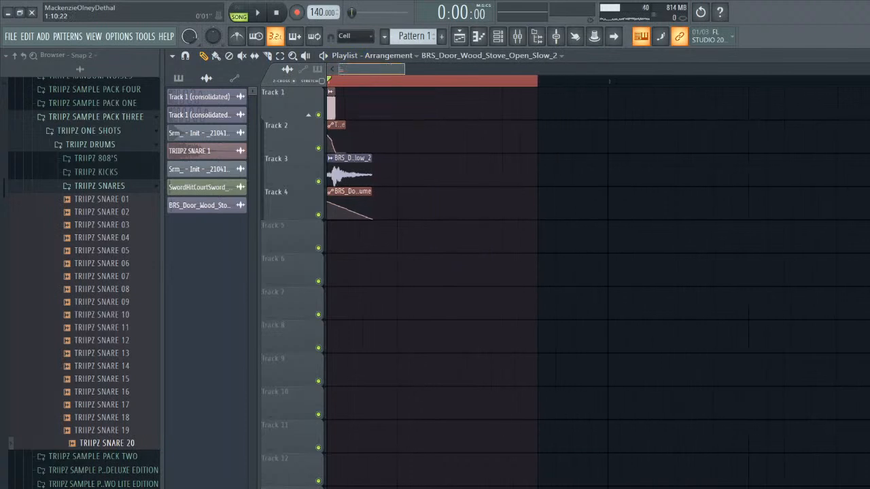
- Shorten the playlist's time selection to just past the snare clips and look through the channel rack's channels
{"action": "left_click_drag", "start_coordinate": [540, 81], "coordinate": [380, 81]}
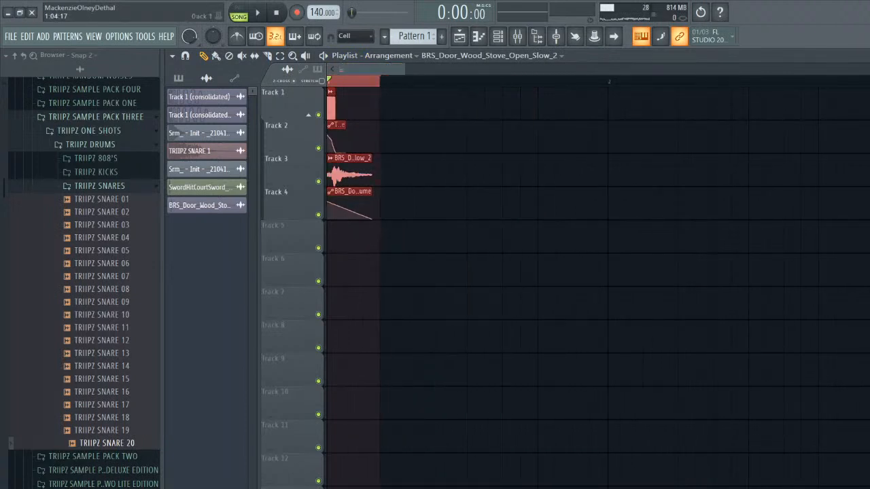
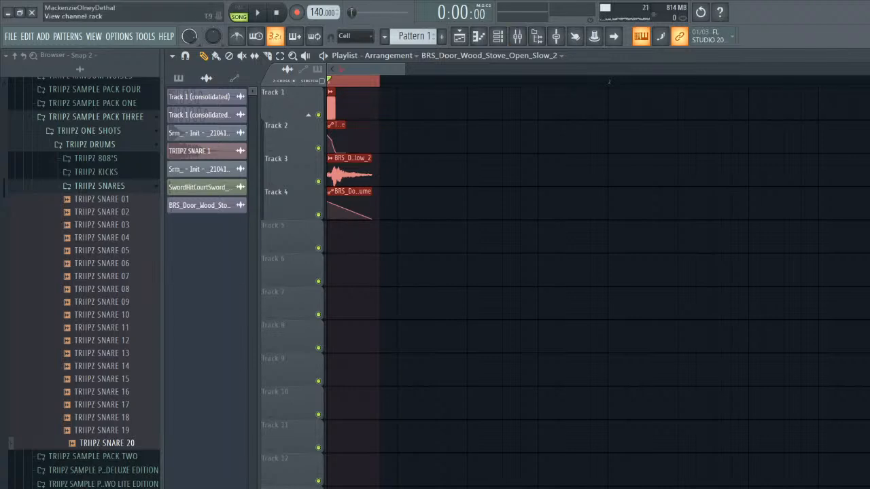
{"action": "left_click", "coordinate": [497, 36]}
{"action": "left_click", "coordinate": [445, 81]}
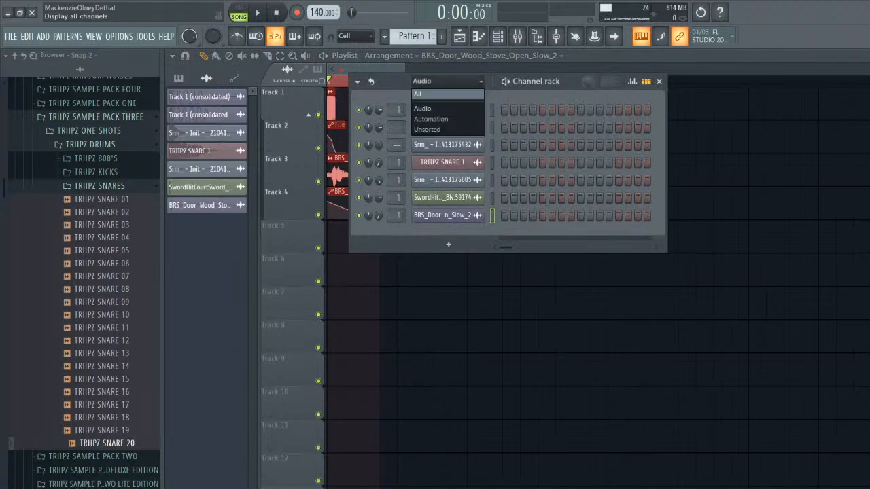
{"action": "left_click", "coordinate": [422, 90]}
{"action": "left_click", "coordinate": [292, 101]}
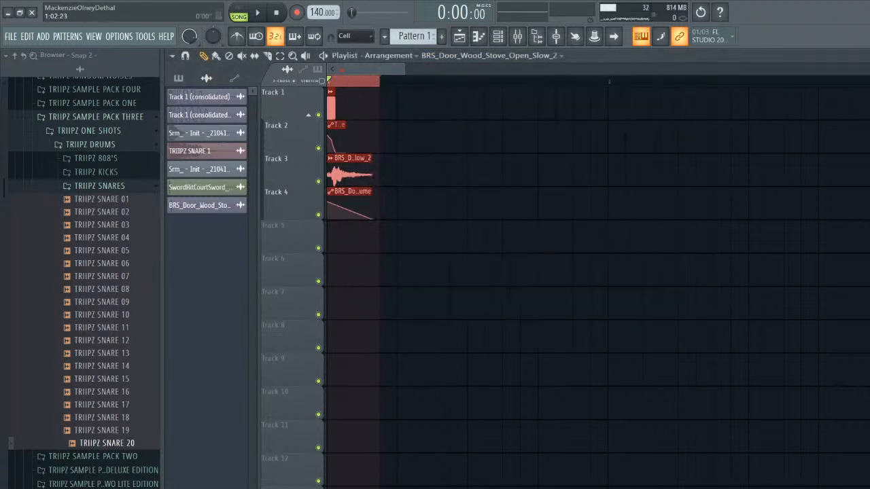
- Clear the playlist's time selection so that no clips stay selected
{"action": "left_click", "coordinate": [619, 81], "text": "ctrl"}
{"action": "left_click", "coordinate": [527, 170]}
{"action": "right_click", "coordinate": [552, 172]}
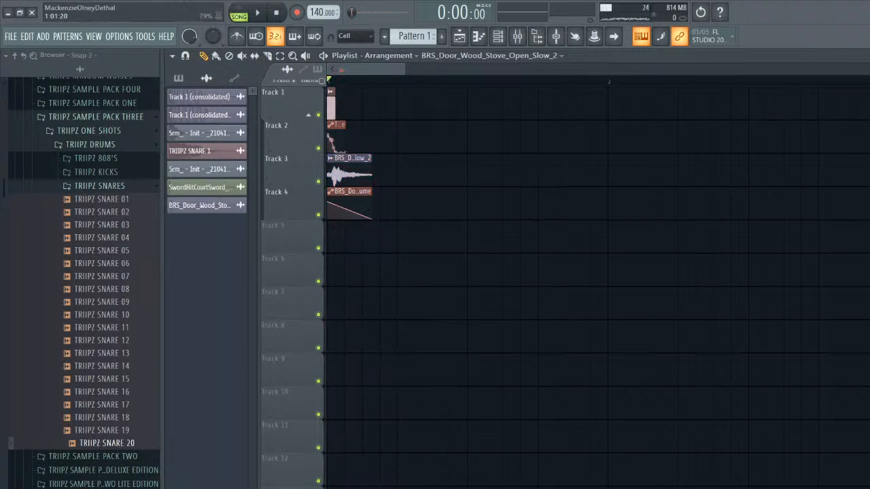
- Audition TRIIPZ SNARE 1 with Track 1 soloed, restore the other tracks and play all layers together
{"action": "right_click", "coordinate": [318, 115]}
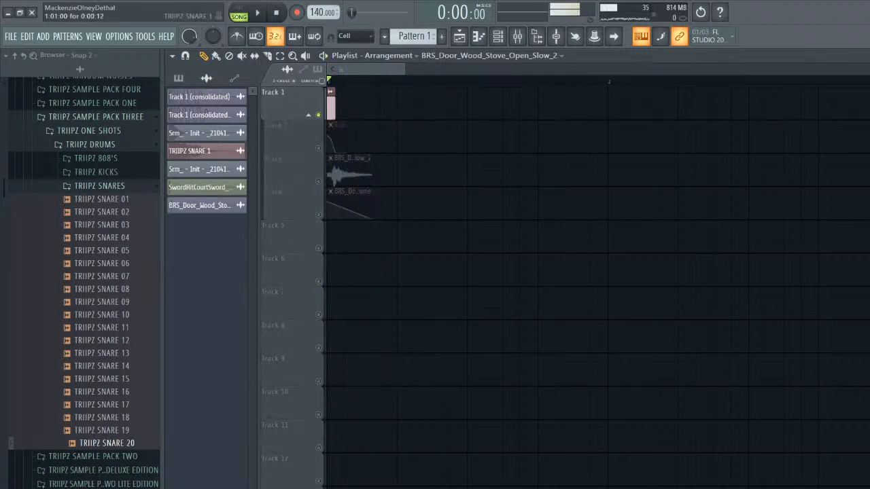
{"action": "left_click", "coordinate": [331, 103]}
{"action": "left_click_drag", "start_coordinate": [386, 106], "coordinate": [335, 106]}
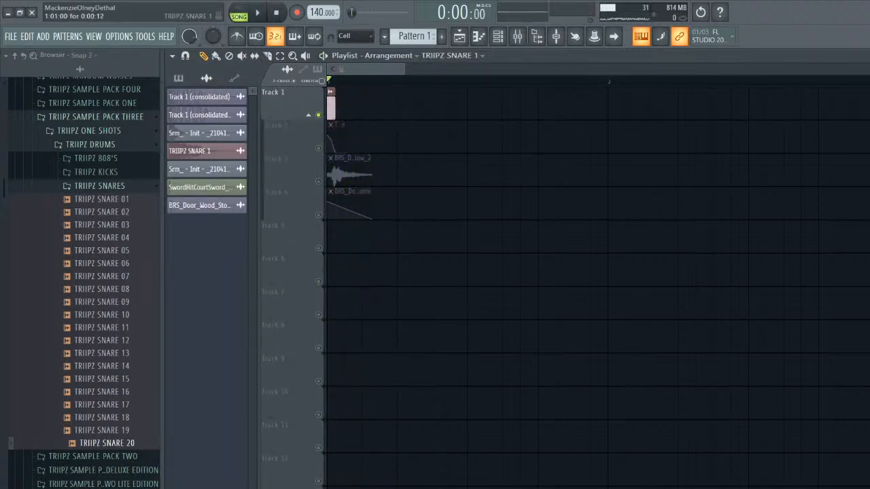
{"action": "right_click", "coordinate": [318, 115]}
{"action": "left_click_drag", "start_coordinate": [404, 70], "coordinate": [358, 70]}
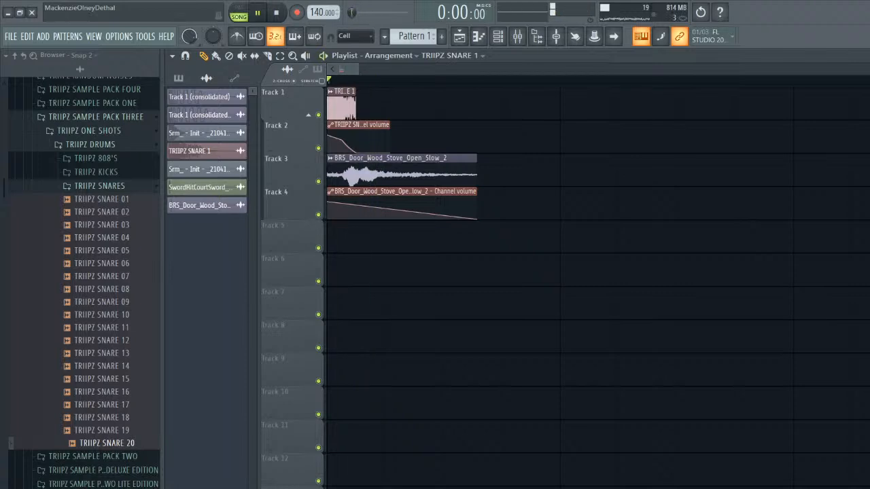
{"action": "key", "text": "space"}
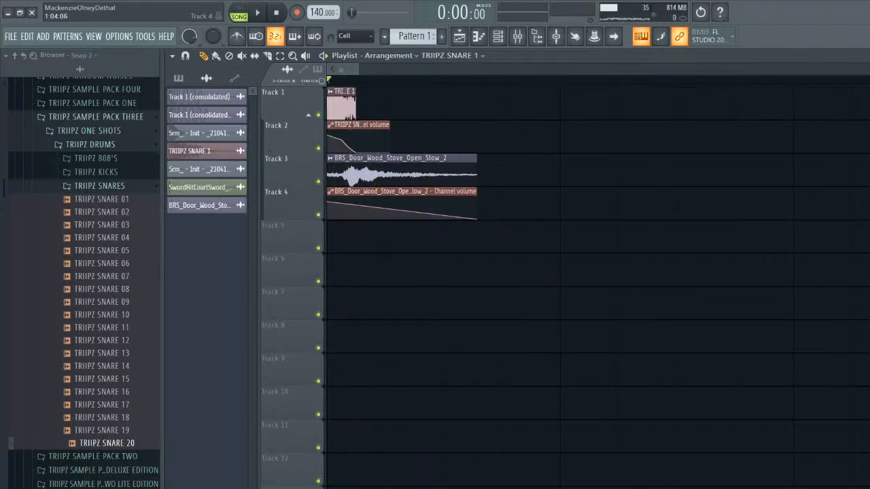
{"action": "left_click_drag", "start_coordinate": [11, 225], "coordinate": [11, 443]}
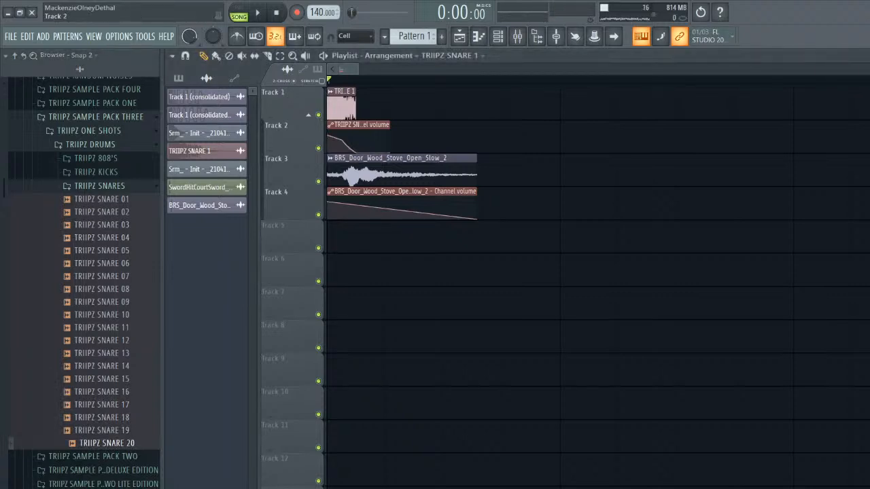
- Ungroup Tracks 2, 3 and 4 from the tracks above them
{"action": "right_click", "coordinate": [301, 121]}
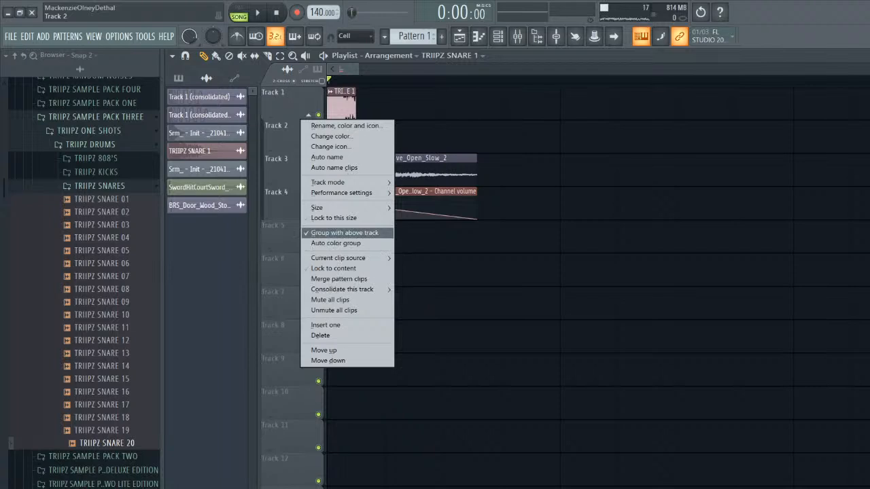
{"action": "left_click", "coordinate": [344, 233]}
{"action": "right_click", "coordinate": [286, 155]}
{"action": "left_click", "coordinate": [328, 266]}
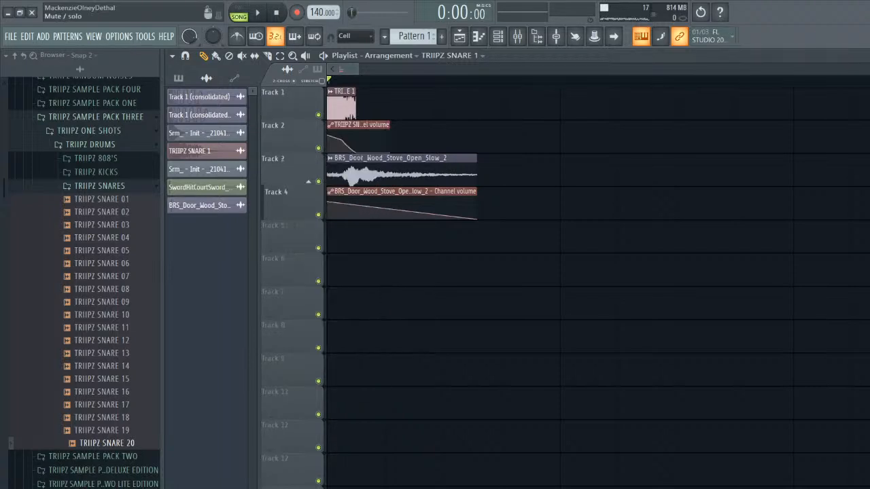
{"action": "right_click", "coordinate": [289, 183]}
{"action": "left_click", "coordinate": [328, 297]}
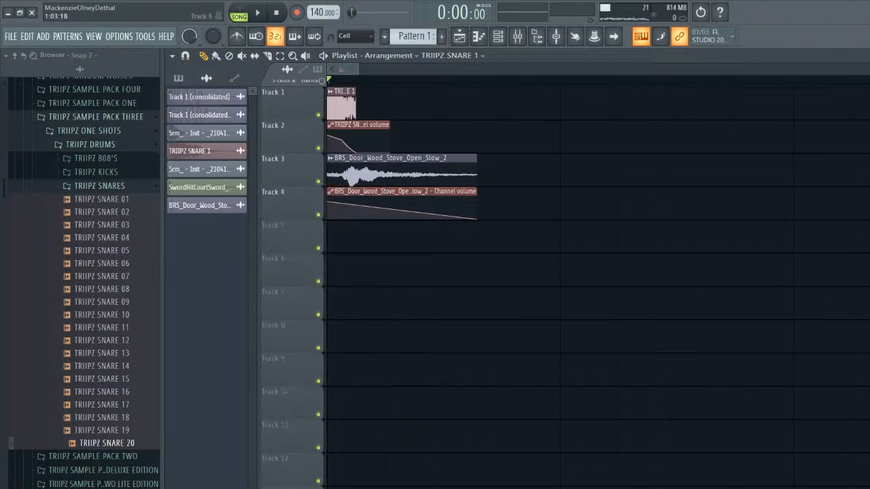
- Play back all the snare layers and leave every clip deselected
{"action": "key", "text": "ctrl+a"}
{"action": "scroll", "coordinate": [517, 258], "scroll_direction": "down", "scroll_amount": 5}
{"action": "key", "text": "space"}
{"action": "key", "text": "space"}
{"action": "key", "text": "ctrl+d"}
{"action": "key", "text": "space"}
{"action": "key", "text": "space"}
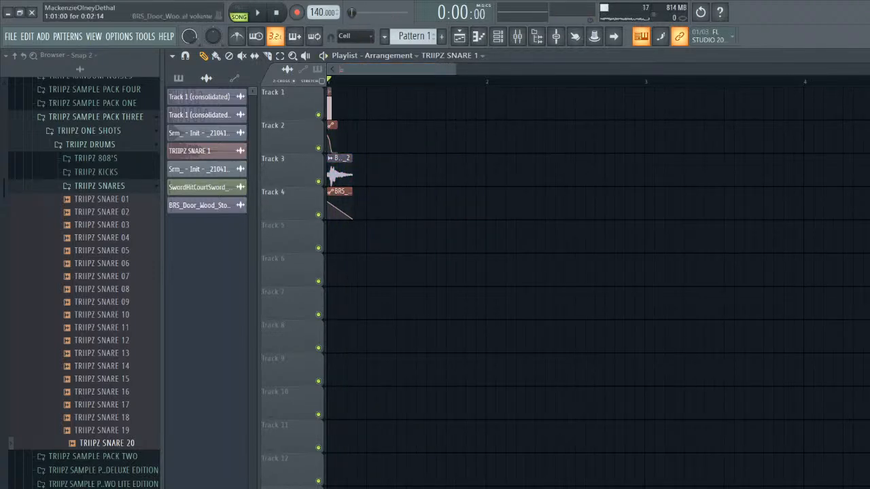
- Stack the snare and door layers with their volume automation on Track 1 and consolidate the track into one audio clip
{"action": "left_click_drag", "start_coordinate": [334, 174], "coordinate": [344, 107]}
{"action": "right_click", "coordinate": [332, 126]}
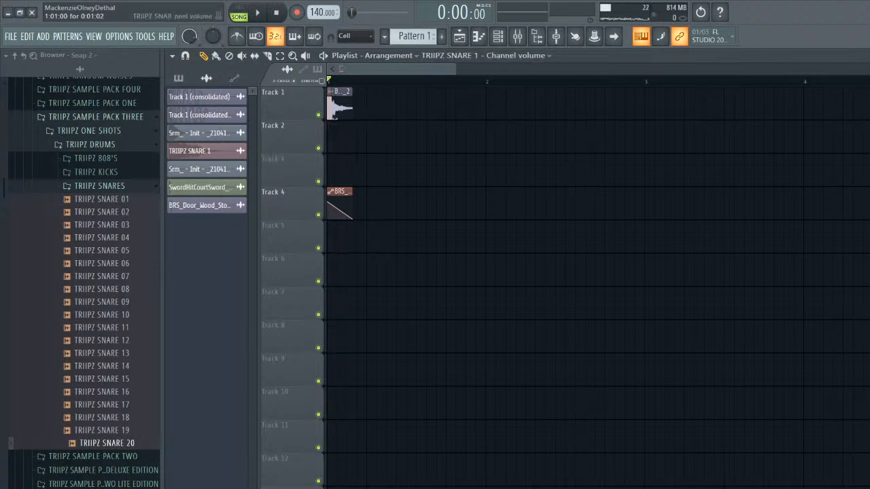
{"action": "left_click_drag", "start_coordinate": [342, 192], "coordinate": [341, 92]}
{"action": "right_click", "coordinate": [288, 88]}
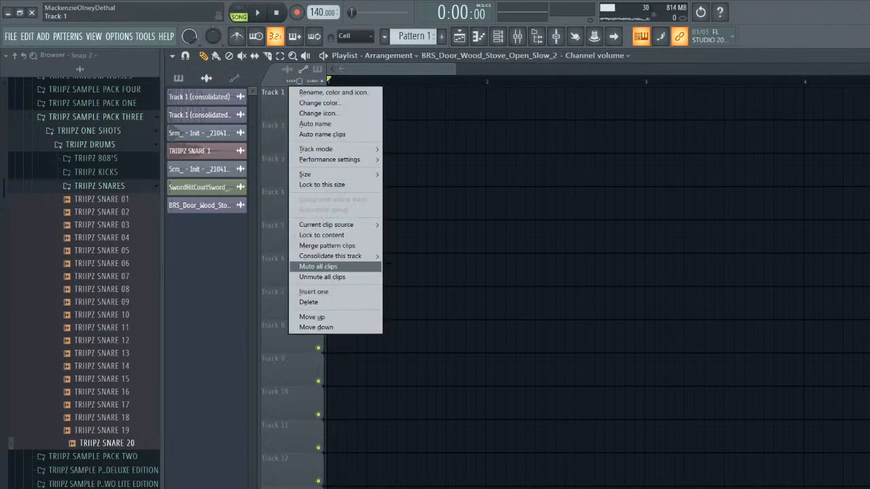
{"action": "mouse_move", "coordinate": [333, 254]}
{"action": "left_click", "coordinate": [416, 255]}
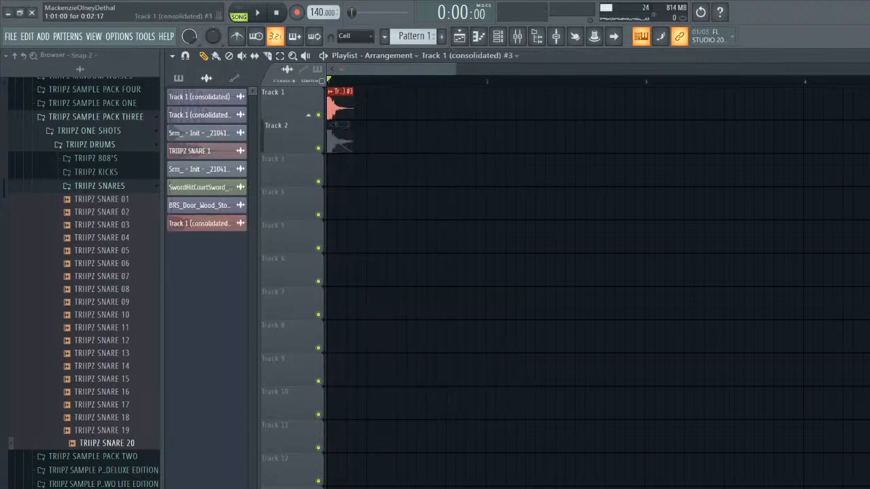
- Move the consolidated snare to beat 3 of bar 1 and place Track 1 (consolidated) #2 at the start of Track 2
{"action": "left_click_drag", "start_coordinate": [340, 102], "coordinate": [420, 102]}
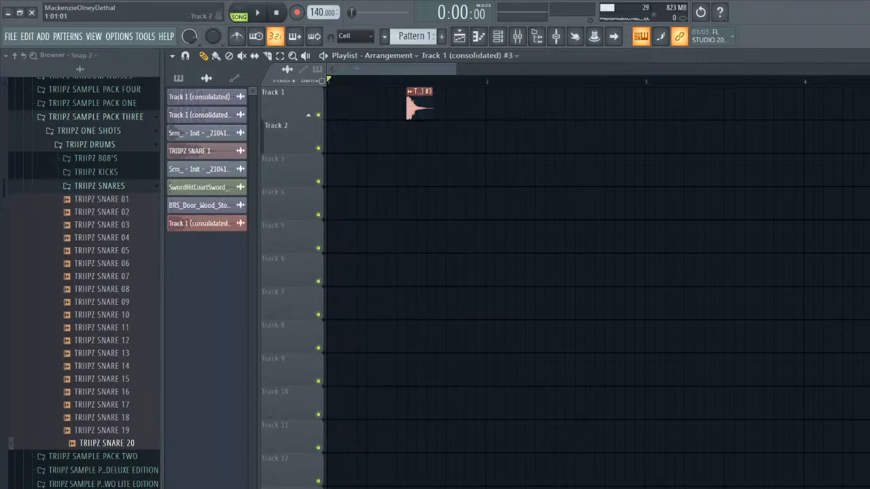
{"action": "left_click", "coordinate": [498, 36]}
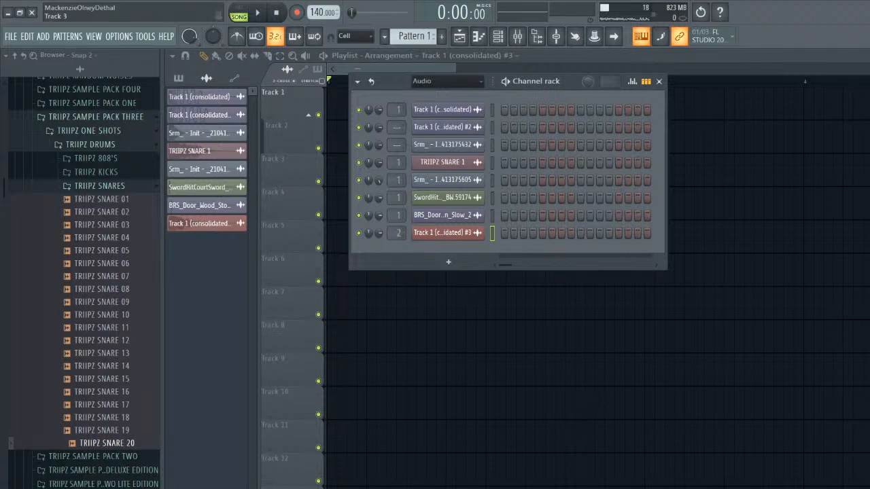
{"action": "left_click", "coordinate": [200, 97]}
{"action": "left_click", "coordinate": [200, 114]}
{"action": "left_click_drag", "start_coordinate": [200, 115], "coordinate": [331, 138]}
- Add two more #2 clips on Track 2, half a beat before bar 2 and on beat 2 of bar 2
{"action": "key", "text": "space"}
{"action": "key", "text": "space"}
{"action": "key", "text": "space"}
{"action": "key", "text": "space"}
{"action": "left_click", "coordinate": [450, 138]}
{"action": "key", "text": "space"}
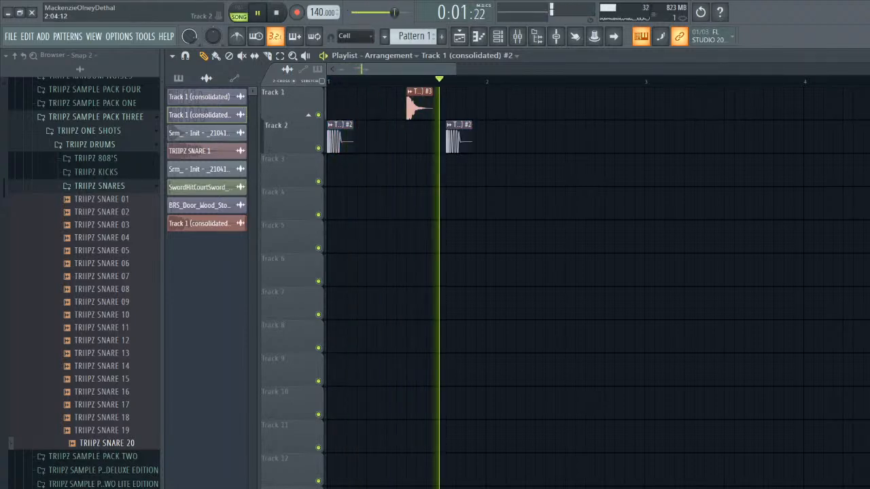
{"action": "key", "text": "space"}
{"action": "left_click", "coordinate": [529, 138]}
{"action": "left_click_drag", "start_coordinate": [448, 138], "coordinate": [472, 138]}
{"action": "key", "text": "space"}
- Add the #3 snare on beat 3 of bar 2 on Track 1 and a #2 clip half a beat after it on Track 2
{"action": "left_click", "coordinate": [415, 108]}
{"action": "left_click", "coordinate": [569, 108]}
{"action": "key", "text": "space"}
{"action": "left_click", "coordinate": [589, 137]}
- Raise the time-stretching pitch of the Track 1 (consolidated) #3 sample slightly and play the drum pattern
{"action": "double_click", "coordinate": [412, 104]}
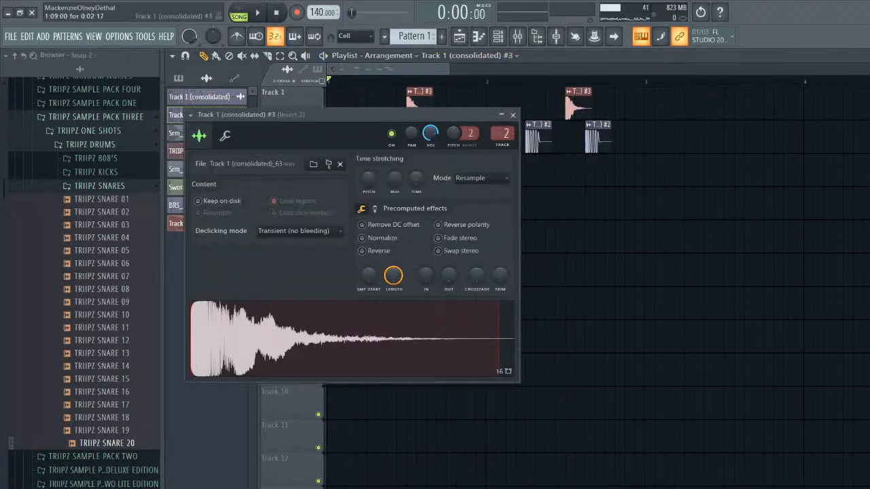
{"action": "left_click_drag", "start_coordinate": [369, 177], "coordinate": [368, 166]}
{"action": "key", "text": "space"}
{"action": "key", "text": "space"}
{"action": "key", "text": "Escape"}
{"action": "key", "text": "space"}
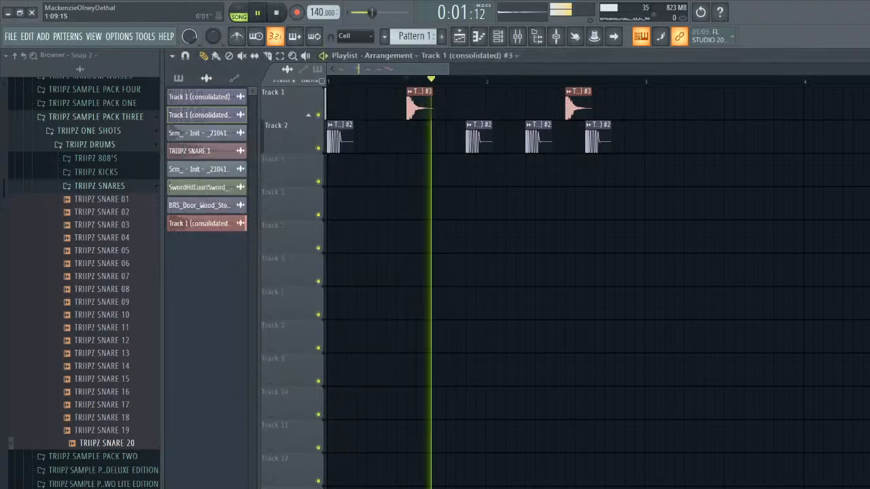
{"action": "key", "text": "space"}
{"action": "key", "text": "space"}
{"action": "key", "text": "space"}
- Add a Serum channel and load the Analog_BD_Sin wavetable into oscillator A
{"action": "left_click", "coordinate": [497, 37]}
{"action": "left_click", "coordinate": [448, 259]}
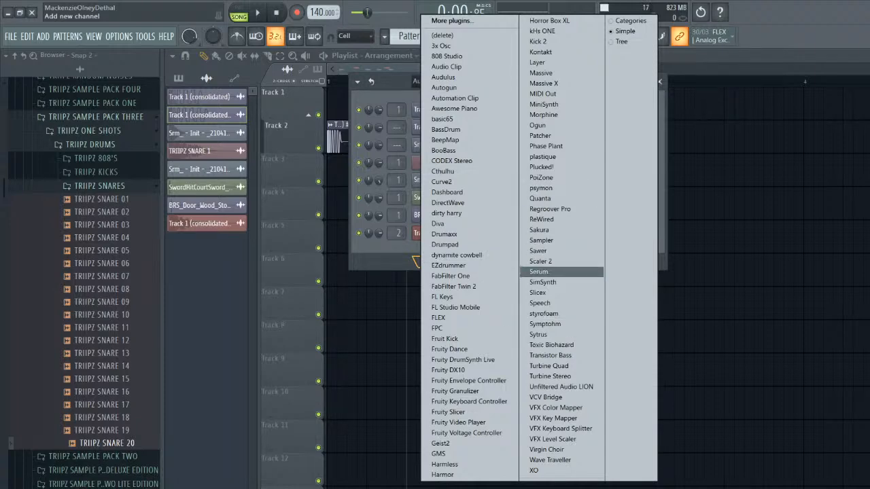
{"action": "left_click", "coordinate": [543, 271]}
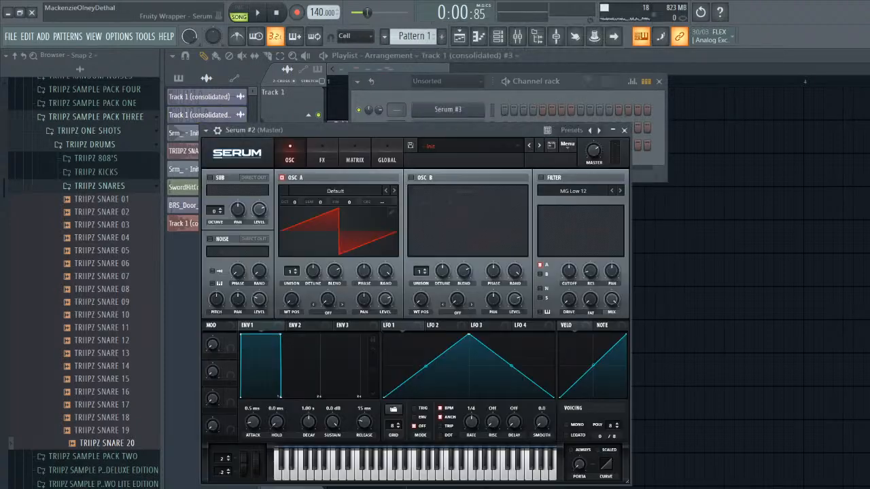
{"action": "left_click_drag", "start_coordinate": [407, 129], "coordinate": [447, 68]}
{"action": "left_click", "coordinate": [373, 129]}
{"action": "mouse_move", "coordinate": [356, 140]}
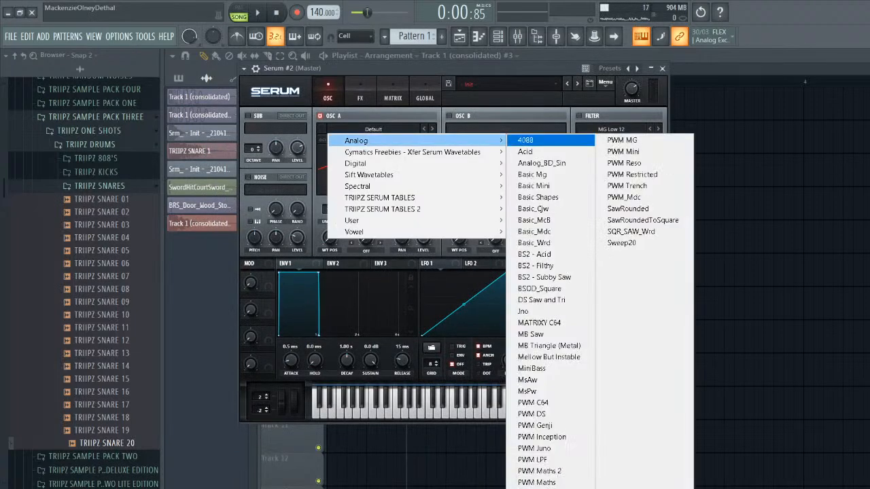
{"action": "left_click", "coordinate": [537, 164]}
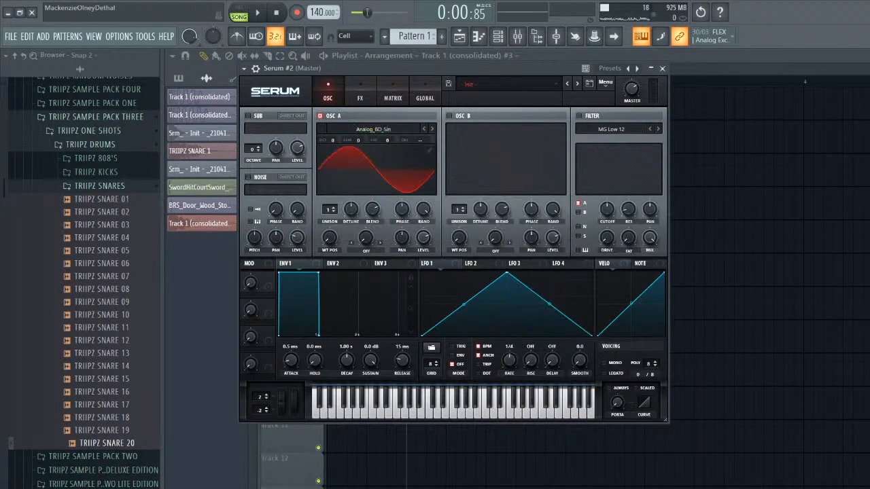
- Set oscillator A's level to 0% and modulate it with LFO 1, shaped as a falling ramp at a rate of one bar
{"action": "left_click_drag", "start_coordinate": [423, 237], "coordinate": [422, 313]}
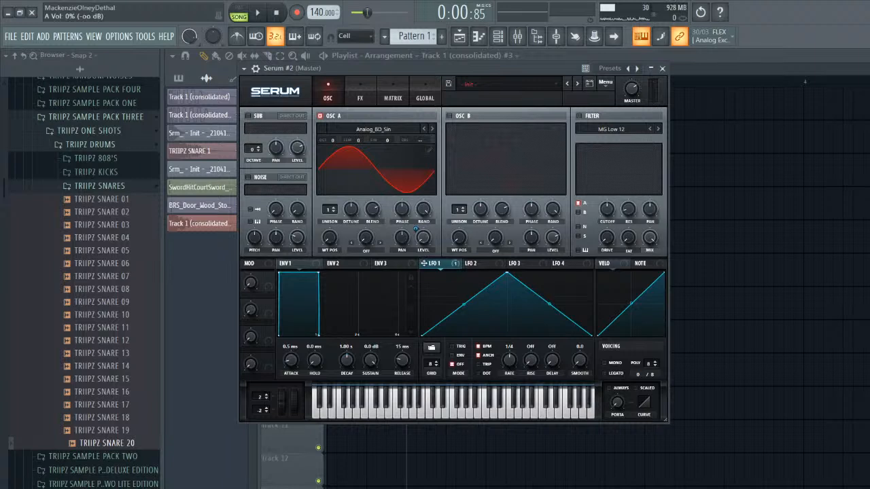
{"action": "left_click_drag", "start_coordinate": [416, 229], "coordinate": [416, 225]}
{"action": "key", "text": "x"}
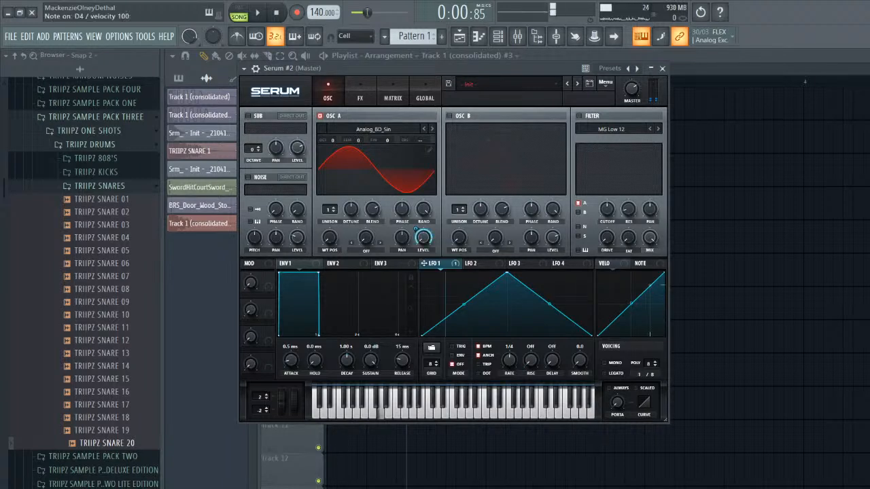
{"action": "left_click_drag", "start_coordinate": [506, 272], "coordinate": [421, 272]}
{"action": "left_click_drag", "start_coordinate": [509, 361], "coordinate": [508, 377]}
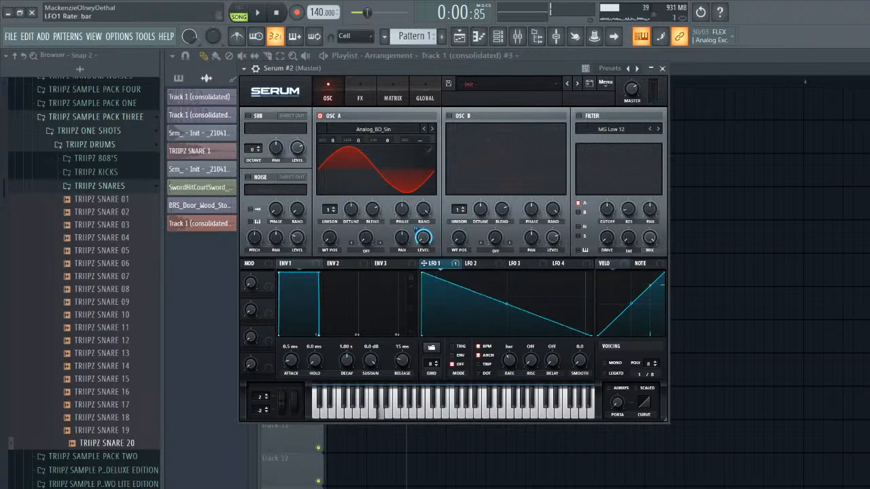
- Lower oscillator A to -2 octaves and modulate its coarse pitch by about 31 with a short falling LFO 2 in ENV mode
{"action": "left_click_drag", "start_coordinate": [332, 139], "coordinate": [332, 150]}
{"action": "left_click", "coordinate": [474, 264]}
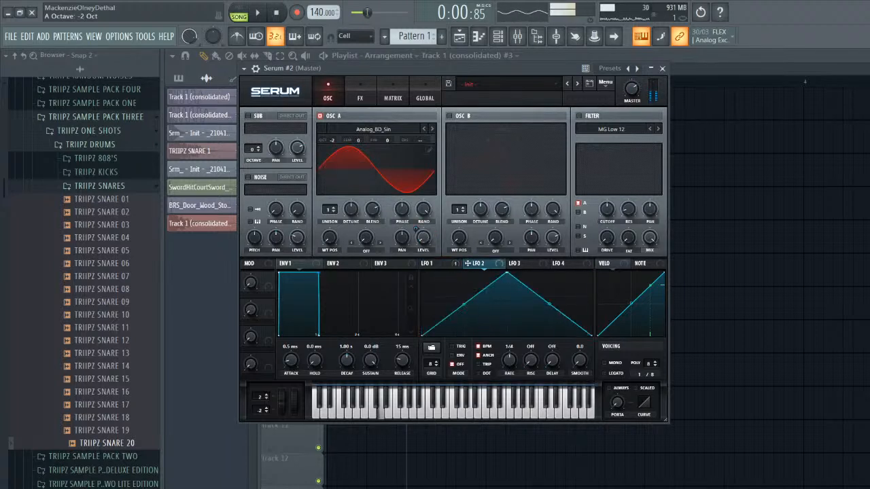
{"action": "left_click_drag", "start_coordinate": [506, 273], "coordinate": [435, 335]}
{"action": "double_click", "coordinate": [437, 301]}
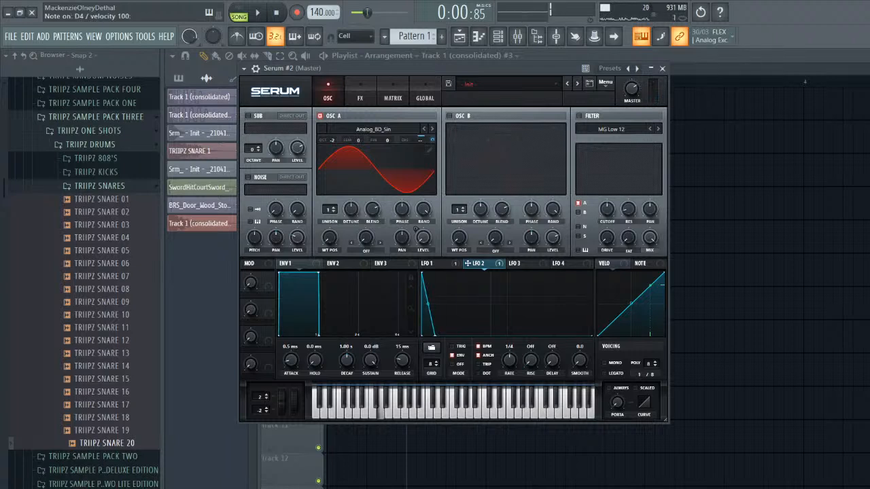
{"action": "left_click", "coordinate": [434, 263]}
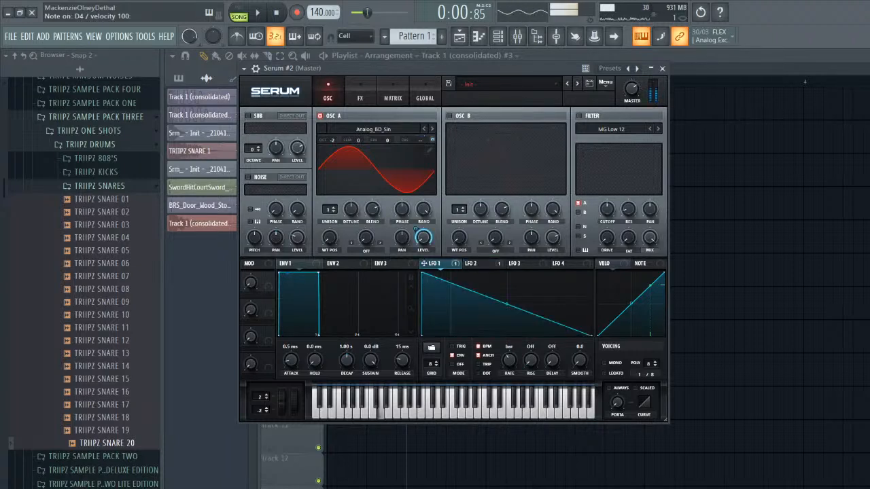
{"action": "left_click", "coordinate": [478, 263]}
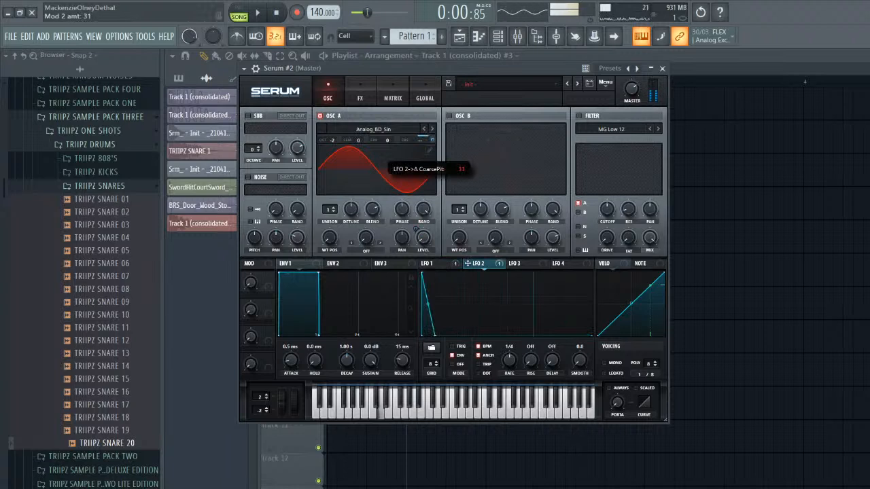
- Enable the distortion effect in Serum's effects rack
{"action": "left_click", "coordinate": [360, 95]}
{"action": "left_click", "coordinate": [251, 131]}
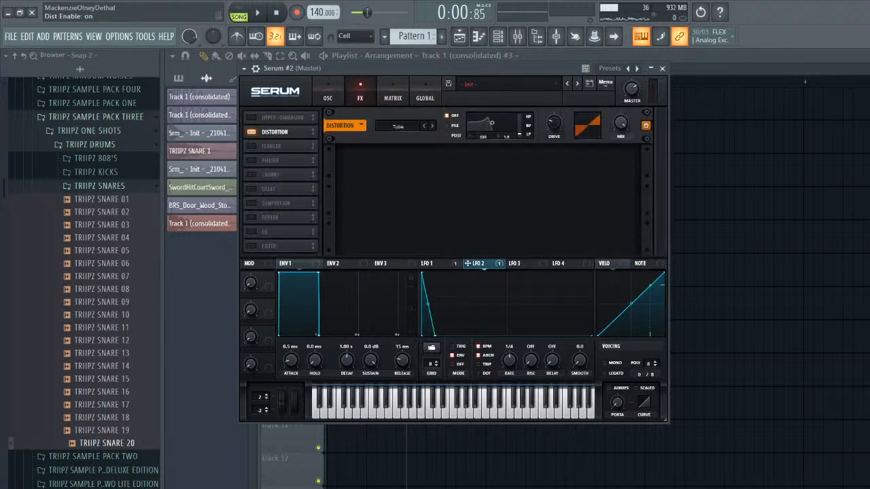
- Raise the distortion's drive, then enable the compressor effect and increase its gain
{"action": "left_click_drag", "start_coordinate": [553, 123], "coordinate": [553, 75]}
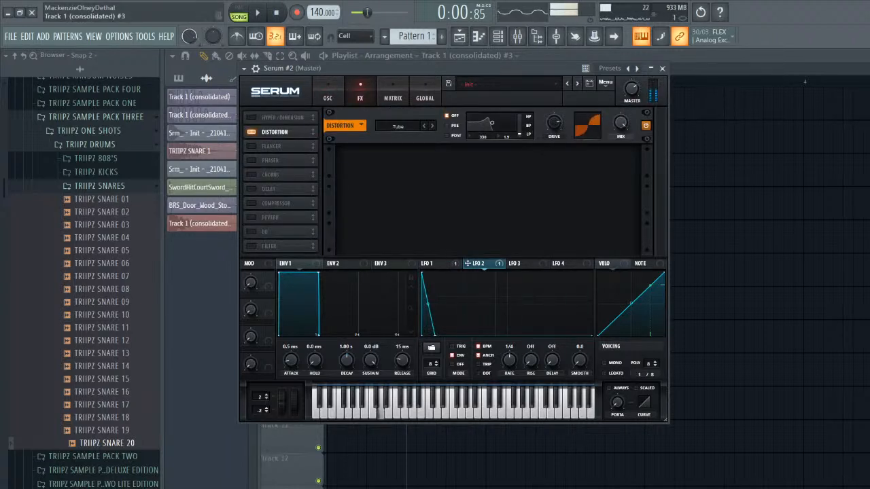
{"action": "left_click", "coordinate": [251, 203]}
{"action": "left_click_drag", "start_coordinate": [501, 160], "coordinate": [501, 139]}
{"action": "key", "text": "x"}
{"action": "key", "text": "x"}
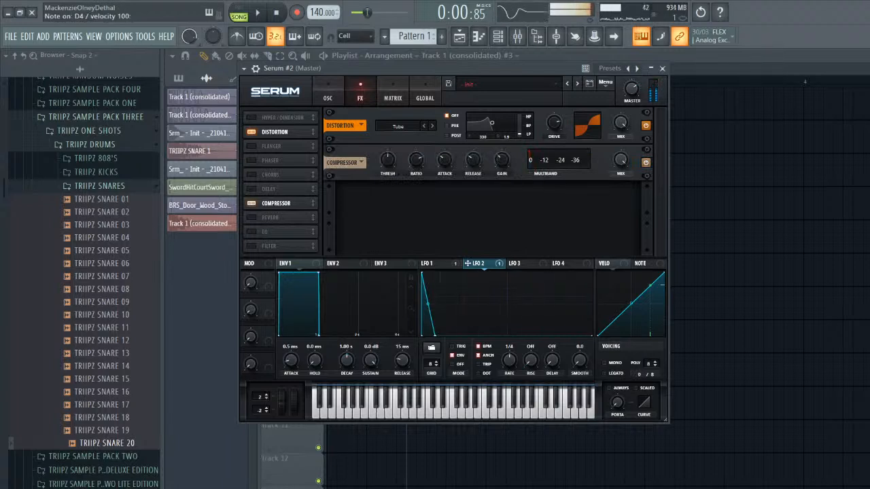
- Reshape LFO 1 into an outward-bowed falling curve that reaches zero at about three quarters of its length
{"action": "left_click", "coordinate": [328, 98]}
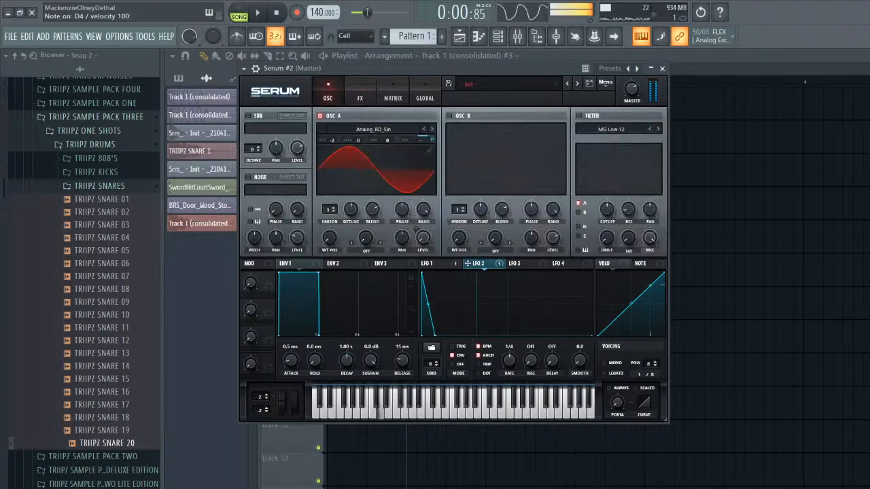
{"action": "left_click", "coordinate": [428, 263]}
{"action": "left_click_drag", "start_coordinate": [506, 304], "coordinate": [506, 317]}
{"action": "key", "text": "x"}
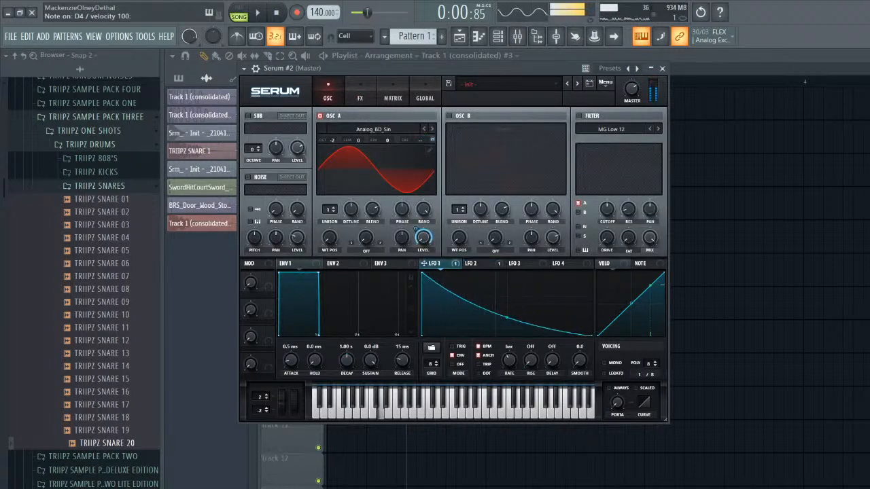
{"action": "left_click_drag", "start_coordinate": [509, 360], "coordinate": [509, 355]}
{"action": "key", "text": "x"}
{"action": "key", "text": "x"}
{"action": "left_click_drag", "start_coordinate": [506, 318], "coordinate": [506, 304]}
{"action": "key", "text": "x"}
{"action": "left_click_drag", "start_coordinate": [591, 336], "coordinate": [554, 336]}
{"action": "mouse_move", "coordinate": [487, 304]}
{"action": "left_mouse_down"}
{"action": "mouse_move", "coordinate": [486, 288]}
{"action": "mouse_move", "coordinate": [486, 297]}
{"action": "left_mouse_up"}
- Set the distortion's drive to about 83% and close the Serum #2 window
{"action": "left_click", "coordinate": [361, 93]}
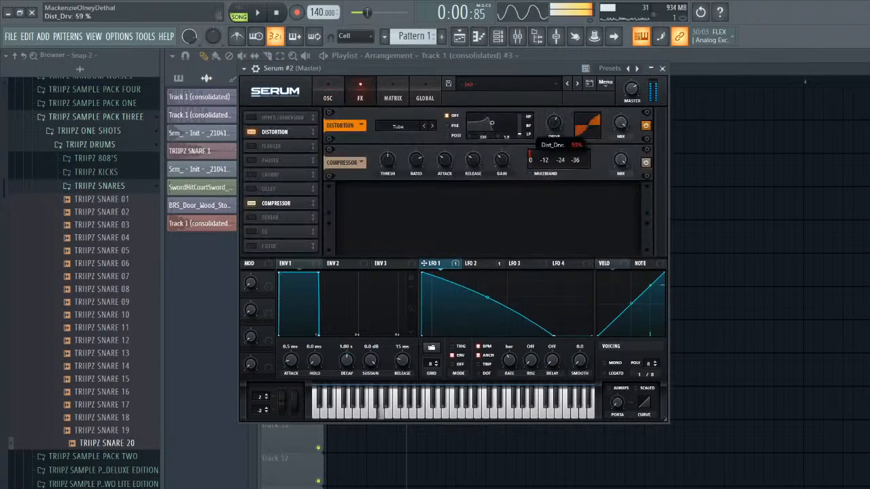
{"action": "left_click_drag", "start_coordinate": [554, 122], "coordinate": [554, 130]}
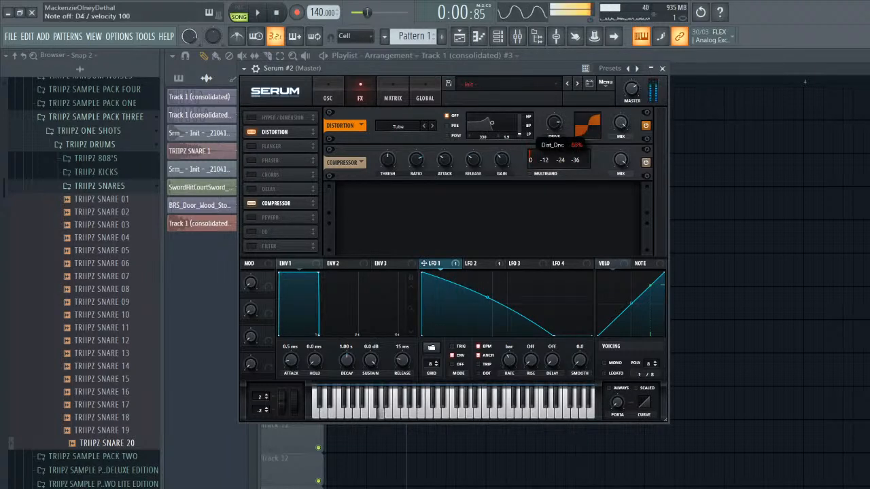
{"action": "left_click", "coordinate": [662, 69]}
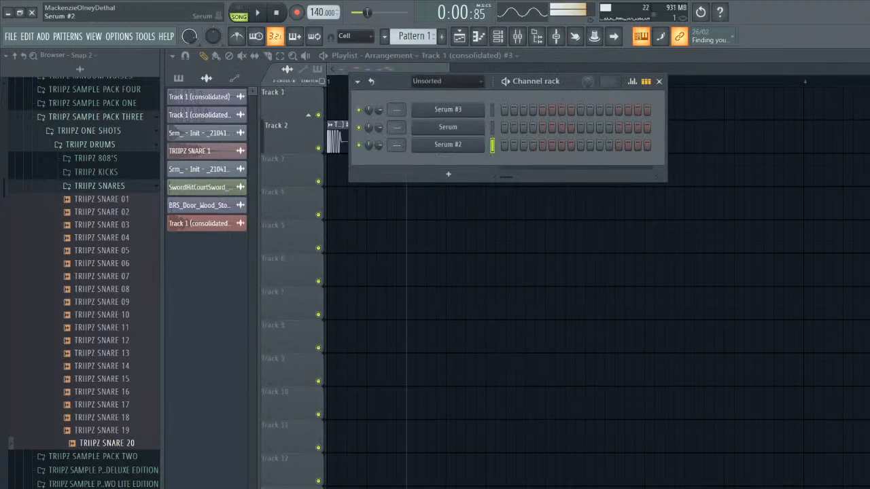
- Export the Serum #2 bass sound as an audio clip at the start of playlist Track 3
{"action": "left_click", "coordinate": [447, 144]}
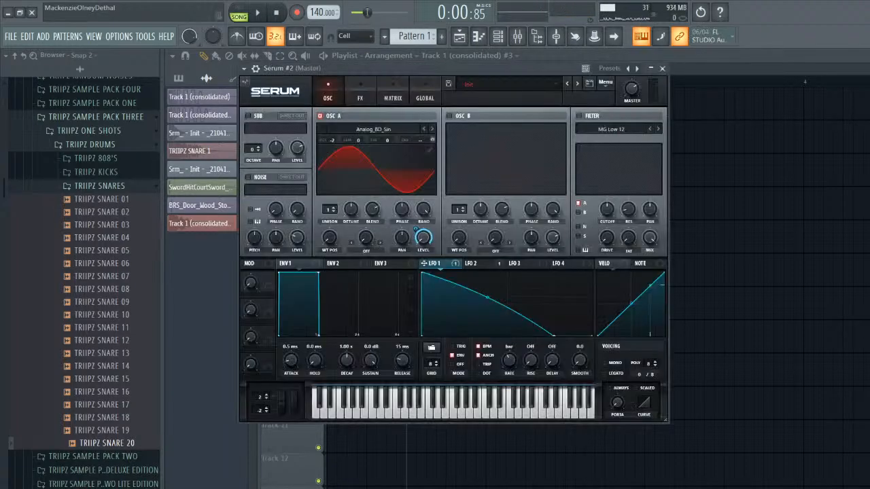
{"action": "left_click_drag", "start_coordinate": [245, 82], "coordinate": [341, 171]}
{"action": "key", "text": "space"}
{"action": "key", "text": "space"}
{"action": "key", "text": "space"}
{"action": "key", "text": "space"}
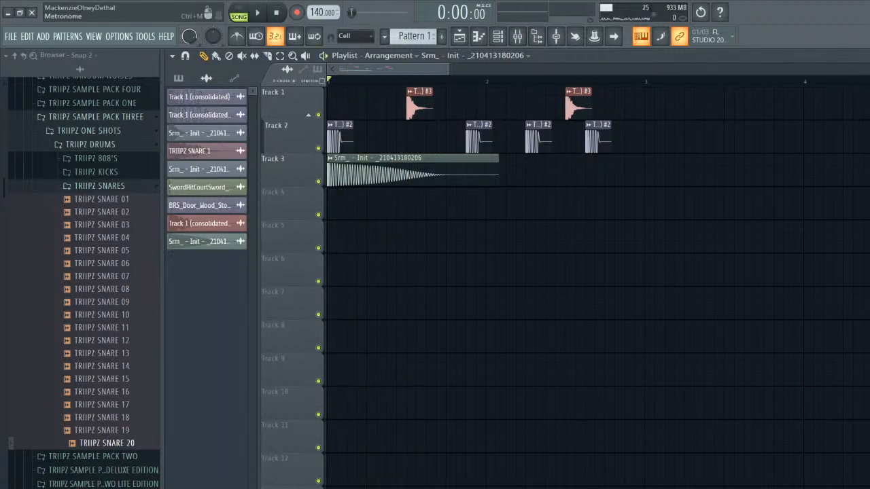
- Trim the Track 3 bass clip to end at the first snare and add two copies, shortening the last to the second snare
{"action": "left_click_drag", "start_coordinate": [406, 188], "coordinate": [406, 144]}
{"action": "right_click", "coordinate": [412, 147]}
{"action": "left_click", "coordinate": [431, 167]}
{"action": "right_click", "coordinate": [435, 169]}
{"action": "key", "text": "space"}
{"action": "left_click_drag", "start_coordinate": [442, 172], "coordinate": [451, 172]}
{"action": "left_click", "coordinate": [530, 172]}
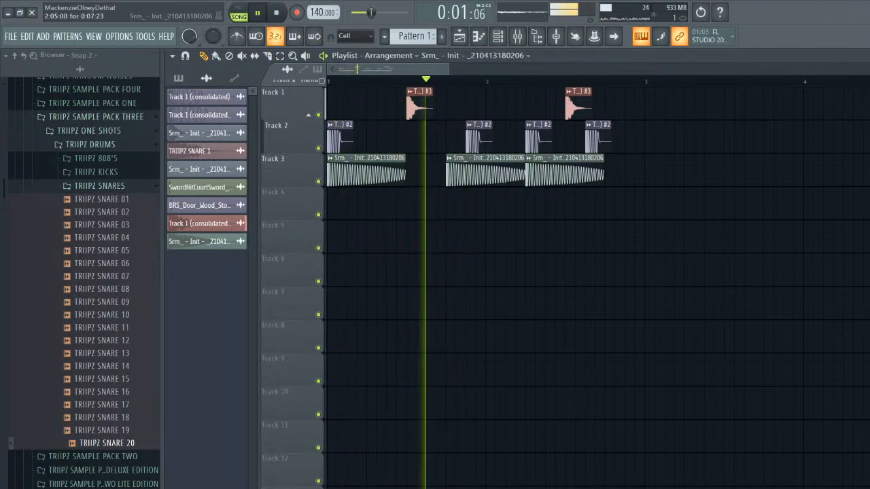
{"action": "left_click_drag", "start_coordinate": [604, 173], "coordinate": [567, 173]}
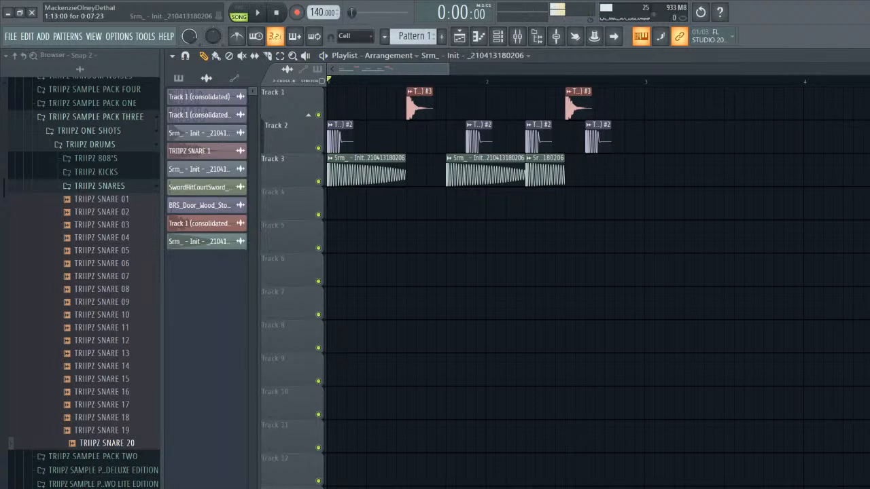
{"action": "key", "text": "space"}
- Add a bass clip under the last kick, make it unique and shift its pitch by about +1050 cents
{"action": "left_click", "coordinate": [590, 172]}
{"action": "left_click", "coordinate": [589, 158]}
{"action": "left_click", "coordinate": [617, 241]}
{"action": "double_click", "coordinate": [601, 174]}
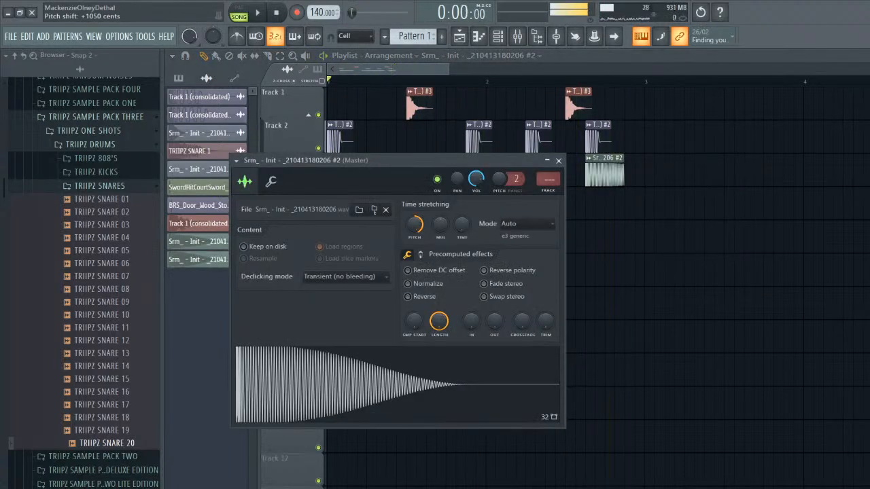
{"action": "key", "text": "space"}
{"action": "key", "text": "space"}
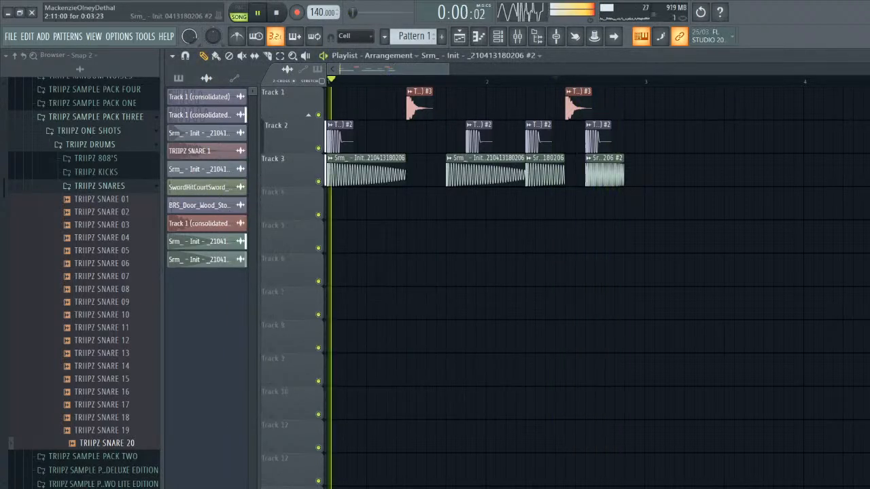
- Place a shorter copy of the pitch-shifted bass clip directly after it, ending at bar 3
{"action": "key", "text": "space"}
{"action": "left_click_drag", "start_coordinate": [623, 174], "coordinate": [642, 174]}
{"action": "left_click", "coordinate": [629, 174]}
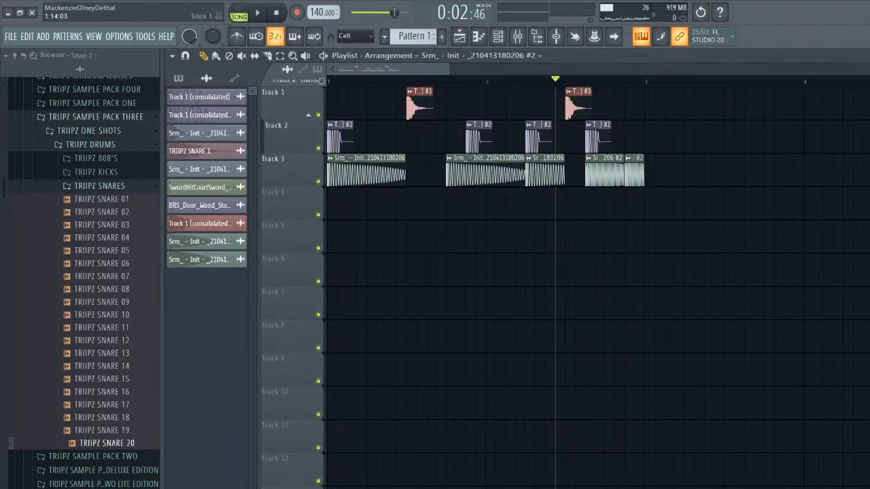
{"action": "key", "text": "space"}
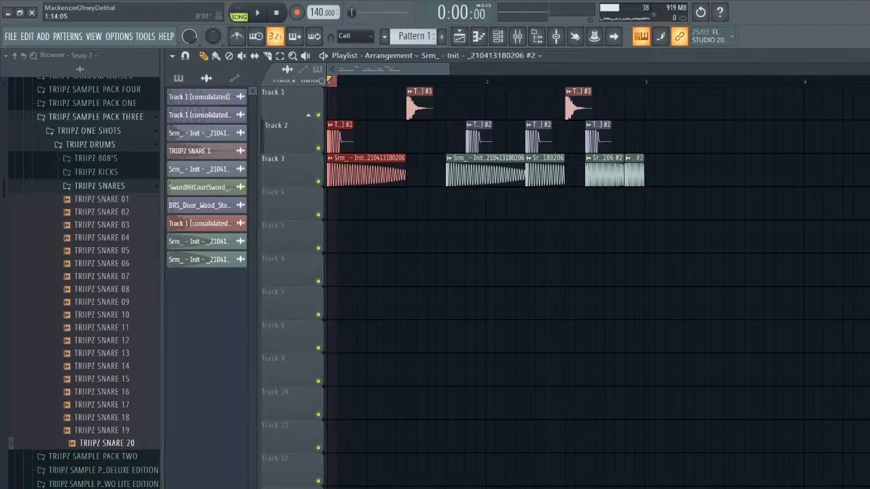
- Route both Srm bass clip channels to mixer insert 3
{"action": "left_click", "coordinate": [497, 36]}
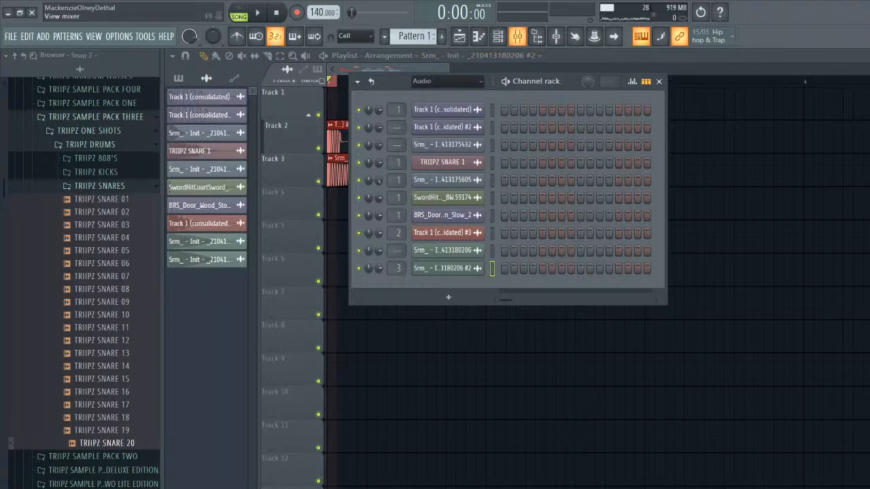
{"action": "left_click", "coordinate": [517, 36]}
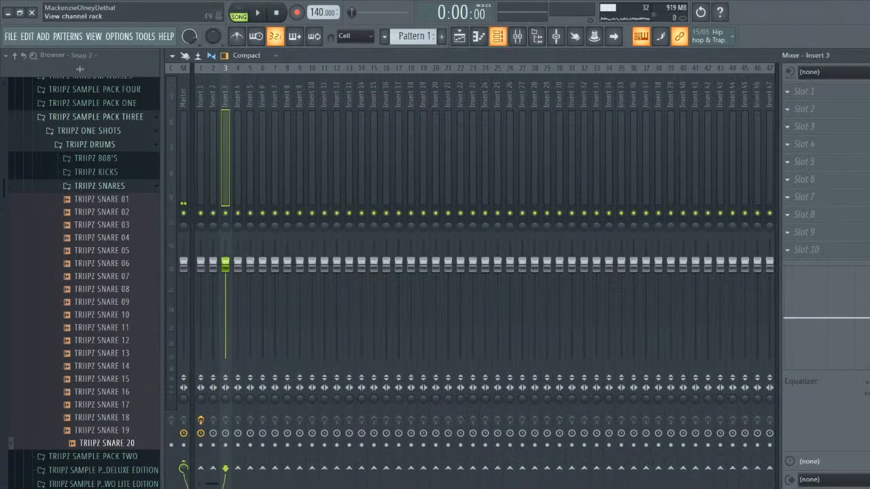
{"action": "left_click", "coordinate": [498, 36]}
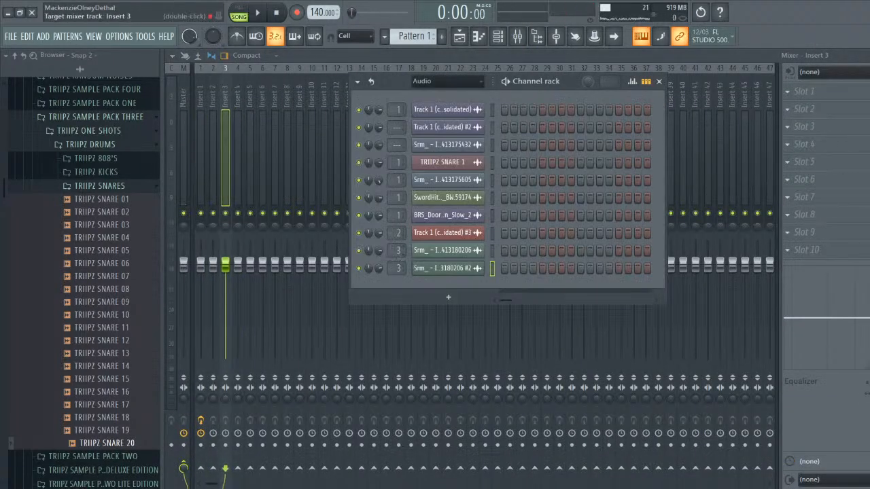
{"action": "key", "text": "space"}
{"action": "key", "text": "space"}
{"action": "left_click", "coordinate": [225, 163]}
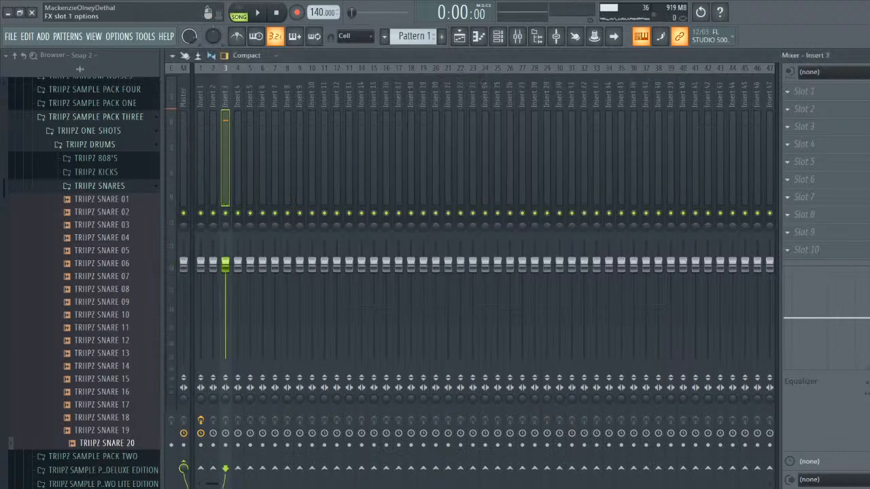
- Rename mixer insert 4 as sidechain and route insert 3 to it
{"action": "right_click", "coordinate": [239, 68]}
{"action": "left_click", "coordinate": [280, 78]}
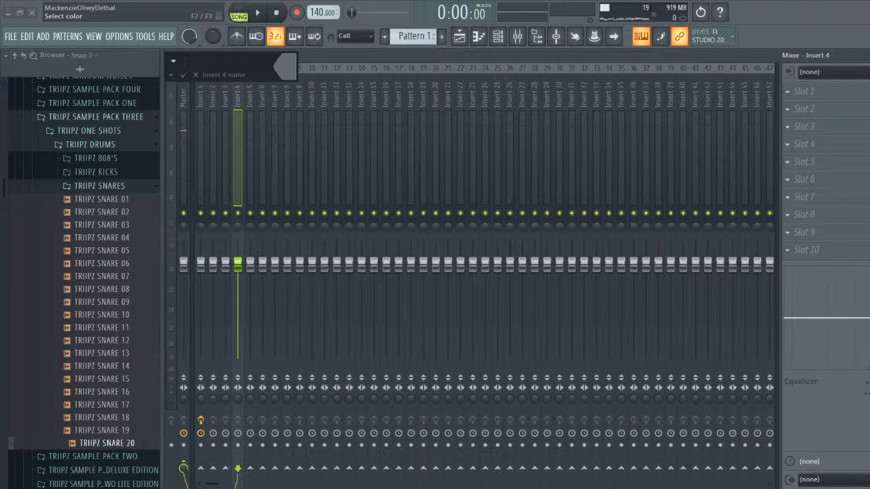
{"action": "key", "text": "Return"}
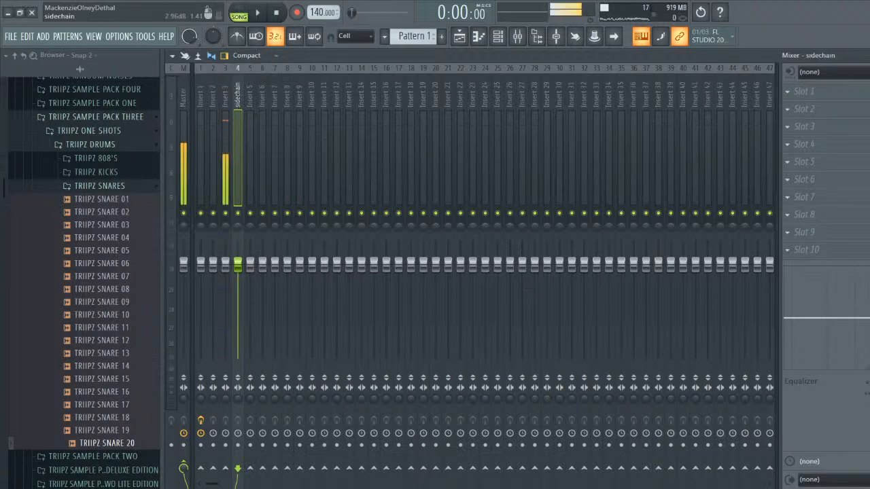
{"action": "left_click", "coordinate": [225, 163]}
{"action": "right_click", "coordinate": [237, 468]}
{"action": "left_click", "coordinate": [268, 464]}
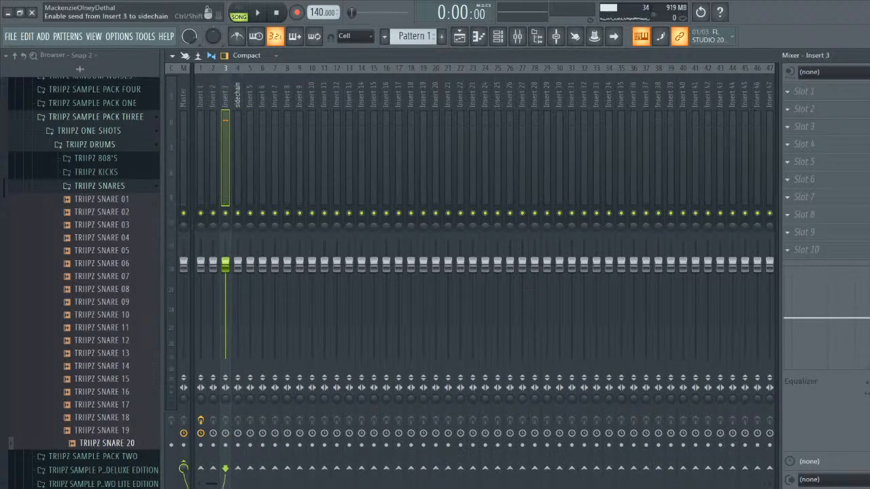
- Create an automation clip for the sidechain mixer track's volume
{"action": "left_click", "coordinate": [238, 262]}
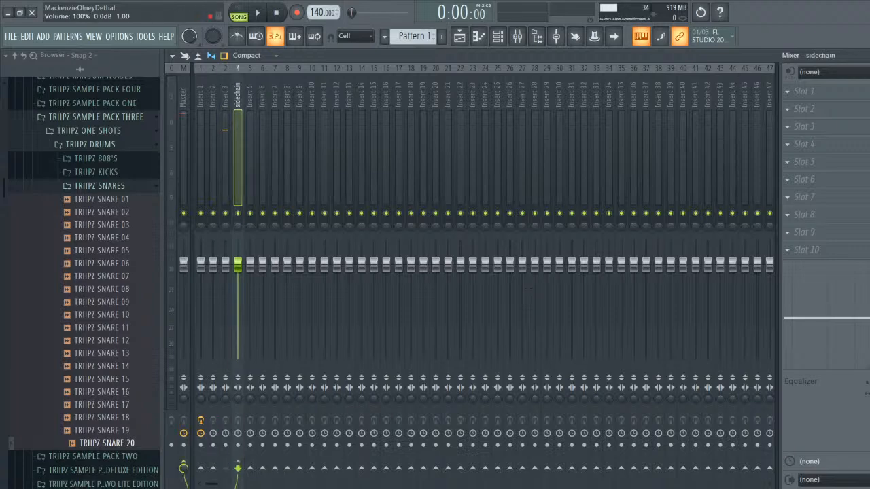
{"action": "right_click", "coordinate": [238, 263]}
{"action": "left_click", "coordinate": [281, 345]}
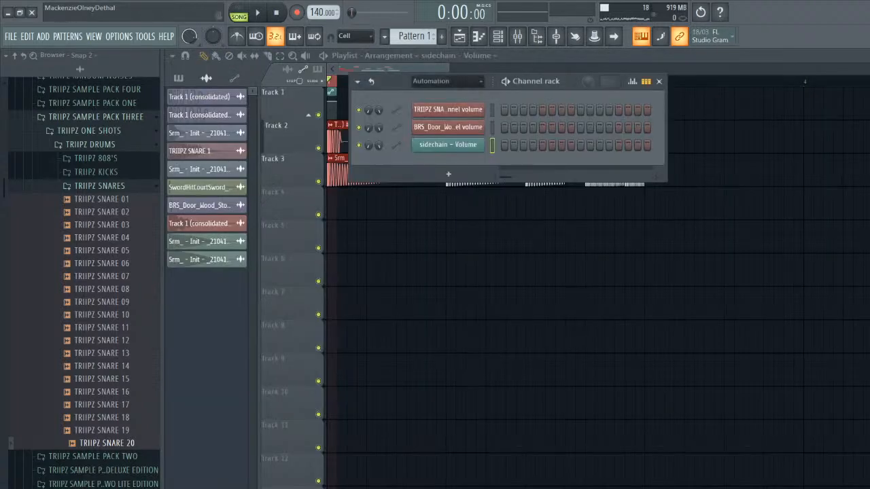
{"action": "key", "text": "F6"}
- Move the sidechain volume clip to the start of Track 4, shaped as a short curve rising steeply at its end
{"action": "left_click_drag", "start_coordinate": [327, 102], "coordinate": [345, 192]}
{"action": "key", "text": "space"}
{"action": "scroll", "coordinate": [331, 106], "scroll_direction": "up", "scroll_amount": 5}
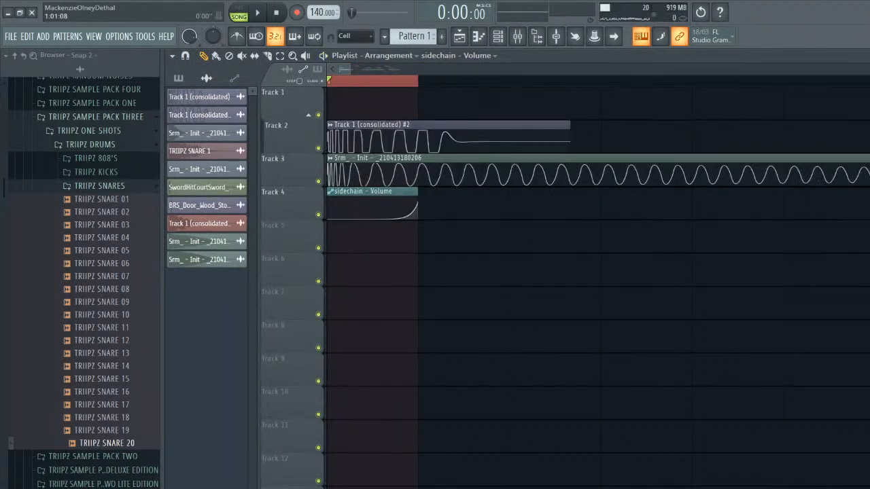
{"action": "key", "text": "ctrl+a"}
{"action": "key", "text": "space"}
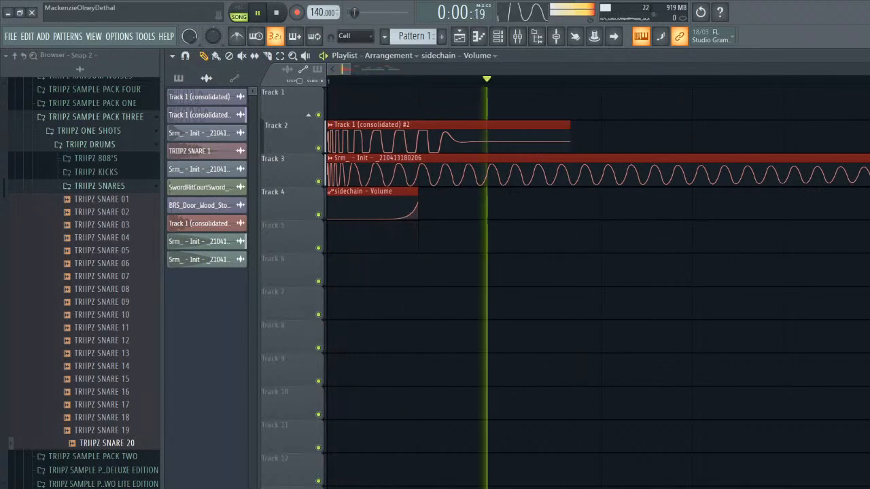
{"action": "scroll", "coordinate": [597, 287], "scroll_direction": "down", "scroll_amount": 5}
{"action": "key", "text": "space"}
- Place copies of the sidechain volume clip on Track 4 under each remaining kick and snare hit
{"action": "left_click", "coordinate": [427, 204]}
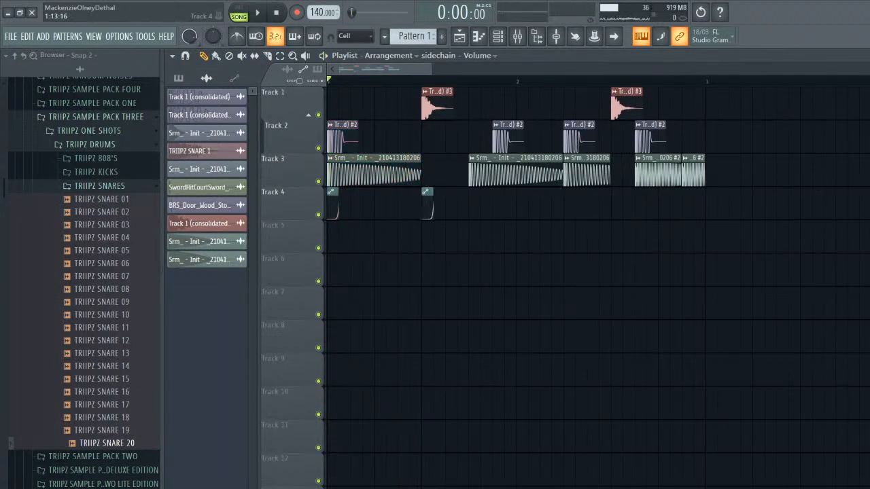
{"action": "left_click", "coordinate": [569, 203]}
{"action": "left_click", "coordinate": [616, 204]}
{"action": "left_click", "coordinate": [640, 204]}
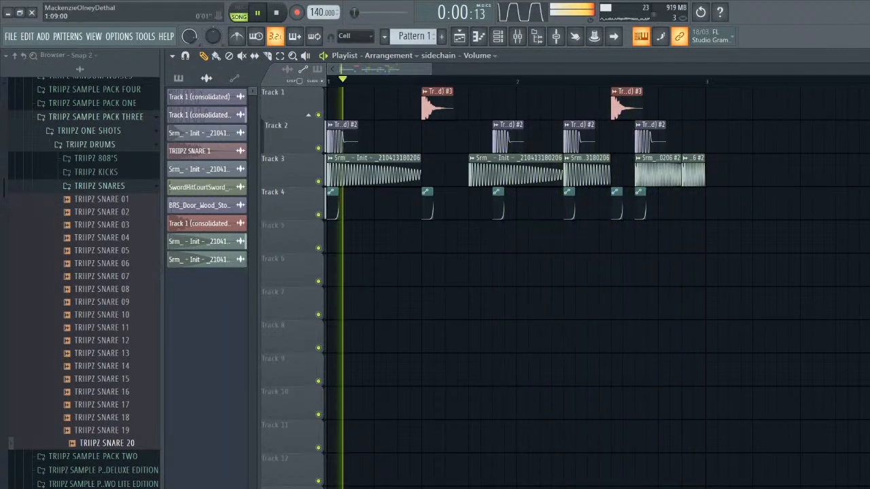
{"action": "key", "text": "space"}
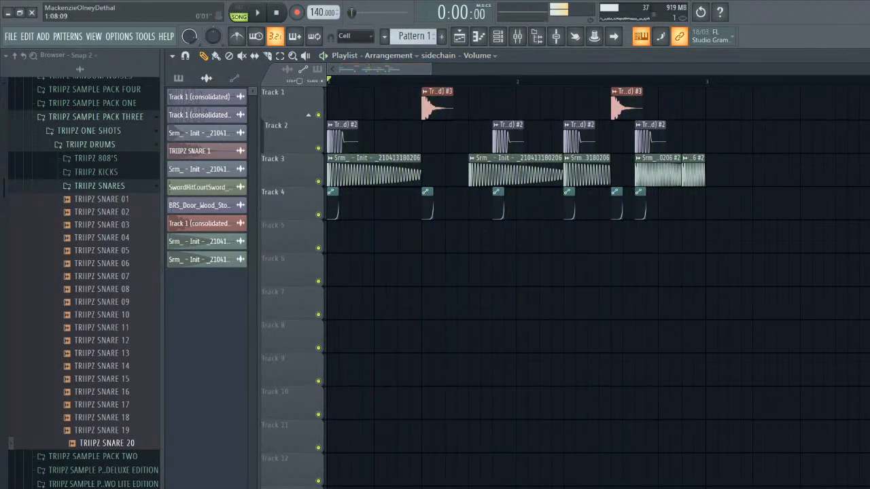
- Collapse the TRIIPZ SNARES folder and add another Serum channel to the channel rack
{"action": "left_click", "coordinate": [100, 186]}
{"action": "left_click", "coordinate": [497, 36]}
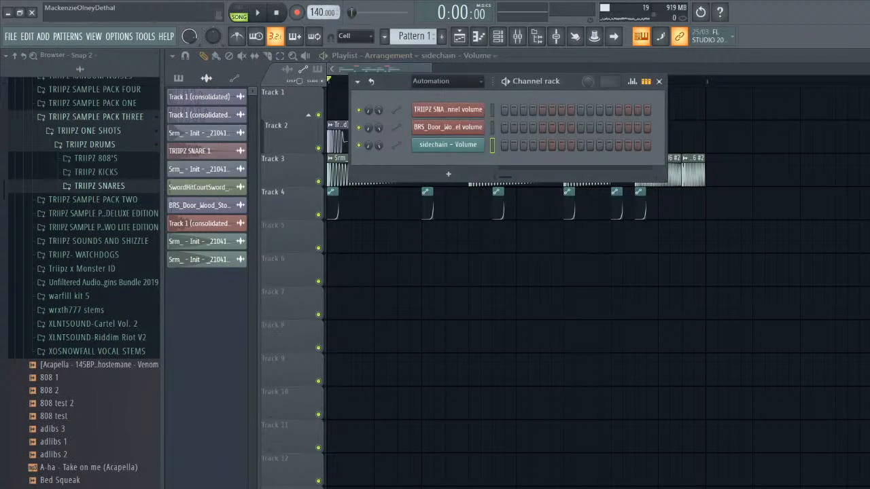
{"action": "key", "text": "F6"}
{"action": "left_click", "coordinate": [498, 36]}
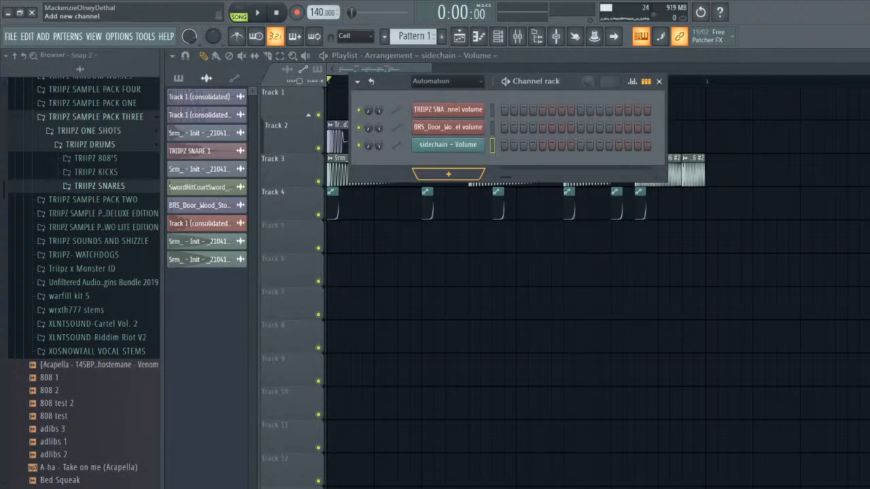
{"action": "left_click", "coordinate": [449, 174]}
{"action": "left_click", "coordinate": [538, 271]}
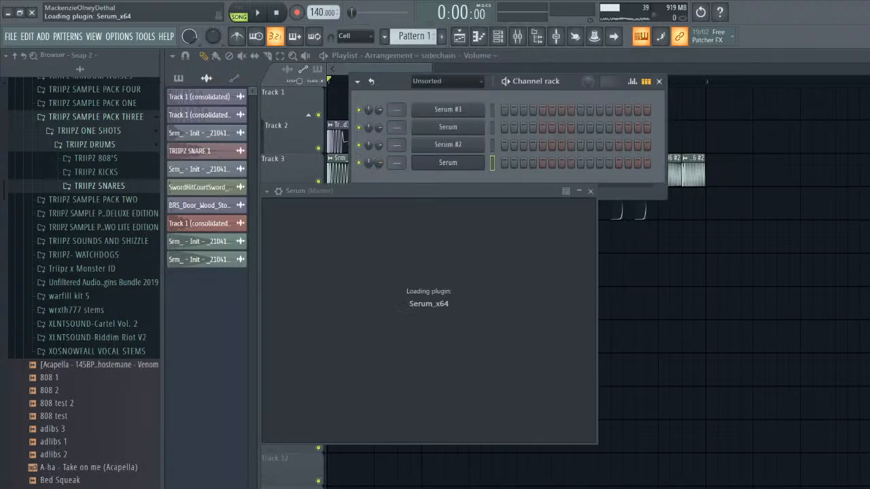
{"action": "left_click_drag", "start_coordinate": [442, 191], "coordinate": [477, 87]}
- Load TRIIPZ PRESET 39 from the TRIIPZ SERUM PRESETS FIVE folder into the new Serum
{"action": "key", "text": "x"}
{"action": "left_click", "coordinate": [564, 103]}
{"action": "mouse_move", "coordinate": [725, 137]}
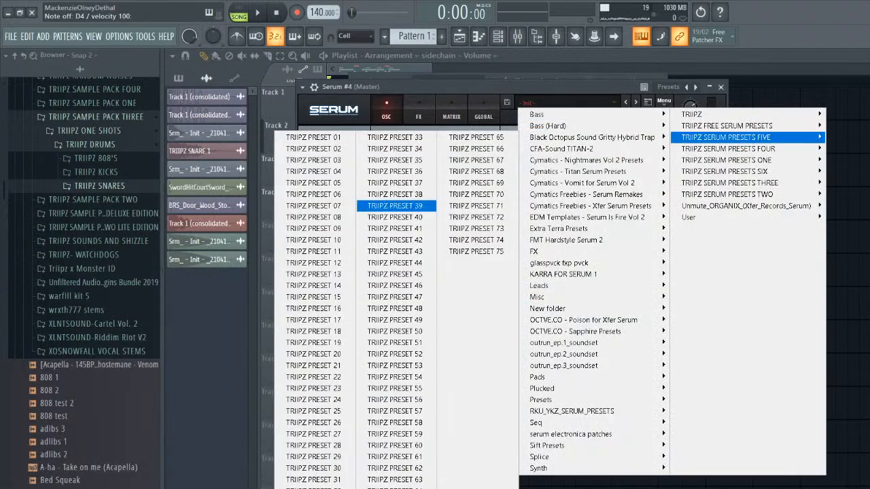
{"action": "left_click", "coordinate": [396, 205]}
{"action": "key", "text": "x"}
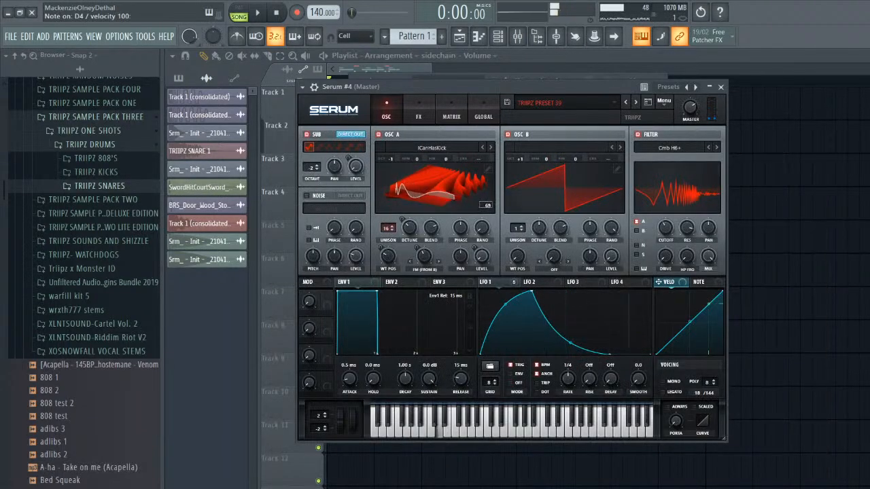
- Switch off the preset's sub oscillator and adjust the filter's pan
{"action": "left_click", "coordinate": [306, 135]}
{"action": "key", "text": "x"}
{"action": "left_click_drag", "start_coordinate": [707, 228], "coordinate": [708, 239]}
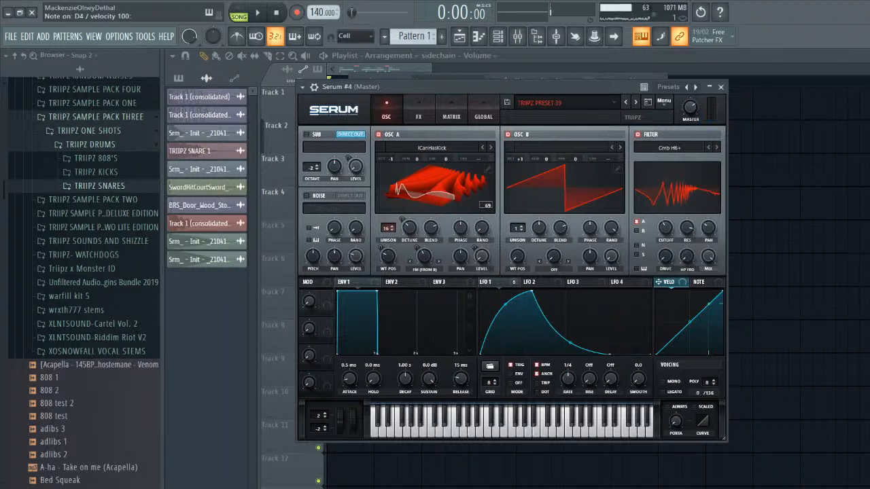
- Audition another TRIIPZ SERUM PRESETS FIVE sound and load 08- TRIIPZ PRESET from TRIIPZ SERUM PRESETS THREE
{"action": "left_click", "coordinate": [559, 102]}
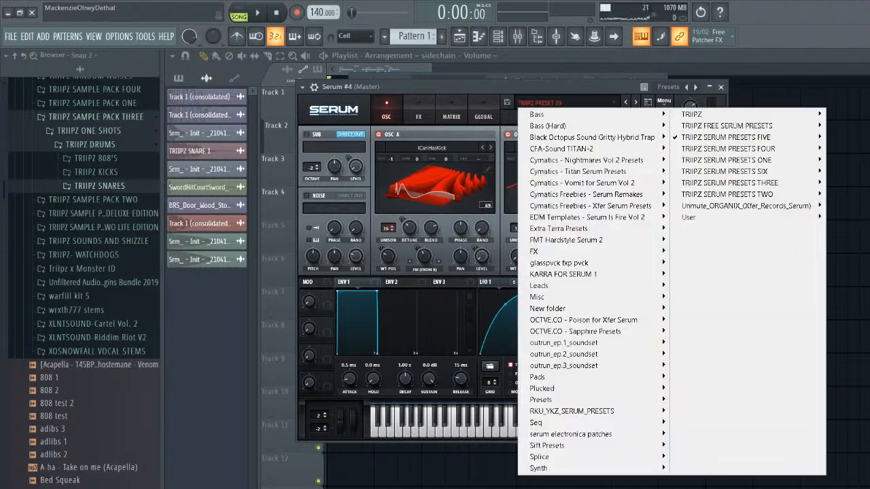
{"action": "mouse_move", "coordinate": [725, 136]}
{"action": "left_click", "coordinate": [396, 253]}
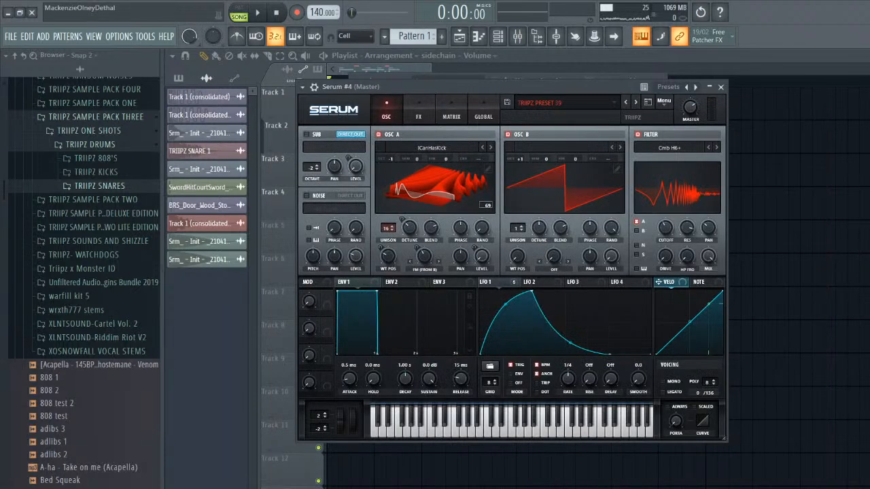
{"action": "left_click", "coordinate": [558, 103]}
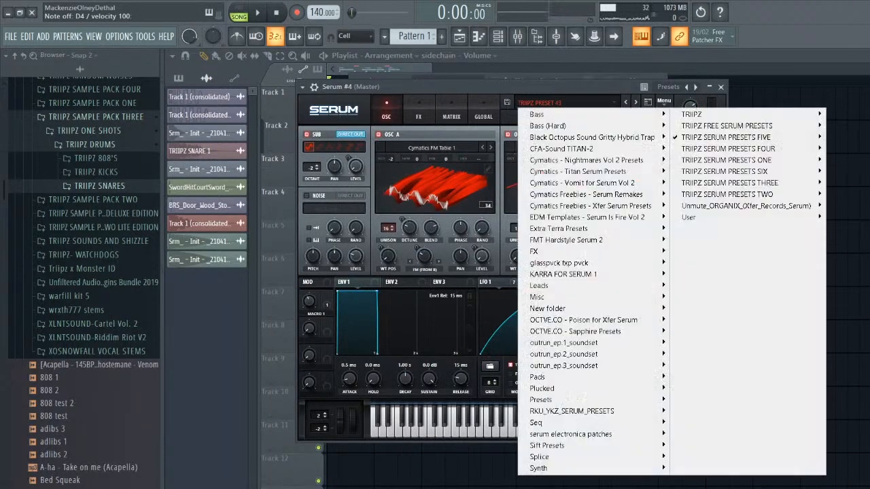
{"action": "mouse_move", "coordinate": [727, 194]}
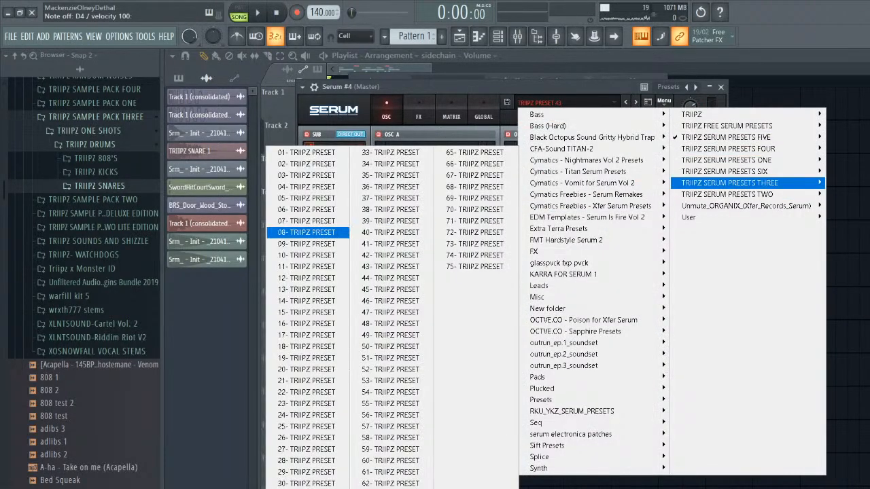
{"action": "left_click", "coordinate": [306, 209]}
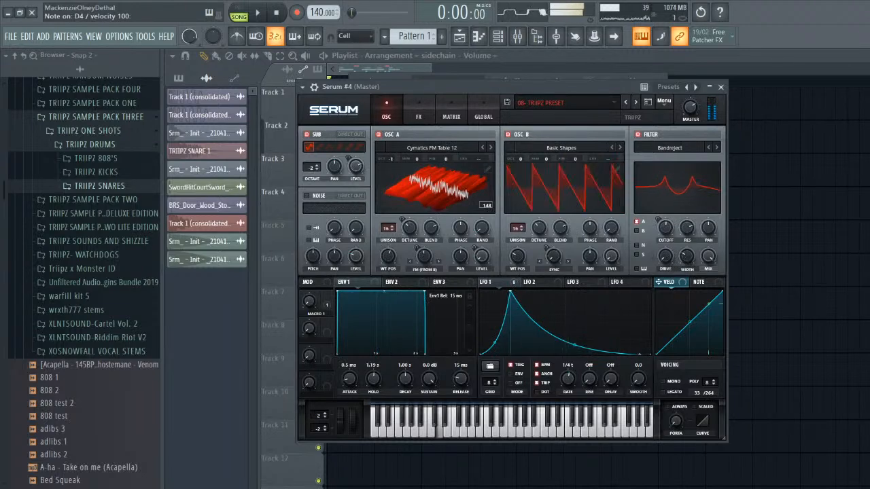
- Audition 45- TRIIPZ PRESET and 70- TRIIPZ PRESET from the TRIIPZ SERUM PRESETS THREE folder
{"action": "left_click", "coordinate": [558, 103]}
{"action": "mouse_move", "coordinate": [699, 173]}
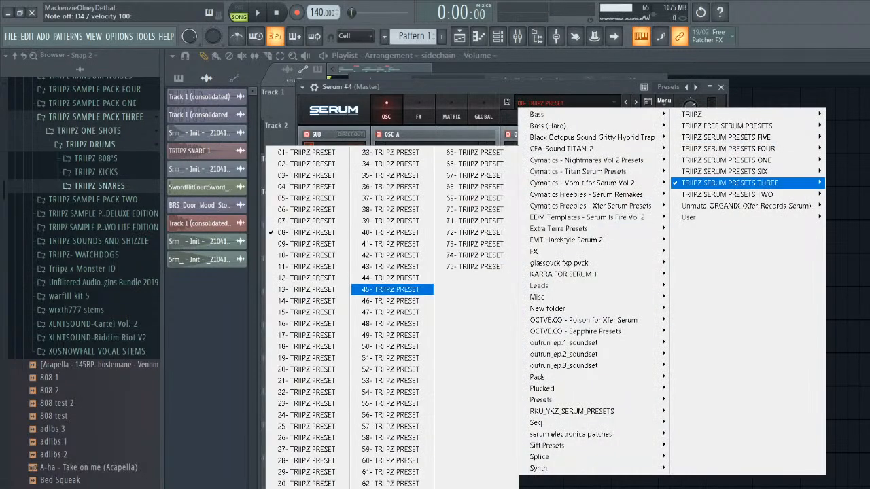
{"action": "left_click", "coordinate": [400, 225]}
{"action": "key", "text": "x"}
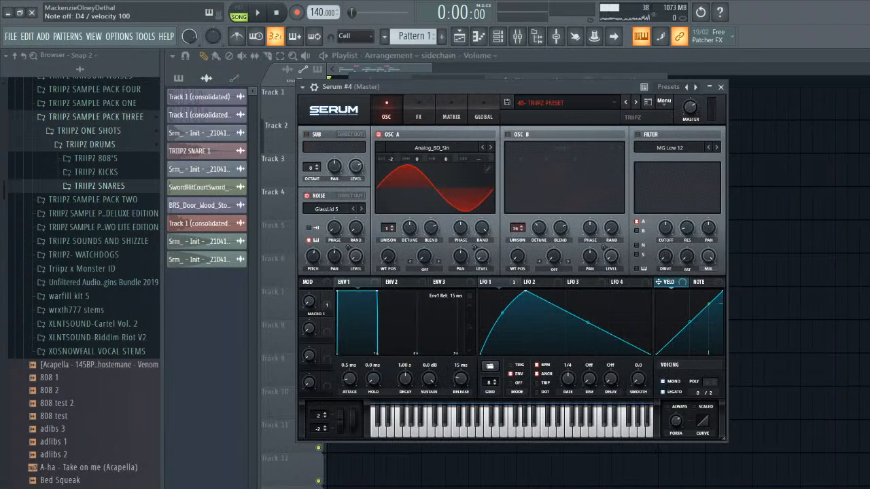
{"action": "left_click", "coordinate": [558, 103]}
{"action": "mouse_move", "coordinate": [731, 182]}
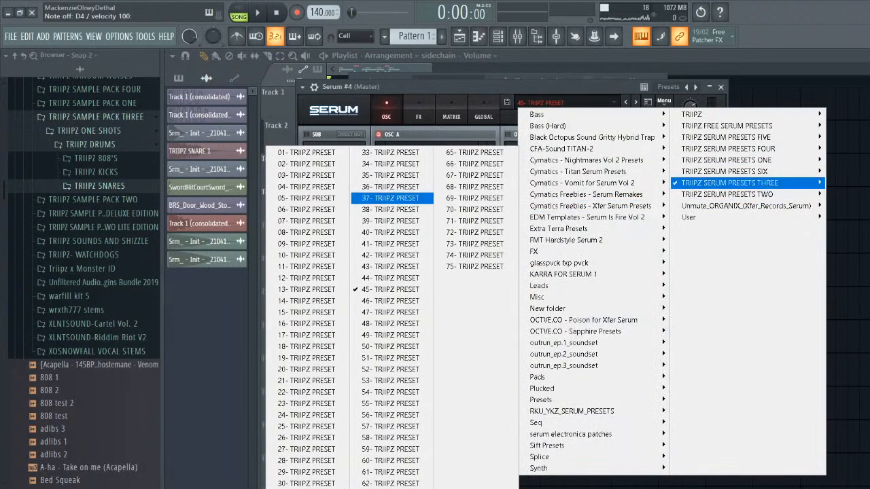
{"action": "left_click", "coordinate": [474, 209]}
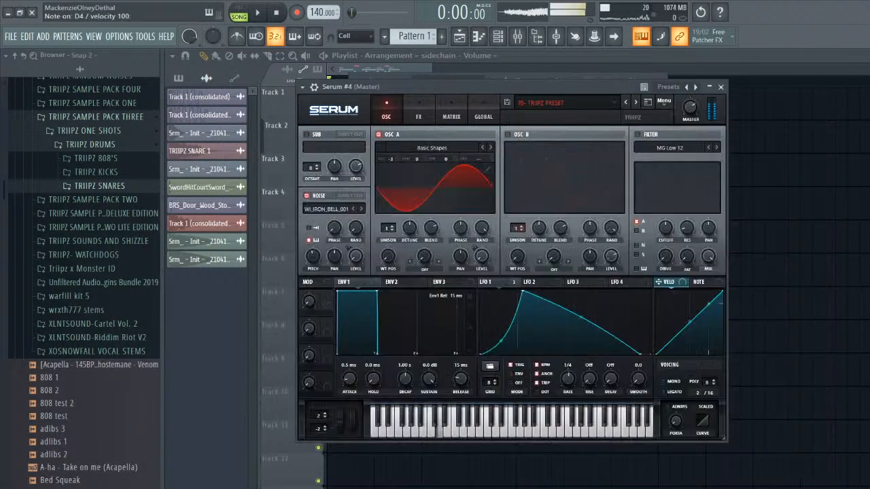
{"action": "left_click", "coordinate": [571, 103]}
{"action": "key", "text": "Escape"}
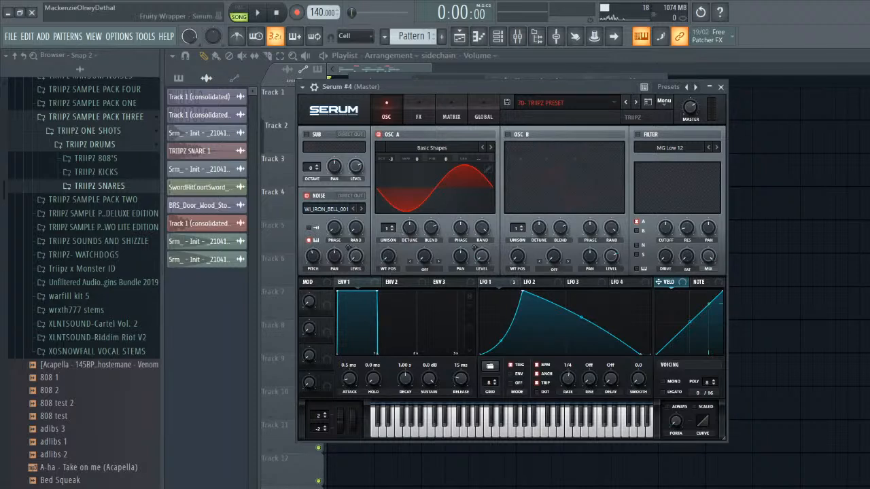
- Load 37- TRIIPZ PRESET from TRIIPZ SERUM PRESETS ONE and play back the drum and 808 arrangement
{"action": "left_click", "coordinate": [567, 102]}
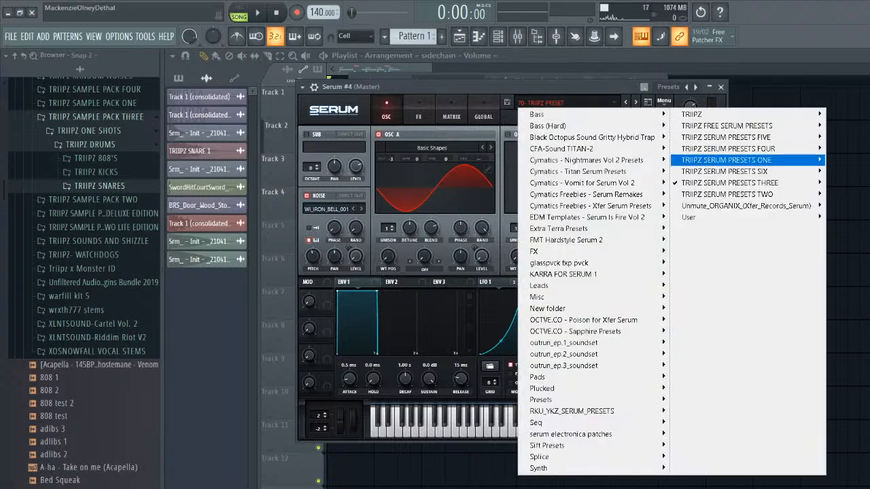
{"action": "mouse_move", "coordinate": [726, 161]}
{"action": "mouse_move", "coordinate": [729, 183]}
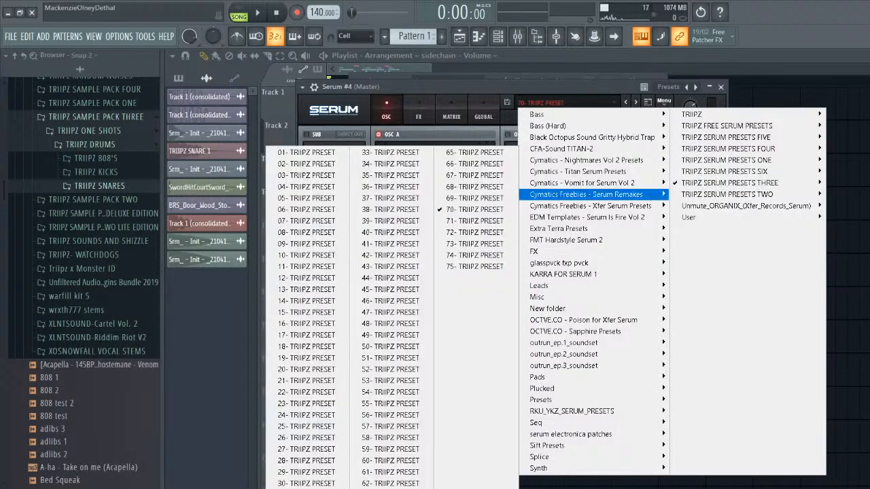
{"action": "left_click", "coordinate": [475, 209]}
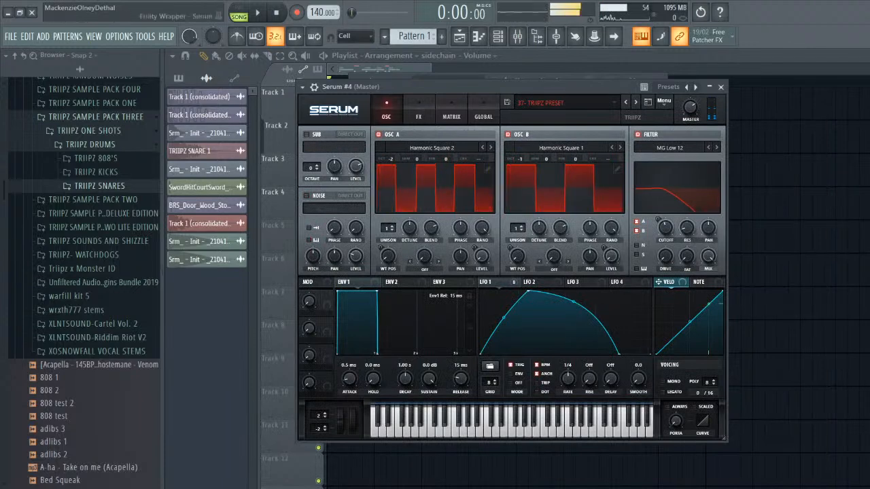
{"action": "left_click", "coordinate": [720, 87]}
{"action": "left_click", "coordinate": [497, 36]}
{"action": "key", "text": "space"}
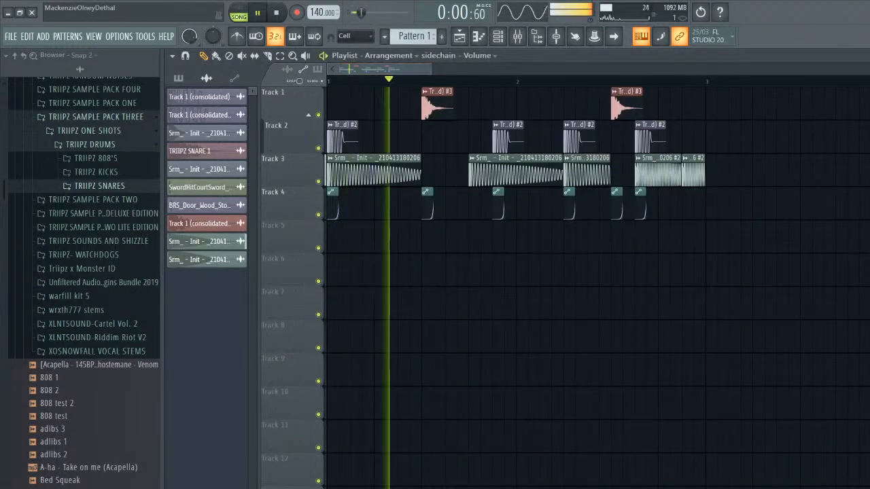
{"action": "key", "text": "space"}
- Load TRIIPZ PRESET 15 from TRIIPZ SERUM PRESETS FIVE into Serum #4 and switch off its sub oscillator
{"action": "left_click", "coordinate": [498, 36]}
{"action": "left_click", "coordinate": [448, 161]}
{"action": "left_click", "coordinate": [569, 102]}
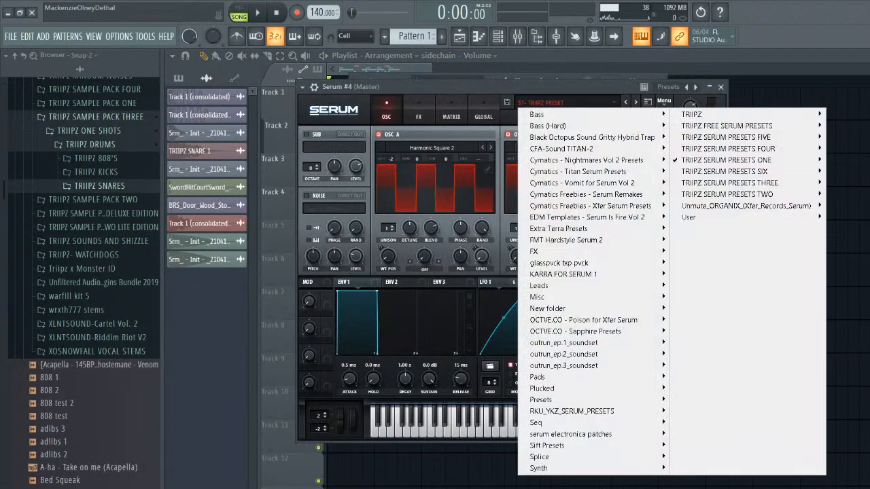
{"action": "mouse_move", "coordinate": [725, 137]}
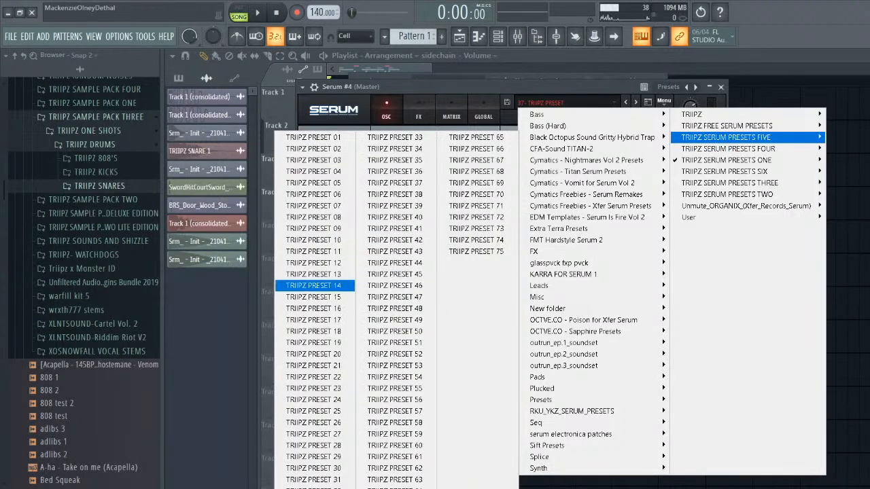
{"action": "left_click", "coordinate": [312, 297]}
{"action": "left_click", "coordinate": [306, 134]}
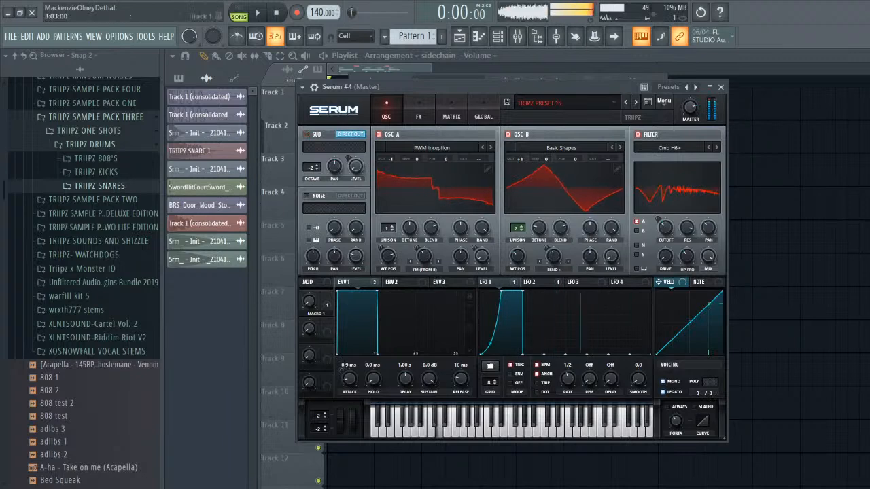
{"action": "key", "text": "Escape"}
{"action": "key", "text": "Escape"}
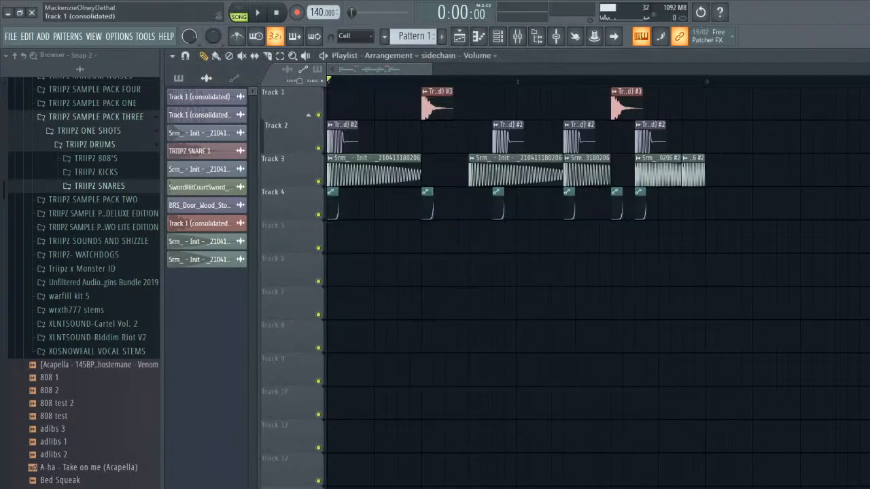
- Place Pattern 1 at the start of Track 5 in the playlist
{"action": "left_click", "coordinate": [179, 79]}
{"action": "left_click", "coordinate": [207, 484]}
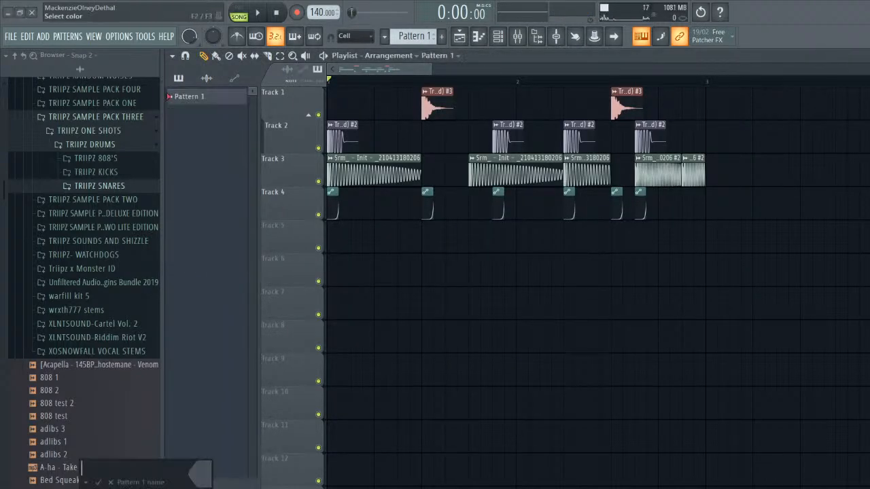
{"action": "key", "text": "Return"}
{"action": "left_click_drag", "start_coordinate": [189, 95], "coordinate": [333, 228]}
- Open the piano roll for Serum #4 and draw a G#3 note spanning the first two bars
{"action": "key", "text": "F6"}
{"action": "right_click", "coordinate": [450, 162]}
{"action": "left_click", "coordinate": [513, 162]}
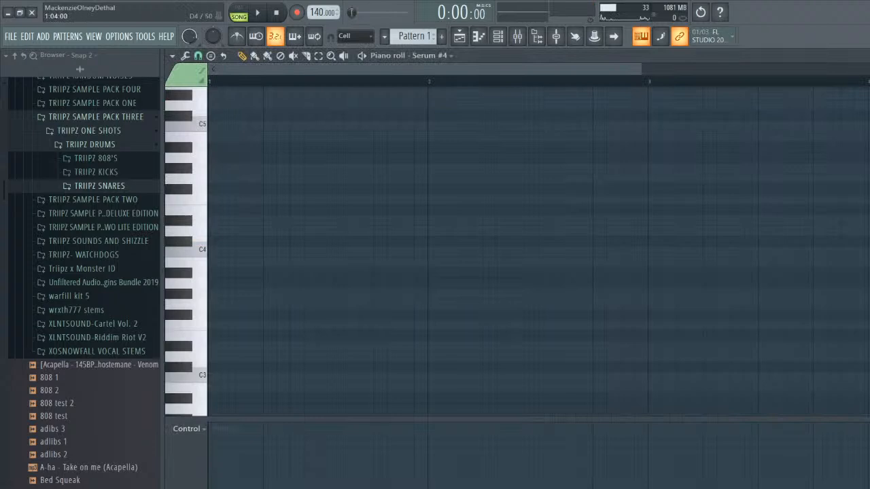
{"action": "left_click", "coordinate": [212, 295]}
{"action": "key", "text": "space"}
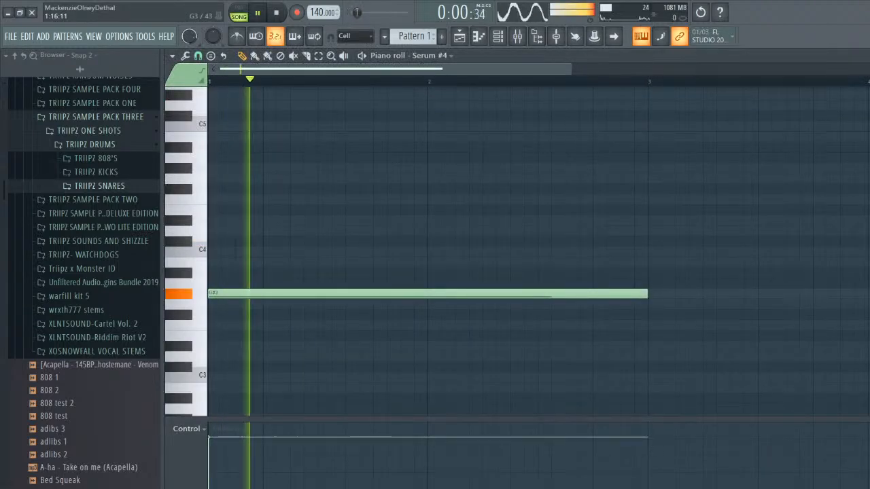
- Shorten the G#3 note to one beat on beat 3 of bar 1, checking it in playback
{"action": "left_click_drag", "start_coordinate": [646, 294], "coordinate": [373, 295]}
{"action": "key", "text": "space"}
{"action": "key", "text": "space"}
{"action": "key", "text": "space"}
{"action": "key", "text": "space"}
{"action": "key", "text": "space"}
{"action": "key", "text": "space"}
- Add one-beat G#3 notes on beats 1 and 3 of bar 2 and return to the playlist
{"action": "left_click", "coordinate": [432, 294]}
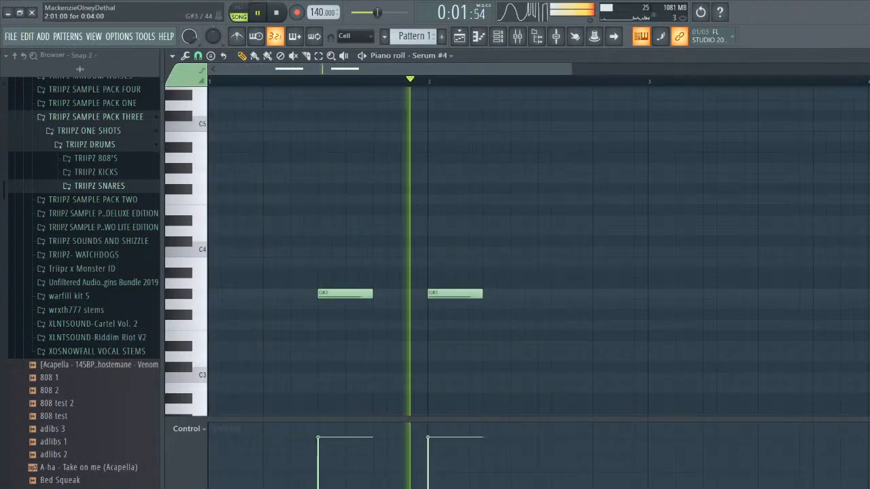
{"action": "left_click", "coordinate": [543, 294]}
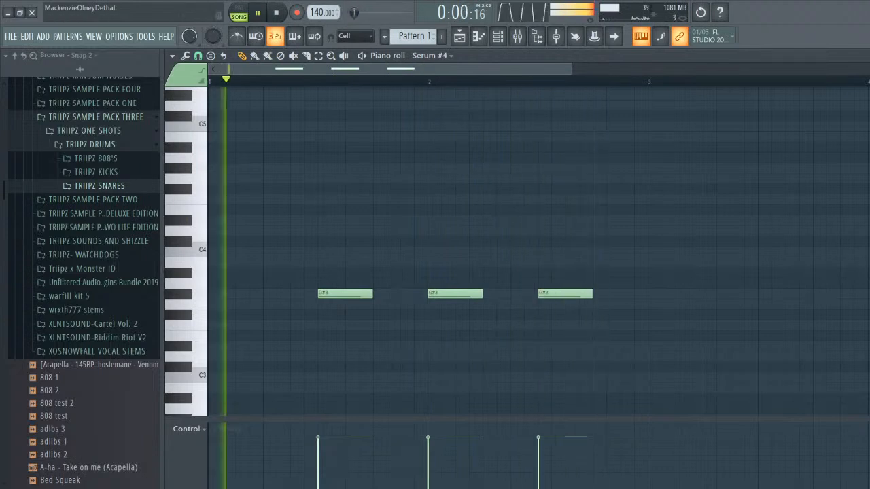
{"action": "key", "text": "Escape"}
{"action": "key", "text": "Escape"}
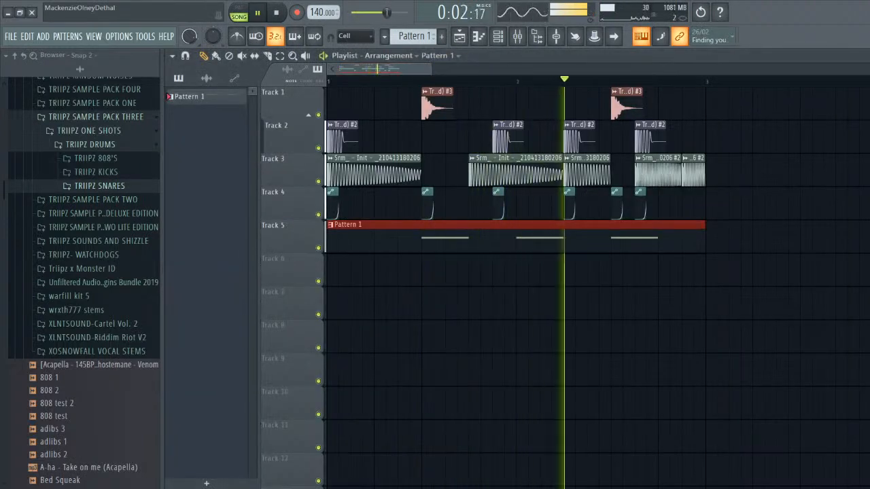
{"action": "scroll", "coordinate": [471, 271], "scroll_direction": "up", "scroll_amount": 1}
- Show all channels in the channel rack and delete the Serum #2 channel
{"action": "key", "text": "F6"}
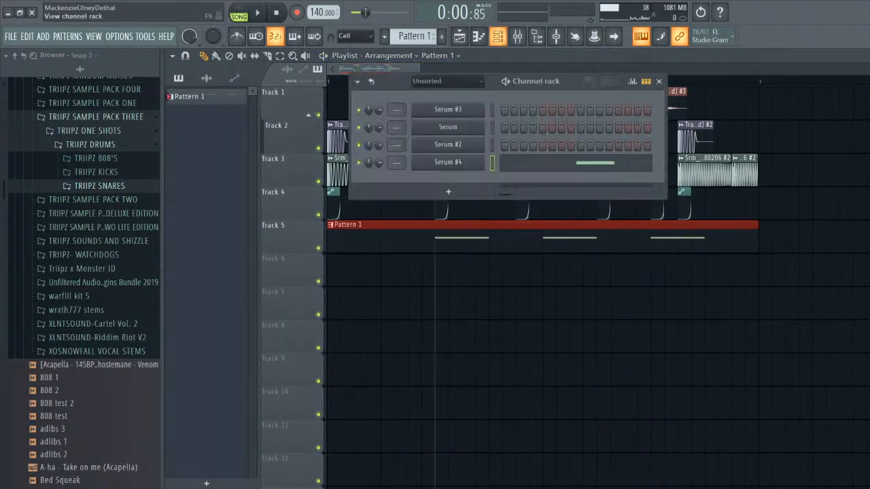
{"action": "key", "text": "space"}
{"action": "left_click", "coordinate": [438, 80]}
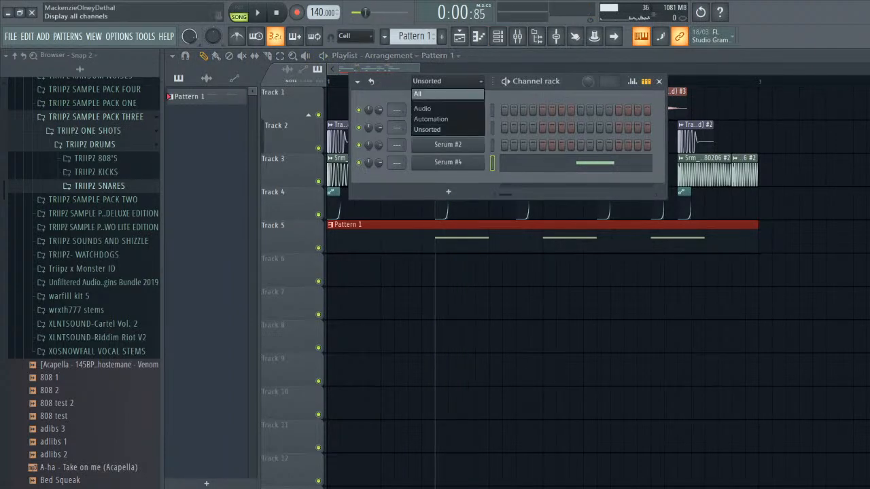
{"action": "left_click", "coordinate": [428, 92]}
{"action": "right_click", "coordinate": [476, 320]}
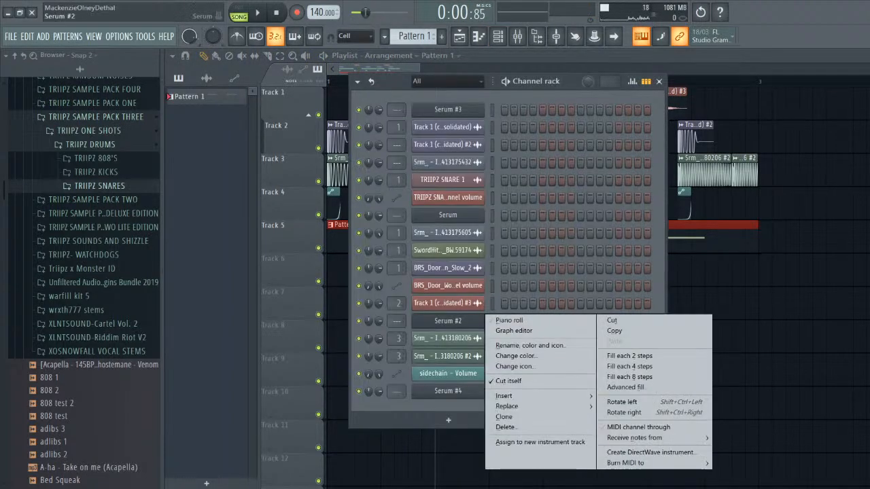
{"action": "left_click", "coordinate": [516, 426]}
{"action": "left_click", "coordinate": [515, 288]}
- Delete the original Serum channel and the Serum #3 channel from the channel rack
{"action": "right_click", "coordinate": [479, 214]}
{"action": "left_click", "coordinate": [520, 321]}
{"action": "left_click", "coordinate": [516, 289]}
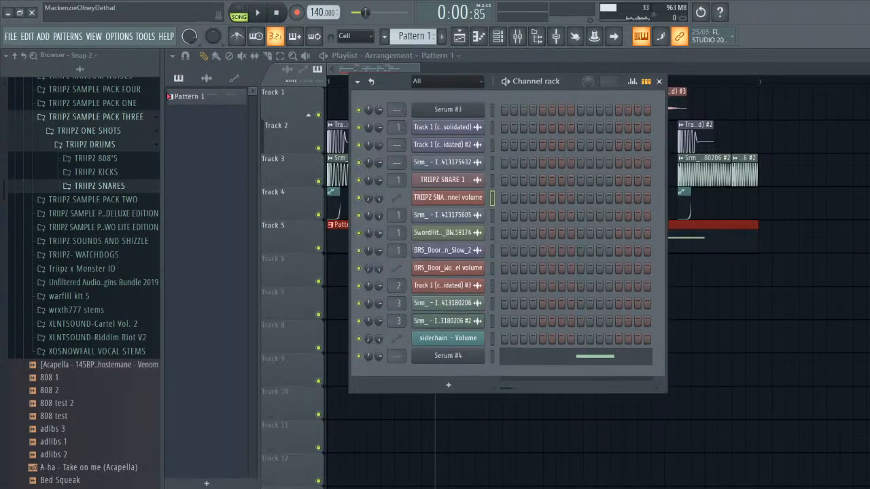
{"action": "right_click", "coordinate": [479, 108]}
{"action": "left_click", "coordinate": [520, 206]}
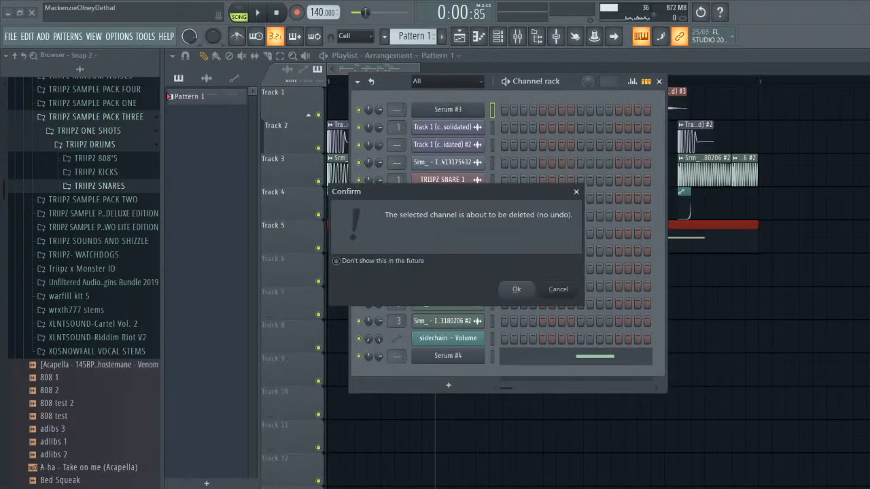
{"action": "key", "text": "Return"}
- Play back the arrangement and route mixer Insert 5 only to the sidechain track
{"action": "key", "text": "space"}
{"action": "key", "text": "space"}
{"action": "key", "text": "space"}
{"action": "key", "text": "space"}
{"action": "key", "text": "space"}
{"action": "key", "text": "F9"}
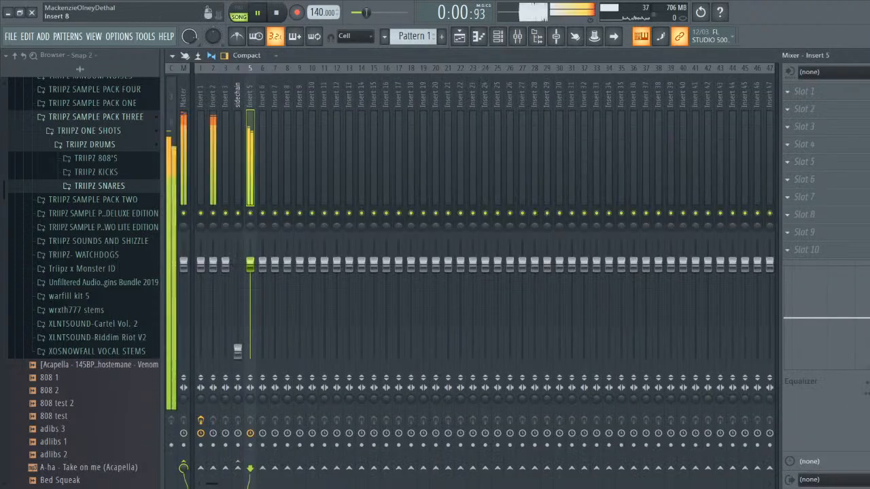
{"action": "right_click", "coordinate": [238, 468]}
{"action": "left_click", "coordinate": [262, 449]}
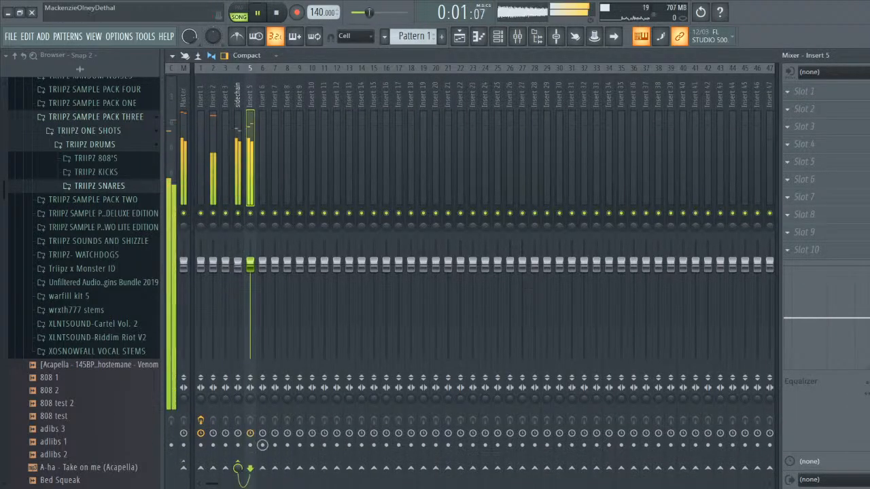
{"action": "key", "text": "space"}
{"action": "key", "text": "F9"}
{"action": "key", "text": "F6"}
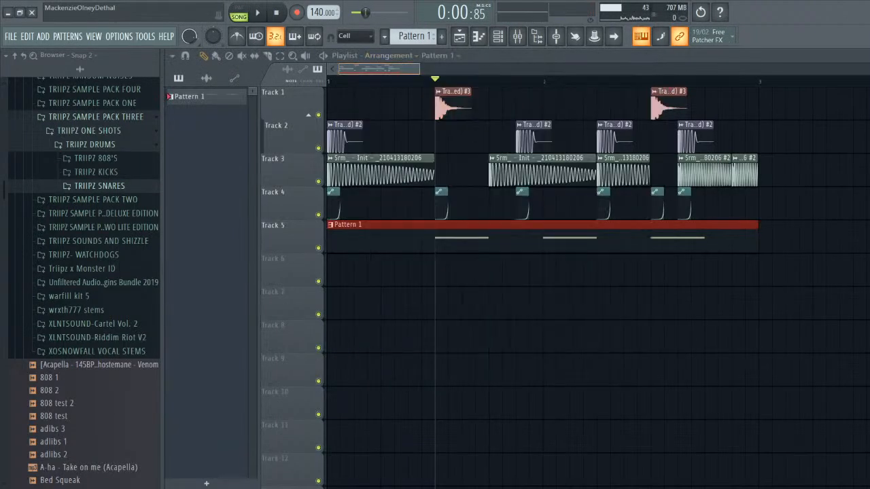
- Listen to the arrangement from the first snare hit and again from the start
{"action": "left_click_drag", "start_coordinate": [439, 81], "coordinate": [488, 81]}
{"action": "key", "text": "space"}
{"action": "key", "text": "space"}
{"action": "left_click", "coordinate": [440, 80], "text": "ctrl"}
{"action": "key", "text": "space"}
{"action": "key", "text": "space"}
{"action": "key", "text": "space"}
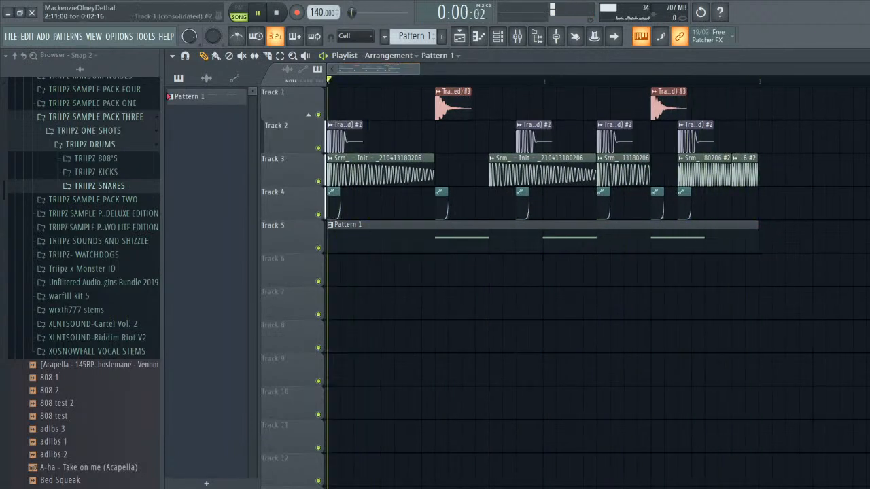
{"action": "key", "text": "space"}
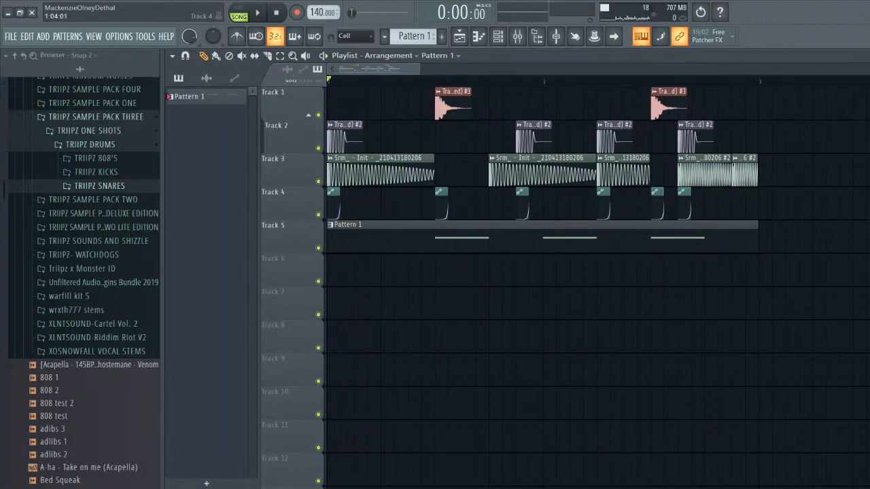
- Delete the first 808 clip on Track 3 and play back the arrangement
{"action": "right_click", "coordinate": [369, 175]}
{"action": "key", "text": "space"}
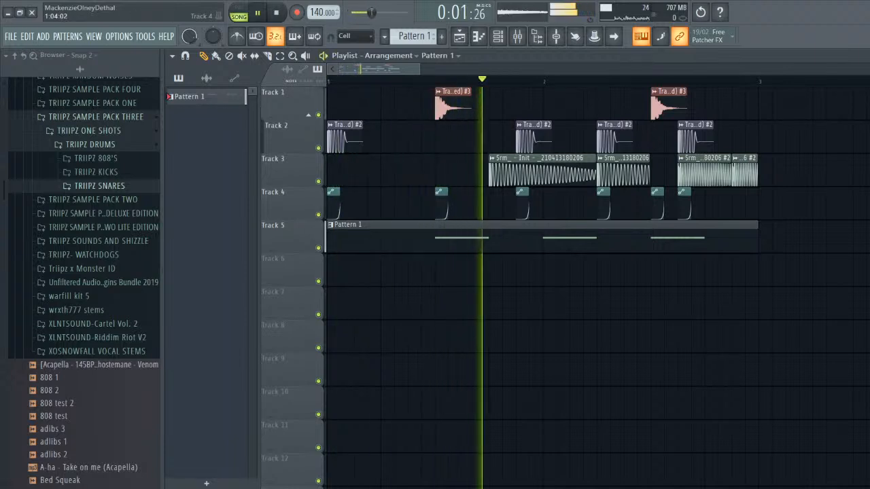
- Play the arrangement from the start and check the channel rack
{"action": "key", "text": "space"}
{"action": "key", "text": "space"}
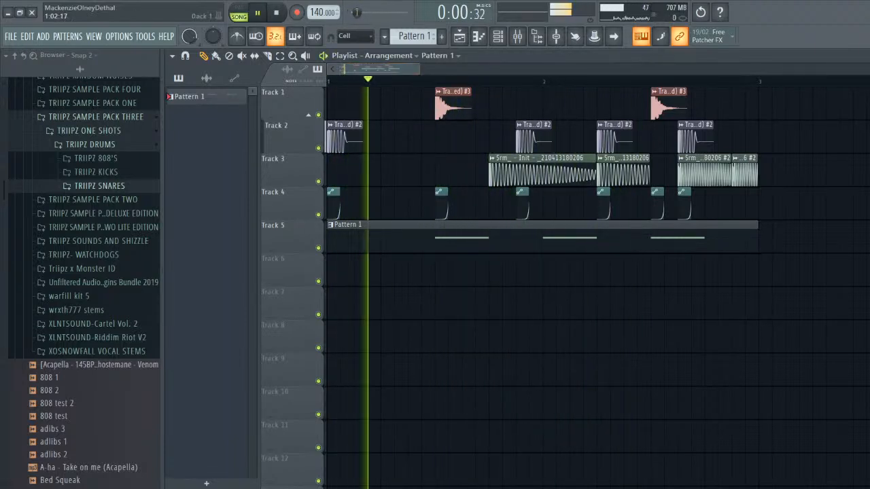
{"action": "key", "text": "space"}
{"action": "key", "text": "F6"}
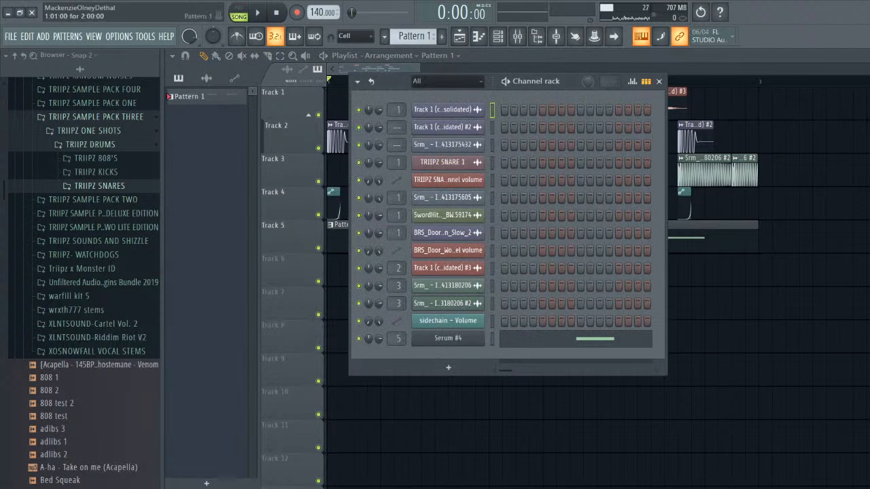
{"action": "key", "text": "F6"}
- Try F3 notes between the G#3 notes in the Serum #4 pattern during playback, and remove them again
{"action": "double_click", "coordinate": [341, 236]}
{"action": "left_click", "coordinate": [379, 346]}
{"action": "key", "text": "space"}
{"action": "left_click", "coordinate": [490, 346]}
{"action": "left_click_drag", "start_coordinate": [499, 346], "coordinate": [499, 325]}
{"action": "left_click_drag", "start_coordinate": [394, 346], "coordinate": [394, 324]}
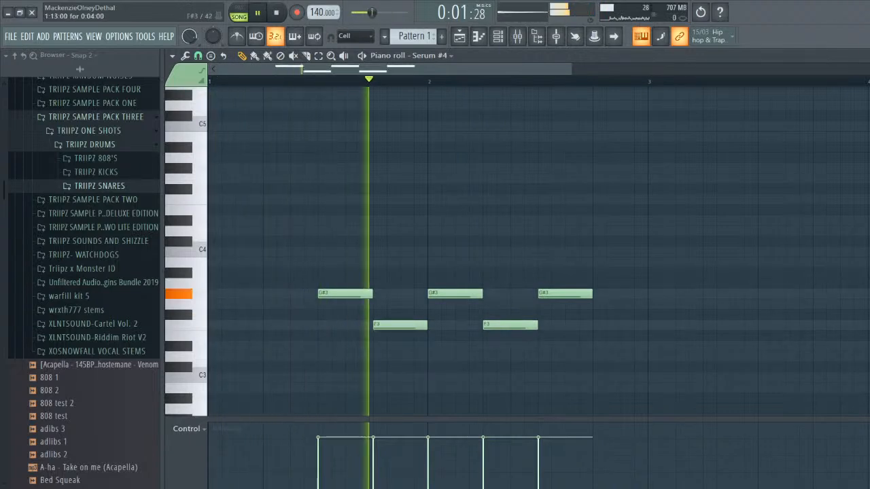
{"action": "right_click", "coordinate": [394, 324]}
{"action": "right_click", "coordinate": [509, 324]}
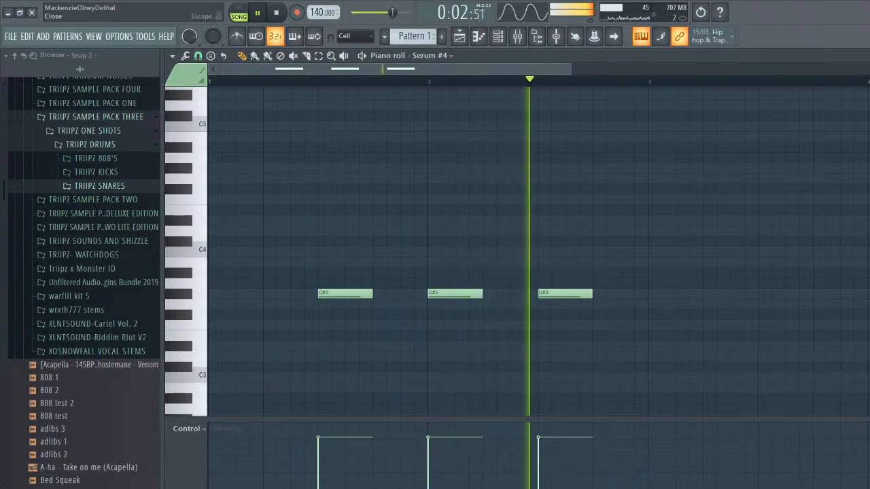
{"action": "key", "text": "Escape"}
- Select the time range from the first snare to the first 808 clip and audition it repeatedly
{"action": "key", "text": "space"}
{"action": "left_click", "coordinate": [662, 81]}
{"action": "left_click", "coordinate": [440, 80]}
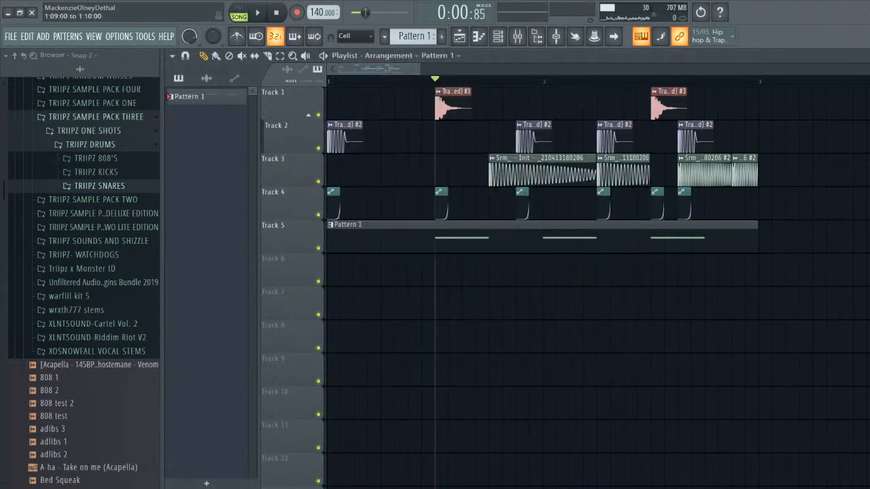
{"action": "left_click_drag", "start_coordinate": [441, 81], "coordinate": [484, 81]}
{"action": "key", "text": "space"}
{"action": "key", "text": "space"}
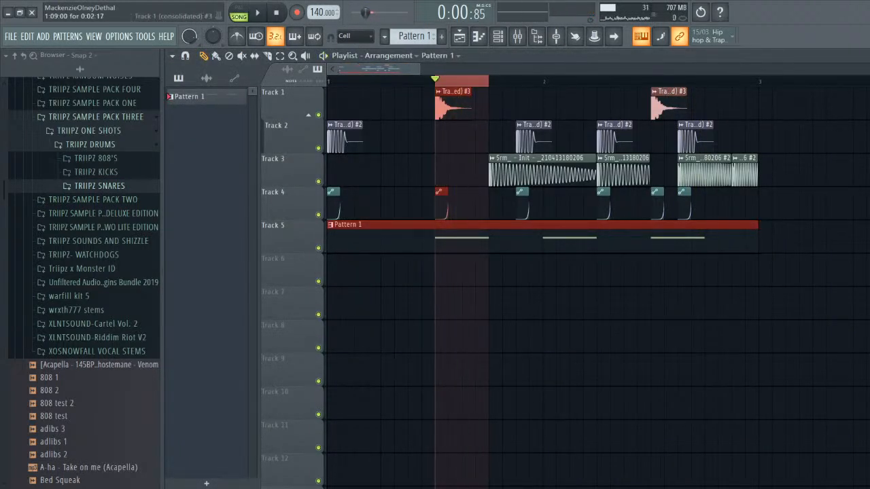
{"action": "key", "text": "space"}
{"action": "key", "text": "space"}
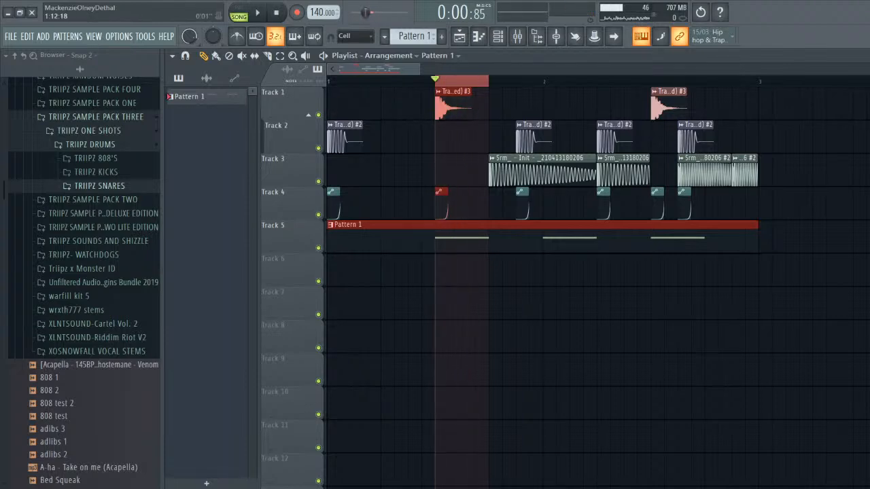
{"action": "key", "text": "space"}
{"action": "key", "text": "space"}
- Clear the time selection and listen to the whole arrangement from the start
{"action": "left_click_drag", "start_coordinate": [486, 81], "coordinate": [424, 81]}
{"action": "left_click", "coordinate": [335, 81]}
{"action": "key", "text": "space"}
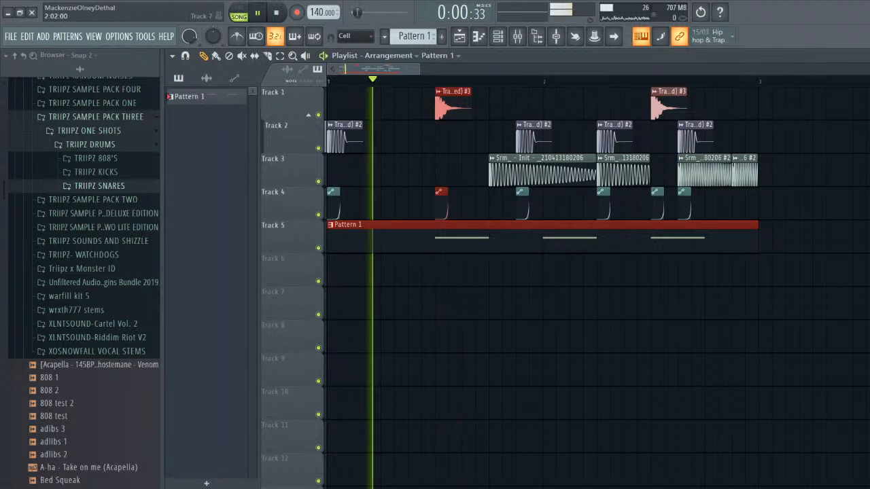
{"action": "left_click", "coordinate": [564, 302]}
{"action": "right_click", "coordinate": [564, 303]}
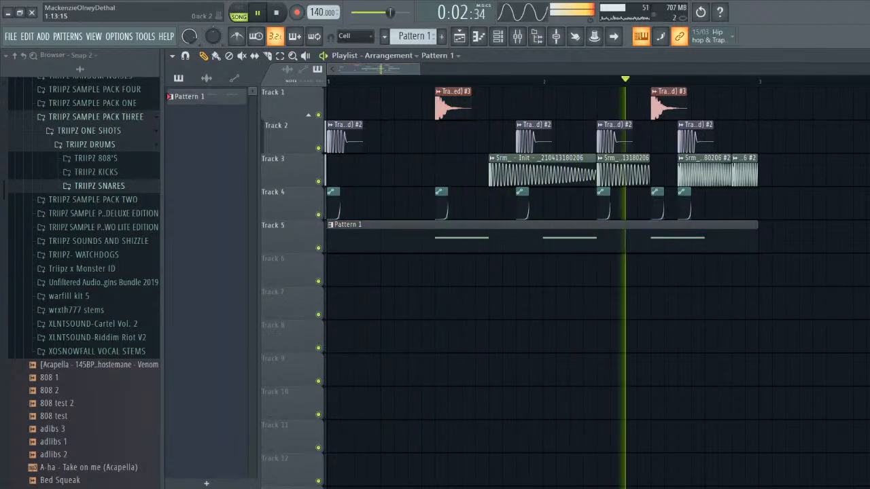
- Stop playback and set the project tempo to 150 BPM
{"action": "key", "text": "space"}
{"action": "left_click_drag", "start_coordinate": [317, 12], "coordinate": [317, 5]}
{"action": "key", "text": "Return"}
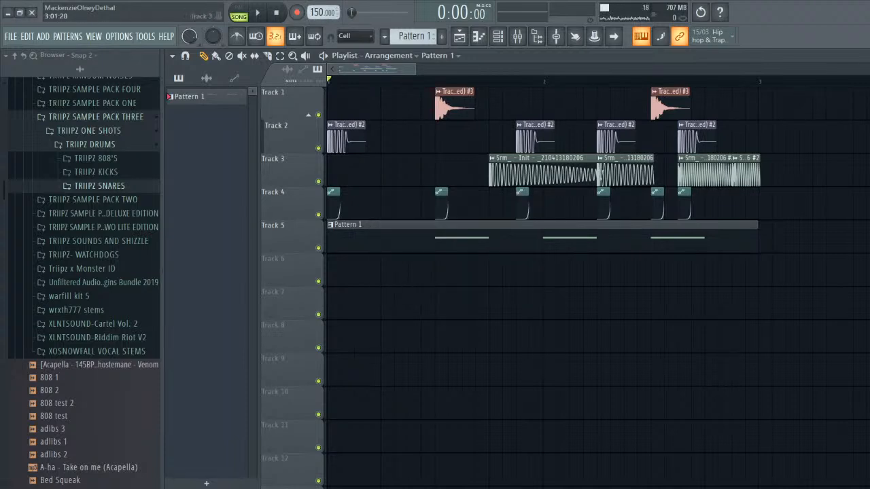
- Trim the overlapping 808 clips on Track 3 so their ends line up with the following hits
{"action": "left_click_drag", "start_coordinate": [789, 170], "coordinate": [587, 170]}
{"action": "scroll", "coordinate": [763, 170], "scroll_direction": "down", "scroll_amount": 1}
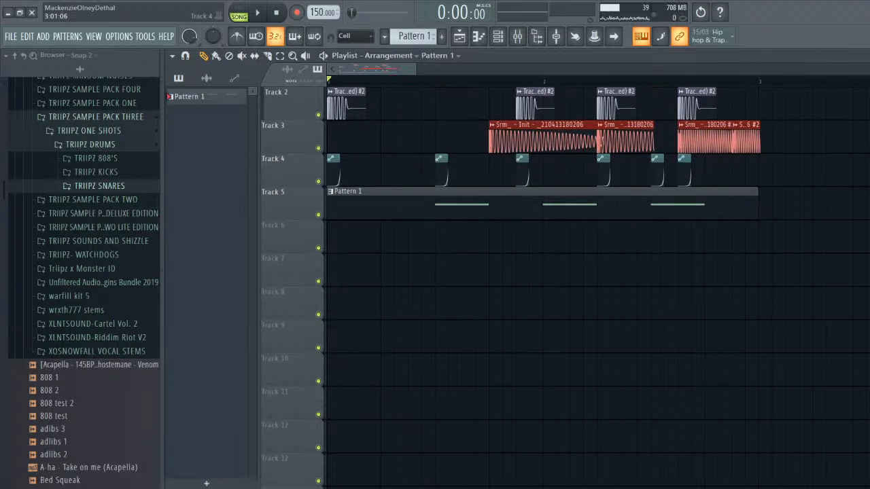
{"action": "scroll", "coordinate": [557, 170], "scroll_direction": "up", "scroll_amount": 5}
{"action": "scroll", "coordinate": [768, 169], "scroll_direction": "right", "scroll_amount": 5}
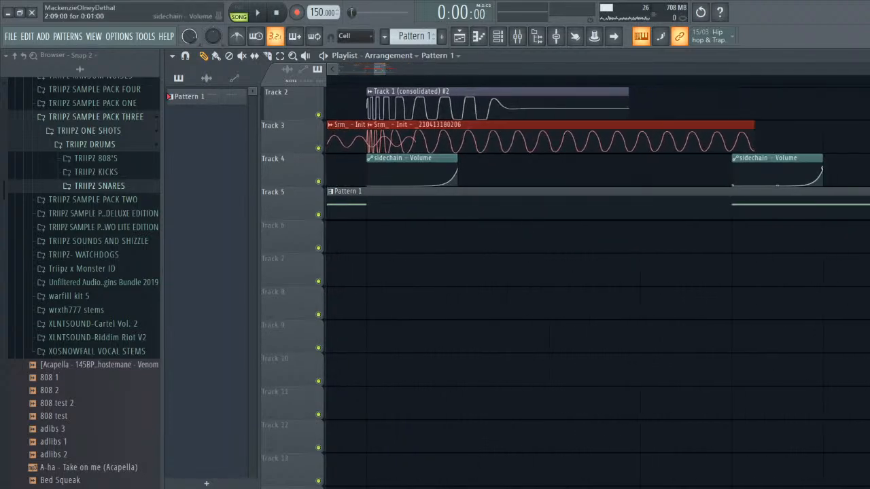
{"action": "left_click", "coordinate": [405, 267]}
{"action": "right_click", "coordinate": [405, 266]}
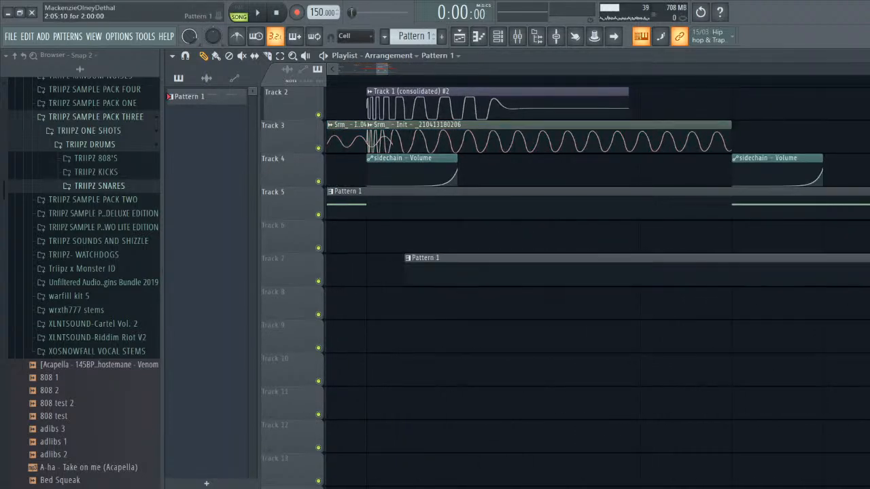
{"action": "mouse_move", "coordinate": [347, 139]}
{"action": "left_mouse_down"}
{"action": "mouse_move", "coordinate": [356, 241]}
{"action": "mouse_move", "coordinate": [356, 141]}
{"action": "left_mouse_up"}
- Play back the arrangement to check the trimmed 808 clips at the new tempo
{"action": "key", "text": "space"}
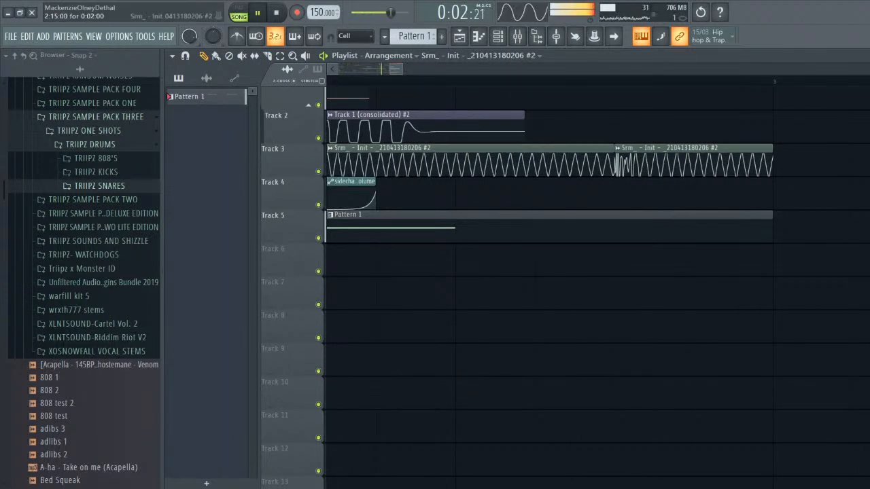
{"action": "key", "text": "space"}
{"action": "scroll", "coordinate": [597, 282], "scroll_direction": "down", "scroll_amount": 4}
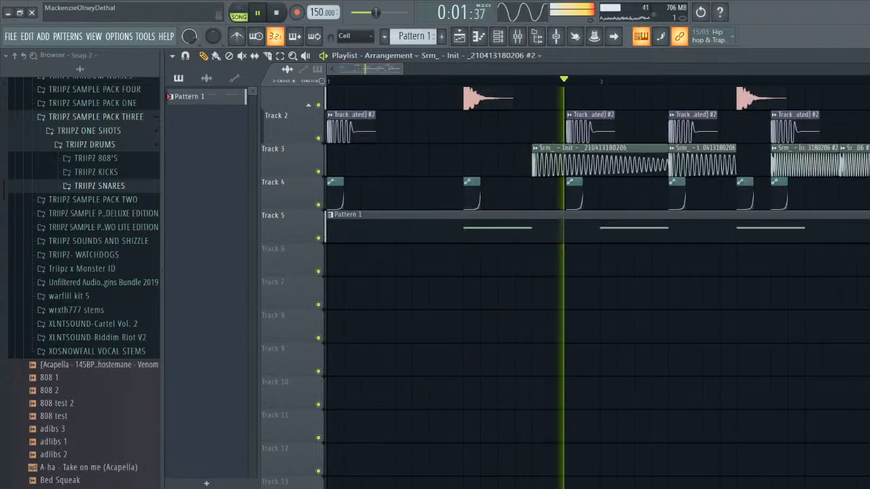
{"action": "scroll", "coordinate": [598, 282], "scroll_direction": "down", "scroll_amount": 1}
{"action": "key", "text": "space"}
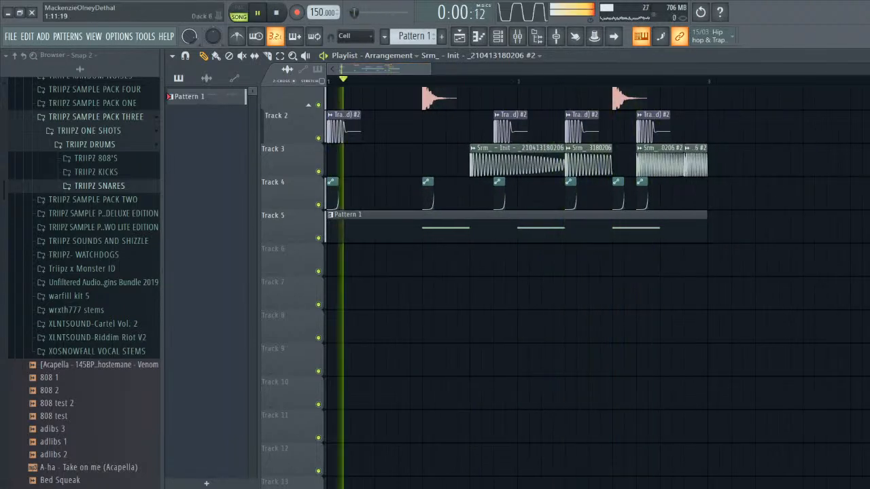
- Add a new Serum instrument channel to the channel rack
{"action": "left_click", "coordinate": [478, 37]}
{"action": "left_click", "coordinate": [497, 37]}
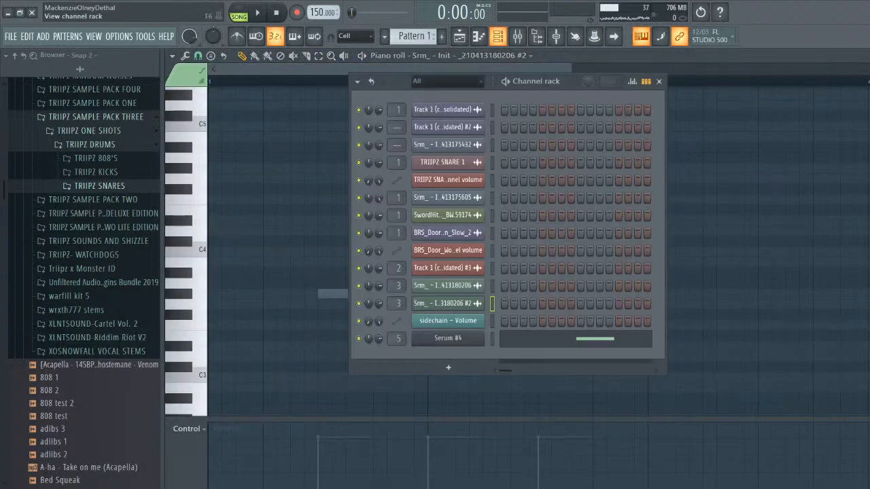
{"action": "left_click", "coordinate": [448, 367]}
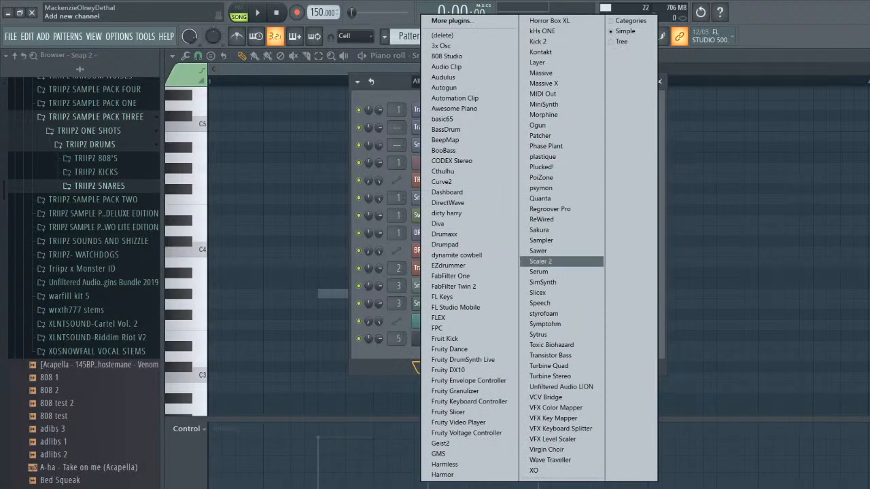
{"action": "left_click", "coordinate": [540, 271]}
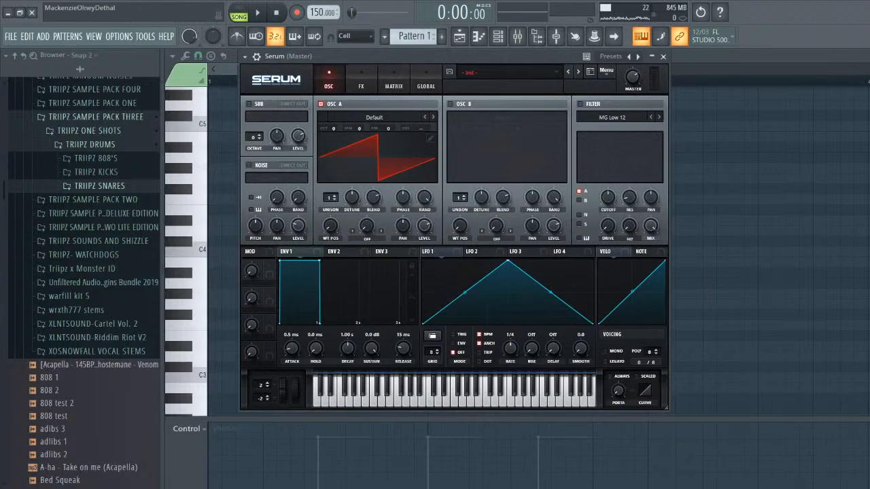
- Load the spectral wavetable Monster 7 [SL] into oscillator A, with 16 unison voices and LFO 1 modulating the detune
{"action": "left_click", "coordinate": [374, 116]}
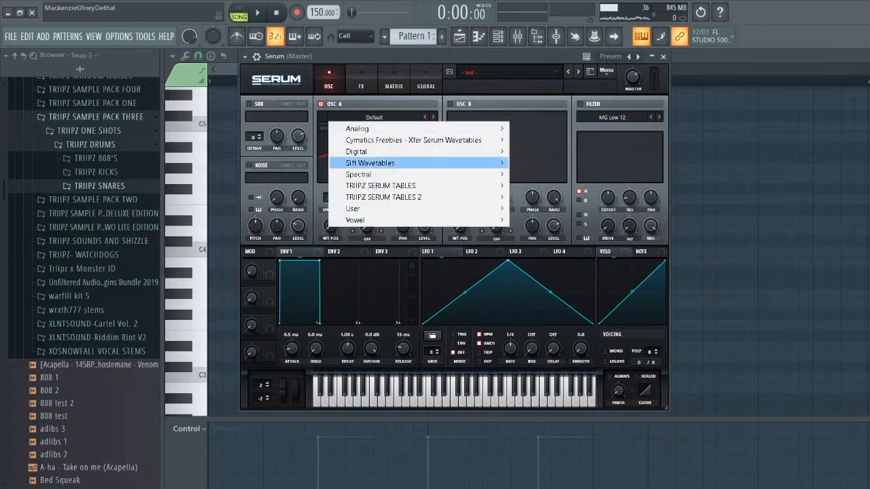
{"action": "mouse_move", "coordinate": [408, 174]}
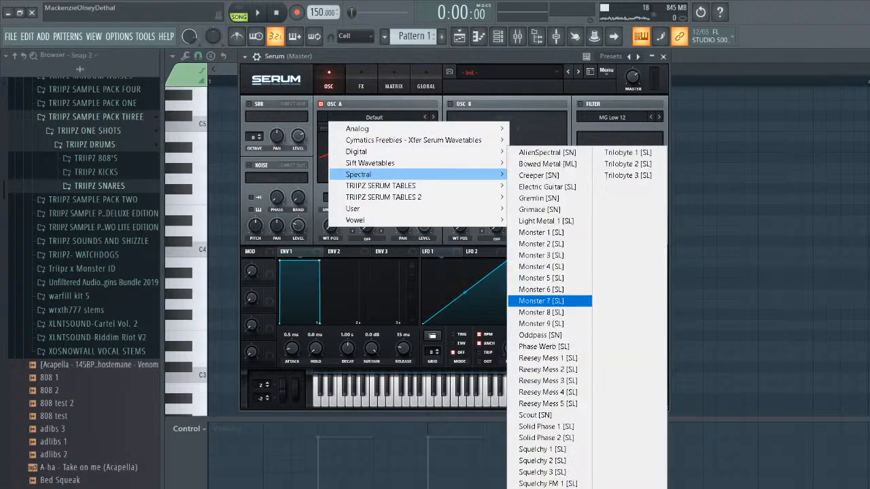
{"action": "left_click", "coordinate": [541, 300]}
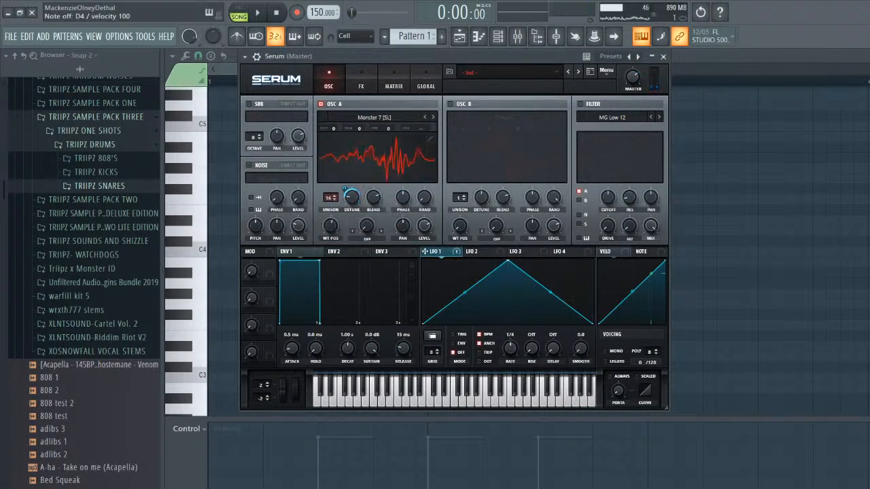
- Set oscillator A's warp to FM (from B) with oscillator B enabled and its level turned down, and reshape LFO 1 into a rounded curve
{"action": "left_click", "coordinate": [449, 104]}
{"action": "left_click_drag", "start_coordinate": [554, 226], "coordinate": [554, 285]}
{"action": "left_click", "coordinate": [366, 238]}
{"action": "left_click", "coordinate": [381, 437]}
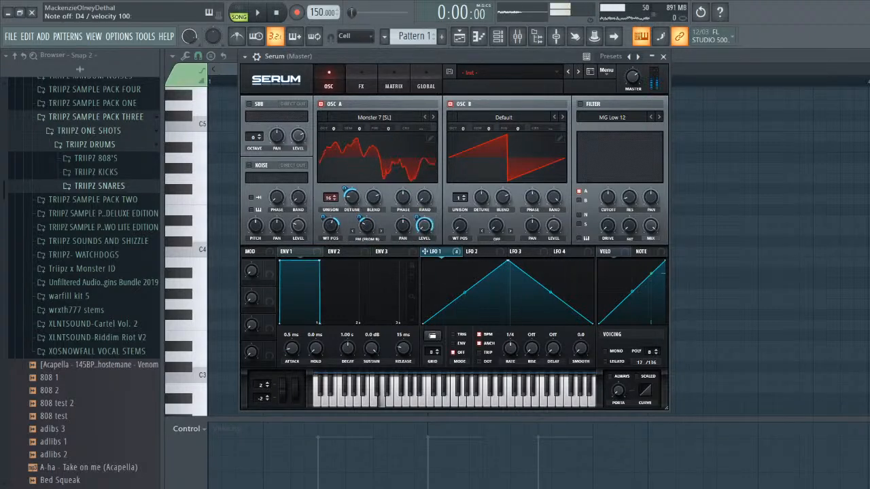
{"action": "left_click_drag", "start_coordinate": [464, 292], "coordinate": [464, 266]}
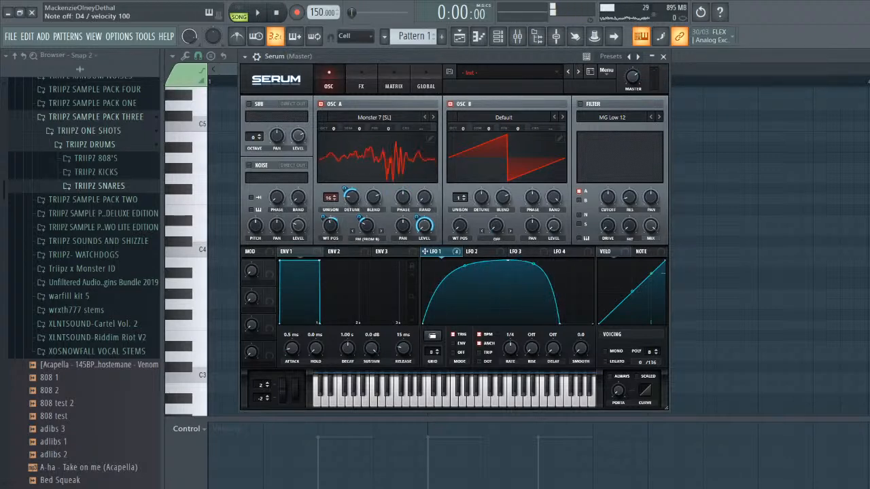
- Enable Serum's Tube distortion and add a Combs filter effect with LFO 1 modulating its cutoff
{"action": "left_click", "coordinate": [361, 79]}
{"action": "left_click", "coordinate": [253, 120]}
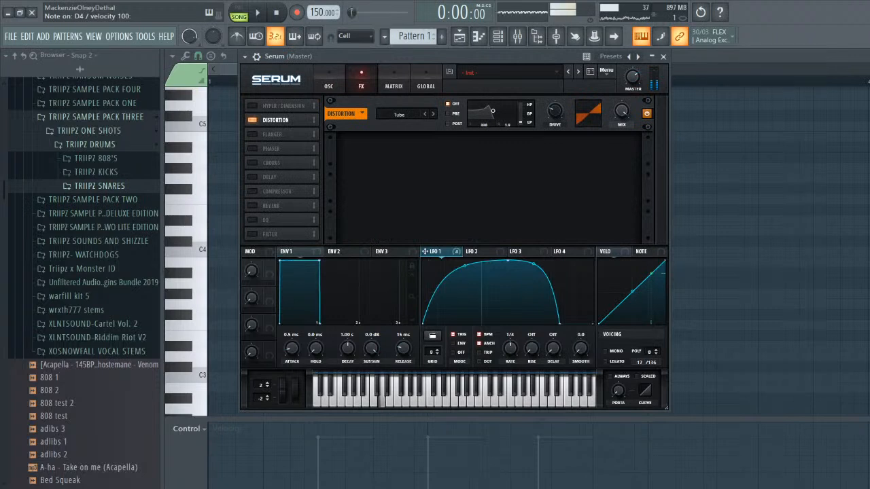
{"action": "left_click", "coordinate": [252, 235]}
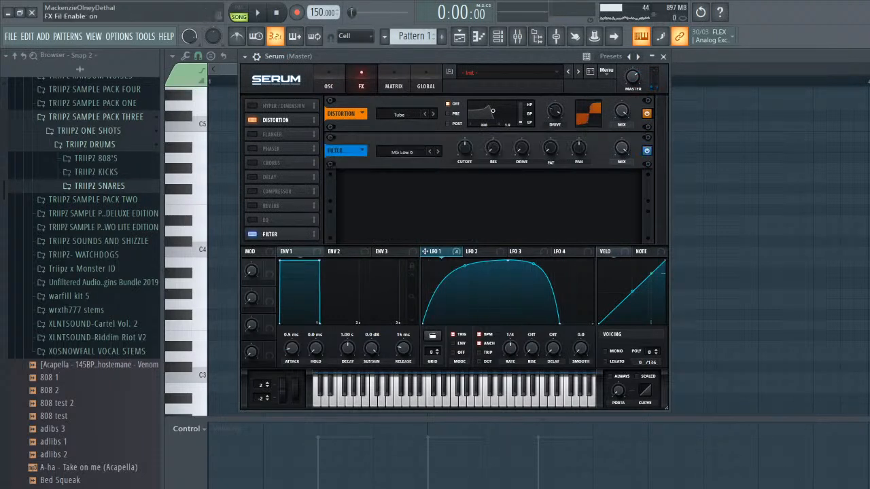
{"action": "left_click", "coordinate": [401, 152]}
{"action": "mouse_move", "coordinate": [411, 197]}
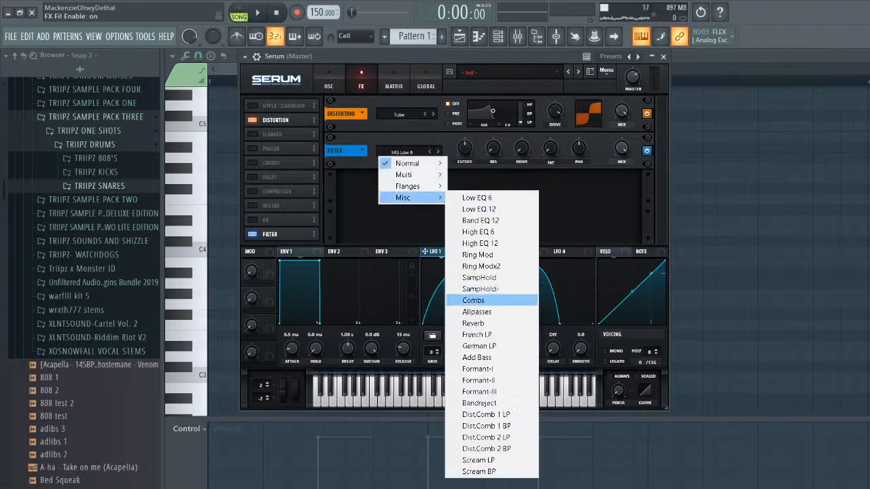
{"action": "left_click", "coordinate": [473, 300]}
{"action": "left_click_drag", "start_coordinate": [426, 251], "coordinate": [464, 147]}
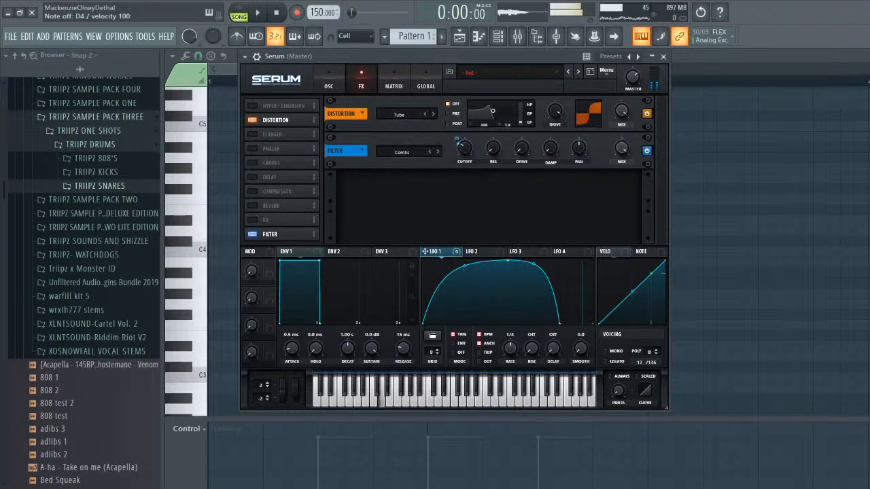
- Add a multiband compressor and Hyper/Dimension to the effects, with the filter moved to the start of the chain
{"action": "left_click", "coordinate": [253, 192]}
{"action": "left_click", "coordinate": [530, 162]}
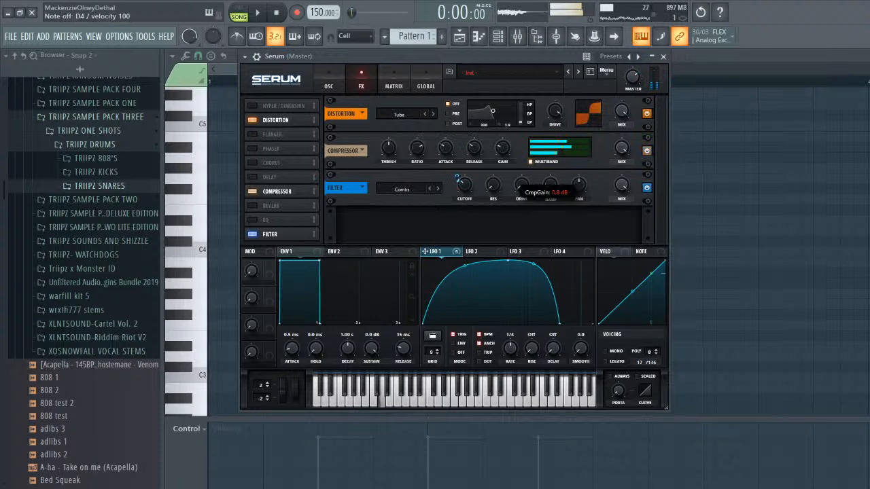
{"action": "left_click_drag", "start_coordinate": [278, 235], "coordinate": [279, 107]}
{"action": "left_click", "coordinate": [252, 121]}
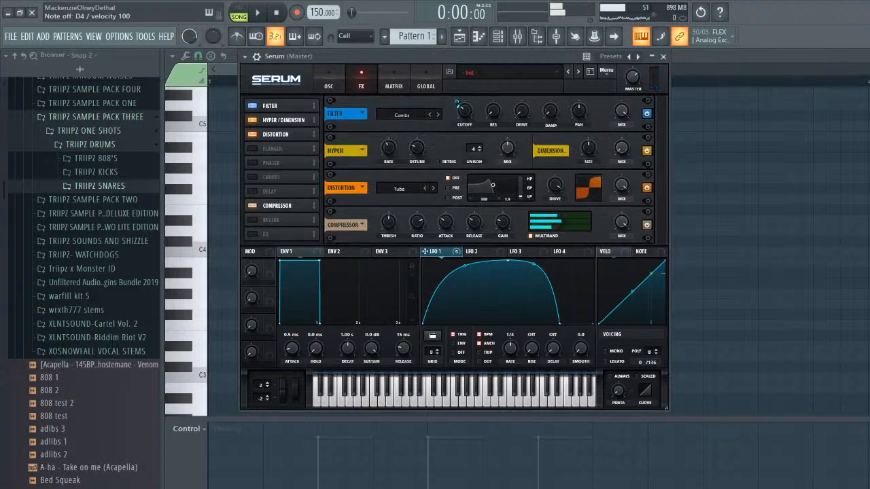
- Enable the sub oscillator at octave -2 with direct out, and raise its level with LFO 1 modulation
{"action": "left_click", "coordinate": [329, 86]}
{"action": "left_click", "coordinate": [362, 85]}
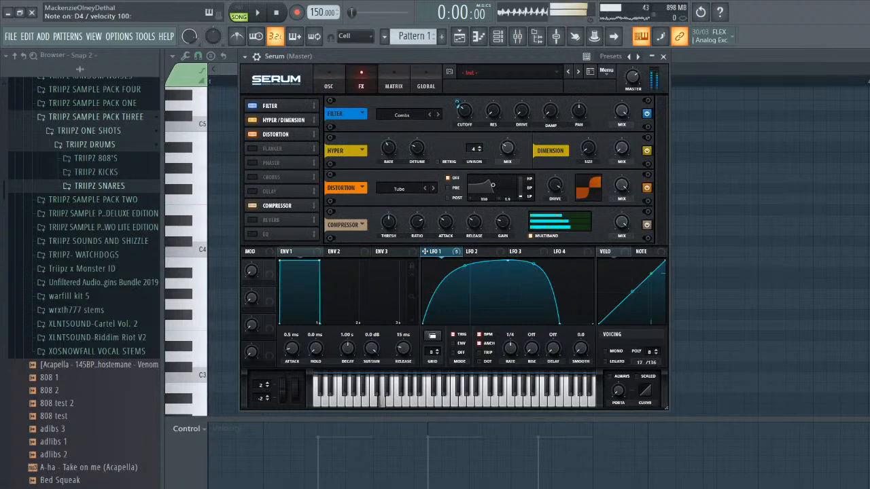
{"action": "left_click", "coordinate": [329, 86]}
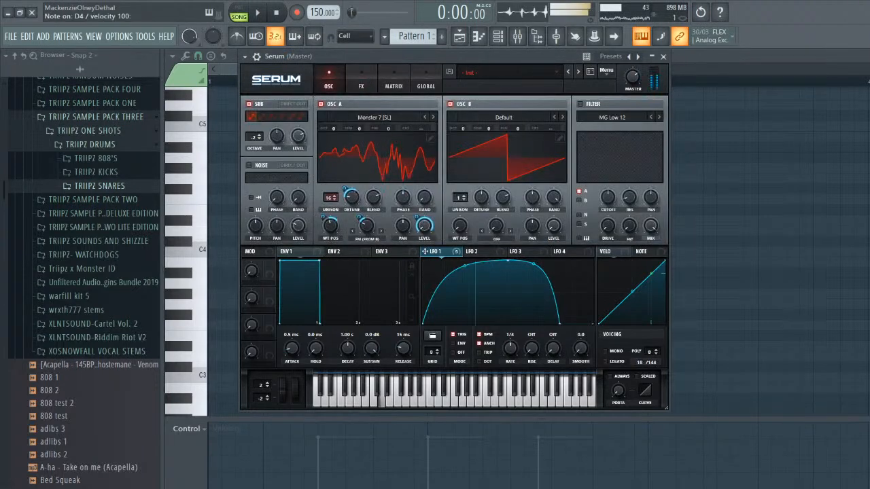
{"action": "left_click_drag", "start_coordinate": [290, 127], "coordinate": [291, 100]}
{"action": "left_click", "coordinate": [362, 85]}
{"action": "left_click", "coordinate": [329, 85]}
- Enable the main filter, set its type to Ring Mod and raise the cutoff to about 311 Hz
{"action": "left_click", "coordinate": [580, 103]}
{"action": "left_click", "coordinate": [611, 118]}
{"action": "mouse_move", "coordinate": [606, 152]}
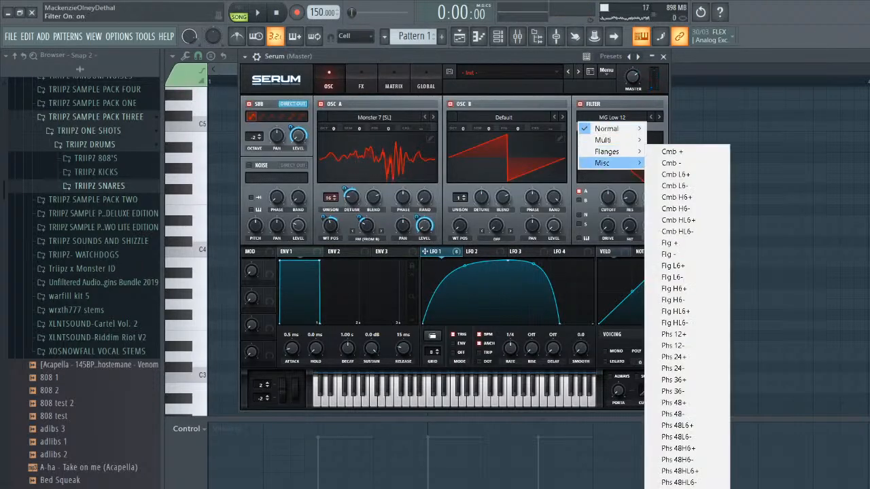
{"action": "left_click", "coordinate": [676, 220]}
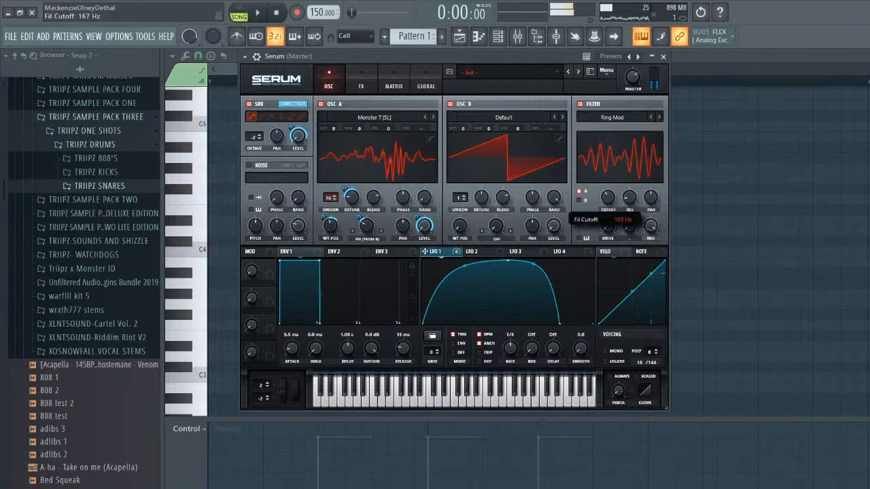
{"action": "left_click_drag", "start_coordinate": [607, 198], "coordinate": [608, 186]}
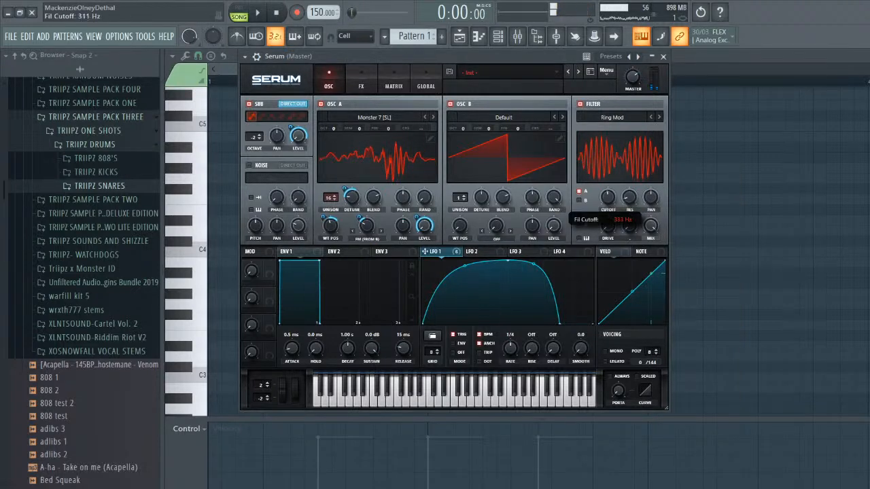
- Assign LFO 1 to the main filter's cutoff, check the modulation matrix and close the Serum editor
{"action": "left_click_drag", "start_coordinate": [434, 252], "coordinate": [607, 198]}
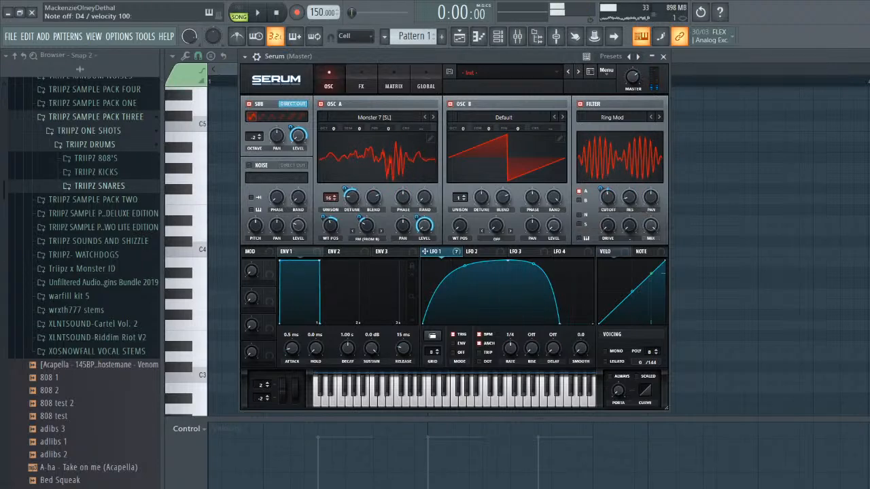
{"action": "left_click", "coordinate": [394, 86]}
{"action": "left_click", "coordinate": [328, 86]}
{"action": "left_click", "coordinate": [663, 56]}
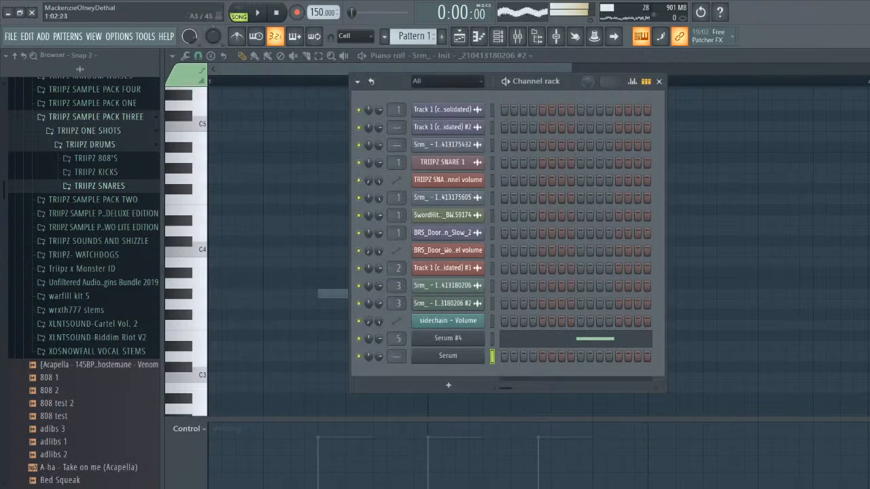
- Play the arrangement briefly, create Pattern 2 and place it on Track 6 of the playlist
{"action": "key", "text": "F6"}
{"action": "key", "text": "space"}
{"action": "key", "text": "F5"}
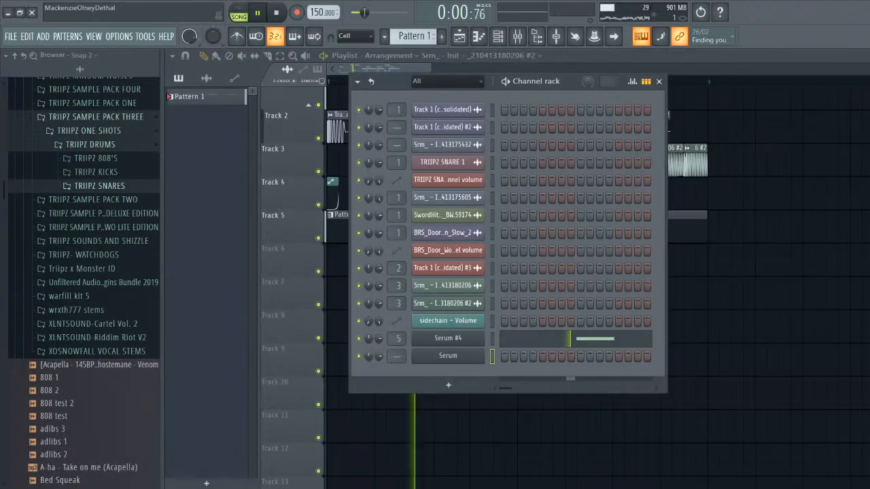
{"action": "key", "text": "space"}
{"action": "left_click", "coordinate": [206, 484]}
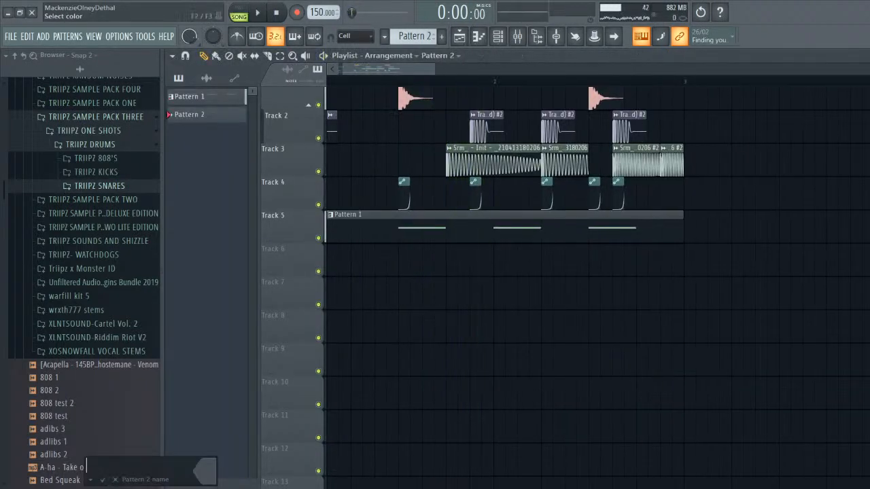
{"action": "left_click", "coordinate": [207, 115]}
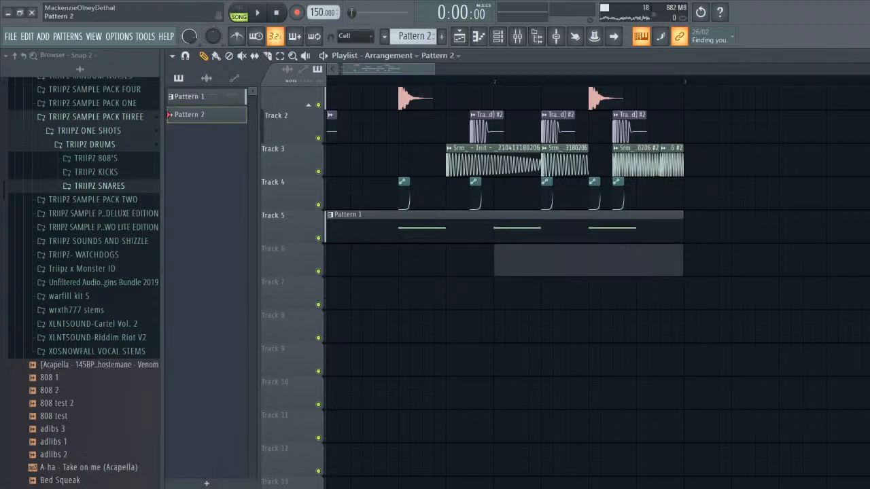
{"action": "left_click", "coordinate": [451, 260]}
- Route the new Serum channel to mixer track 6 and draw a one-beat D4 note at the start of Pattern 2
{"action": "key", "text": "space"}
{"action": "key", "text": "space"}
{"action": "key", "text": "F6"}
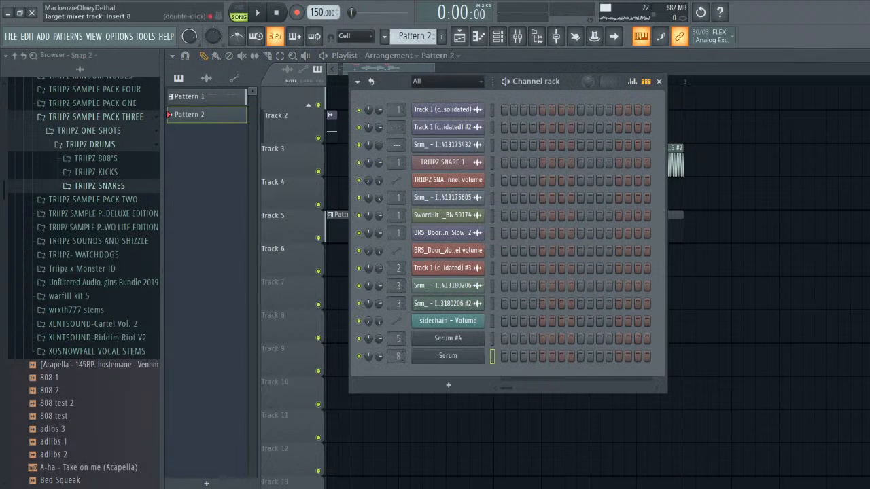
{"action": "right_click", "coordinate": [481, 355]}
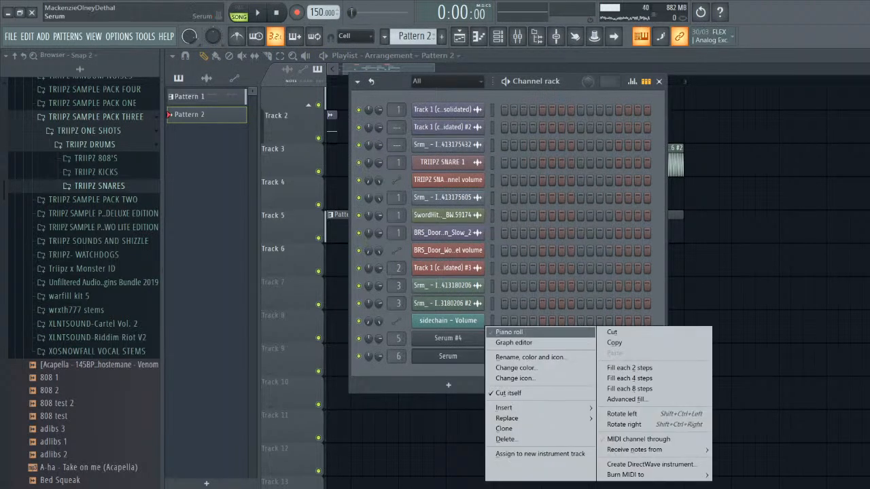
{"action": "left_click", "coordinate": [509, 332]}
{"action": "left_click", "coordinate": [224, 230]}
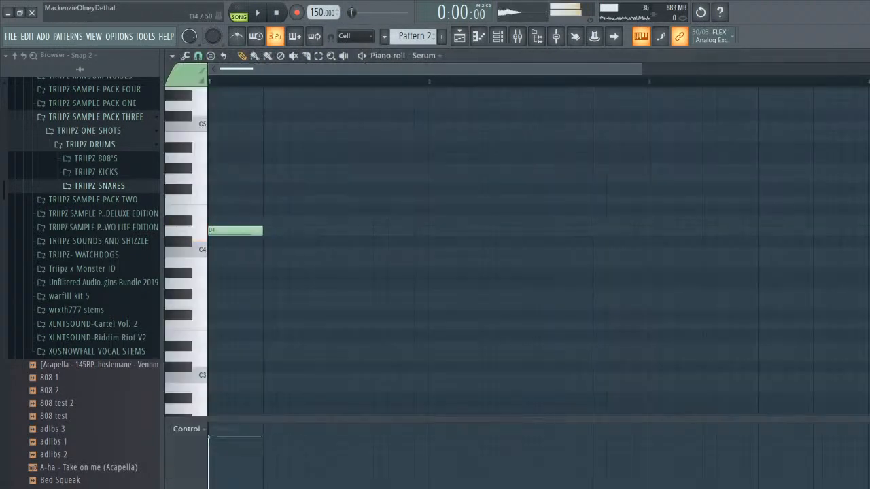
{"action": "left_click", "coordinate": [864, 56]}
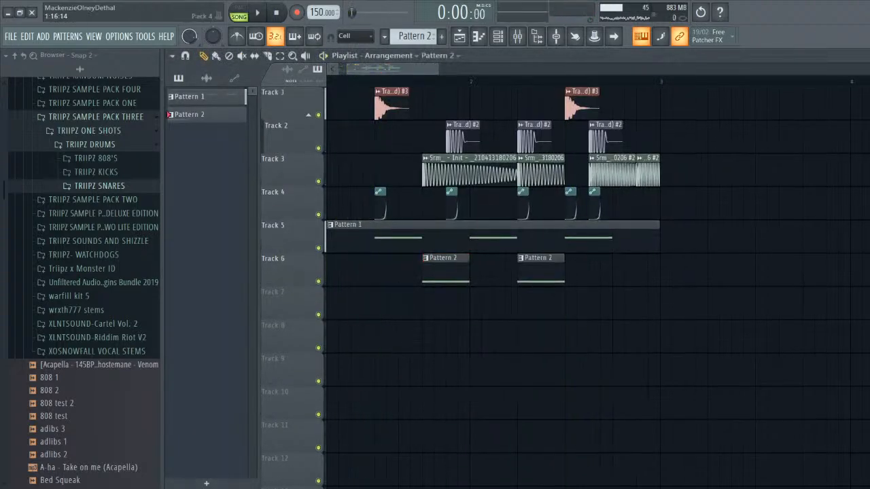
- Delete the long first-bar bass clip and second sidechain clip, and line up the following Track 2 hit with the first snare
{"action": "right_click", "coordinate": [451, 173]}
{"action": "key", "text": "space"}
{"action": "left_click_drag", "start_coordinate": [453, 142], "coordinate": [430, 141]}
{"action": "key", "text": "space"}
{"action": "right_click", "coordinate": [449, 204]}
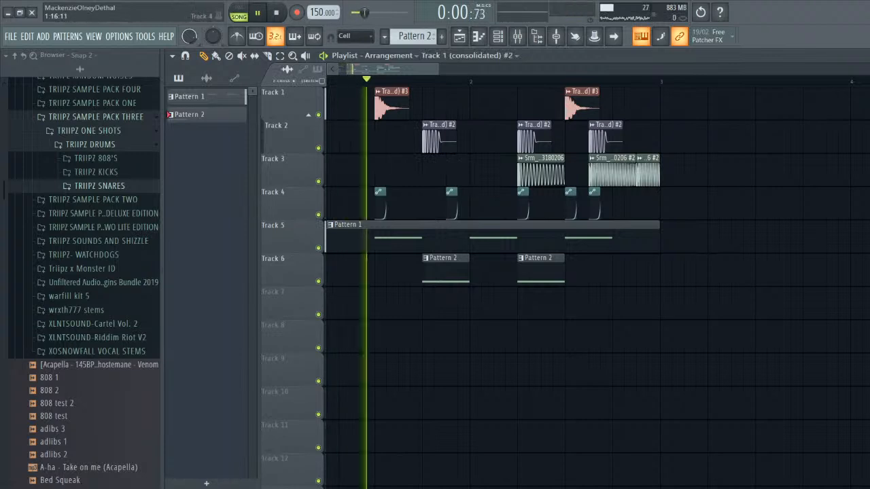
{"action": "key", "text": "space"}
{"action": "key", "text": "ctrl+z"}
{"action": "key", "text": "space"}
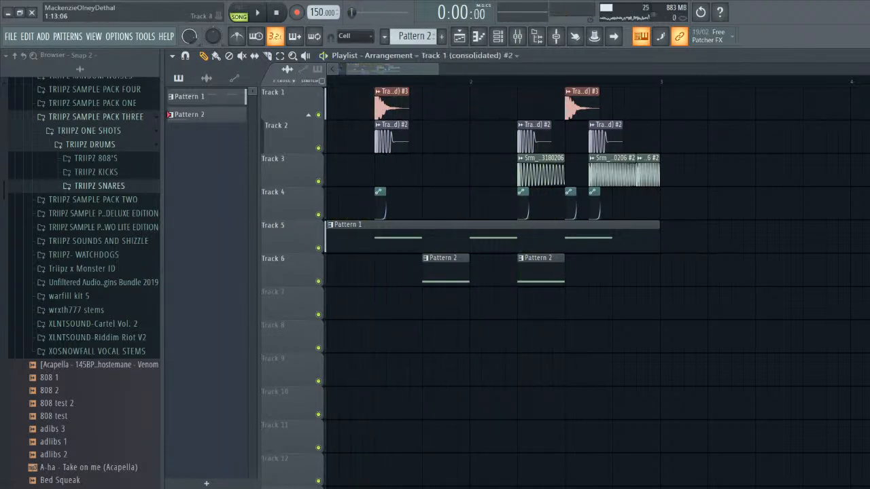
{"action": "key", "text": "space"}
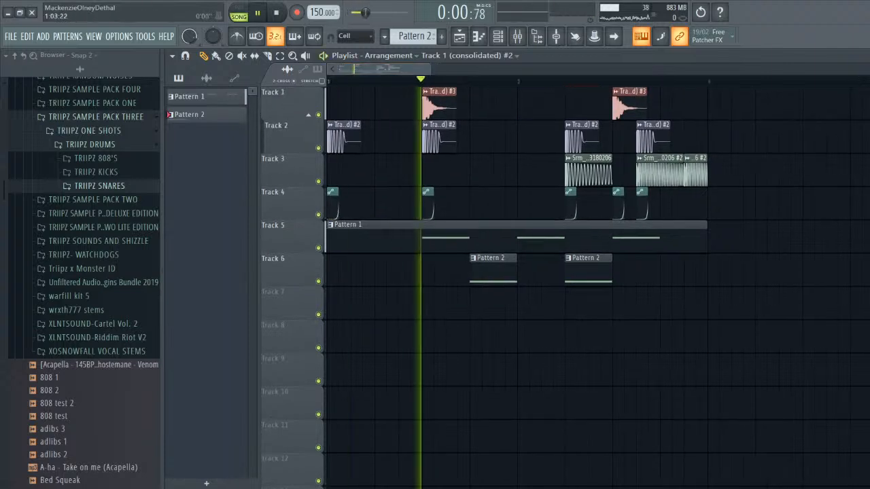
{"action": "key", "text": "space"}
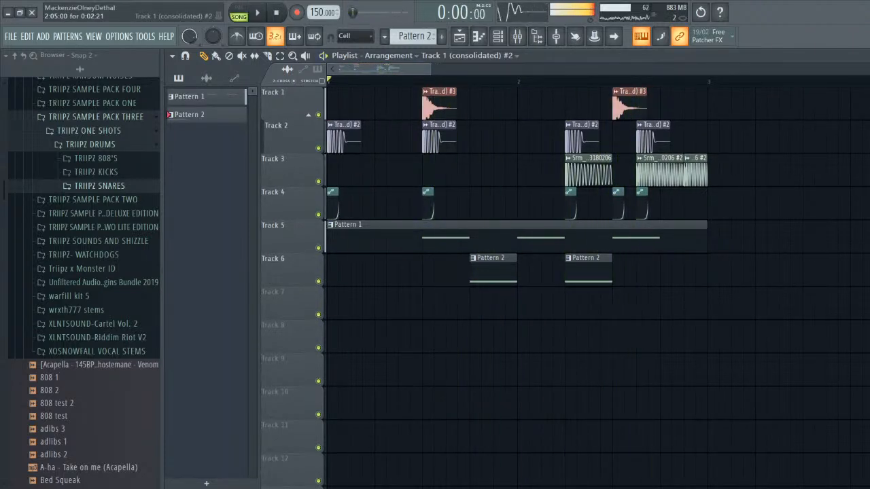
- Move the next Track 2 hit with its bass and sidechain clips to bar 2's start, and copy the bass clip under the first snare
{"action": "left_click", "coordinate": [589, 170], "text": "ctrl"}
{"action": "key", "text": "space"}
{"action": "left_click_drag", "start_coordinate": [589, 170], "coordinate": [531, 140]}
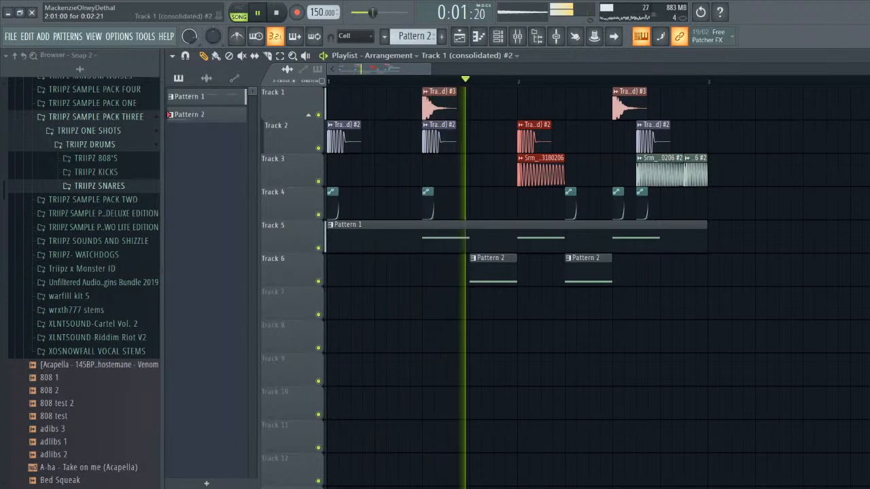
{"action": "key", "text": "space"}
{"action": "left_click", "coordinate": [570, 192]}
{"action": "left_click", "coordinate": [526, 199]}
{"action": "key", "text": "space"}
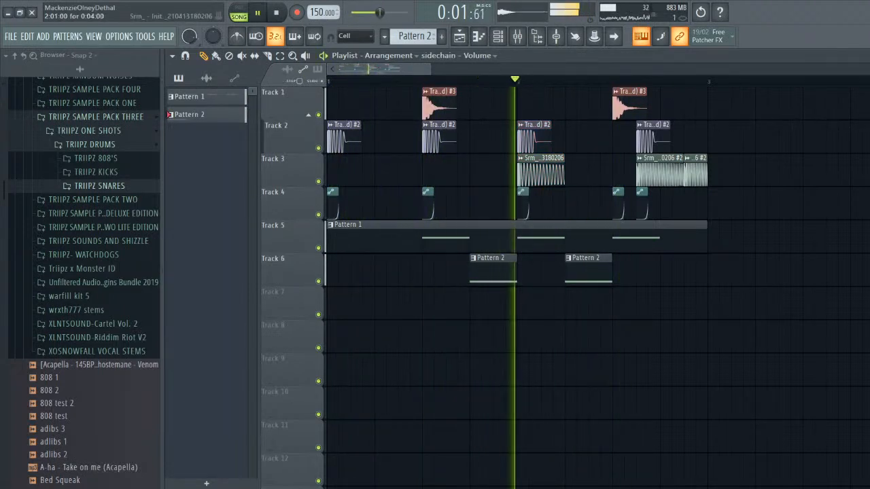
{"action": "left_click", "coordinate": [537, 173]}
{"action": "left_click", "coordinate": [431, 173]}
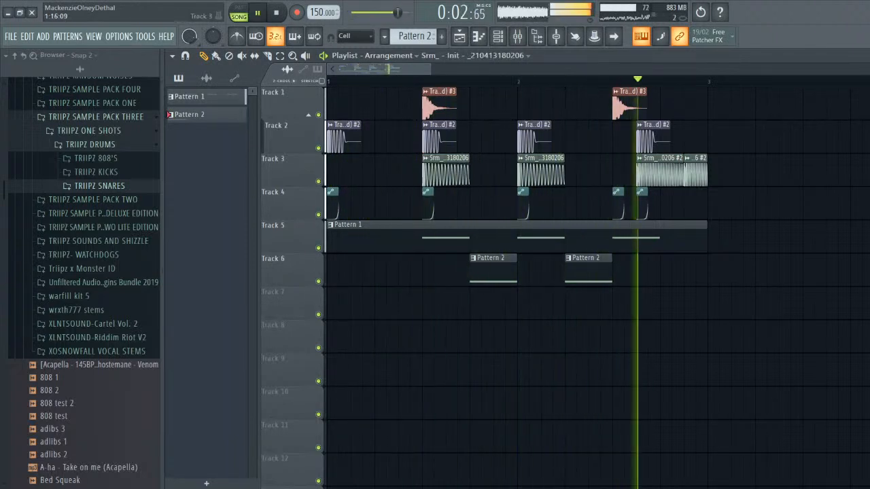
- Delete the two closing bass clips on Track 3 and line up the last Track 2 hit with the second snare
{"action": "key", "text": "space"}
{"action": "right_click", "coordinate": [695, 174]}
{"action": "right_click", "coordinate": [659, 174]}
{"action": "key", "text": "space"}
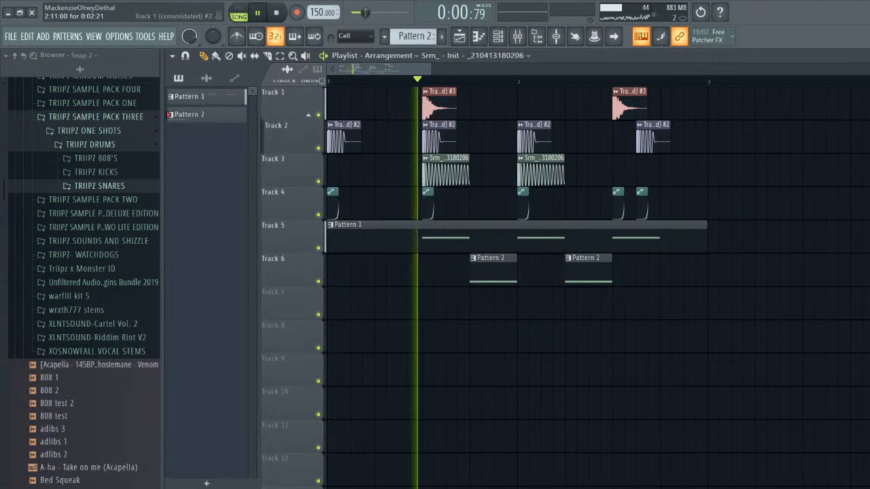
{"action": "key", "text": "space"}
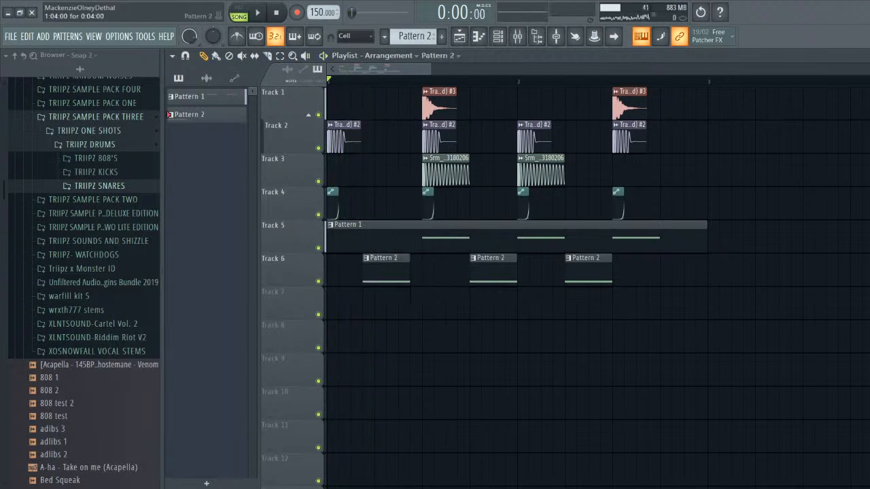
- Place another Pattern 2 clip on beat 2 of bar 1 on Track 6 and make it unique
{"action": "key", "text": "space"}
{"action": "right_click", "coordinate": [682, 336]}
{"action": "key", "text": "space"}
{"action": "left_click", "coordinate": [378, 258]}
{"action": "left_click", "coordinate": [407, 330]}
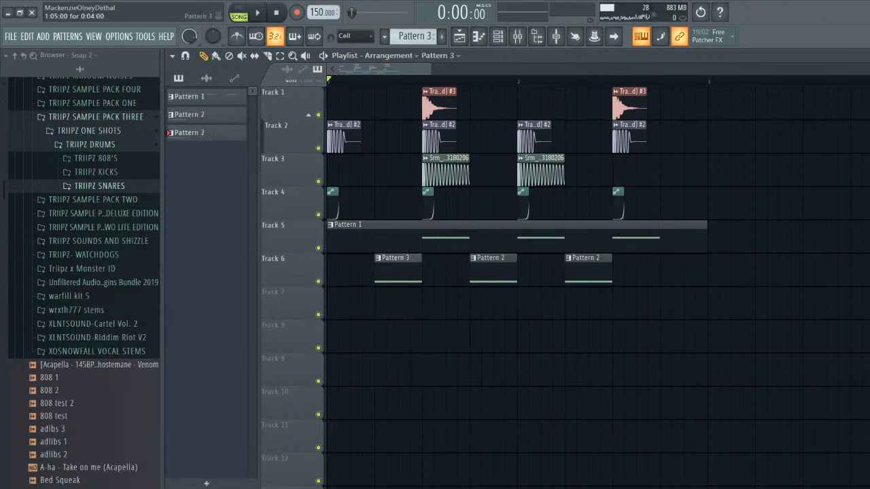
- Raise the note in Pattern 3 from D4 to F4 and play the arrangement to check it
{"action": "double_click", "coordinate": [377, 279]}
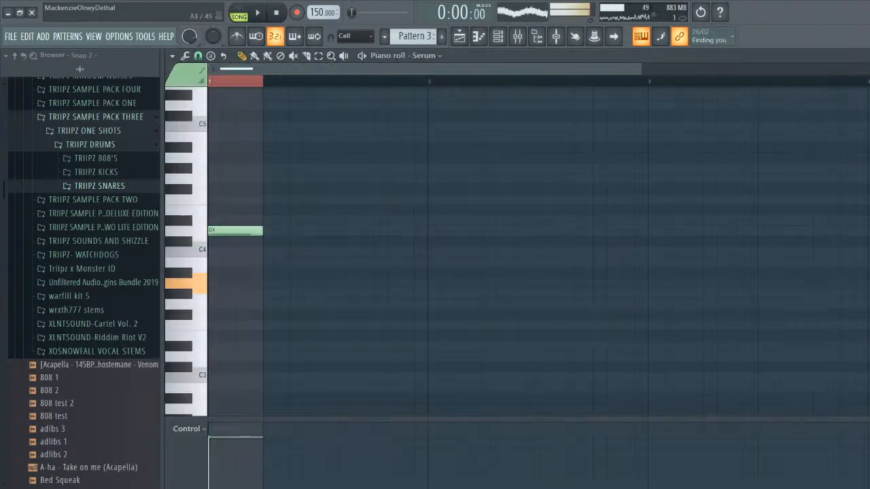
{"action": "left_click_drag", "start_coordinate": [234, 231], "coordinate": [234, 199]}
{"action": "key", "text": "space"}
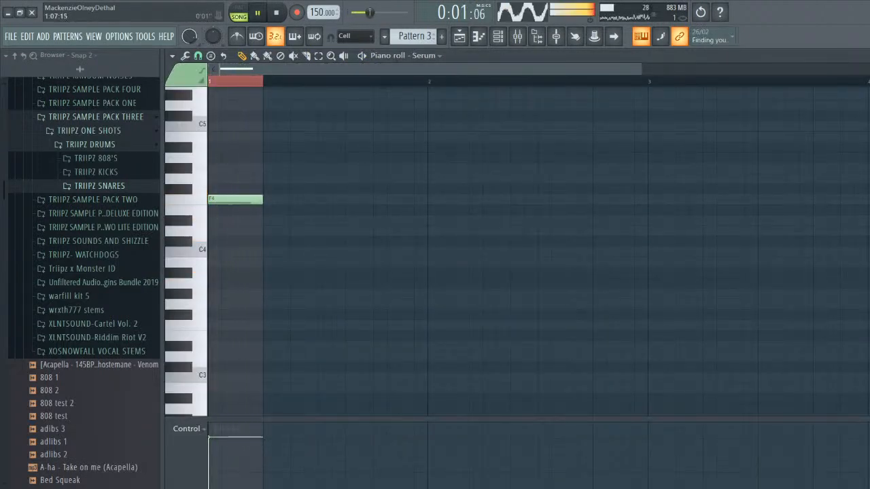
{"action": "left_click", "coordinate": [862, 56]}
{"action": "left_click", "coordinate": [656, 81]}
{"action": "key", "text": "space"}
{"action": "key", "text": "space"}
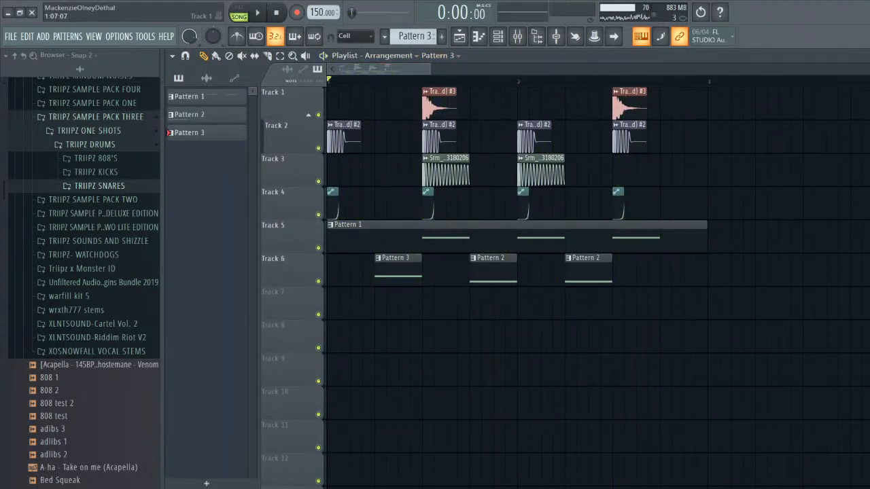
{"action": "key", "text": "space"}
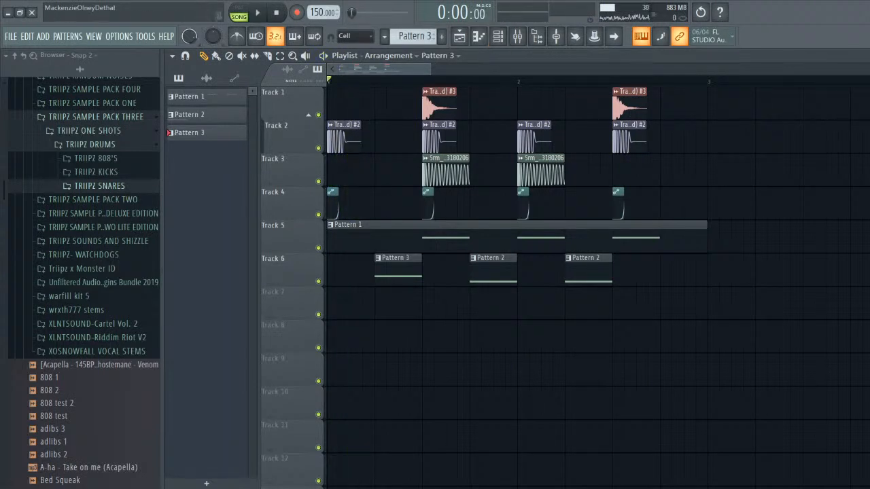
- Audition bass one-shots from the BASS ONE SHOTS folder of TRIIPZ JUST BASSES
{"action": "left_click", "coordinate": [96, 116]}
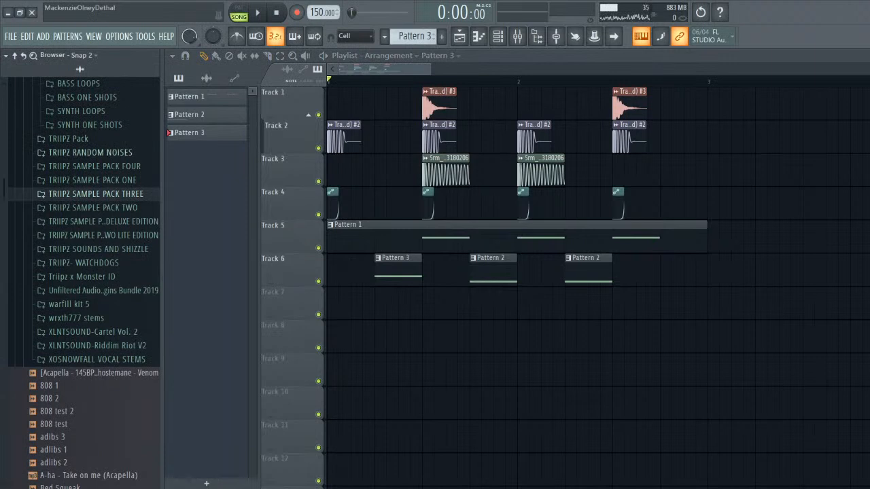
{"action": "scroll", "coordinate": [84, 272], "scroll_direction": "up", "scroll_amount": 2}
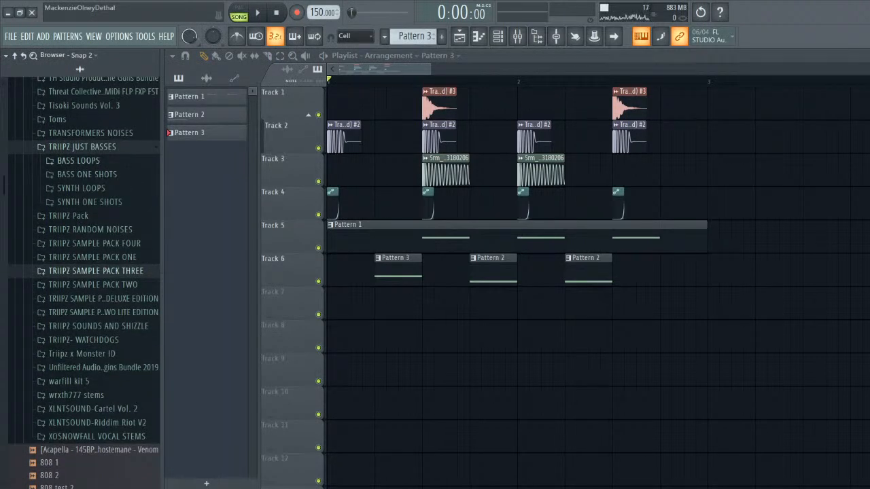
{"action": "left_click", "coordinate": [87, 175]}
{"action": "left_click", "coordinate": [90, 213]}
{"action": "left_click", "coordinate": [90, 239]}
{"action": "left_click", "coordinate": [90, 291]}
{"action": "left_click", "coordinate": [92, 342]}
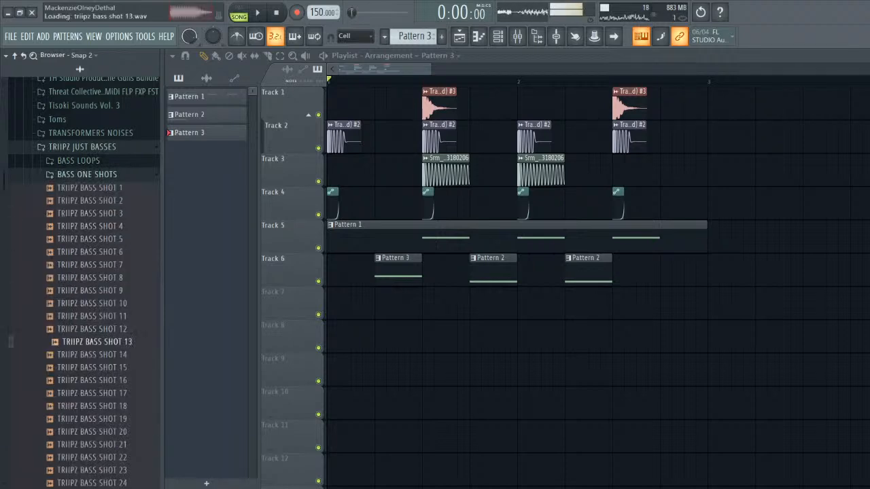
{"action": "scroll", "coordinate": [92, 333], "scroll_direction": "down", "scroll_amount": 4}
{"action": "left_click", "coordinate": [92, 265]}
{"action": "left_click", "coordinate": [92, 316]}
{"action": "scroll", "coordinate": [92, 292], "scroll_direction": "down", "scroll_amount": 2}
{"action": "left_click", "coordinate": [93, 265]}
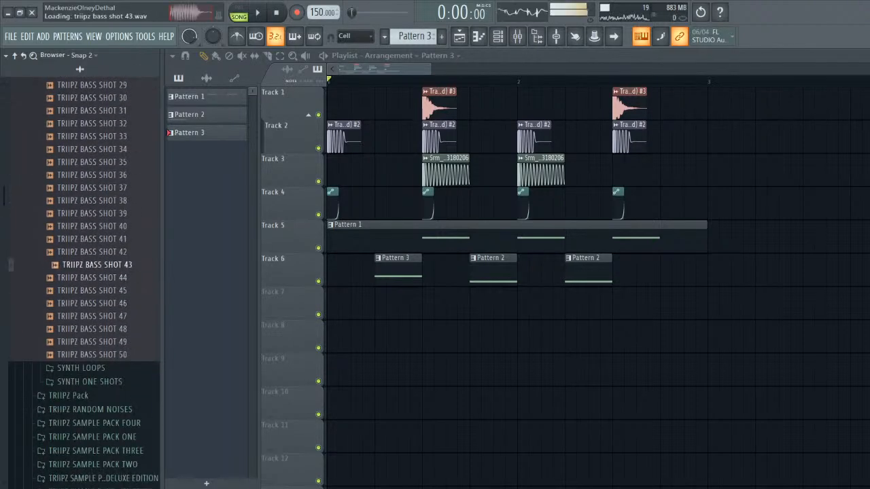
{"action": "left_click", "coordinate": [93, 278]}
{"action": "left_click", "coordinate": [92, 316]}
{"action": "left_click", "coordinate": [92, 341]}
{"action": "left_click", "coordinate": [92, 355]}
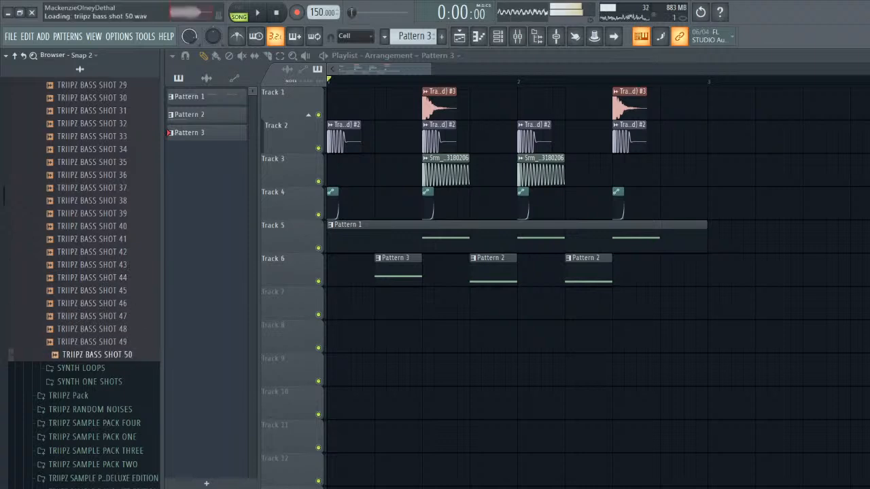
- Audition synth shots from the SYNTH ONE SHOTS folder of TRIIPZ JUST BASSES
{"action": "scroll", "coordinate": [92, 285], "scroll_direction": "up", "scroll_amount": 6}
{"action": "left_click", "coordinate": [86, 175]}
{"action": "left_click", "coordinate": [89, 202]}
{"action": "scroll", "coordinate": [92, 224], "scroll_direction": "down", "scroll_amount": 2}
{"action": "left_click", "coordinate": [92, 229]}
{"action": "left_click", "coordinate": [93, 254]}
{"action": "scroll", "coordinate": [93, 251], "scroll_direction": "down", "scroll_amount": 1}
{"action": "left_click", "coordinate": [93, 241]}
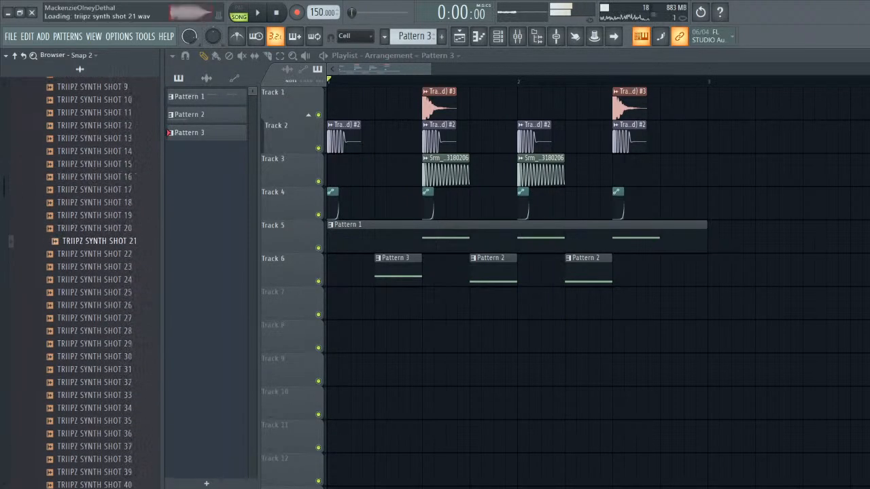
{"action": "left_click", "coordinate": [93, 292]}
{"action": "scroll", "coordinate": [92, 331], "scroll_direction": "down", "scroll_amount": 6}
{"action": "left_click", "coordinate": [93, 215]}
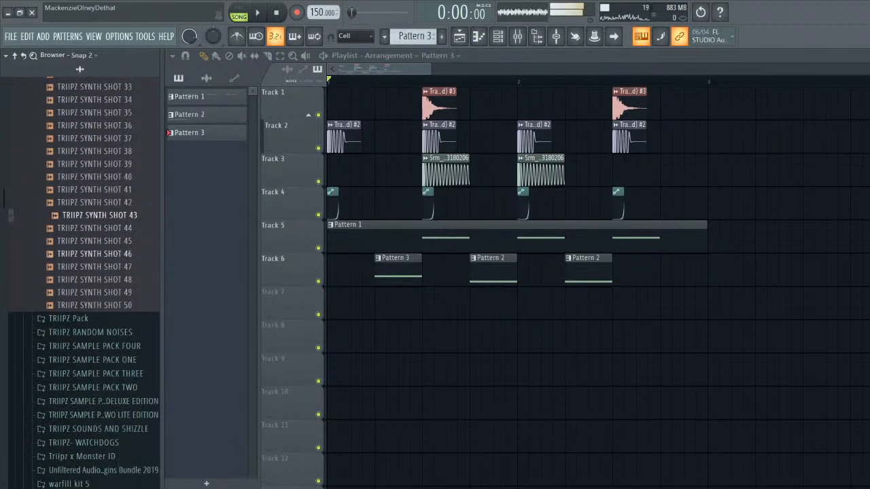
{"action": "left_click", "coordinate": [94, 267]}
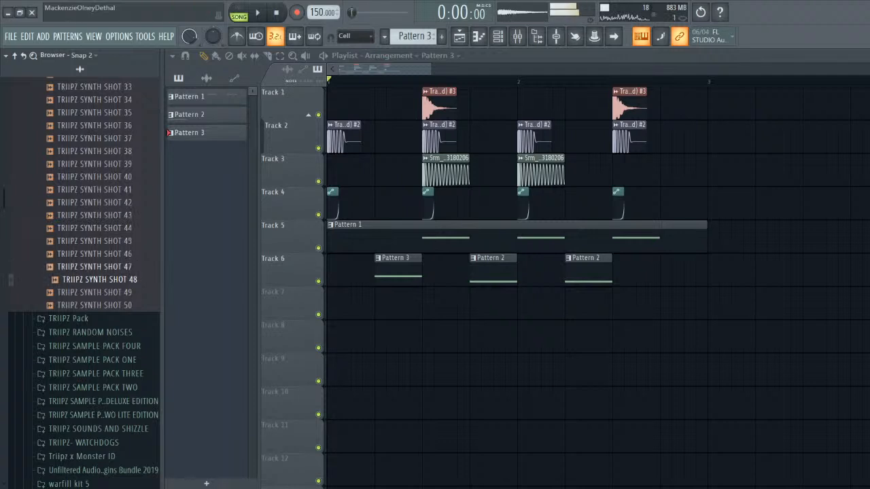
{"action": "left_click", "coordinate": [93, 228]}
{"action": "key", "text": "Up"}
{"action": "key", "text": "Up"}
{"action": "key", "text": "Up"}
{"action": "key", "text": "Up"}
{"action": "key", "text": "Up"}
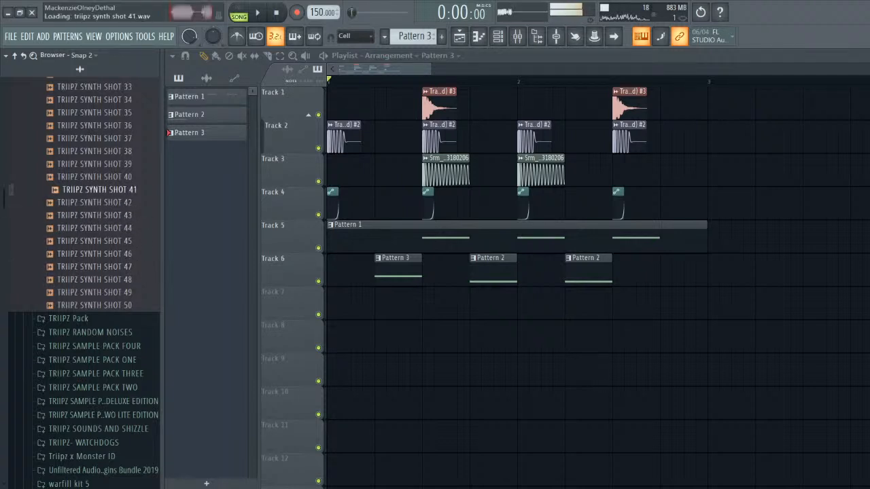
{"action": "key", "text": "Up"}
{"action": "key", "text": "Down"}
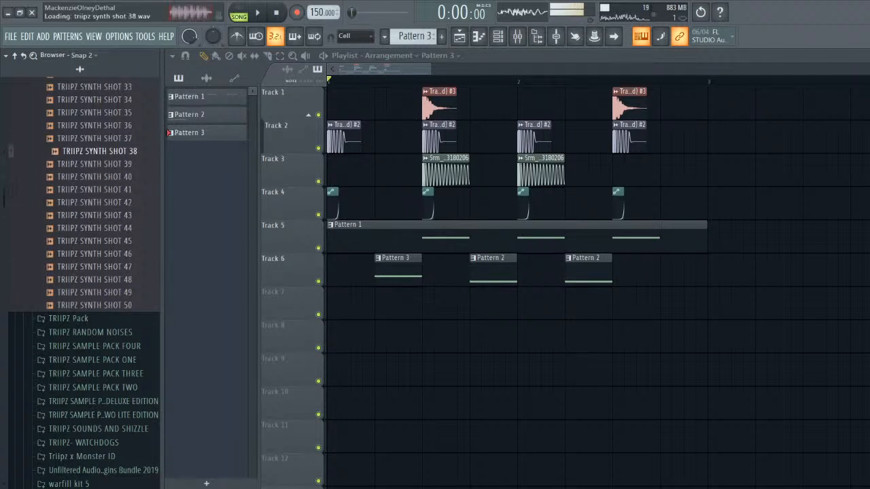
- Place TRIIPZ SYNTH SHOT 38 at the start of Track 7 and open its channel settings during playback
{"action": "left_click_drag", "start_coordinate": [99, 150], "coordinate": [347, 304]}
{"action": "key", "text": "space"}
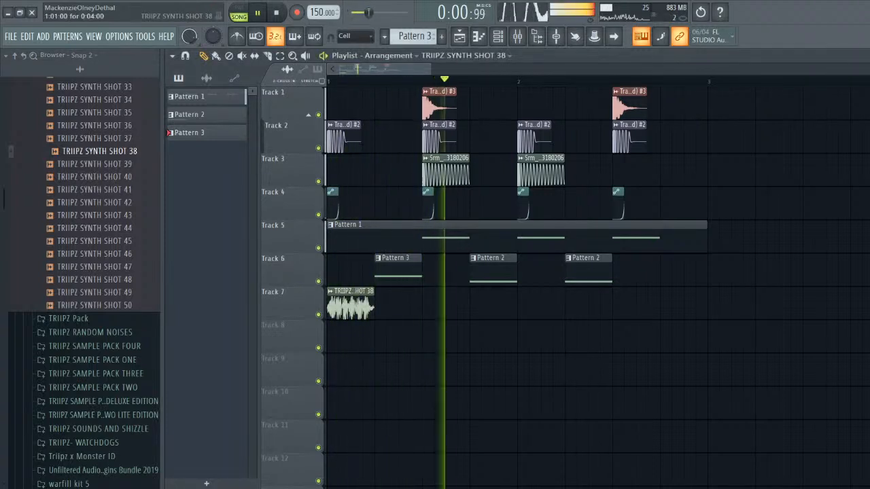
{"action": "double_click", "coordinate": [347, 304]}
{"action": "left_click", "coordinate": [497, 100]}
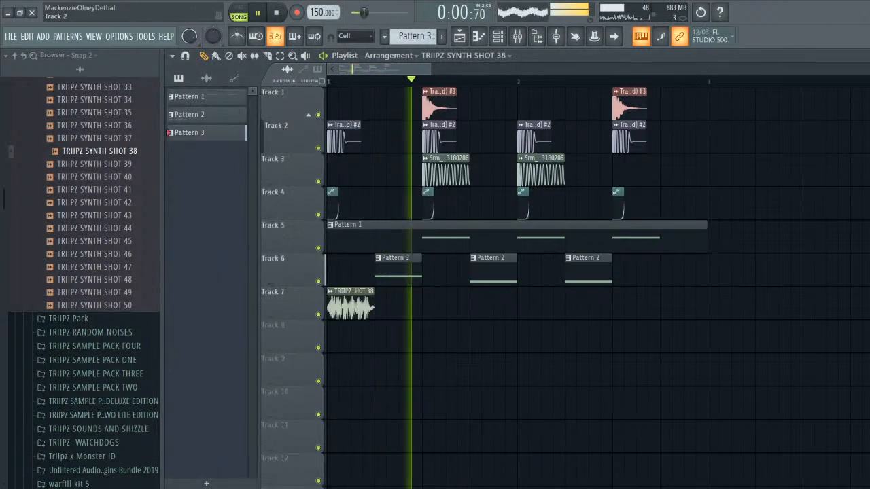
- Play the arrangement around the first bar, soloing Tracks 5 and 6 in turn to check the basses
{"action": "key", "text": "space"}
{"action": "left_click", "coordinate": [422, 80]}
{"action": "key", "text": "space"}
{"action": "key", "text": "space"}
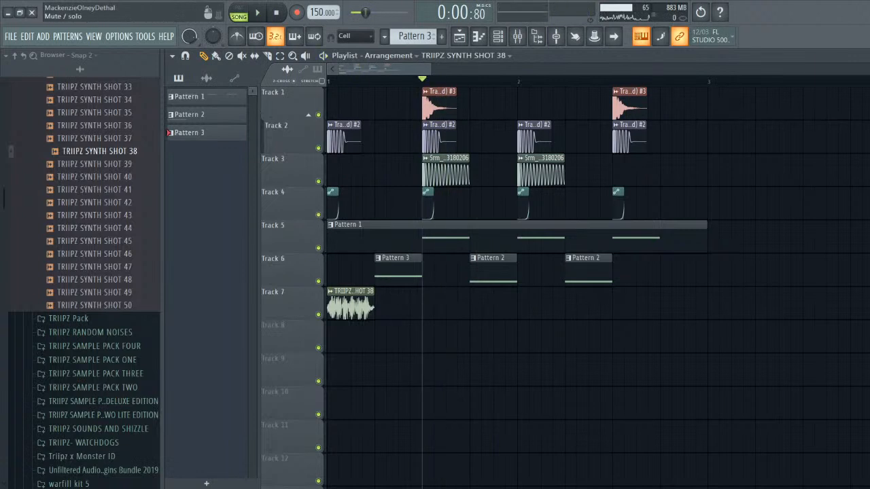
{"action": "right_click", "coordinate": [318, 248]}
{"action": "key", "text": "space"}
{"action": "key", "text": "space"}
{"action": "left_click", "coordinate": [363, 80]}
{"action": "key", "text": "space"}
{"action": "key", "text": "space"}
{"action": "right_click", "coordinate": [318, 281]}
{"action": "key", "text": "space"}
{"action": "key", "text": "space"}
{"action": "right_click", "coordinate": [318, 282]}
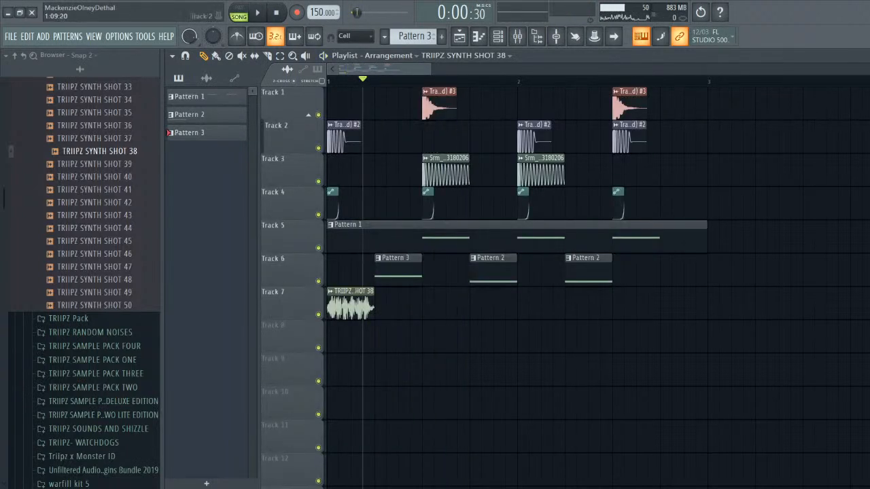
- Delete the Track 2 clips beneath the Track 1 hits and both Srm clips on Track 3, playing the arrangement to check
{"action": "right_click", "coordinate": [627, 138]}
{"action": "key", "text": "space"}
{"action": "left_click", "coordinate": [330, 80]}
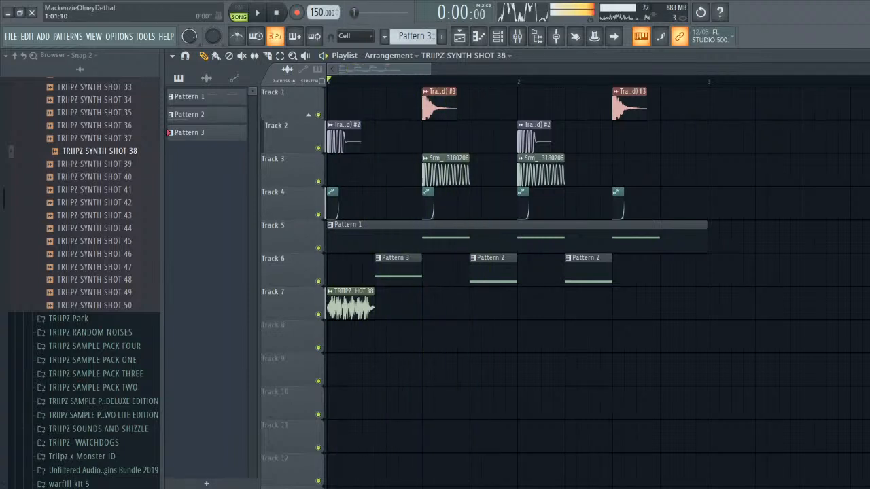
{"action": "right_click", "coordinate": [451, 171]}
{"action": "right_click", "coordinate": [541, 171]}
{"action": "key", "text": "space"}
{"action": "mouse_move", "coordinate": [533, 138]}
{"action": "left_mouse_down"}
{"action": "mouse_move", "coordinate": [472, 138]}
{"action": "mouse_move", "coordinate": [533, 138]}
{"action": "left_mouse_up"}
{"action": "key", "text": "space"}
{"action": "key", "text": "space"}
{"action": "key", "text": "space"}
{"action": "key", "text": "space"}
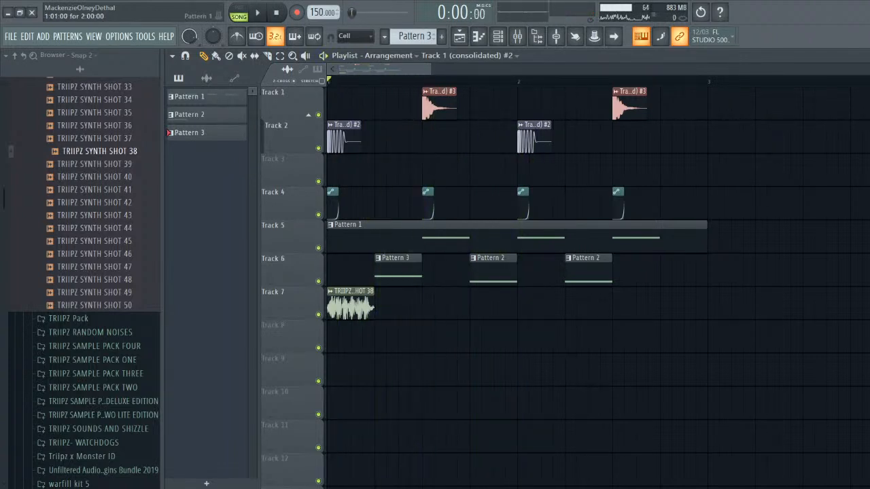
- Split Pattern 1 on Track 5 so it restarts at 1:15:00 for 0:04:00, and trim the first Pattern 2 clip to end there
{"action": "key", "text": "space"}
{"action": "left_click_drag", "start_coordinate": [704, 238], "coordinate": [514, 238]}
{"action": "key", "text": "space"}
{"action": "left_click", "coordinate": [505, 267]}
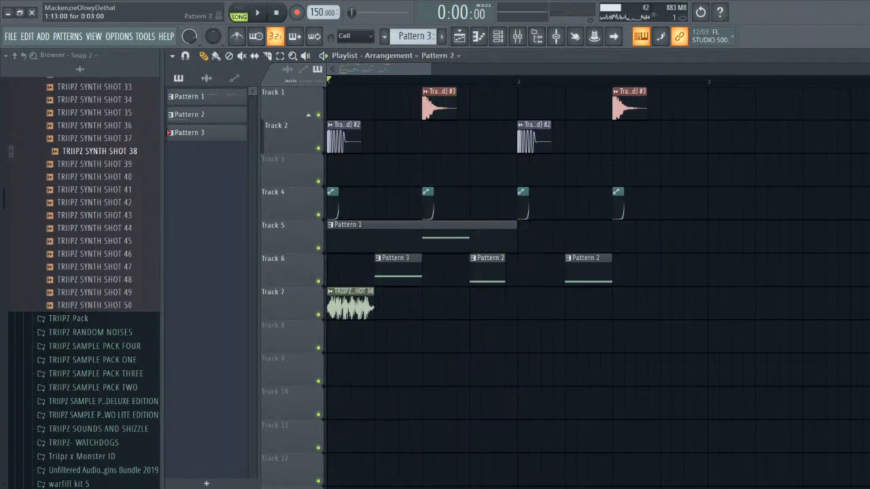
{"action": "left_click", "coordinate": [500, 238]}
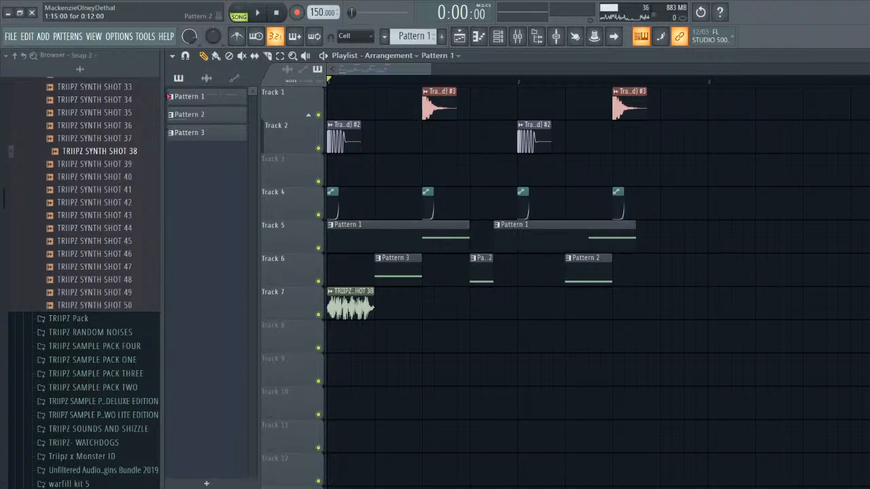
{"action": "key", "text": "space"}
{"action": "left_click_drag", "start_coordinate": [496, 238], "coordinate": [514, 238]}
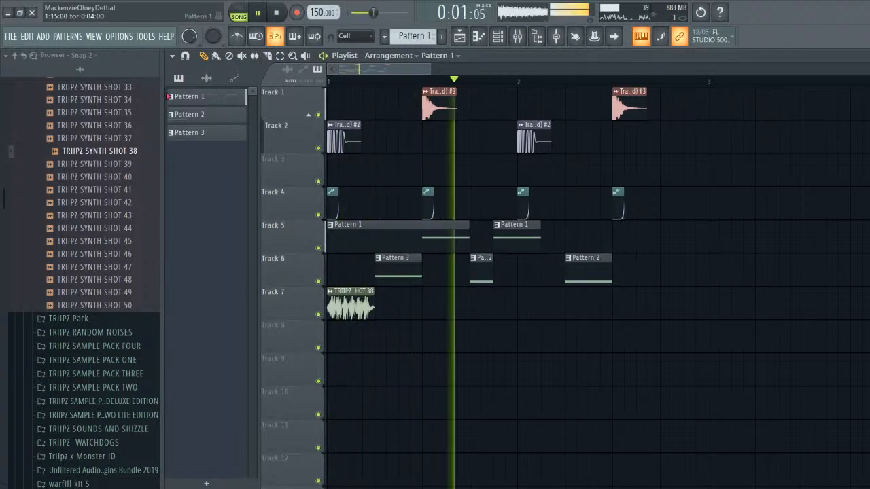
- Move the Track 2 hit and Track 4 automation clip from bar 2 back to 1:15:00 and play the result
{"action": "left_click_drag", "start_coordinate": [557, 101], "coordinate": [521, 204]}
{"action": "left_click_drag", "start_coordinate": [531, 139], "coordinate": [508, 139]}
{"action": "key", "text": "space"}
{"action": "key", "text": "space"}
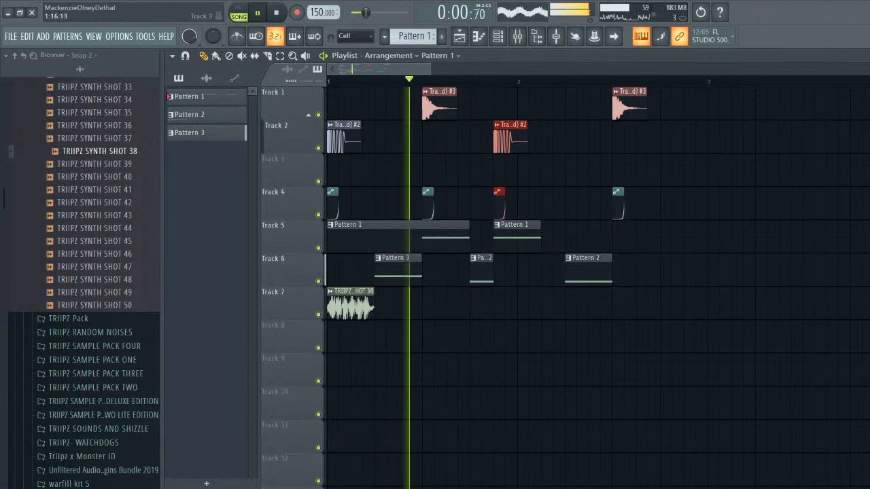
{"action": "key", "text": "space"}
{"action": "key", "text": "space"}
- Place the last Pattern 2 clip on Track 6 at 2:03:00 for 0:06:00 and make it unique
{"action": "left_click_drag", "start_coordinate": [588, 269], "coordinate": [564, 269]}
{"action": "key", "text": "space"}
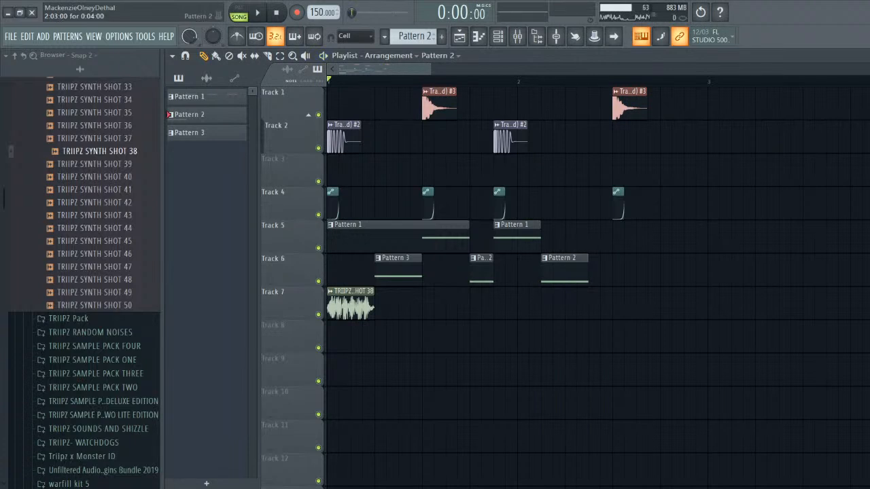
{"action": "right_click", "coordinate": [544, 262]}
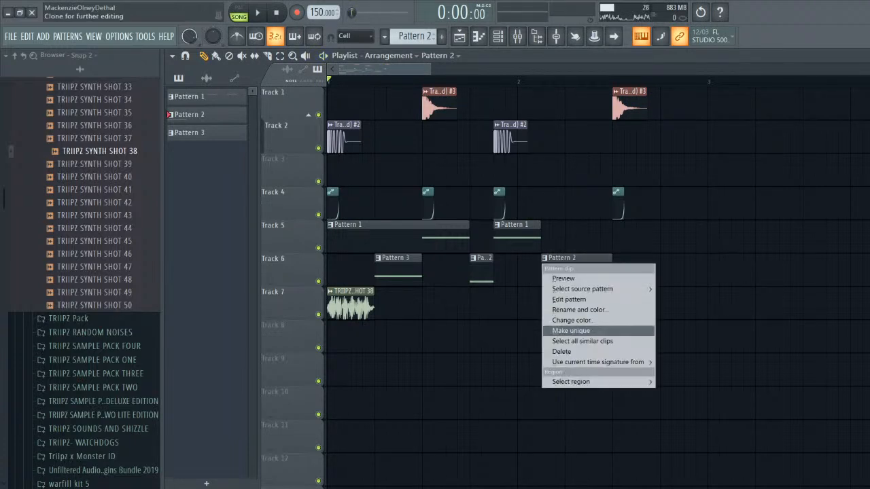
{"action": "left_click", "coordinate": [585, 330]}
- Audition the Serum channel used by the unique pattern and clone it
{"action": "left_click", "coordinate": [497, 36]}
{"action": "left_click", "coordinate": [449, 127]}
{"action": "key", "text": "d"}
{"action": "left_click", "coordinate": [662, 57]}
{"action": "right_click", "coordinate": [475, 124]}
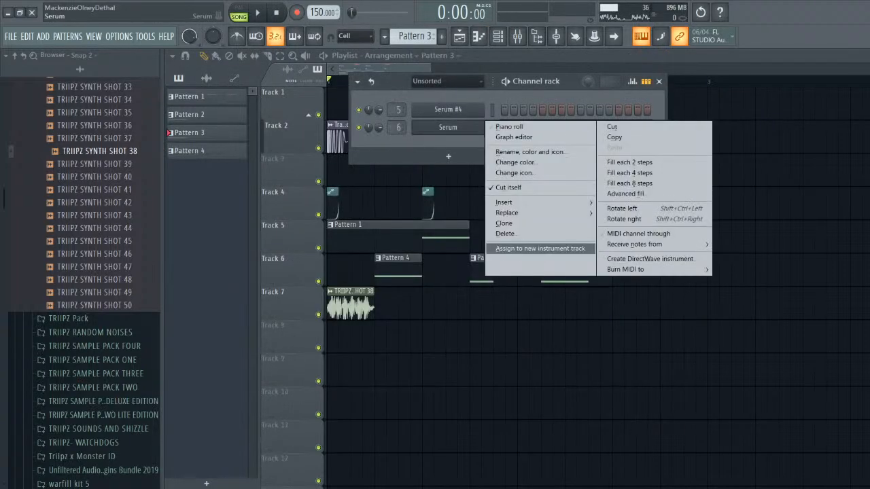
{"action": "left_click", "coordinate": [509, 224]}
- Raise the Ring Mod filter cutoff in the cloned Serum while auditioning D4
{"action": "key", "text": "x"}
{"action": "key", "text": "x"}
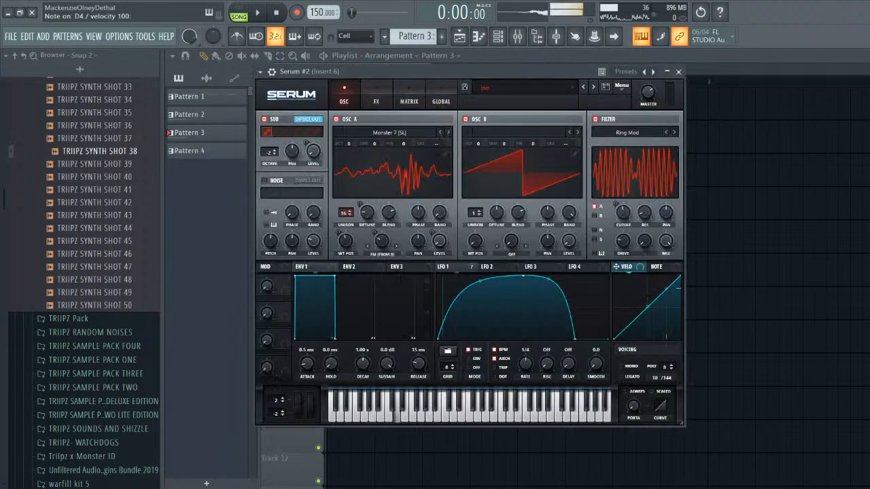
{"action": "left_click_drag", "start_coordinate": [623, 213], "coordinate": [623, 209]}
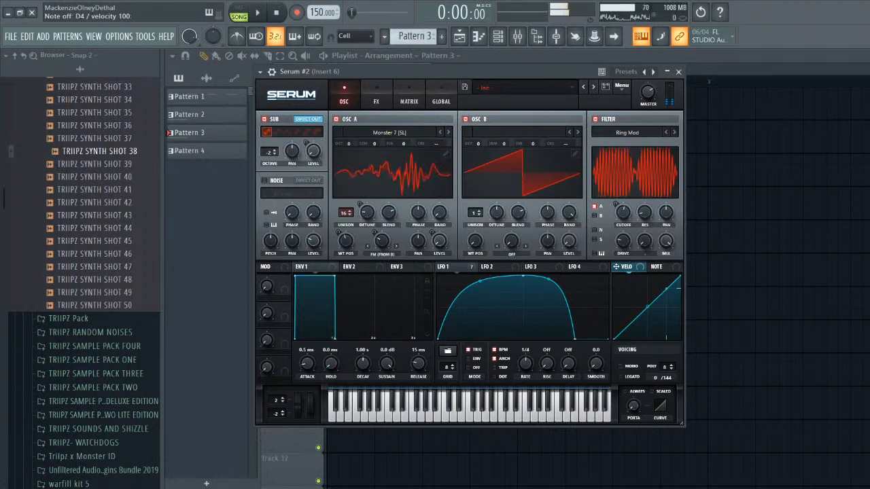
{"action": "left_click", "coordinate": [678, 72]}
{"action": "left_click", "coordinate": [448, 145]}
{"action": "left_click_drag", "start_coordinate": [623, 212], "coordinate": [623, 206]}
{"action": "key", "text": "x"}
- Examine the cloned Serum's effects while playing D4, and compare its sound with the original Serum
{"action": "left_click", "coordinate": [377, 95]}
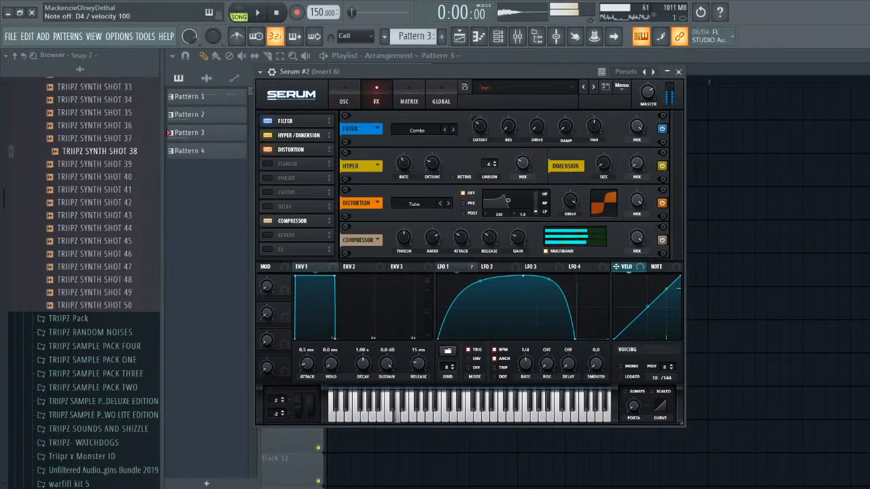
{"action": "mouse_move", "coordinate": [480, 119]}
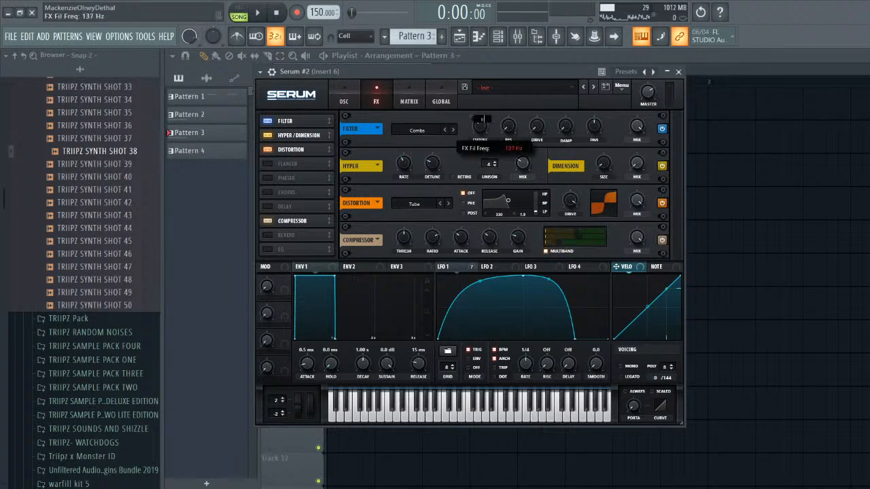
{"action": "key", "text": "x"}
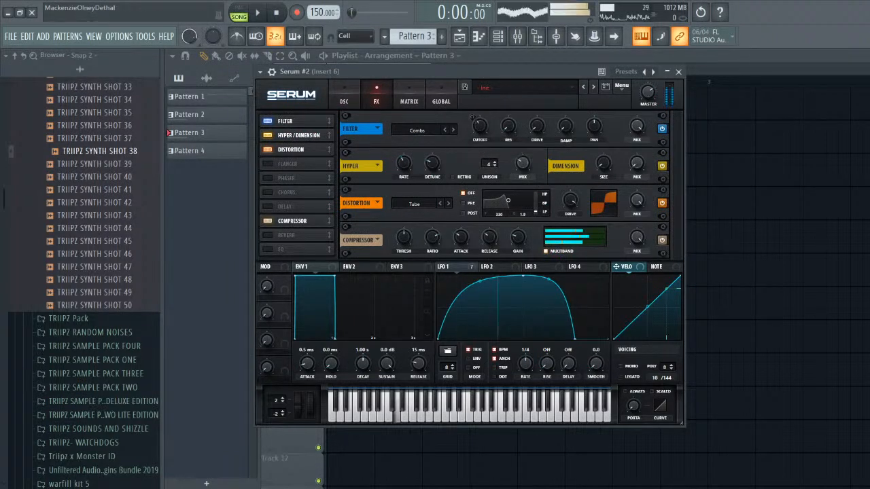
{"action": "key", "text": "x"}
{"action": "key", "text": "x"}
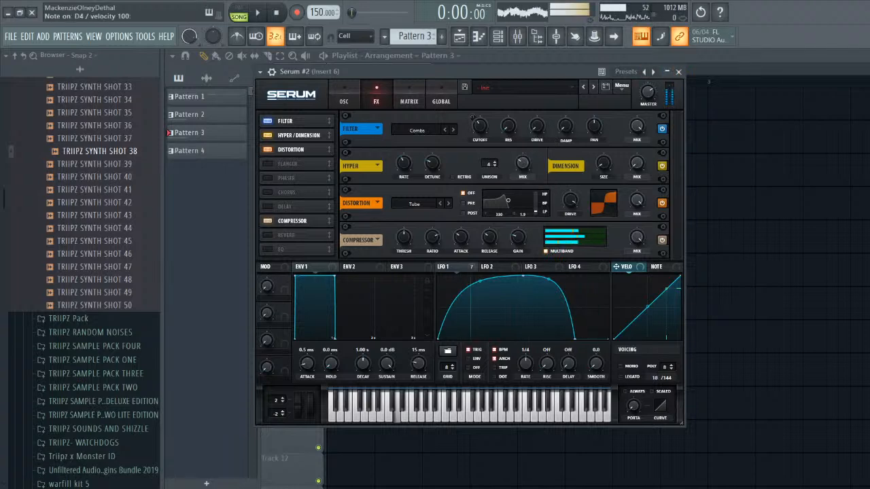
{"action": "left_click", "coordinate": [344, 95]}
{"action": "left_click", "coordinate": [677, 71]}
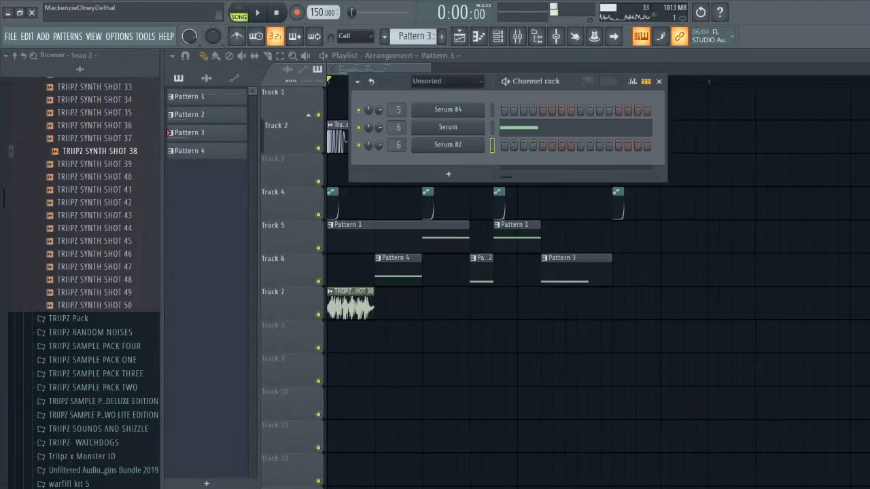
{"action": "left_click", "coordinate": [448, 127]}
{"action": "key", "text": "d"}
{"action": "key", "text": "d"}
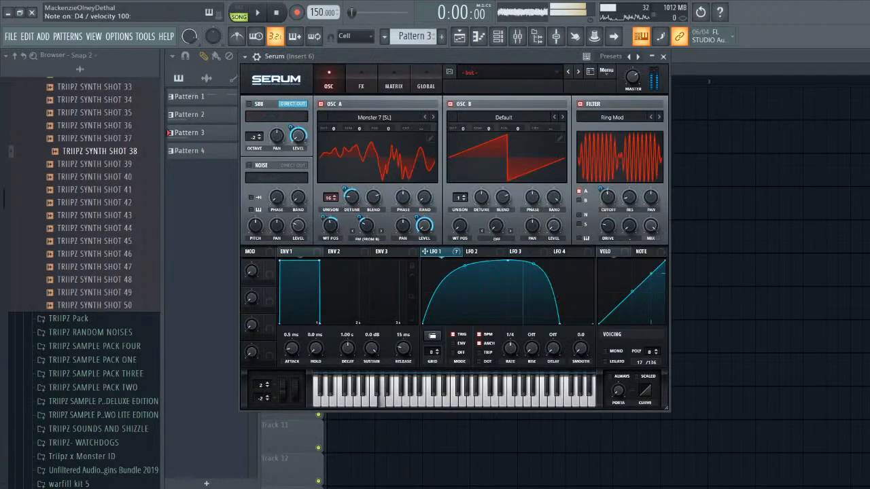
{"action": "left_click", "coordinate": [663, 57]}
- Place a six-step D4 note for the cloned Serum at the start of Pattern 3
{"action": "key", "text": "space"}
{"action": "key", "text": "F6"}
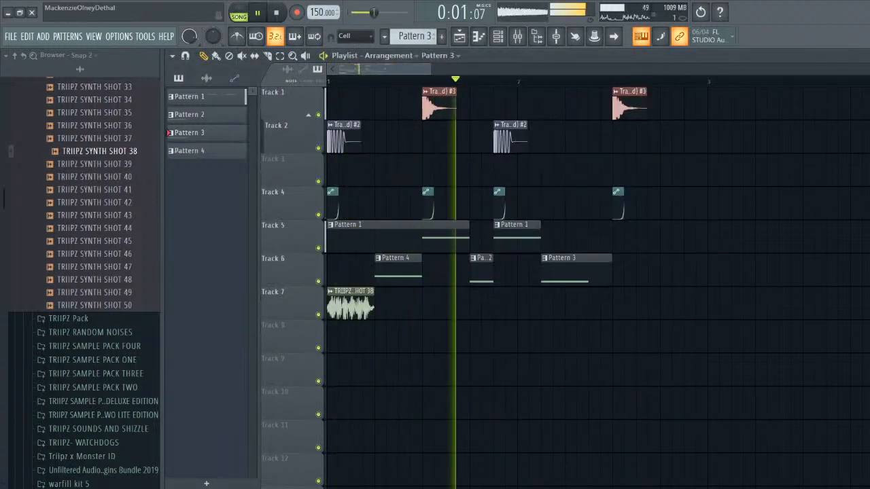
{"action": "key", "text": "space"}
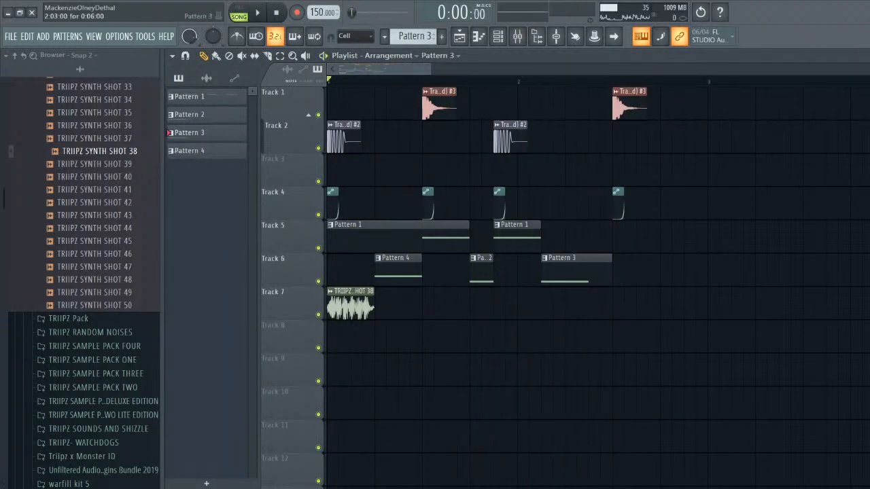
{"action": "right_click", "coordinate": [544, 263]}
{"action": "double_click", "coordinate": [583, 259]}
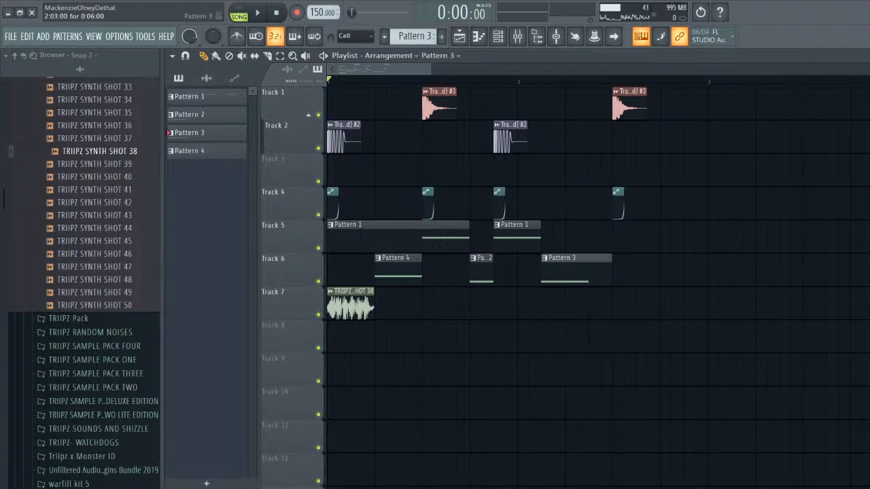
{"action": "left_click", "coordinate": [424, 55]}
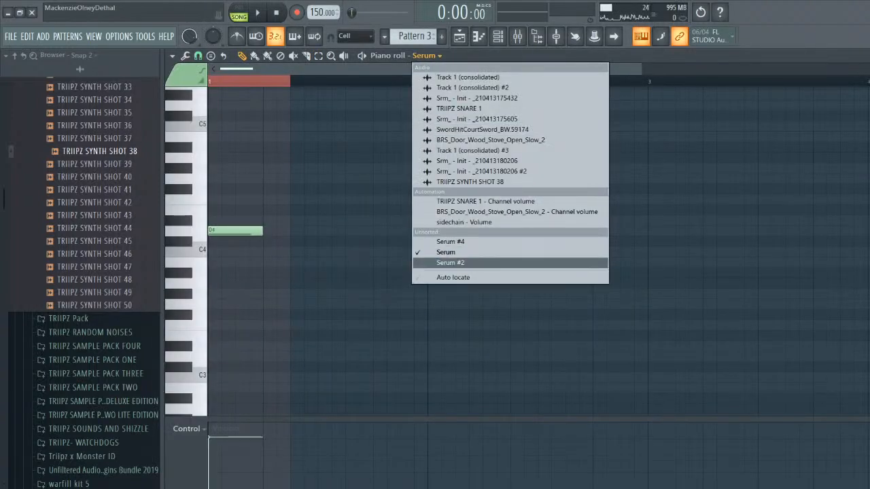
{"action": "left_click", "coordinate": [441, 261]}
{"action": "left_click", "coordinate": [224, 230]}
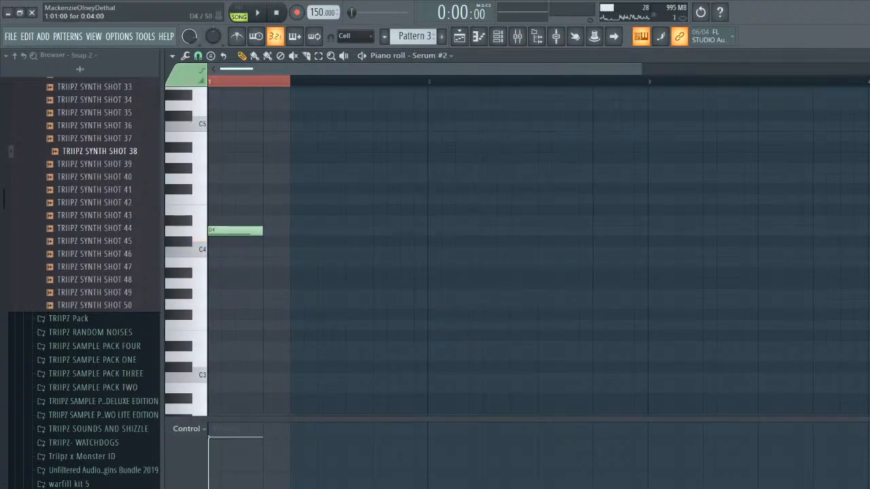
- Reshape LFO 1 in Serum #2 into a shorter first hump followed by a sharp second peak with a curved decay, auditioning D4
{"action": "left_click", "coordinate": [517, 36]}
{"action": "left_click", "coordinate": [497, 36]}
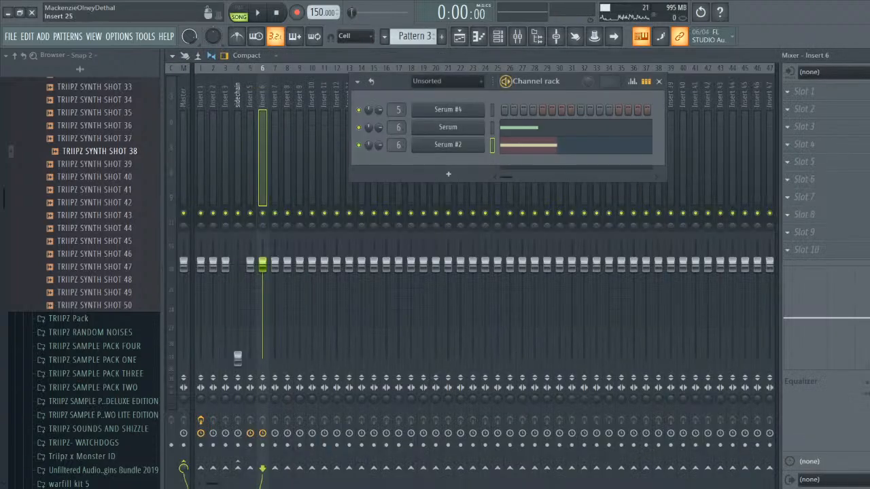
{"action": "left_click", "coordinate": [448, 145]}
{"action": "key", "text": "x"}
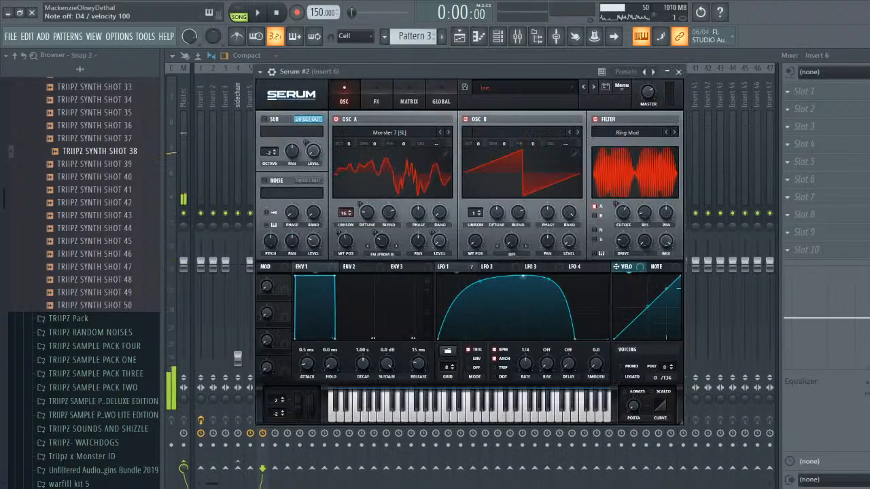
{"action": "key", "text": "x"}
{"action": "key", "text": "x"}
{"action": "double_click", "coordinate": [543, 287]}
{"action": "double_click", "coordinate": [579, 339]}
{"action": "key", "text": "x"}
{"action": "left_click_drag", "start_coordinate": [580, 338], "coordinate": [608, 339]}
{"action": "left_click_drag", "start_coordinate": [543, 286], "coordinate": [541, 337]}
{"action": "left_click_drag", "start_coordinate": [584, 315], "coordinate": [584, 329]}
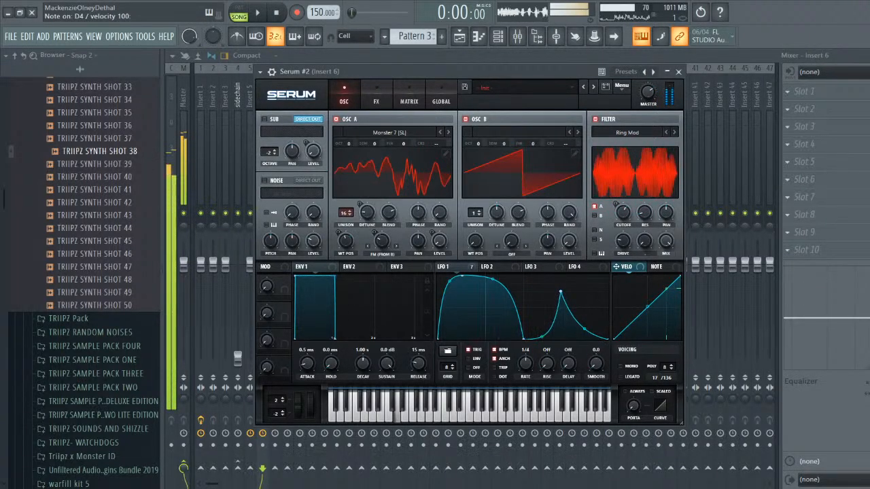
{"action": "left_click_drag", "start_coordinate": [560, 291], "coordinate": [535, 294]}
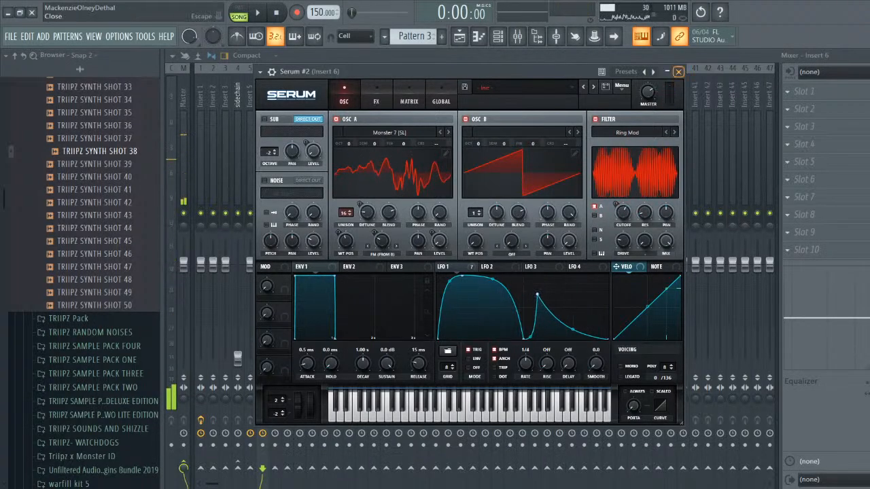
{"action": "left_click", "coordinate": [678, 72]}
- Remove the original Serum's D4 note from Pattern 3 while playing the arrangement, and return to the playlist
{"action": "key", "text": "space"}
{"action": "left_click", "coordinate": [543, 145]}
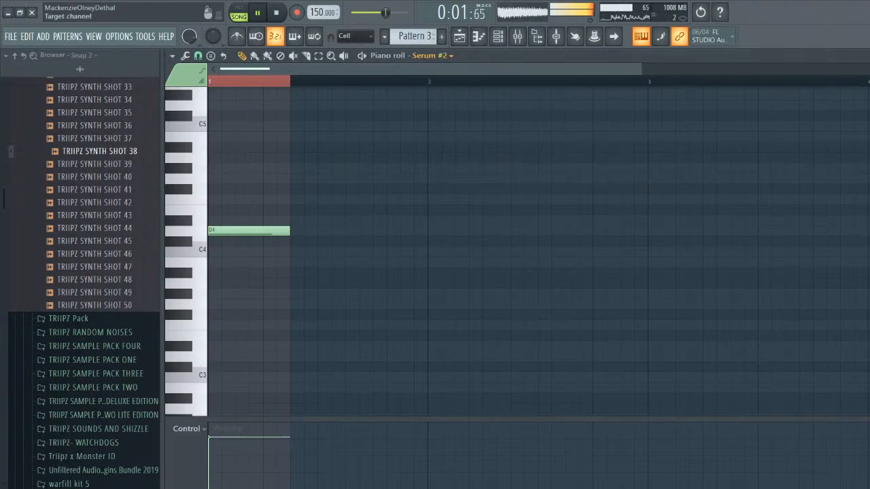
{"action": "left_click", "coordinate": [430, 55]}
{"action": "left_click", "coordinate": [446, 252]}
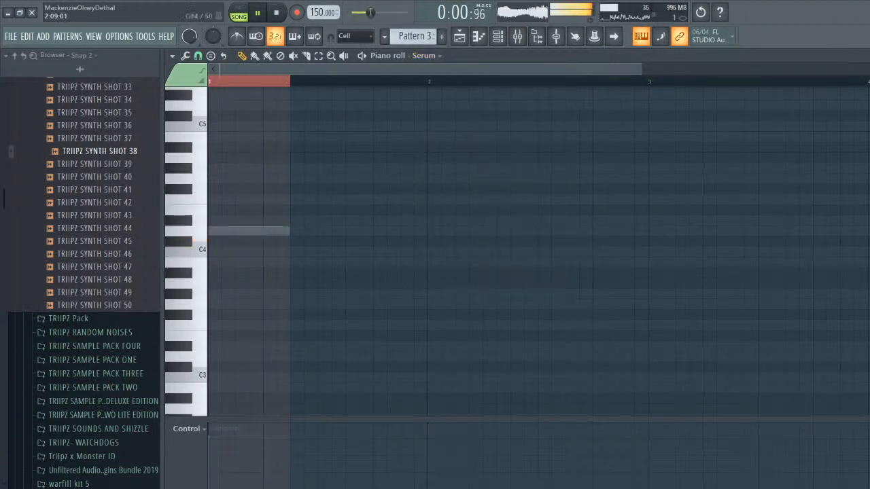
{"action": "key", "text": "Escape"}
{"action": "key", "text": "Escape"}
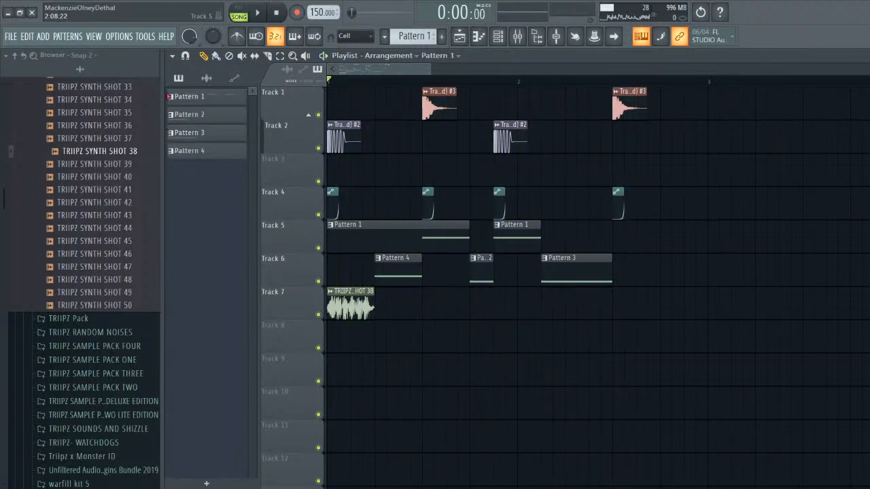
- Place a unique copy of Pattern 1 on Track 5 beneath the last Track 1 hit and lower its note to E3
{"action": "left_click", "coordinate": [615, 225]}
{"action": "left_click", "coordinate": [637, 297]}
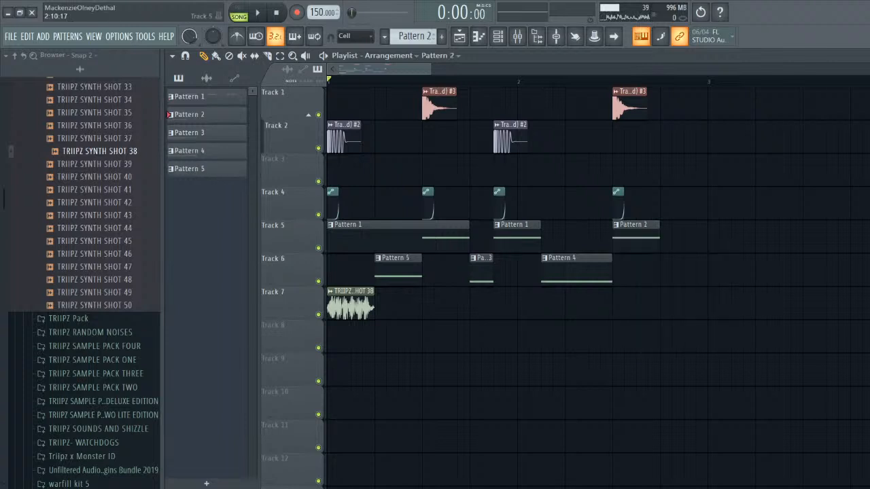
{"action": "key", "text": "F7"}
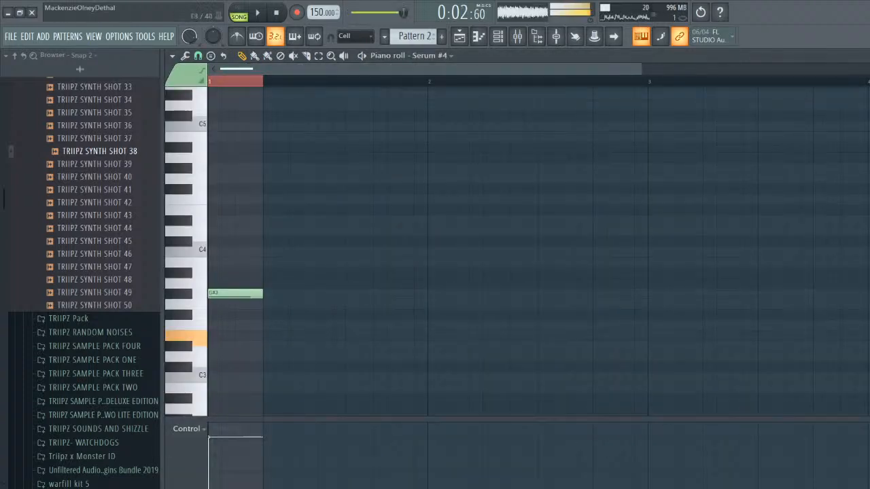
{"action": "left_click_drag", "start_coordinate": [235, 293], "coordinate": [235, 335]}
{"action": "key", "text": "space"}
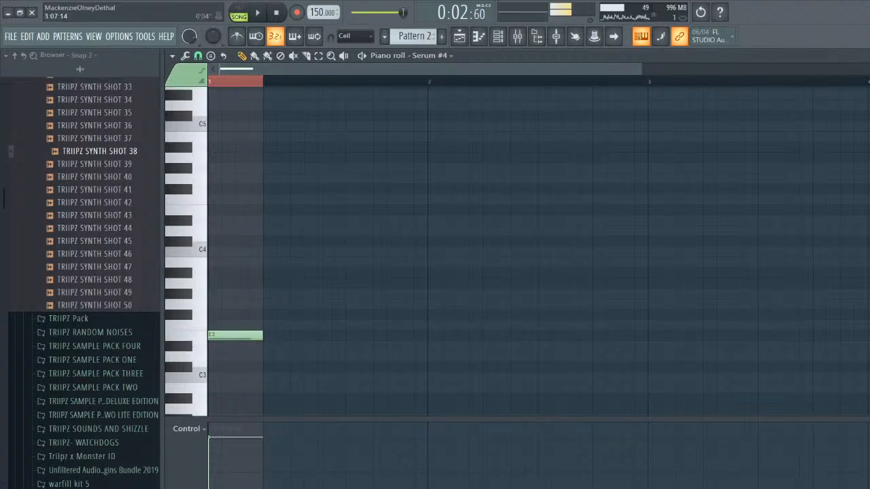
{"action": "key", "text": "F7"}
{"action": "key", "text": "F6"}
{"action": "key", "text": "space"}
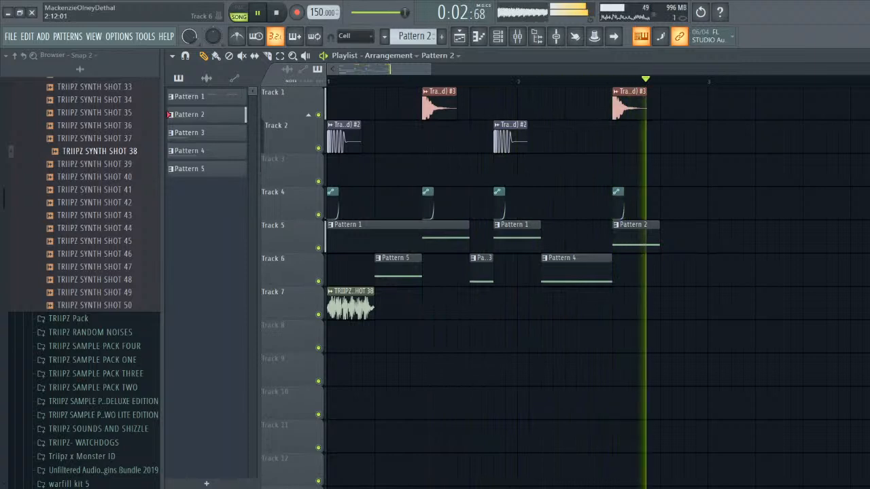
- Find the TRIIPZ SYNTH FILLS folder in the TRIIPZ sample pack deluxe edition and audition synth fills 13 and 12
{"action": "key", "text": "space"}
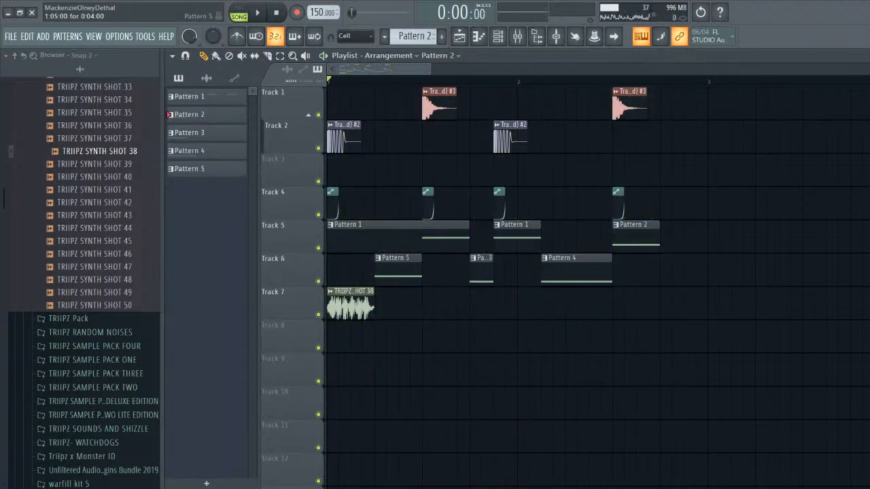
{"action": "scroll", "coordinate": [101, 239], "scroll_direction": "up", "scroll_amount": 13}
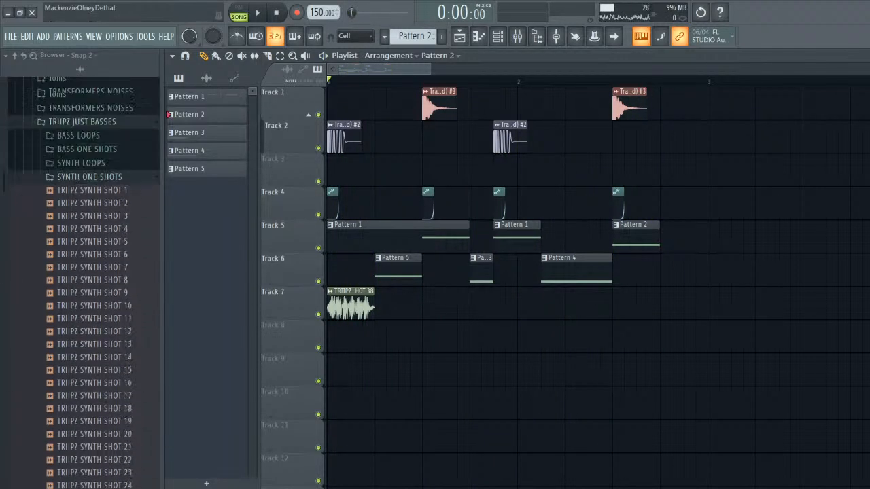
{"action": "left_click", "coordinate": [91, 202]}
{"action": "left_click", "coordinate": [85, 146]}
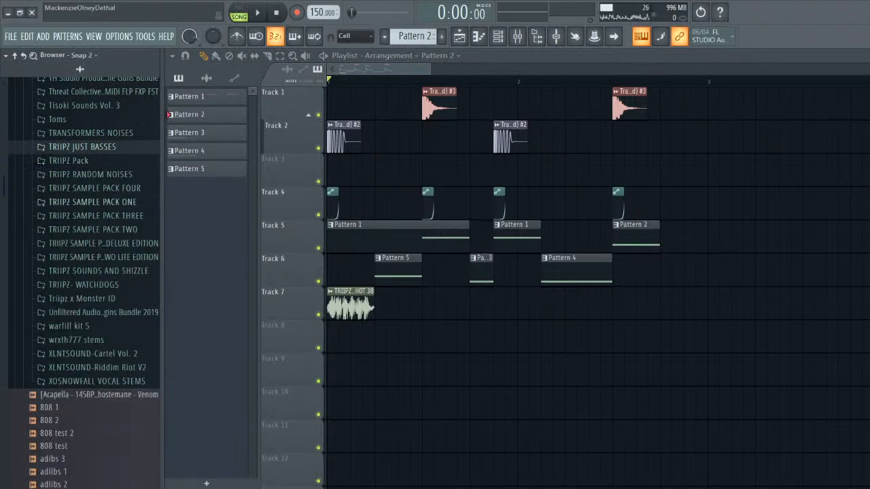
{"action": "left_click", "coordinate": [102, 243]}
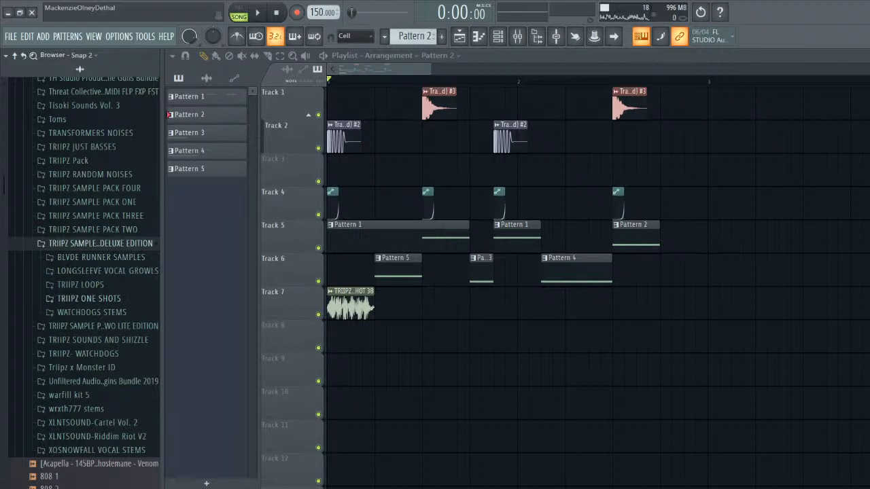
{"action": "left_click", "coordinate": [82, 285]}
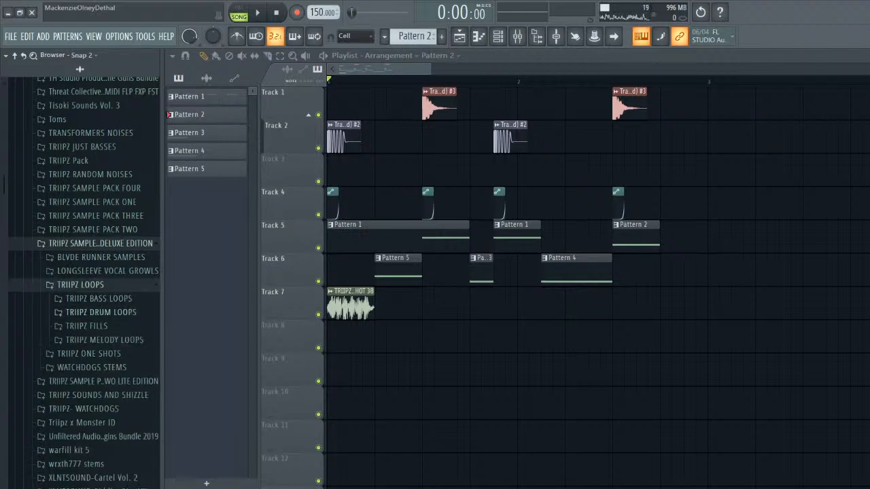
{"action": "left_click", "coordinate": [87, 326]}
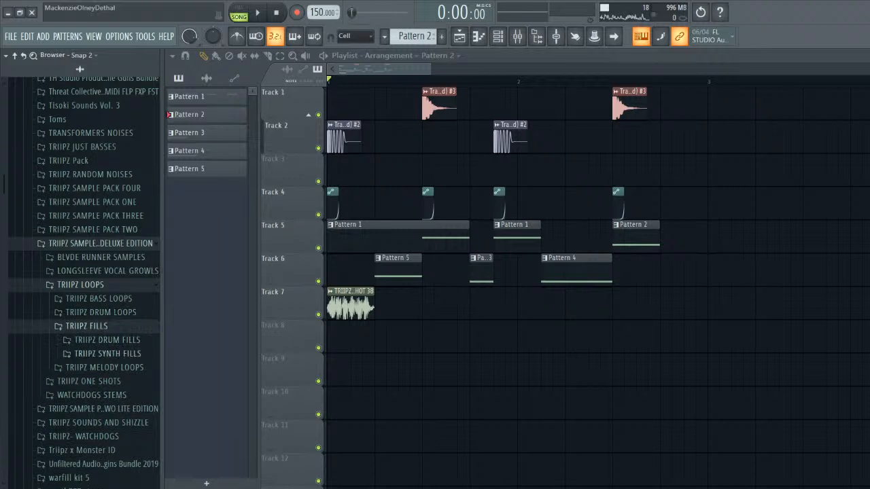
{"action": "left_click", "coordinate": [107, 354]}
{"action": "scroll", "coordinate": [85, 339], "scroll_direction": "down", "scroll_amount": 4}
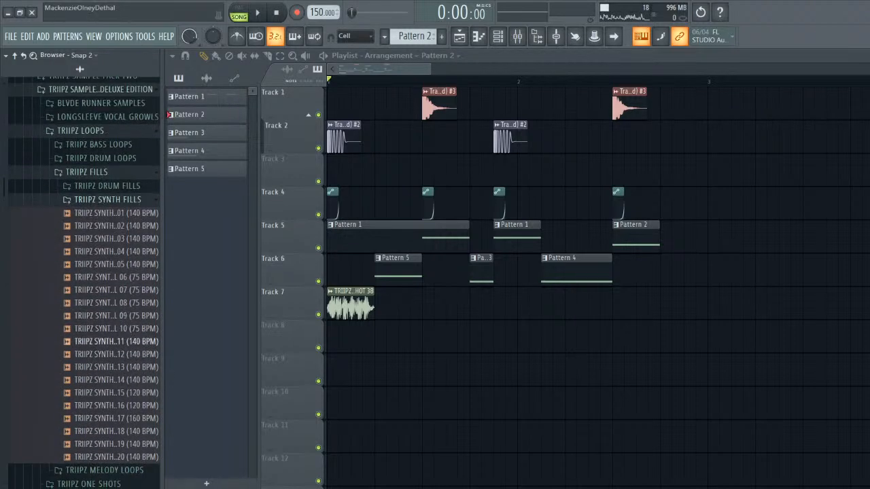
{"action": "left_click", "coordinate": [115, 367]}
{"action": "left_click", "coordinate": [115, 354]}
- Pick TRIIPZ DRUM FILL 13 (140 BPM) from the TRIIPZ DRUM FILLS folder and place it on Track 8 right after Pattern 2
{"action": "left_click", "coordinate": [108, 200]}
{"action": "left_click", "coordinate": [107, 186]}
{"action": "left_click", "coordinate": [116, 353]}
{"action": "left_click_drag", "start_coordinate": [115, 354], "coordinate": [666, 335]}
{"action": "key", "text": "space"}
- Duplicate all clips of the two-bar arrangement, align the copy to start at bar 3, and play it back
{"action": "left_click_drag", "start_coordinate": [741, 385], "coordinate": [330, 89]}
{"action": "key", "text": "ctrl+b"}
{"action": "left_click_drag", "start_coordinate": [742, 136], "coordinate": [718, 137]}
{"action": "key", "text": "space"}
{"action": "key", "text": "space"}
{"action": "scroll", "coordinate": [404, 81], "scroll_direction": "right", "scroll_amount": 1}
{"action": "scroll", "coordinate": [403, 81], "scroll_direction": "down", "scroll_amount": 4}
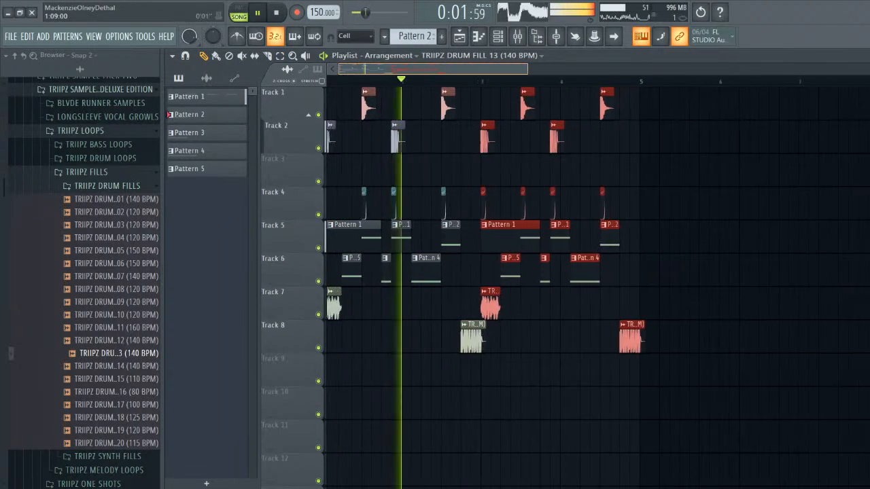
- Load TR5 Classic Clipper on the Master track, set its gain to 2.9 dB during playback, and return to the playlist
{"action": "key", "text": "F9"}
{"action": "left_click", "coordinate": [184, 292]}
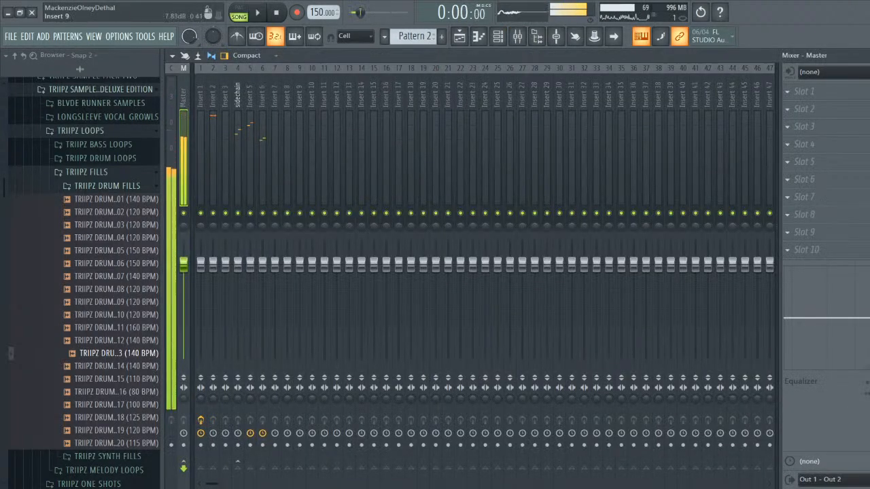
{"action": "left_click", "coordinate": [848, 185]}
{"action": "scroll", "coordinate": [679, 231], "scroll_direction": "down", "scroll_amount": 5}
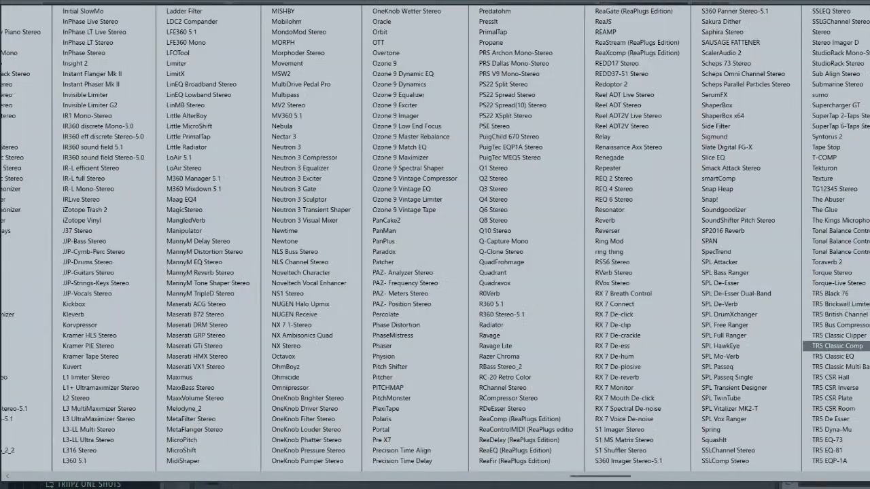
{"action": "left_click", "coordinate": [836, 335]}
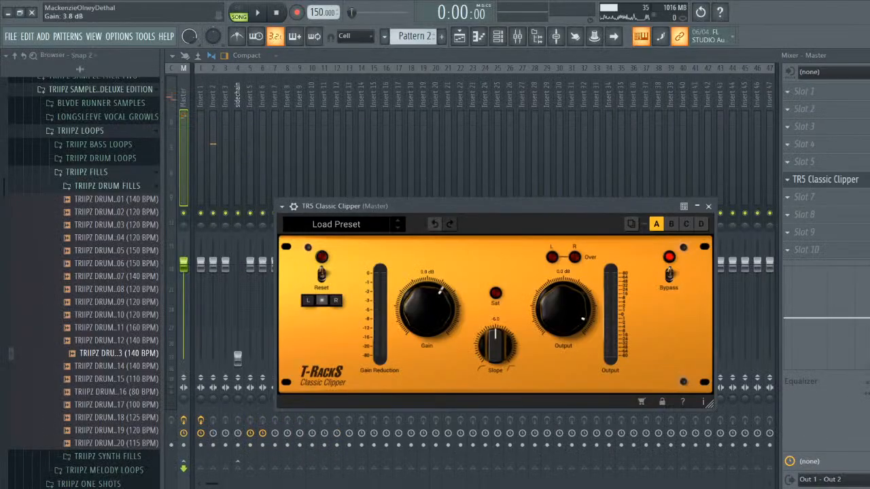
{"action": "key", "text": "space"}
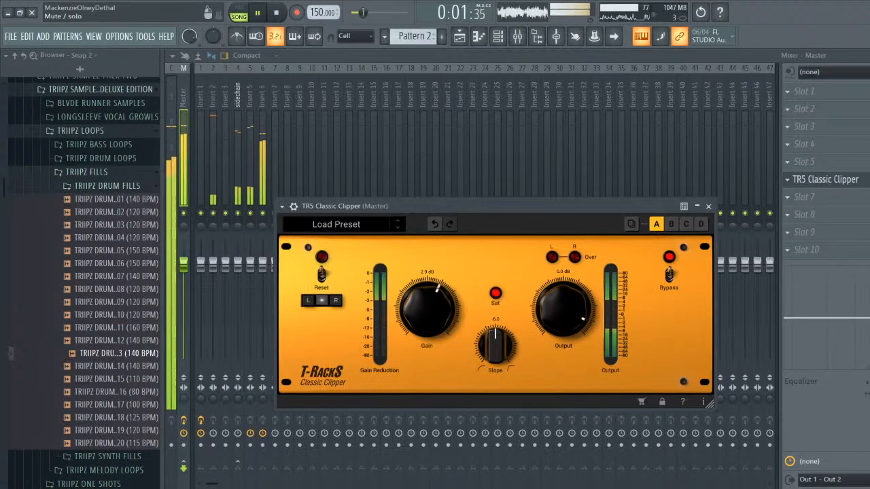
{"action": "left_click", "coordinate": [708, 207]}
{"action": "left_click", "coordinate": [864, 56]}
{"action": "key", "text": "space"}
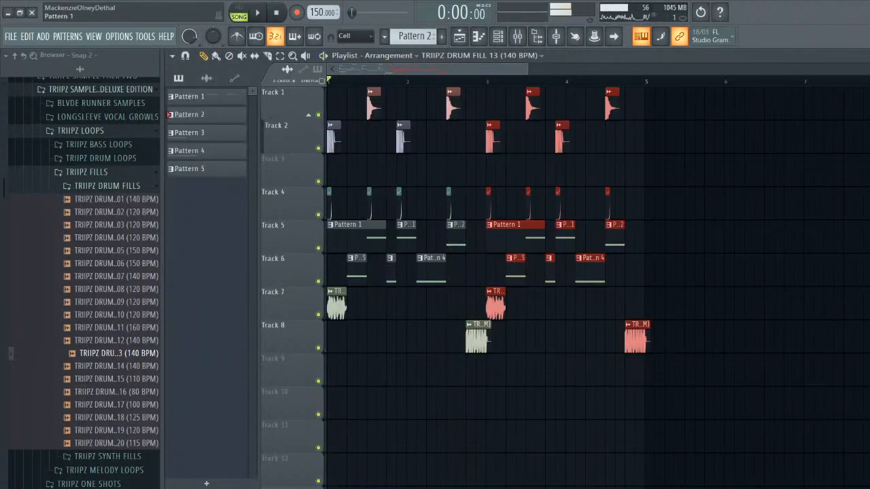
{"action": "left_click", "coordinate": [206, 78]}
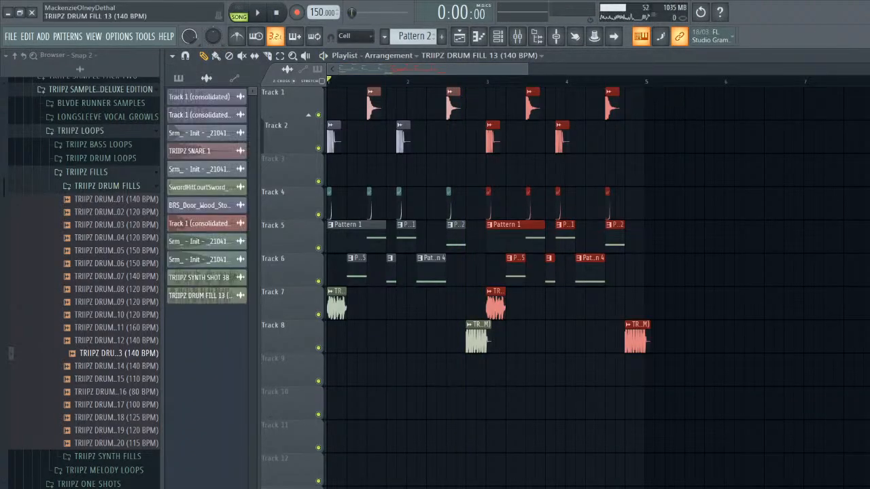
{"action": "left_click_drag", "start_coordinate": [206, 260], "coordinate": [423, 370]}
{"action": "key", "text": "space"}
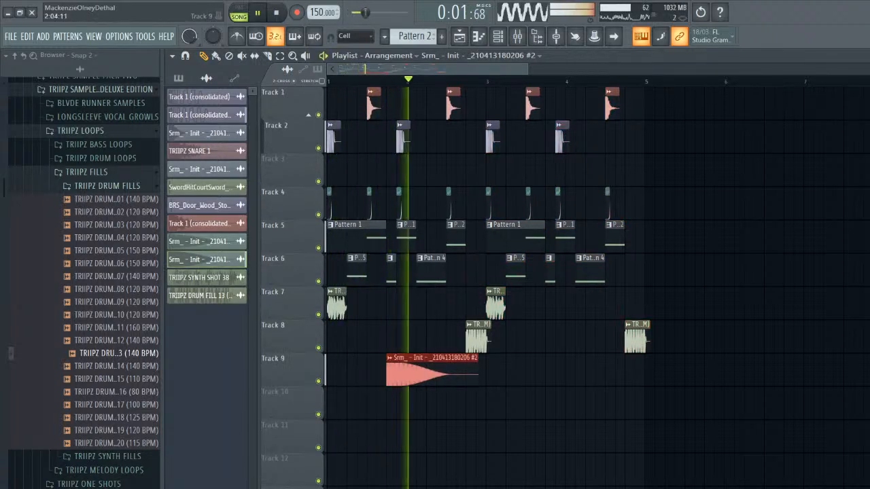
{"action": "right_click", "coordinate": [424, 371]}
{"action": "key", "text": "space"}
{"action": "left_click_drag", "start_coordinate": [206, 241], "coordinate": [399, 371]}
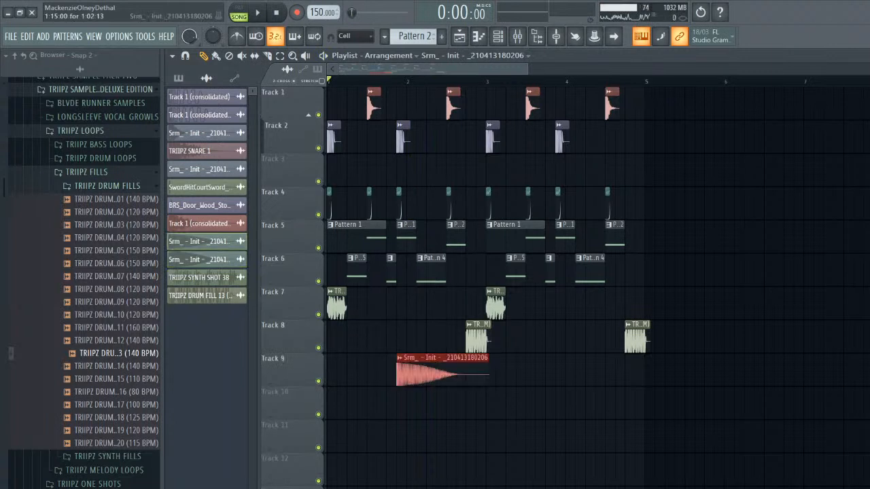
{"action": "key", "text": "space"}
{"action": "key", "text": "space"}
{"action": "left_click_drag", "start_coordinate": [488, 371], "coordinate": [471, 402]}
{"action": "key", "text": "space"}
{"action": "scroll", "coordinate": [445, 371], "scroll_direction": "down", "scroll_amount": 1}
{"action": "scroll", "coordinate": [442, 371], "scroll_direction": "up", "scroll_amount": 4}
{"action": "key", "text": "space"}
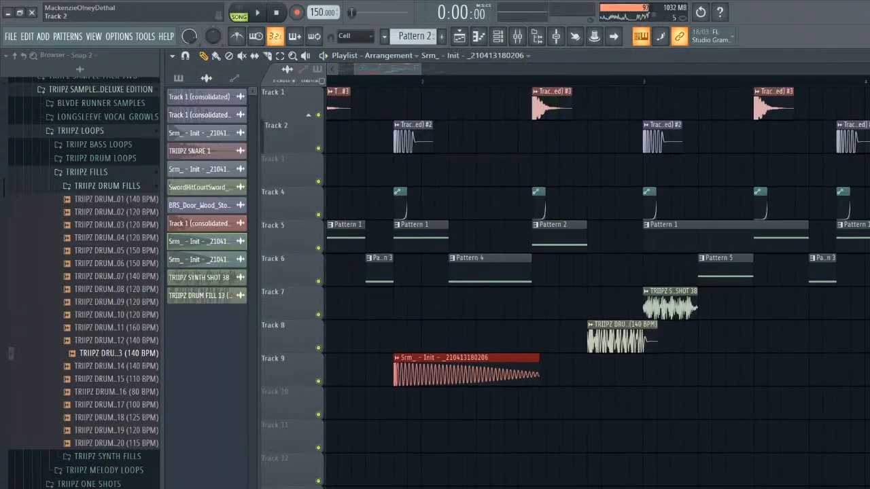
{"action": "left_click_drag", "start_coordinate": [531, 378], "coordinate": [532, 393]}
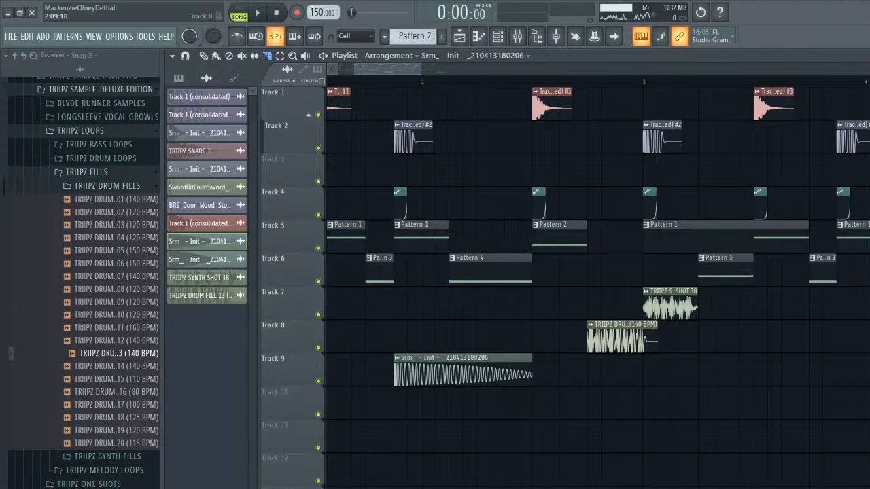
{"action": "right_click", "coordinate": [541, 296]}
{"action": "key", "text": "space"}
{"action": "left_click_drag", "start_coordinate": [445, 372], "coordinate": [445, 173]}
{"action": "left_click_drag", "start_coordinate": [421, 69], "coordinate": [445, 69]}
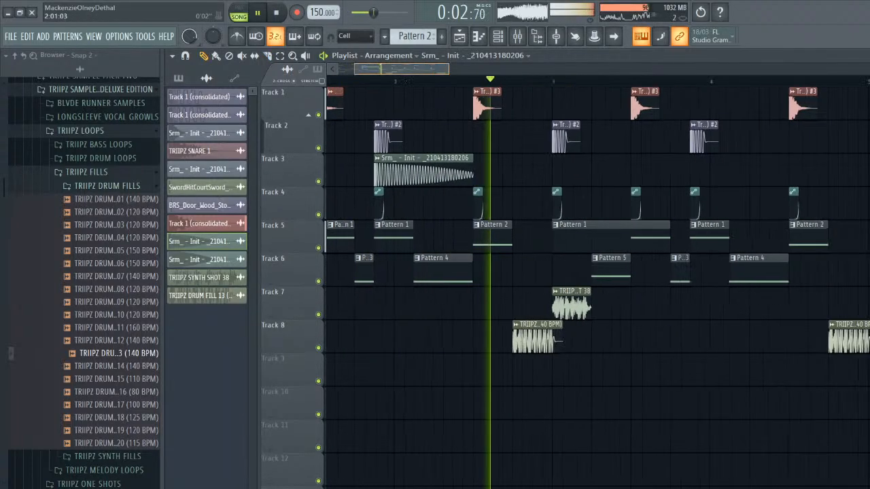
{"action": "scroll", "coordinate": [407, 171], "scroll_direction": "left", "scroll_amount": 3}
{"action": "scroll", "coordinate": [435, 171], "scroll_direction": "down", "scroll_amount": 3}
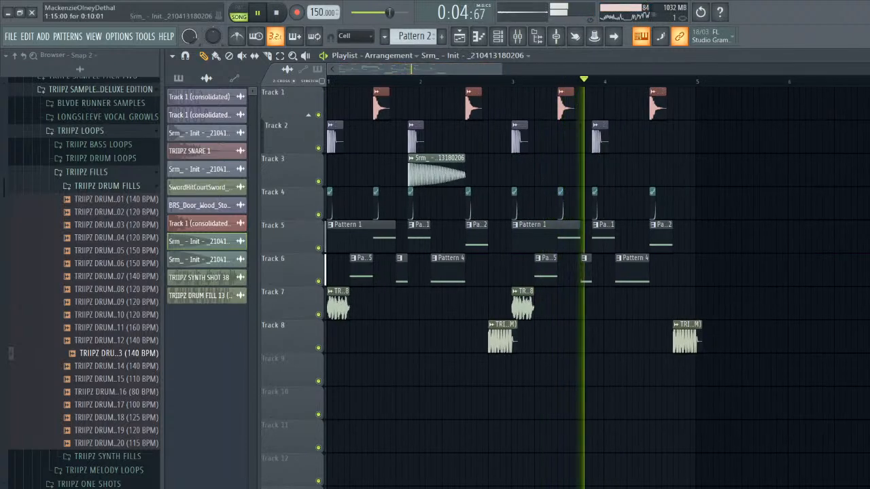
{"action": "key", "text": "space"}
{"action": "key", "text": "space"}
- Copy the Srm_ clip under the last Track 2 kick, split it with a retrigger and extra kick, and end it at the last Track 1 hit
{"action": "left_click", "coordinate": [594, 171]}
{"action": "left_click_drag", "start_coordinate": [648, 173], "coordinate": [638, 141]}
{"action": "key", "text": "ctrl+d"}
{"action": "left_click_drag", "start_coordinate": [659, 174], "coordinate": [649, 174]}
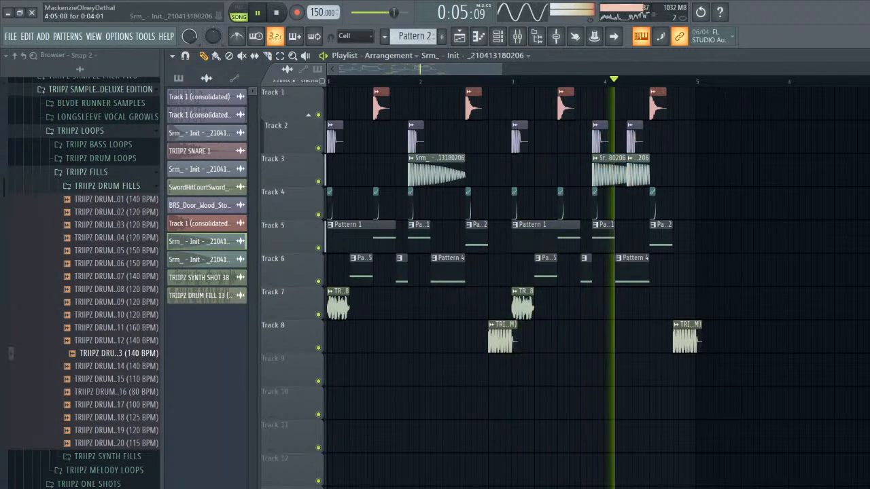
{"action": "key", "text": "space"}
{"action": "key", "text": "space"}
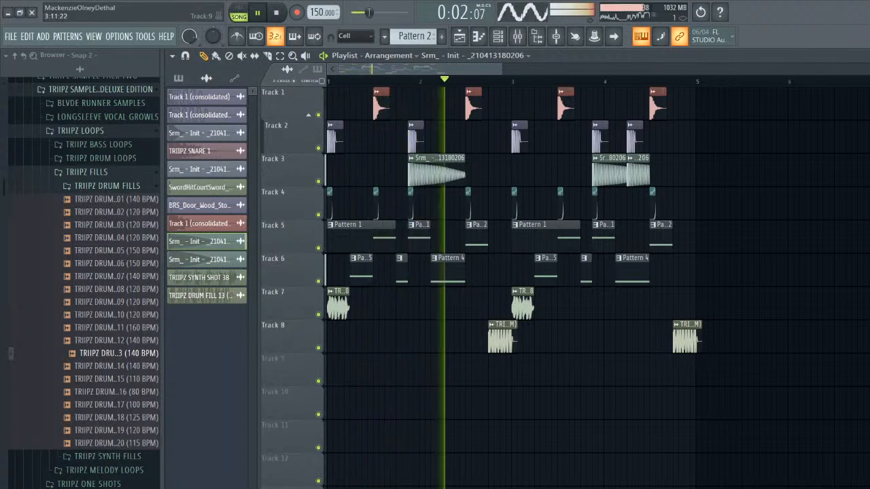
{"action": "left_click_drag", "start_coordinate": [406, 69], "coordinate": [408, 69]}
{"action": "key", "text": "space"}
- Mute the sidechain automation on Track 4 and consolidate Track 5 to audio from the track start
{"action": "right_click", "coordinate": [302, 219]}
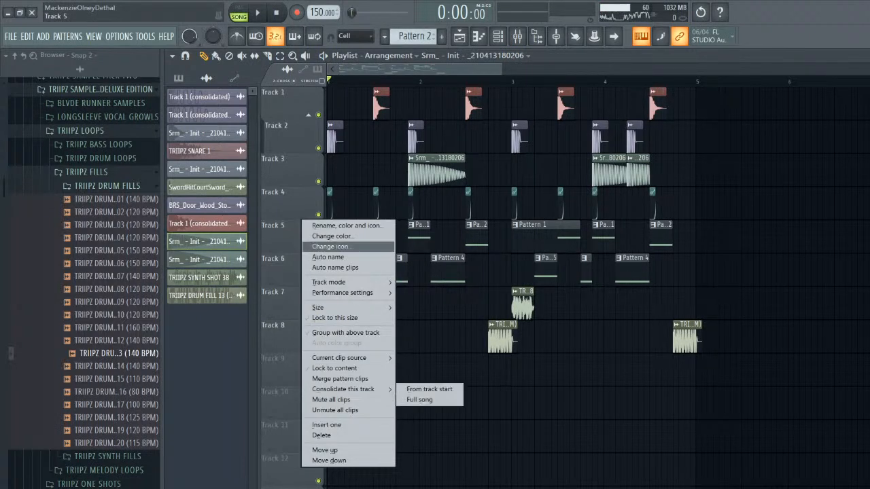
{"action": "left_click", "coordinate": [306, 206]}
{"action": "right_click", "coordinate": [275, 221]}
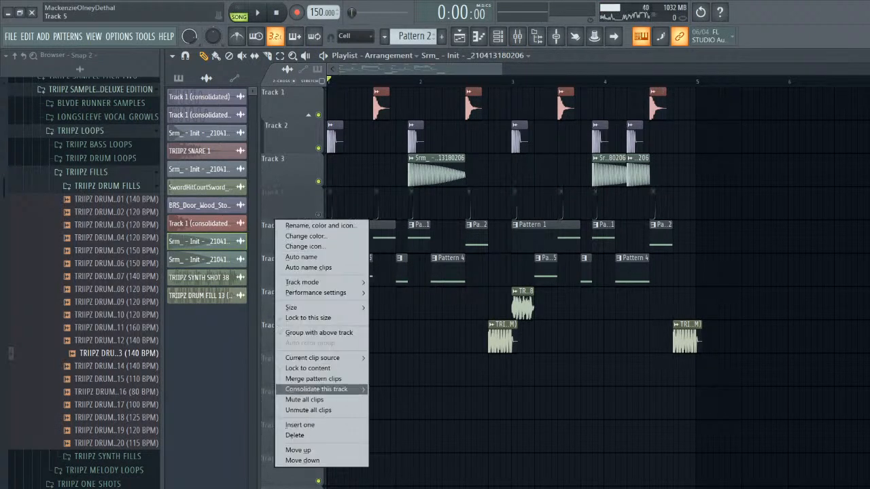
{"action": "left_click", "coordinate": [402, 389]}
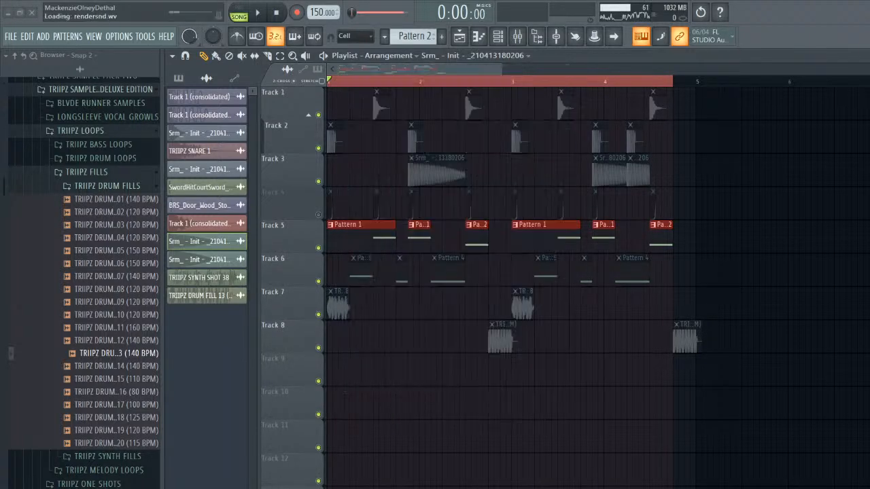
- Consolidate the pattern clips on Track 7 to audio from the track start
{"action": "right_click", "coordinate": [293, 233]}
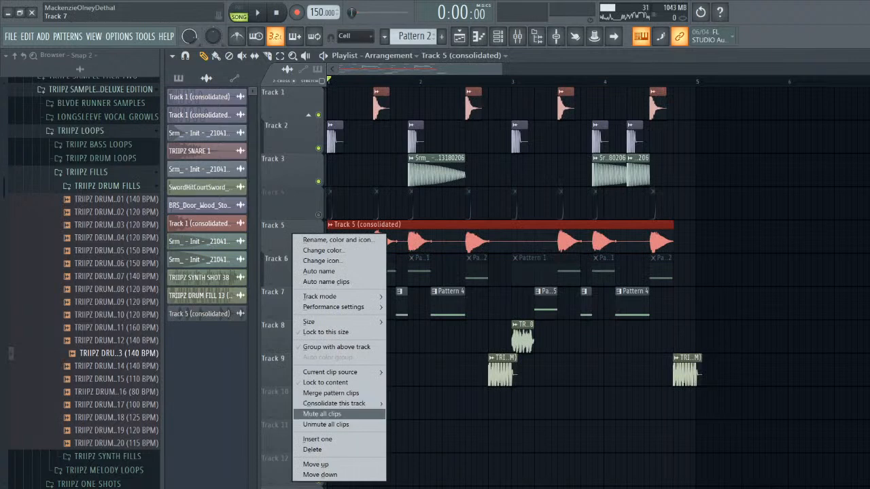
{"action": "mouse_move", "coordinate": [334, 403]}
{"action": "left_click", "coordinate": [420, 403]}
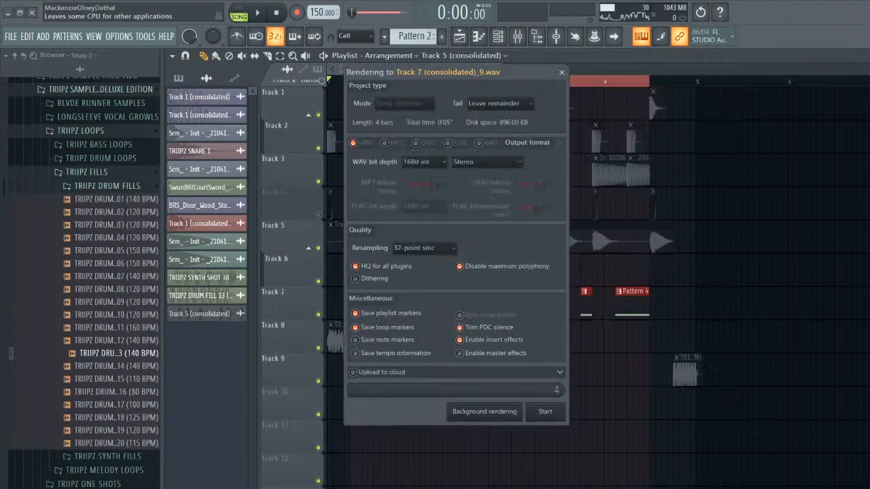
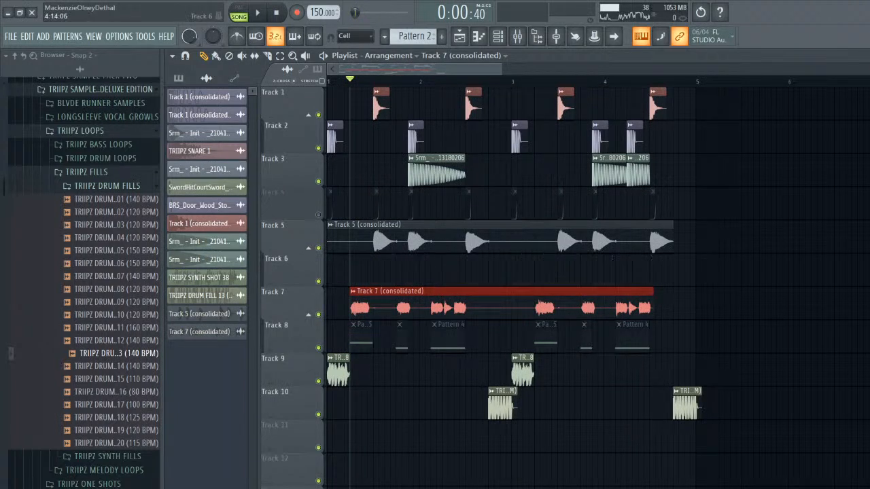
- Delete the leftover muted pattern clips on Track 8 and ungroup Tracks 6 and 8 from the tracks above them
{"action": "right_click", "coordinate": [293, 257]}
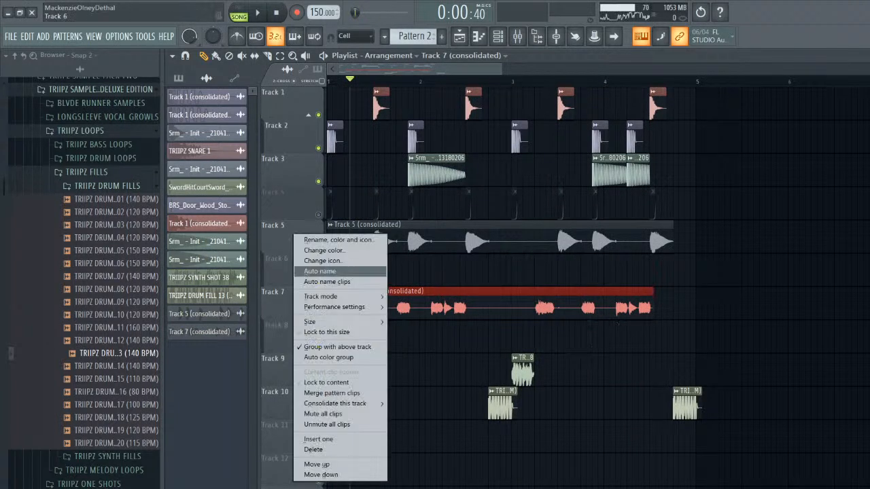
{"action": "left_click", "coordinate": [338, 347]}
{"action": "right_click", "coordinate": [296, 331]}
{"action": "left_click", "coordinate": [337, 348]}
- Move the Track 7 consolidated clip up to Track 6 and the synth shot and drum fill clips to Tracks 7 and 8
{"action": "left_click_drag", "start_coordinate": [774, 484], "coordinate": [330, 315]}
{"action": "left_click_drag", "start_coordinate": [336, 371], "coordinate": [336, 339]}
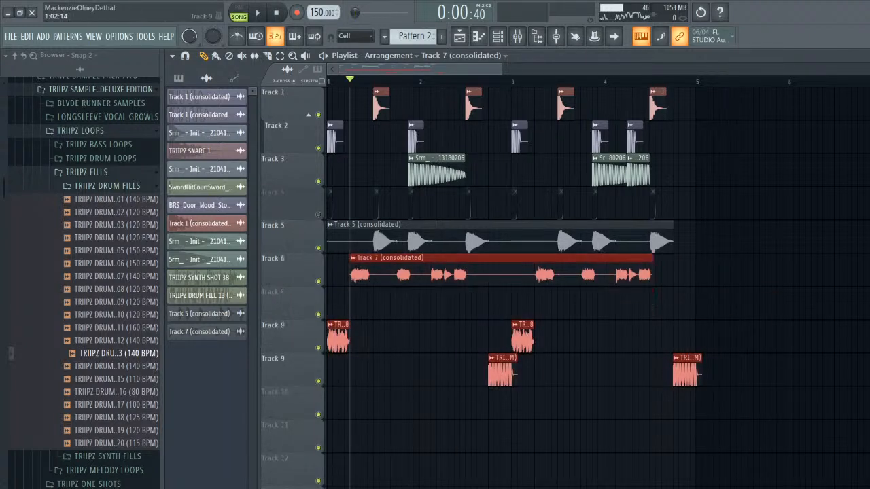
{"action": "left_click_drag", "start_coordinate": [730, 409], "coordinate": [331, 306]}
{"action": "left_click_drag", "start_coordinate": [336, 338], "coordinate": [336, 306]}
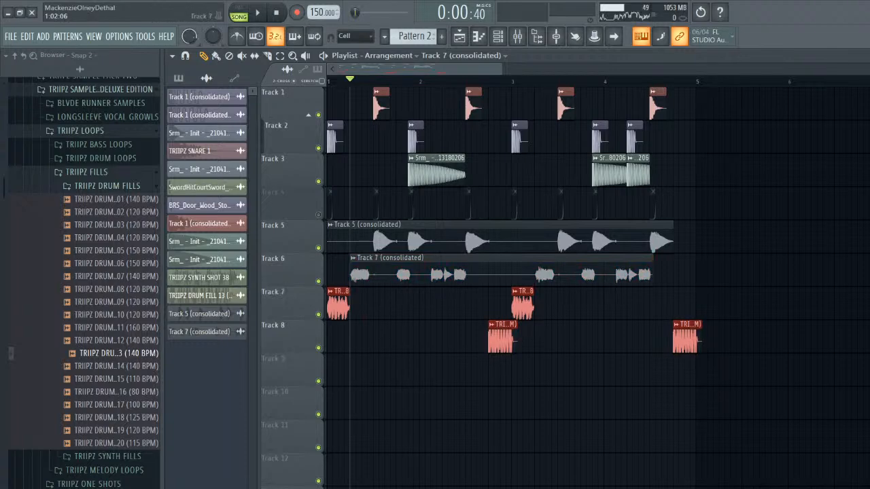
{"action": "key", "text": "space"}
{"action": "key", "text": "space"}
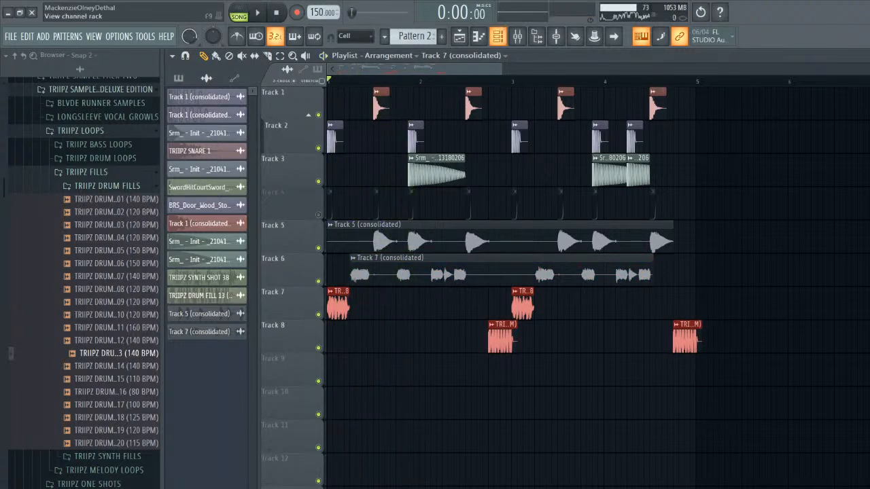
- Open the channel settings of the TRIIPZ SYNTH SHOT 38 clip on Track 7 and audition it with the arrangement
{"action": "key", "text": "F6"}
{"action": "key", "text": "F6"}
{"action": "left_click", "coordinate": [376, 336]}
{"action": "right_click", "coordinate": [376, 336]}
{"action": "double_click", "coordinate": [336, 307]}
{"action": "key", "text": "space"}
{"action": "key", "text": "space"}
{"action": "key", "text": "space"}
{"action": "key", "text": "space"}
{"action": "left_click", "coordinate": [498, 100]}
- Show all channels in the channel rack and open the Serum #4 plugin
{"action": "key", "text": "F6"}
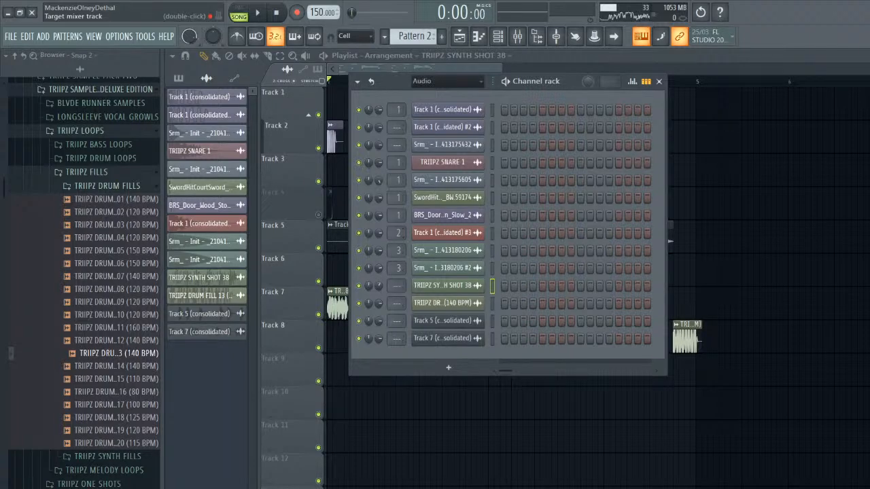
{"action": "left_click", "coordinate": [447, 81]}
{"action": "left_click", "coordinate": [445, 95]}
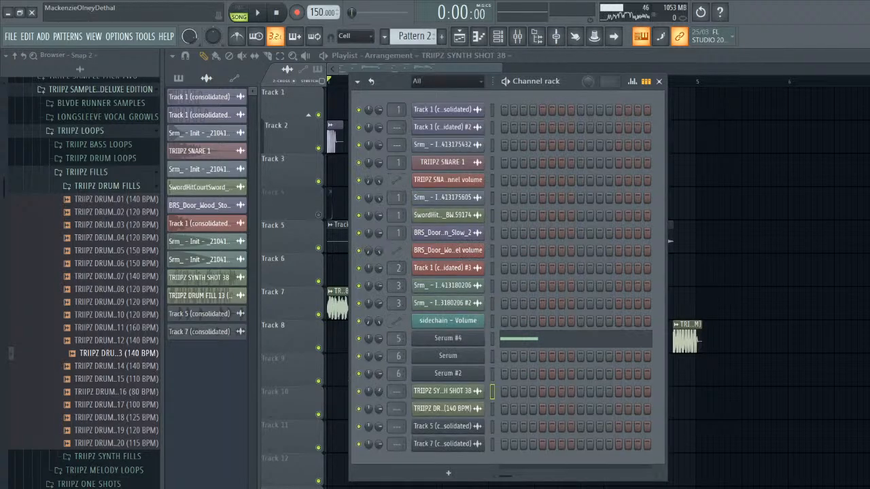
{"action": "left_click", "coordinate": [447, 339]}
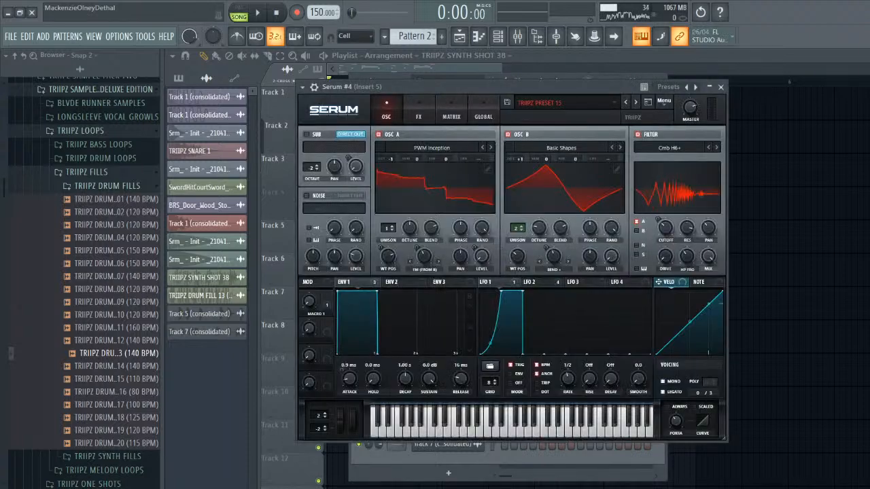
- Close Serum #4, assign the Track 7 (consolidated) channel to mixer Insert 6 and route that insert only to the sidechain track
{"action": "left_click", "coordinate": [722, 86]}
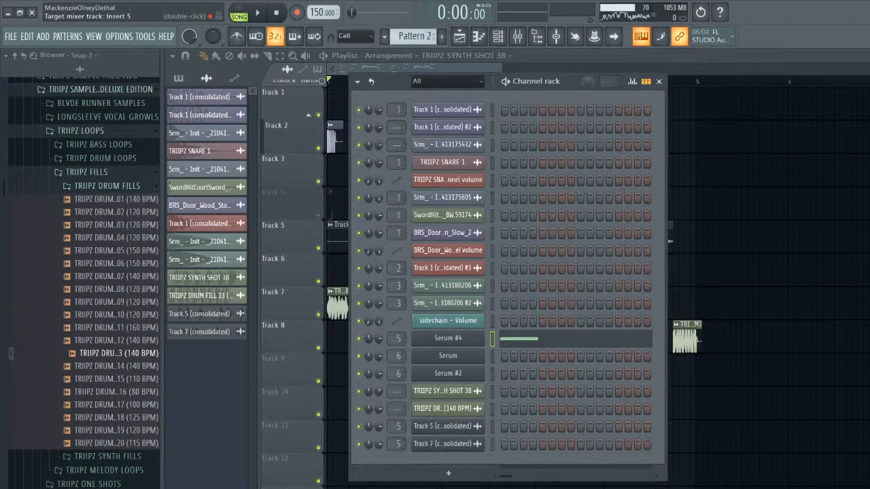
{"action": "key", "text": "space"}
{"action": "key", "text": "F9"}
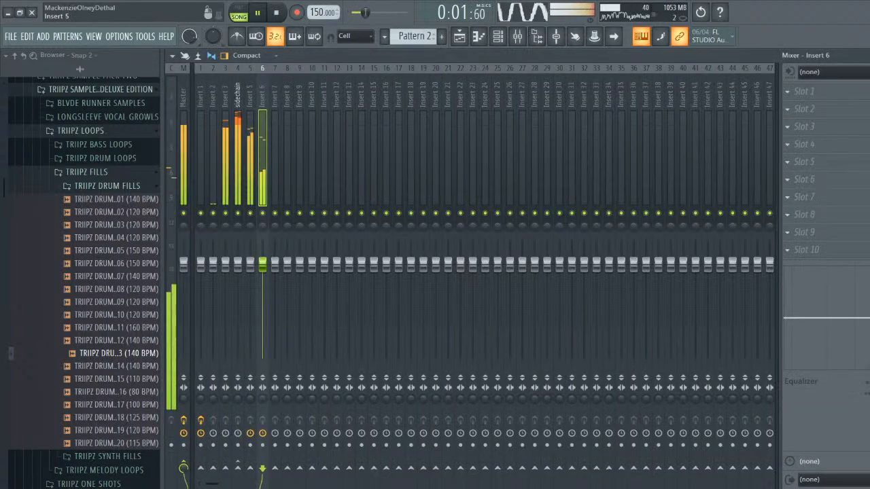
{"action": "right_click", "coordinate": [238, 468]}
{"action": "left_click", "coordinate": [286, 462]}
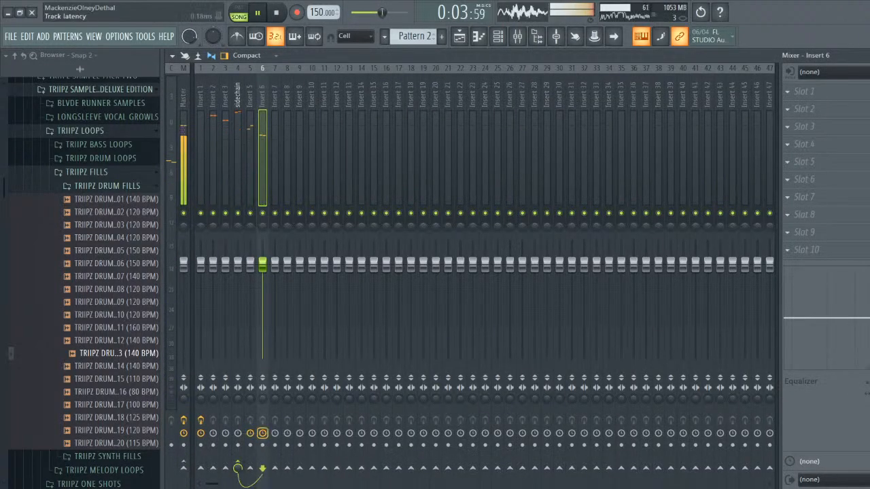
{"action": "key", "text": "space"}
{"action": "key", "text": "space"}
- Lower the fader of mixer Insert 5 and raise Insert 6 slightly while the arrangement plays
{"action": "left_click", "coordinate": [250, 264]}
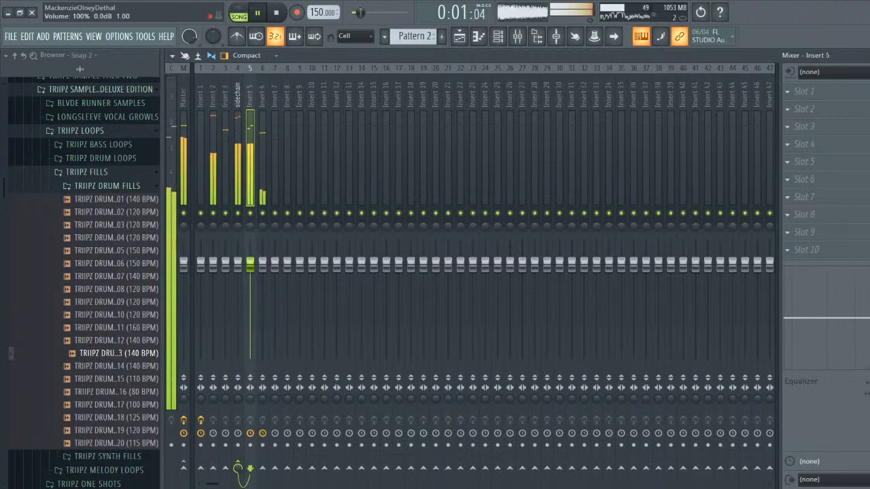
{"action": "mouse_move", "coordinate": [250, 265]}
{"action": "left_mouse_down"}
{"action": "mouse_move", "coordinate": [250, 279]}
{"action": "mouse_move", "coordinate": [262, 256]}
{"action": "left_mouse_up"}
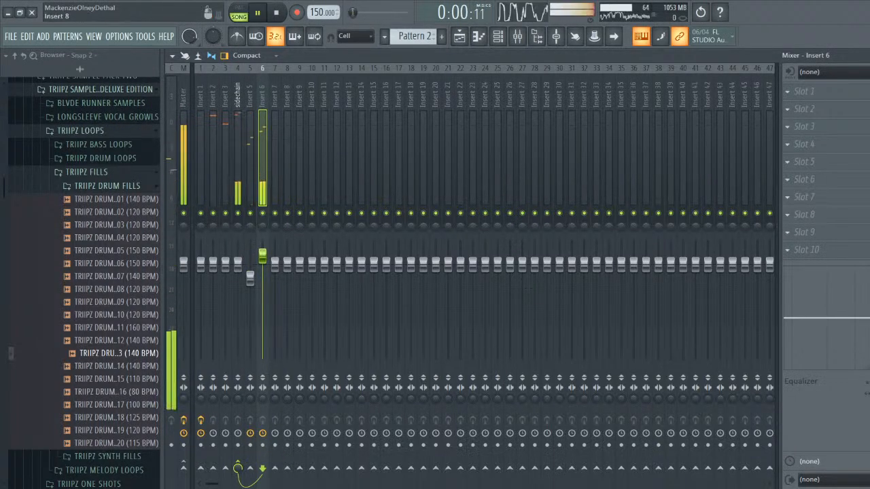
{"action": "key", "text": "space"}
- Assign the TRIIPZ SYNTH SHOT 38 channel to mixer Insert 7 in the channel rack
{"action": "key", "text": "F6"}
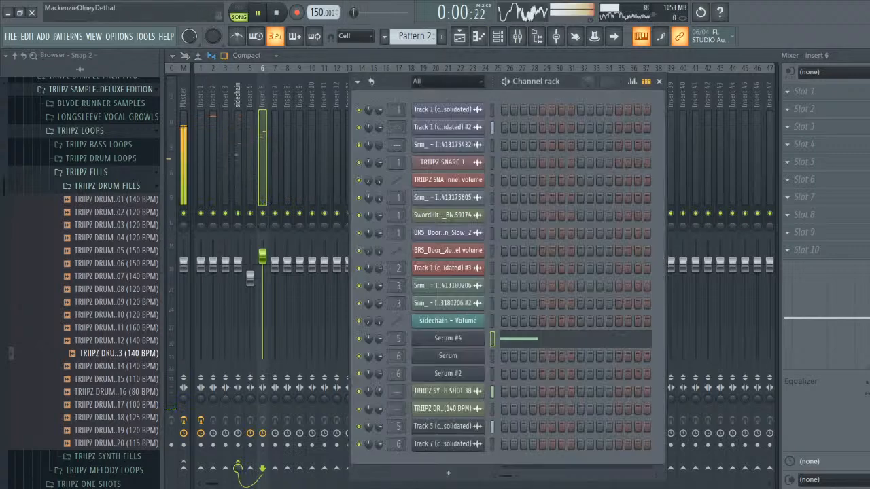
{"action": "left_click_drag", "start_coordinate": [398, 391], "coordinate": [399, 369]}
{"action": "key", "text": "space"}
{"action": "key", "text": "F6"}
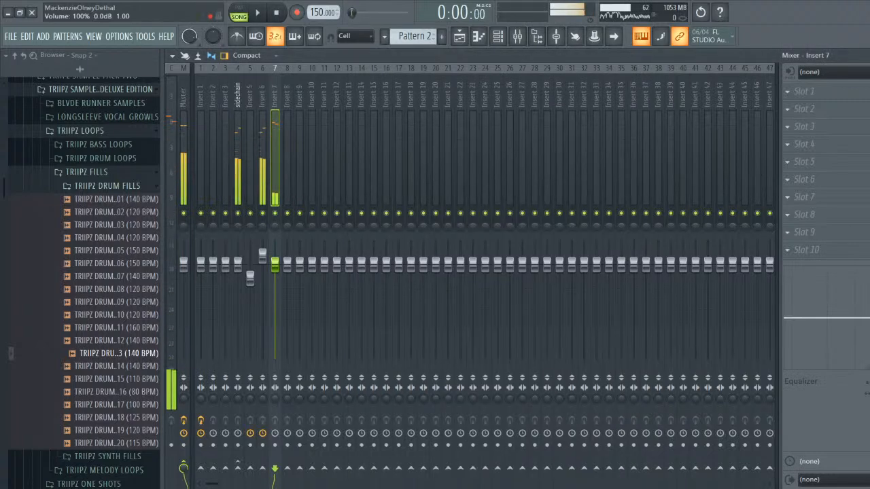
- Lower the Insert 7 fader slightly and route Insert 7 only to the sidechain track
{"action": "left_click_drag", "start_coordinate": [274, 265], "coordinate": [275, 270]}
{"action": "key", "text": "space"}
{"action": "right_click", "coordinate": [238, 468]}
{"action": "left_click", "coordinate": [263, 448]}
{"action": "key", "text": "space"}
- Assign the TRIIPZ drum fill channel to mixer Insert 8 and route it only to the sidechain track, checking it during playback
{"action": "key", "text": "F6"}
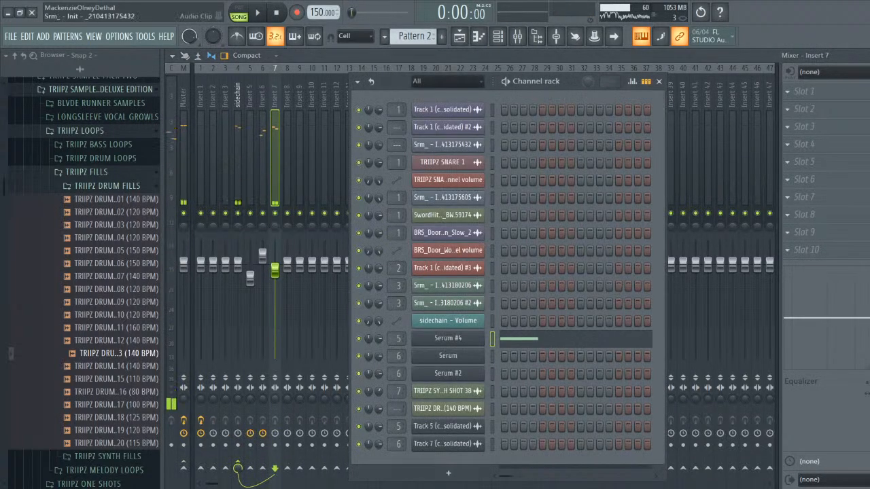
{"action": "key", "text": "space"}
{"action": "scroll", "coordinate": [398, 408], "scroll_direction": "up", "scroll_amount": 8}
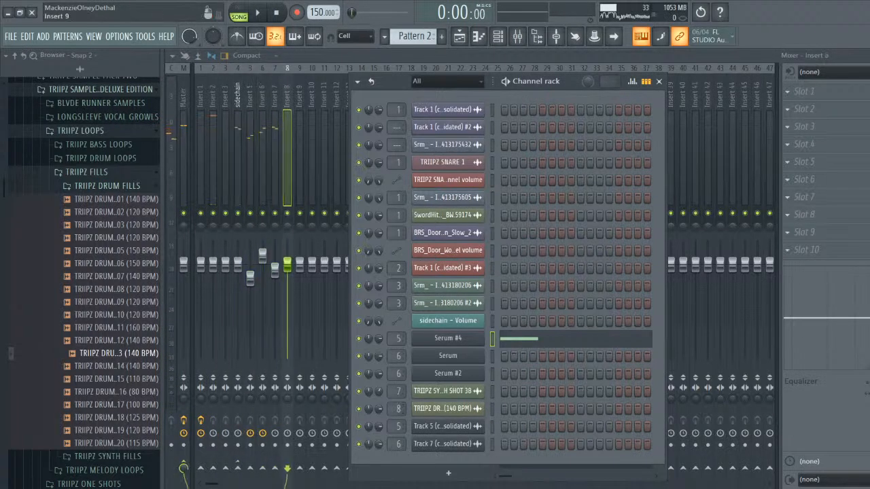
{"action": "key", "text": "F6"}
{"action": "left_click", "coordinate": [266, 450]}
{"action": "key", "text": "space"}
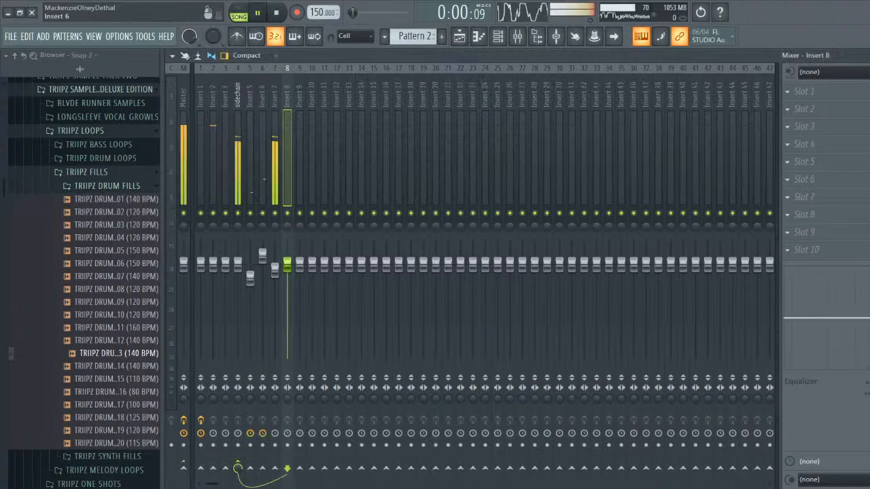
{"action": "left_click", "coordinate": [262, 163]}
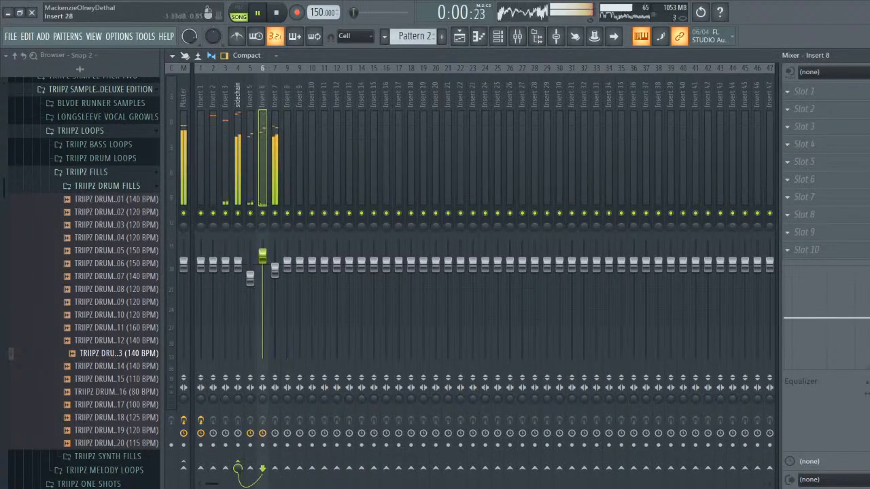
{"action": "key", "text": "space"}
- Return to the playlist, slice out the first bass hit of the Track 5 (consolidated) clip and make that slice unique
{"action": "left_click", "coordinate": [867, 55]}
{"action": "left_click", "coordinate": [292, 367]}
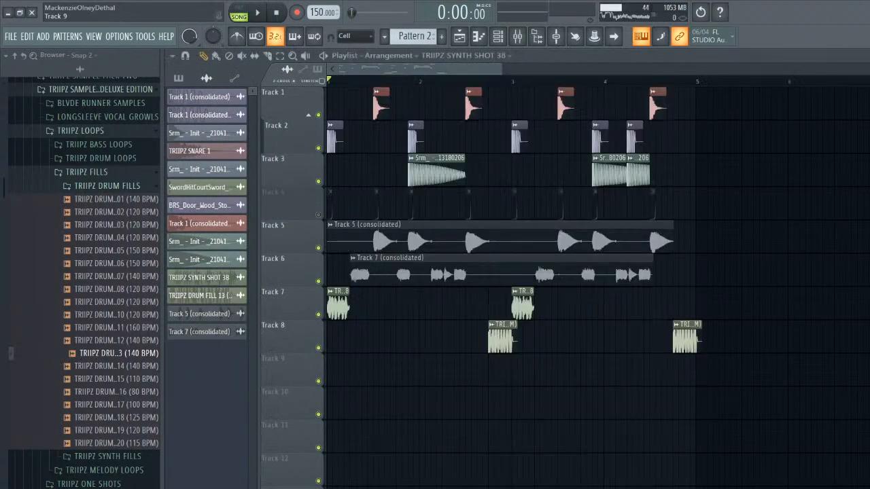
{"action": "left_click_drag", "start_coordinate": [353, 69], "coordinate": [348, 95]}
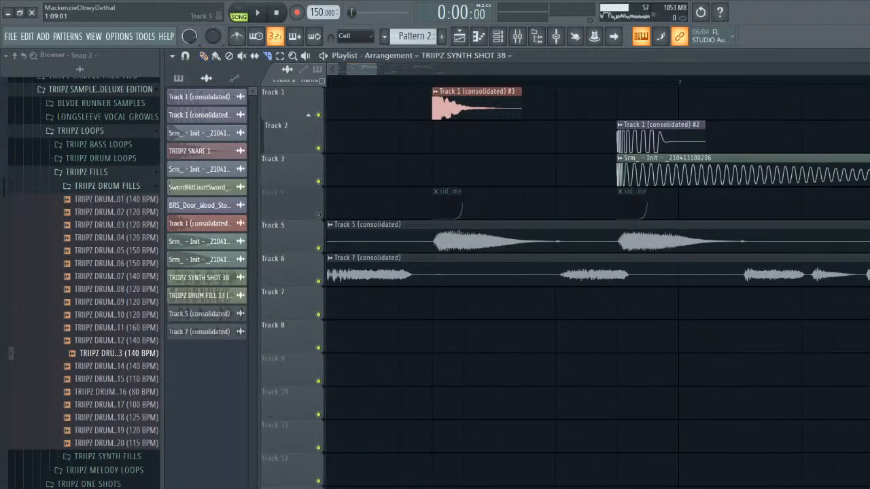
{"action": "right_click", "coordinate": [570, 250]}
{"action": "left_click", "coordinate": [590, 271]}
{"action": "left_click", "coordinate": [435, 225]}
{"action": "left_click", "coordinate": [462, 307]}
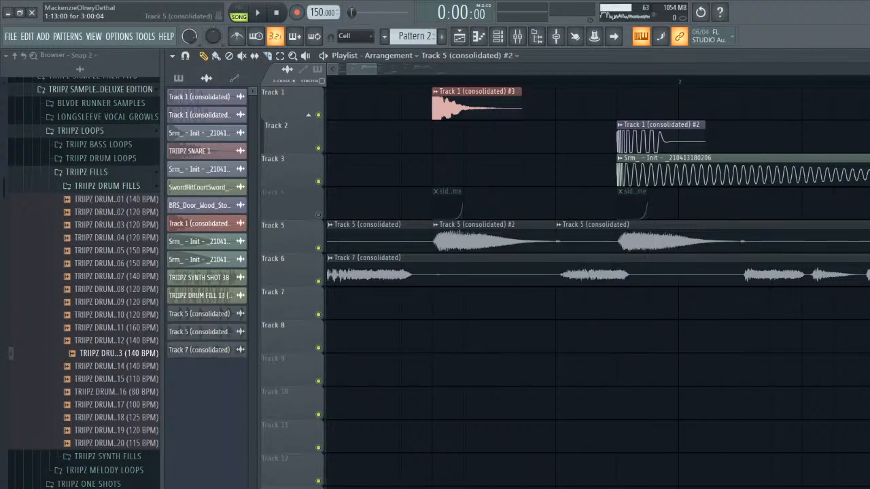
- Trim the start of the following Track 5 slice to the next bass hit, leaving a gap, and audition it
{"action": "left_click_drag", "start_coordinate": [558, 240], "coordinate": [617, 240]}
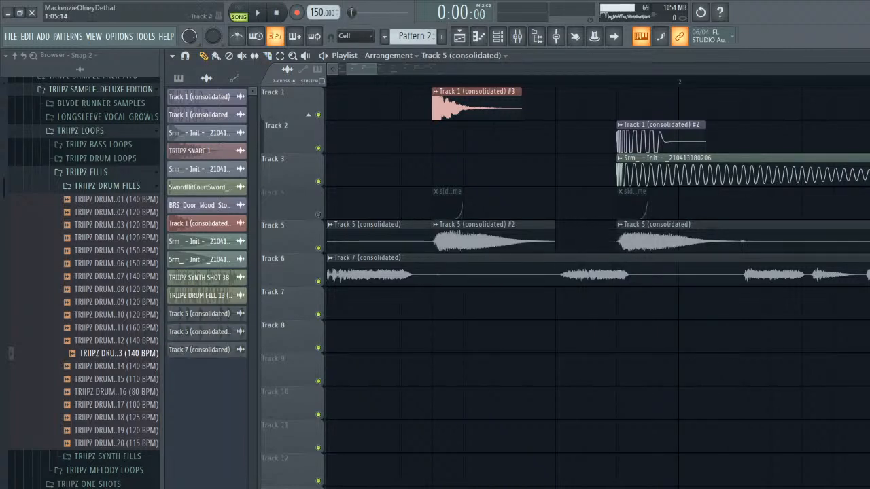
{"action": "key", "text": "space"}
{"action": "mouse_move", "coordinate": [554, 241]}
{"action": "left_mouse_down"}
{"action": "mouse_move", "coordinate": [585, 241]}
{"action": "mouse_move", "coordinate": [554, 241]}
{"action": "left_mouse_up"}
{"action": "key", "text": "space"}
- Slice the Track 7 (consolidated) clip on Track 6 at the first snare and trim the start of the following slice
{"action": "left_click_drag", "start_coordinate": [478, 303], "coordinate": [567, 296]}
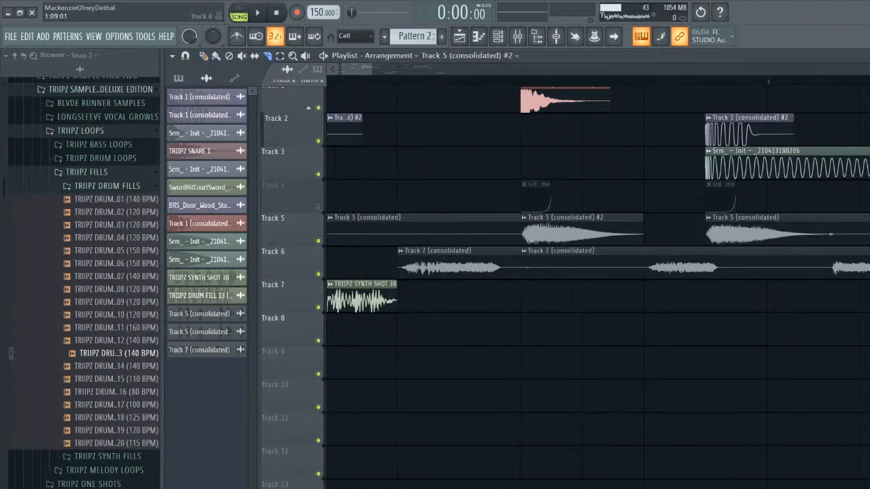
{"action": "right_click", "coordinate": [520, 277]}
{"action": "left_click", "coordinate": [541, 301]}
{"action": "left_click_drag", "start_coordinate": [522, 266], "coordinate": [552, 266]}
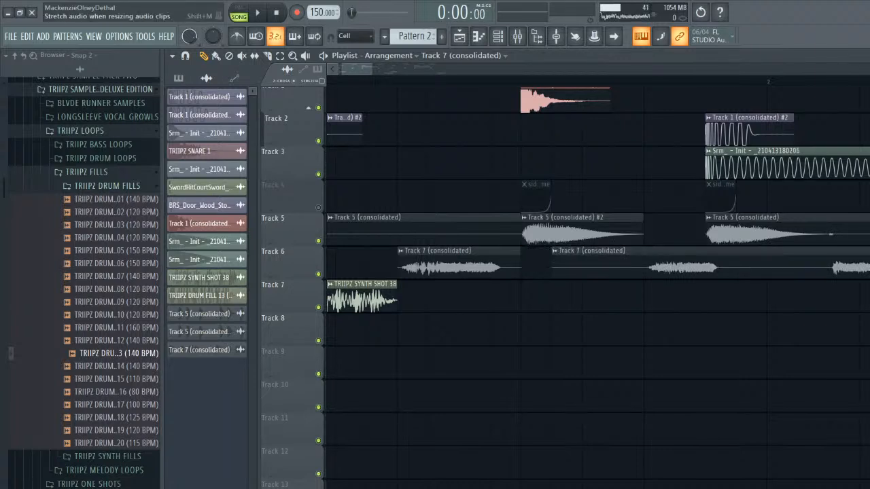
- Make the first bass slice on Track 6 unique and stretch it up to the start of the following slice
{"action": "left_click", "coordinate": [402, 252]}
{"action": "left_click", "coordinate": [430, 334]}
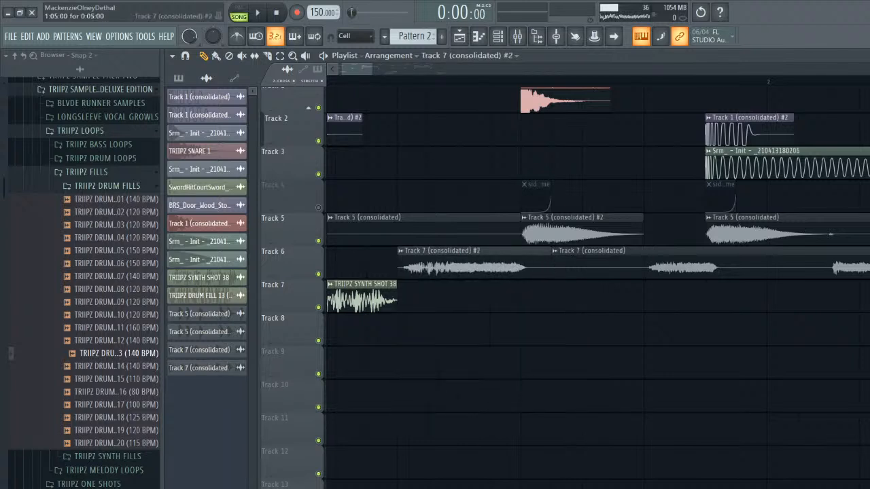
{"action": "key", "text": "space"}
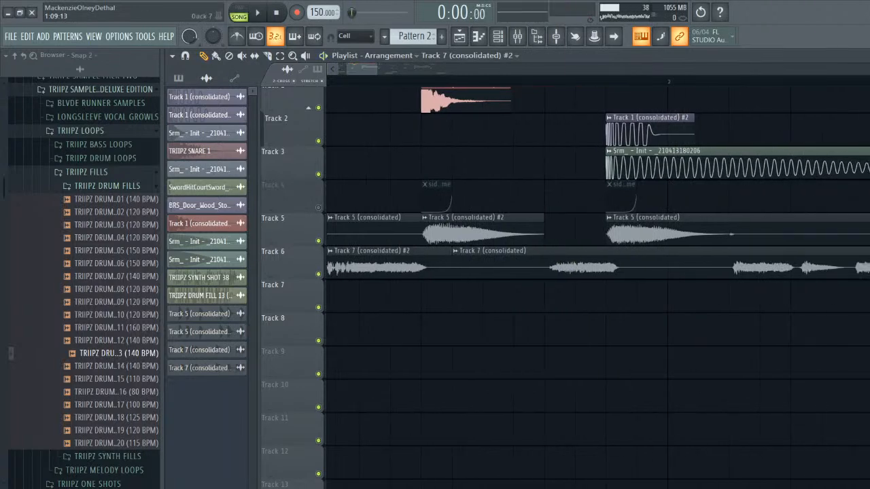
{"action": "key", "text": "space"}
{"action": "scroll", "coordinate": [335, 271], "scroll_direction": "up", "scroll_amount": 4}
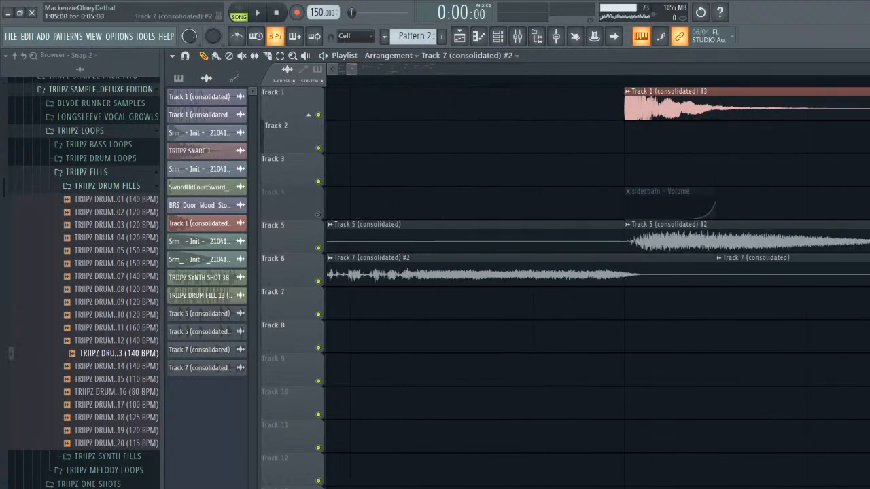
- Shorten the stretched first slice on Track 6 slightly and replay the opening several times to check its timing
{"action": "left_click_drag", "start_coordinate": [713, 273], "coordinate": [683, 274]}
{"action": "key", "text": "space"}
{"action": "key", "text": "space"}
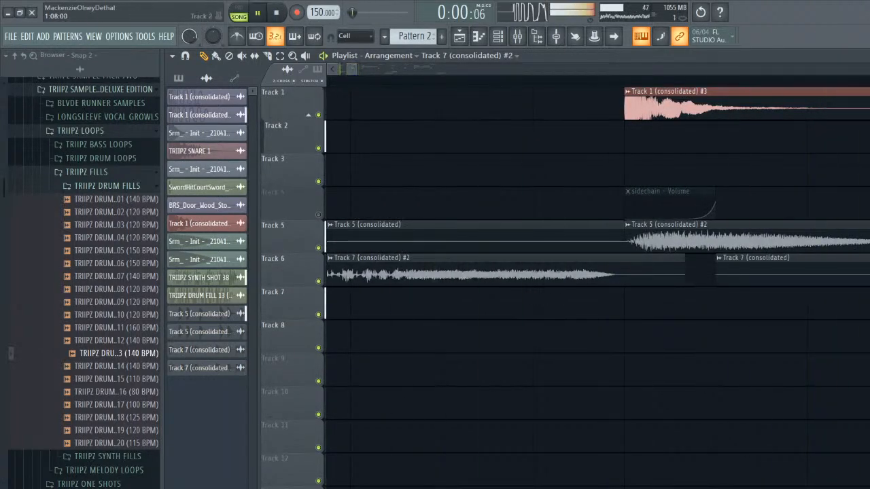
{"action": "key", "text": "space"}
{"action": "key", "text": "space"}
{"action": "key", "text": "space"}
{"action": "scroll", "coordinate": [341, 273], "scroll_direction": "down", "scroll_amount": 2}
{"action": "key", "text": "space"}
{"action": "key", "text": "space"}
{"action": "key", "text": "space"}
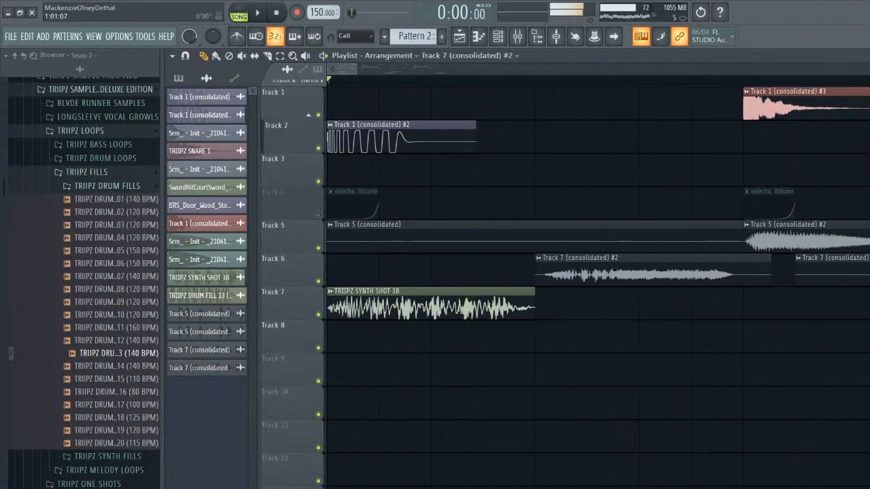
- Play the whole four-bar arrangement from the beginning to check the edited bass slices
{"action": "scroll", "coordinate": [341, 273], "scroll_direction": "down", "scroll_amount": 2}
{"action": "key", "text": "space"}
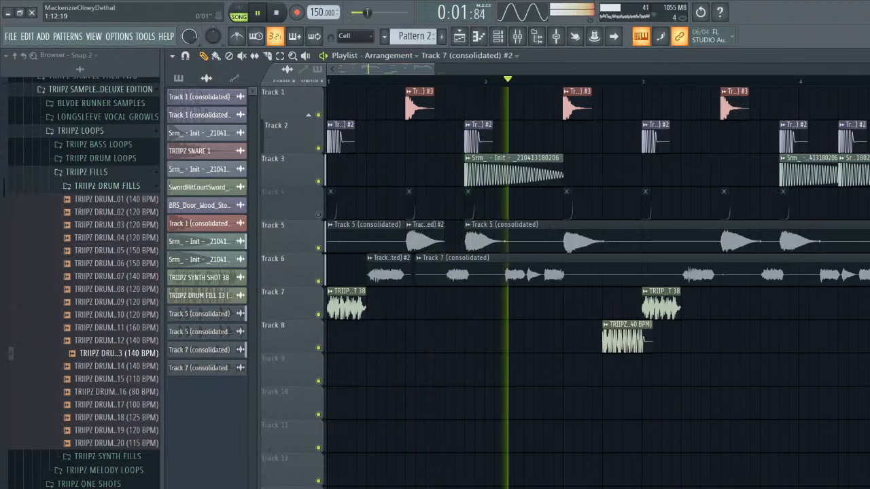
{"action": "scroll", "coordinate": [341, 273], "scroll_direction": "down", "scroll_amount": 2}
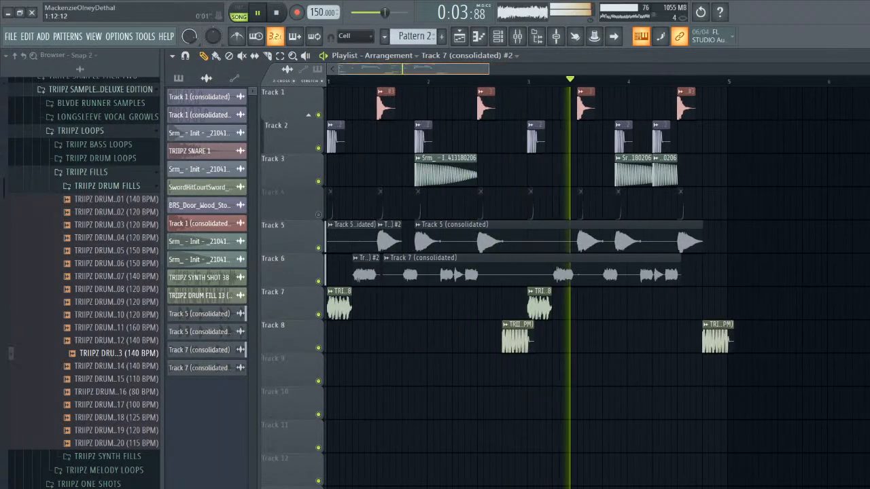
{"action": "left_click_drag", "start_coordinate": [489, 69], "coordinate": [476, 69]}
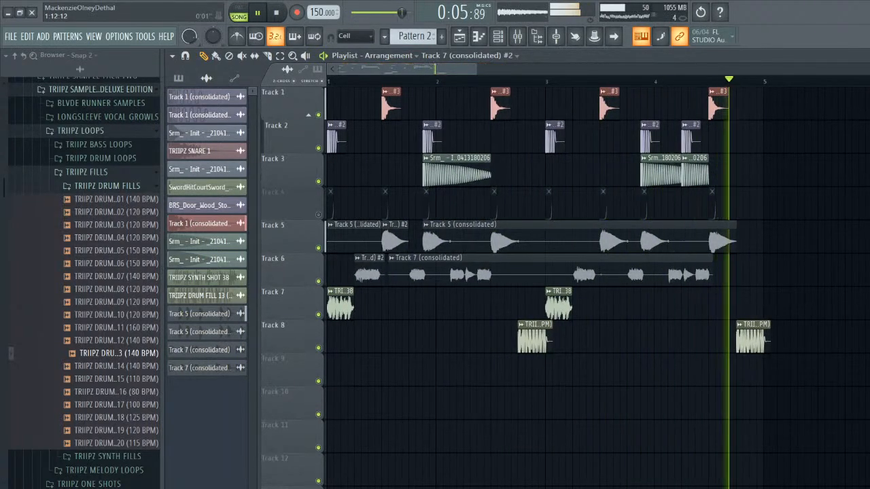
{"action": "key", "text": "space"}
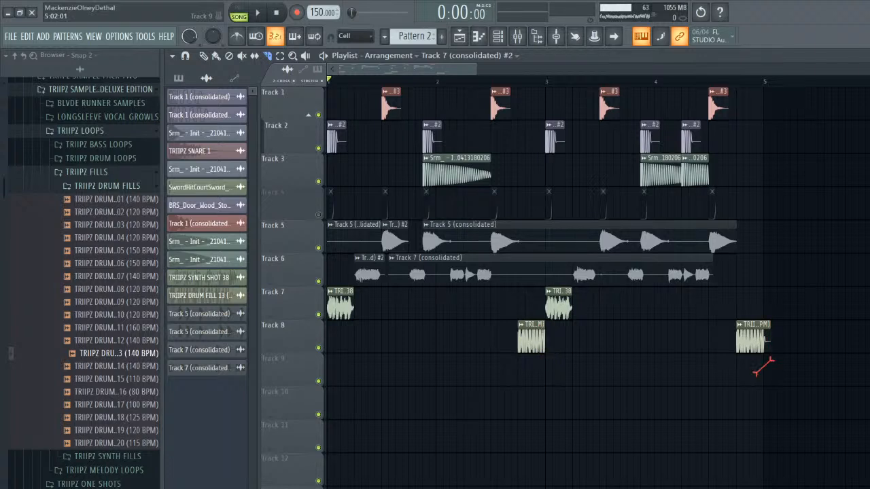
- Cut the overhanging tails off the Track 8 drum fills at bars 3 and 5, and unmute the Track 4 sidechain automation
{"action": "right_click", "coordinate": [767, 336]}
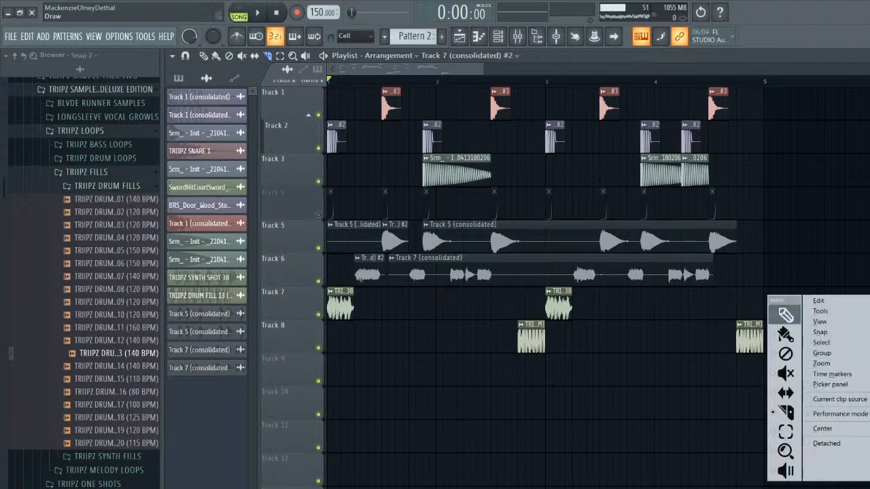
{"action": "left_click", "coordinate": [786, 315]}
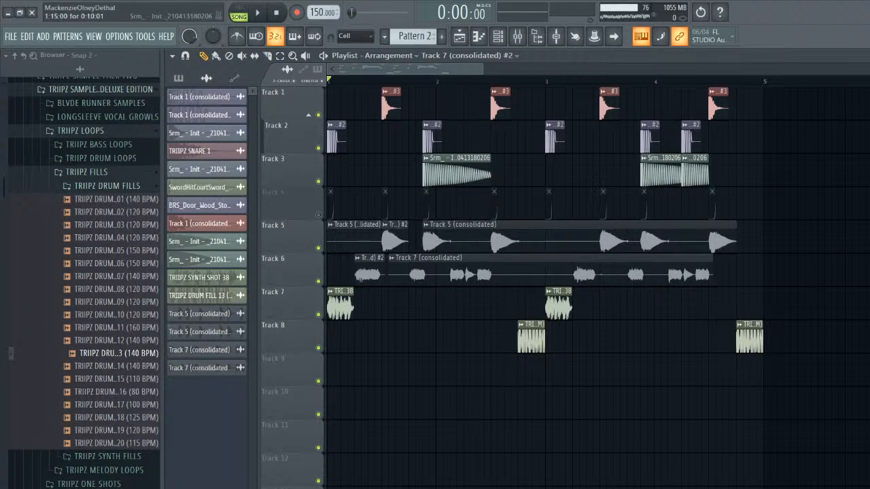
{"action": "left_click", "coordinate": [318, 215]}
{"action": "key", "text": "space"}
{"action": "left_click", "coordinate": [623, 340]}
{"action": "right_click", "coordinate": [631, 339]}
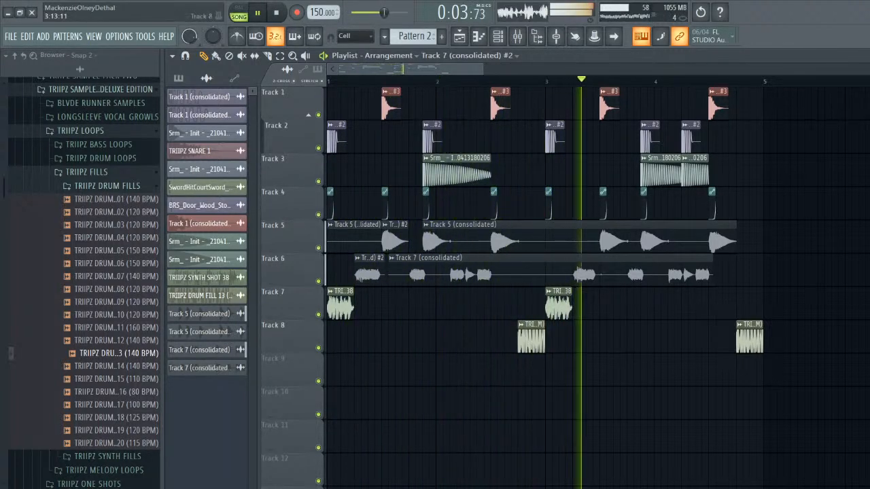
- Open the channel settings of the drum fill clip on Track 8, turn its volume down and close them
{"action": "double_click", "coordinate": [531, 339]}
{"action": "left_click_drag", "start_coordinate": [451, 151], "coordinate": [451, 168]}
{"action": "key", "text": "space"}
{"action": "left_click", "coordinate": [525, 150]}
- Raise the fader of mixer Insert 3 and load TR5 Classic Clipper in its second effect slot with 4.0 dB gain
{"action": "left_click", "coordinate": [517, 36]}
{"action": "key", "text": "space"}
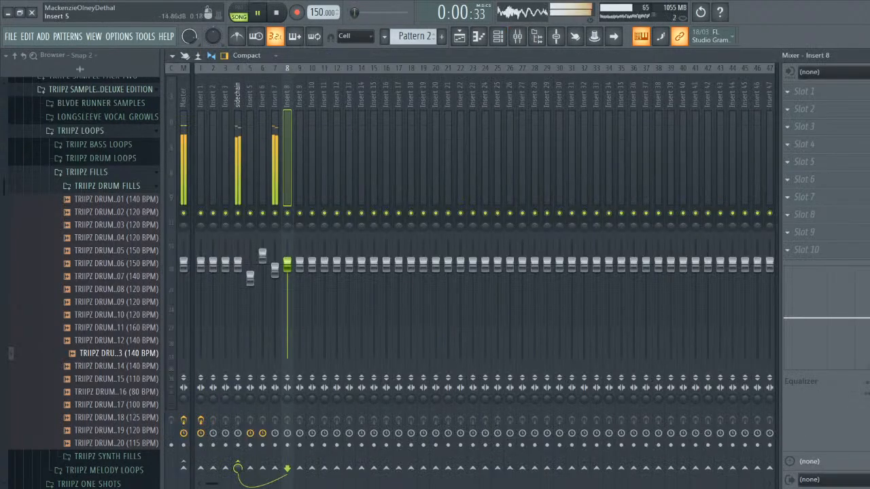
{"action": "left_click_drag", "start_coordinate": [225, 262], "coordinate": [224, 255]}
{"action": "left_click", "coordinate": [808, 108]}
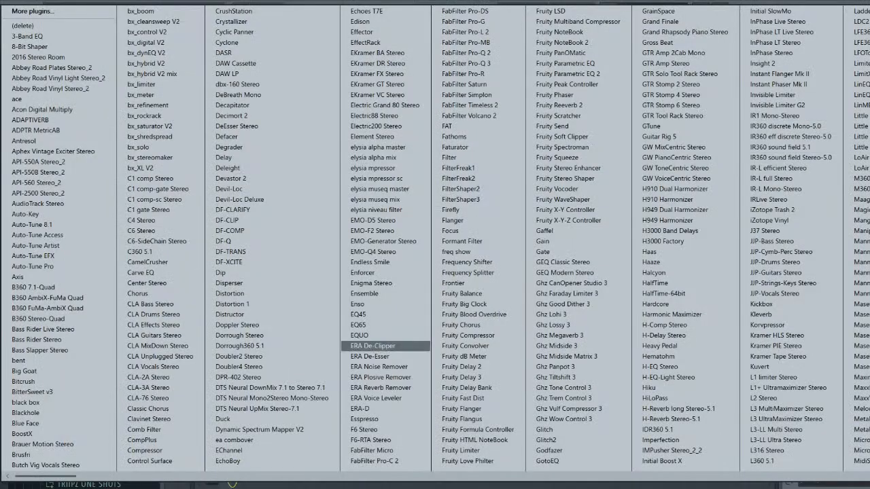
{"action": "left_click", "coordinate": [835, 335]}
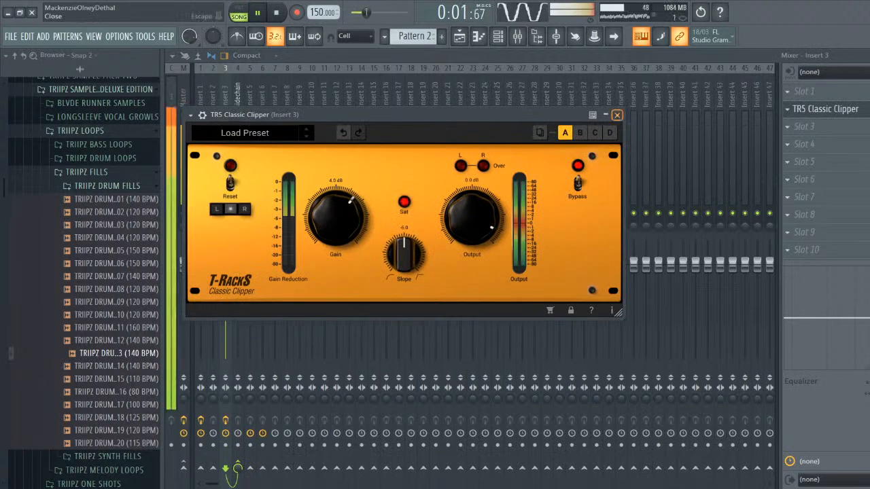
{"action": "left_click", "coordinate": [617, 115]}
- Raise the Insert 3 fader further and increase the TR5 Classic Clipper gain to about 10 dB
{"action": "left_click_drag", "start_coordinate": [225, 255], "coordinate": [225, 247]}
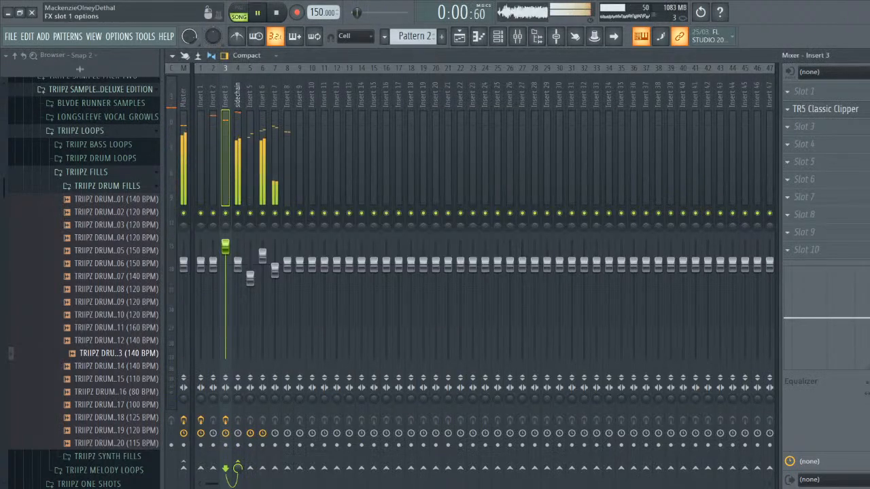
{"action": "left_click", "coordinate": [825, 109]}
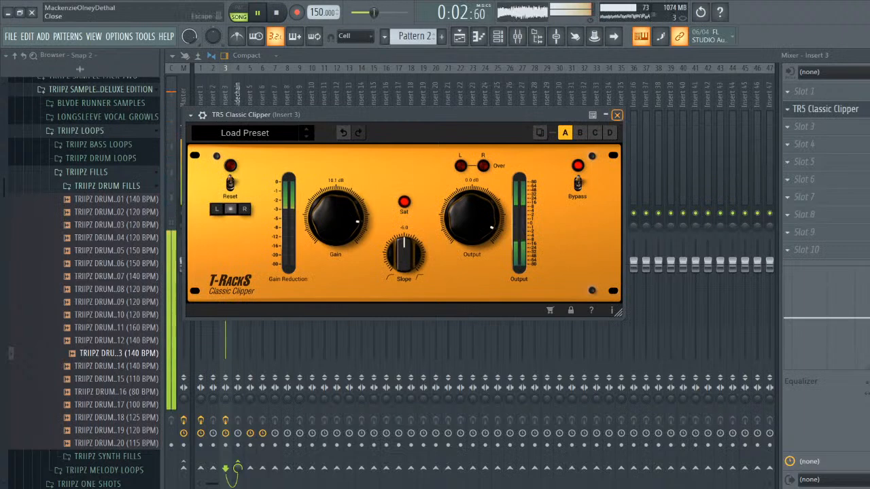
{"action": "left_click", "coordinate": [617, 115]}
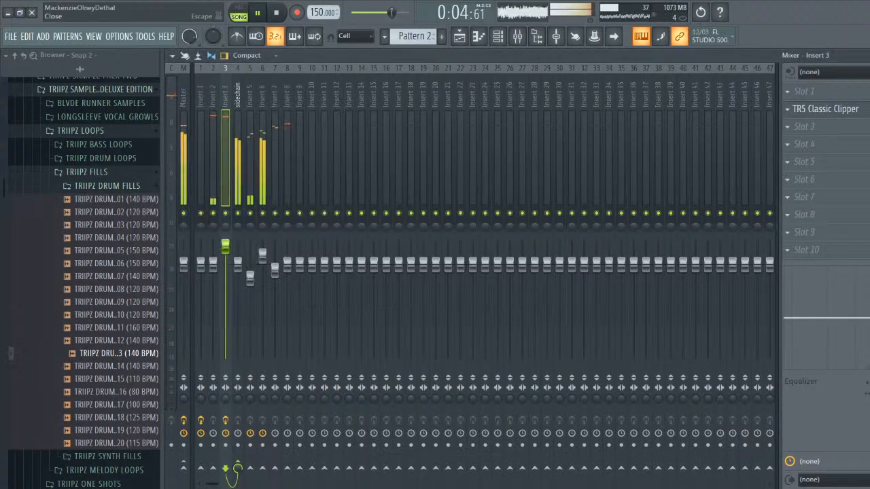
- Place the Serum 808 clip at the start of bar 1 on Track 3 and trim it to end at the first snare
{"action": "key", "text": "space"}
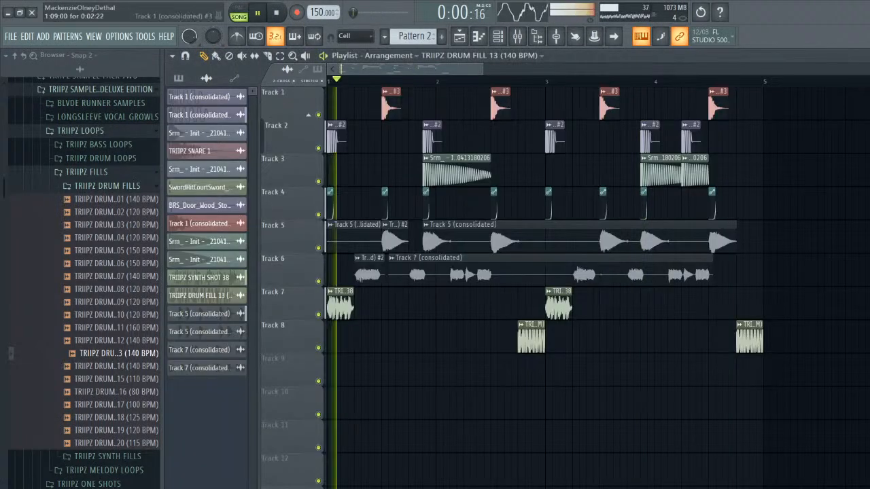
{"action": "key", "text": "space"}
{"action": "left_click", "coordinate": [441, 173]}
{"action": "left_click", "coordinate": [338, 171]}
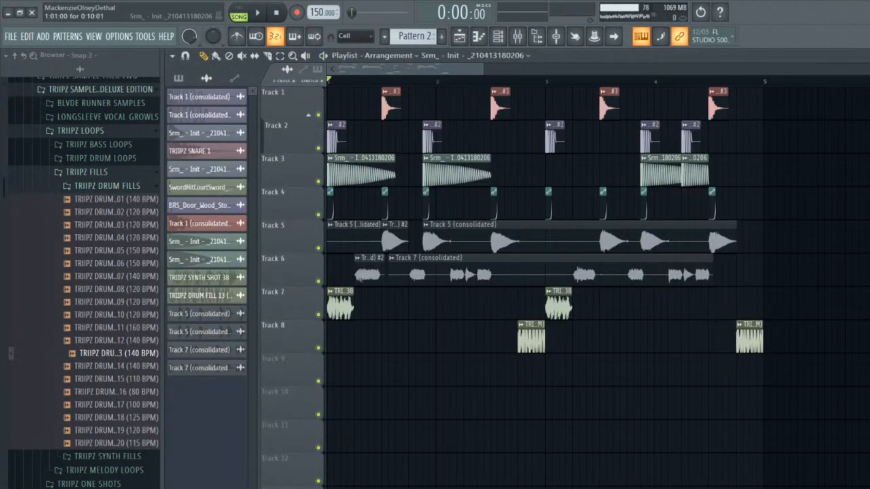
{"action": "key", "text": "space"}
{"action": "key", "text": "space"}
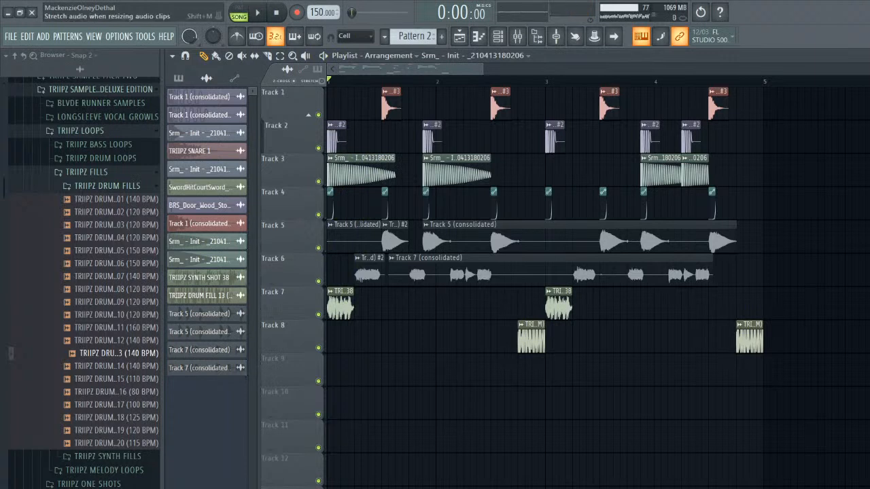
{"action": "key", "text": "space"}
{"action": "left_click_drag", "start_coordinate": [395, 174], "coordinate": [382, 174]}
{"action": "key", "text": "space"}
{"action": "key", "text": "space"}
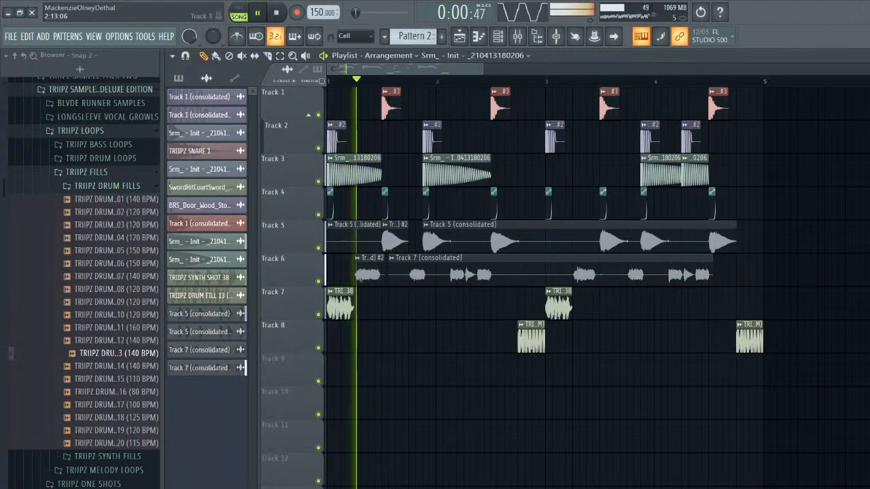
- Add copies of the trimmed 808 clip on Track 3 at bar 3 and under the second snare in bar 2
{"action": "left_click_drag", "start_coordinate": [540, 174], "coordinate": [548, 173]}
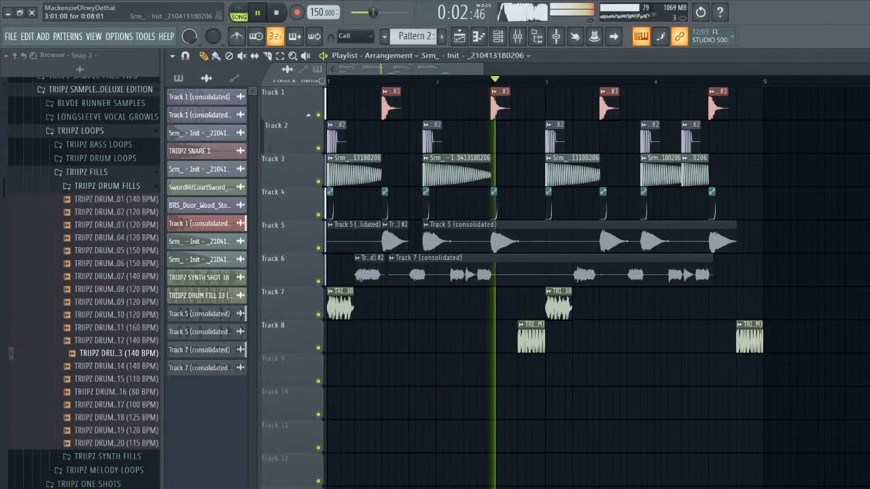
{"action": "key", "text": "space"}
{"action": "left_click", "coordinate": [495, 173]}
{"action": "key", "text": "space"}
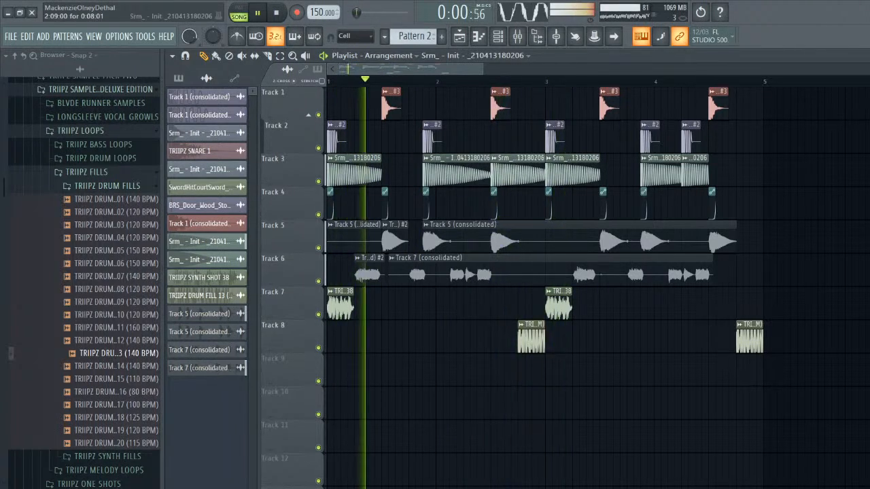
- Replace the 808 under the second snare with a run of short 808 clips leading up to bar 3 on Track 3
{"action": "left_click_drag", "start_coordinate": [493, 174], "coordinate": [517, 174]}
{"action": "key", "text": "space"}
{"action": "key", "text": "space"}
{"action": "left_click", "coordinate": [523, 174]}
{"action": "left_click", "coordinate": [537, 174]}
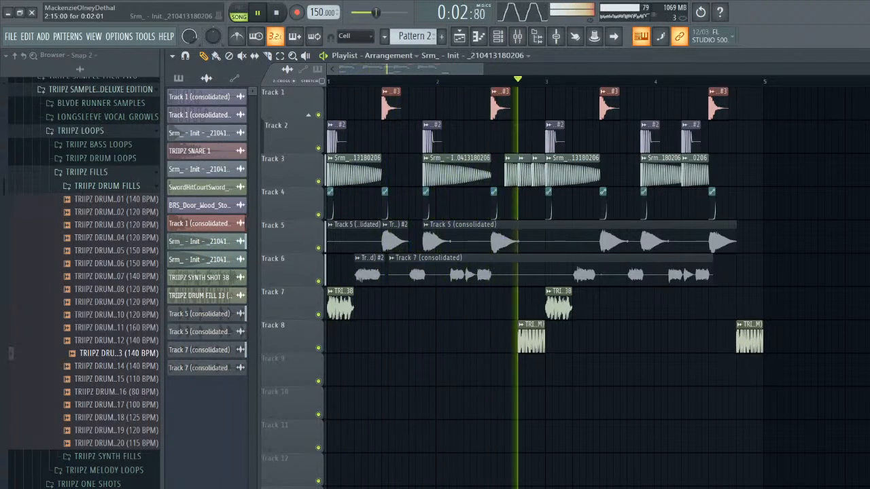
{"action": "key", "text": "space"}
{"action": "key", "text": "space"}
- Place a short 808 clip right before the second kick on Track 3, make it unique and raise its time-stretching pitch
{"action": "left_click", "coordinate": [401, 174]}
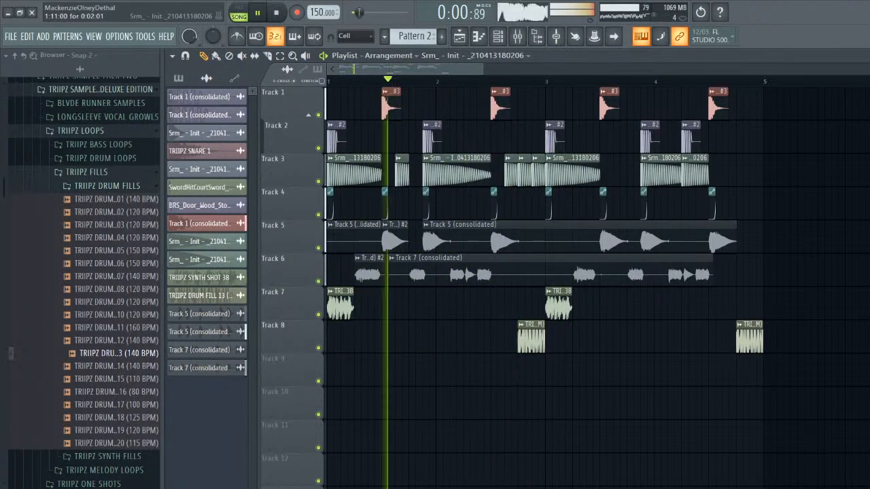
{"action": "key", "text": "space"}
{"action": "left_click", "coordinate": [399, 158]}
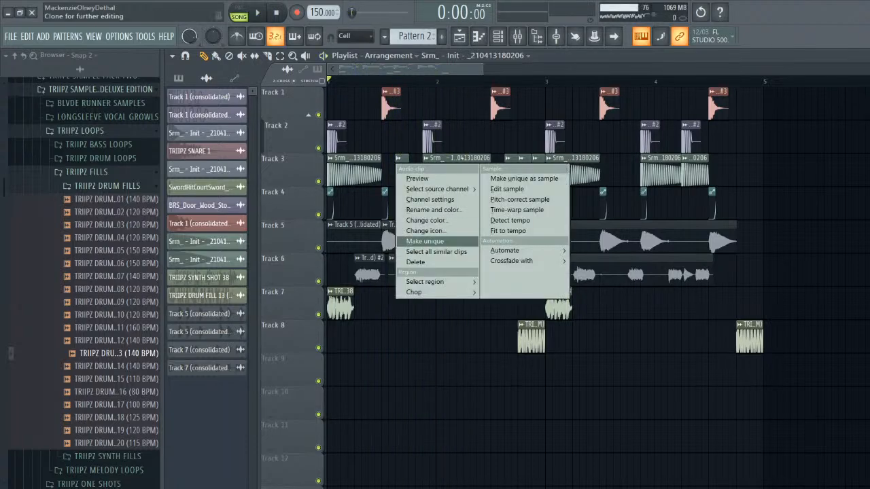
{"action": "left_click", "coordinate": [424, 241]}
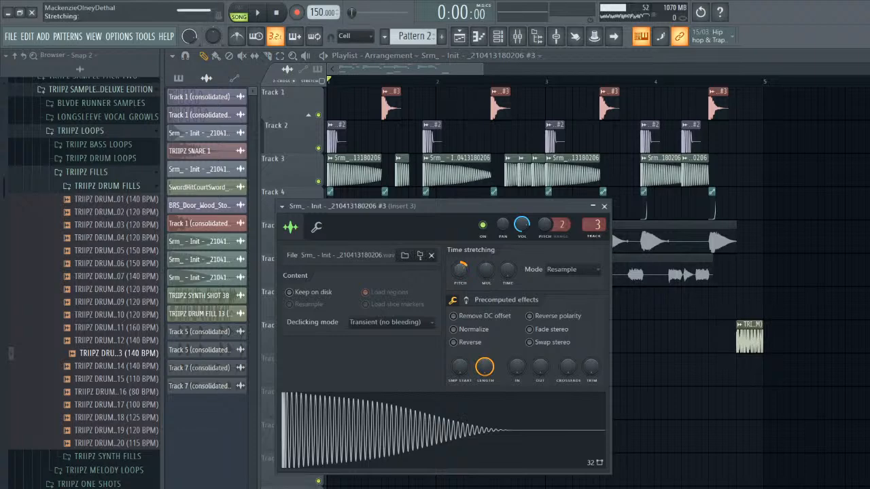
{"action": "key", "text": "space"}
{"action": "left_click", "coordinate": [604, 205]}
{"action": "key", "text": "space"}
{"action": "key", "text": "space"}
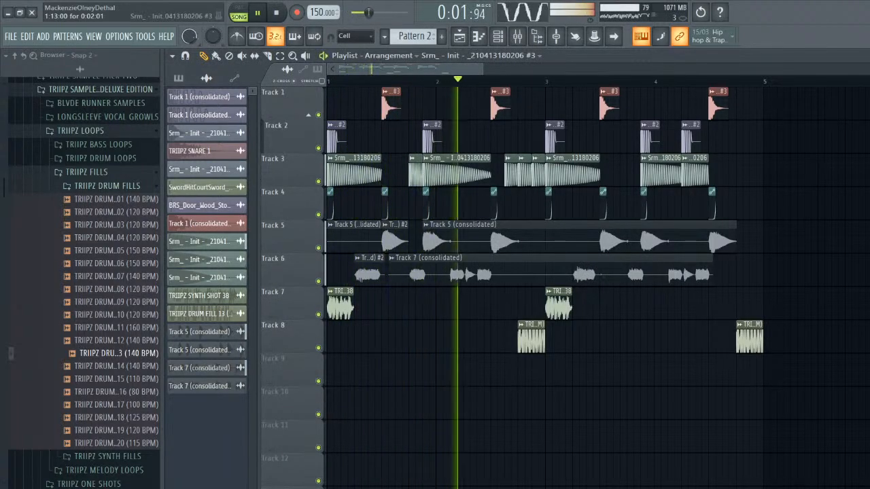
- Play the arrangement from the start to check the new 808 pattern
{"action": "key", "text": "space"}
{"action": "key", "text": "space"}
{"action": "left_click", "coordinate": [651, 338]}
{"action": "right_click", "coordinate": [652, 337]}
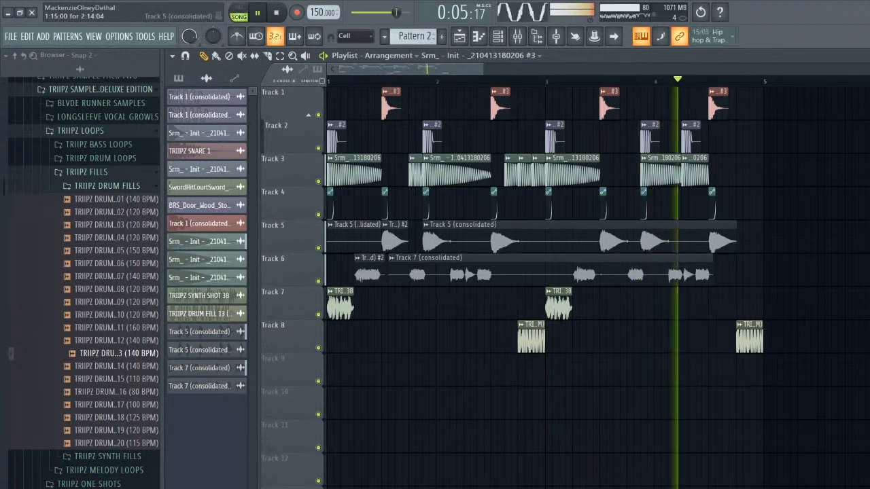
{"action": "key", "text": "space"}
{"action": "key", "text": "space"}
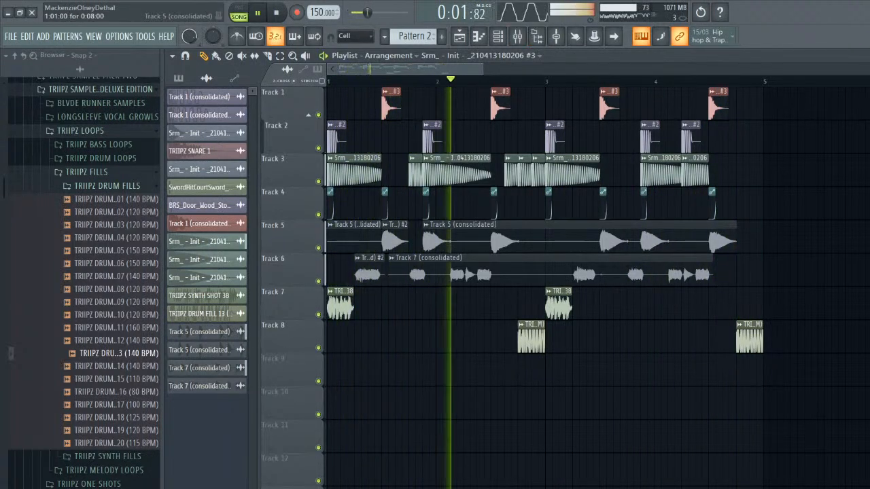
- Turn on Normalize for the long Track 7 (consolidated) bass clip on Track 6 and close its channel settings
{"action": "left_click", "coordinate": [435, 257]}
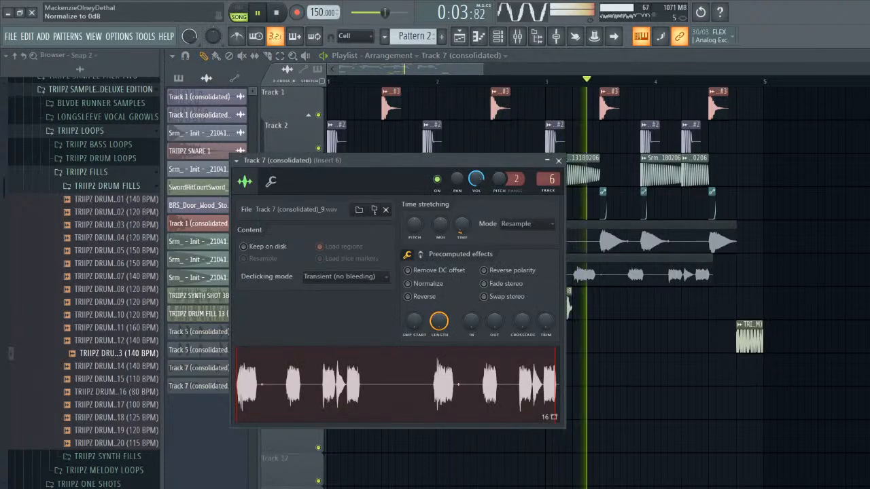
{"action": "left_click", "coordinate": [409, 283]}
{"action": "left_click", "coordinate": [558, 161]}
{"action": "left_click", "coordinate": [439, 371]}
{"action": "right_click", "coordinate": [487, 372]}
{"action": "left_click_drag", "start_coordinate": [482, 69], "coordinate": [462, 69]}
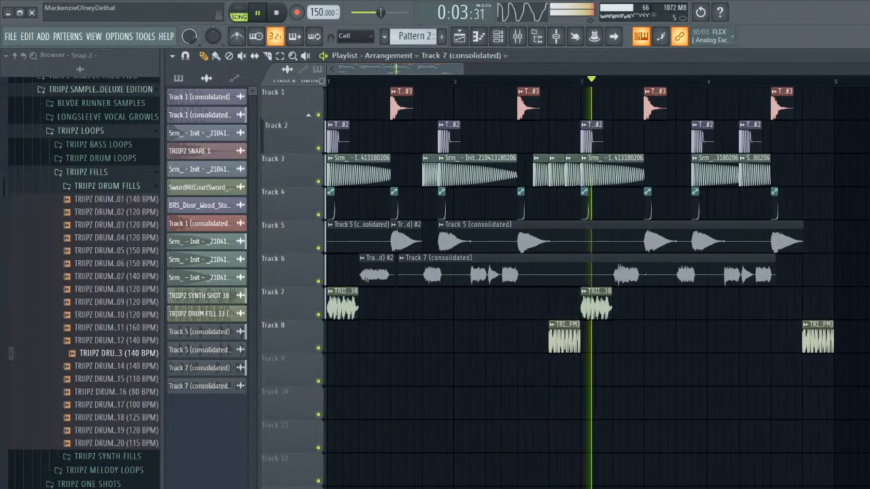
- Lower the Insert 3 mixer fader back to its default level
{"action": "key", "text": "F9"}
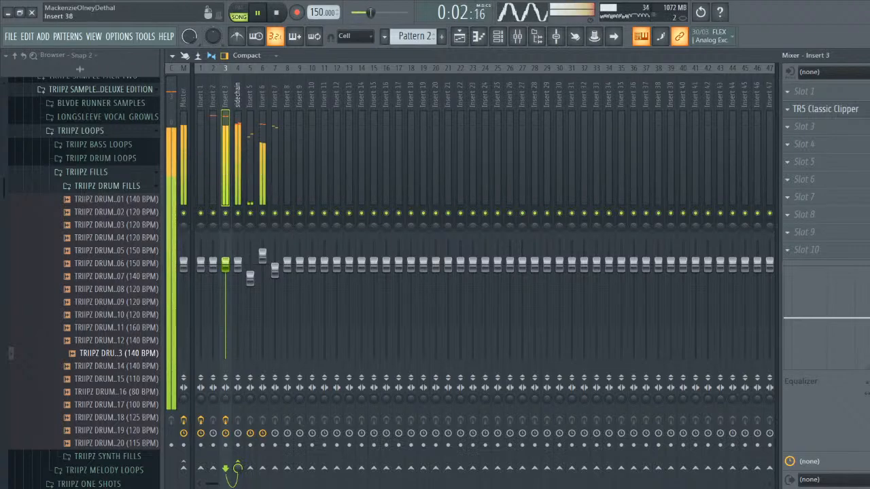
{"action": "key", "text": "F9"}
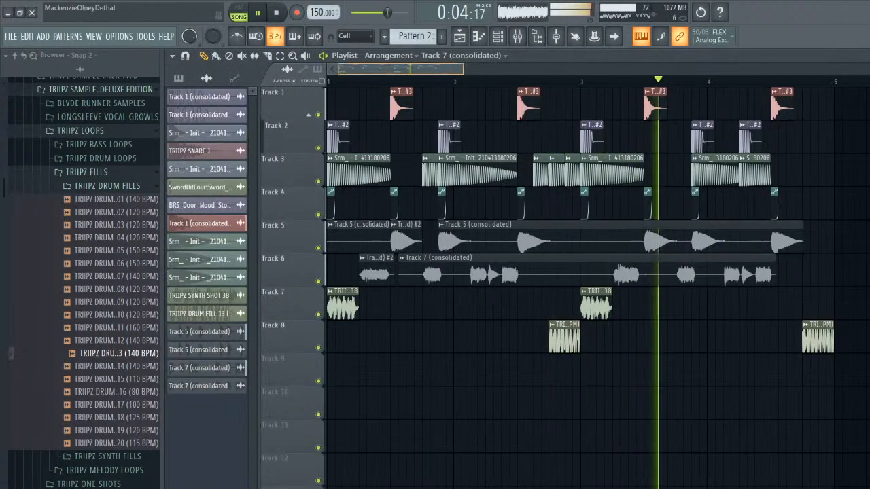
- Remove the last short 808 clip right before bar 3 on Track 3 and play the section back
{"action": "key", "text": "space"}
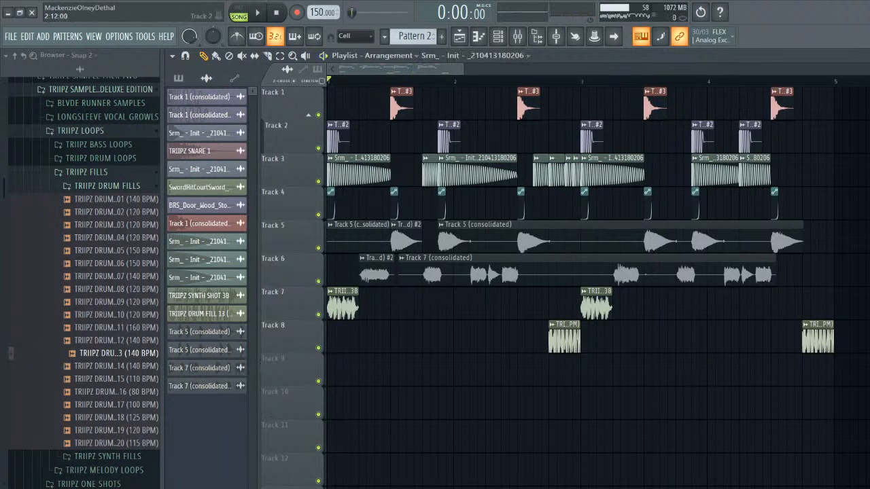
{"action": "key", "text": "space"}
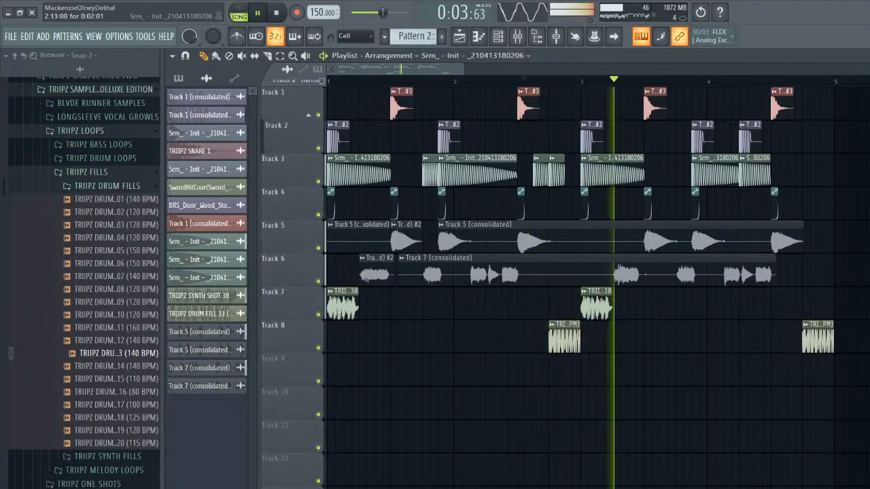
{"action": "key", "text": "space"}
{"action": "key", "text": "space"}
{"action": "key", "text": "space"}
{"action": "key", "text": "space"}
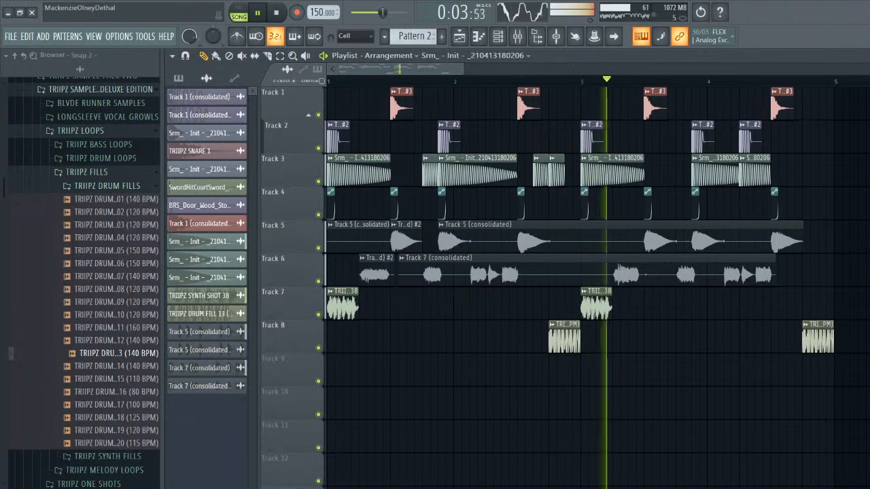
- Duplicate all clips of the four-bar arrangement so that the copy starts at bar 5
{"action": "scroll", "coordinate": [653, 299], "scroll_direction": "down", "scroll_amount": 2}
{"action": "left_click_drag", "start_coordinate": [722, 385], "coordinate": [327, 87]}
{"action": "key", "text": "ctrl+b"}
{"action": "key", "text": "space"}
{"action": "key", "text": "space"}
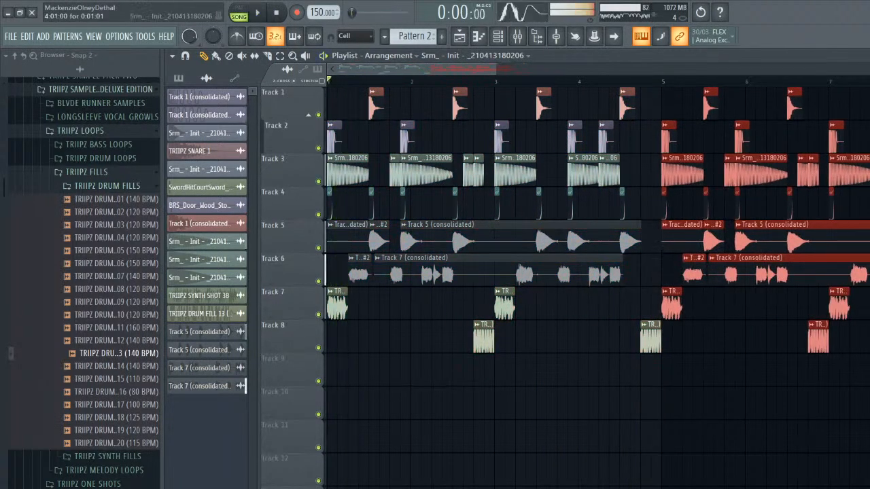
{"action": "left_click", "coordinate": [592, 370]}
- Add a new Serum instance to the channel rack
{"action": "left_click", "coordinate": [497, 36]}
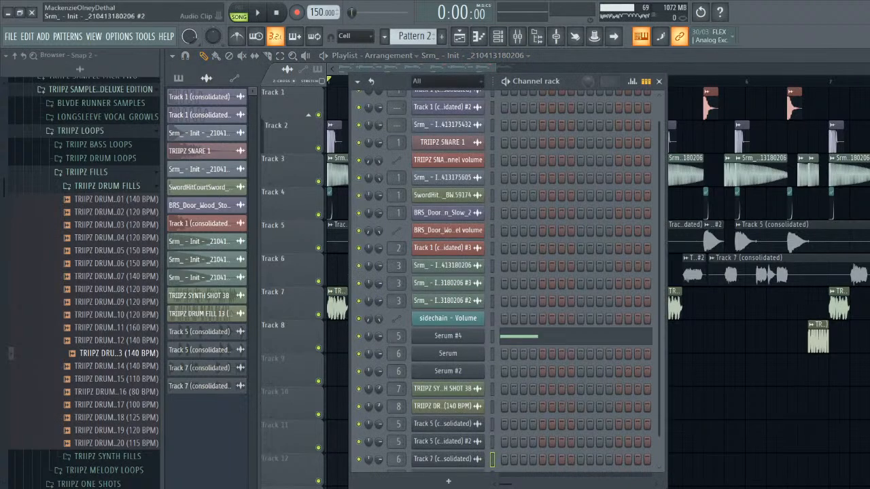
{"action": "left_click", "coordinate": [448, 353]}
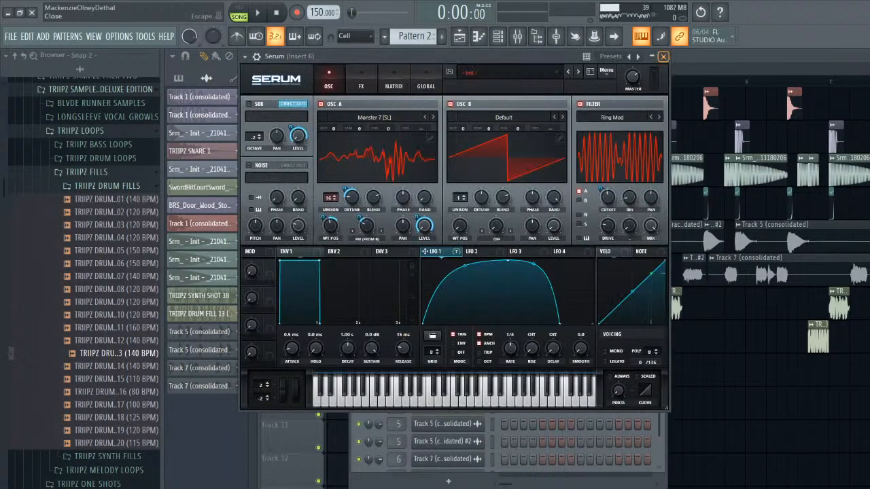
{"action": "left_click", "coordinate": [663, 57]}
{"action": "left_click", "coordinate": [447, 481]}
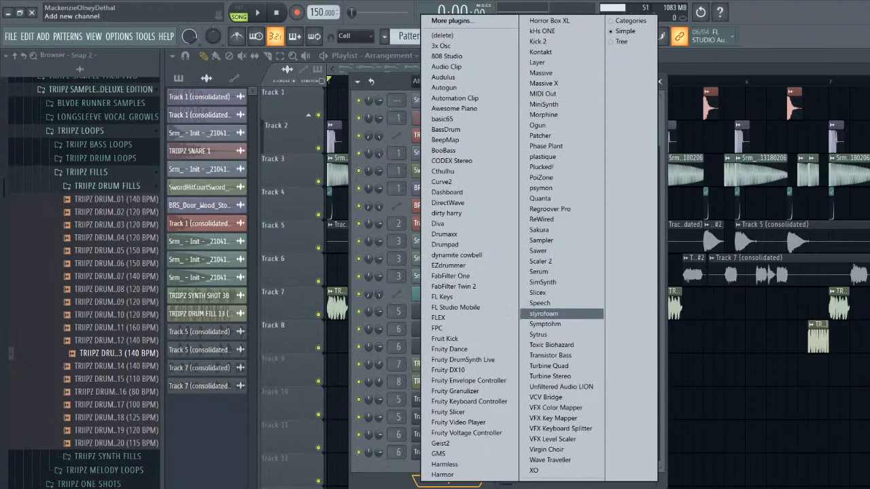
{"action": "left_click", "coordinate": [538, 271]}
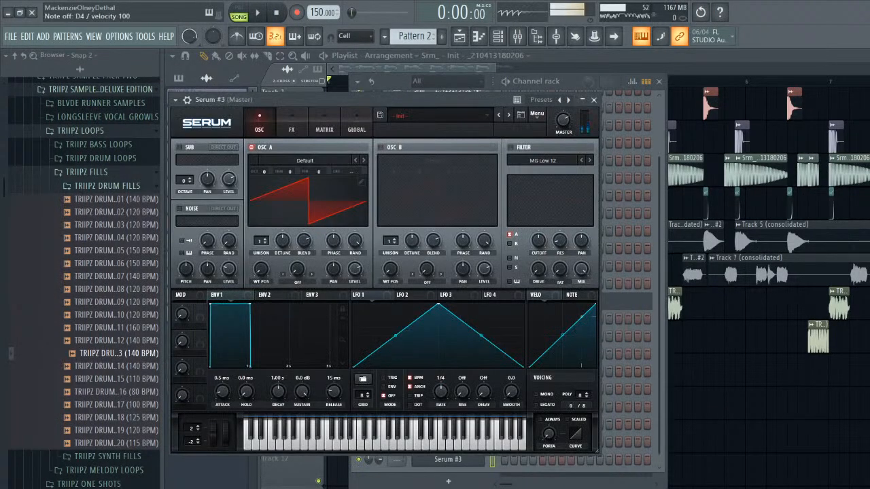
- Switch Osc A off, enable the noise oscillator and modulate its level with LFO 1 shaped into a short decay
{"action": "left_click", "coordinate": [251, 147]}
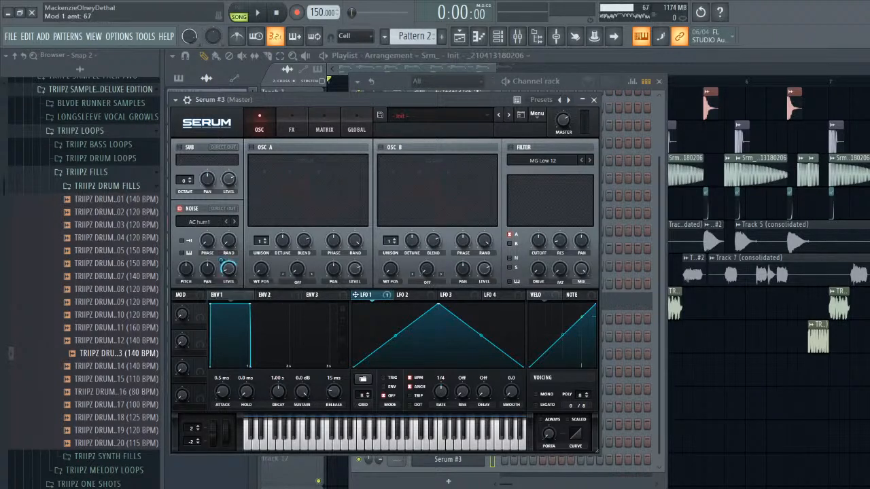
{"action": "left_click_drag", "start_coordinate": [438, 304], "coordinate": [353, 303]}
{"action": "double_click", "coordinate": [385, 350]}
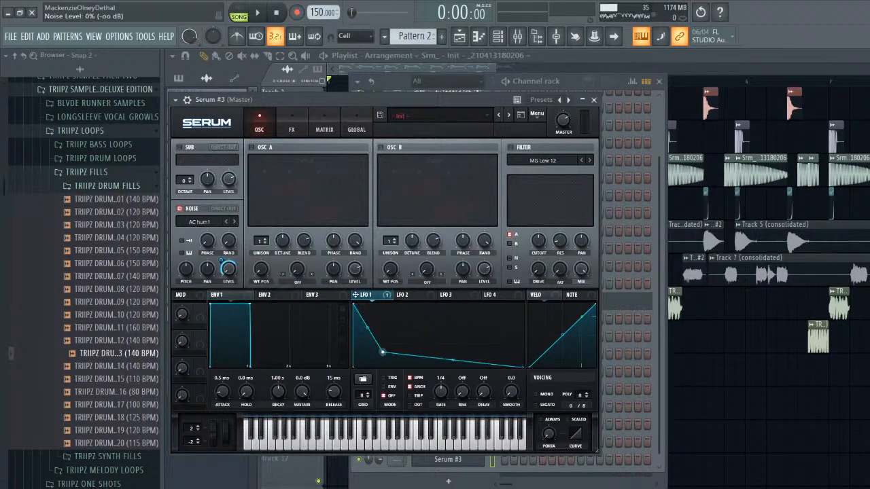
{"action": "left_click", "coordinate": [199, 221]}
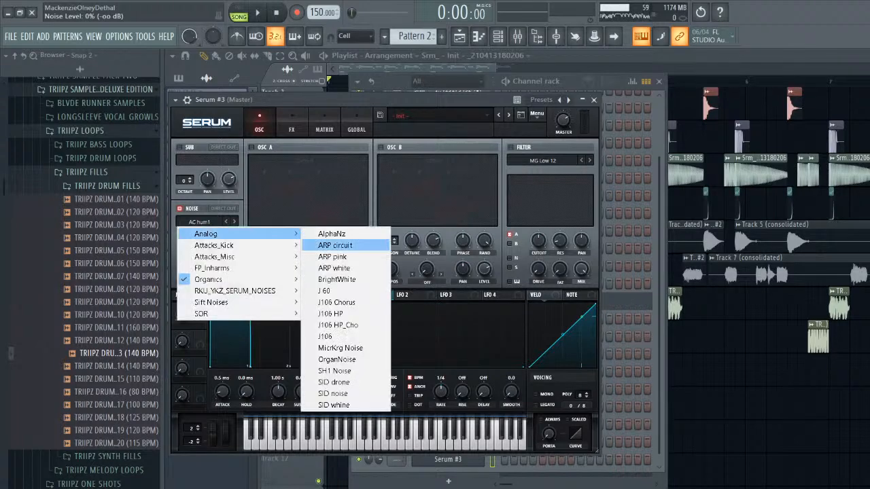
- Enable a high-pass EQ around 4075 Hz and a compressor in Serum's effects, and set LFO 1 to Env mode
{"action": "left_click", "coordinate": [292, 129]}
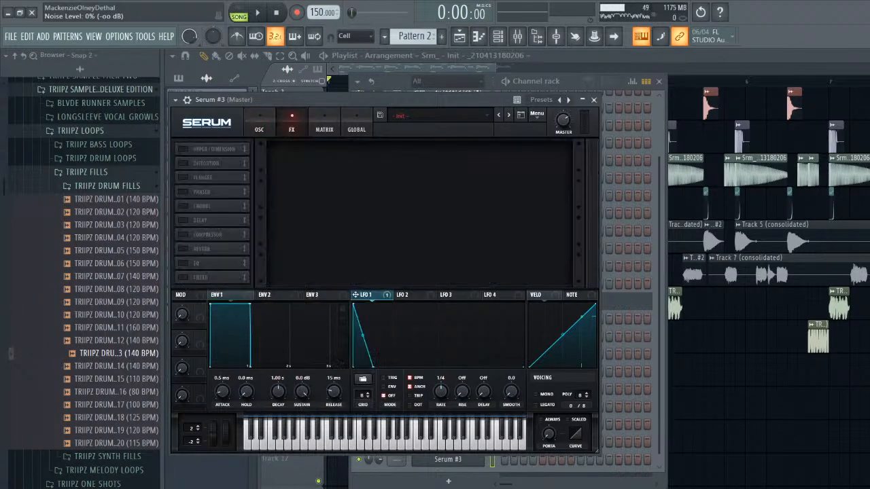
{"action": "left_click", "coordinate": [182, 263]}
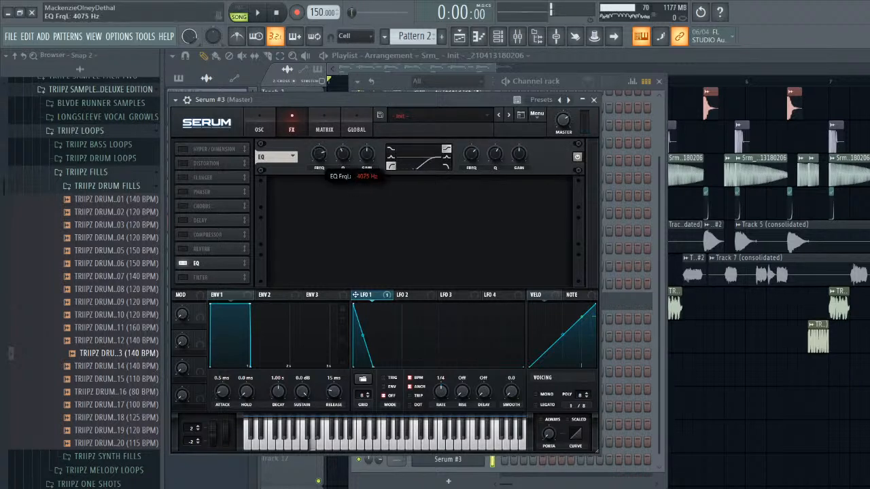
{"action": "left_click", "coordinate": [183, 235]}
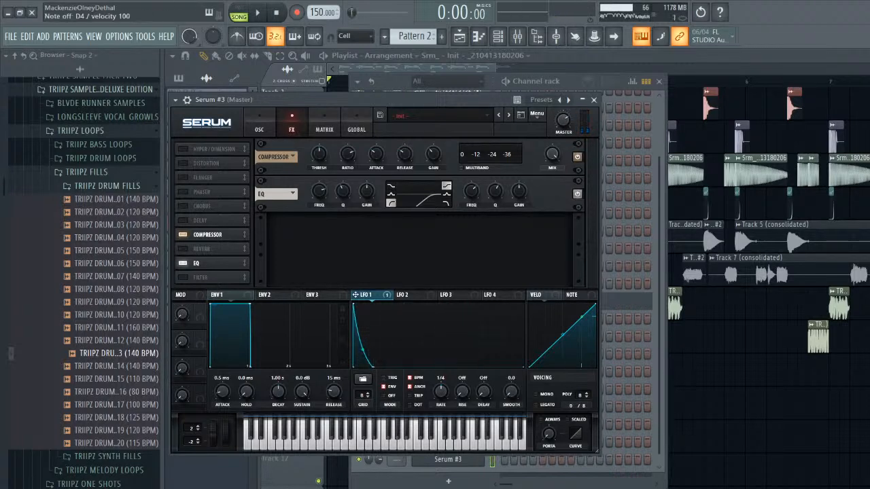
- Place the recorded Serum noise hit on Track 9 and repeat it at eighth-of-a-bar spacing from bar 1
{"action": "left_click_drag", "start_coordinate": [353, 100], "coordinate": [601, 270]}
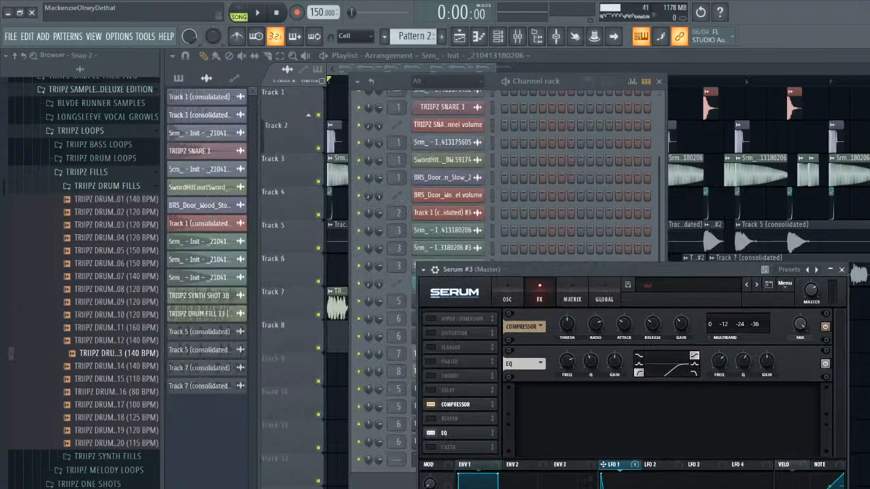
{"action": "key", "text": "space"}
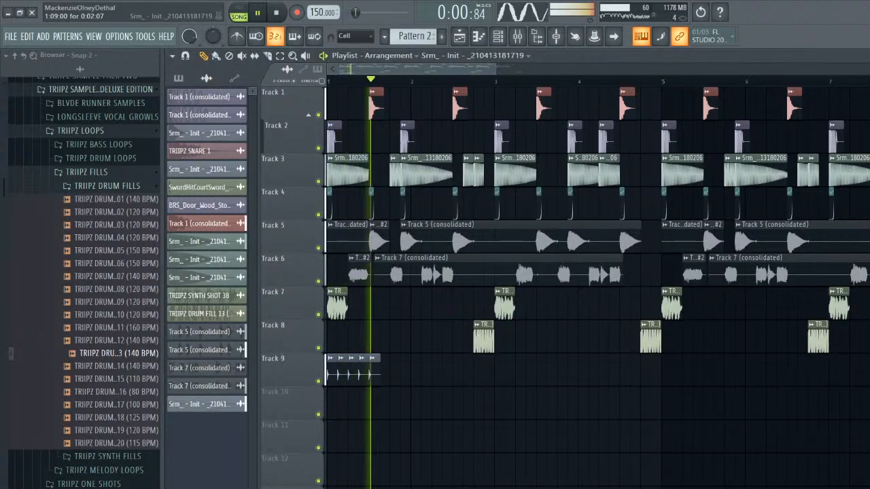
{"action": "key", "text": "space"}
- Turn on Normalize for the Track 9 noise hit and extend its repeating pattern to the start of bar 2
{"action": "double_click", "coordinate": [341, 367]}
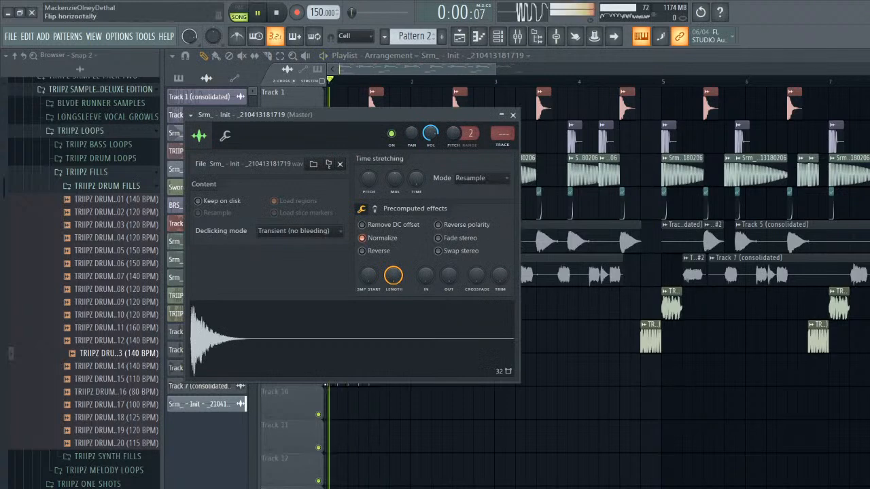
{"action": "left_click", "coordinate": [513, 115]}
{"action": "key", "text": "space"}
{"action": "key", "text": "space"}
{"action": "key", "text": "space"}
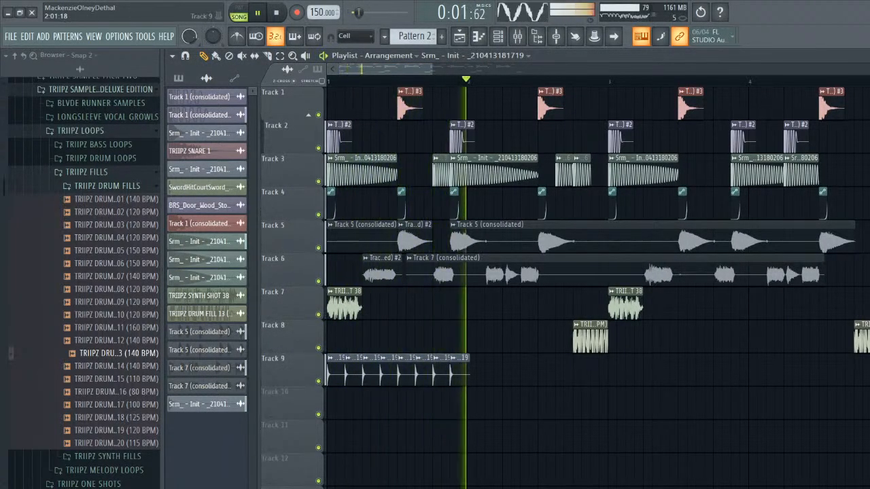
- Repeat the Track 9 noise hit at eighth-of-a-bar spacing up to the start of bar 3
{"action": "left_click", "coordinate": [473, 373]}
{"action": "key", "text": "space"}
{"action": "key", "text": "space"}
{"action": "left_click", "coordinate": [489, 374]}
{"action": "left_click", "coordinate": [516, 374]}
{"action": "left_click_drag", "start_coordinate": [516, 374], "coordinate": [508, 374]}
{"action": "left_click", "coordinate": [525, 374]}
{"action": "left_click", "coordinate": [543, 373]}
{"action": "left_click", "coordinate": [561, 374]}
{"action": "left_click", "coordinate": [579, 373]}
{"action": "left_click", "coordinate": [597, 374]}
{"action": "key", "text": "space"}
{"action": "key", "text": "space"}
- Move the Track 9 hit pattern to start at bar 5 and duplicate it up to the start of bar 9
{"action": "left_click_drag", "start_coordinate": [622, 374], "coordinate": [330, 373]}
{"action": "key", "text": "space"}
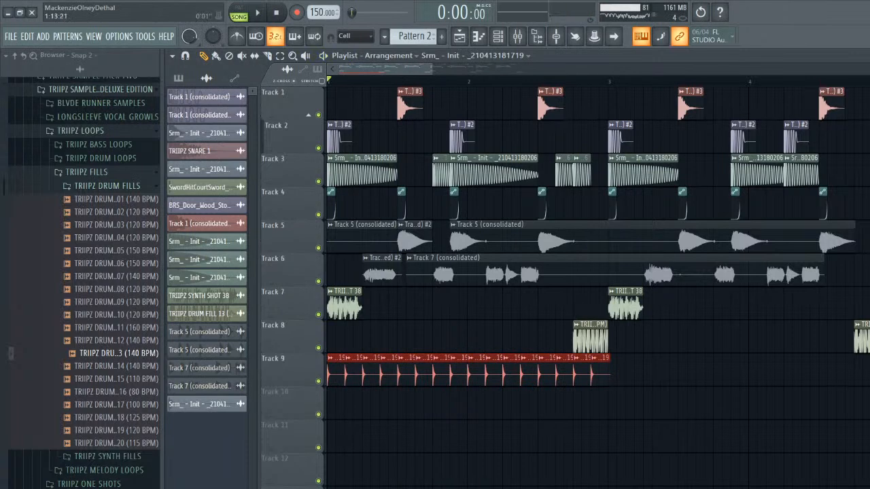
{"action": "scroll", "coordinate": [401, 406], "scroll_direction": "down", "scroll_amount": 4}
{"action": "left_click_drag", "start_coordinate": [415, 373], "coordinate": [568, 374]}
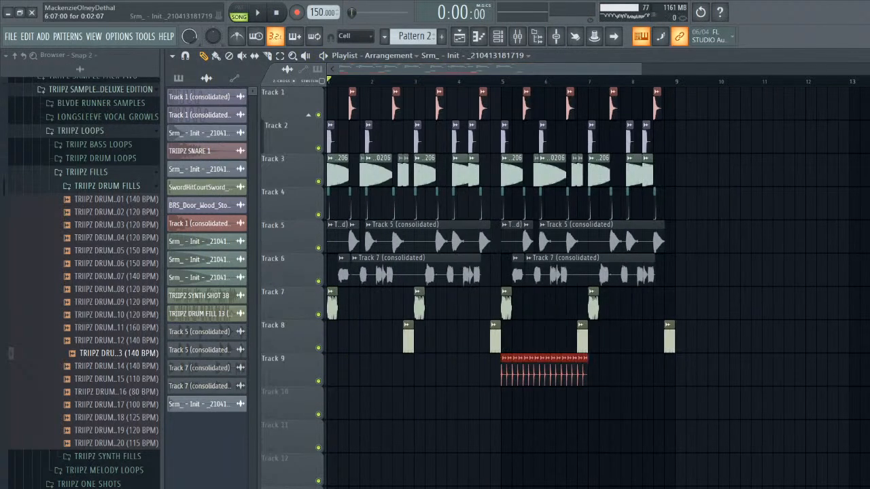
{"action": "key", "text": "ctrl+b"}
{"action": "key", "text": "space"}
{"action": "left_click", "coordinate": [625, 406]}
{"action": "right_click", "coordinate": [623, 405]}
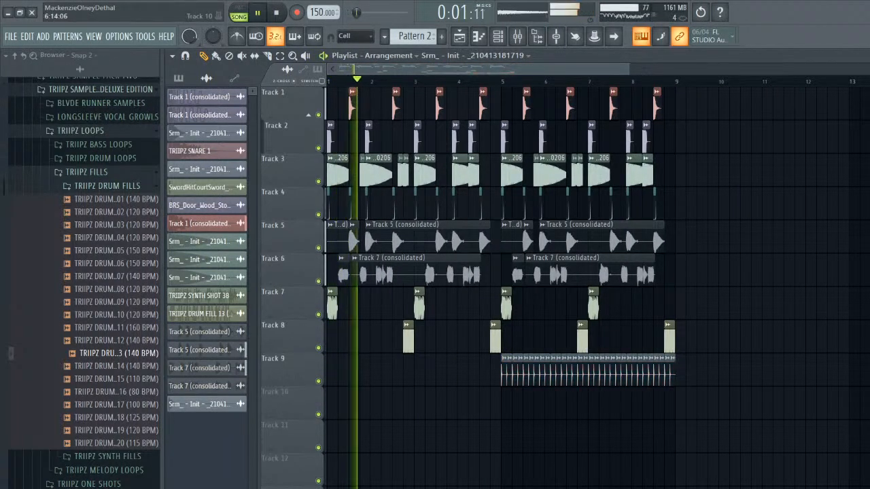
{"action": "left_click_drag", "start_coordinate": [629, 69], "coordinate": [616, 70]}
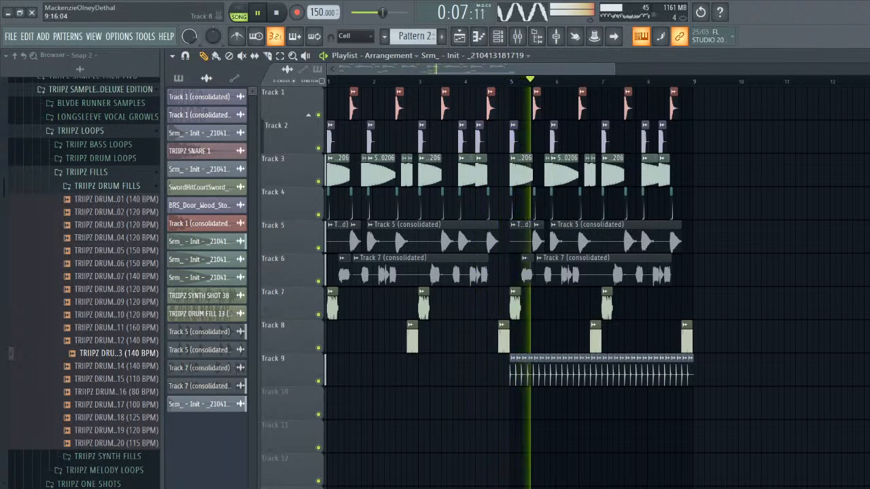
{"action": "key", "text": "ctrl+a"}
{"action": "left_click_drag", "start_coordinate": [329, 102], "coordinate": [792, 339]}
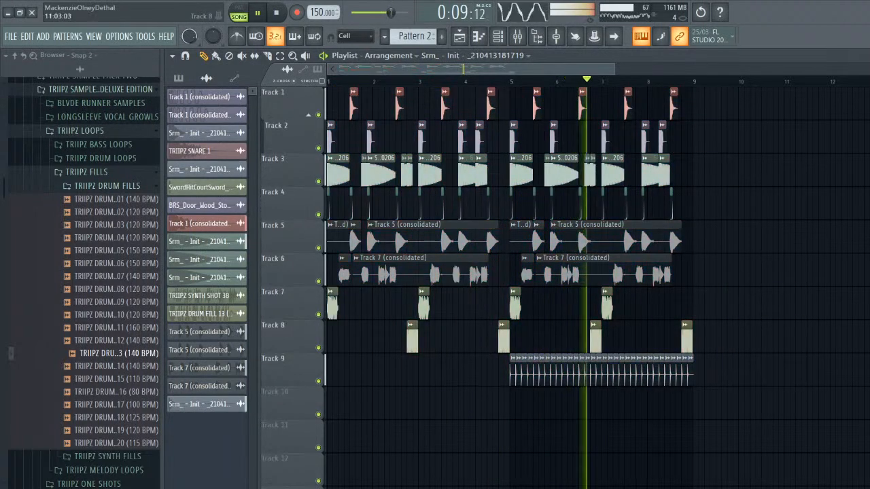
{"action": "key", "text": "space"}
- Find the Lil Pump Gucci Gang acapella among the browser samples and place it on Track 10 at bar 1
{"action": "scroll", "coordinate": [84, 271], "scroll_direction": "down", "scroll_amount": 1}
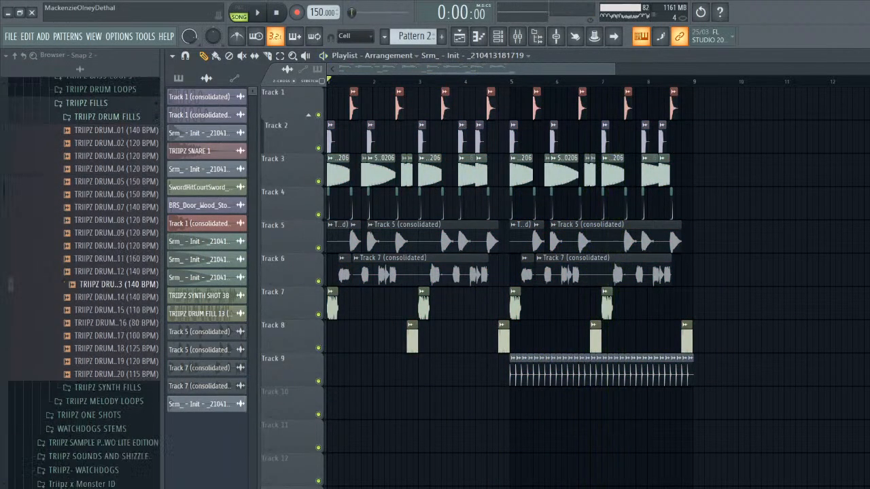
{"action": "scroll", "coordinate": [84, 272], "scroll_direction": "up", "scroll_amount": 6}
{"action": "scroll", "coordinate": [115, 430], "scroll_direction": "down", "scroll_amount": 4}
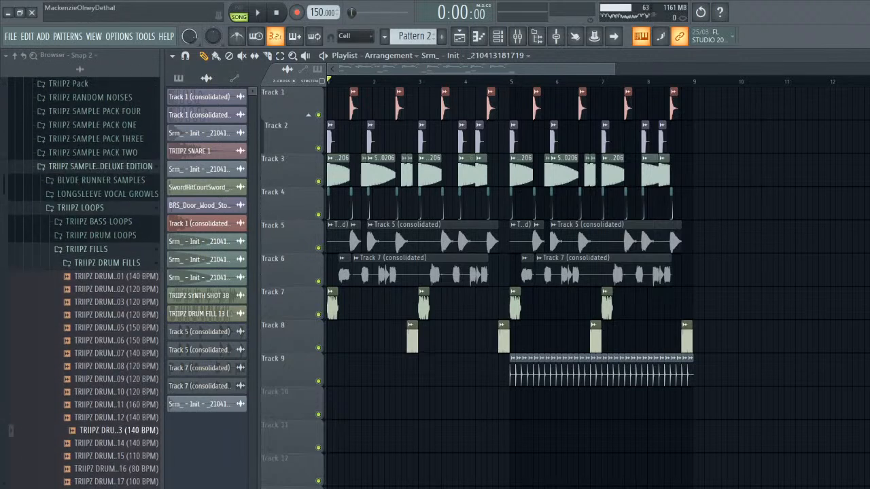
{"action": "left_click", "coordinate": [101, 167]}
{"action": "scroll", "coordinate": [626, 408], "scroll_direction": "up", "scroll_amount": 2}
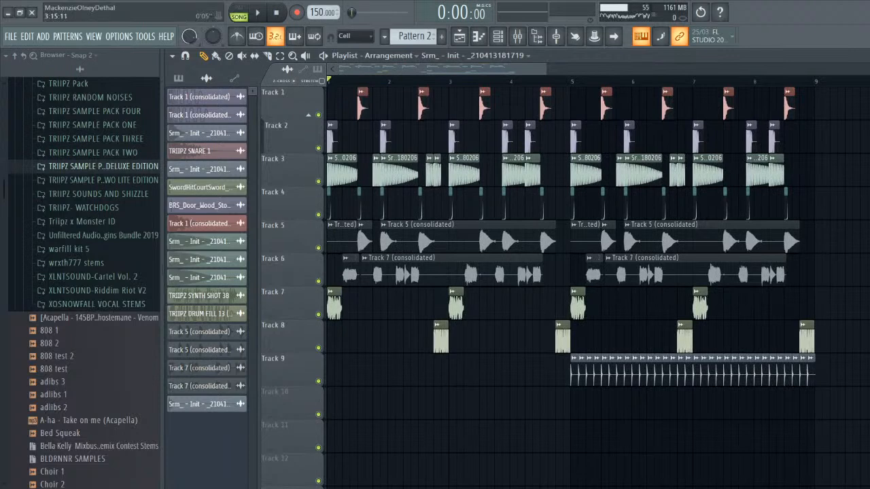
{"action": "scroll", "coordinate": [74, 264], "scroll_direction": "down", "scroll_amount": 2}
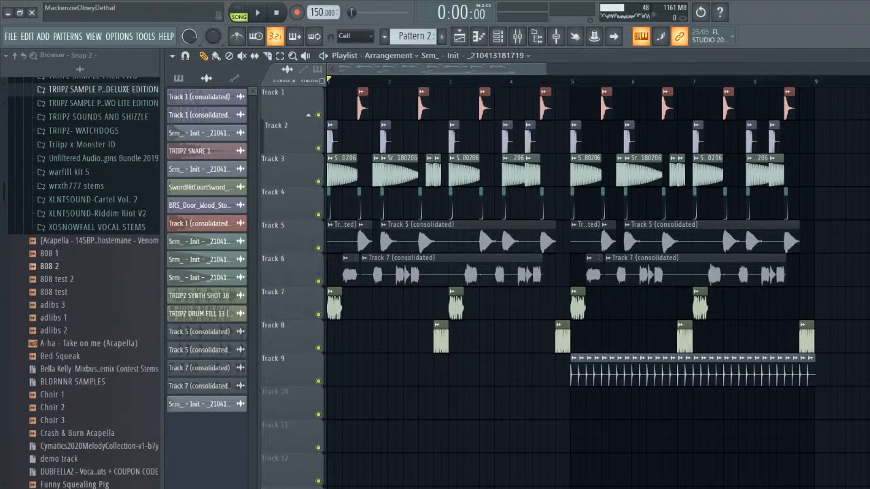
{"action": "scroll", "coordinate": [61, 324], "scroll_direction": "down", "scroll_amount": 2}
{"action": "scroll", "coordinate": [68, 304], "scroll_direction": "down", "scroll_amount": 4}
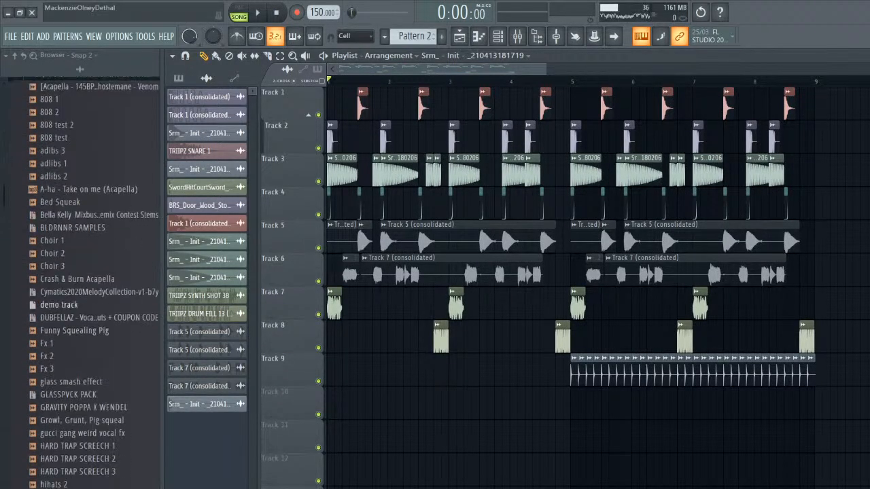
{"action": "scroll", "coordinate": [68, 317], "scroll_direction": "down", "scroll_amount": 2}
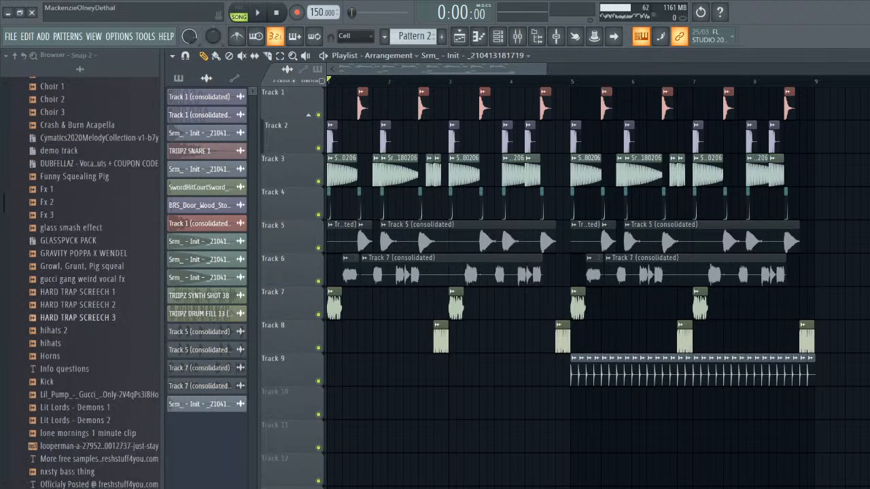
{"action": "scroll", "coordinate": [68, 318], "scroll_direction": "down", "scroll_amount": 2}
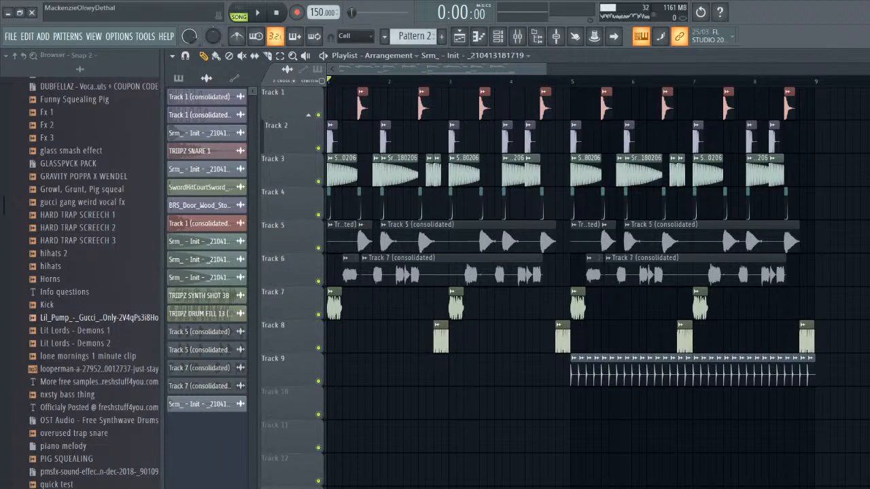
{"action": "left_click_drag", "start_coordinate": [102, 317], "coordinate": [330, 405]}
- Fit the Track 10 acapella to the project tempo using a source tempo of 120 BPM
{"action": "scroll", "coordinate": [503, 375], "scroll_direction": "down", "scroll_amount": 4}
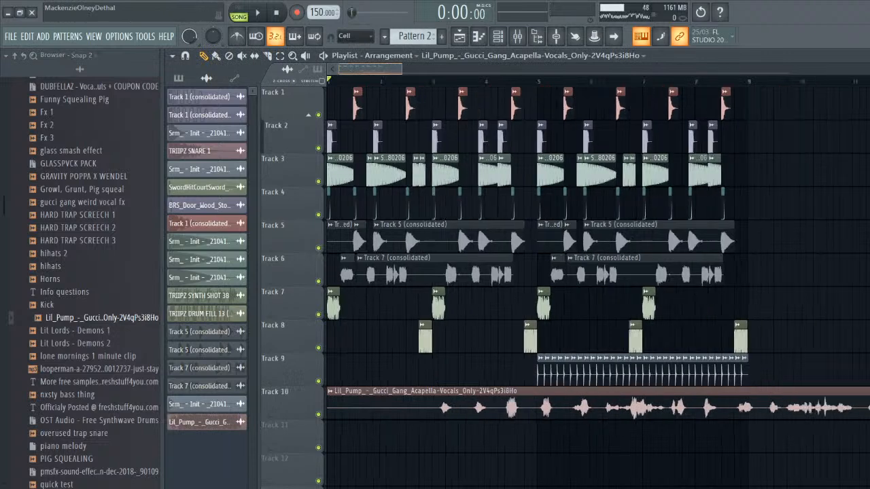
{"action": "left_click_drag", "start_coordinate": [504, 375], "coordinate": [328, 102]}
{"action": "left_click", "coordinate": [507, 304]}
{"action": "right_click", "coordinate": [507, 304]}
{"action": "left_click", "coordinate": [331, 391]}
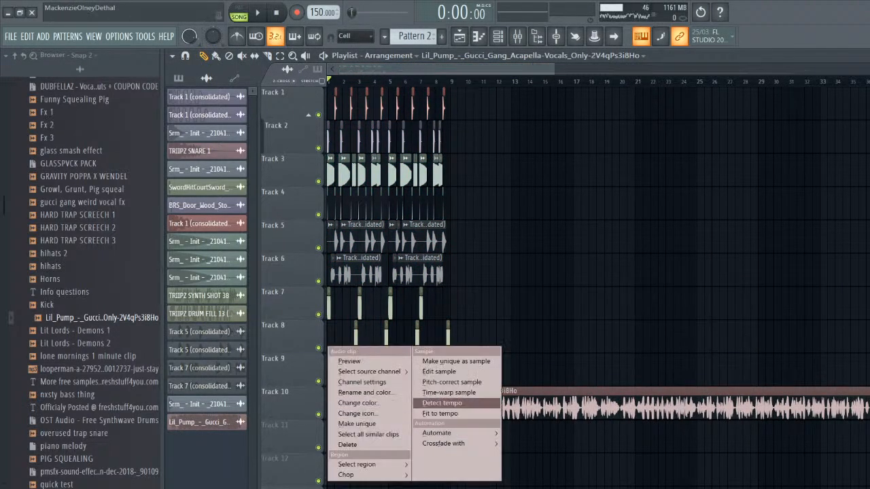
{"action": "left_click", "coordinate": [439, 413]}
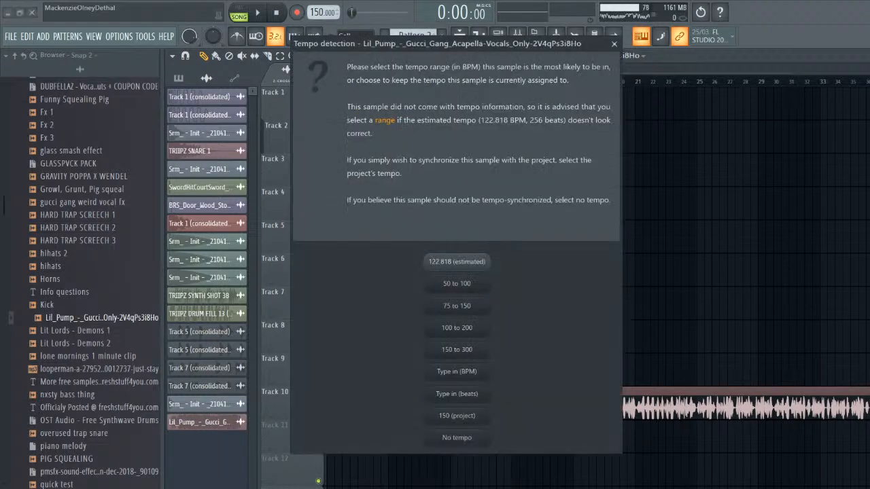
{"action": "left_click", "coordinate": [456, 371]}
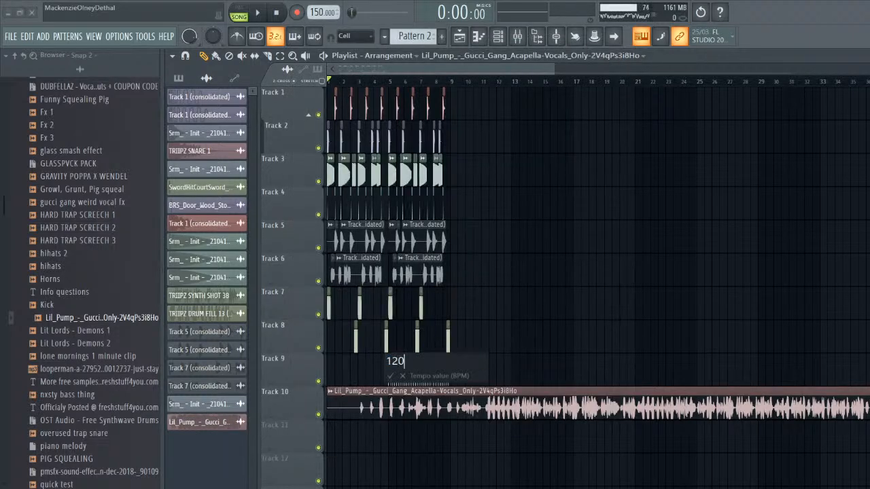
{"action": "key", "text": "Return"}
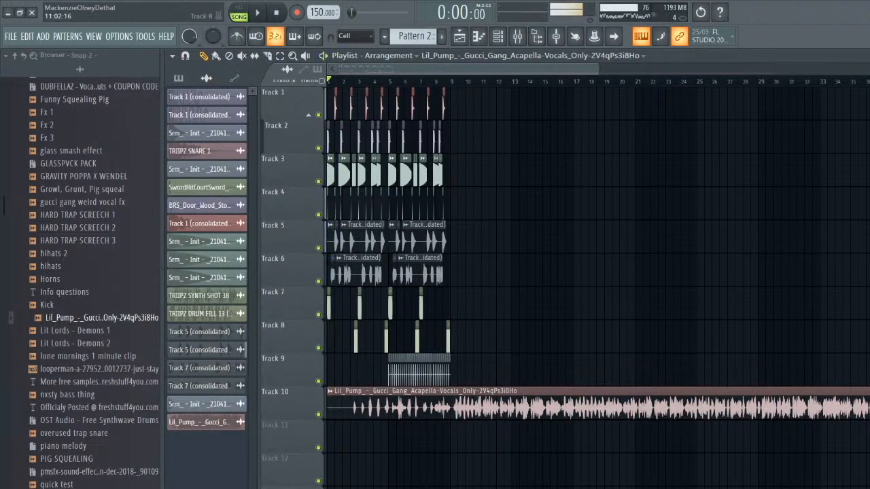
- Trim the acapella's intro off at bar 9 and move the remaining vocal to start at bar 1
{"action": "left_click", "coordinate": [449, 81]}
{"action": "key", "text": "space"}
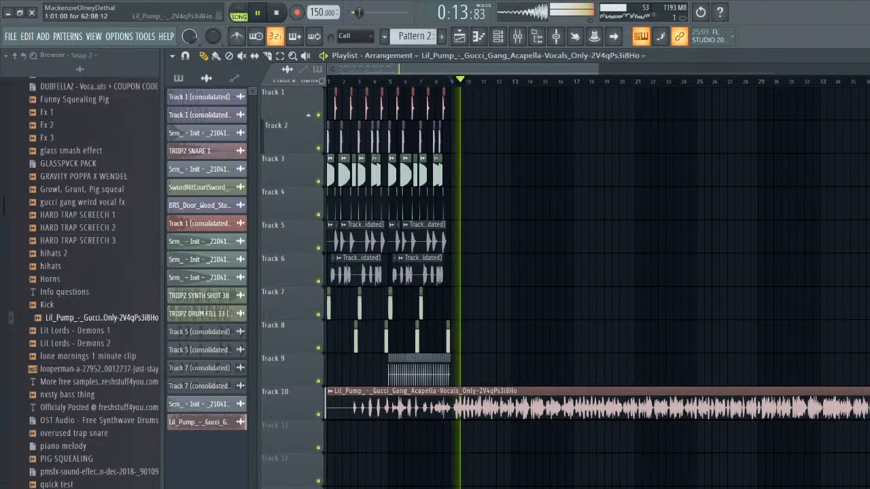
{"action": "key", "text": "space"}
{"action": "left_click_drag", "start_coordinate": [328, 407], "coordinate": [397, 408]}
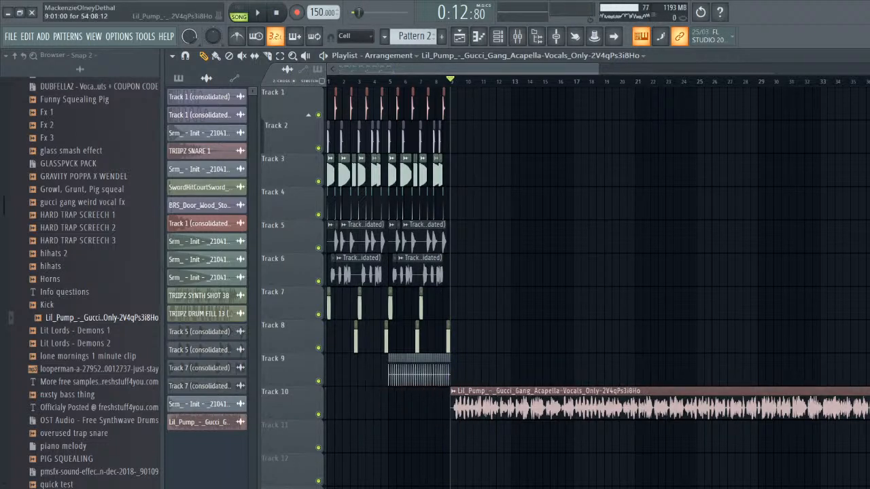
{"action": "left_click_drag", "start_coordinate": [473, 407], "coordinate": [350, 406]}
{"action": "key", "text": "space"}
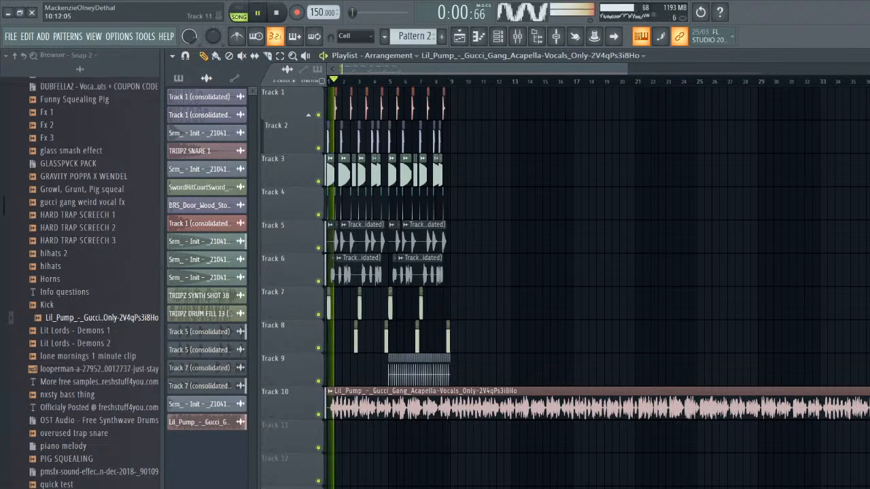
{"action": "left_click_drag", "start_coordinate": [626, 69], "coordinate": [420, 70]}
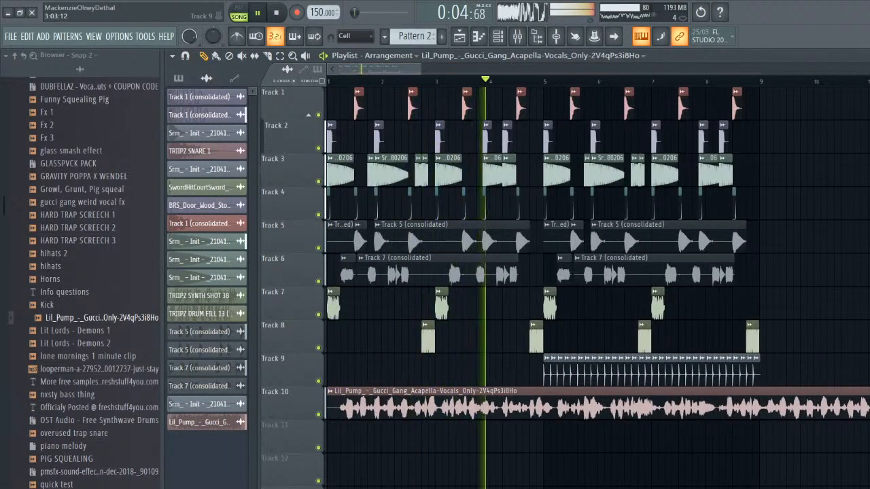
{"action": "key", "text": "space"}
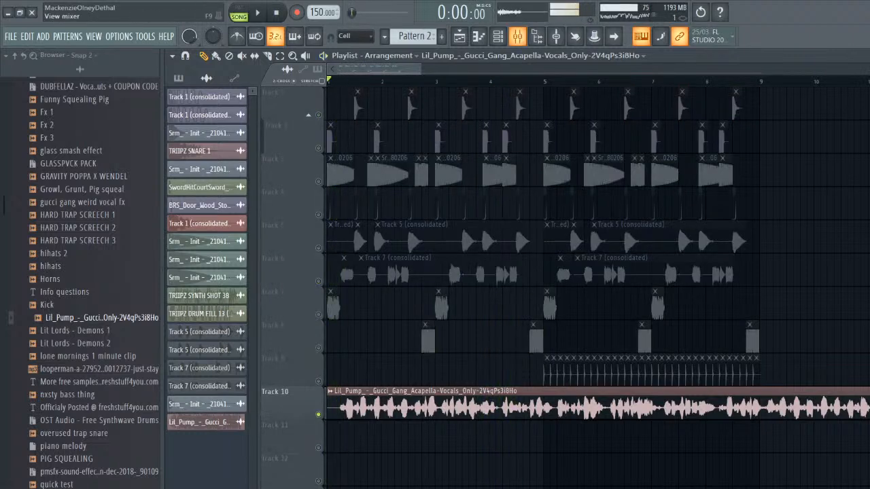
- Assign the acapella channel to mixer Insert 9 and route that insert only to the sidechain track
{"action": "key", "text": "F6"}
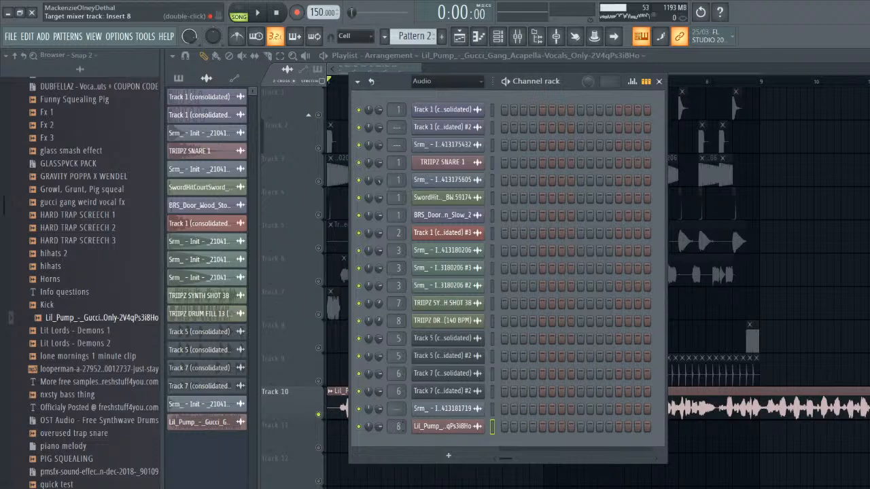
{"action": "left_click", "coordinate": [517, 36]}
{"action": "key", "text": "space"}
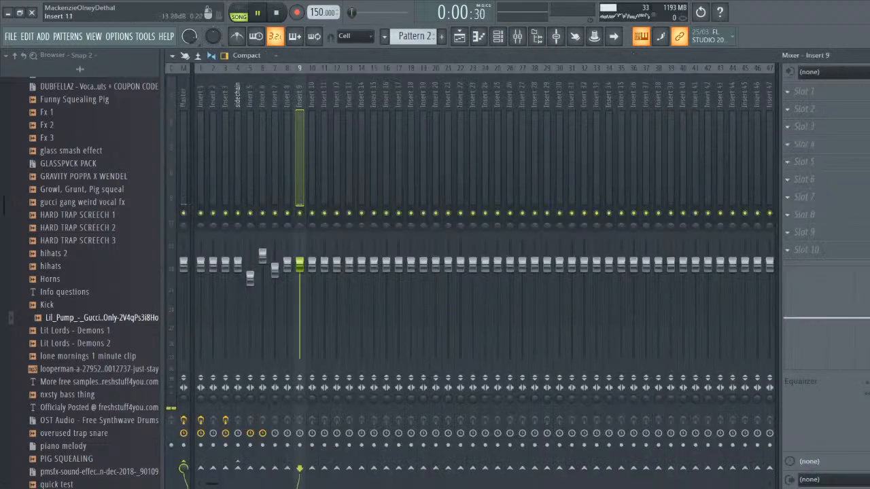
{"action": "right_click", "coordinate": [238, 466]}
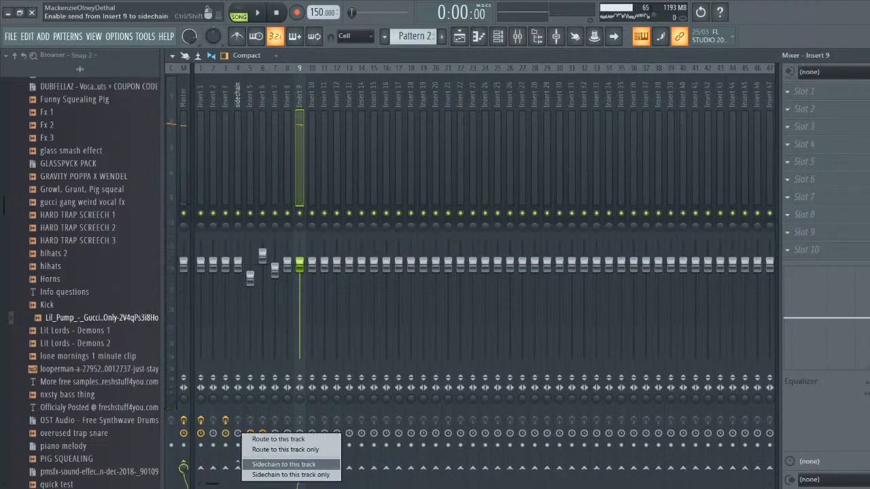
{"action": "left_click", "coordinate": [285, 450]}
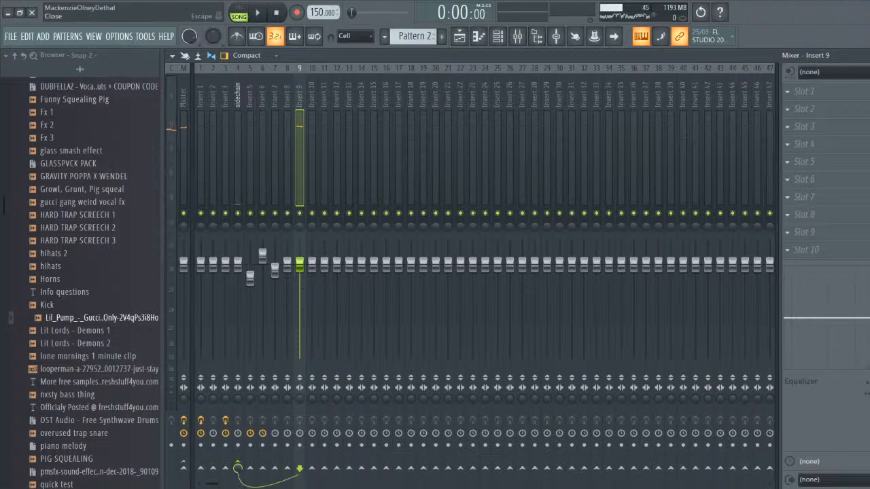
{"action": "left_click", "coordinate": [867, 56]}
{"action": "key", "text": "space"}
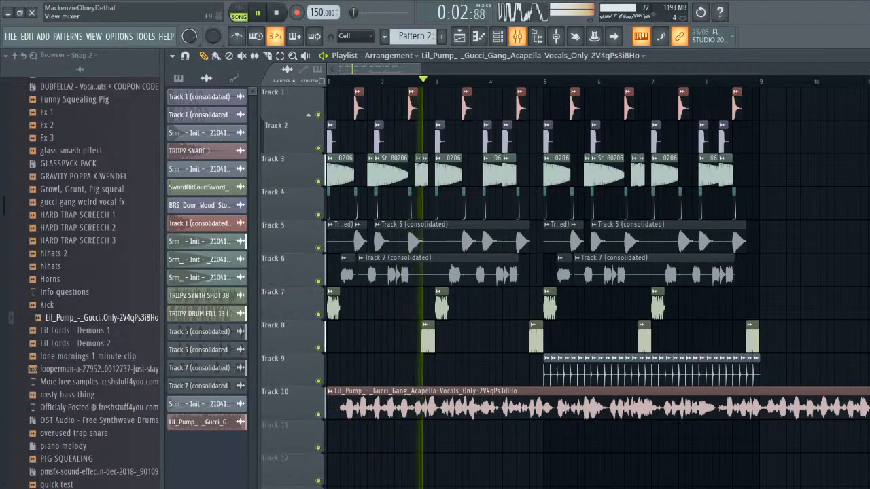
- Open the effect plugin list for a slot on the acapella's mixer track
{"action": "key", "text": "F9"}
{"action": "left_click", "coordinate": [787, 109]}
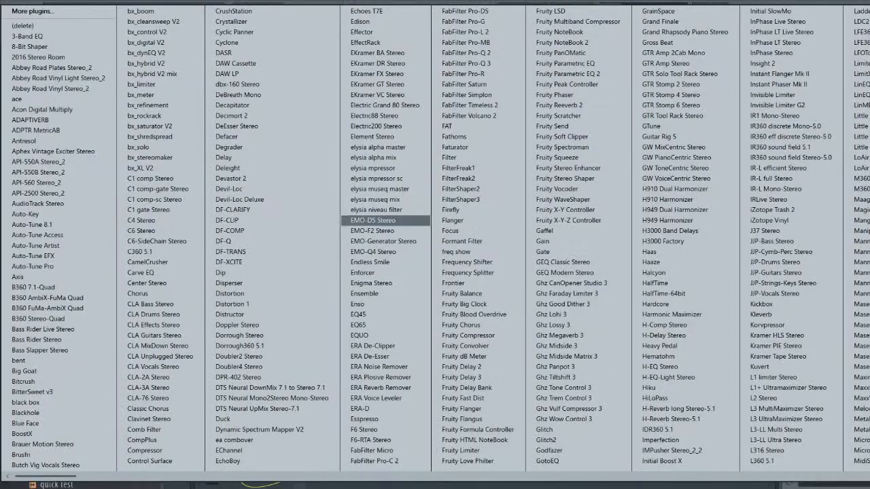
- Load Faturator into slot 2 of mixer Insert 9 with Fuzz at about 13%, and lower that track's fader slightly
{"action": "left_click", "coordinate": [454, 147]}
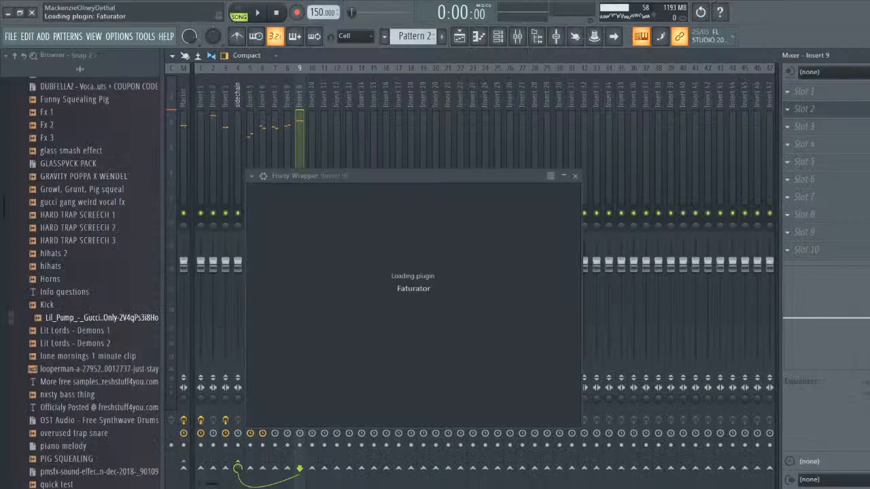
{"action": "left_click_drag", "start_coordinate": [408, 175], "coordinate": [484, 133]}
{"action": "left_click_drag", "start_coordinate": [473, 196], "coordinate": [445, 212]}
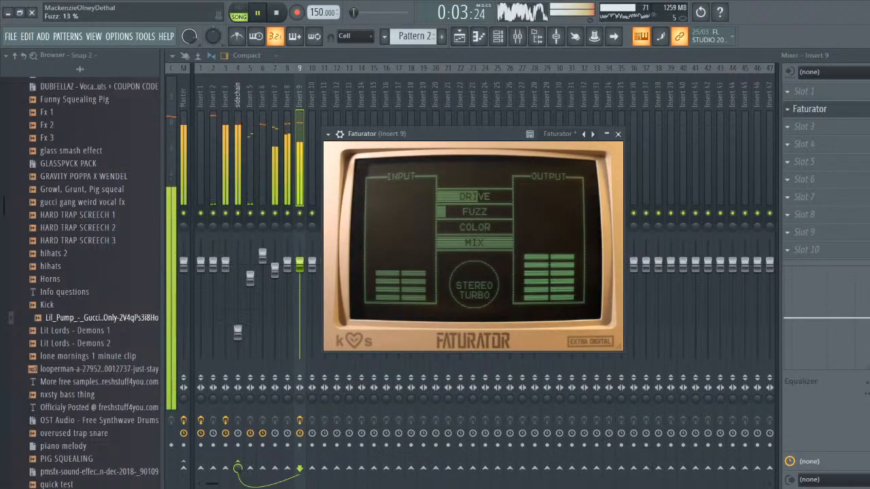
{"action": "left_click", "coordinate": [618, 134]}
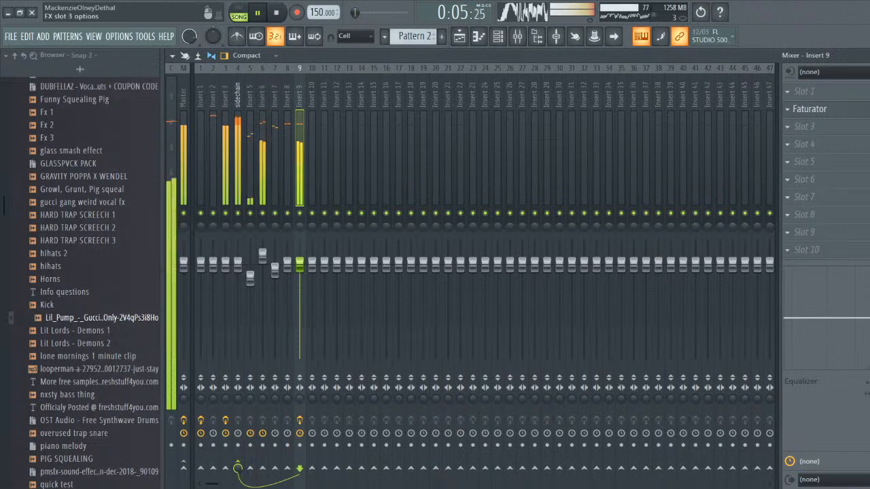
{"action": "left_click_drag", "start_coordinate": [298, 263], "coordinate": [299, 270]}
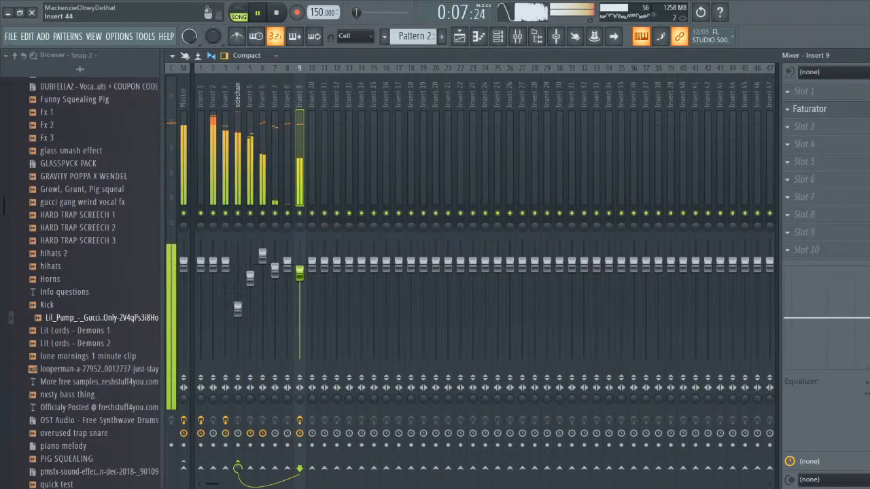
- Duplicate the eight-bar beat to bar 9 and delete the copied clips on Tracks 2, 3, 5, 6 and 7 at its start
{"action": "key", "text": "F5"}
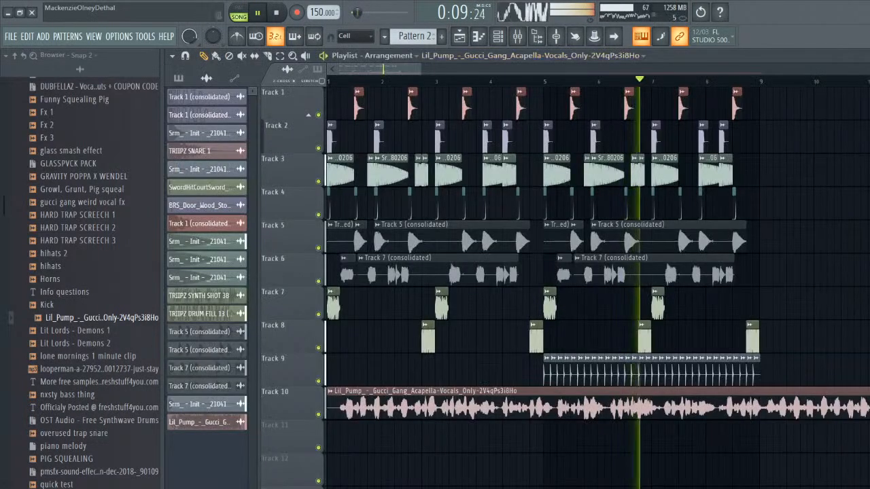
{"action": "key", "text": "ctrl+b"}
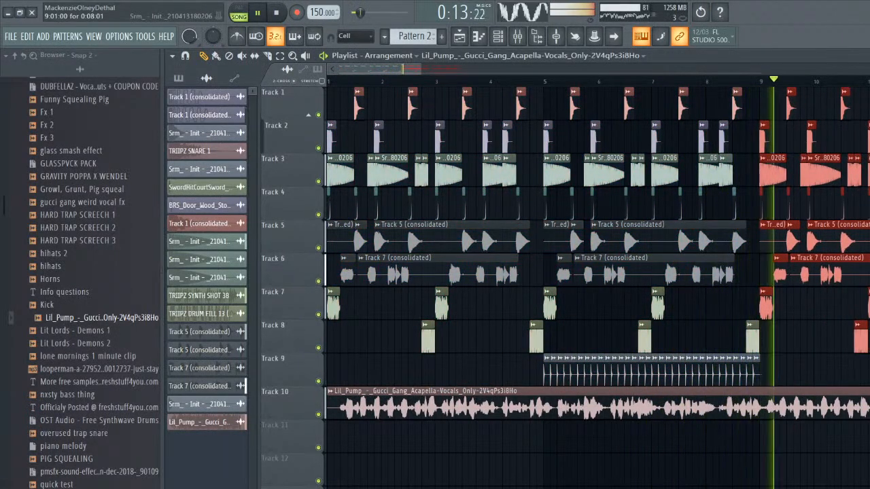
{"action": "key", "text": "space"}
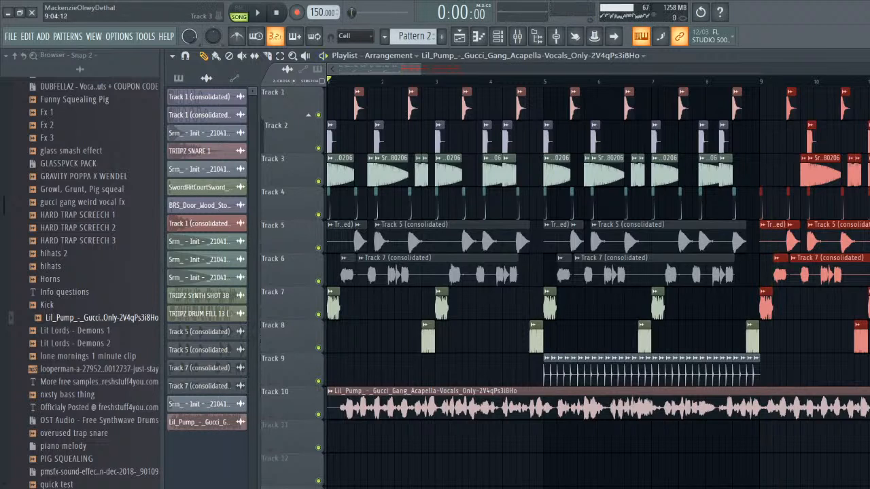
{"action": "right_click", "coordinate": [775, 238]}
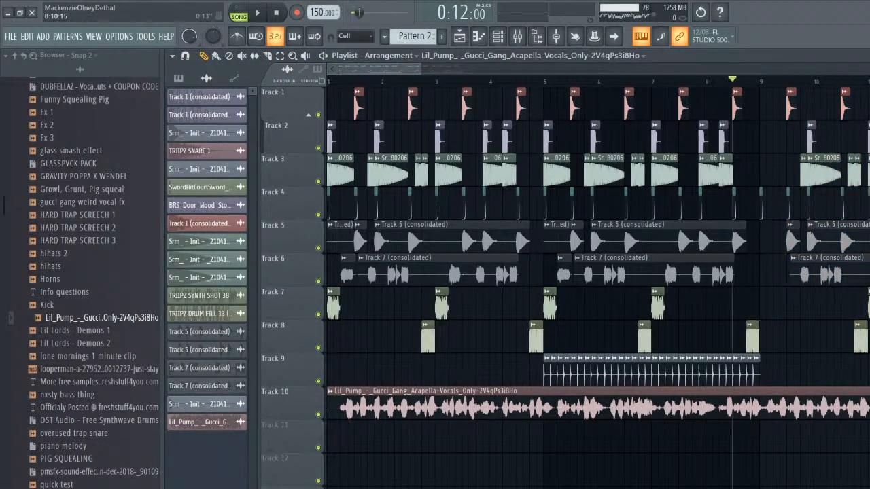
{"action": "key", "text": "space"}
{"action": "key", "text": "space"}
{"action": "key", "text": "space"}
{"action": "left_click_drag", "start_coordinate": [379, 69], "coordinate": [438, 69]}
{"action": "key", "text": "space"}
{"action": "key", "text": "space"}
- Find TRIIPZ RISER 04 among the deluxe edition's one-shot risers and place it on Track 7 at bar 9
{"action": "scroll", "coordinate": [84, 283], "scroll_direction": "up", "scroll_amount": 10}
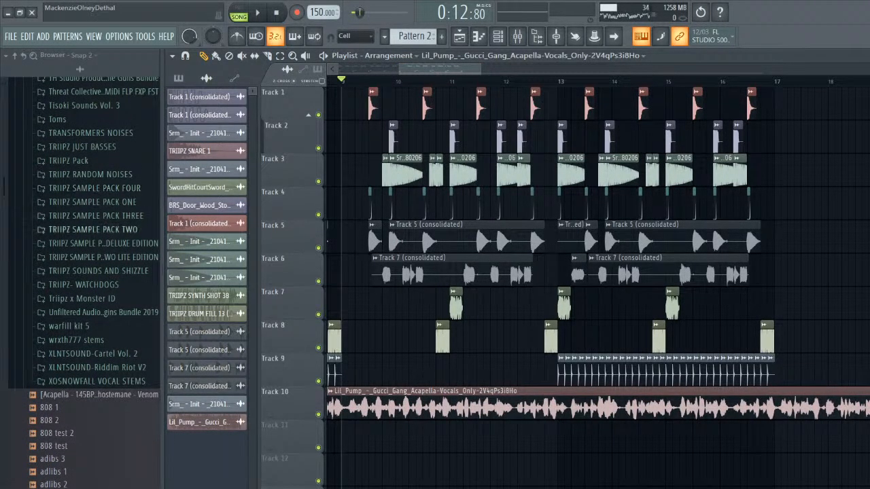
{"action": "left_click", "coordinate": [104, 244]}
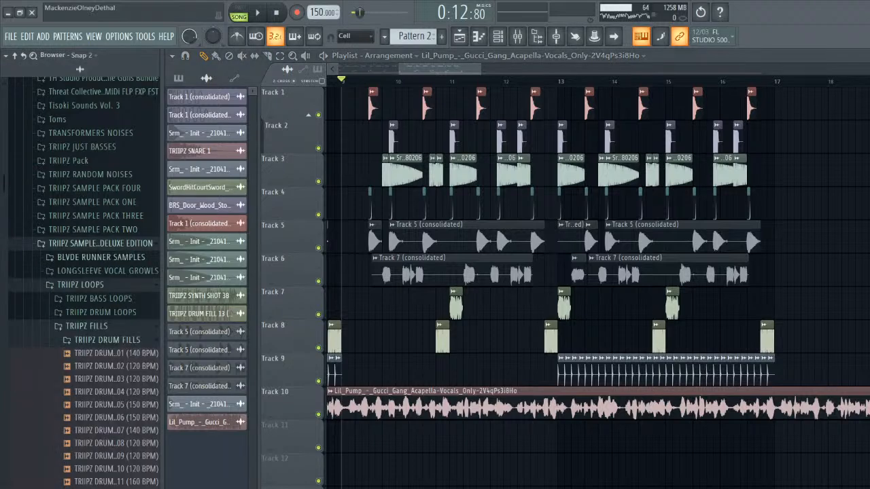
{"action": "left_click", "coordinate": [81, 284]}
{"action": "left_click", "coordinate": [89, 298]}
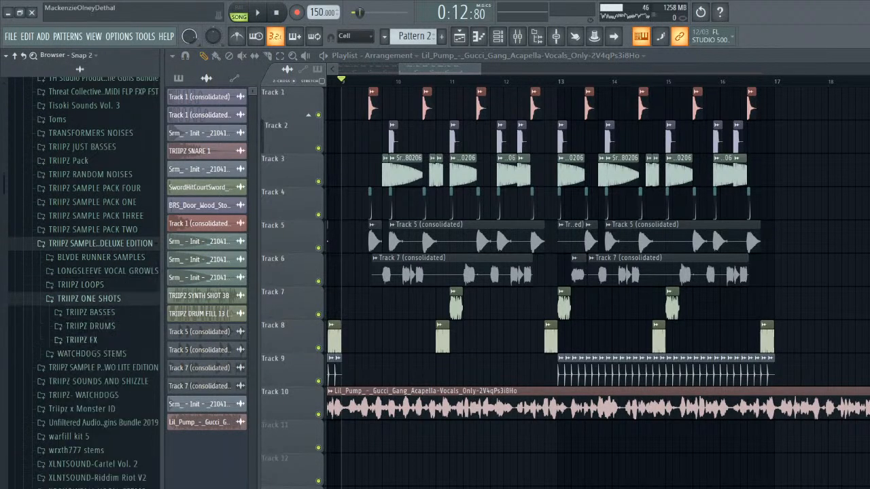
{"action": "left_click", "coordinate": [91, 339]}
{"action": "left_click", "coordinate": [98, 367]}
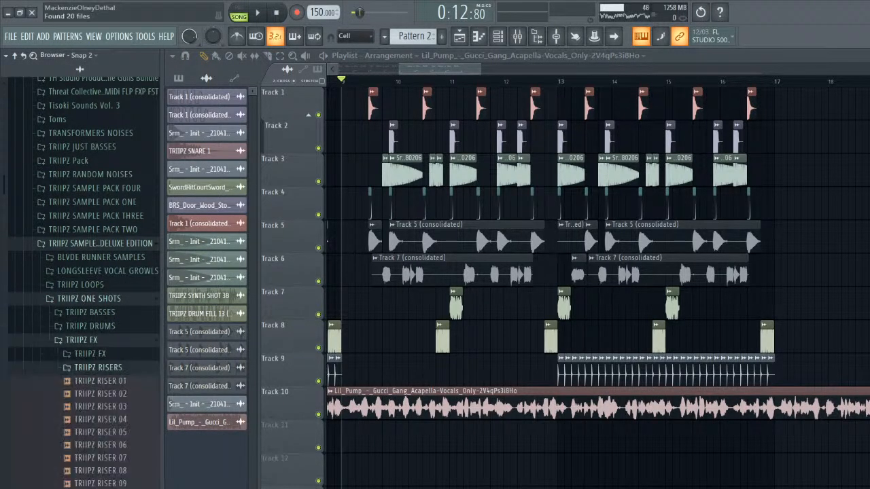
{"action": "left_click_drag", "start_coordinate": [101, 342], "coordinate": [359, 306]}
{"action": "key", "text": "space"}
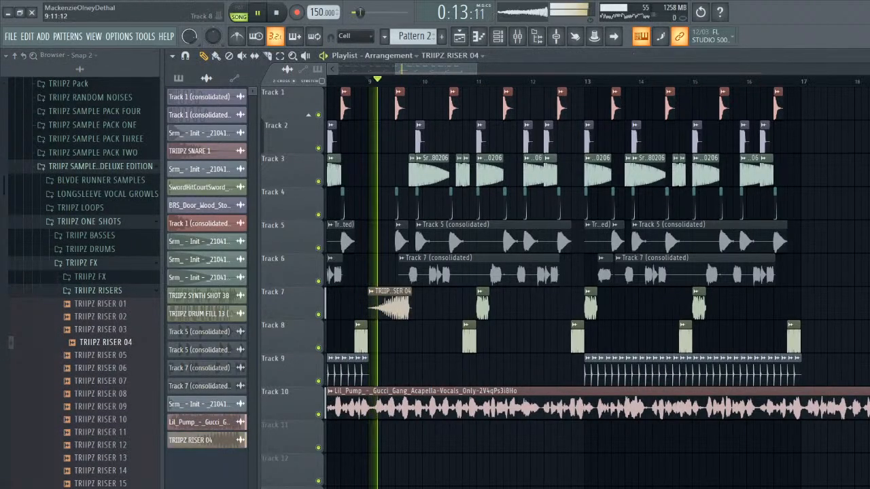
- Move the riser on Track 7 earlier to start at 8:13:00 and play the transition into bar 9
{"action": "key", "text": "space"}
{"action": "key", "text": "space"}
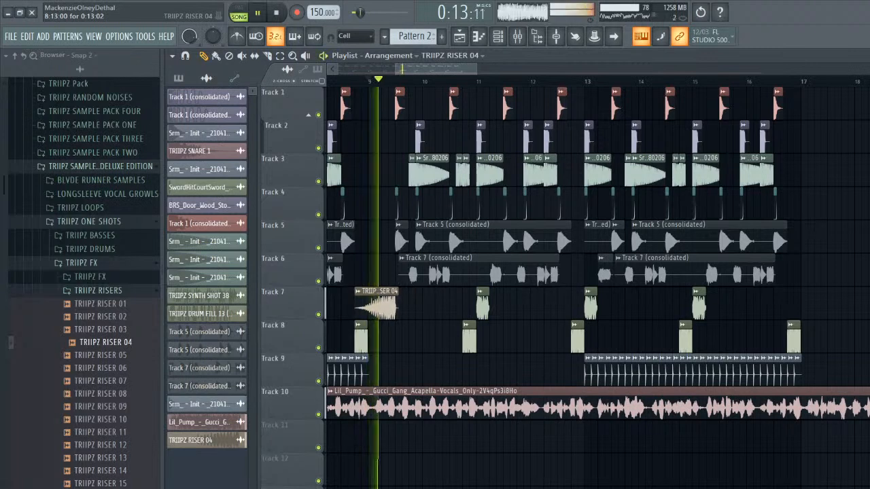
{"action": "key", "text": "space"}
{"action": "key", "text": "space"}
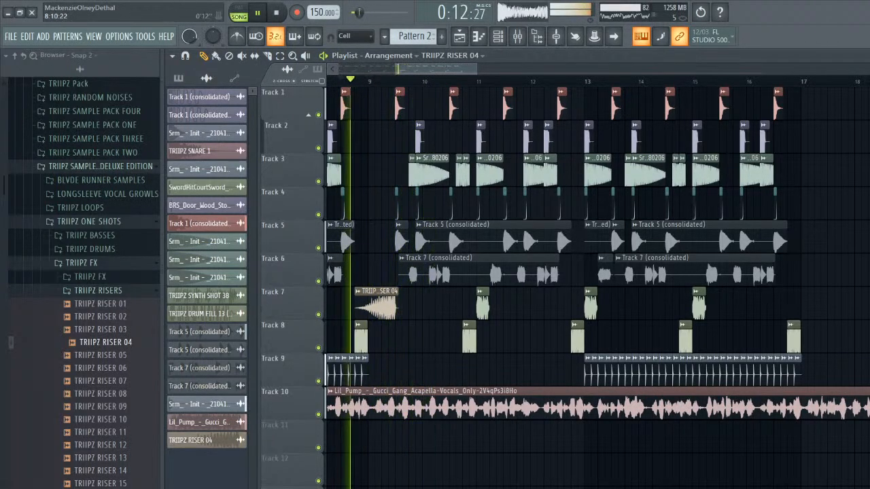
{"action": "key", "text": "space"}
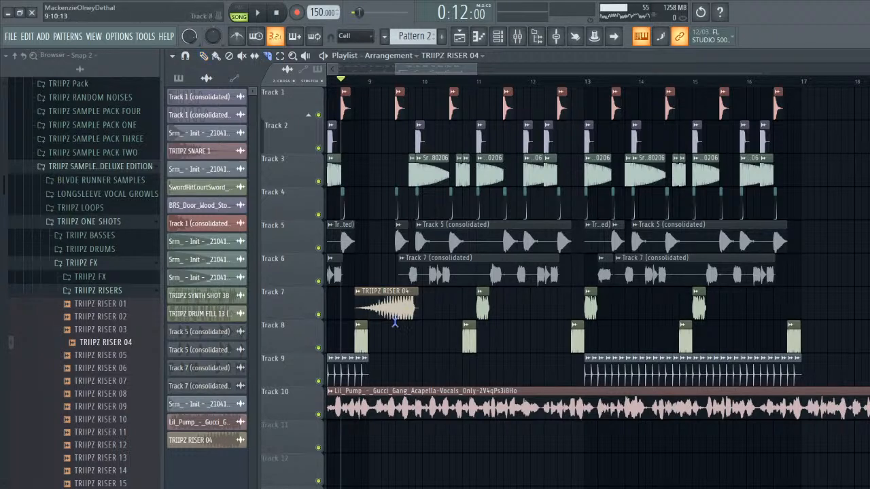
- Slice the riser at the snare in the middle of bar 9 and delete its tail
{"action": "right_click", "coordinate": [402, 294]}
{"action": "left_click", "coordinate": [410, 301]}
{"action": "right_click", "coordinate": [408, 303]}
{"action": "key", "text": "space"}
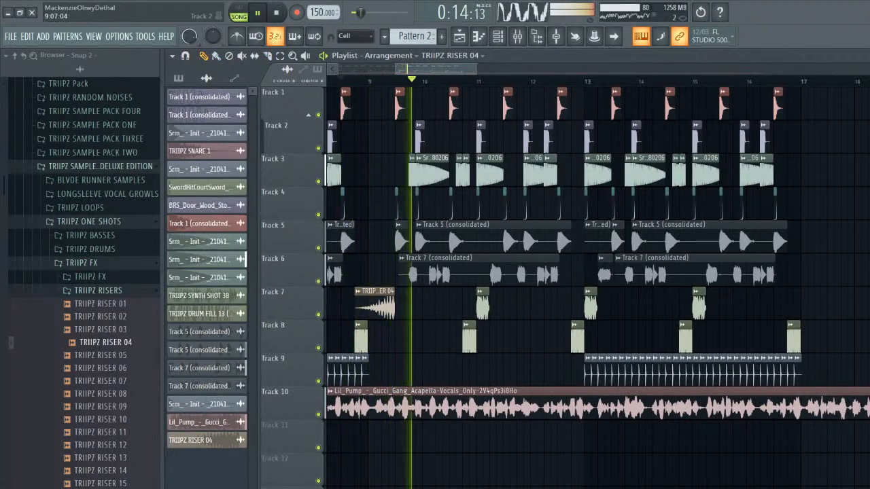
- Remove the Track 9 clips from bars 5 to 8 and fill the track from mid-bar 9 up to bar 13
{"action": "left_click_drag", "start_coordinate": [396, 69], "coordinate": [318, 69]}
{"action": "left_click", "coordinate": [328, 81]}
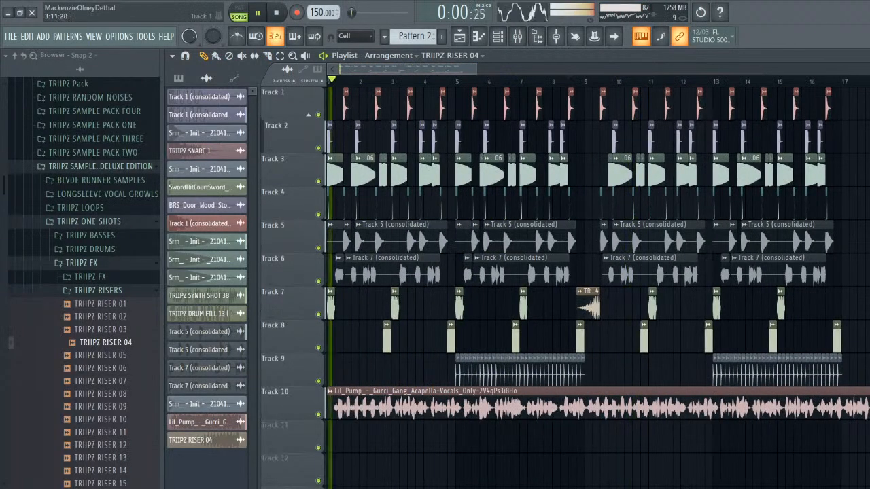
{"action": "left_click_drag", "start_coordinate": [603, 370], "coordinate": [584, 370]}
{"action": "right_click", "coordinate": [586, 370]}
{"action": "left_click", "coordinate": [606, 370]}
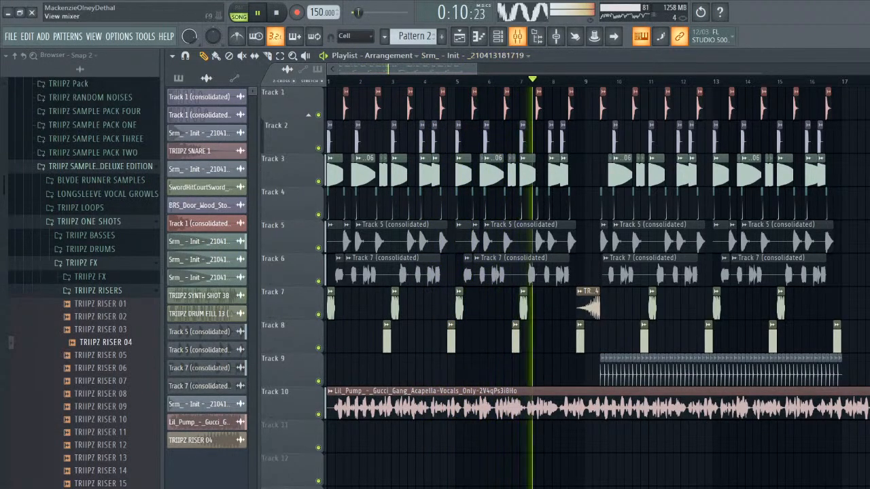
- Load Nectar 3 on mixer Insert 9, bypass its EQ and compressor modules, and show its Pitch module
{"action": "key", "text": "F9"}
{"action": "left_click", "coordinate": [805, 144]}
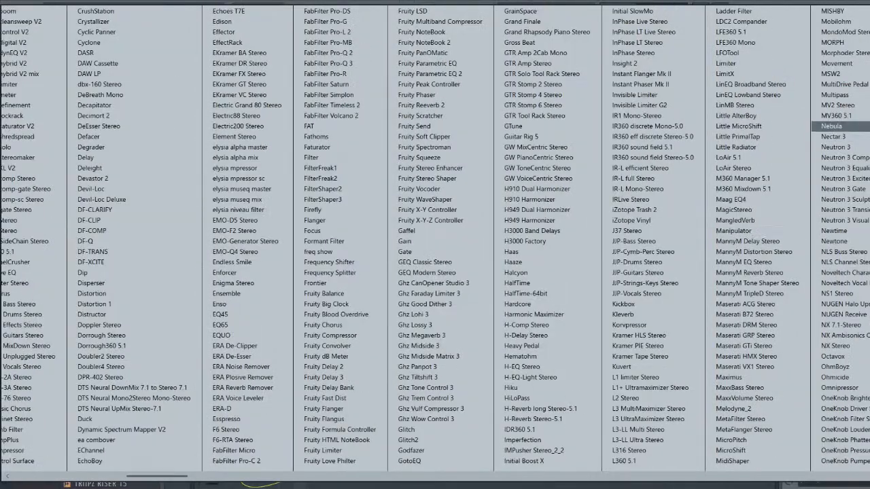
{"action": "left_click", "coordinate": [833, 136]}
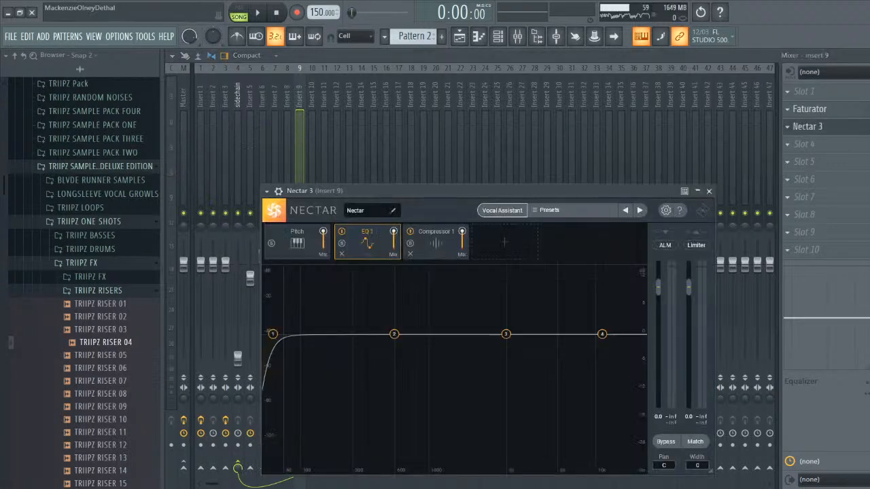
{"action": "left_click", "coordinate": [341, 231]}
{"action": "left_click", "coordinate": [297, 242]}
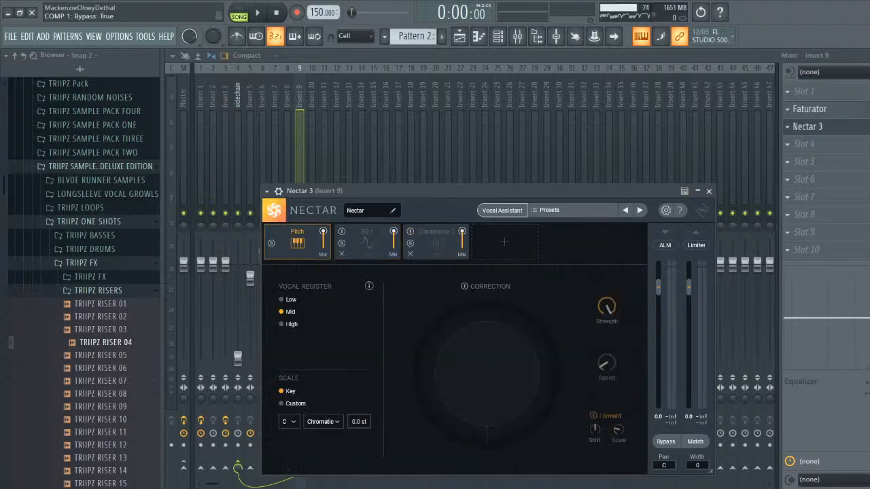
- Place Nectar 3 above Faturator on Insert 9 and set its formant shift to about -2.11 st during playback
{"action": "key", "text": "space"}
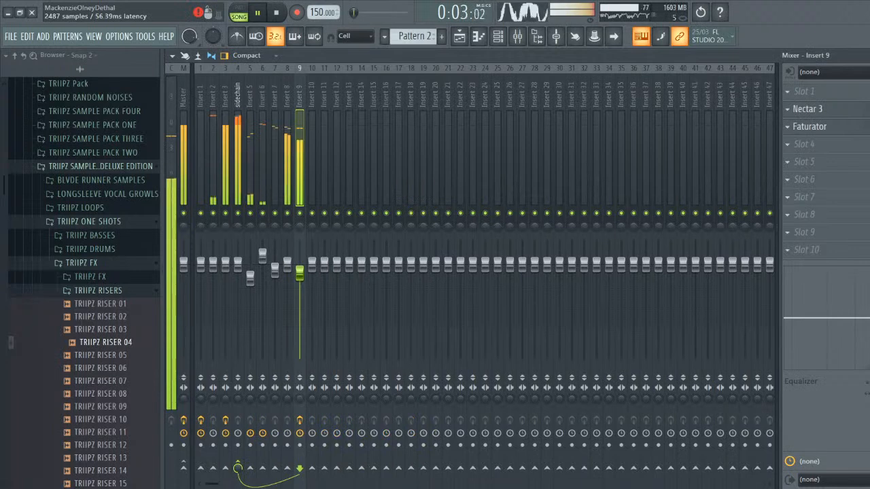
{"action": "key", "text": "F9"}
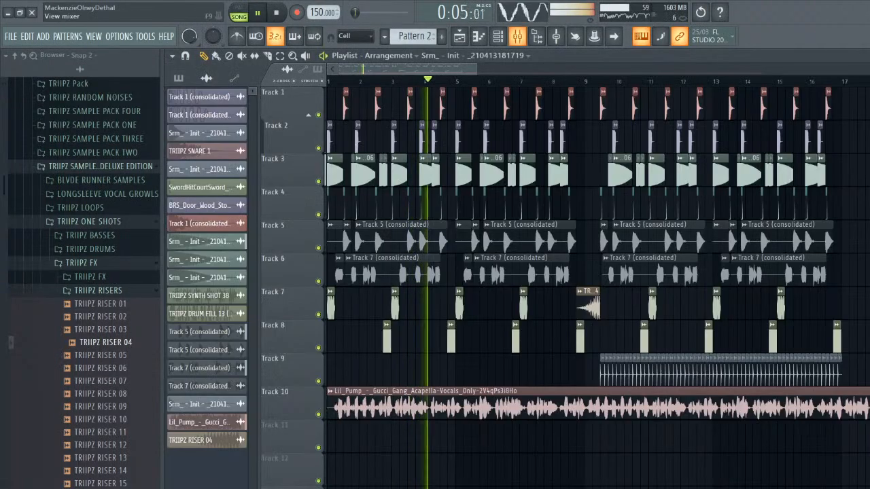
{"action": "key", "text": "F9"}
{"action": "left_click", "coordinate": [807, 108]}
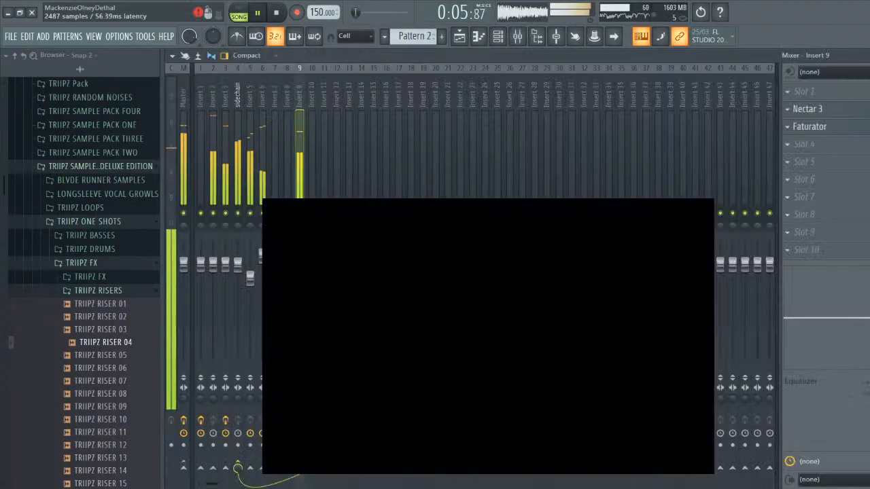
{"action": "left_click_drag", "start_coordinate": [594, 429], "coordinate": [595, 439]}
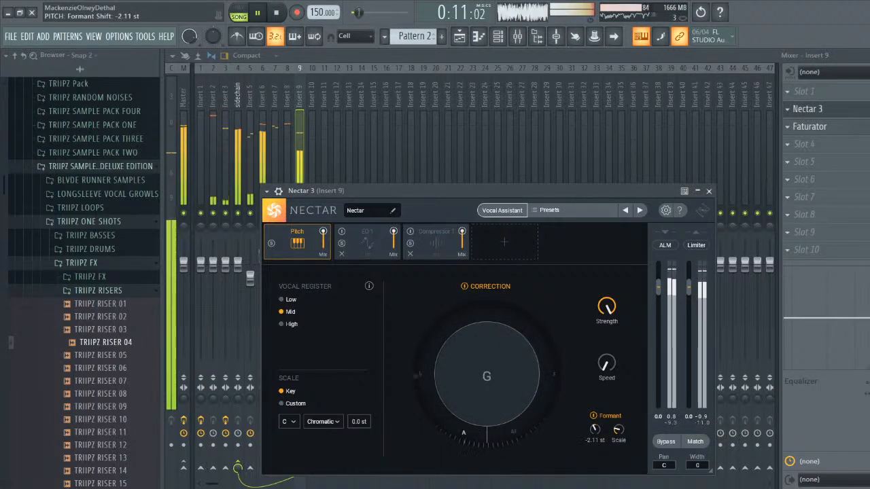
- Raise the Insert 9 fader back level with the neighbouring tracks and check the Faturator plugin
{"action": "left_click", "coordinate": [299, 156]}
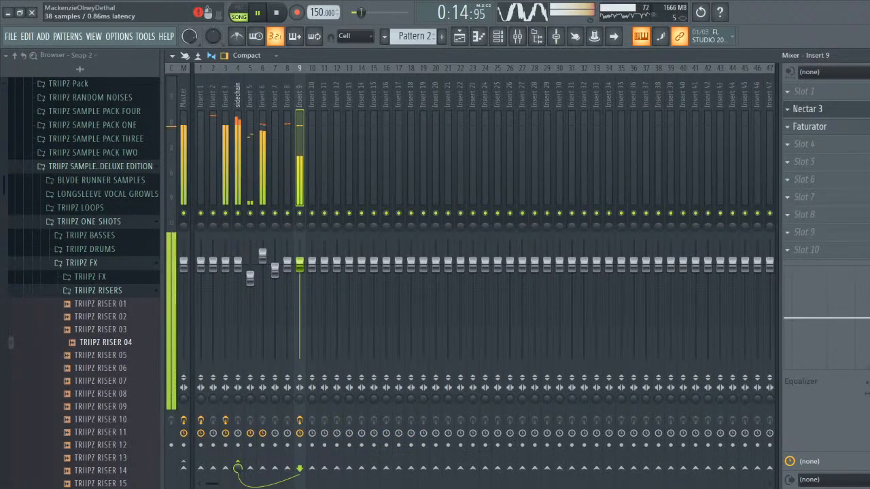
{"action": "left_click", "coordinate": [809, 127]}
{"action": "left_click", "coordinate": [809, 127]}
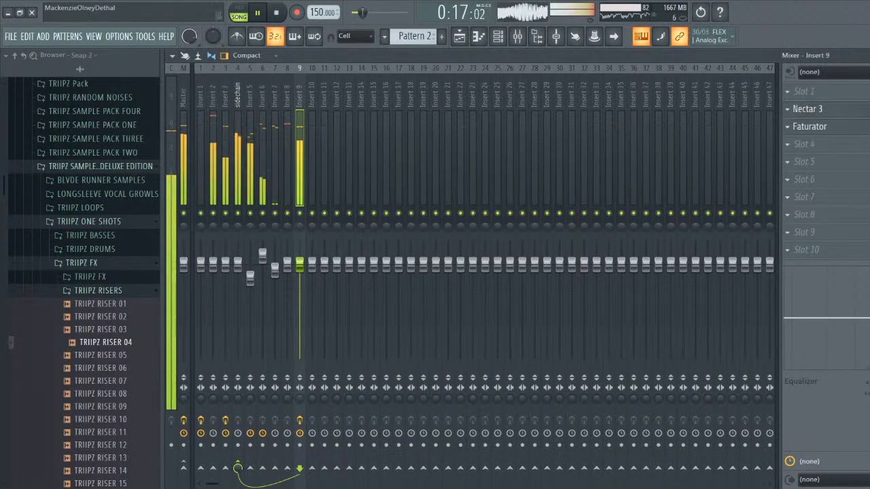
- Place two Track 1 (consolidated) #2 clips on Track 2 in bar 17, the first at the bar's start, and play them
{"action": "key", "text": "F5"}
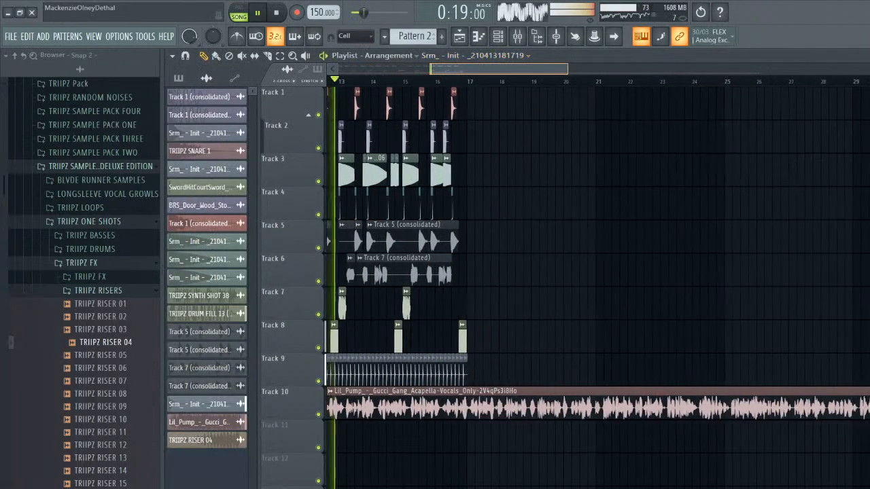
{"action": "scroll", "coordinate": [496, 103], "scroll_direction": "up", "scroll_amount": 3}
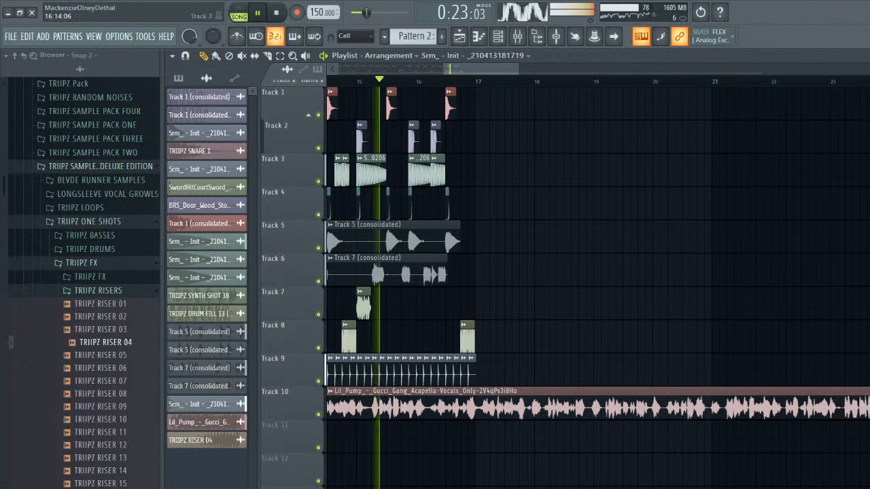
{"action": "left_click_drag", "start_coordinate": [470, 137], "coordinate": [502, 137]}
{"action": "key", "text": "space"}
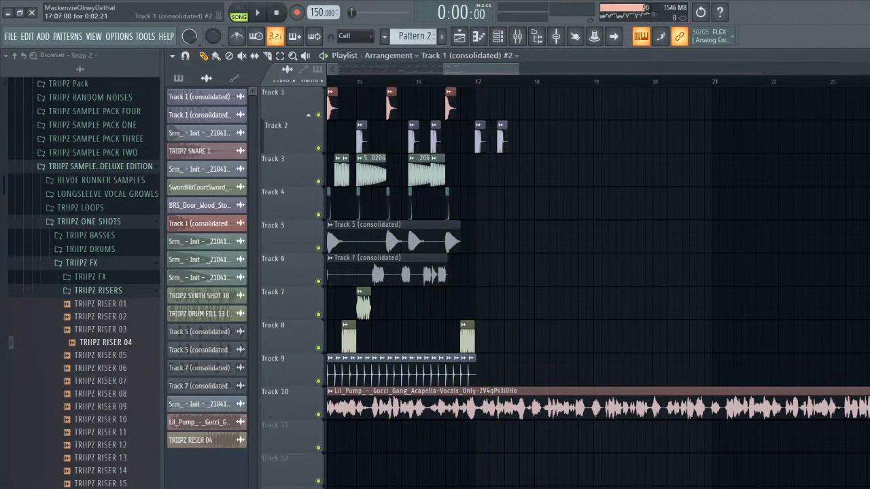
{"action": "key", "text": "space"}
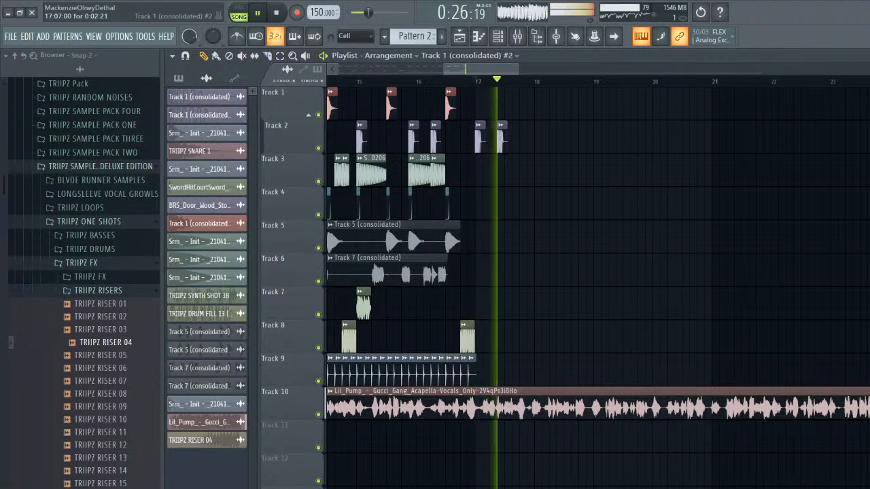
- Place Track 1 (consolidated) #2 clips on Track 2 as pairs in bars 18 and 19, plus one at the start of bar 20
{"action": "left_click", "coordinate": [539, 138]}
{"action": "left_click", "coordinate": [561, 137]}
{"action": "left_click", "coordinate": [598, 137]}
{"action": "left_click", "coordinate": [620, 137]}
{"action": "left_click", "coordinate": [658, 139]}
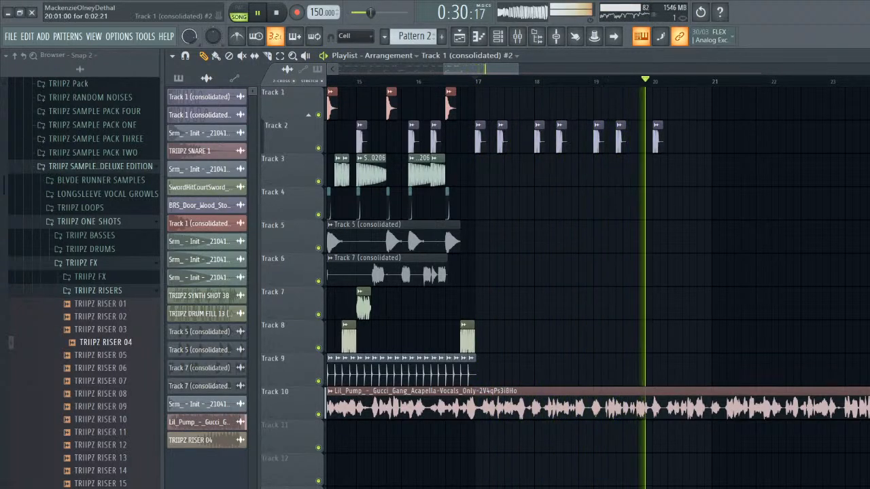
- Continue the Track 1 (consolidated) #2 pattern on Track 2 through bars 21 to 24, two clips per bar
{"action": "left_click", "coordinate": [717, 138]}
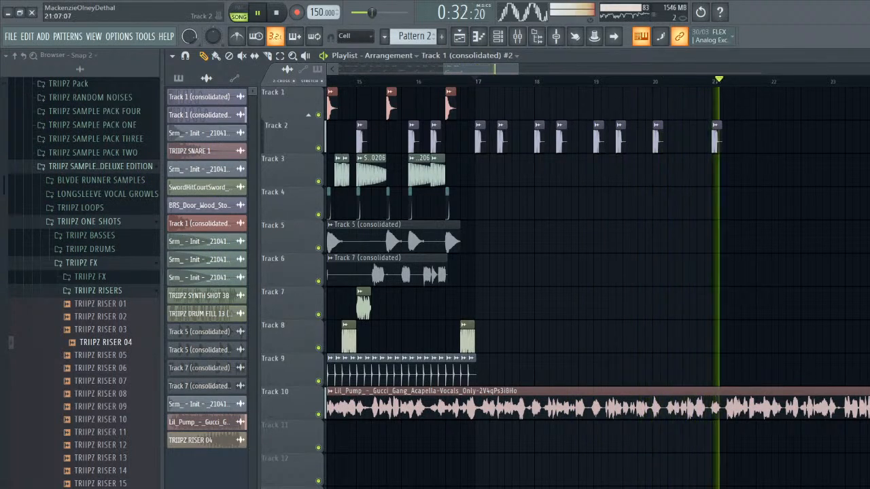
{"action": "left_click", "coordinate": [739, 139]}
{"action": "left_click", "coordinate": [776, 138]}
{"action": "left_click", "coordinate": [799, 139]}
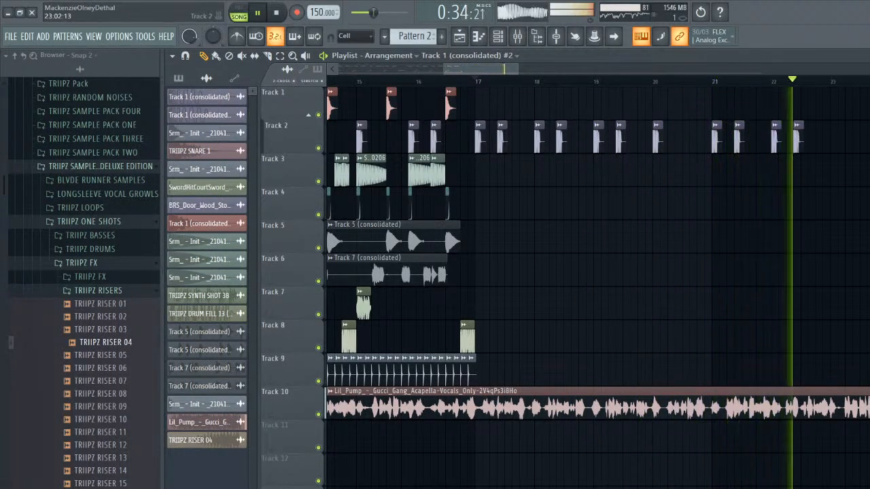
{"action": "left_click", "coordinate": [836, 139]}
{"action": "left_click", "coordinate": [858, 139]}
{"action": "scroll", "coordinate": [858, 155], "scroll_direction": "right", "scroll_amount": 2}
{"action": "left_click", "coordinate": [776, 139]}
{"action": "left_click", "coordinate": [822, 139]}
{"action": "key", "text": "space"}
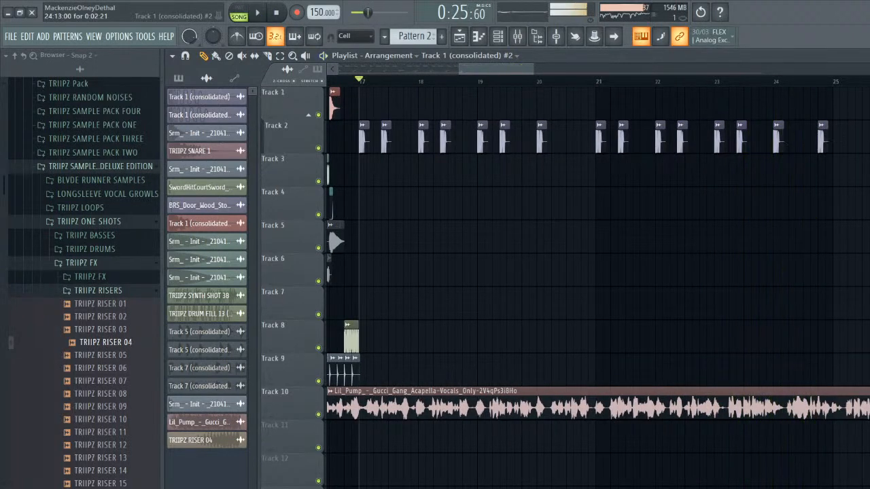
- Place another Track 1 (consolidated) #2 clip on Track 2 at the middle of bar 20 and play the section
{"action": "key", "text": "space"}
{"action": "scroll", "coordinate": [571, 138], "scroll_direction": "up", "scroll_amount": 5}
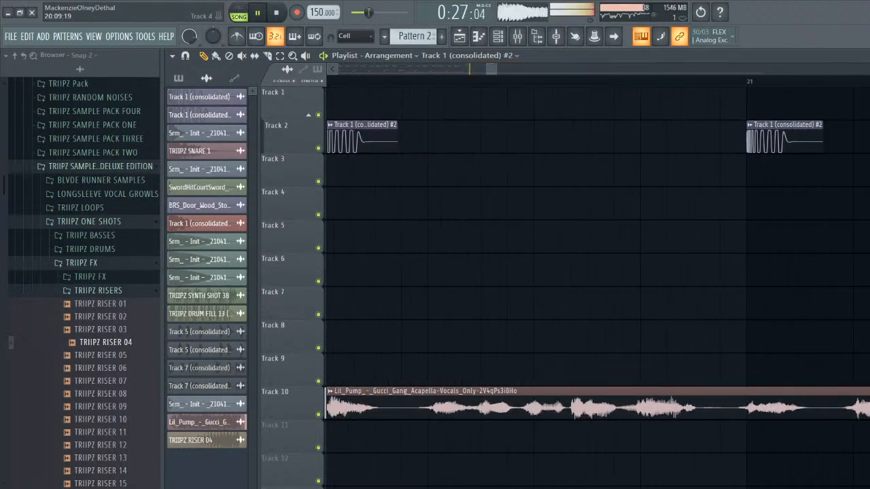
{"action": "left_click", "coordinate": [542, 139]}
{"action": "key", "text": "space"}
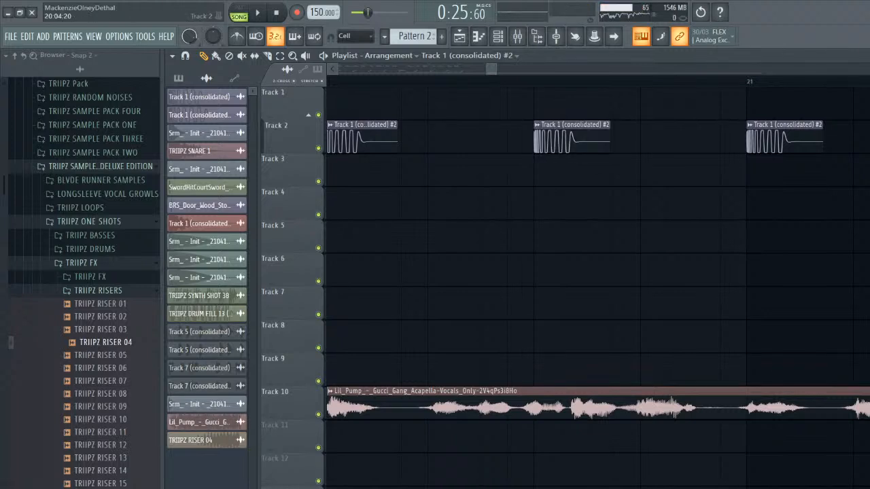
- Slice the mid-bar-20 clip to one step, repeat it so four slices fill steps 9 to 12, and play the roll
{"action": "middle_click", "coordinate": [476, 233]}
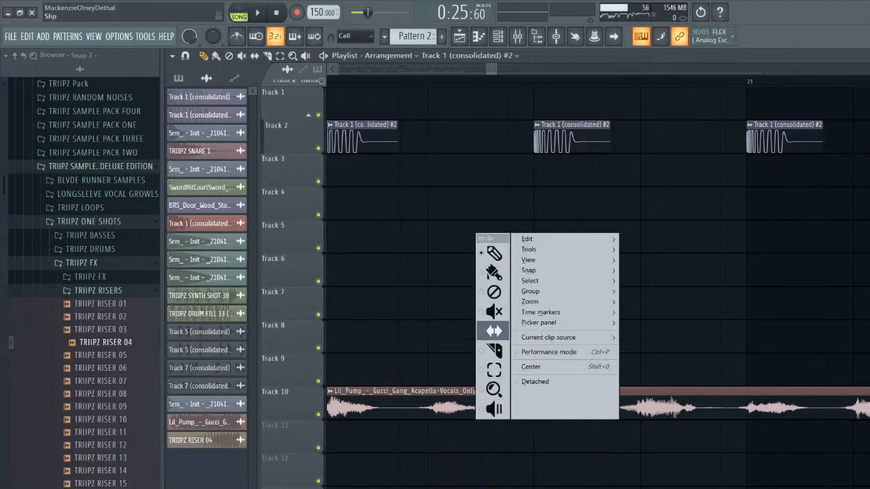
{"action": "left_click", "coordinate": [493, 350]}
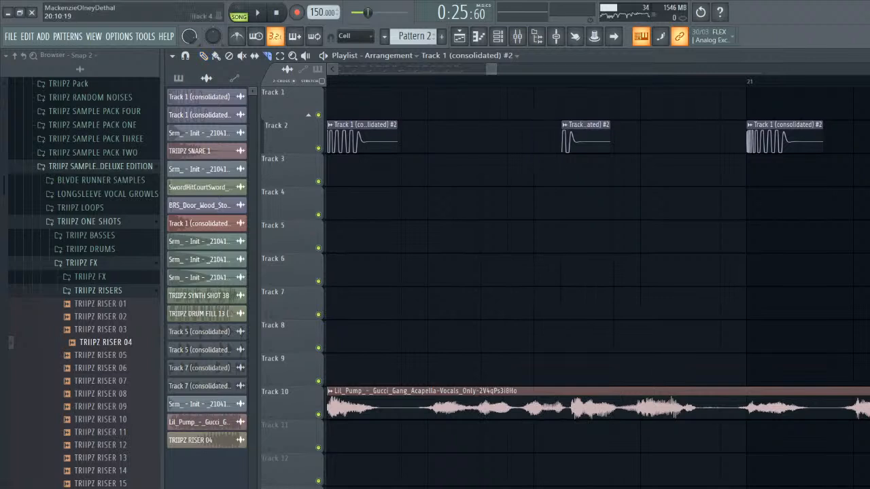
{"action": "middle_click", "coordinate": [588, 199]}
{"action": "left_click", "coordinate": [604, 216]}
{"action": "right_click", "coordinate": [586, 140]}
{"action": "left_click", "coordinate": [545, 80]}
{"action": "key", "text": "space"}
{"action": "key", "text": "space"}
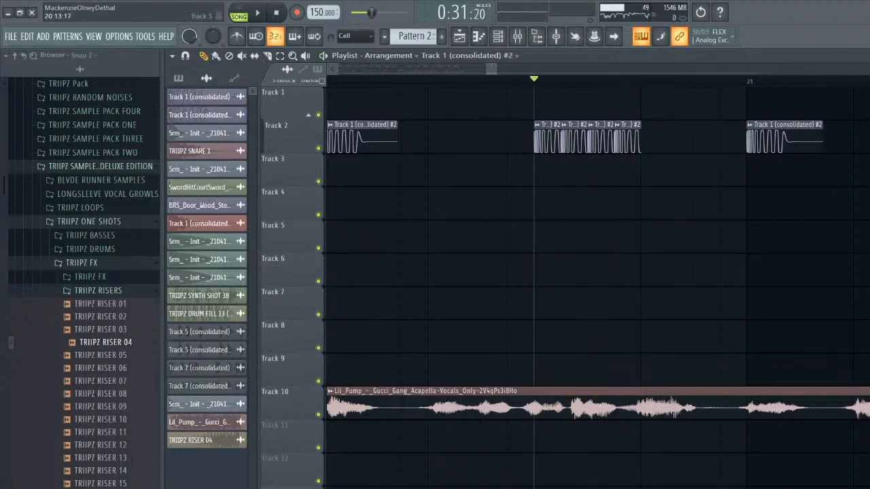
- Delete the last three slices of the bar 20 roll on Track 2, keeping only the slice at step 9
{"action": "scroll", "coordinate": [604, 177], "scroll_direction": "up", "scroll_amount": 4}
{"action": "left_click_drag", "start_coordinate": [707, 224], "coordinate": [404, 138]}
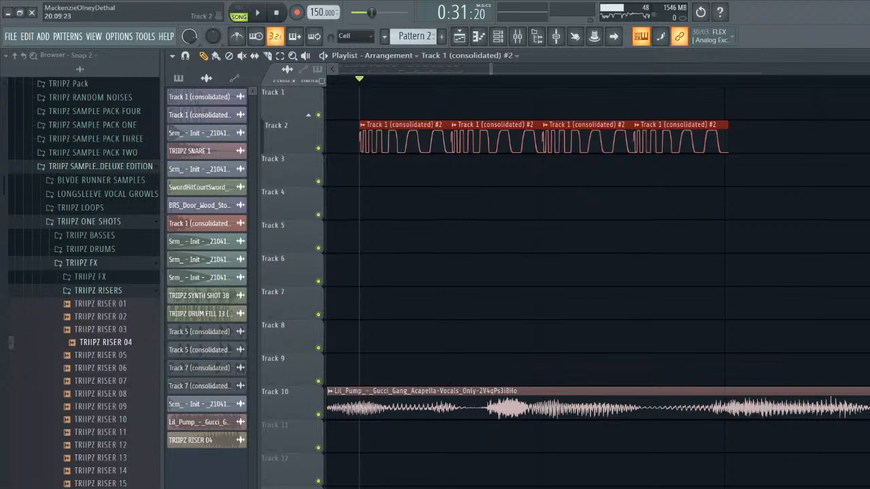
{"action": "scroll", "coordinate": [449, 203], "scroll_direction": "left", "scroll_amount": 2}
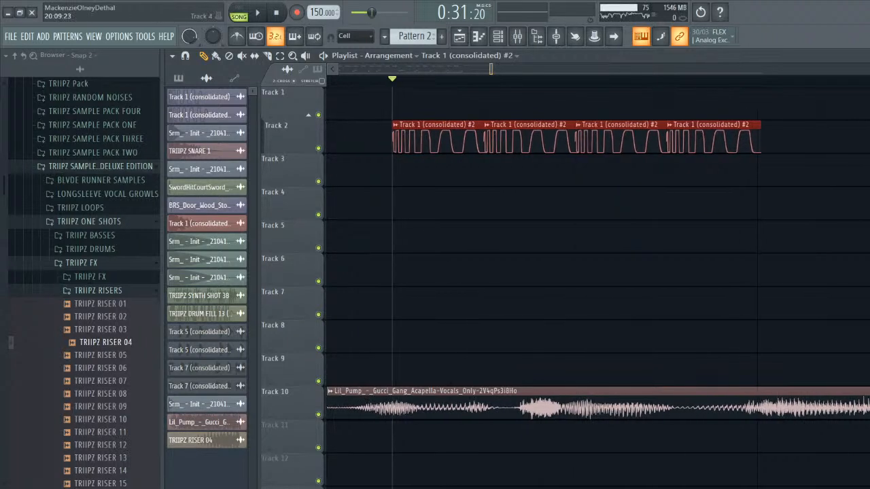
{"action": "mouse_move", "coordinate": [503, 140]}
{"action": "left_mouse_down"}
{"action": "mouse_move", "coordinate": [537, 141]}
{"action": "mouse_move", "coordinate": [503, 141]}
{"action": "left_mouse_up"}
{"action": "right_click", "coordinate": [731, 141]}
{"action": "right_click", "coordinate": [640, 140]}
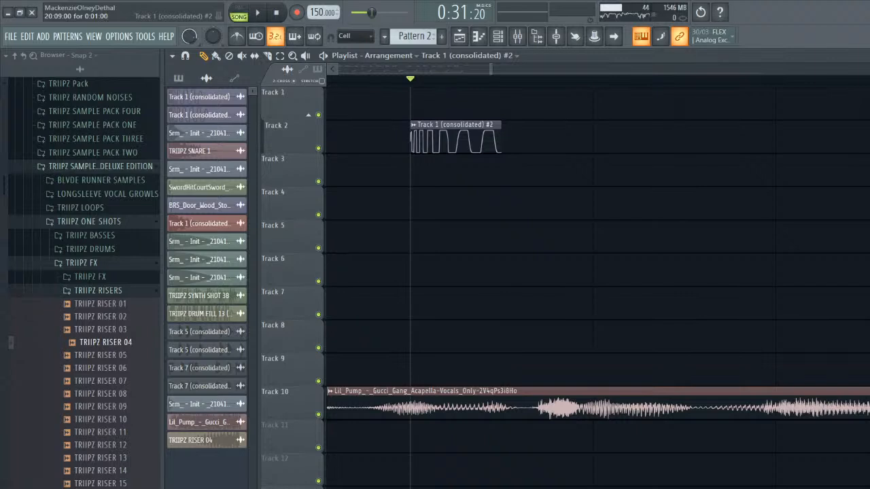
- Rebuild the bar 20 roll as four half-step slices from step 9, with a longer clip at step 11, auditioning it
{"action": "left_click_drag", "start_coordinate": [533, 167], "coordinate": [721, 141]}
{"action": "key", "text": "space"}
{"action": "key", "text": "space"}
{"action": "key", "text": "space"}
{"action": "scroll", "coordinate": [730, 169], "scroll_direction": "down", "scroll_amount": 1}
{"action": "scroll", "coordinate": [730, 169], "scroll_direction": "down", "scroll_amount": 3}
{"action": "key", "text": "space"}
{"action": "key", "text": "space"}
{"action": "key", "text": "space"}
- Add Track 1 (consolidated) #2 clips at steps 13 and 15 of bar 20 on Track 2 and play the roll
{"action": "left_click_drag", "start_coordinate": [577, 140], "coordinate": [637, 141]}
{"action": "key", "text": "space"}
{"action": "left_click", "coordinate": [710, 140]}
{"action": "key", "text": "space"}
{"action": "key", "text": "space"}
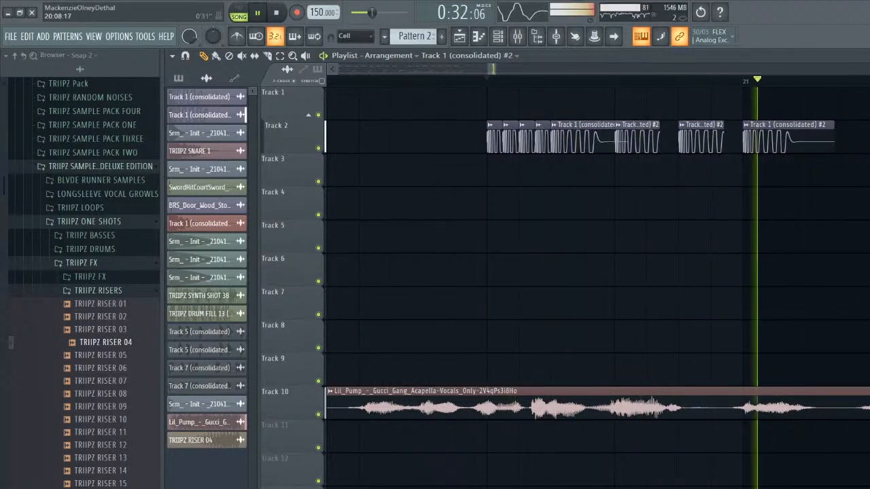
{"action": "key", "text": "space"}
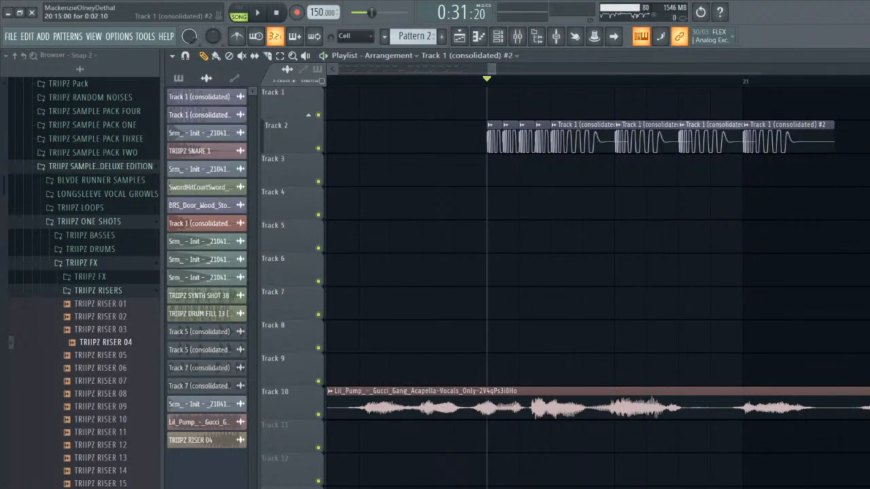
{"action": "key", "text": "space"}
{"action": "key", "text": "space"}
- Try doubling the Track 2 hits in bars 17 to 20 with Track 1 (consolidated) #3 clips on Track 1 during playback
{"action": "left_click_drag", "start_coordinate": [488, 69], "coordinate": [487, 70]}
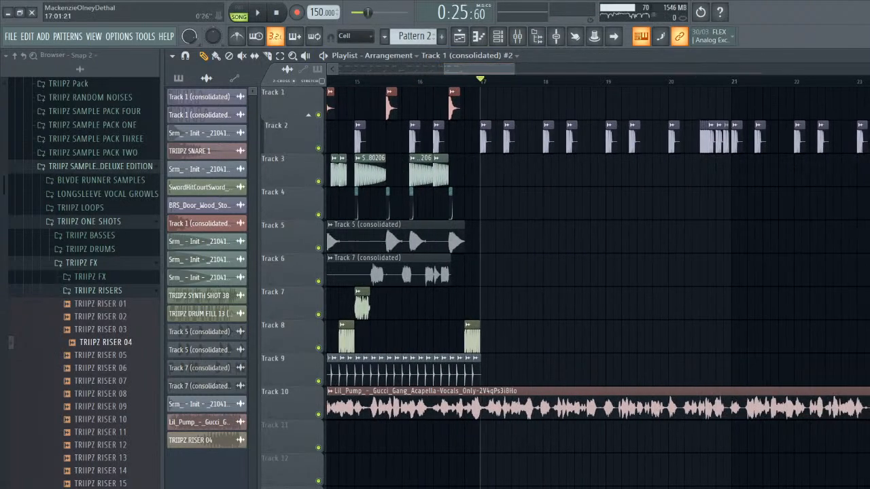
{"action": "key", "text": "space"}
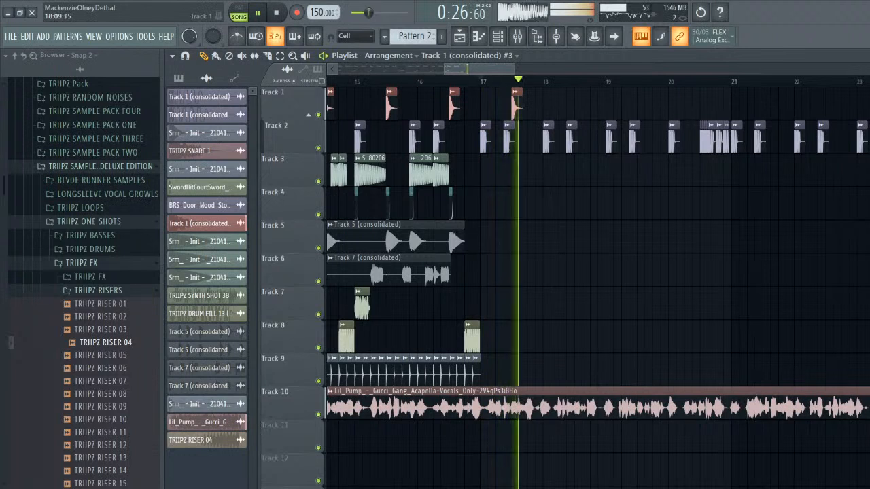
{"action": "key", "text": "space"}
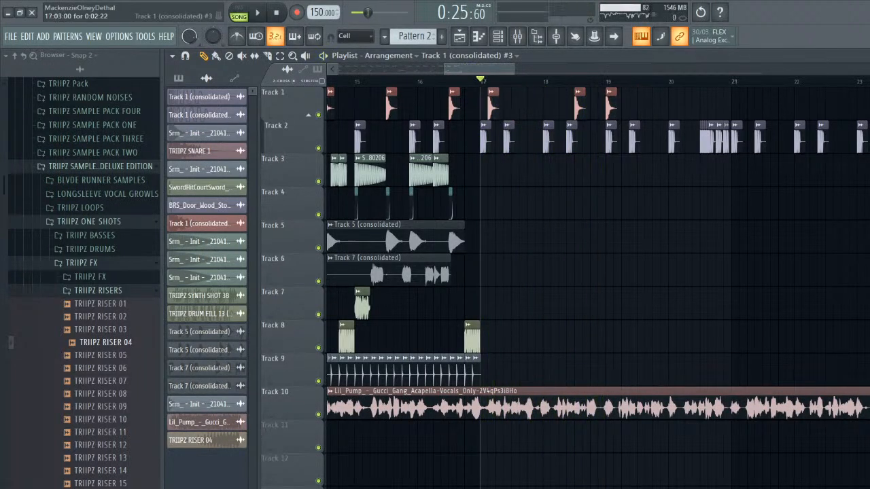
{"action": "key", "text": "space"}
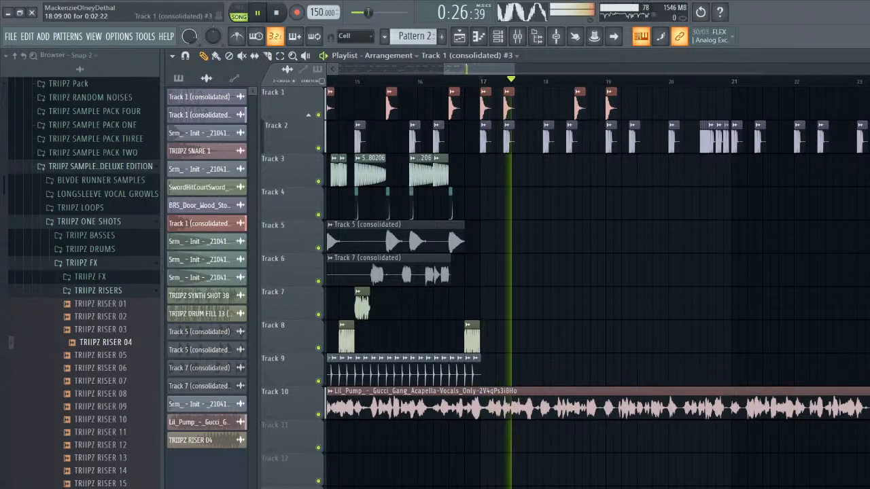
{"action": "left_click", "coordinate": [571, 106]}
{"action": "left_click", "coordinate": [634, 105]}
{"action": "left_click", "coordinate": [672, 106]}
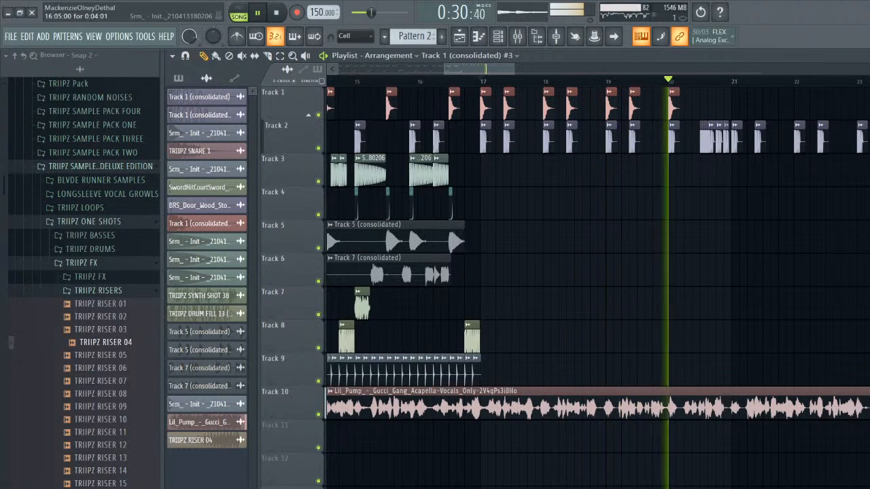
{"action": "key", "text": "space"}
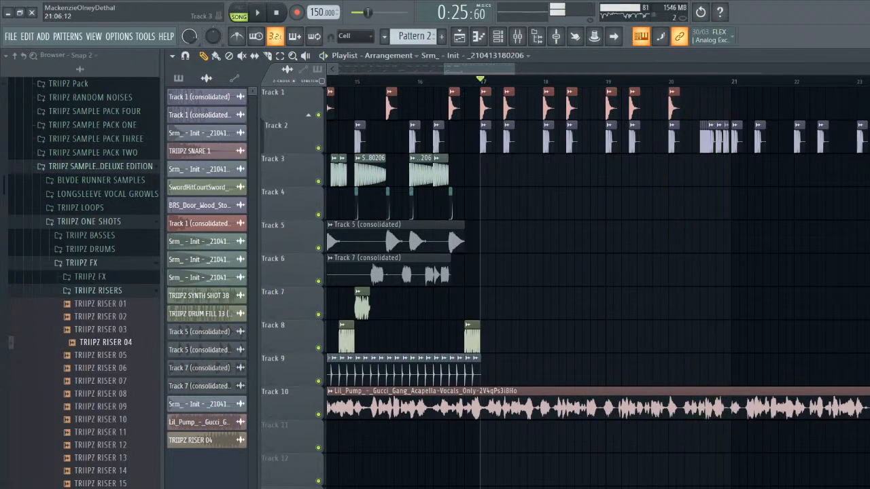
{"action": "left_click", "coordinate": [733, 81]}
{"action": "key", "text": "space"}
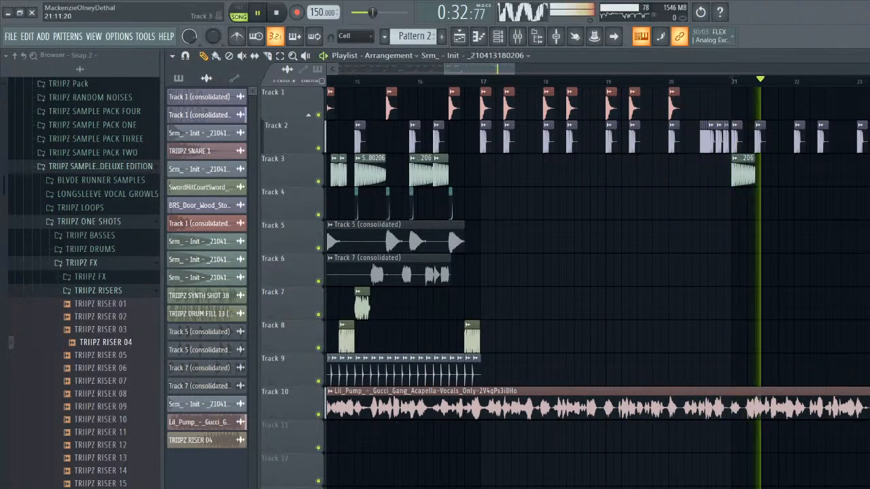
{"action": "left_click", "coordinate": [798, 174]}
{"action": "left_click", "coordinate": [861, 173]}
{"action": "key", "text": "space"}
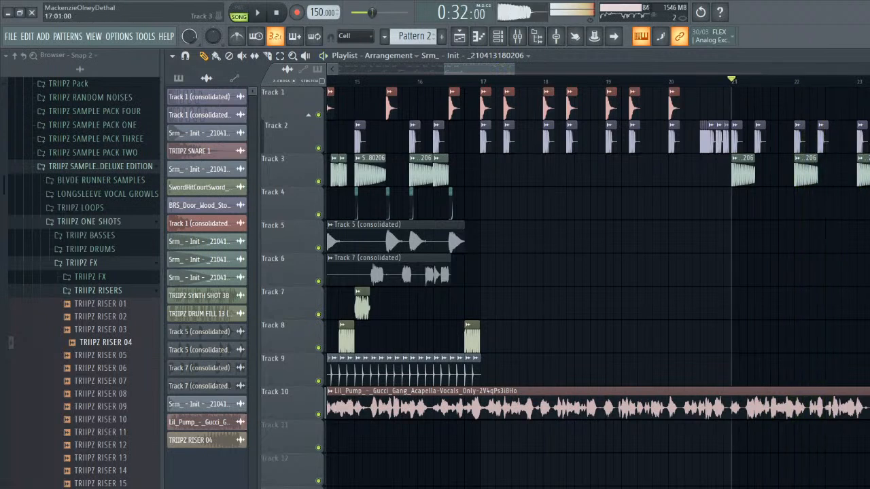
{"action": "key", "text": "space"}
{"action": "left_click", "coordinate": [482, 81]}
{"action": "left_click", "coordinate": [549, 173]}
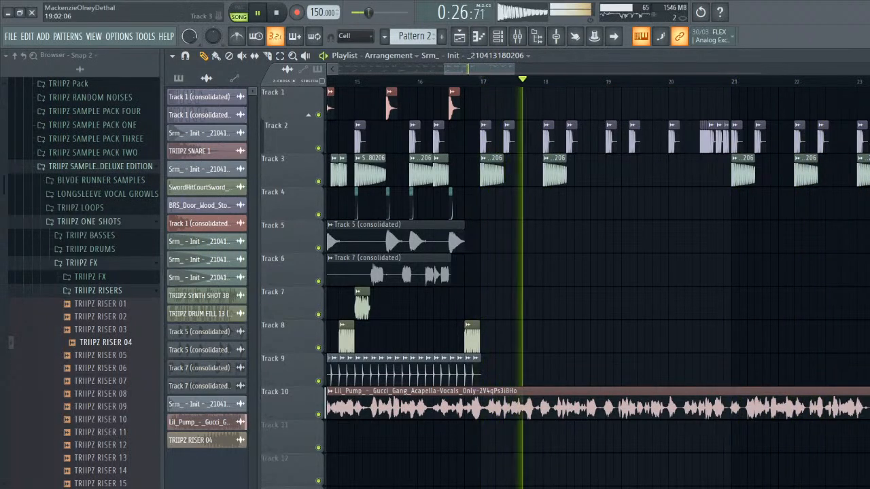
{"action": "left_click", "coordinate": [612, 173]}
{"action": "left_click", "coordinate": [674, 173]}
{"action": "left_click_drag", "start_coordinate": [690, 173], "coordinate": [699, 173]}
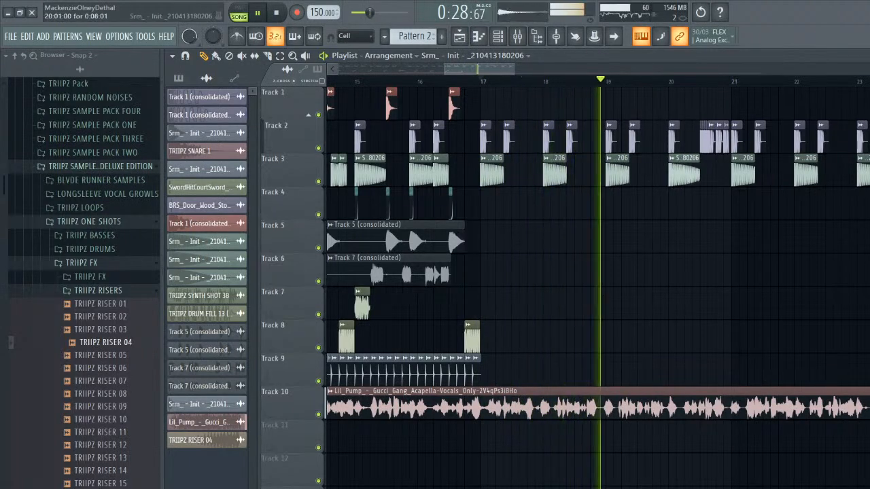
{"action": "scroll", "coordinate": [666, 174], "scroll_direction": "right", "scroll_amount": 3}
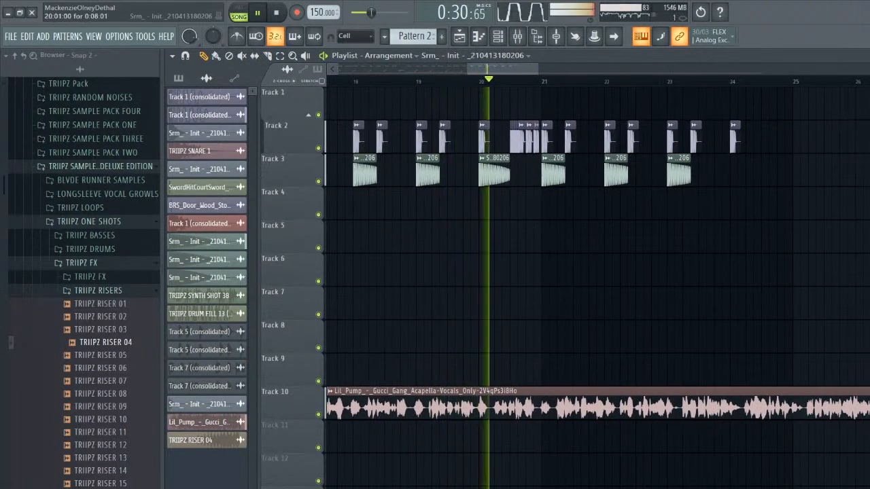
- Make the Track 3 bass clips from bar 17 onward unique and raise their time-stretching pitch, playing the result
{"action": "left_click", "coordinate": [483, 159]}
{"action": "left_click", "coordinate": [506, 237]}
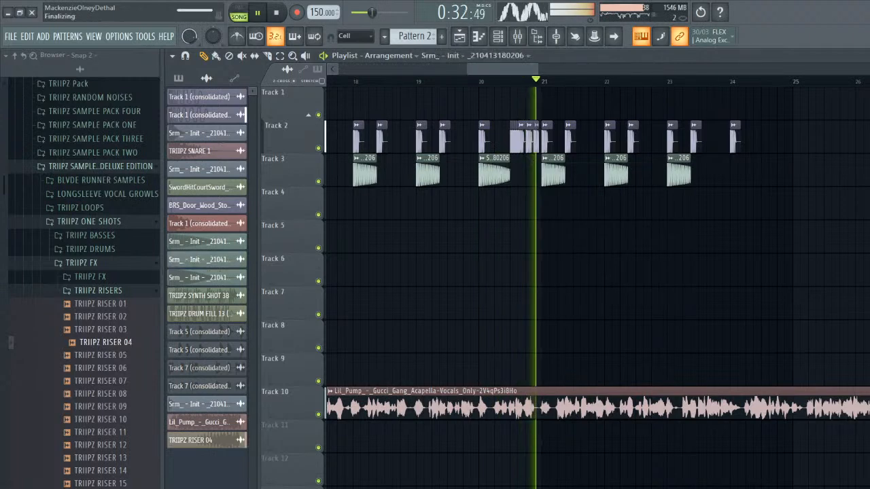
{"action": "left_click_drag", "start_coordinate": [414, 225], "coordinate": [415, 163]}
{"action": "key", "text": "space"}
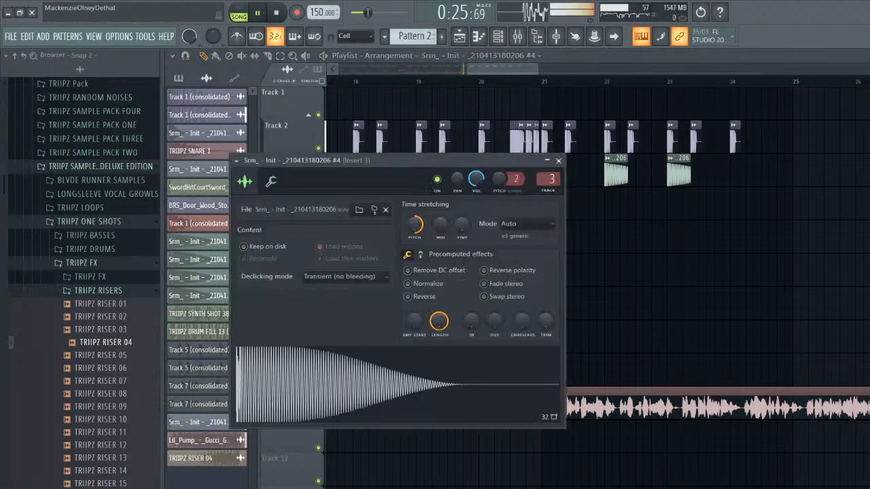
{"action": "left_click", "coordinate": [558, 161]}
{"action": "left_click_drag", "start_coordinate": [466, 69], "coordinate": [441, 70]}
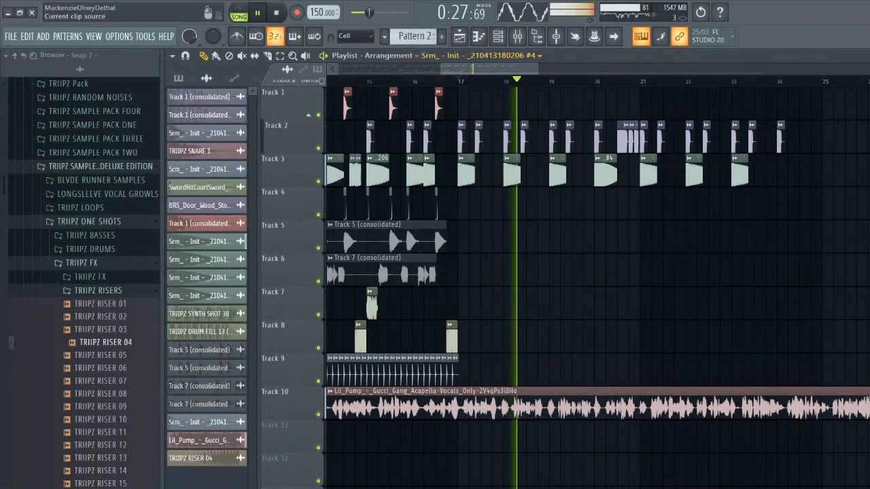
- Review the TR5 Classic Clipper on mixer Insert 3 and the Nectar 3 and Faturator plugins on Insert 9 during playback
{"action": "left_click", "coordinate": [517, 37]}
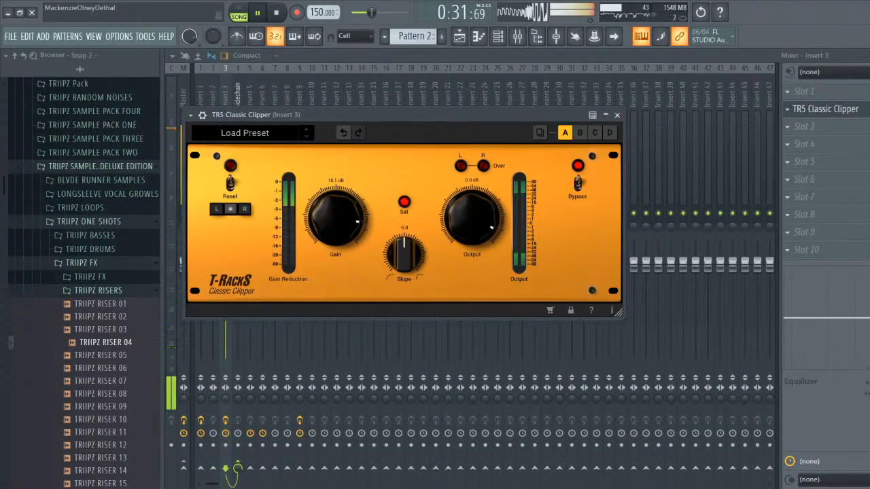
{"action": "left_click", "coordinate": [617, 116]}
{"action": "left_click", "coordinate": [300, 163]}
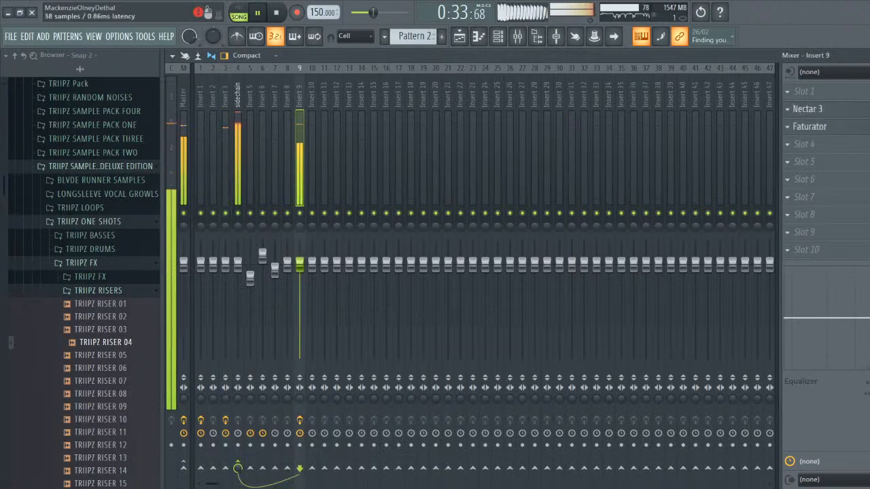
{"action": "left_click", "coordinate": [807, 109]}
{"action": "left_click", "coordinate": [707, 190]}
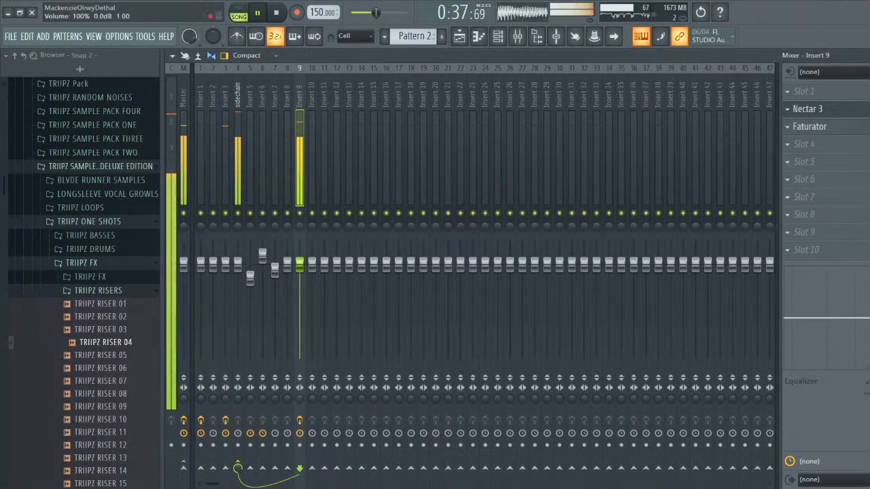
{"action": "left_click", "coordinate": [809, 126]}
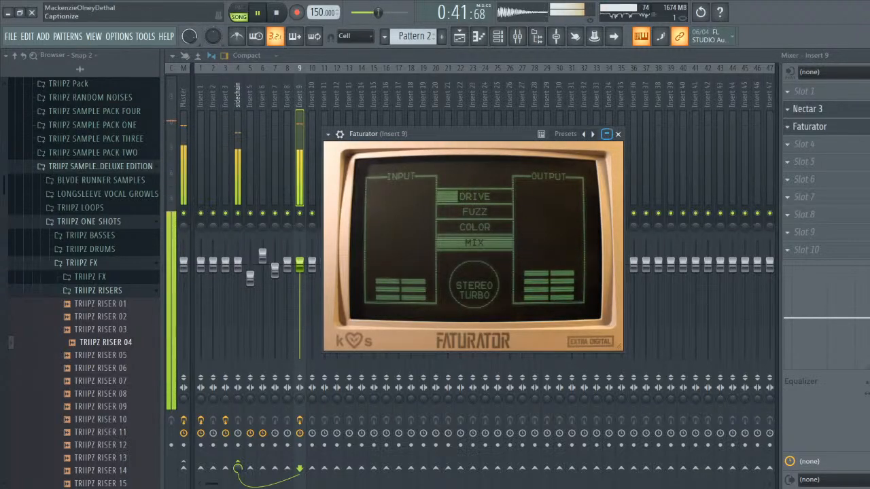
{"action": "key", "text": "Escape"}
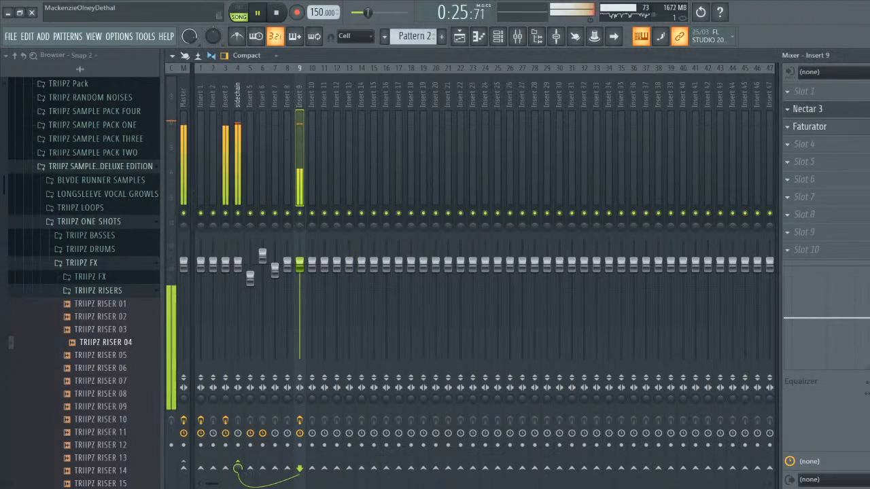
- Shift the formant to -3.74 st in Nectar 3 on mixer Insert 9 during playback
{"action": "key", "text": "F9"}
{"action": "left_click_drag", "start_coordinate": [506, 69], "coordinate": [528, 70]}
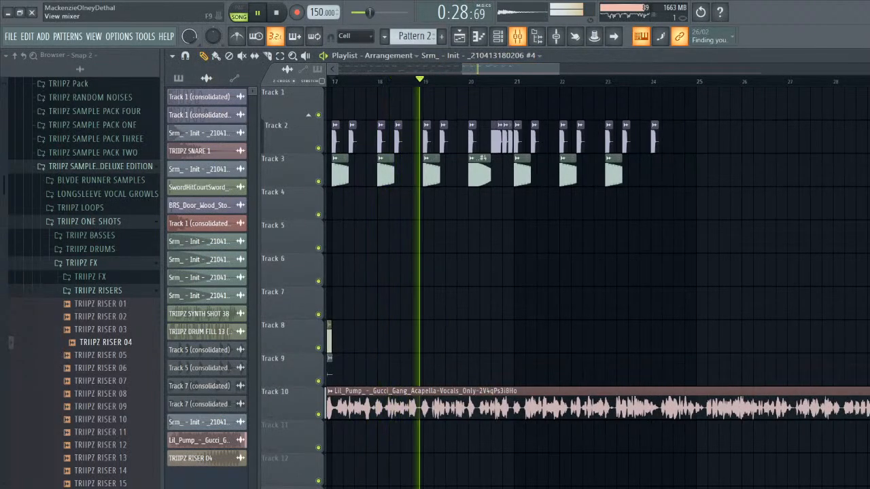
{"action": "key", "text": "F9"}
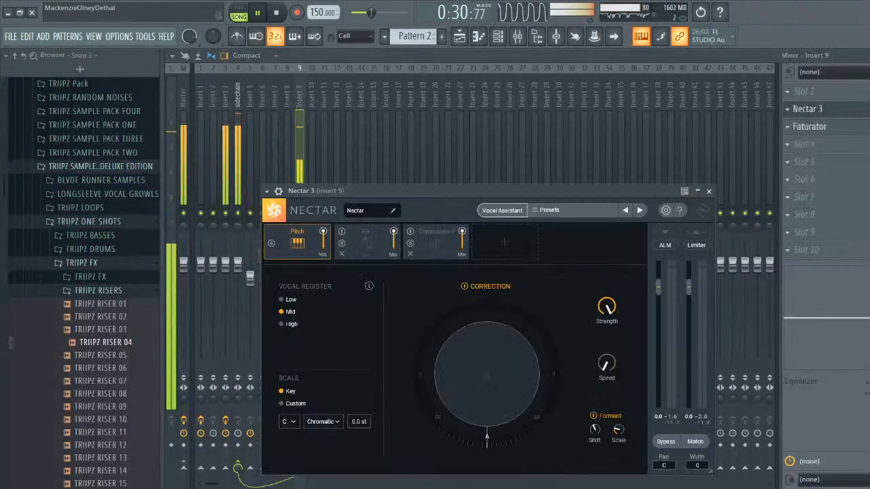
{"action": "left_click_drag", "start_coordinate": [594, 430], "coordinate": [594, 433]}
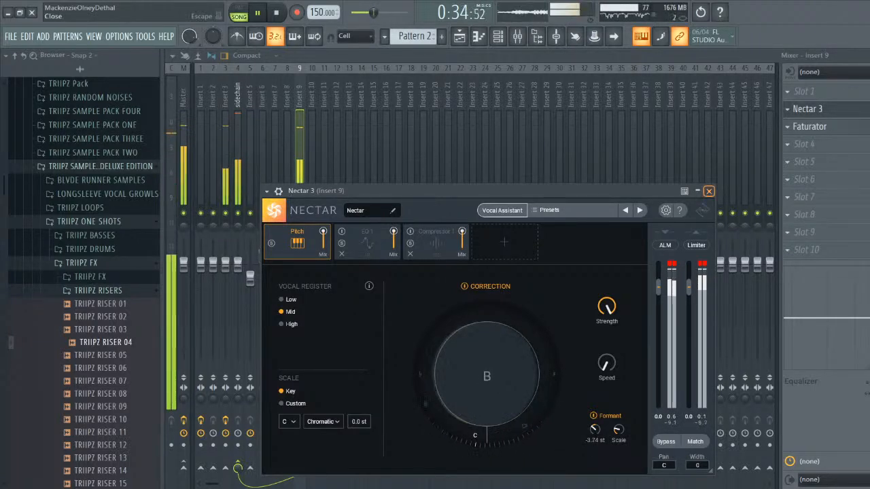
{"action": "left_click", "coordinate": [709, 191]}
{"action": "key", "text": "F9"}
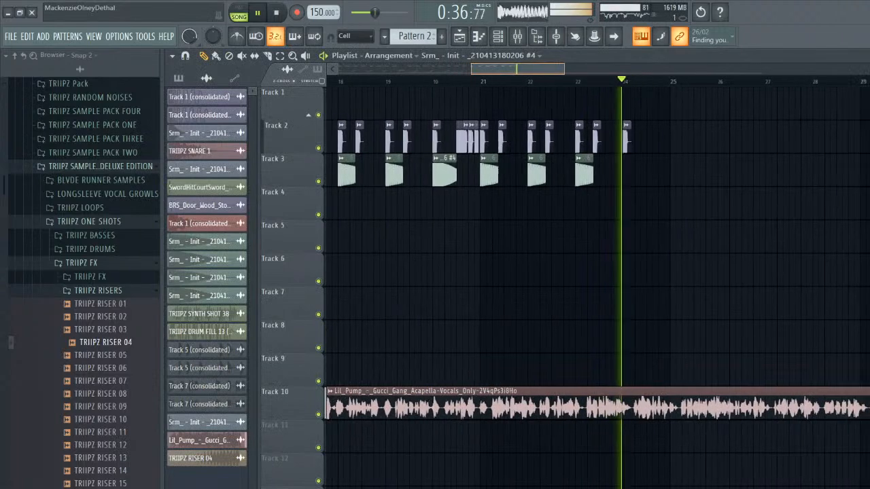
- Slice the Track 10 vocal at bars 24 and 25 and make the one-bar piece unique
{"action": "key", "text": "space"}
{"action": "left_click", "coordinate": [582, 80]}
{"action": "key", "text": "space"}
{"action": "key", "text": "space"}
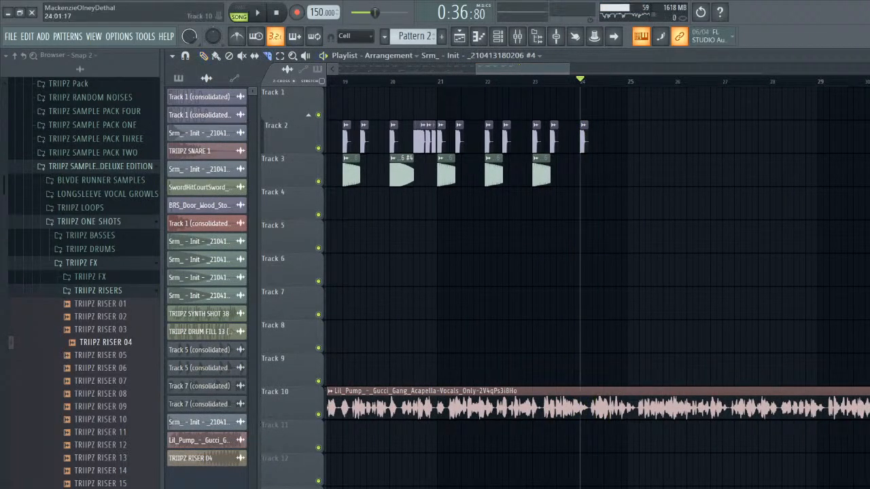
{"action": "right_click", "coordinate": [626, 402]}
{"action": "left_click", "coordinate": [646, 336]}
{"action": "left_click", "coordinate": [646, 336]}
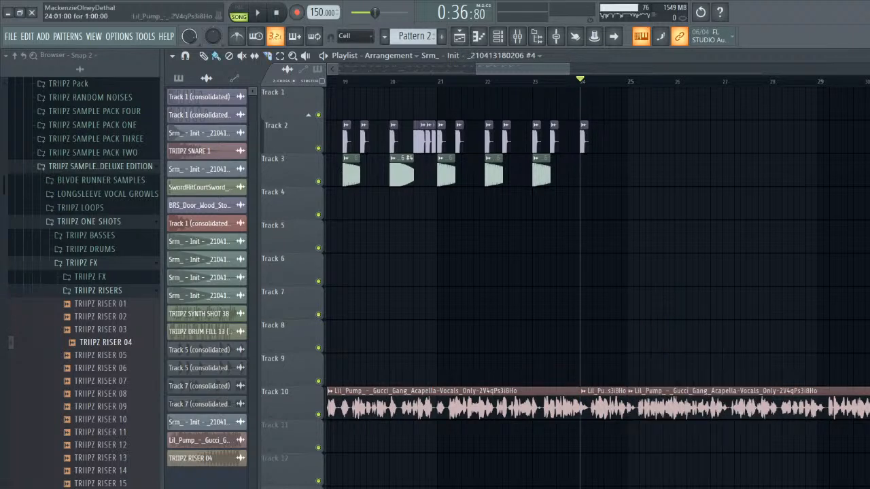
{"action": "right_click", "coordinate": [582, 405]}
{"action": "left_click", "coordinate": [609, 423]}
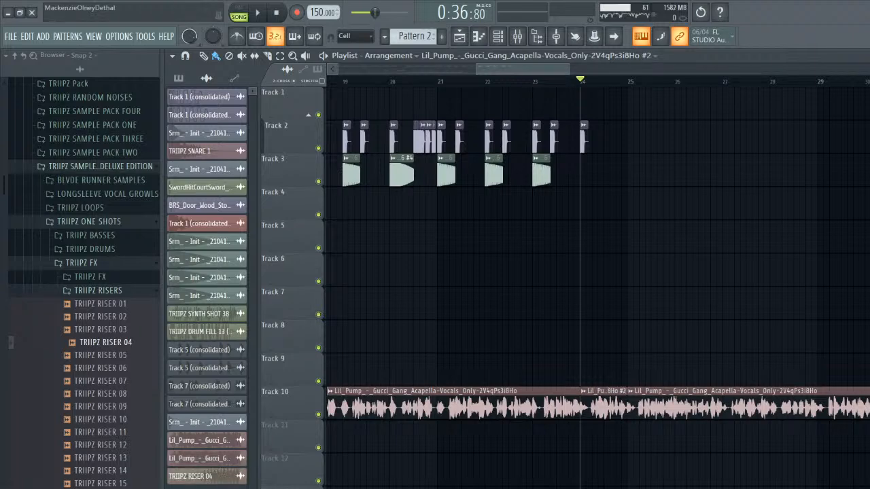
- Place a copy of the unique vocal slice on Track 11 at bar 24 and route it to mixer Insert 10
{"action": "left_click", "coordinate": [582, 433]}
{"action": "left_click", "coordinate": [583, 425]}
{"action": "left_click", "coordinate": [569, 432]}
{"action": "double_click", "coordinate": [589, 435]}
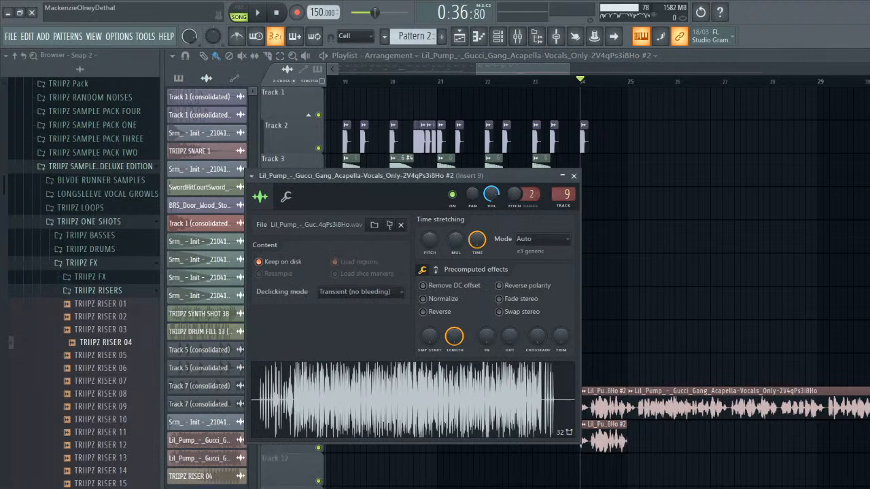
{"action": "key", "text": "space"}
{"action": "left_click", "coordinate": [573, 176]}
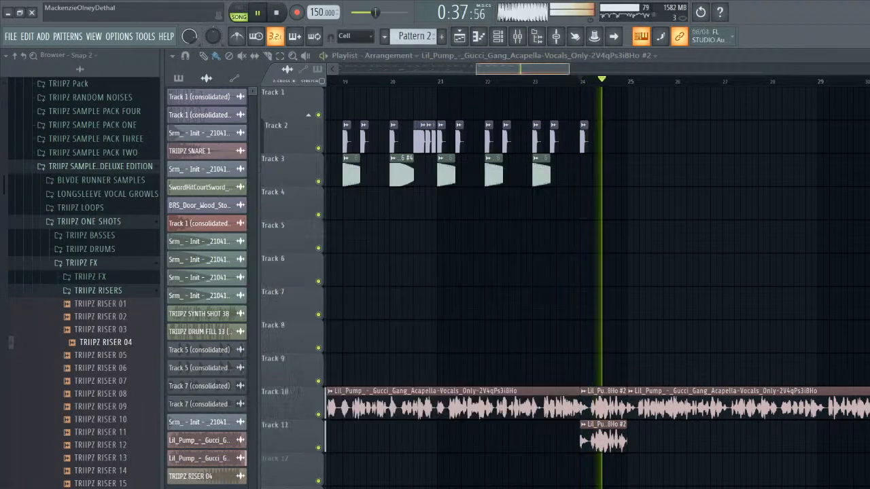
{"action": "key", "text": "F9"}
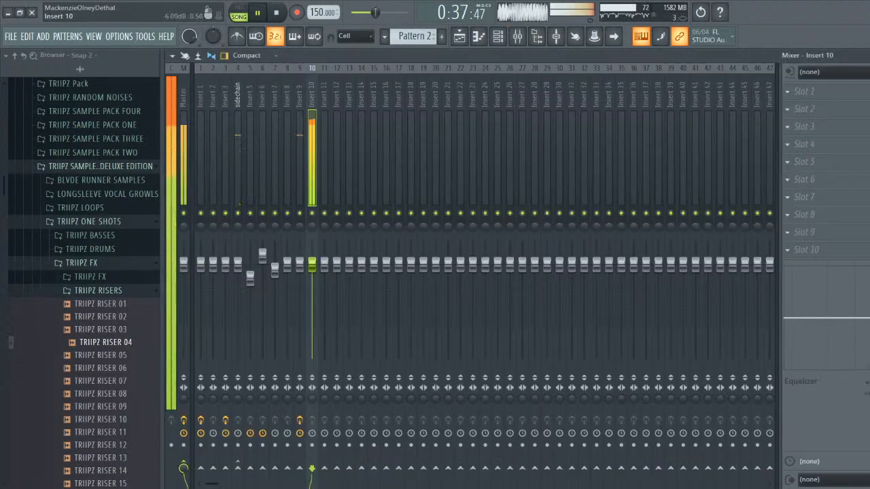
{"action": "key", "text": "F5"}
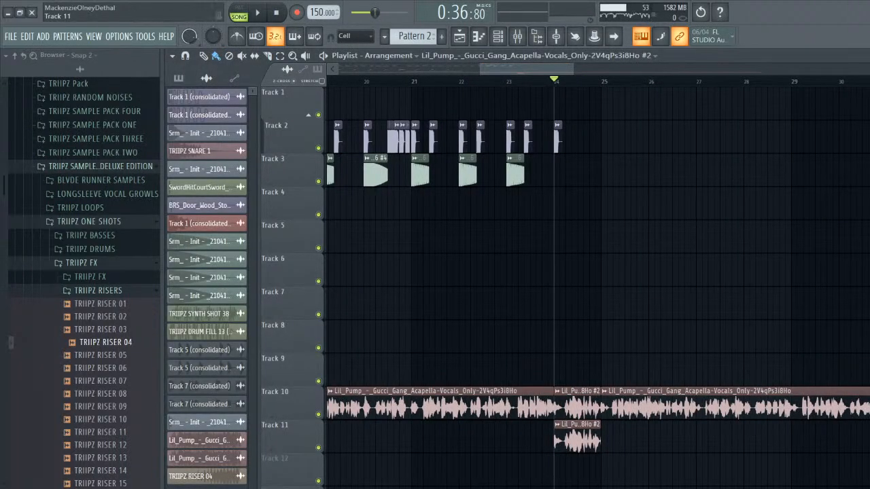
- Solo Track 10 and play its vocal slice from bar 24 several times
{"action": "right_click", "coordinate": [318, 415]}
{"action": "key", "text": "space"}
{"action": "key", "text": "space"}
{"action": "left_click", "coordinate": [517, 37]}
{"action": "key", "text": "space"}
{"action": "key", "text": "space"}
{"action": "key", "text": "space"}
{"action": "key", "text": "space"}
{"action": "key", "text": "space"}
{"action": "key", "text": "space"}
{"action": "key", "text": "space"}
{"action": "key", "text": "space"}
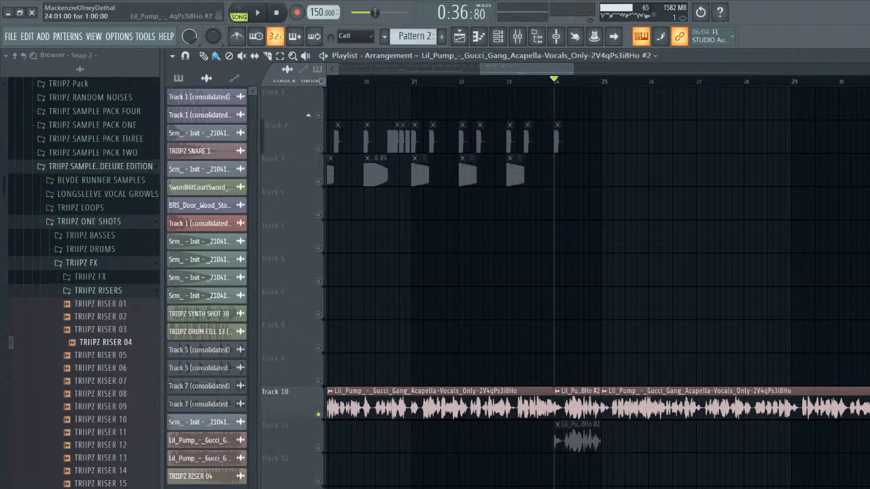
- Replace the bar 24 slice on Track 10 with the original vocal and compare it with the Track 11 copy using solo playback
{"action": "left_click_drag", "start_coordinate": [563, 426], "coordinate": [595, 401]}
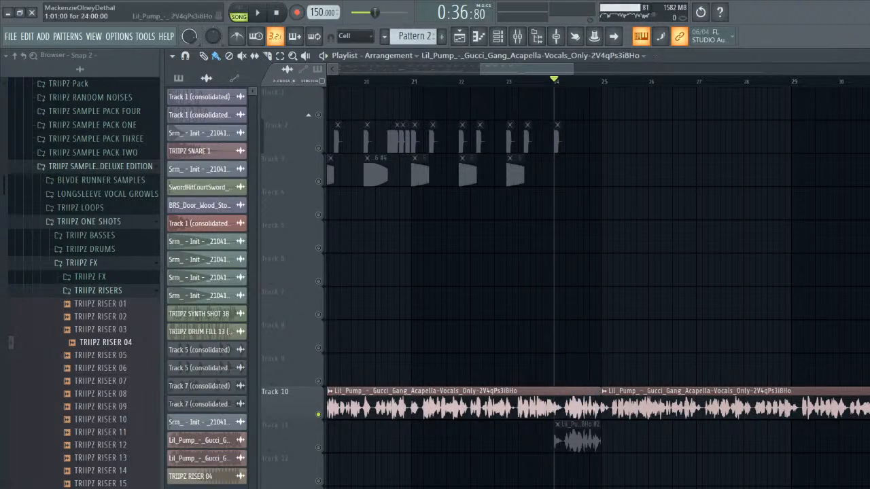
{"action": "key", "text": "space"}
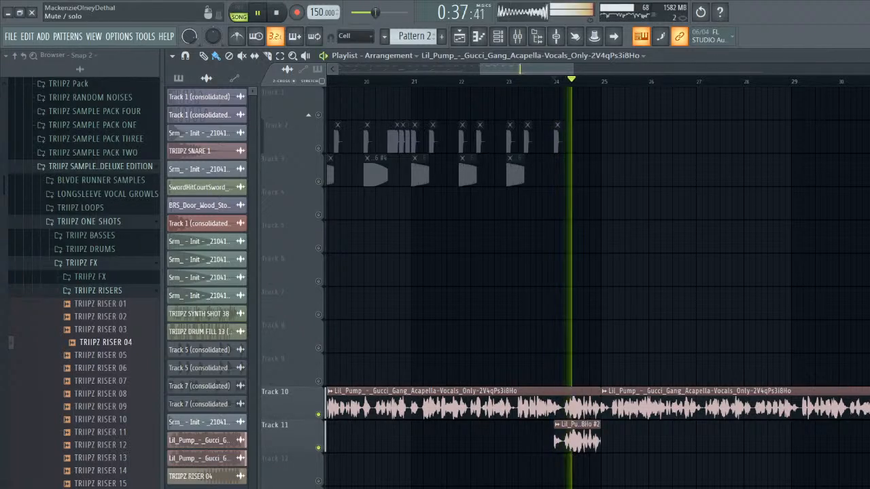
{"action": "key", "text": "space"}
{"action": "left_click", "coordinate": [318, 414]}
{"action": "key", "text": "space"}
{"action": "key", "text": "space"}
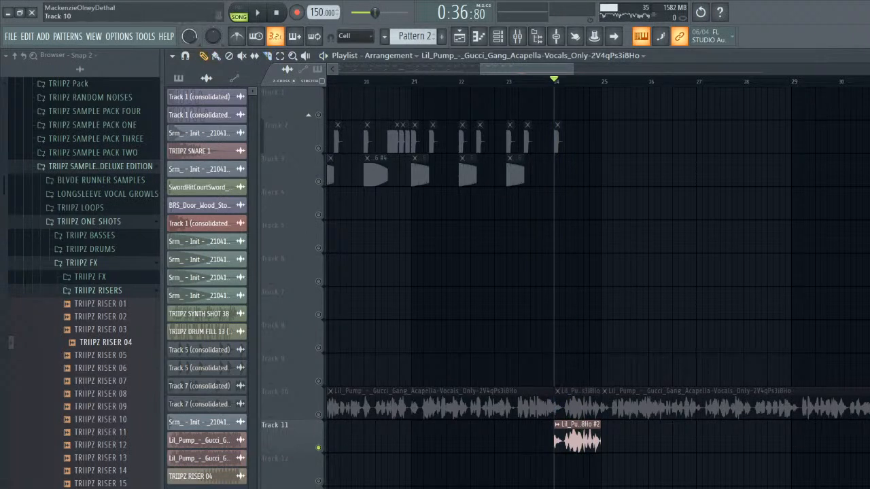
{"action": "key", "text": "space"}
{"action": "key", "text": "space"}
{"action": "left_click", "coordinate": [318, 414]}
{"action": "key", "text": "space"}
{"action": "key", "text": "space"}
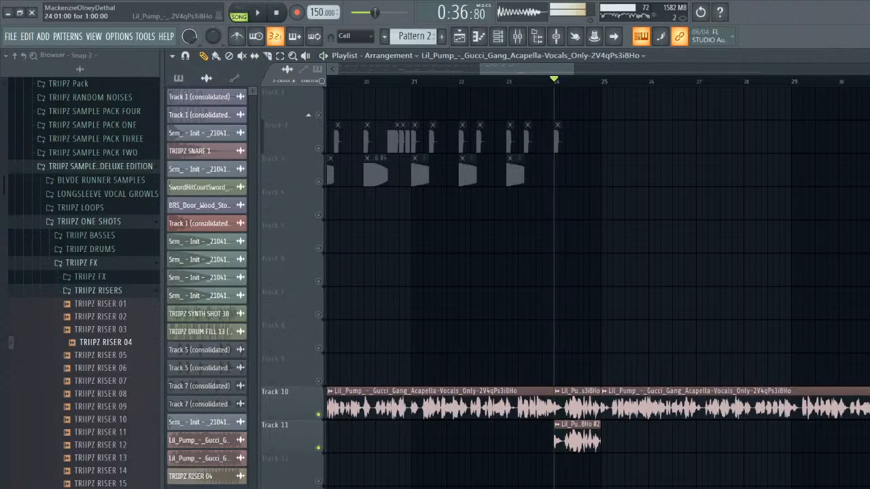
- Pan the Track 11 vocal slice 35% right, play it, and re-enable all playlist tracks
{"action": "double_click", "coordinate": [536, 396]}
{"action": "key", "text": "space"}
{"action": "left_click", "coordinate": [528, 130]}
{"action": "key", "text": "space"}
{"action": "double_click", "coordinate": [576, 425]}
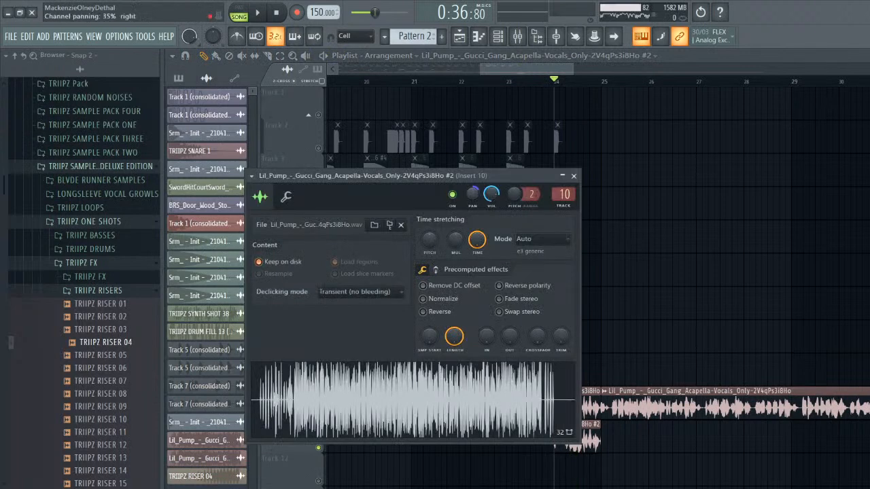
{"action": "key", "text": "space"}
{"action": "left_click", "coordinate": [573, 176]}
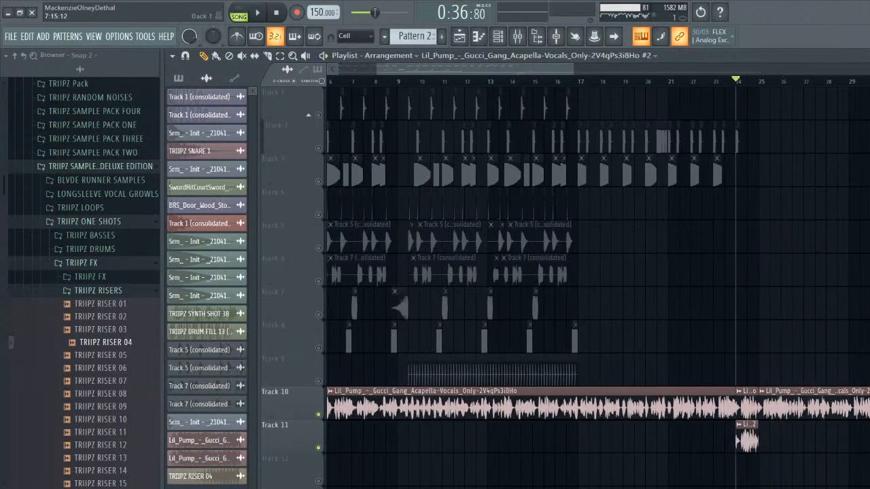
{"action": "right_click", "coordinate": [318, 448]}
- Select all playlist clips and move the whole arrangement to start at bar 17
{"action": "scroll", "coordinate": [598, 271], "scroll_direction": "left", "scroll_amount": 3}
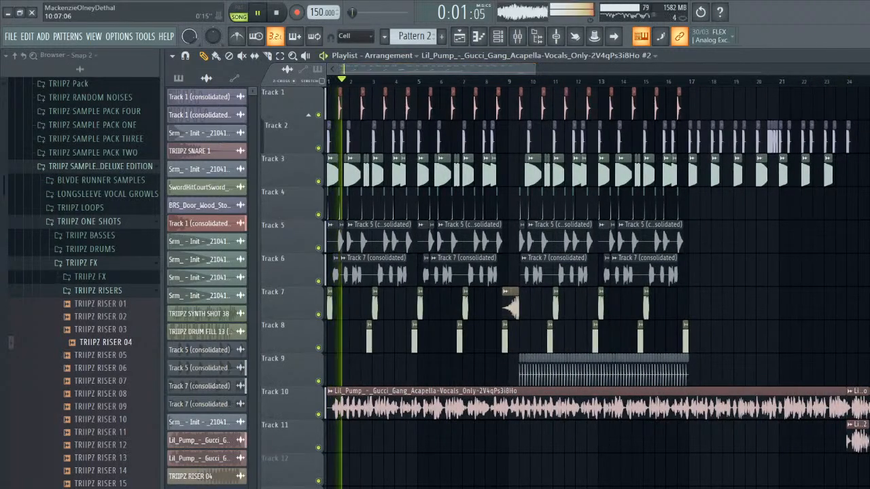
{"action": "scroll", "coordinate": [541, 272], "scroll_direction": "down", "scroll_amount": 5}
{"action": "key", "text": "ctrl+a"}
{"action": "key", "text": "space"}
{"action": "scroll", "coordinate": [598, 272], "scroll_direction": "up", "scroll_amount": 3}
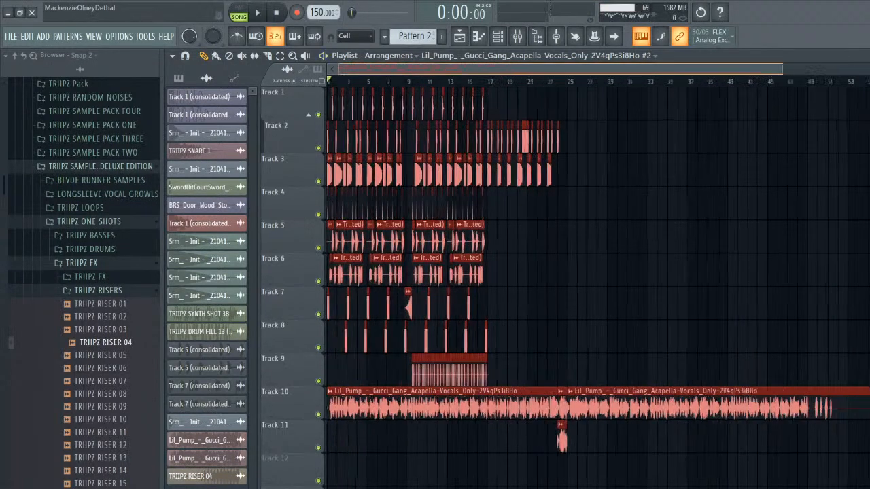
{"action": "left_click_drag", "start_coordinate": [328, 138], "coordinate": [567, 138]}
{"action": "left_click", "coordinate": [368, 238]}
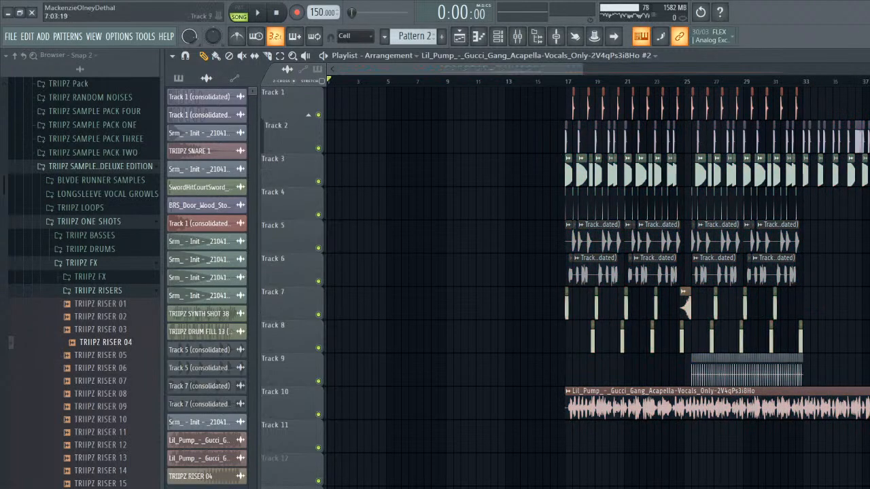
- Extend the start of the Track 10 vocal back to bar 9 and move all clips eight bars earlier
{"action": "left_click_drag", "start_coordinate": [566, 406], "coordinate": [447, 406]}
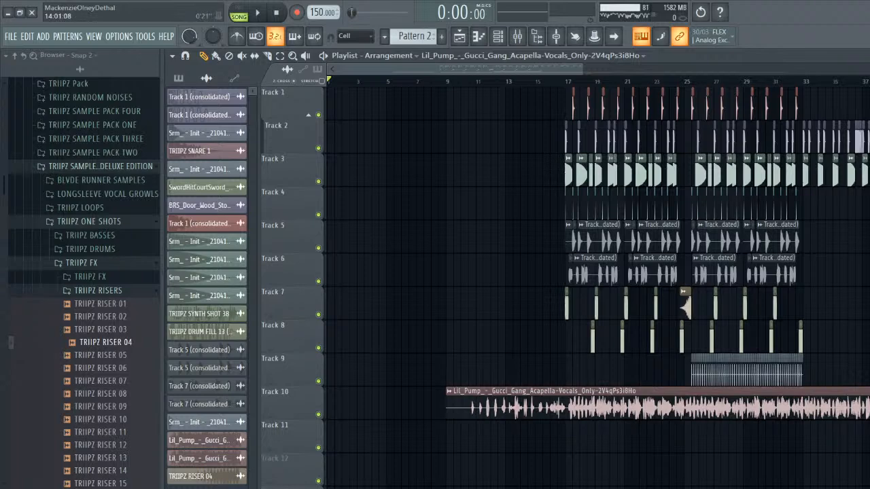
{"action": "left_click_drag", "start_coordinate": [581, 69], "coordinate": [813, 69]}
{"action": "left_click_drag", "start_coordinate": [868, 439], "coordinate": [340, 99]}
{"action": "left_click_drag", "start_coordinate": [391, 406], "coordinate": [335, 406]}
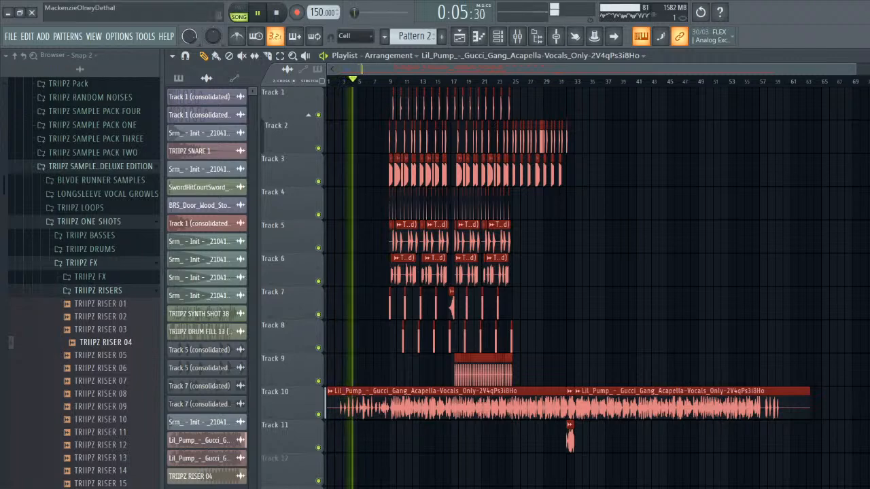
{"action": "left_click_drag", "start_coordinate": [855, 69], "coordinate": [800, 69]}
{"action": "left_click", "coordinate": [460, 103]}
{"action": "right_click", "coordinate": [462, 103]}
{"action": "key", "text": "space"}
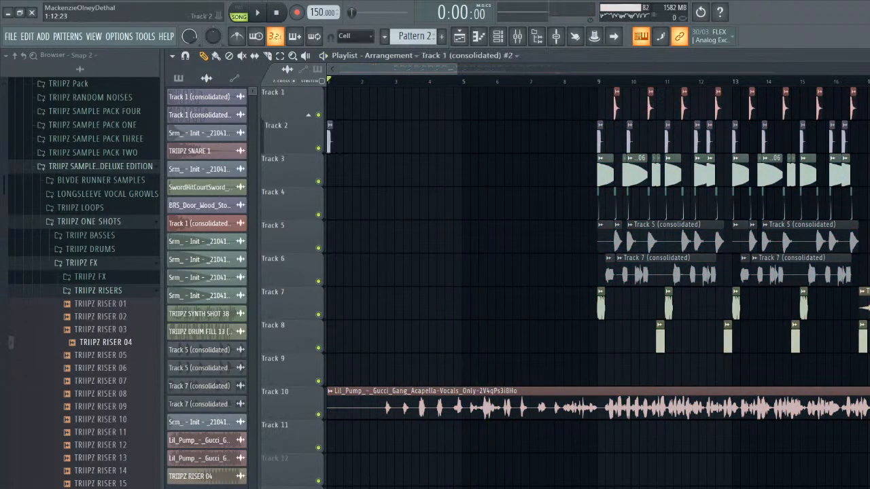
{"action": "key", "text": "space"}
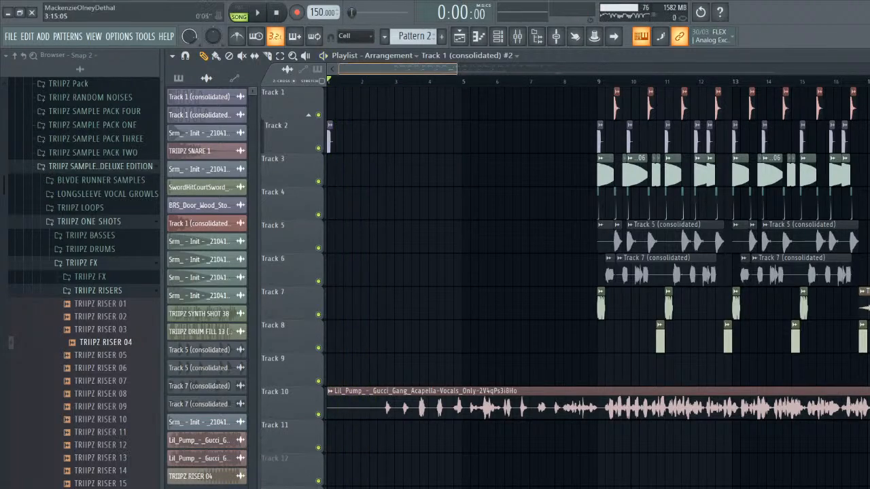
{"action": "scroll", "coordinate": [422, 98], "scroll_direction": "up", "scroll_amount": 3}
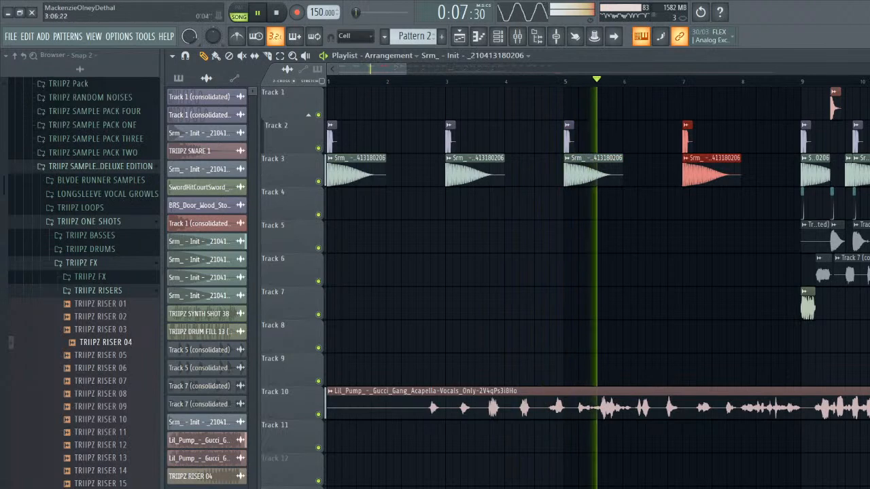
{"action": "scroll", "coordinate": [671, 104], "scroll_direction": "down", "scroll_amount": 2}
{"action": "key", "text": "space"}
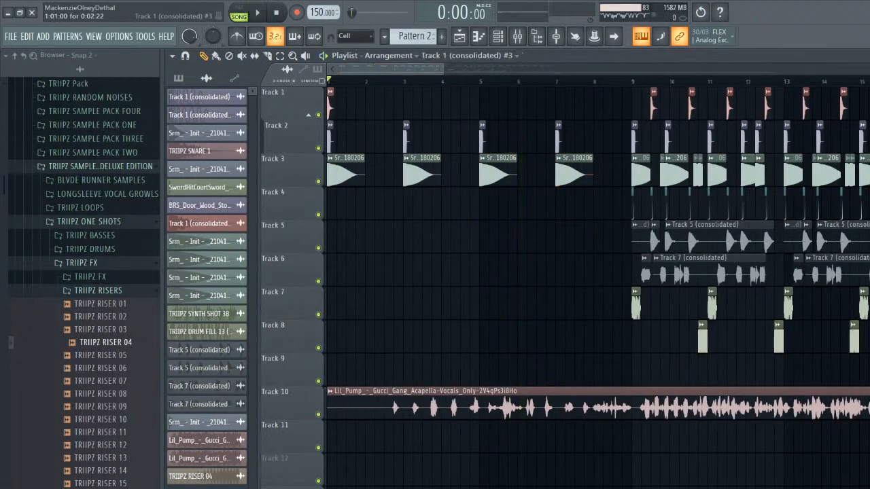
- Try repeated snares on Track 1 from bar 1 to bar 3, and a unique snare clip with raised time-stretching pitch
{"action": "key", "text": "space"}
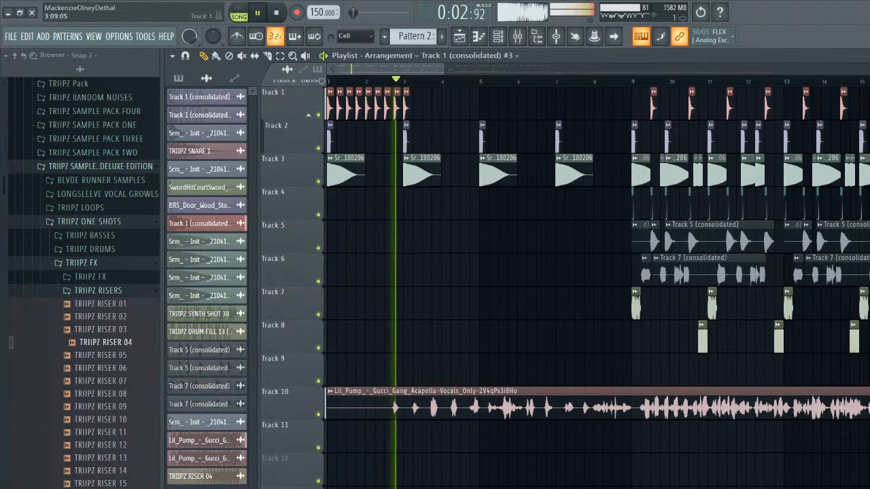
{"action": "left_click", "coordinate": [330, 92]}
{"action": "left_click", "coordinate": [358, 174]}
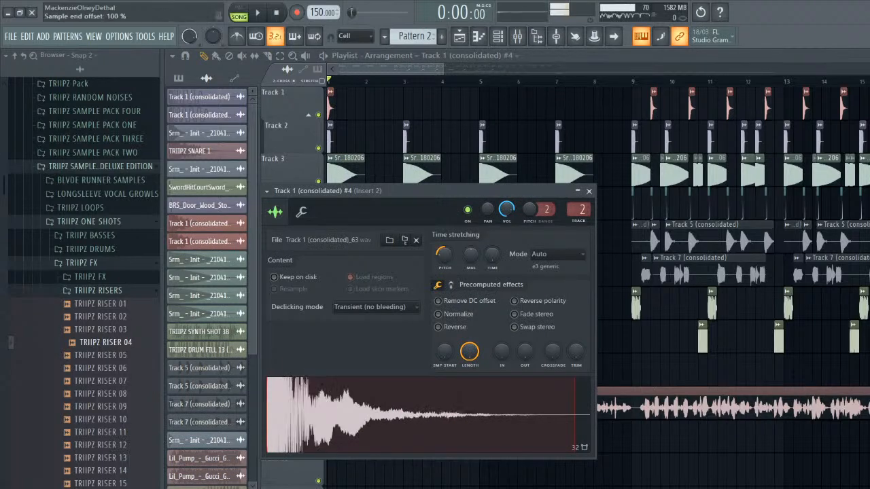
{"action": "left_click", "coordinate": [589, 191]}
{"action": "key", "text": "space"}
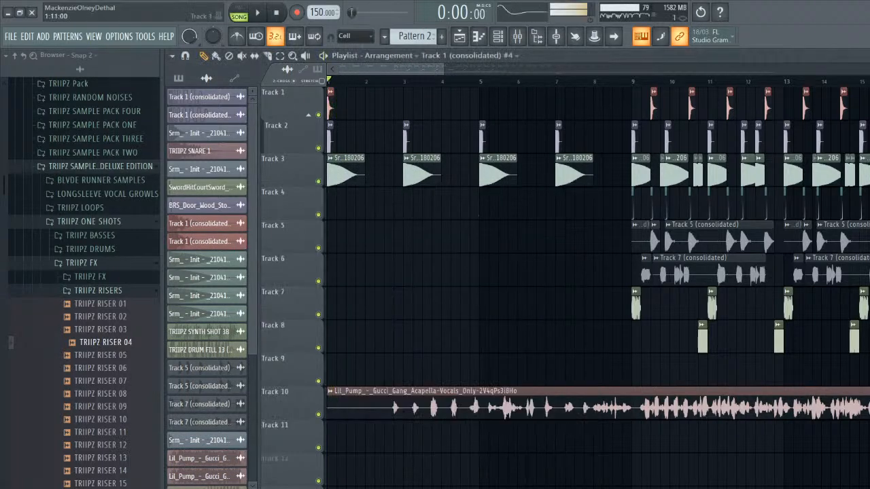
{"action": "left_click_drag", "start_coordinate": [350, 102], "coordinate": [359, 102]}
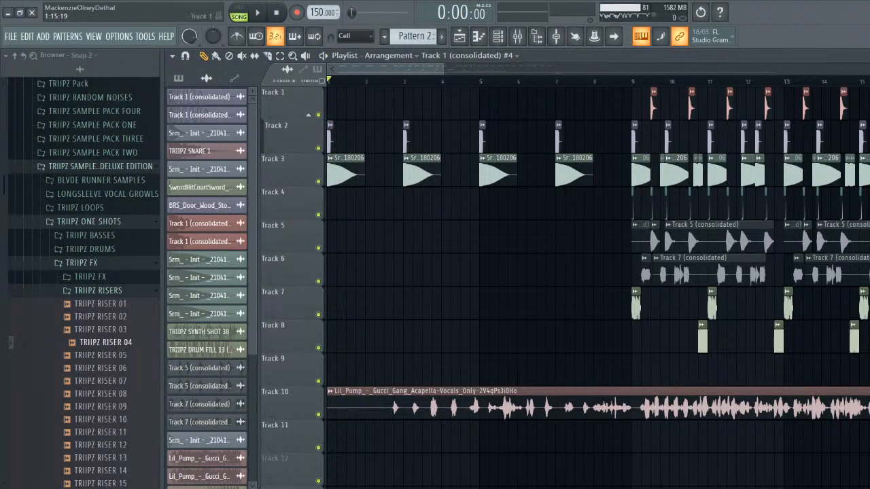
- Copy the Track 5 and Track 6 clips from bars 9 to 12 to bar 1, duplicate them at bar 5, and play the intro
{"action": "left_click_drag", "start_coordinate": [636, 237], "coordinate": [764, 273]}
{"action": "key", "text": "ctrl+c"}
{"action": "key", "text": "ctrl+v"}
{"action": "key", "text": "space"}
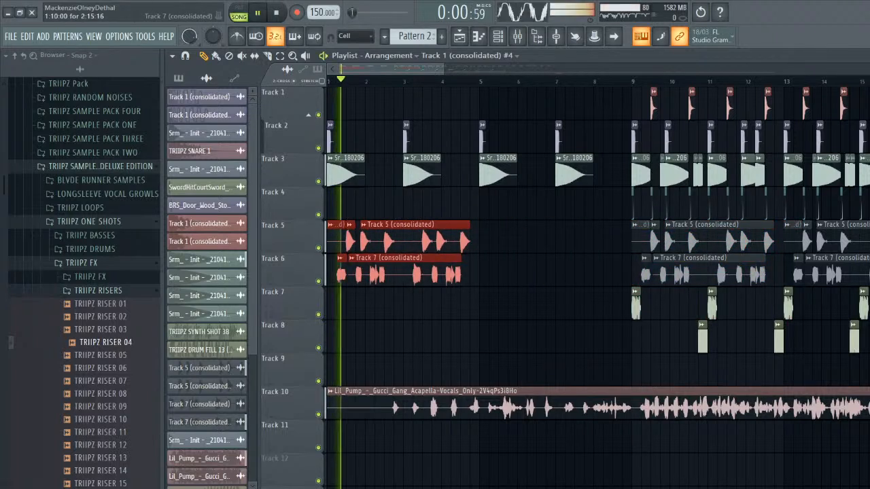
{"action": "key", "text": "ctrl+b"}
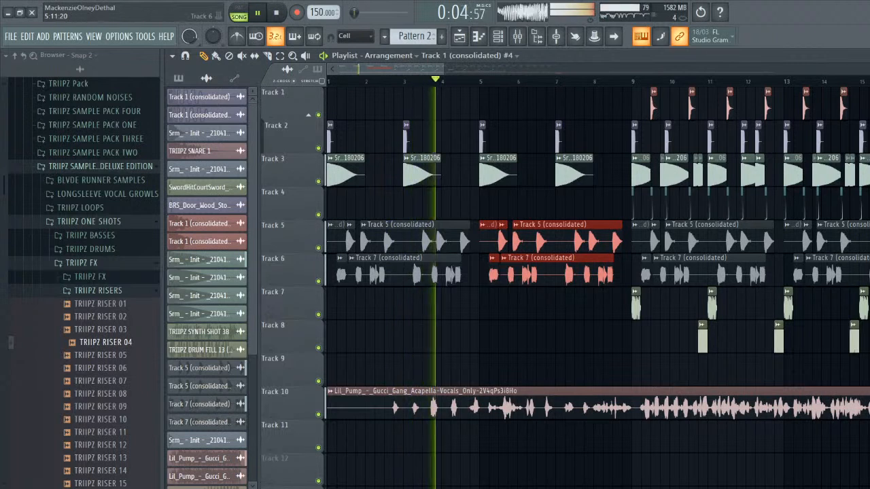
{"action": "left_click", "coordinate": [499, 305], "text": "ctrl"}
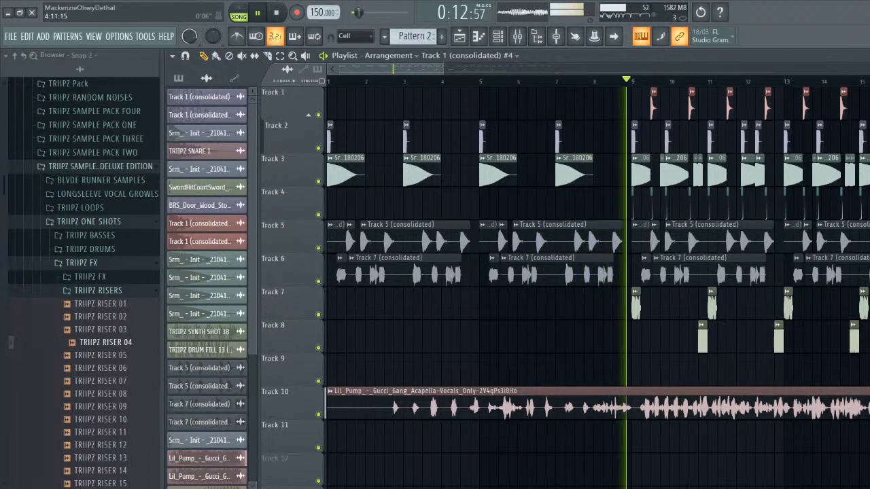
{"action": "scroll", "coordinate": [515, 139], "scroll_direction": "up", "scroll_amount": 3}
{"action": "scroll", "coordinate": [515, 139], "scroll_direction": "right", "scroll_amount": 4}
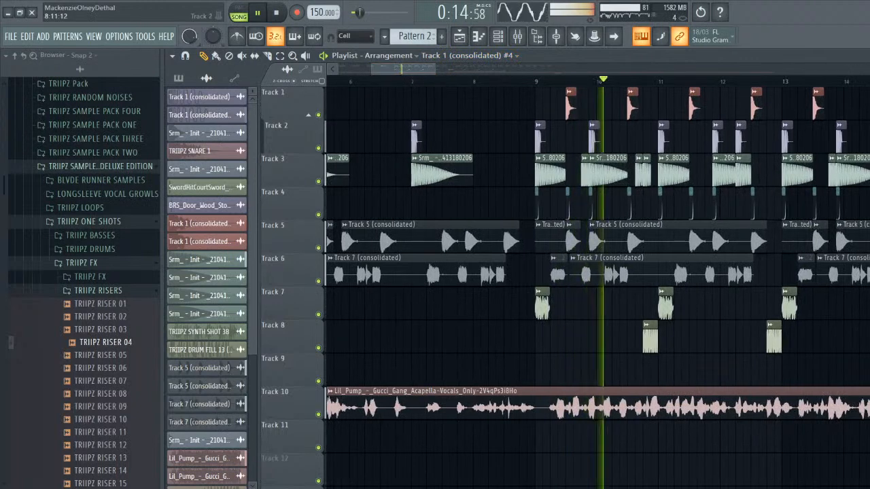
- Add a kick late in bar 8 on Track 2 and sidechain volume clips on Track 4 under the kicks at bars 7, 5 and 3
{"action": "scroll", "coordinate": [525, 203], "scroll_direction": "up", "scroll_amount": 3}
{"action": "scroll", "coordinate": [524, 204], "scroll_direction": "left", "scroll_amount": 1}
{"action": "key", "text": "space"}
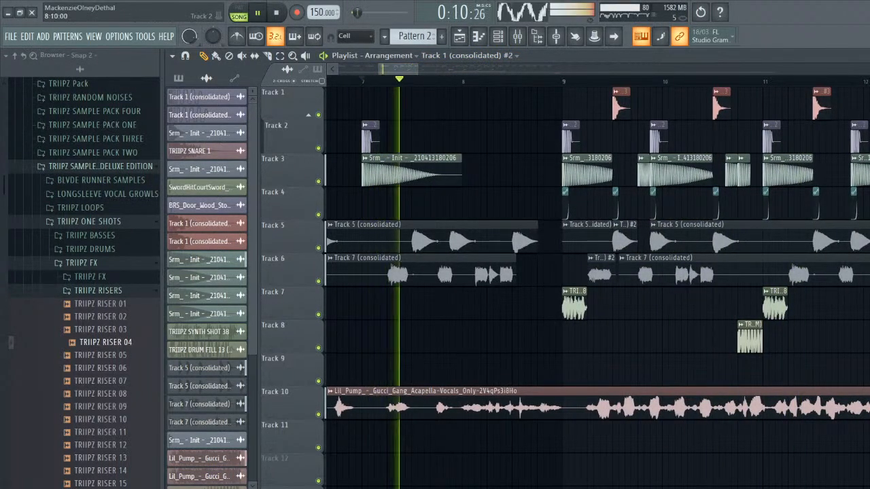
{"action": "key", "text": "space"}
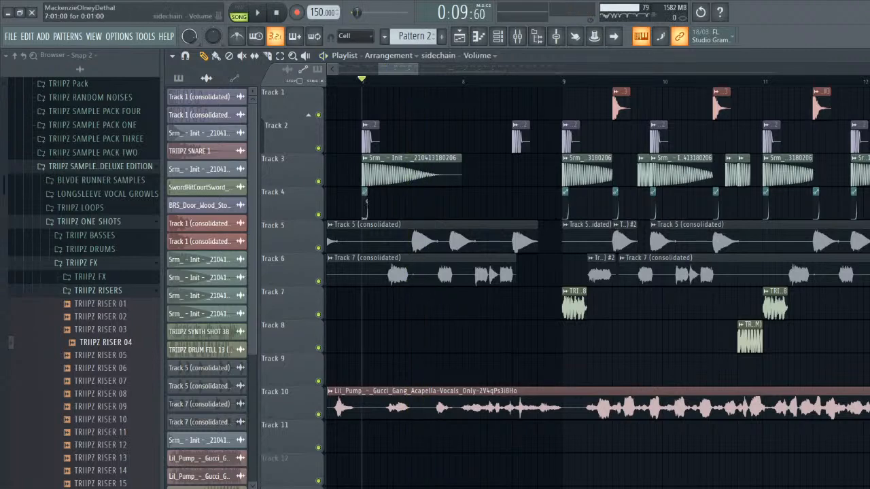
{"action": "scroll", "coordinate": [367, 202], "scroll_direction": "left", "scroll_amount": 3}
{"action": "scroll", "coordinate": [598, 288], "scroll_direction": "left", "scroll_amount": 3}
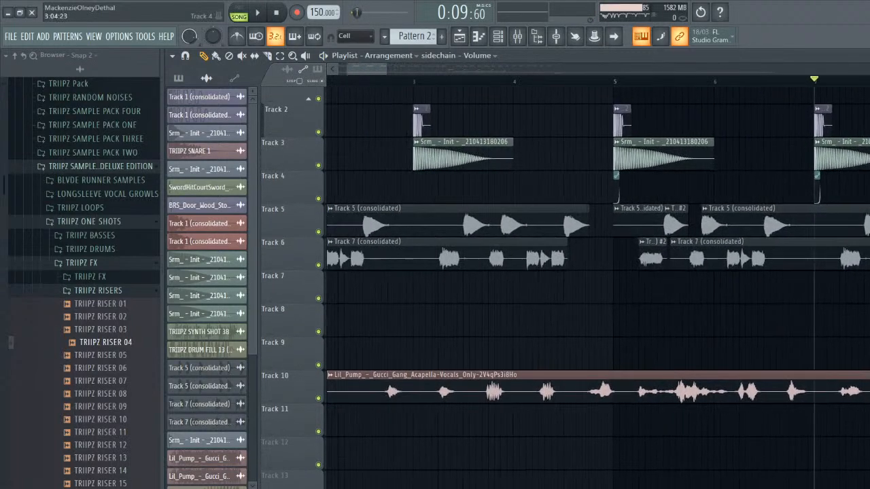
{"action": "scroll", "coordinate": [592, 238], "scroll_direction": "left", "scroll_amount": 2}
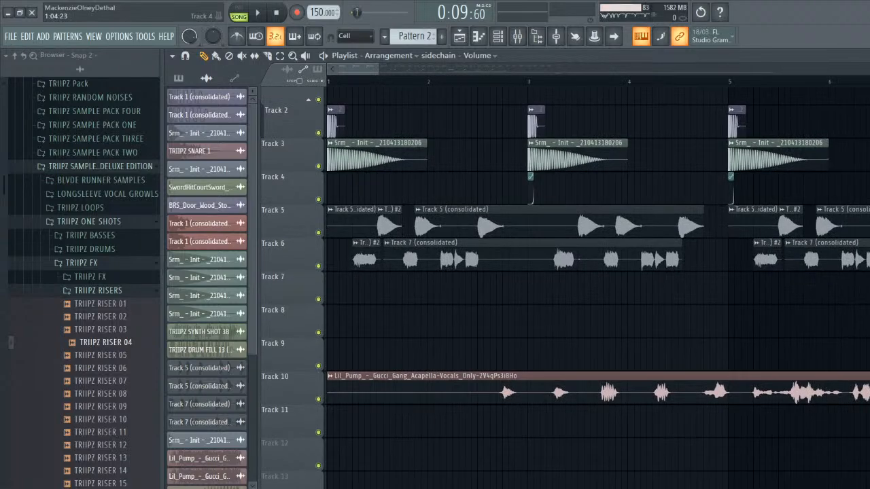
{"action": "left_click", "coordinate": [329, 82]}
{"action": "key", "text": "space"}
{"action": "scroll", "coordinate": [593, 238], "scroll_direction": "right", "scroll_amount": 10}
{"action": "scroll", "coordinate": [592, 237], "scroll_direction": "left", "scroll_amount": 3}
{"action": "key", "text": "space"}
{"action": "key", "text": "space"}
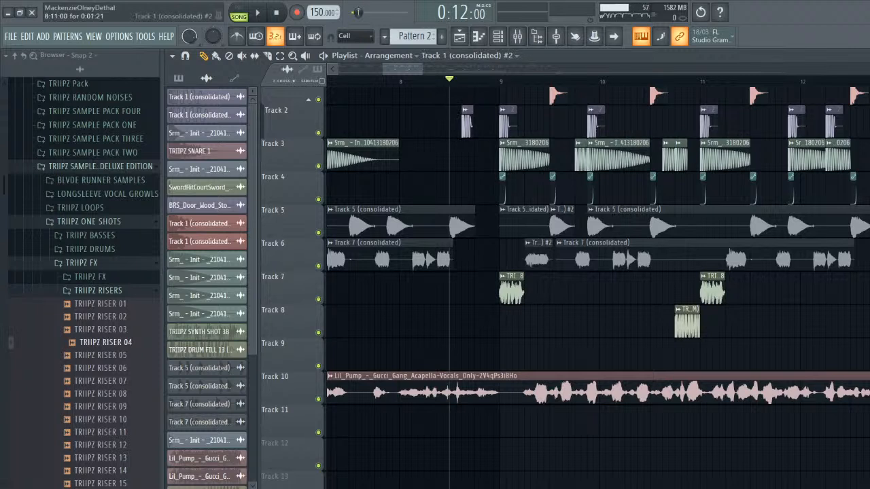
{"action": "key", "text": "space"}
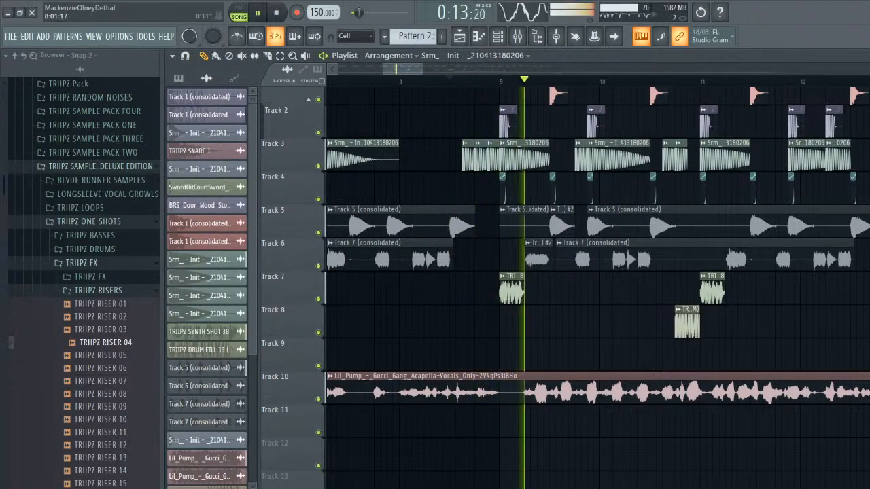
- Play the arrangement from bar 9 to bar 17 and check the flow into the TRIIPZ RISER 04 section
{"action": "scroll", "coordinate": [597, 272], "scroll_direction": "down", "scroll_amount": 4}
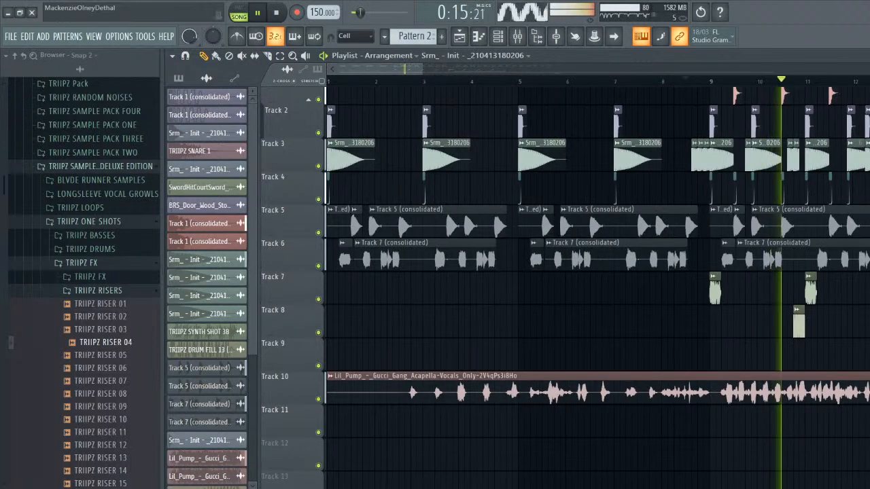
{"action": "scroll", "coordinate": [597, 272], "scroll_direction": "up", "scroll_amount": 1}
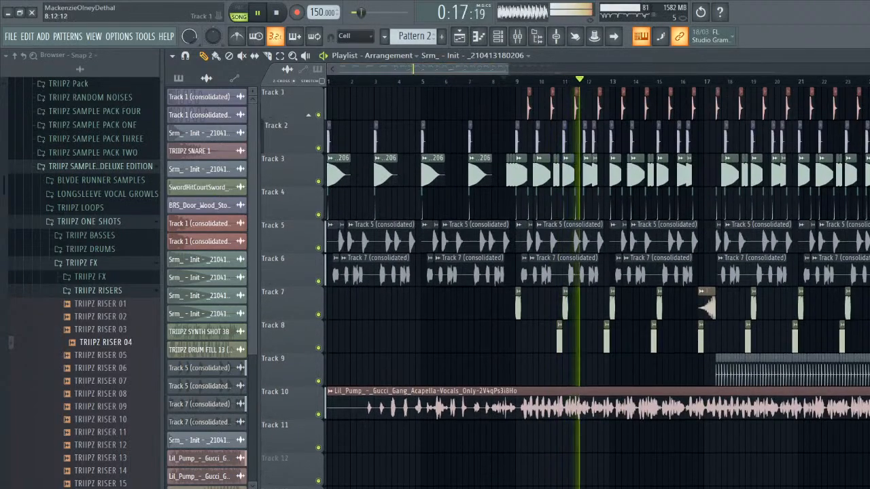
{"action": "scroll", "coordinate": [598, 272], "scroll_direction": "down", "scroll_amount": 2}
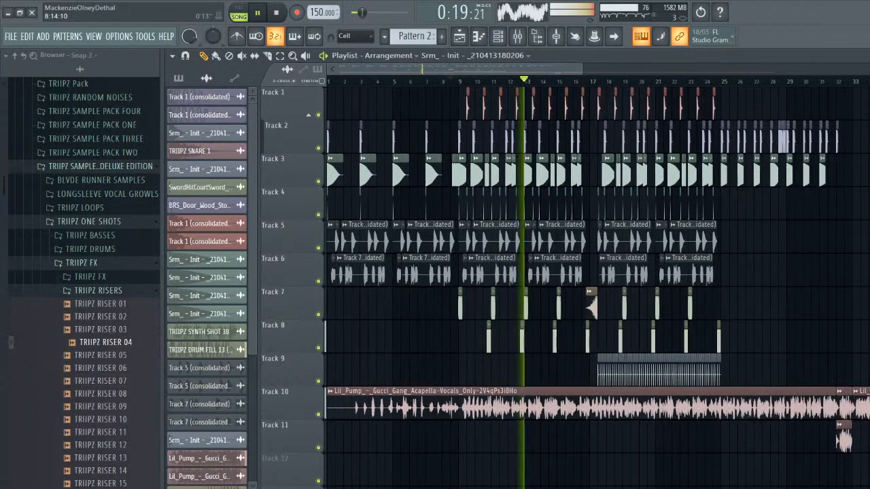
{"action": "scroll", "coordinate": [598, 272], "scroll_direction": "up", "scroll_amount": 4}
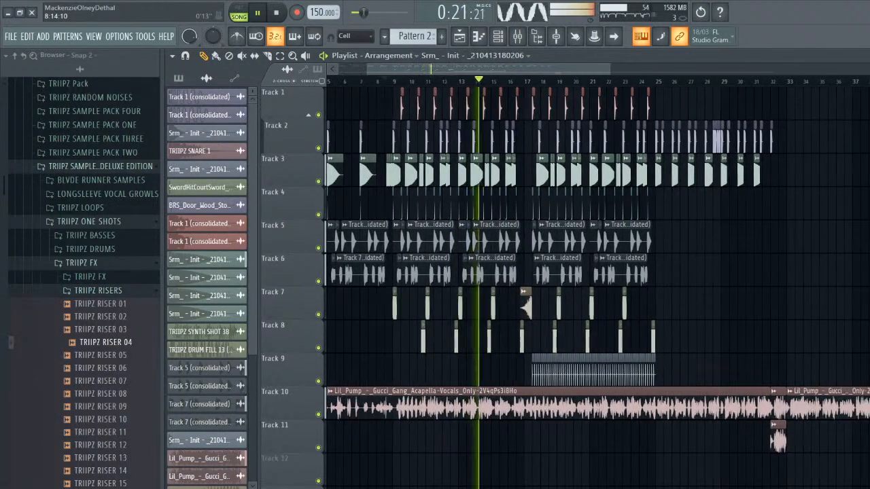
{"action": "left_click_drag", "start_coordinate": [473, 69], "coordinate": [478, 69]}
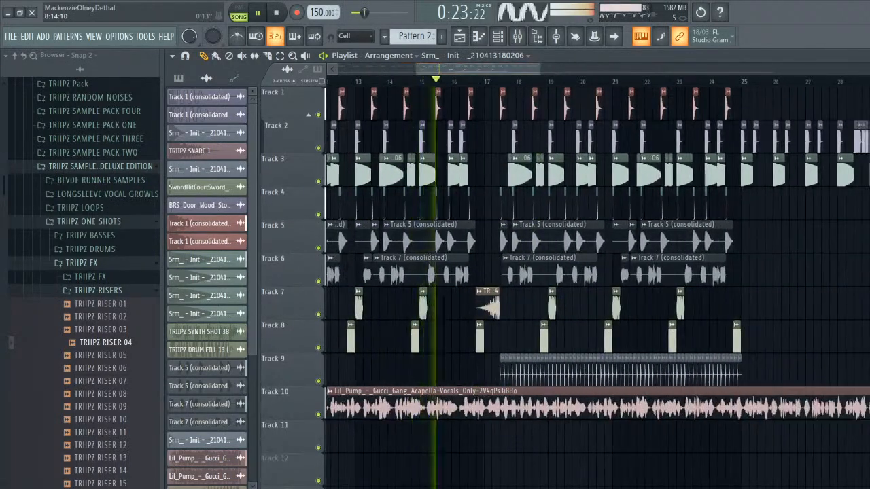
{"action": "scroll", "coordinate": [597, 272], "scroll_direction": "up", "scroll_amount": 2}
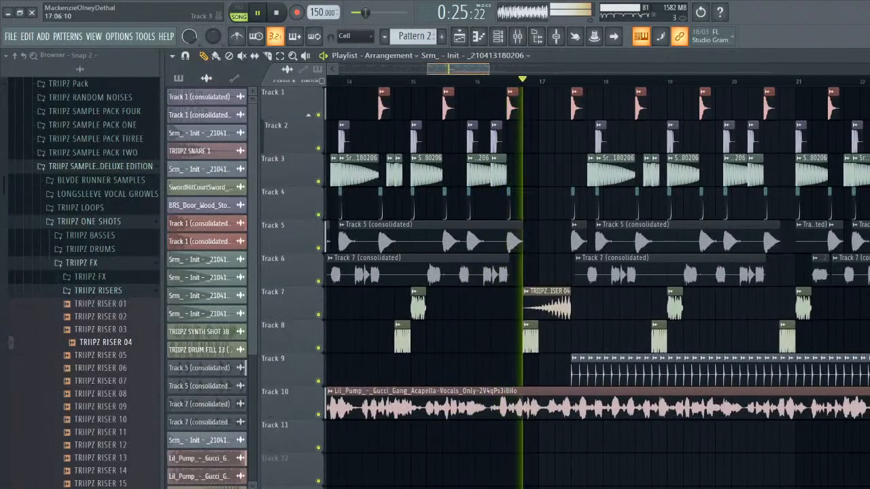
{"action": "scroll", "coordinate": [598, 272], "scroll_direction": "up", "scroll_amount": 2}
{"action": "key", "text": "space"}
- Make the Srm_ - Init clip at bar 15 on Track 3 unique and raise its time-stretching pitch in Auto mode
{"action": "left_click", "coordinate": [431, 81]}
{"action": "key", "text": "space"}
{"action": "key", "text": "space"}
{"action": "left_click", "coordinate": [432, 158]}
{"action": "left_click", "coordinate": [458, 241]}
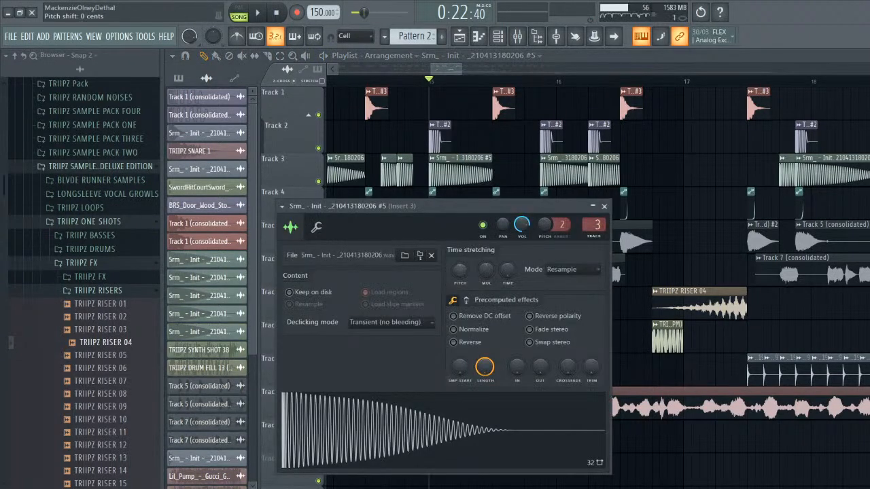
{"action": "key", "text": "space"}
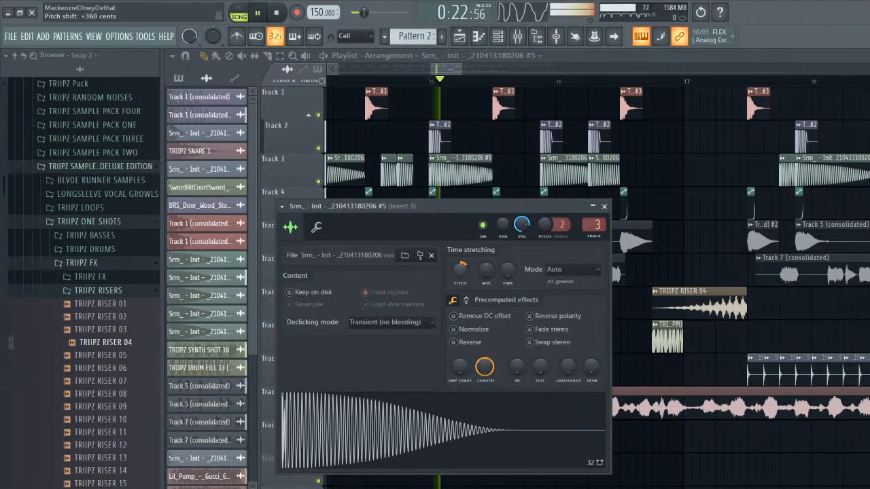
{"action": "key", "text": "space"}
{"action": "key", "text": "space"}
{"action": "key", "text": "space"}
{"action": "key", "text": "space"}
{"action": "key", "text": "space"}
{"action": "left_click", "coordinate": [604, 206]}
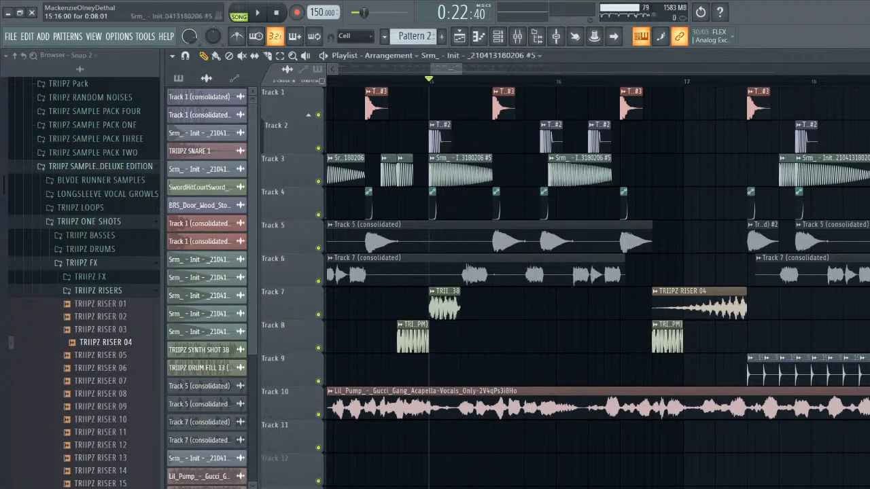
- Place three Srm_ - Init #5 clips back to back up to bar 17 on Track 3 and set their pitch shift to +800 cents
{"action": "left_click_drag", "start_coordinate": [603, 173], "coordinate": [592, 173]}
{"action": "left_click", "coordinate": [638, 173]}
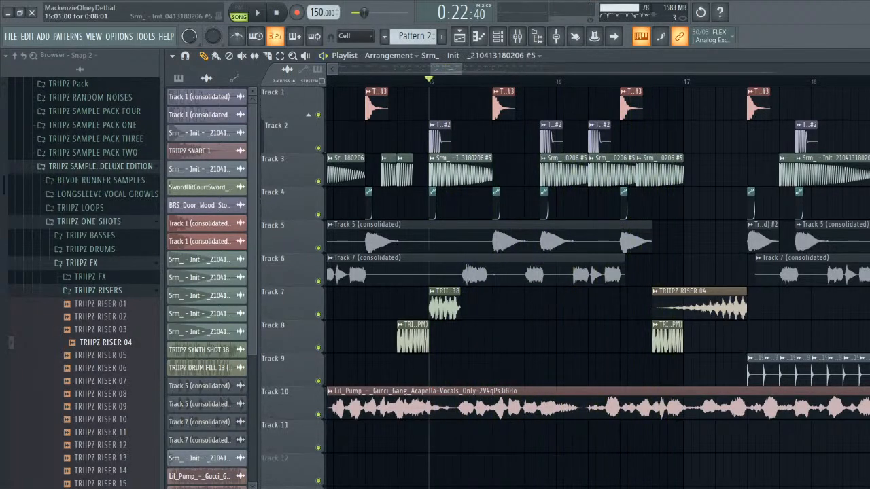
{"action": "double_click", "coordinate": [461, 174]}
{"action": "key", "text": "space"}
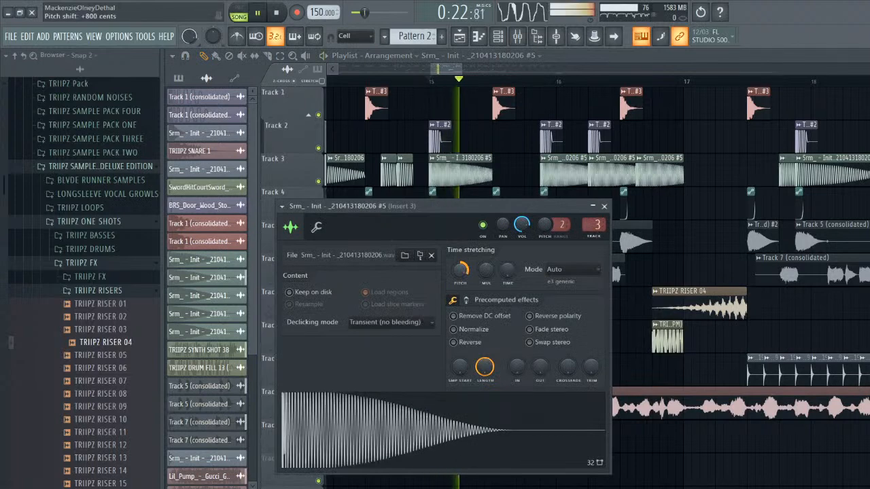
{"action": "left_click", "coordinate": [603, 206]}
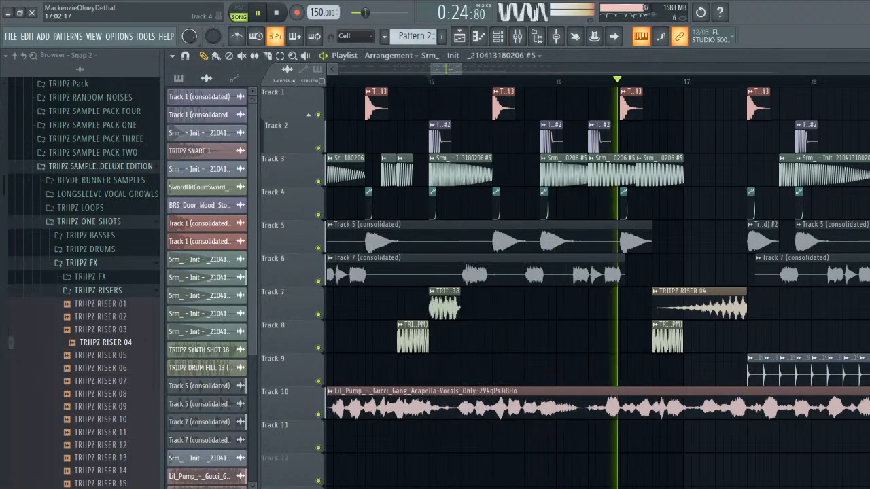
- Place Track 1 (consolidated) #3 snares on Track 1 in the middle of bars 29, 30 and 31
{"action": "scroll", "coordinate": [598, 271], "scroll_direction": "down", "scroll_amount": 5}
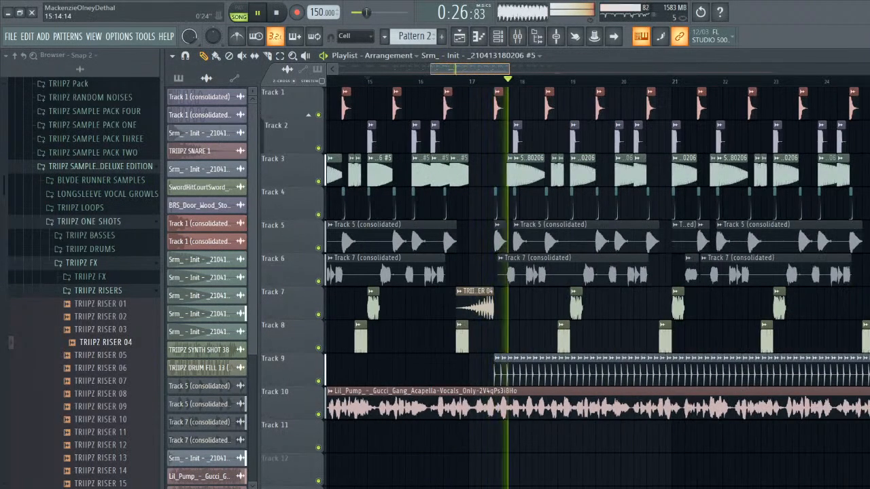
{"action": "scroll", "coordinate": [598, 272], "scroll_direction": "down", "scroll_amount": 1}
{"action": "scroll", "coordinate": [598, 272], "scroll_direction": "down", "scroll_amount": 3}
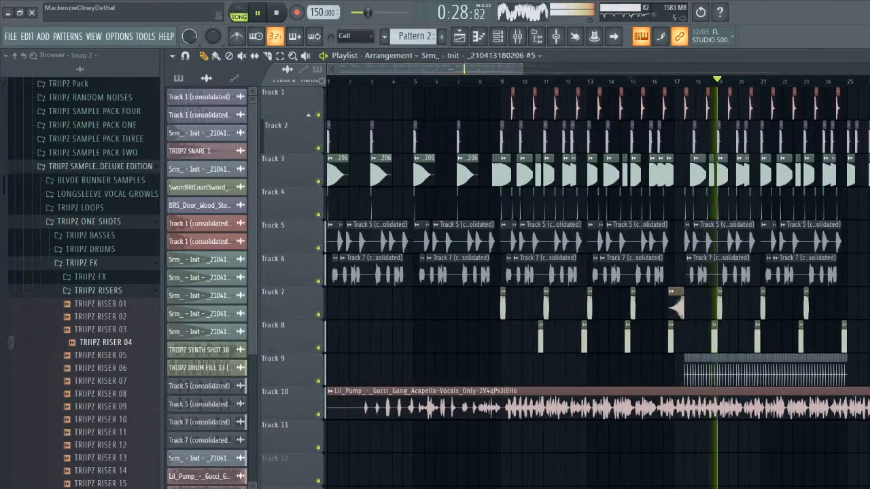
{"action": "left_click_drag", "start_coordinate": [338, 69], "coordinate": [447, 69]}
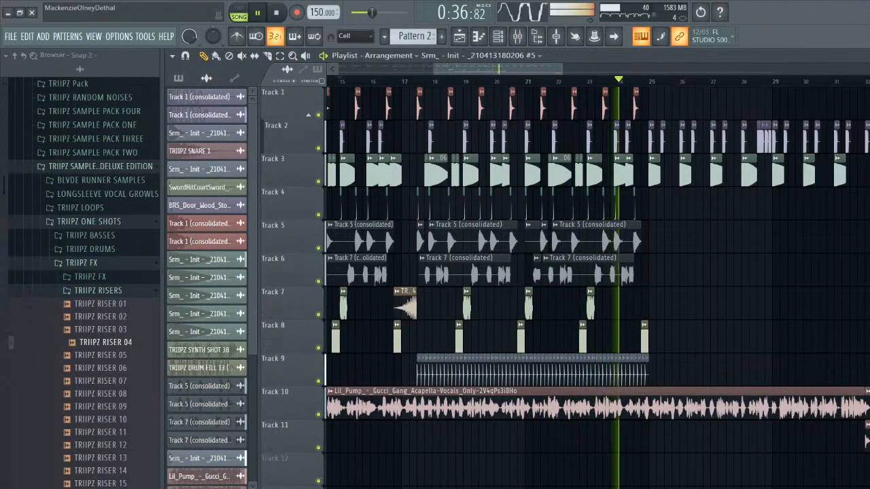
{"action": "left_click_drag", "start_coordinate": [435, 69], "coordinate": [532, 69]}
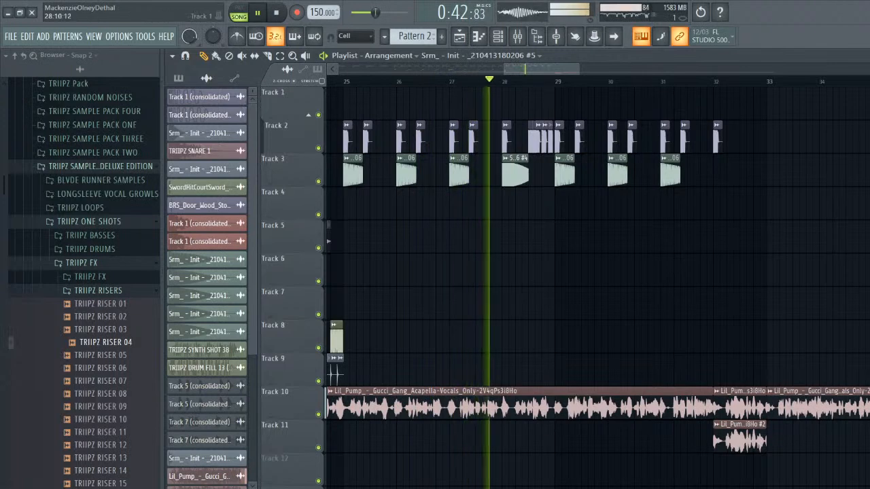
{"action": "left_click_drag", "start_coordinate": [504, 69], "coordinate": [484, 69]}
{"action": "left_click", "coordinate": [441, 105]}
{"action": "left_click", "coordinate": [650, 105]}
{"action": "left_click", "coordinate": [693, 104]}
{"action": "left_click", "coordinate": [734, 105]}
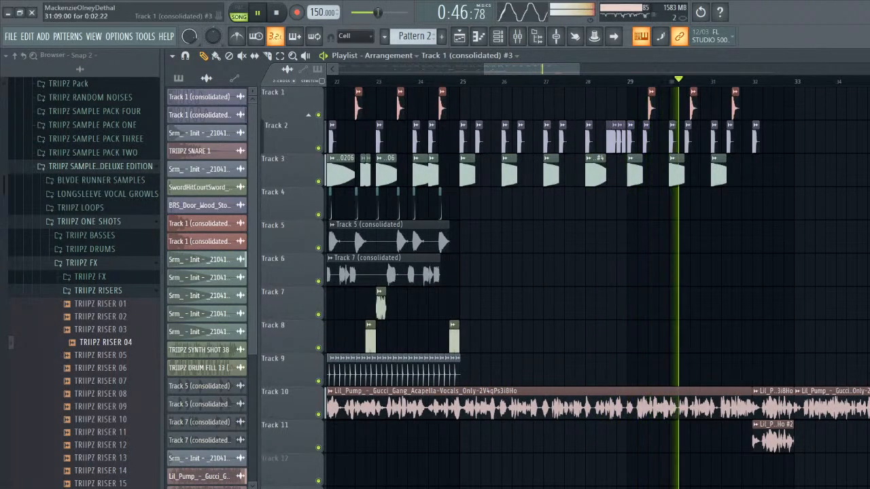
{"action": "key", "text": "space"}
- Lengthen the Track 3 Srm_ clip at bar 29 to half a bar, copy it to before bar 30, and clear the old drums from bar 30 on
{"action": "scroll", "coordinate": [679, 103], "scroll_direction": "up", "scroll_amount": 4}
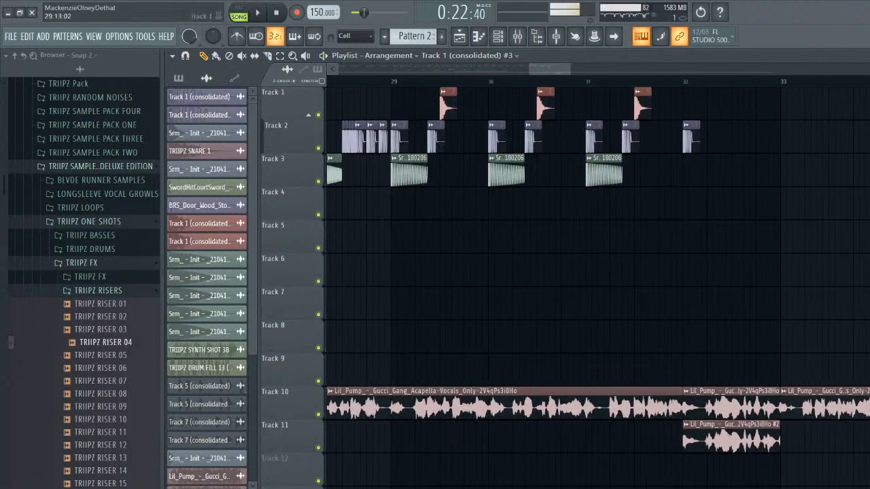
{"action": "key", "text": "space"}
{"action": "left_click_drag", "start_coordinate": [425, 175], "coordinate": [467, 208]}
{"action": "key", "text": "space"}
{"action": "key", "text": "space"}
{"action": "left_click", "coordinate": [467, 175]}
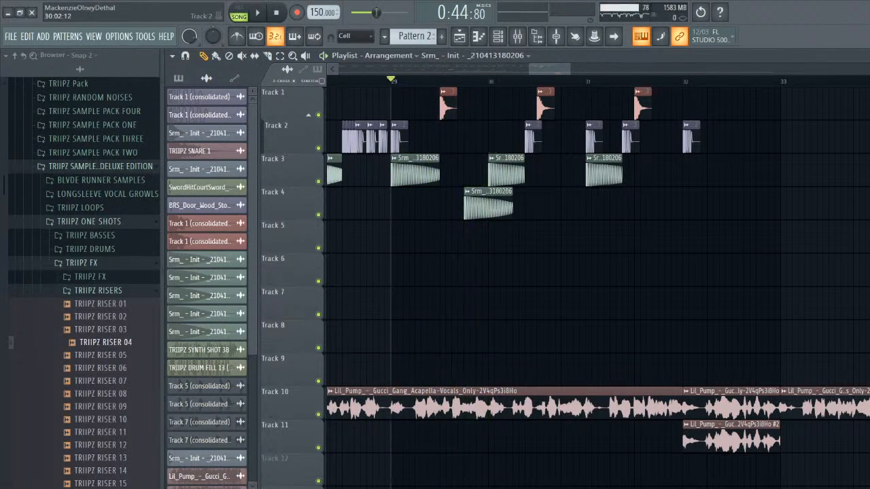
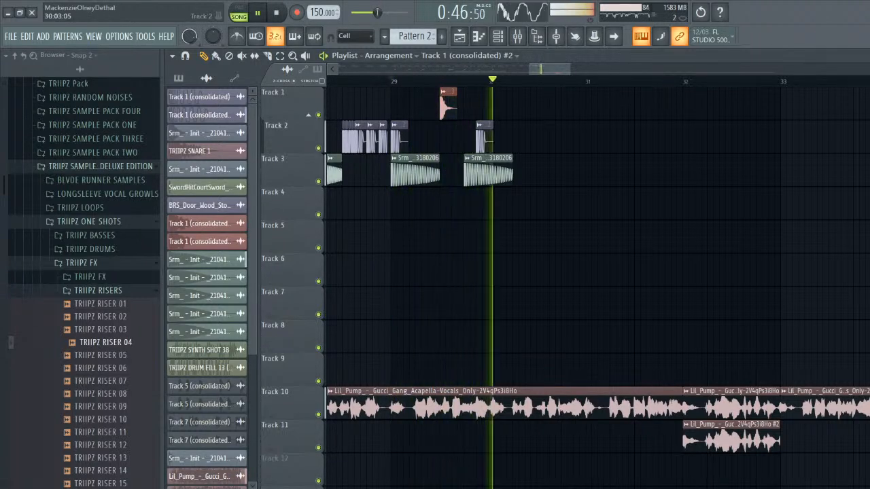
- Add a kick on Track 2 and a shortened Srm_ clip on Track 3 a quarter bar into bar 30
{"action": "left_click", "coordinate": [515, 138]}
{"action": "key", "text": "space"}
{"action": "key", "text": "space"}
{"action": "left_click", "coordinate": [488, 174]}
{"action": "left_click", "coordinate": [516, 174]}
- Duplicate the snare, kick and Srm_ clips of bars 29 and 30 to bar 31 and play the result
{"action": "left_click_drag", "start_coordinate": [560, 173], "coordinate": [392, 101]}
{"action": "key", "text": "space"}
{"action": "key", "text": "space"}
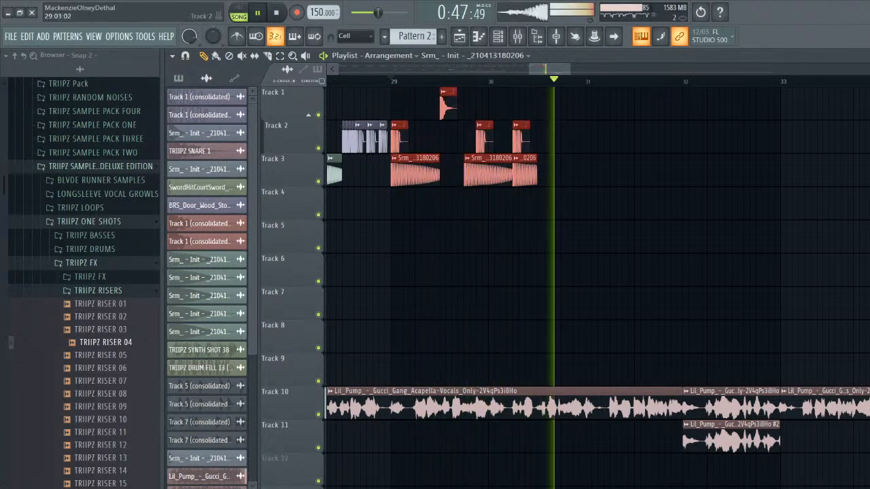
{"action": "key", "text": "ctrl+b"}
{"action": "key", "text": "space"}
{"action": "key", "text": "space"}
- Place sidechain volume clips on Track 4 under the kicks of bars 25 to 28, including the end of bar 28's kick roll
{"action": "left_click", "coordinate": [711, 204]}
{"action": "right_click", "coordinate": [711, 204]}
{"action": "key", "text": "space"}
{"action": "left_click_drag", "start_coordinate": [529, 70], "coordinate": [487, 70]}
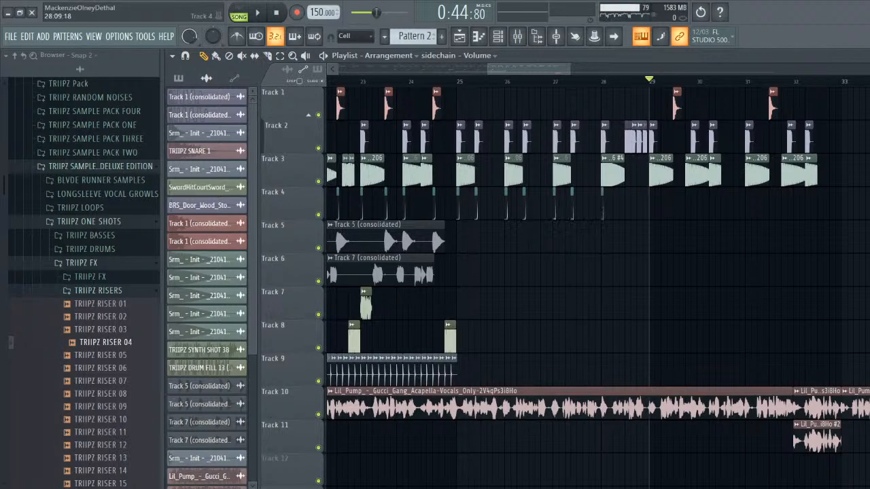
{"action": "scroll", "coordinate": [630, 225], "scroll_direction": "up", "scroll_amount": 6}
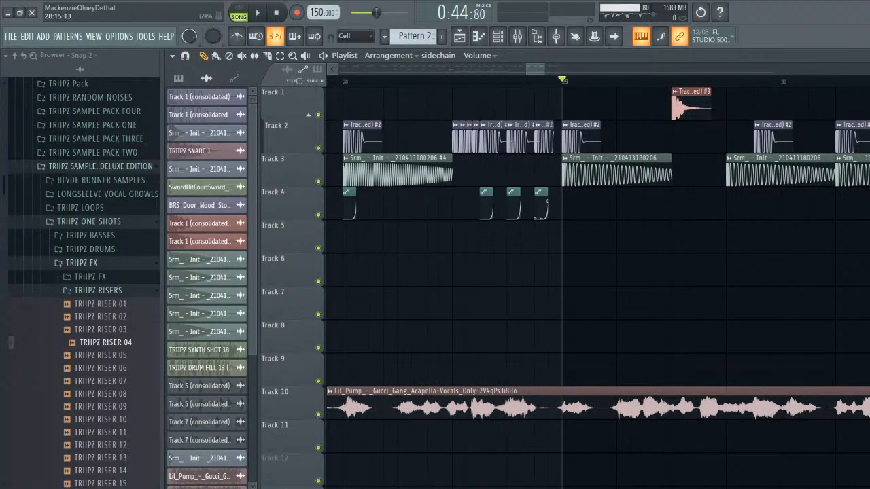
- Place sidechain volume clips on Track 4 under the kicks and snare in bars 29 and 30, and play the section
{"action": "scroll", "coordinate": [425, 81], "scroll_direction": "left", "scroll_amount": 1}
{"action": "key", "text": "space"}
{"action": "left_click", "coordinate": [451, 81]}
{"action": "key", "text": "space"}
{"action": "key", "text": "space"}
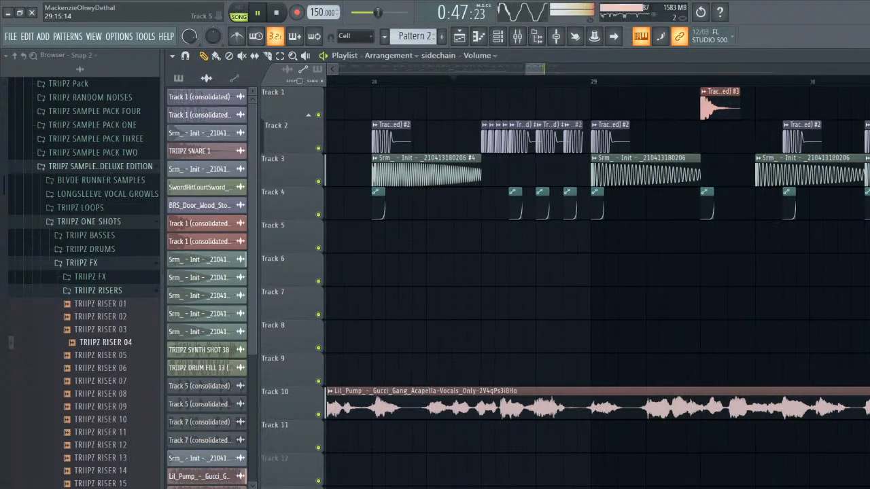
{"action": "left_click_drag", "start_coordinate": [535, 69], "coordinate": [542, 69]}
{"action": "key", "text": "space"}
- Duplicate the four Track 4 sidechain clips of bars 29 and 30 to bar 31 and play through to bar 32
{"action": "left_click_drag", "start_coordinate": [679, 237], "coordinate": [484, 202]}
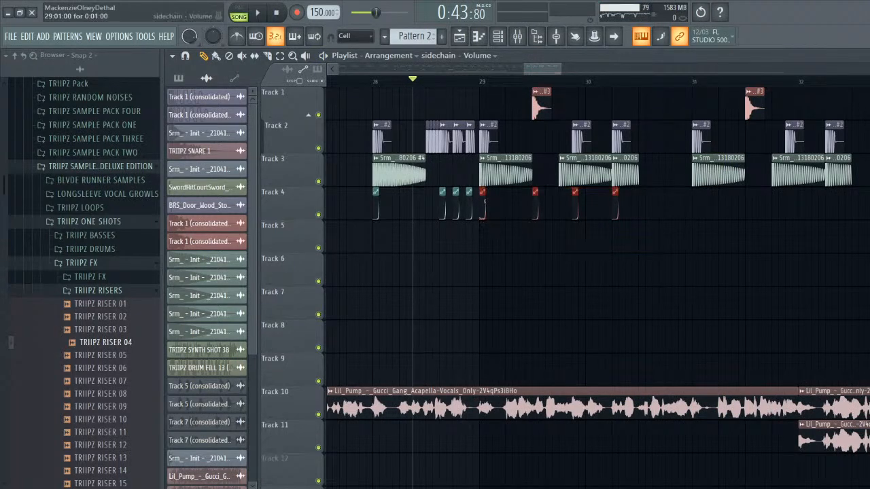
{"action": "scroll", "coordinate": [537, 201], "scroll_direction": "up", "scroll_amount": 2}
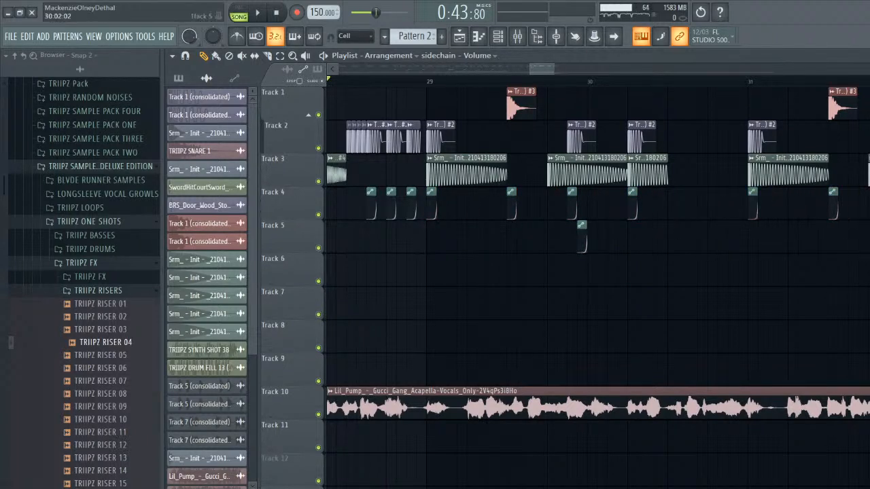
{"action": "key", "text": "space"}
{"action": "scroll", "coordinate": [597, 272], "scroll_direction": "down", "scroll_amount": 2}
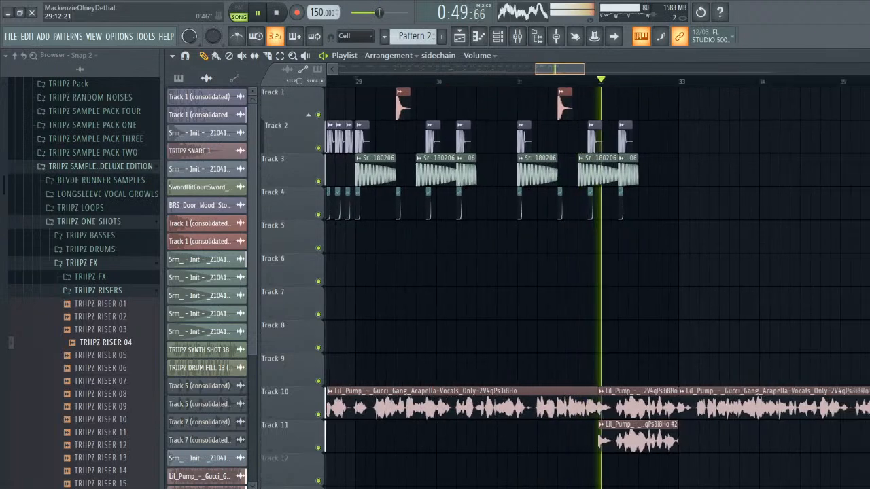
- Remove the last Track 2 kick and Track 3 Srm_ clip in bar 32 and inspect the Track 11 vocal slice
{"action": "key", "text": "space"}
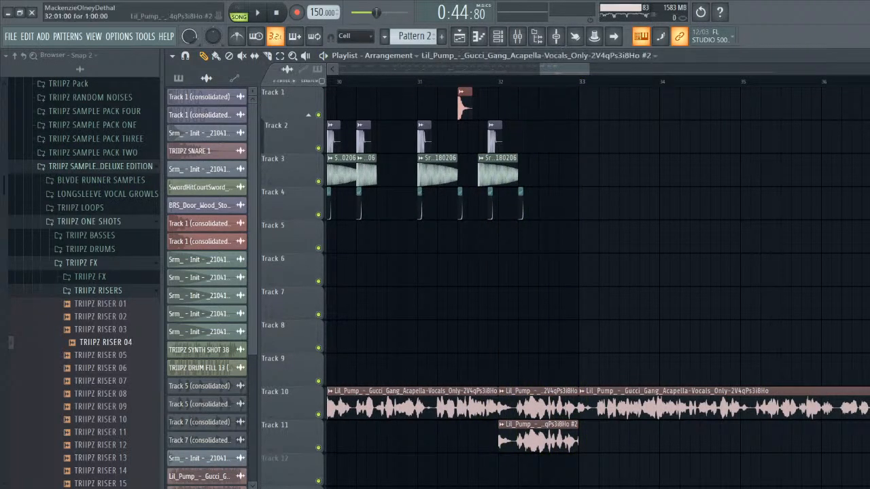
{"action": "double_click", "coordinate": [538, 437]}
{"action": "left_click", "coordinate": [574, 175]}
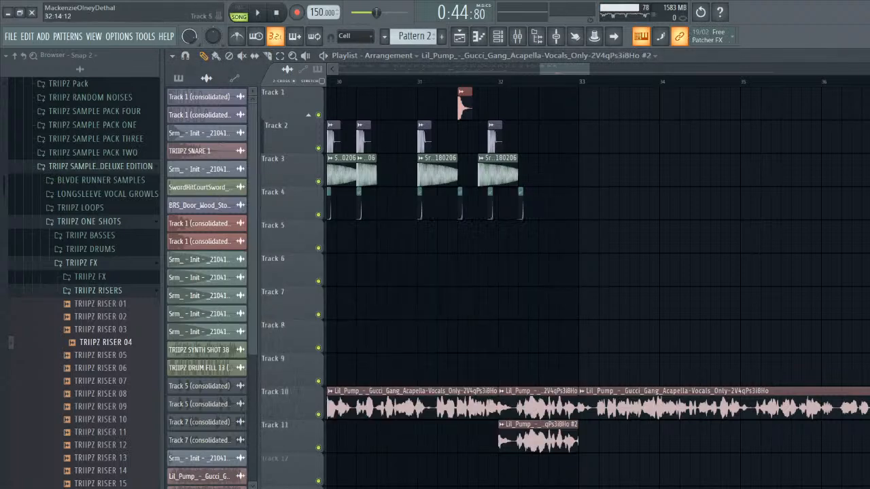
- Raise the pitch of the Track 11 vocal slice in bar 32 and play the section
{"action": "double_click", "coordinate": [489, 407]}
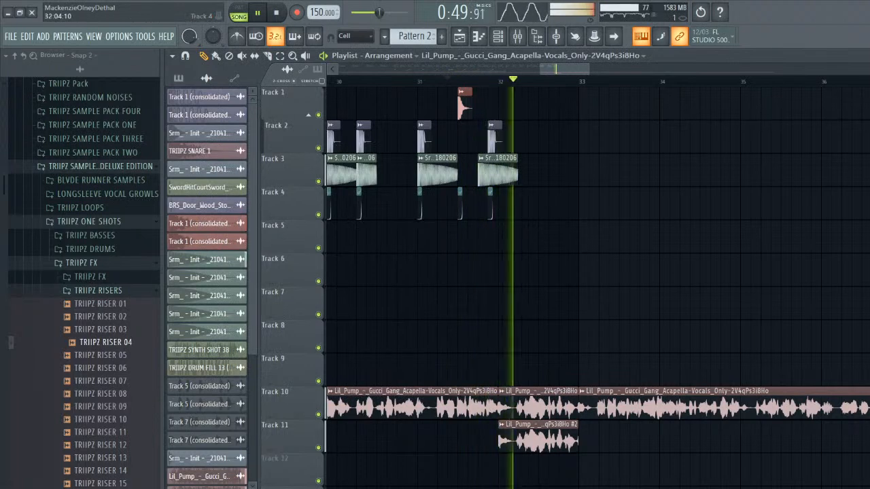
{"action": "double_click", "coordinate": [537, 437]}
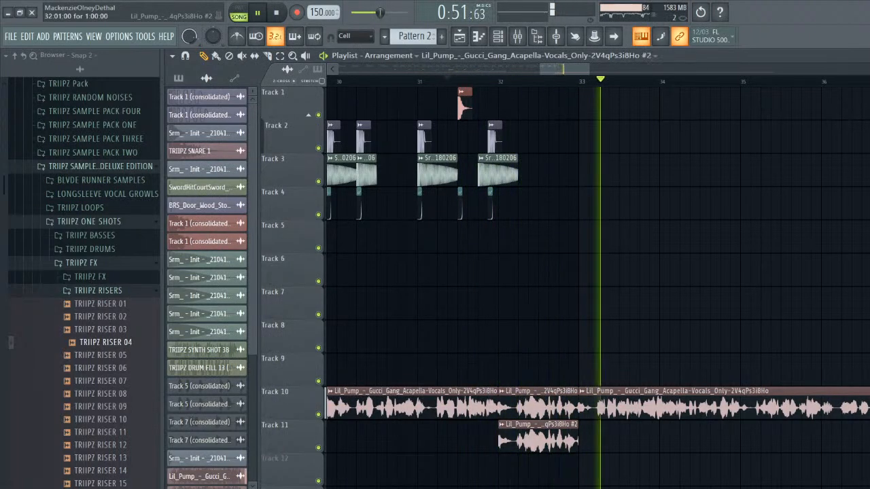
{"action": "key", "text": "space"}
{"action": "left_click_drag", "start_coordinate": [429, 239], "coordinate": [430, 190]}
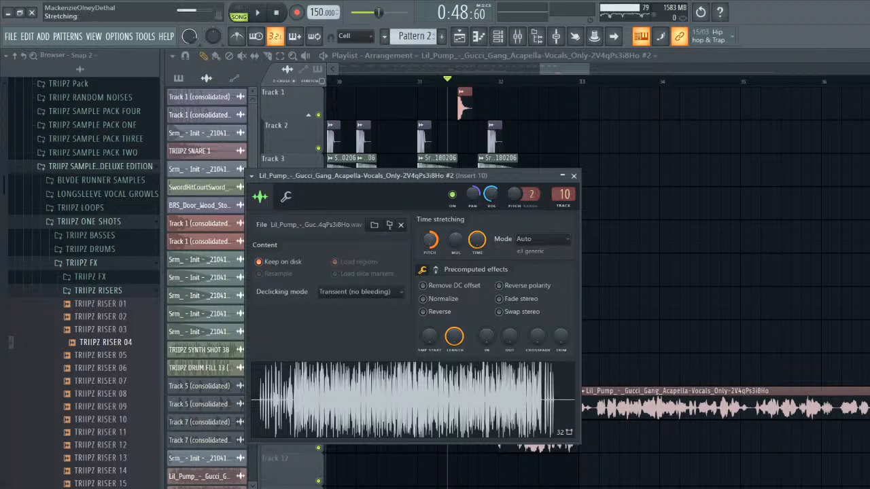
{"action": "key", "text": "space"}
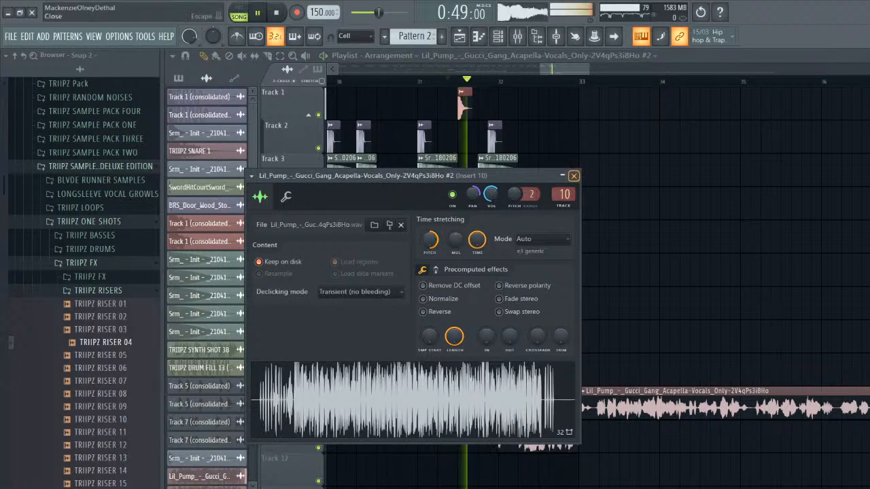
{"action": "left_click", "coordinate": [574, 176]}
{"action": "key", "text": "space"}
- Lower the pitch of the Track 11 vocal slice, play bar 32, and check the Track 10 vocal's channel settings
{"action": "double_click", "coordinate": [538, 436]}
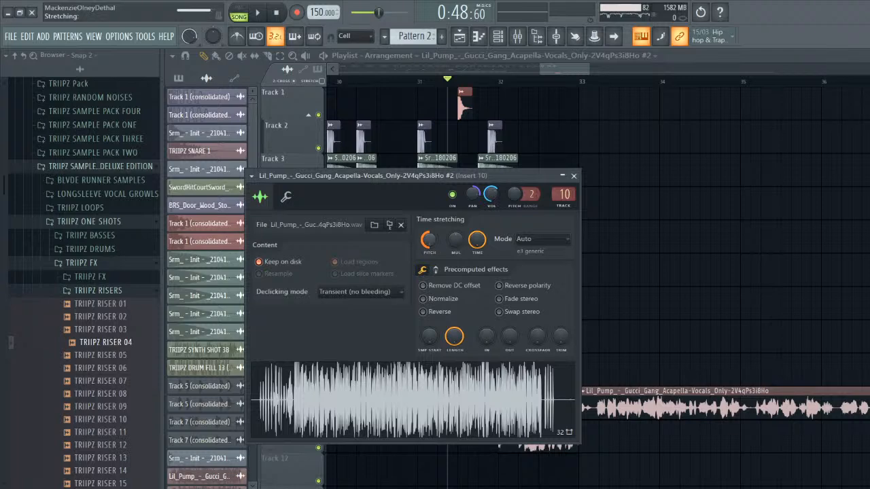
{"action": "key", "text": "space"}
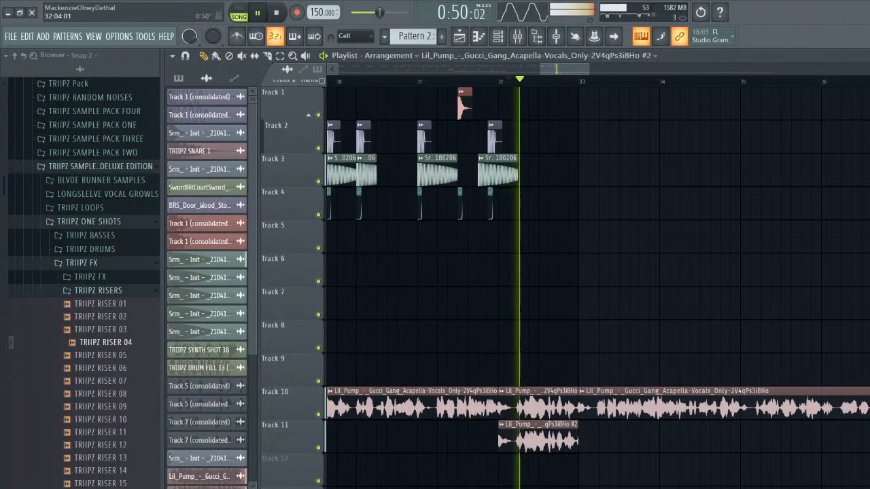
{"action": "double_click", "coordinate": [537, 426]}
{"action": "key", "text": "space"}
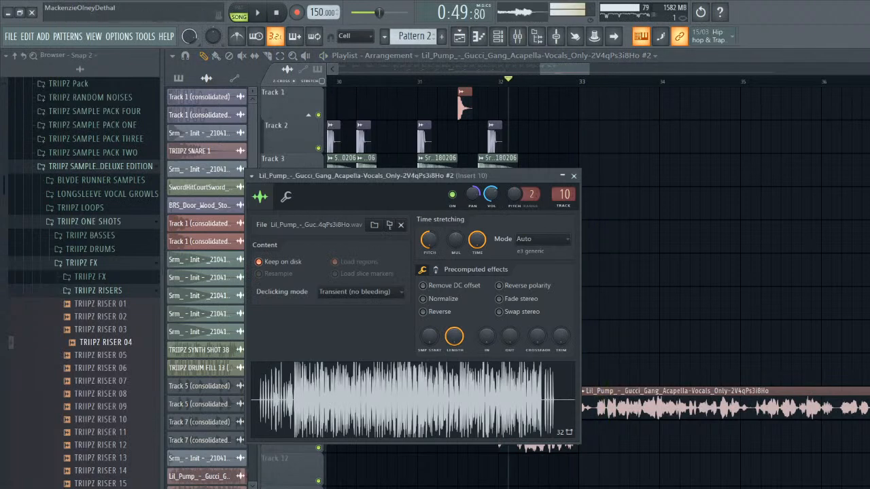
{"action": "left_click", "coordinate": [574, 176]}
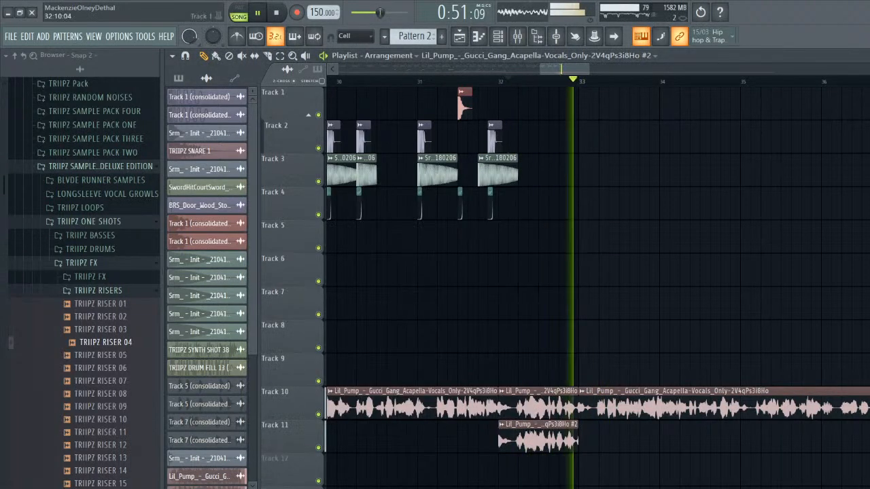
{"action": "key", "text": "space"}
{"action": "double_click", "coordinate": [536, 392]}
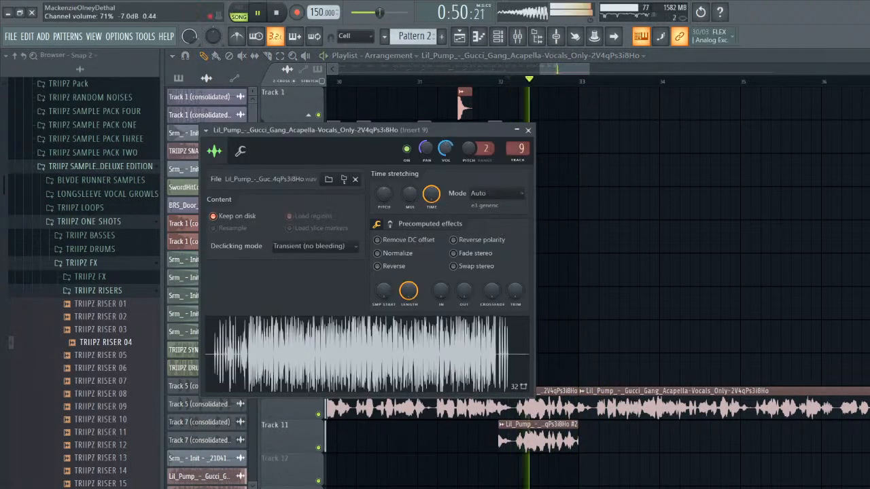
{"action": "left_click", "coordinate": [528, 130]}
- Return to the start of the arrangement, play the opening, and make a time selection over bars 1 to 8
{"action": "key", "text": "space"}
{"action": "left_click_drag", "start_coordinate": [541, 70], "coordinate": [338, 69]}
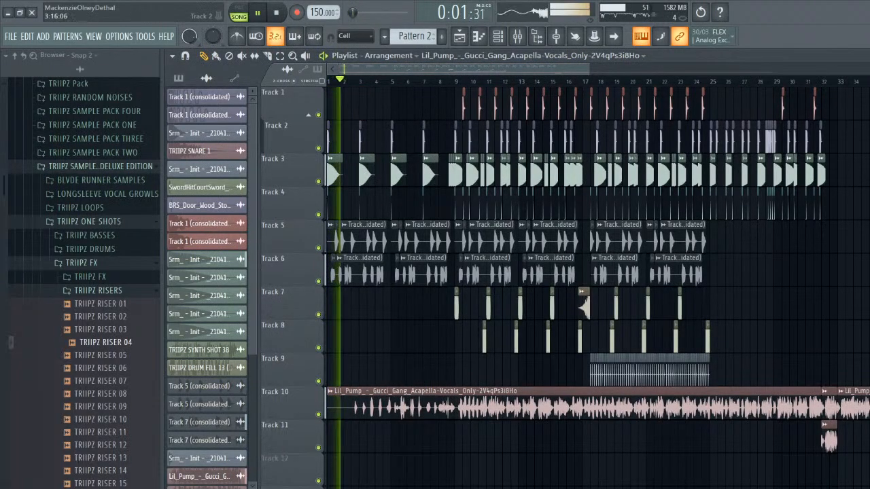
{"action": "key", "text": "space"}
{"action": "left_click_drag", "start_coordinate": [589, 69], "coordinate": [417, 69]}
{"action": "key", "text": "space"}
{"action": "key", "text": "space"}
{"action": "left_click_drag", "start_coordinate": [732, 81], "coordinate": [327, 81]}
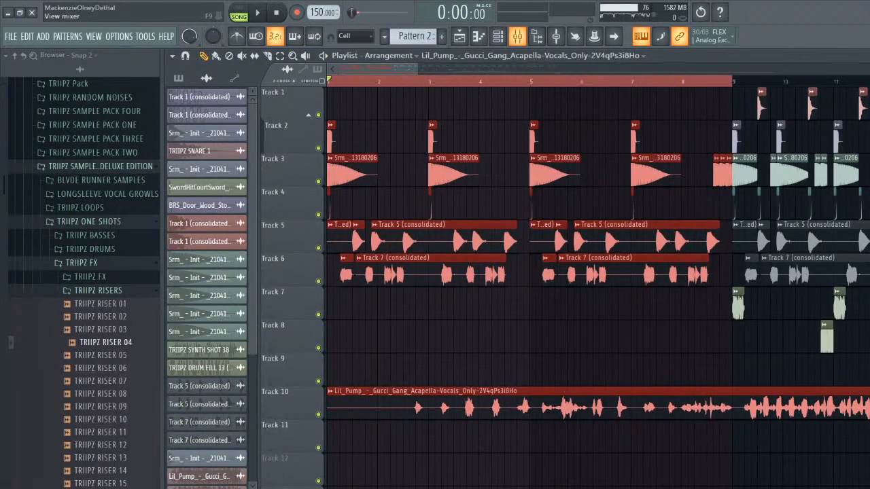
{"action": "left_click", "coordinate": [517, 36]}
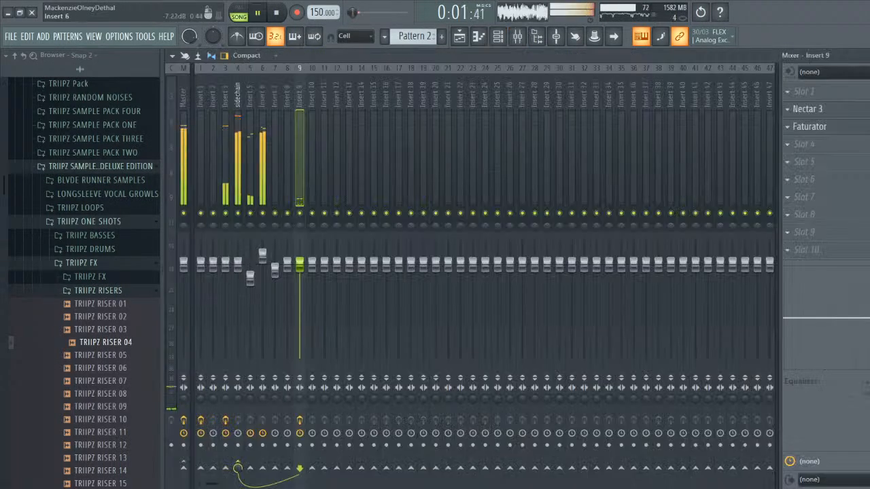
{"action": "left_click", "coordinate": [262, 163]}
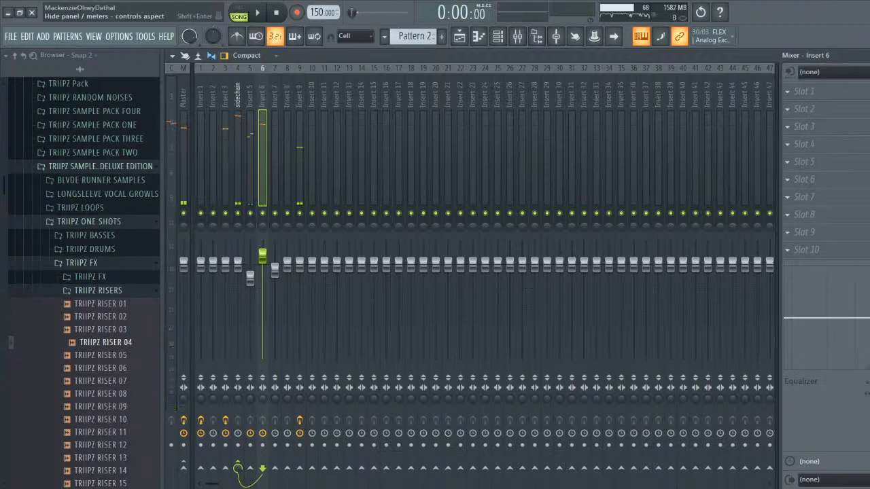
{"action": "left_click", "coordinate": [801, 126]}
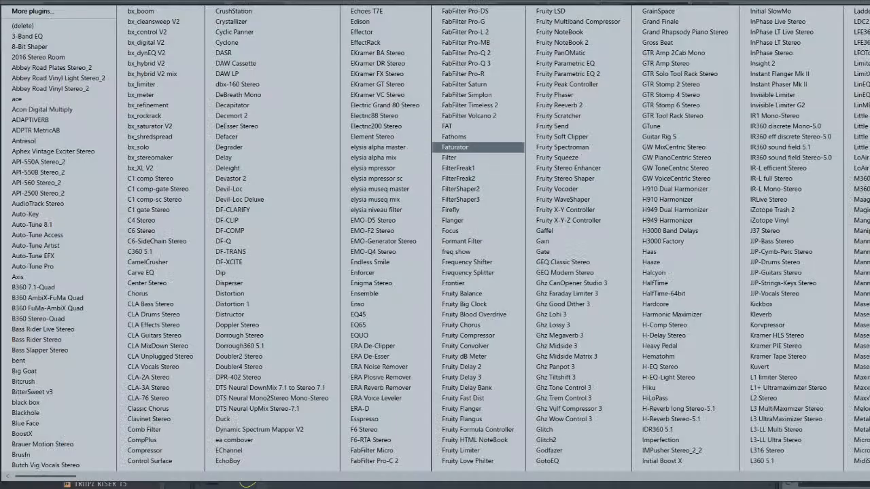
{"action": "left_click", "coordinate": [559, 107]}
{"action": "key", "text": "Escape"}
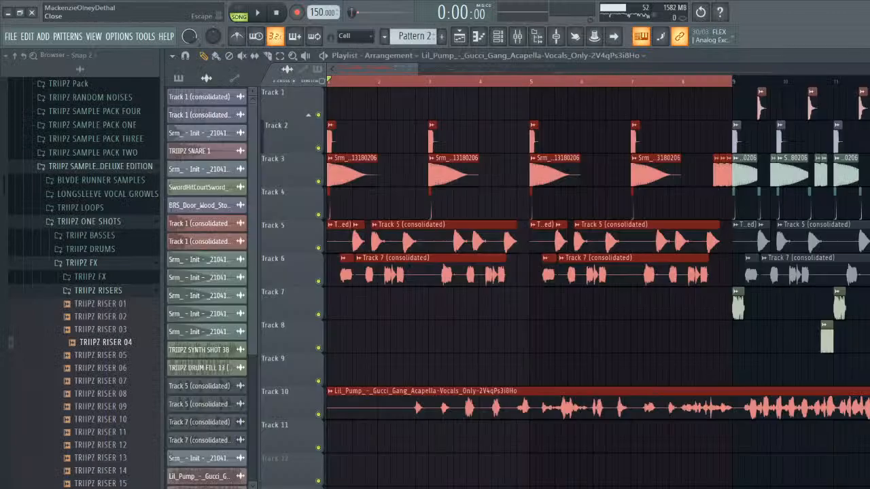
{"action": "key", "text": "space"}
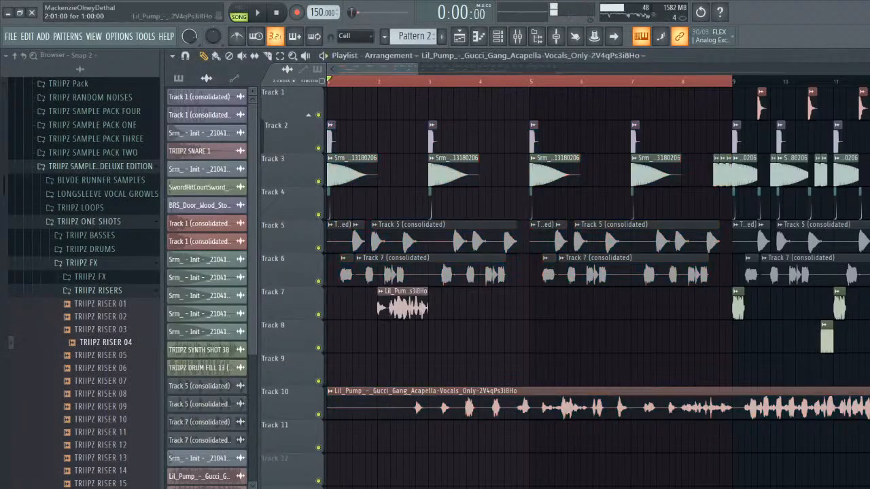
{"action": "key", "text": "space"}
{"action": "right_click", "coordinate": [394, 306]}
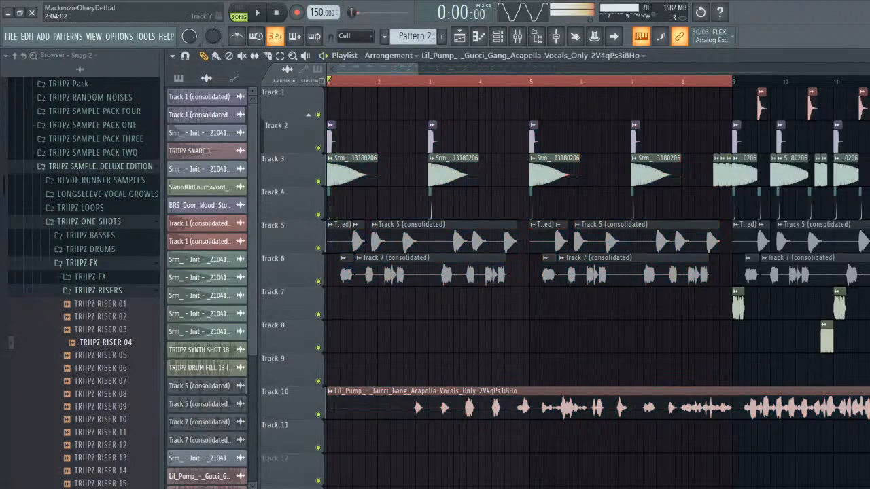
{"action": "key", "text": "space"}
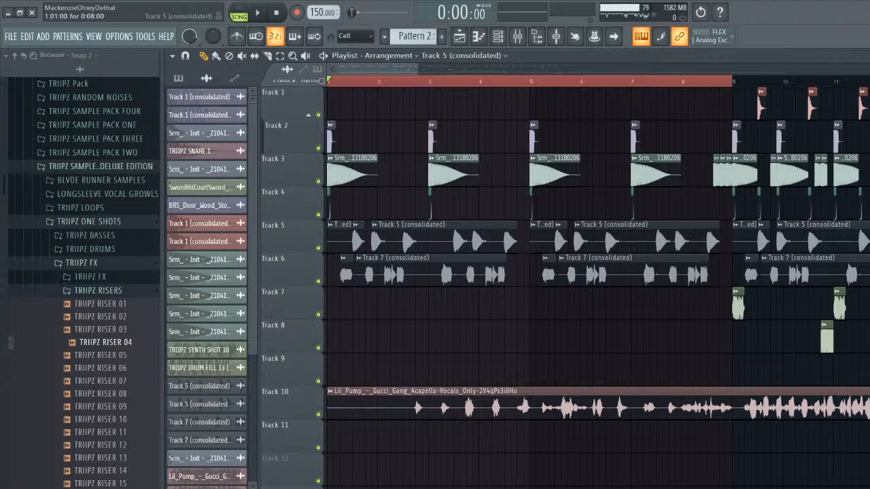
- Remove the Track 5 clip at the start of bar 1, and make the short clip after it unique with a lowered pitch
{"action": "left_click", "coordinate": [355, 225]}
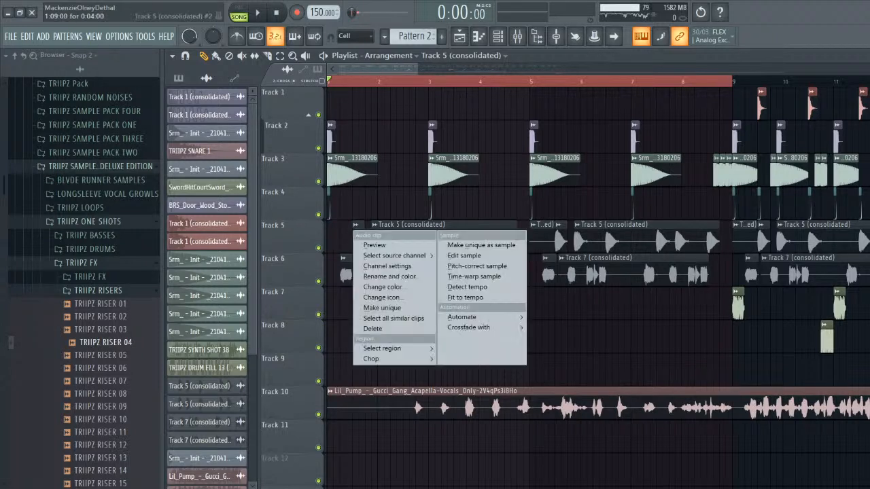
{"action": "left_click", "coordinate": [385, 308]}
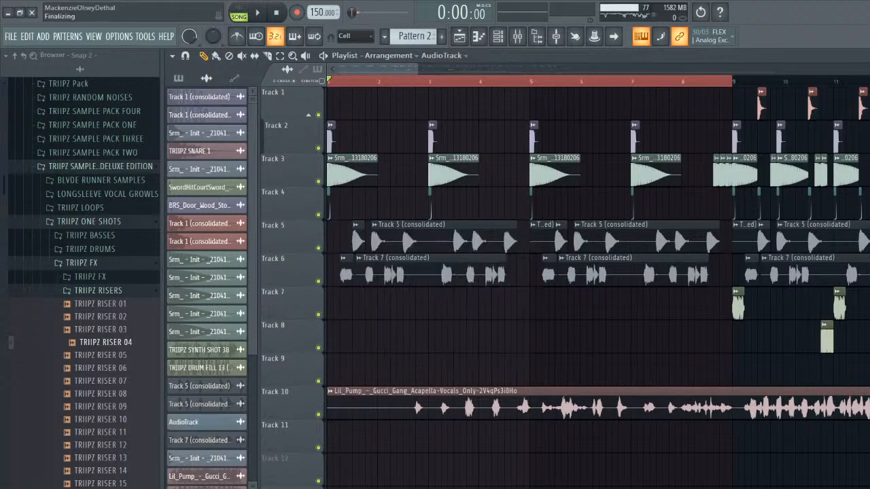
{"action": "double_click", "coordinate": [358, 241]}
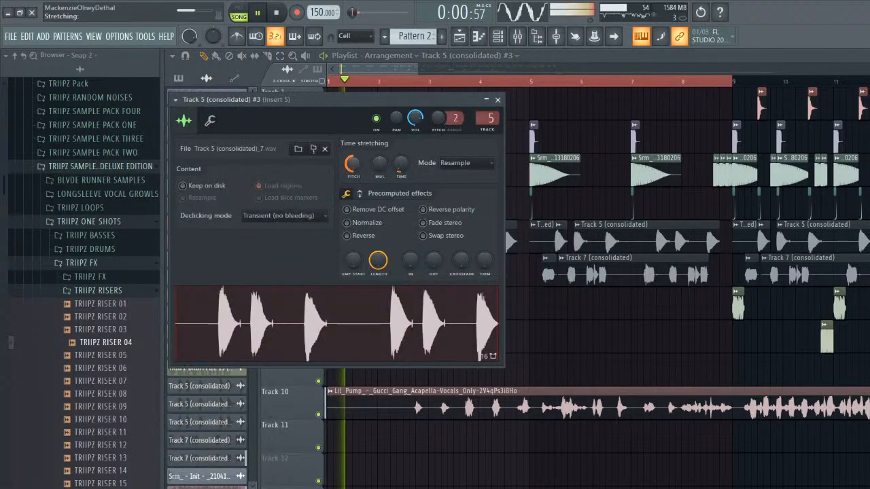
{"action": "left_click", "coordinate": [498, 100]}
{"action": "key", "text": "space"}
{"action": "key", "text": "space"}
- Make the long Track 5 clip beginning near the end of bar 1 unique, open its pitch settings and play the intro
{"action": "left_click", "coordinate": [373, 224]}
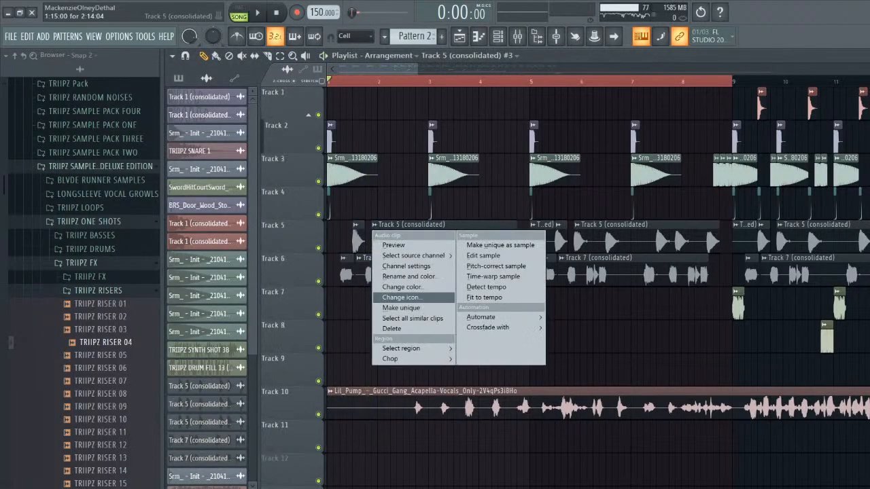
{"action": "left_click", "coordinate": [401, 308]}
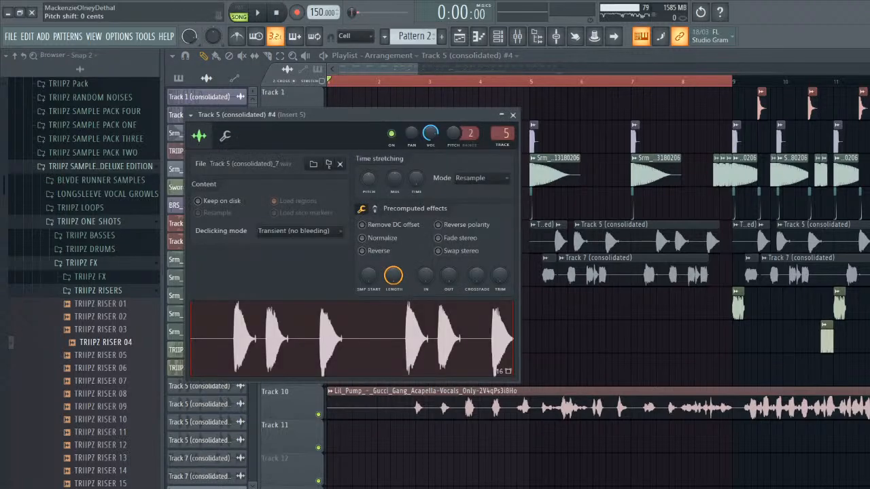
{"action": "key", "text": "space"}
{"action": "left_click", "coordinate": [512, 114]}
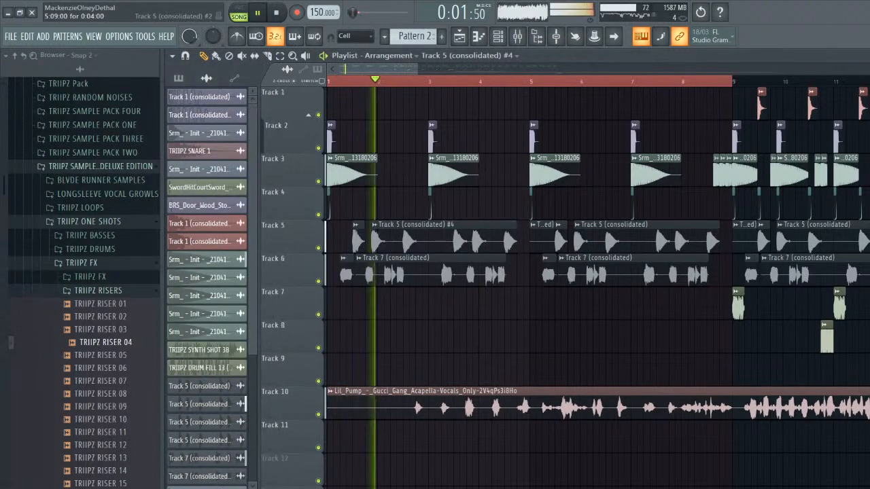
- Replace the Track 5 clips in bars 5 to 8 with copies of the edited clips from bars 1 to 4
{"action": "left_click_drag", "start_coordinate": [536, 238], "coordinate": [559, 238]}
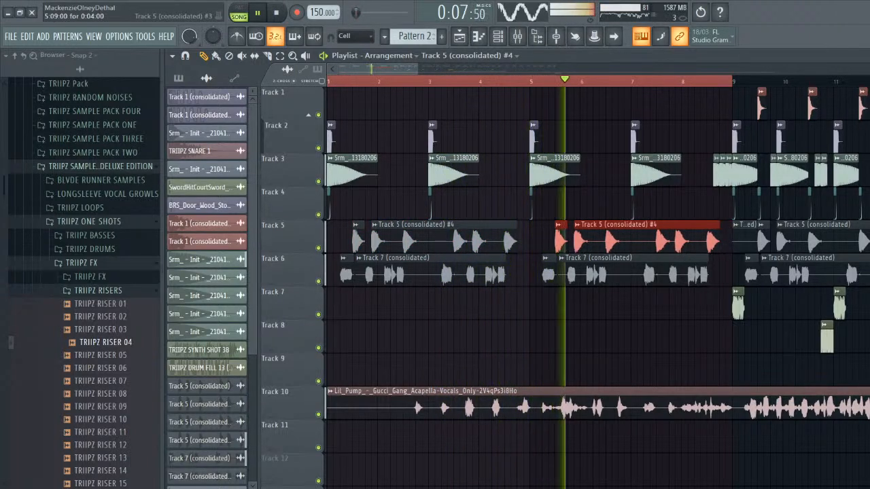
{"action": "key", "text": "space"}
{"action": "key", "text": "space"}
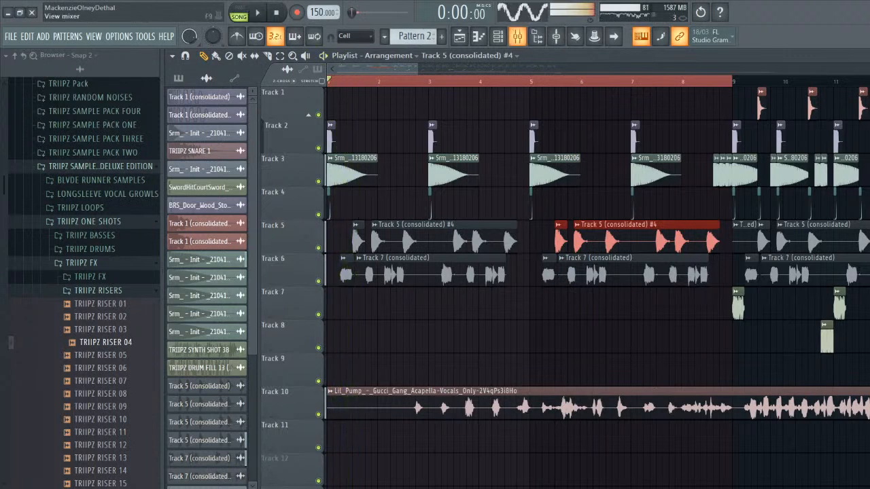
{"action": "key", "text": "space"}
- Dismiss the failed WaveShell plugin and load FabFilter Pro-Q 3 into slot 3 of mixer Insert 5
{"action": "key", "text": "F9"}
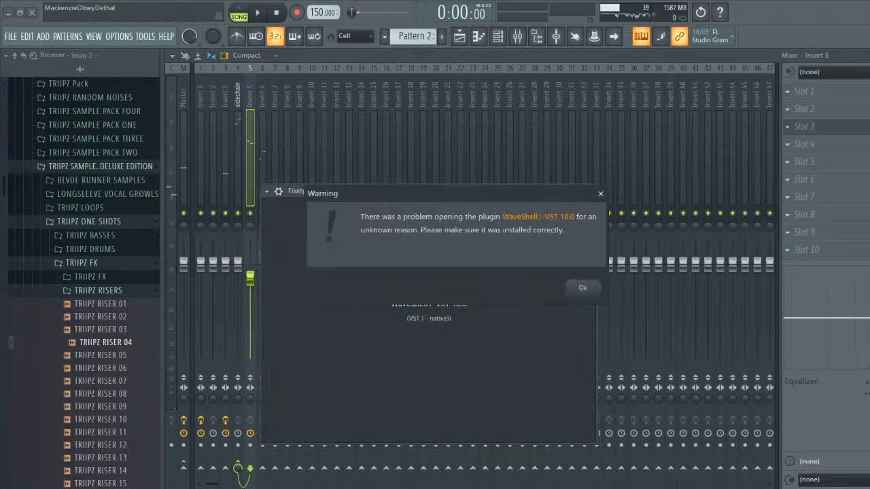
{"action": "left_click", "coordinate": [582, 288]}
{"action": "left_click", "coordinate": [787, 127]}
{"action": "left_click", "coordinate": [794, 152]}
{"action": "left_click", "coordinate": [786, 129]}
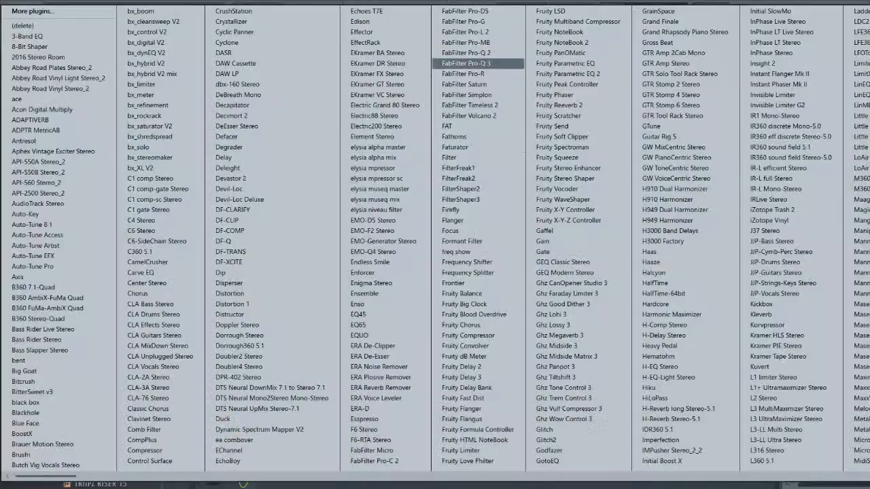
{"action": "left_click", "coordinate": [464, 63]}
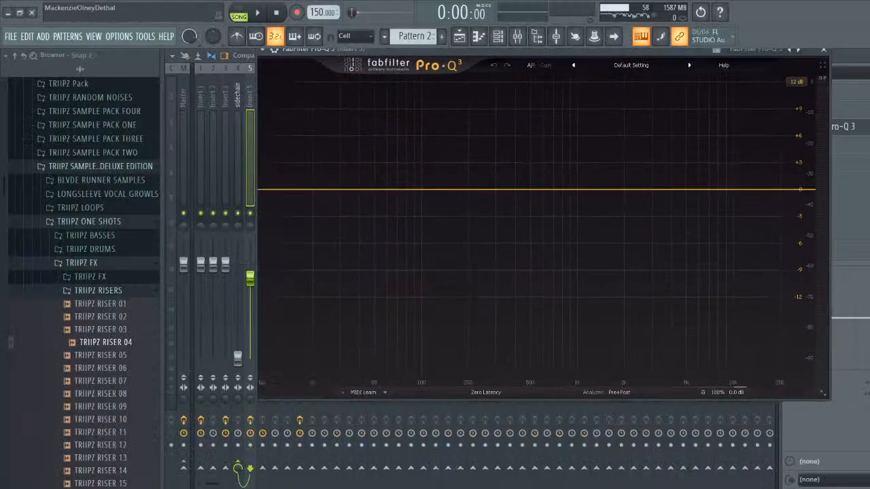
- Add a 12 dB/oct high-cut band at about 80 Hz in Pro-Q 3 on Insert 5, and return to the playlist
{"action": "left_click_drag", "start_coordinate": [788, 190], "coordinate": [750, 233]}
{"action": "left_click", "coordinate": [620, 344]}
{"action": "left_click", "coordinate": [619, 293]}
{"action": "left_click_drag", "start_coordinate": [750, 277], "coordinate": [400, 208]}
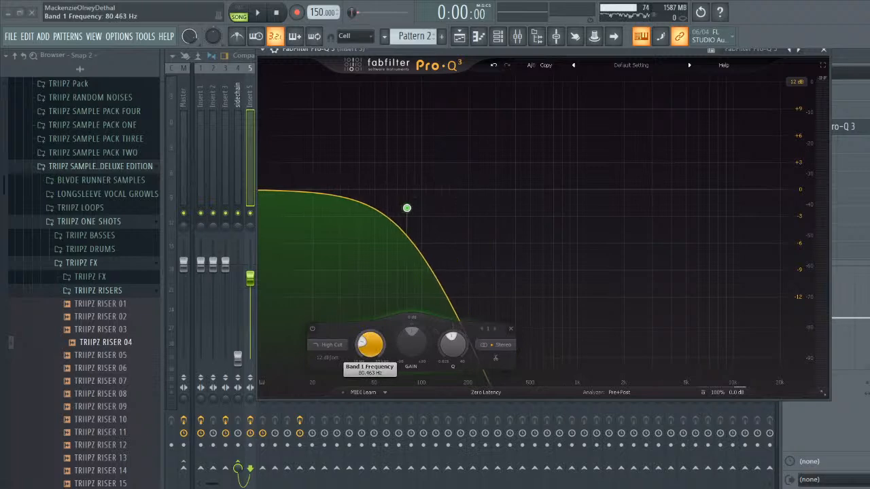
{"action": "left_click", "coordinate": [824, 50]}
{"action": "left_click", "coordinate": [863, 56]}
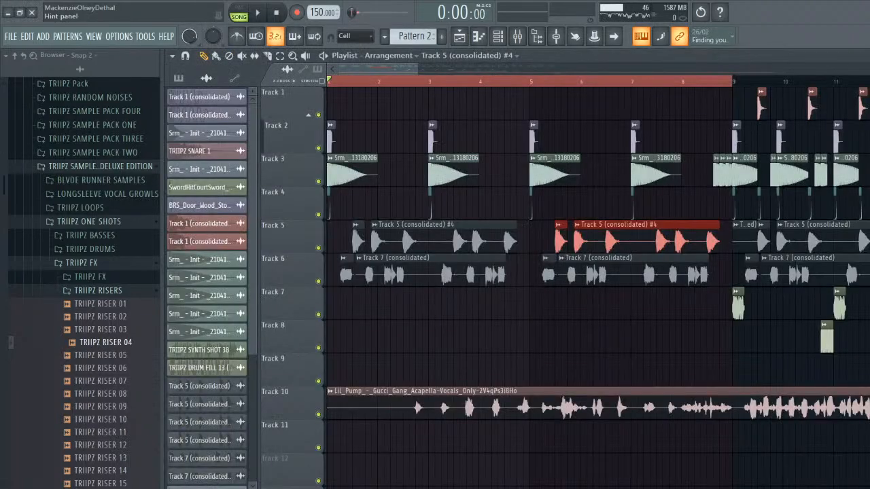
- Create an automation clip on Track 1 across bars 1 to 8 for the Pro-Q 3 Band 1 frequency
{"action": "left_click", "coordinate": [145, 36]}
{"action": "mouse_move", "coordinate": [203, 173]}
{"action": "left_click", "coordinate": [299, 249]}
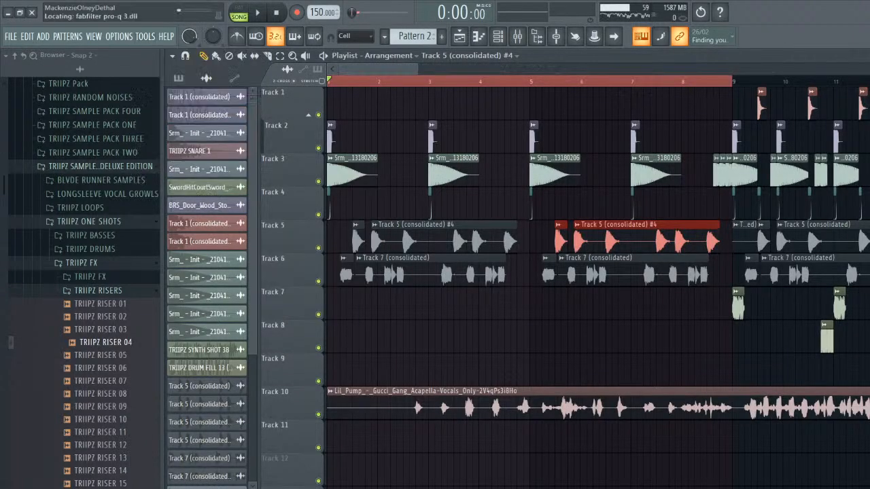
{"action": "key", "text": "space"}
- Shape the filter automation to rise gradually into bar 8, dip sharply and recover by bar 9, and play it through
{"action": "left_click_drag", "start_coordinate": [731, 114], "coordinate": [328, 81]}
{"action": "left_click_drag", "start_coordinate": [731, 92], "coordinate": [718, 118]}
{"action": "right_click", "coordinate": [707, 112]}
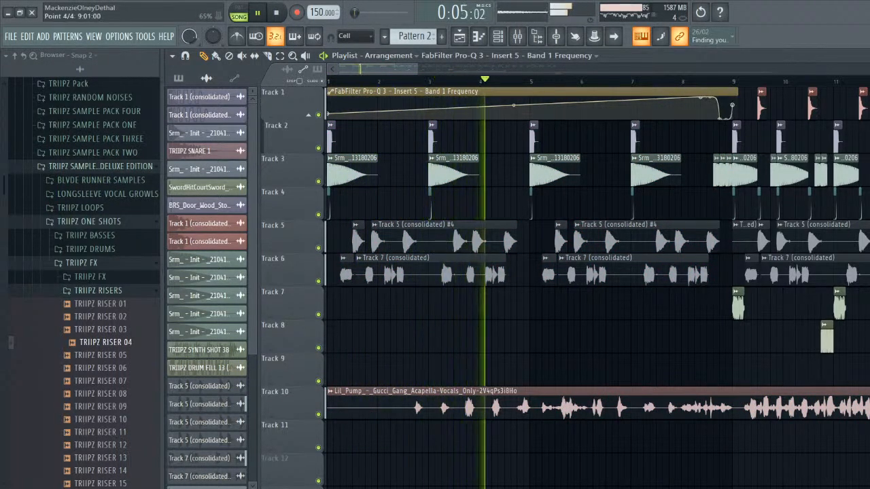
{"action": "mouse_move", "coordinate": [710, 97]}
{"action": "left_mouse_down"}
{"action": "mouse_move", "coordinate": [710, 107]}
{"action": "mouse_move", "coordinate": [694, 97]}
{"action": "left_mouse_up"}
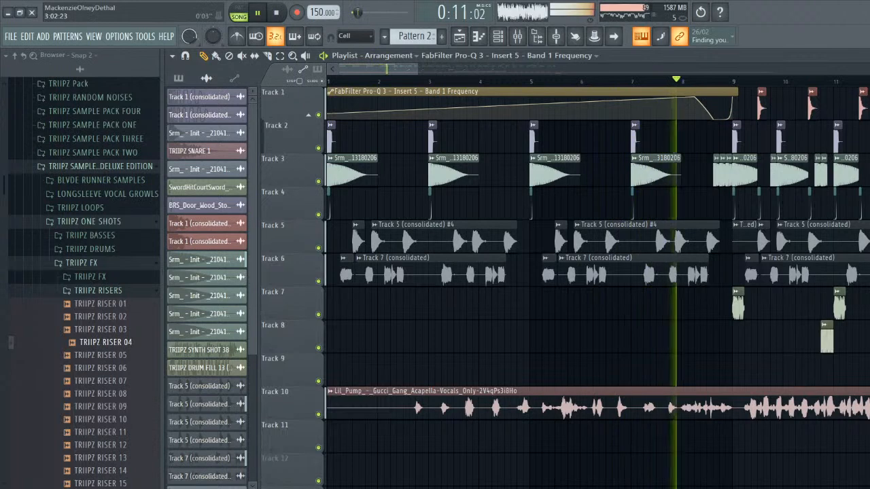
{"action": "scroll", "coordinate": [436, 306], "scroll_direction": "down", "scroll_amount": 3}
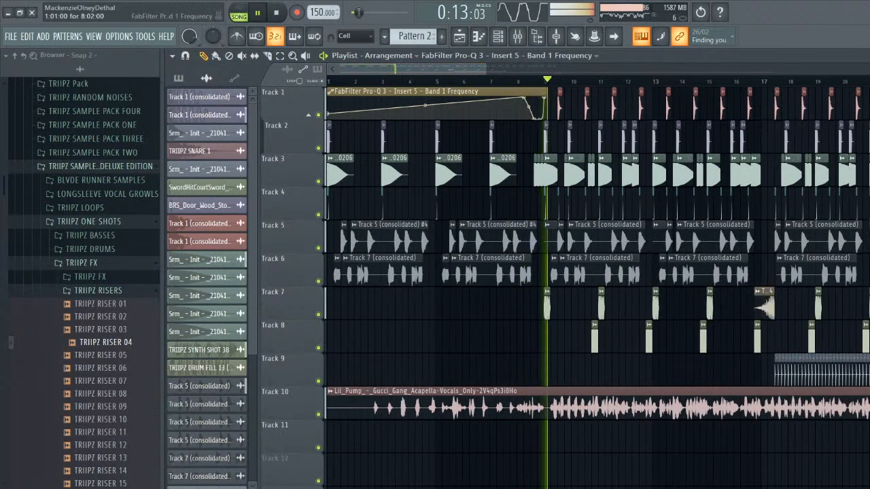
- Move the Pro-Q 3 Band 1 frequency automation clip from Track 1 down to Track 12
{"action": "left_click_drag", "start_coordinate": [410, 91], "coordinate": [411, 458]}
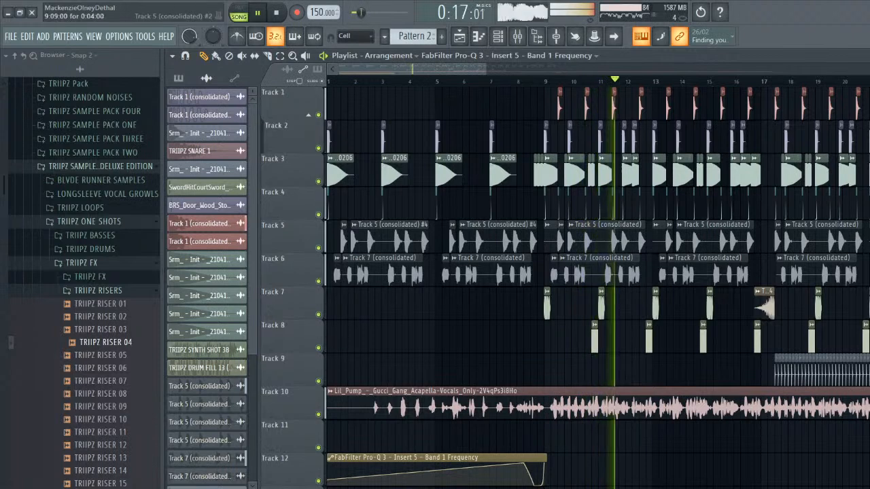
{"action": "left_click", "coordinate": [418, 367]}
{"action": "right_click", "coordinate": [418, 367]}
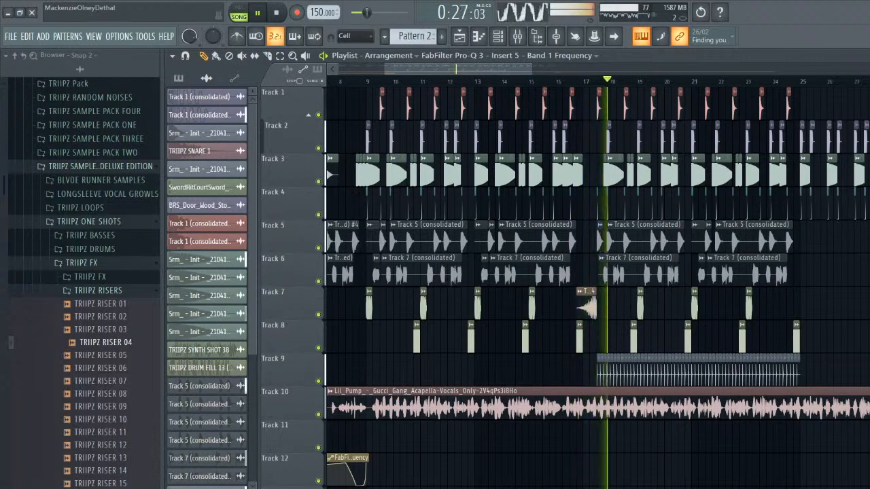
- Place a Track 5 (consolidated) clip at 28:05:00 on Track 5 and trim it to its first hit, 0:06:04 long
{"action": "scroll", "coordinate": [598, 272], "scroll_direction": "up", "scroll_amount": 2}
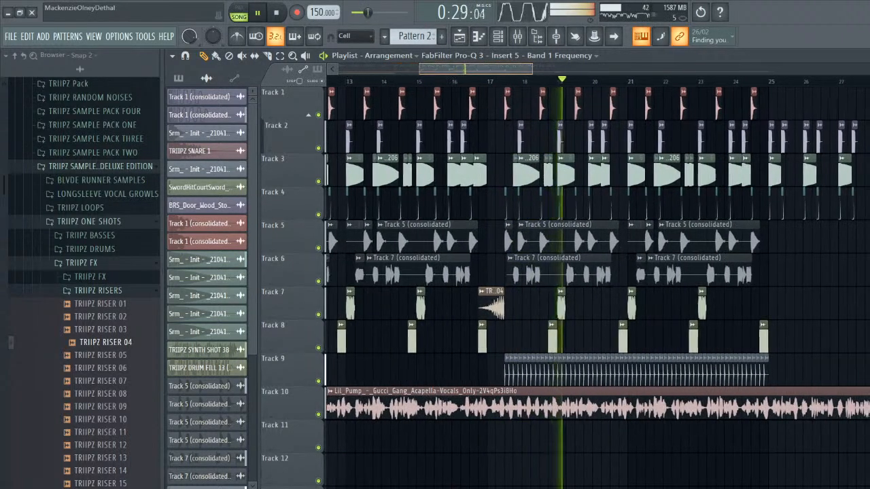
{"action": "scroll", "coordinate": [598, 272], "scroll_direction": "right", "scroll_amount": 2}
{"action": "scroll", "coordinate": [598, 272], "scroll_direction": "right", "scroll_amount": 2}
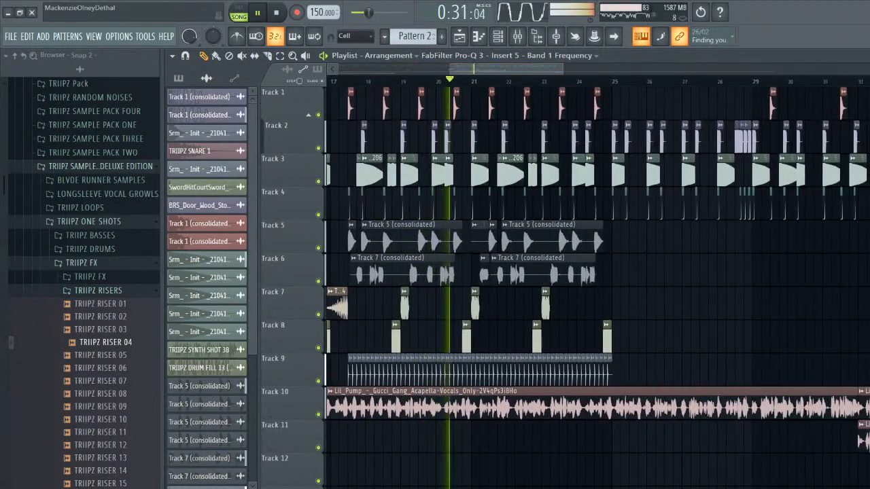
{"action": "scroll", "coordinate": [598, 271], "scroll_direction": "up", "scroll_amount": 2}
{"action": "scroll", "coordinate": [598, 272], "scroll_direction": "up", "scroll_amount": 1}
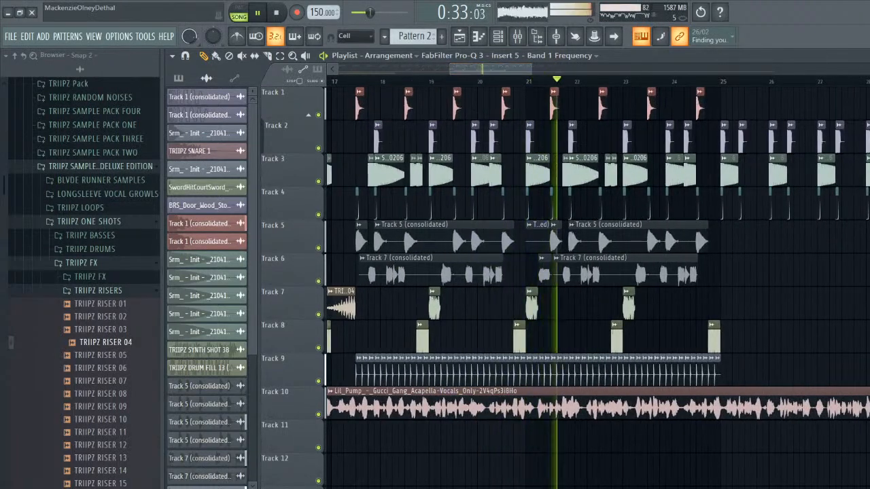
{"action": "left_click_drag", "start_coordinate": [490, 69], "coordinate": [534, 70]}
{"action": "scroll", "coordinate": [515, 272], "scroll_direction": "left", "scroll_amount": 6}
{"action": "left_click", "coordinate": [573, 234]}
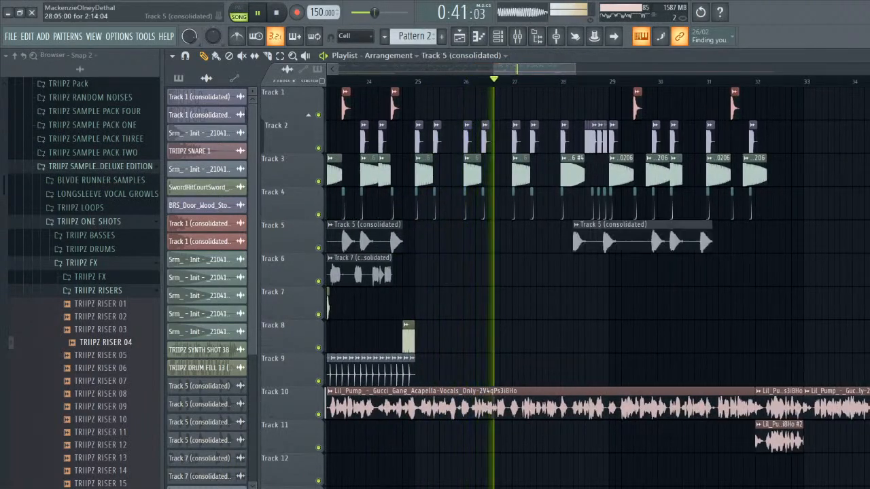
{"action": "left_click_drag", "start_coordinate": [573, 234], "coordinate": [579, 235]}
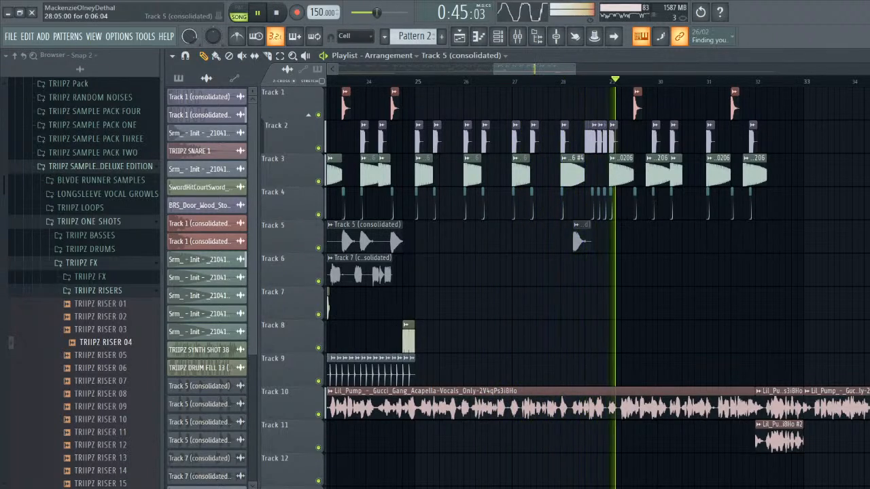
- Make the short Track 5 slice at bar 28 unique and lower its time-stretching pitch in its channel settings
{"action": "key", "text": "space"}
{"action": "right_click", "coordinate": [575, 231]}
{"action": "left_click", "coordinate": [602, 308]}
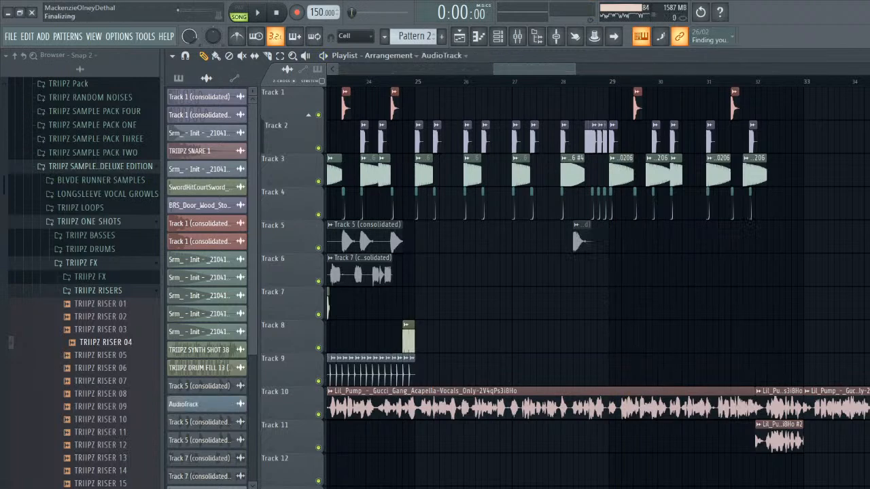
{"action": "key", "text": "space"}
{"action": "double_click", "coordinate": [578, 235]}
{"action": "key", "text": "space"}
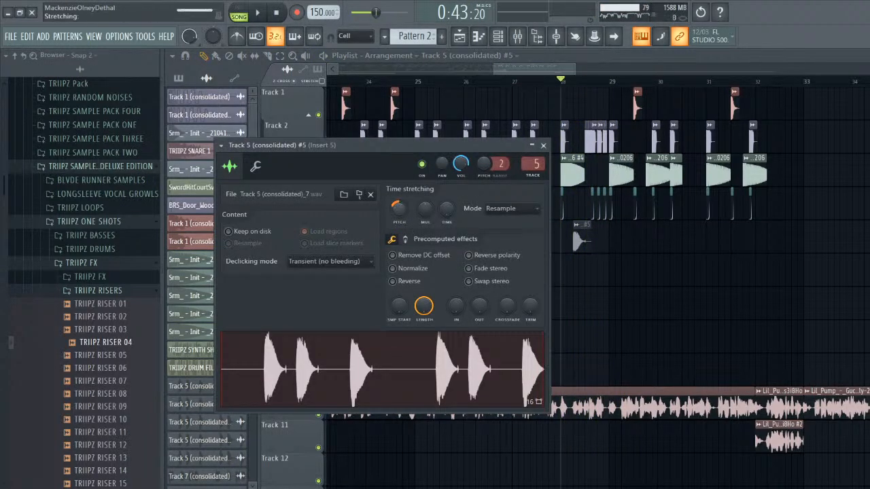
{"action": "key", "text": "space"}
{"action": "left_click", "coordinate": [543, 145]}
- Trim the Track 3 bass clip at bar 28 to end where the Track 5 slice begins, and audition the slice
{"action": "key", "text": "space"}
{"action": "left_click_drag", "start_coordinate": [584, 174], "coordinate": [572, 175]}
{"action": "key", "text": "space"}
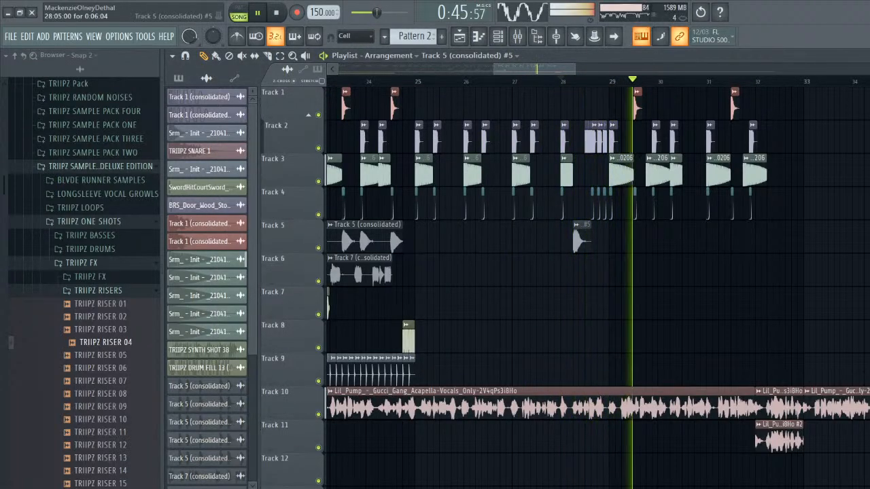
{"action": "double_click", "coordinate": [579, 234]}
{"action": "key", "text": "space"}
{"action": "key", "text": "space"}
{"action": "left_click", "coordinate": [544, 145]}
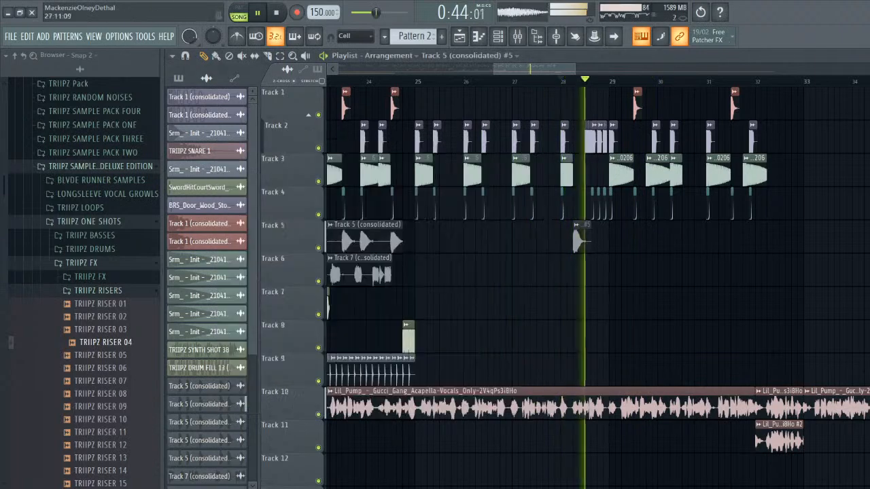
{"action": "key", "text": "space"}
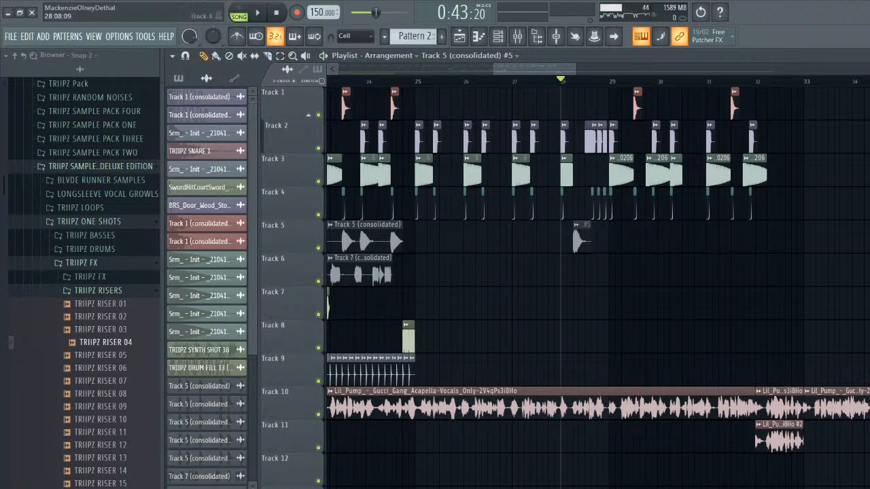
{"action": "right_click", "coordinate": [574, 231]}
{"action": "left_click", "coordinate": [598, 303]}
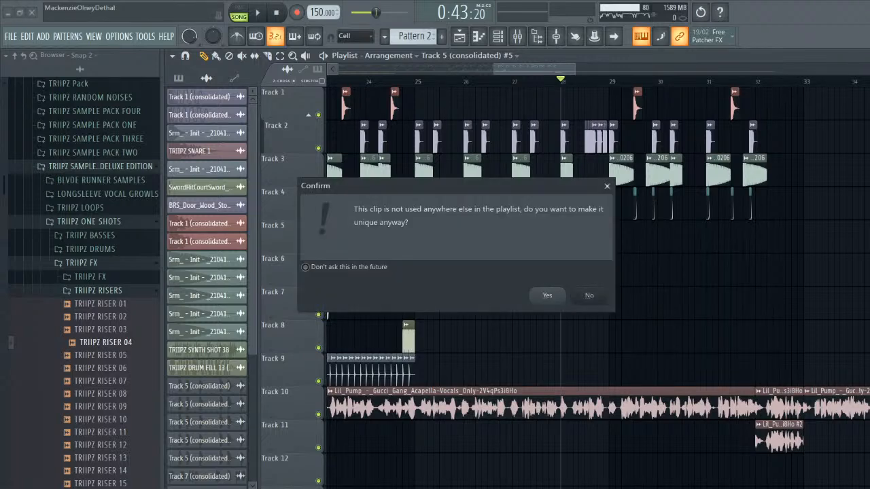
{"action": "left_click", "coordinate": [589, 295]}
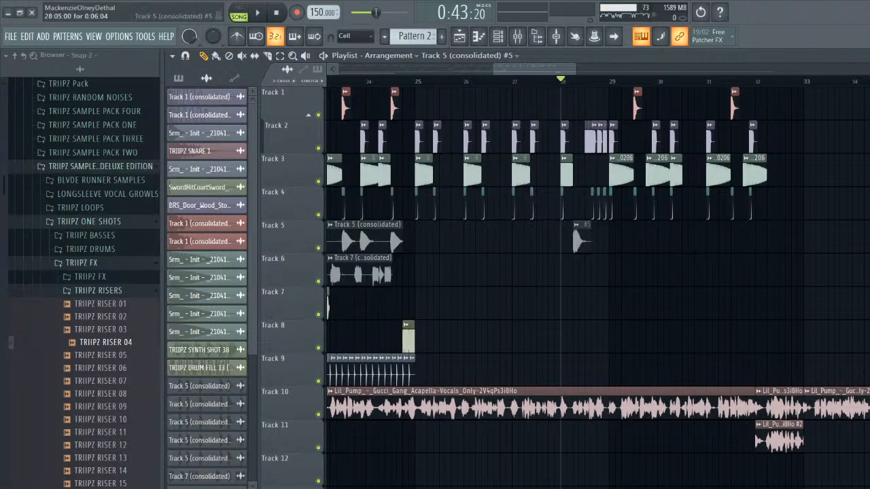
- Stretch the Track 5 slice from 28:05:00 to end at bar 29, replaying the section
{"action": "key", "text": "space"}
{"action": "key", "text": "space"}
{"action": "key", "text": "space"}
{"action": "left_click_drag", "start_coordinate": [494, 69], "coordinate": [518, 70]}
{"action": "key", "text": "space"}
{"action": "key", "text": "space"}
{"action": "key", "text": "space"}
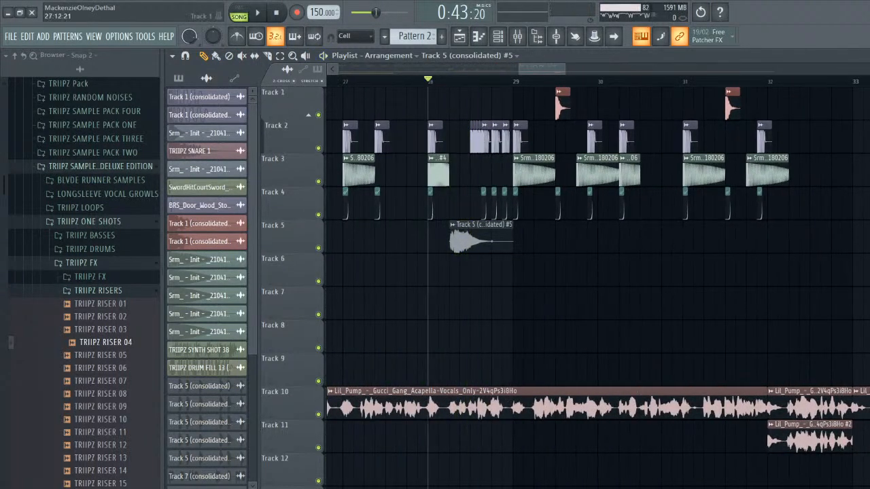
- Route the Track 5 slice's channel to mixer Insert 10 and load LFOTool into slot 2
{"action": "key", "text": "F6"}
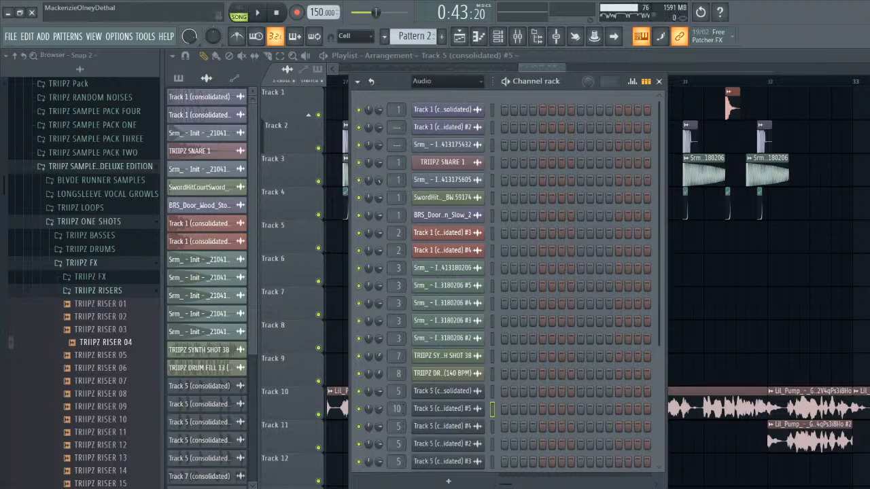
{"action": "key", "text": "F9"}
{"action": "key", "text": "space"}
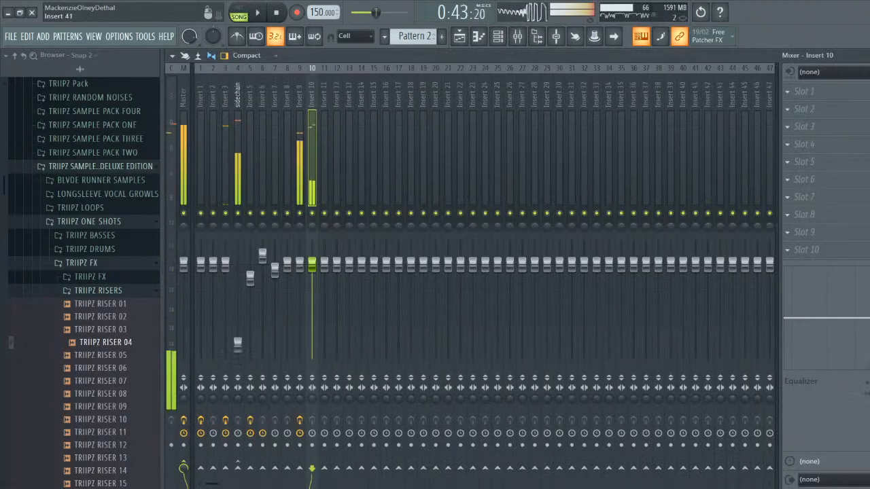
{"action": "left_click", "coordinate": [787, 109]}
{"action": "scroll", "coordinate": [682, 218], "scroll_direction": "down", "scroll_amount": 2}
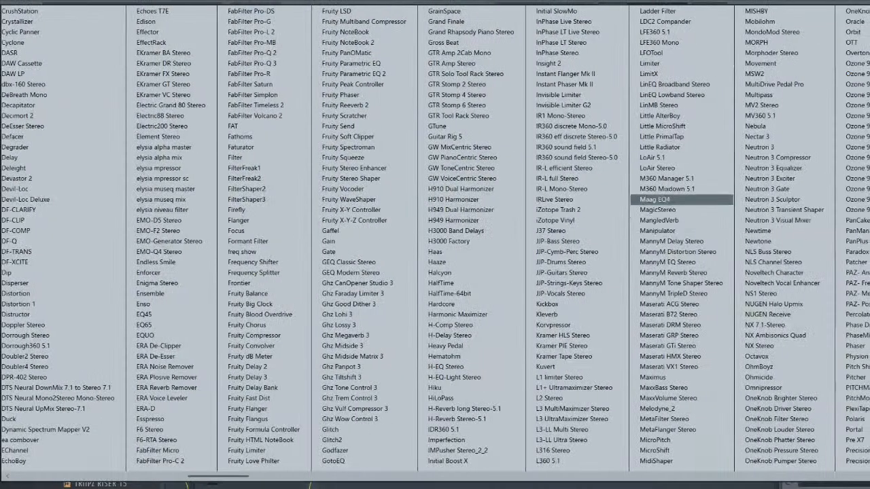
{"action": "left_click", "coordinate": [679, 53]}
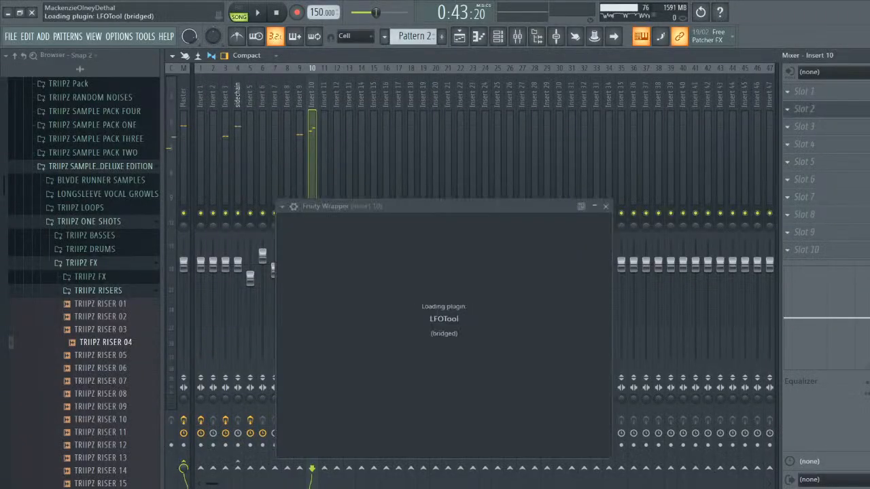
- Shape LFO 2 in LFOTool as a triangle peaking mid-cycle, modulating volume at a 1/32 triplet rate, and close the mixer
{"action": "left_click", "coordinate": [347, 150]}
{"action": "left_click_drag", "start_coordinate": [428, 215], "coordinate": [426, 158]}
{"action": "left_click_drag", "start_coordinate": [336, 158], "coordinate": [336, 271]}
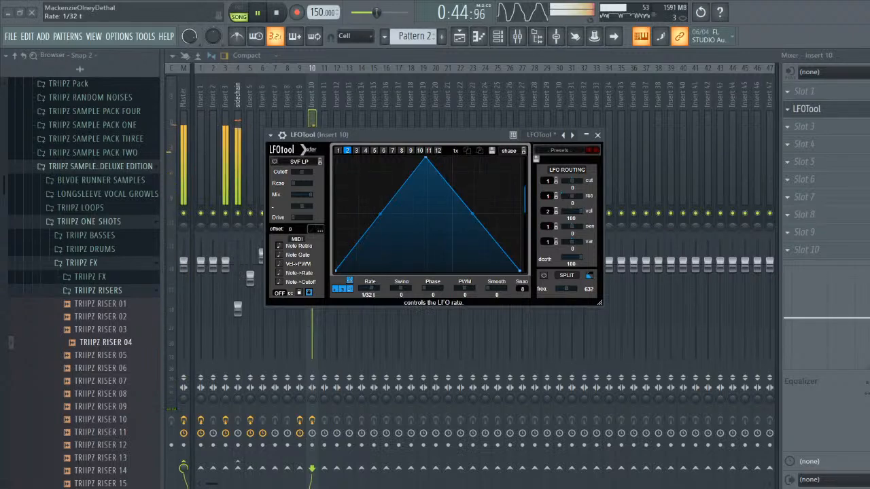
{"action": "left_click", "coordinate": [598, 134]}
{"action": "key", "text": "F9"}
- Slice the Track 5 clip at 28:09:00 and delete the part after the cut
{"action": "key", "text": "c"}
{"action": "key", "text": "F6"}
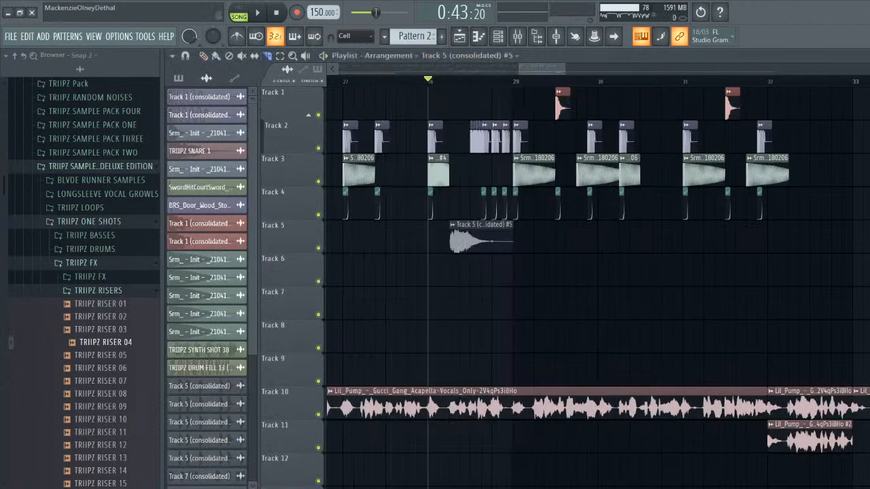
{"action": "right_click", "coordinate": [489, 255]}
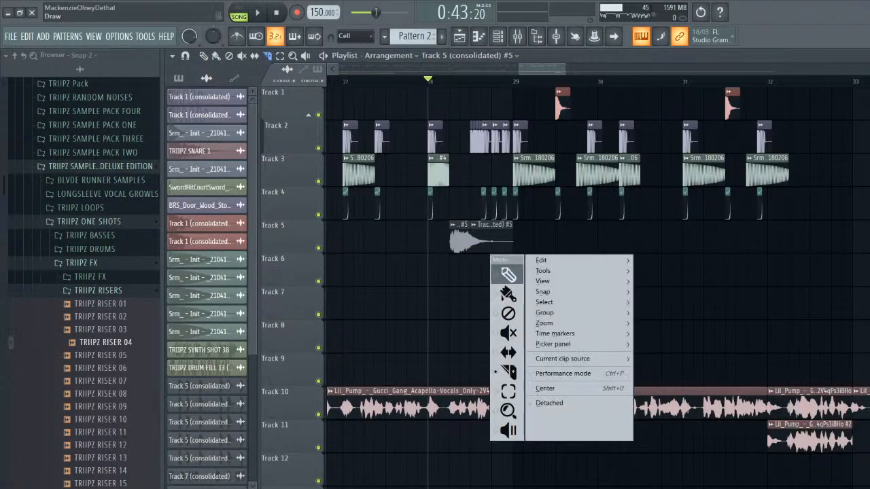
{"action": "left_click", "coordinate": [507, 273]}
{"action": "right_click", "coordinate": [475, 239]}
{"action": "left_click", "coordinate": [453, 224]}
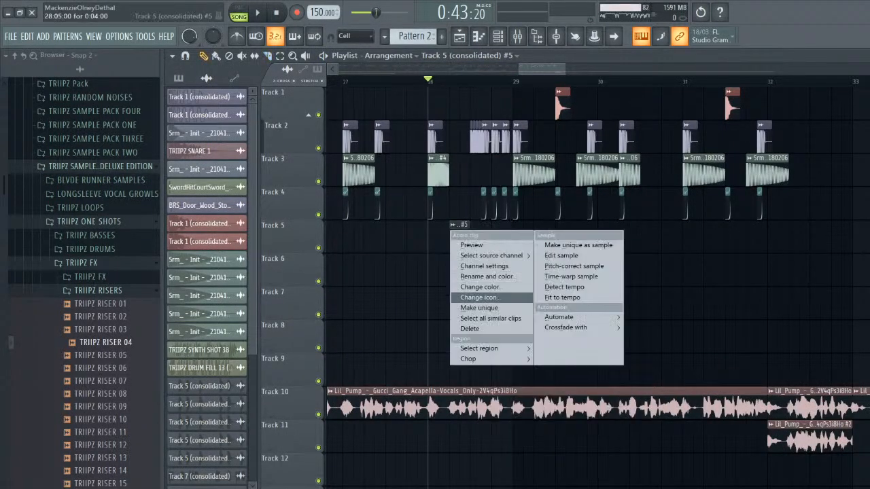
{"action": "left_click", "coordinate": [420, 240]}
- Audition the Track 5 slice with its channel settings and add a second bass clip at 28:03:00 on Track 3
{"action": "double_click", "coordinate": [460, 240]}
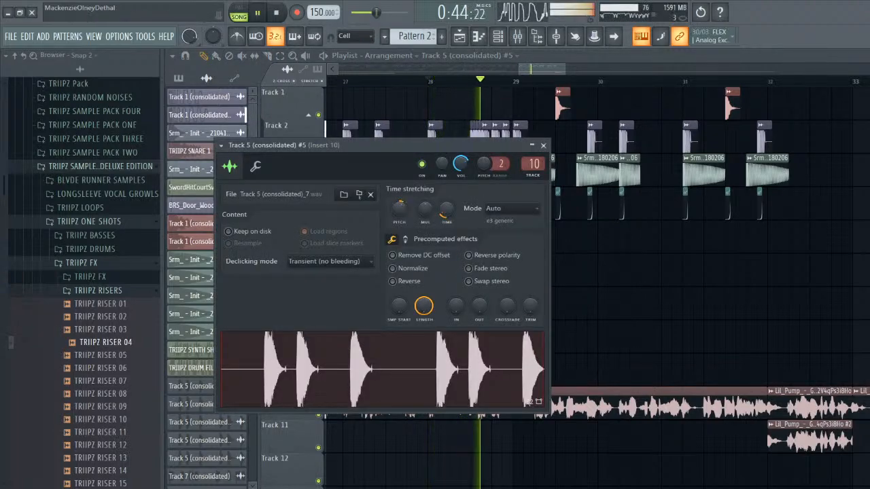
{"action": "left_click", "coordinate": [543, 145]}
{"action": "key", "text": "space"}
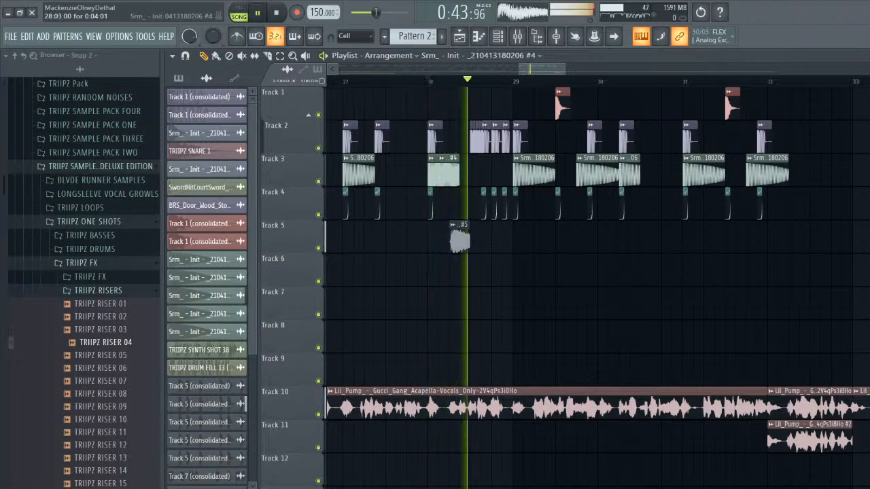
- Make the bass clip at 28:03:00 unique, raise its pitch and extend it to about 28:09:00
{"action": "right_click", "coordinate": [440, 166]}
{"action": "left_click", "coordinate": [468, 242]}
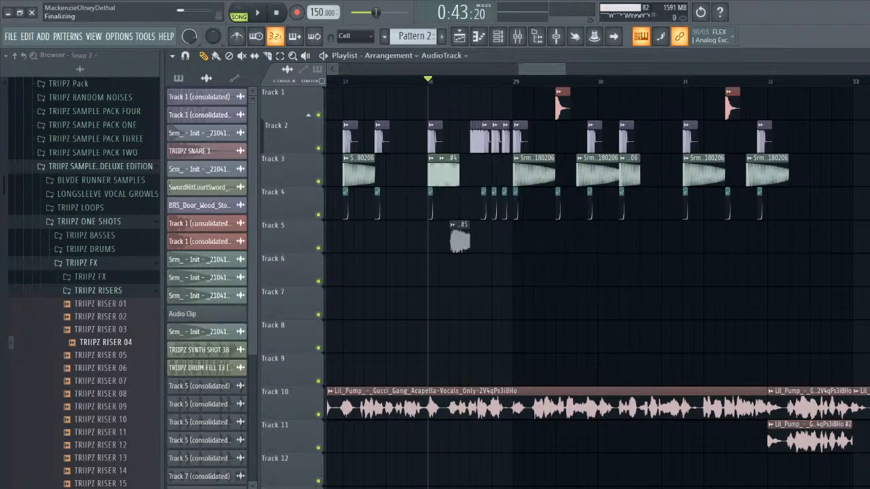
{"action": "double_click", "coordinate": [448, 173]}
{"action": "key", "text": "space"}
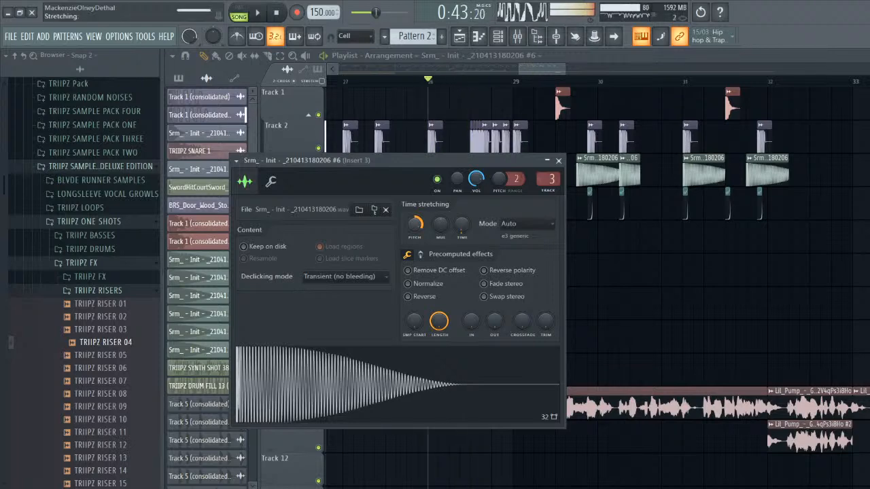
{"action": "key", "text": "space"}
{"action": "key", "text": "Escape"}
{"action": "key", "text": "space"}
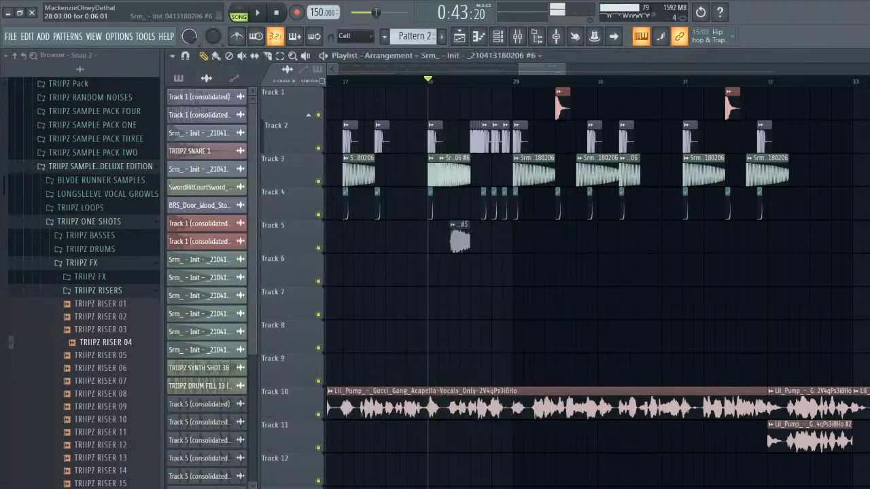
{"action": "key", "text": "space"}
{"action": "key", "text": "space"}
- Move the Track 5 slice to 28:09:00, lengthen it to 0:08:00 so it ends at bar 29, and play it
{"action": "left_click_drag", "start_coordinate": [459, 239], "coordinate": [481, 240]}
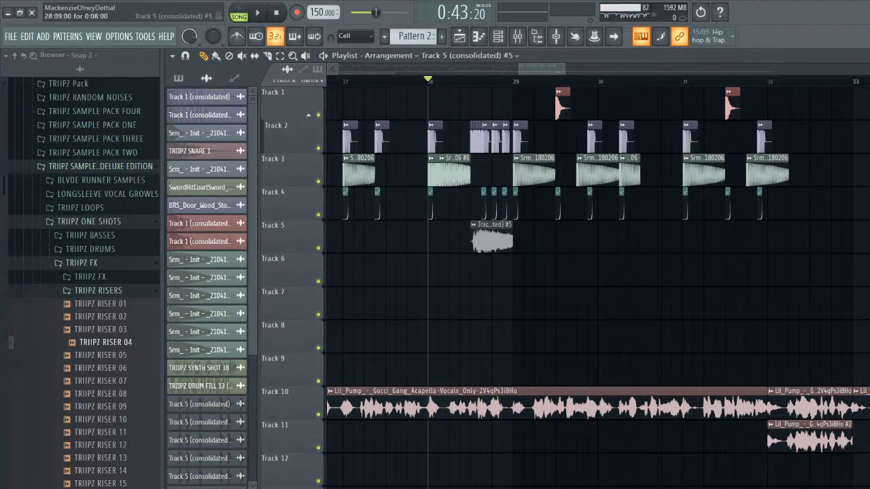
{"action": "key", "text": "space"}
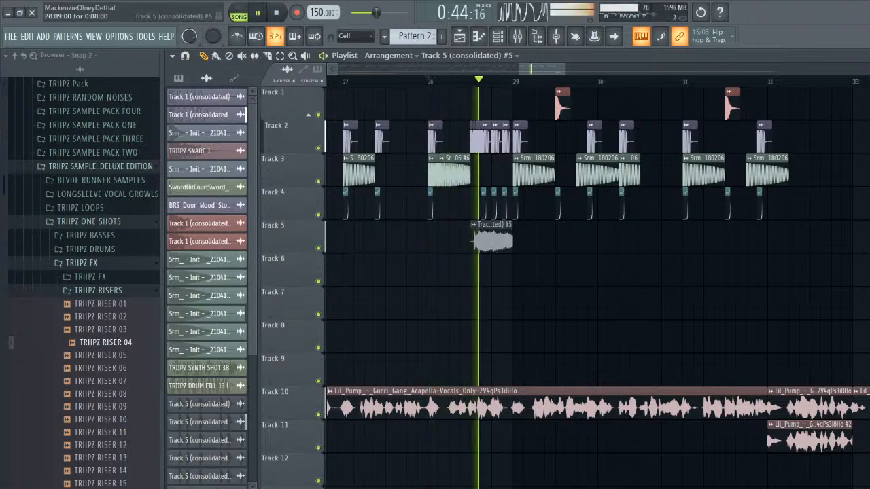
{"action": "key", "text": "space"}
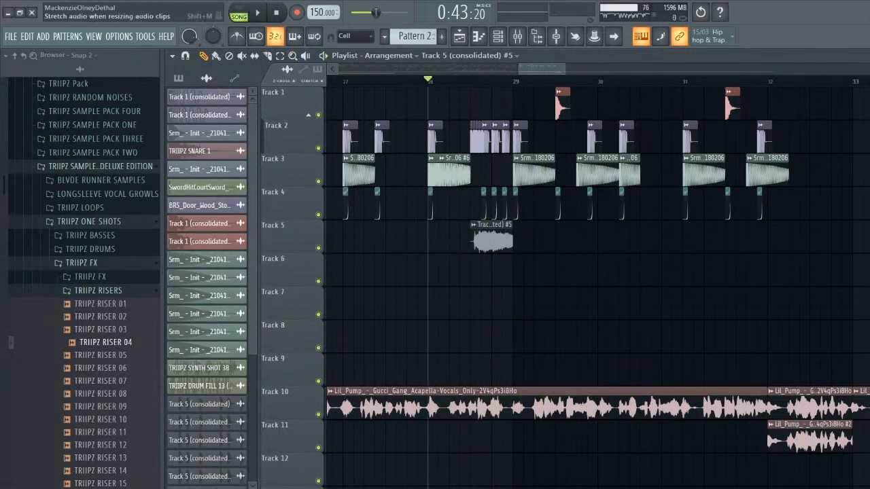
{"action": "key", "text": "space"}
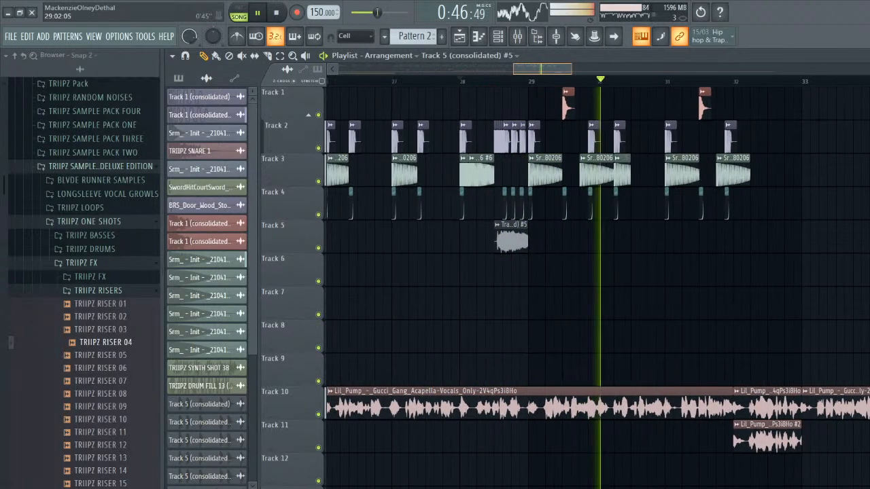
- Move the Track 5 slice to 32:09:00 and replay the passage from just before bar 32
{"action": "left_click_drag", "start_coordinate": [527, 69], "coordinate": [493, 68]}
{"action": "left_click", "coordinate": [406, 81]}
{"action": "left_click_drag", "start_coordinate": [562, 240], "coordinate": [729, 241]}
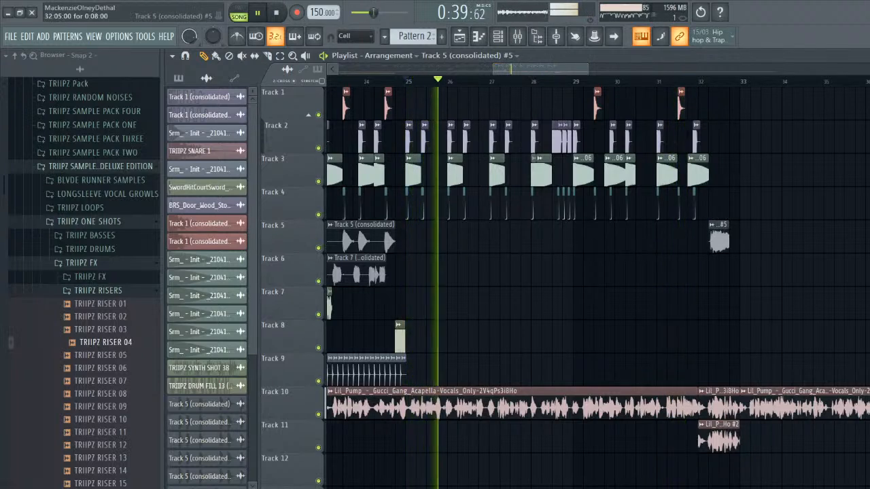
{"action": "left_click", "coordinate": [685, 80]}
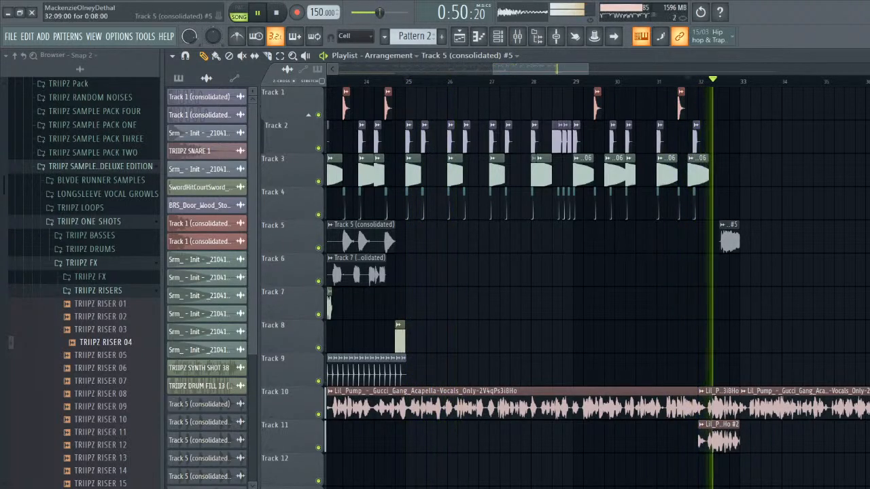
{"action": "key", "text": "space"}
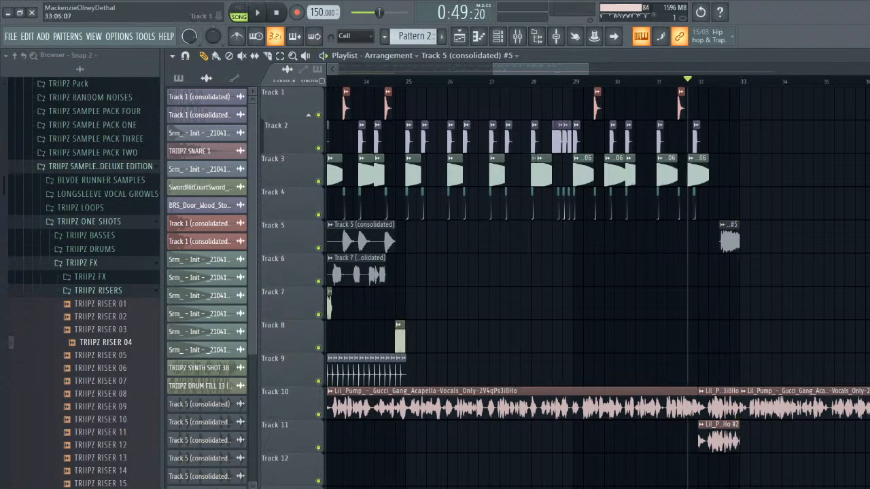
- Check the Track 5 slice's channel settings and replay the drum section leading up to bar 31
{"action": "double_click", "coordinate": [729, 239]}
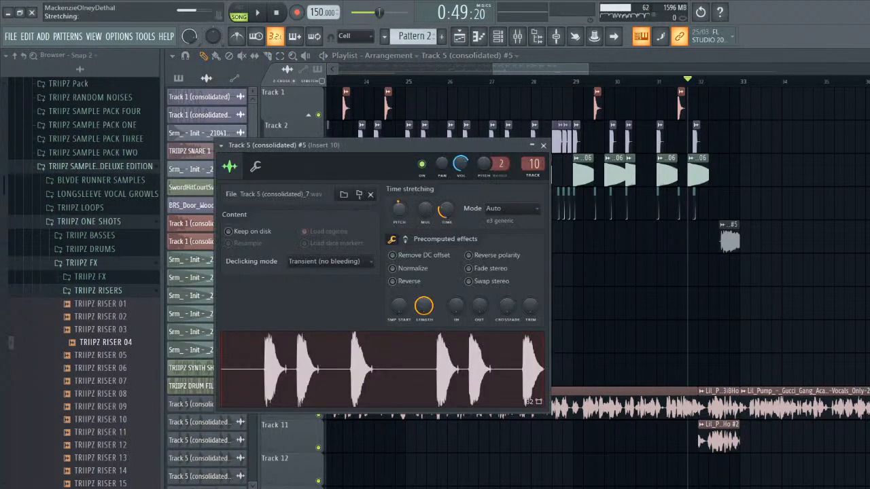
{"action": "key", "text": "space"}
{"action": "key", "text": "Escape"}
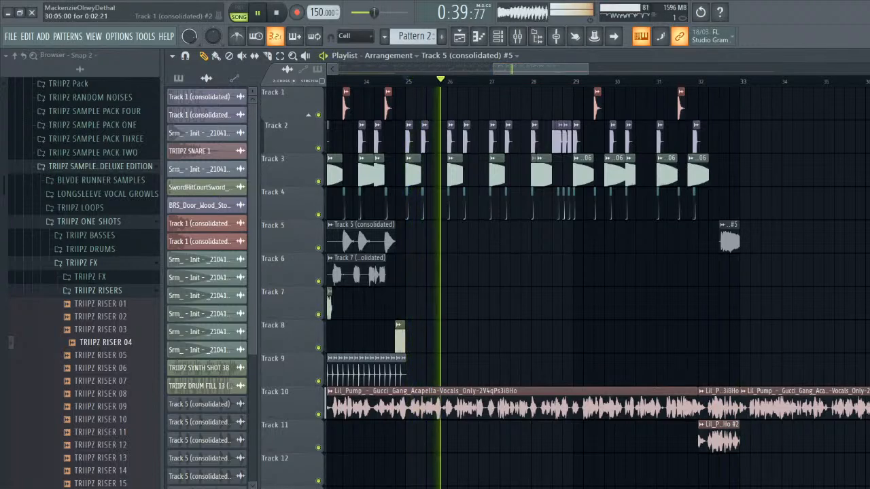
{"action": "scroll", "coordinate": [511, 272], "scroll_direction": "down", "scroll_amount": 1}
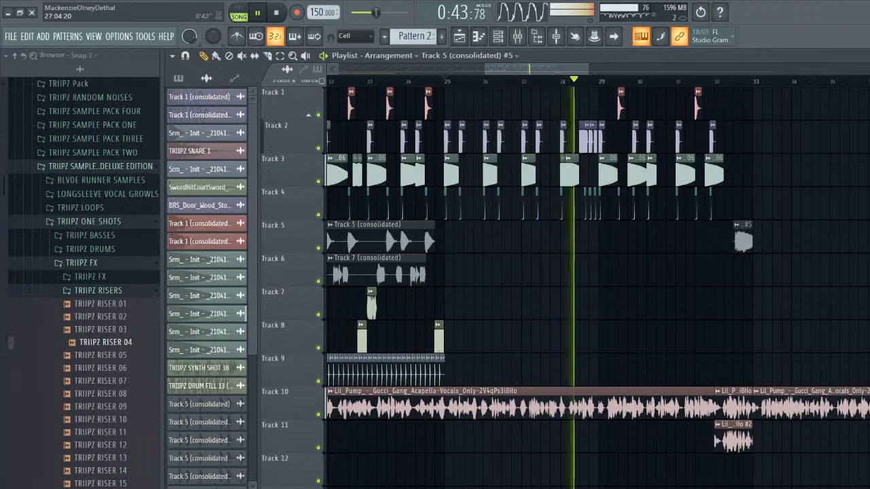
{"action": "left_click_drag", "start_coordinate": [485, 69], "coordinate": [514, 69]}
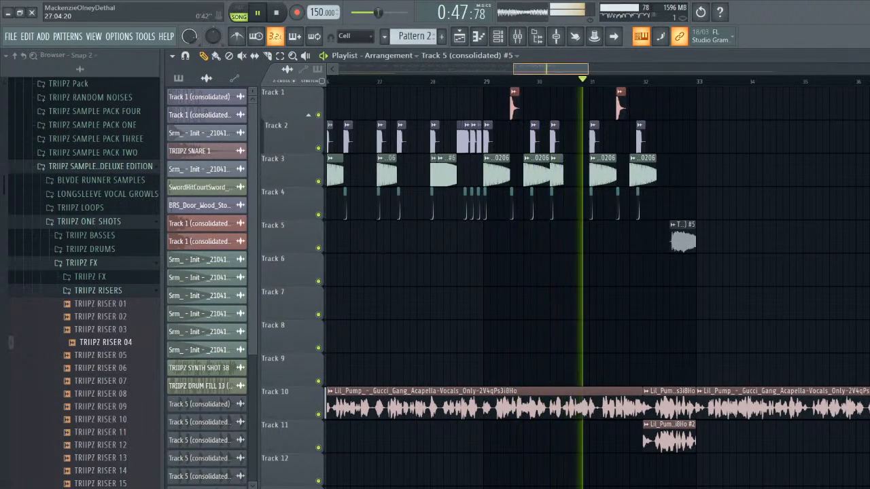
- Set the declicking mode of the Srm_ - Init bass sample to Transient (bleeding) and play the passage
{"action": "left_click", "coordinate": [201, 133]}
{"action": "left_click", "coordinate": [329, 261]}
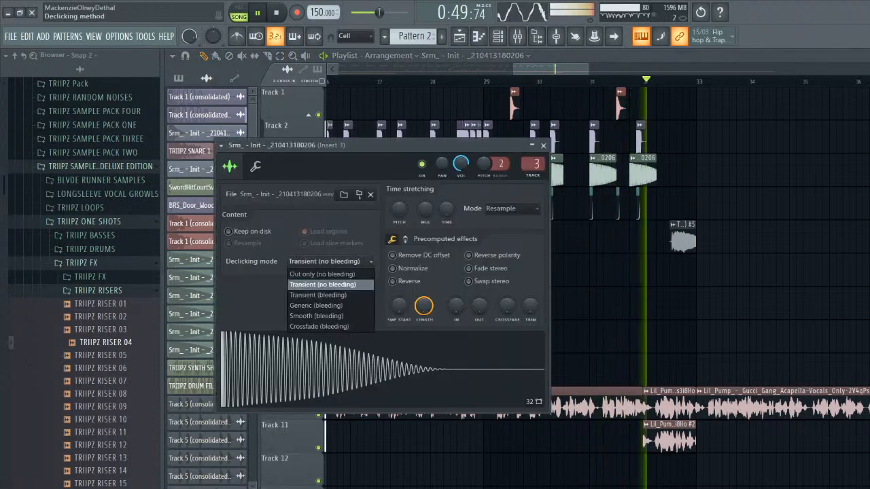
{"action": "left_click", "coordinate": [318, 295]}
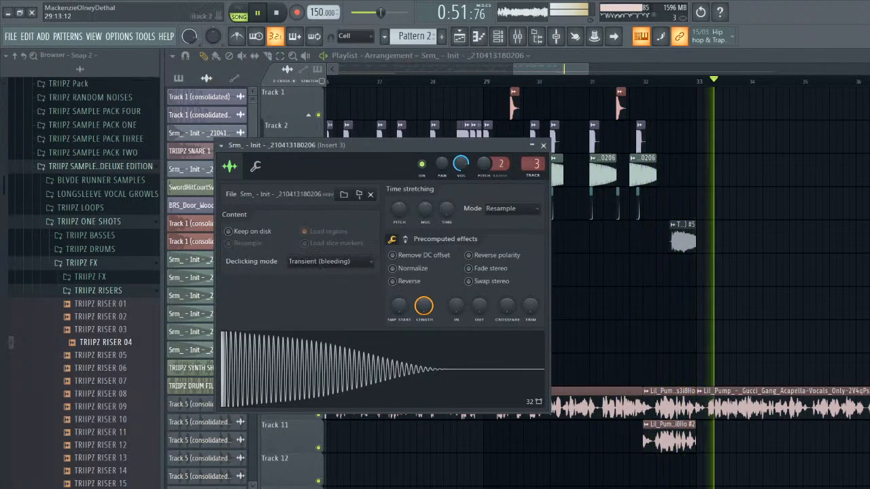
{"action": "left_click", "coordinate": [543, 145]}
{"action": "key", "text": "space"}
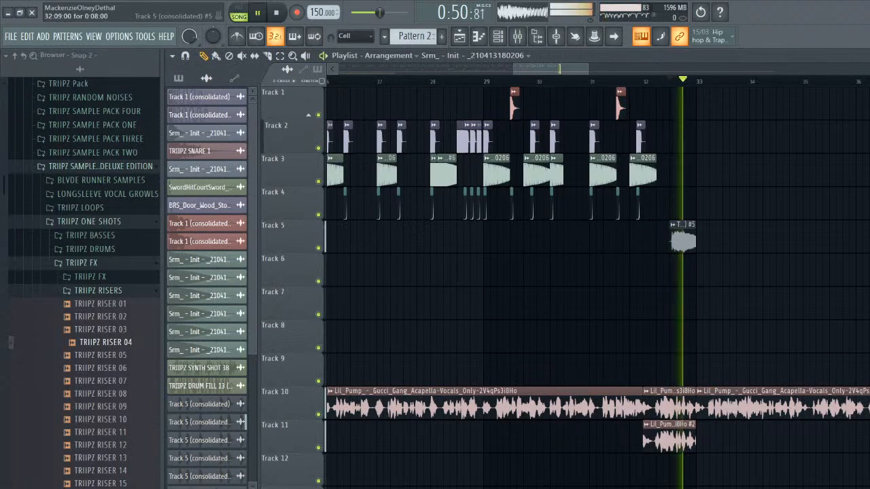
- Extend the Track 5 slice at 32:09:00 to 1:02:00, reverse it, trim it to end at bar 33 and audition it
{"action": "key", "text": "space"}
{"action": "left_click_drag", "start_coordinate": [694, 239], "coordinate": [727, 239]}
{"action": "double_click", "coordinate": [696, 240]}
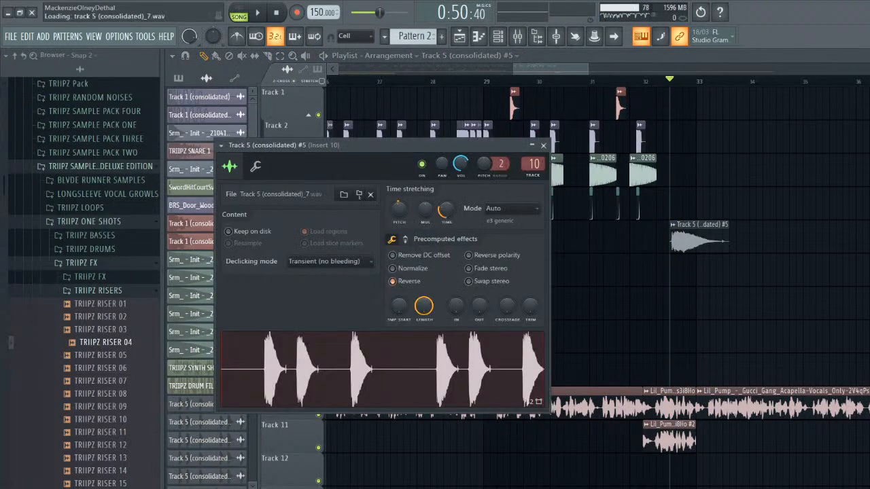
{"action": "left_click", "coordinate": [698, 241]}
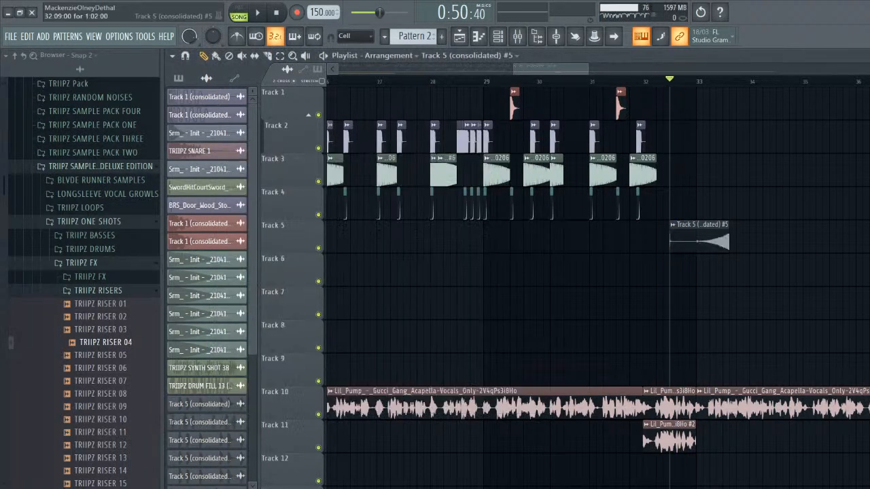
{"action": "left_click_drag", "start_coordinate": [658, 241], "coordinate": [663, 240]}
{"action": "key", "text": "space"}
{"action": "key", "text": "space"}
{"action": "key", "text": "space"}
{"action": "key", "text": "space"}
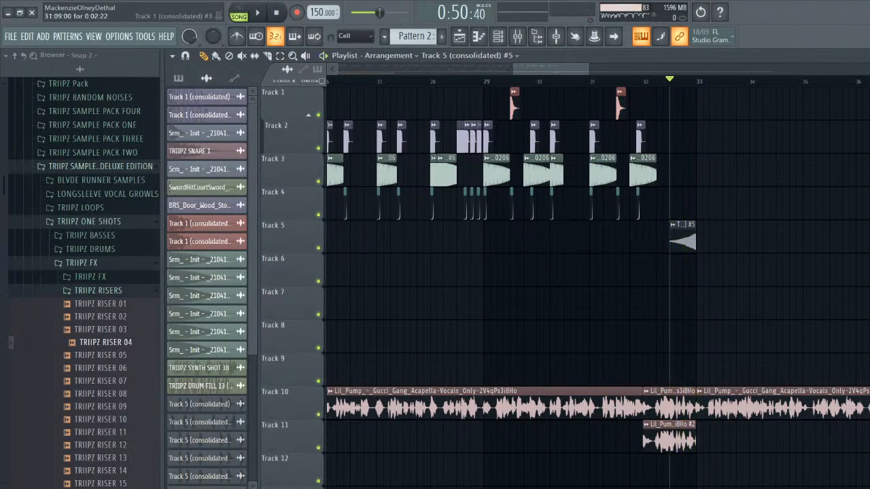
- Place kick and bass pairs on Tracks 2 and 3 at 33:01:00, 33:09:00 and 34:01:00, deleting the extra pair at 34:09:00
{"action": "key", "text": "space"}
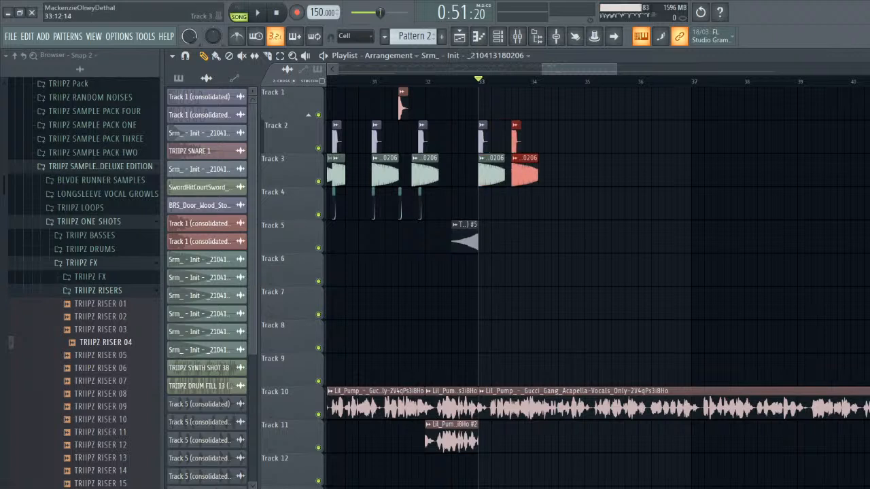
{"action": "key", "text": "space"}
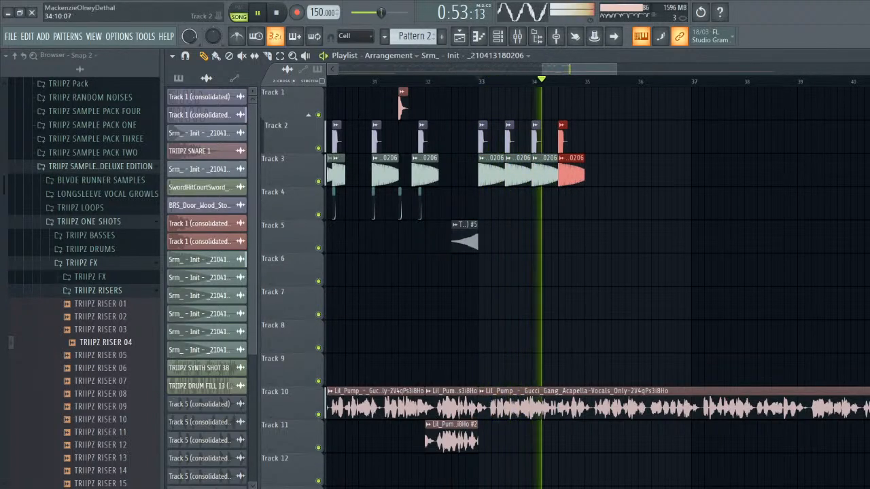
{"action": "key", "text": "Delete"}
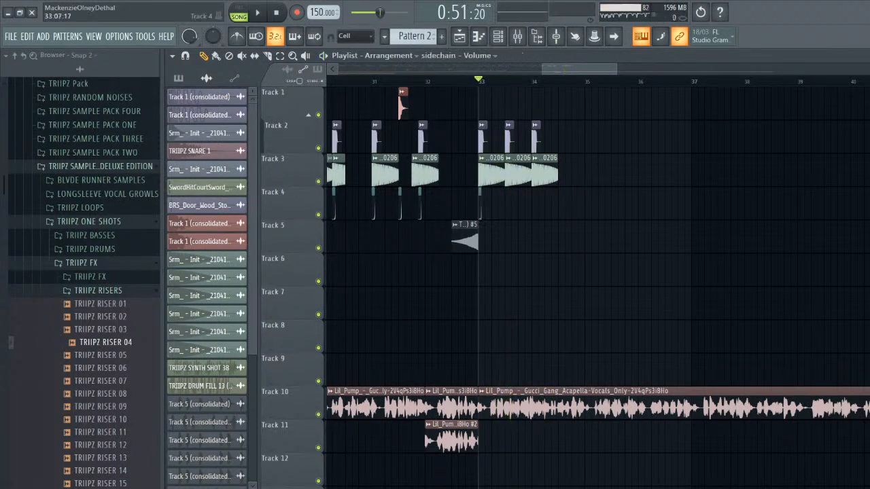
- Put sidechain volume clips under the bar 33 and 34 kicks, add a kick, bass and sidechain group at bar 35 and a kick at 35:07:00
{"action": "key", "text": "space"}
{"action": "left_click_drag", "start_coordinate": [586, 218], "coordinate": [589, 138]}
{"action": "key", "text": "space"}
{"action": "key", "text": "ctrl+d"}
{"action": "right_click", "coordinate": [615, 139]}
{"action": "right_click", "coordinate": [644, 139]}
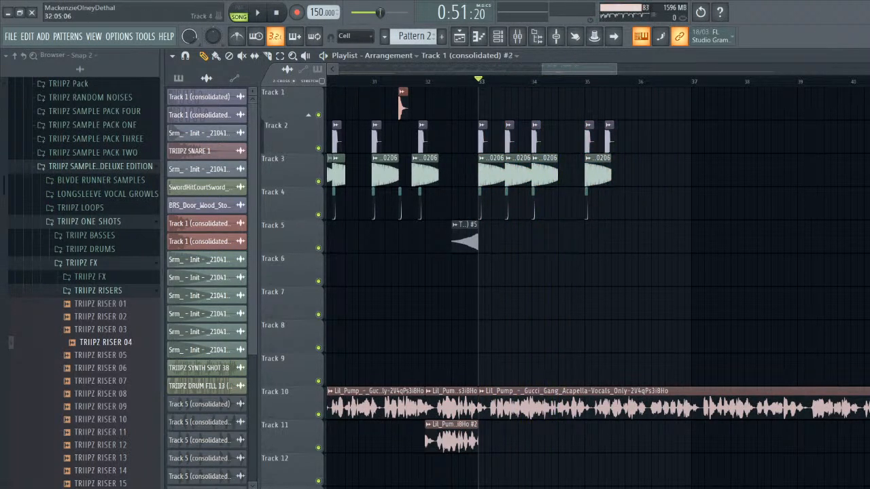
- Add a snare at 35:09:00 on Track 1 and kicks at 35:15:00 and 36:05:00 on Track 2, playing the result
{"action": "key", "text": "space"}
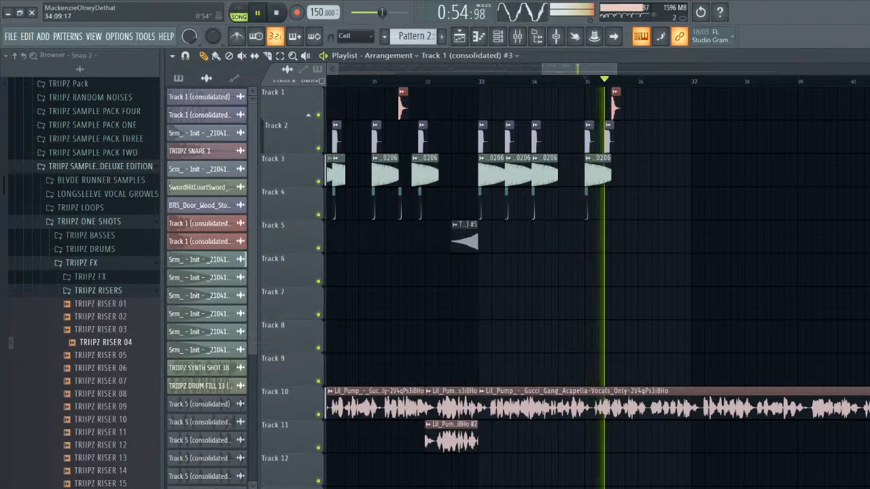
{"action": "left_click_drag", "start_coordinate": [542, 70], "coordinate": [564, 69]}
{"action": "left_click", "coordinate": [495, 138]}
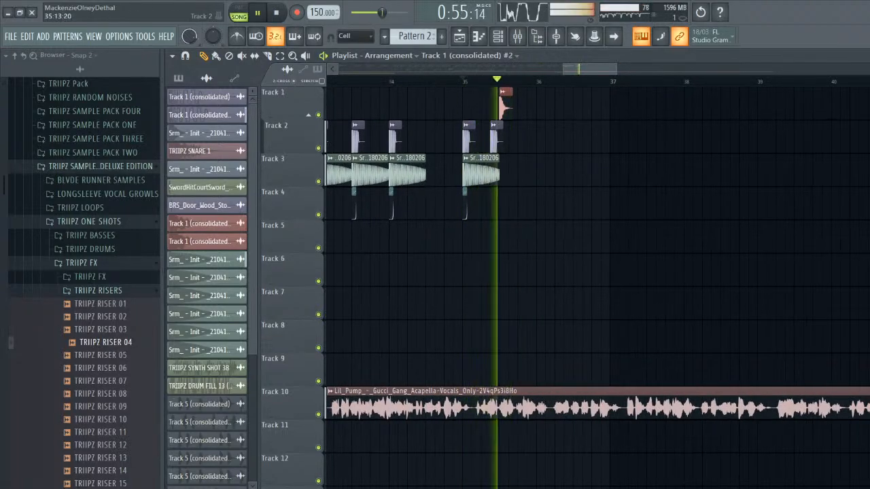
{"action": "left_click", "coordinate": [529, 139]}
{"action": "left_click", "coordinate": [558, 139]}
{"action": "key", "text": "space"}
{"action": "key", "text": "space"}
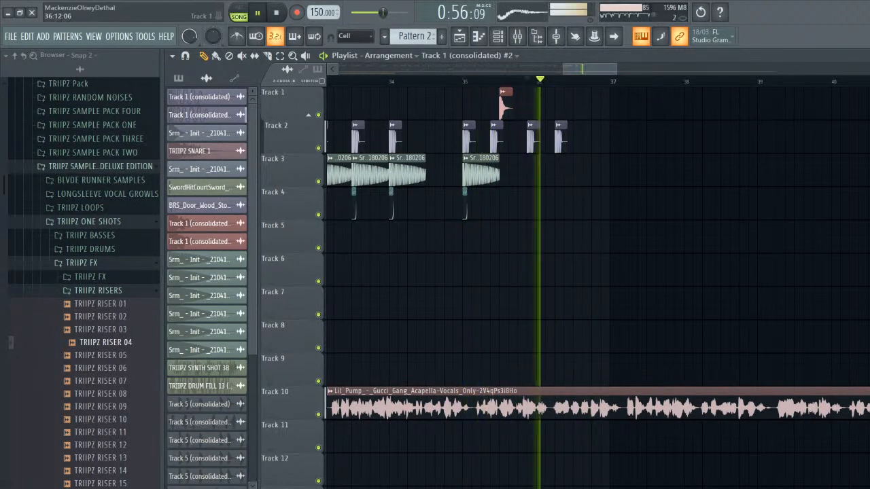
- Shorten the kick at 35:15:00 to about one step and repeat it at 35:16:00 and 36:01:00 on Track 2
{"action": "scroll", "coordinate": [568, 139], "scroll_direction": "up", "scroll_amount": 10}
{"action": "key", "text": "space"}
{"action": "scroll", "coordinate": [567, 138], "scroll_direction": "left", "scroll_amount": 3}
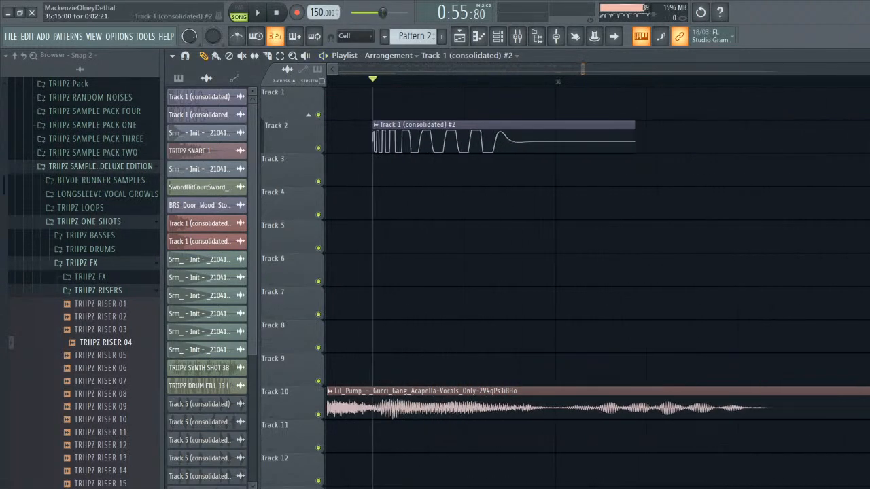
{"action": "key", "text": "space"}
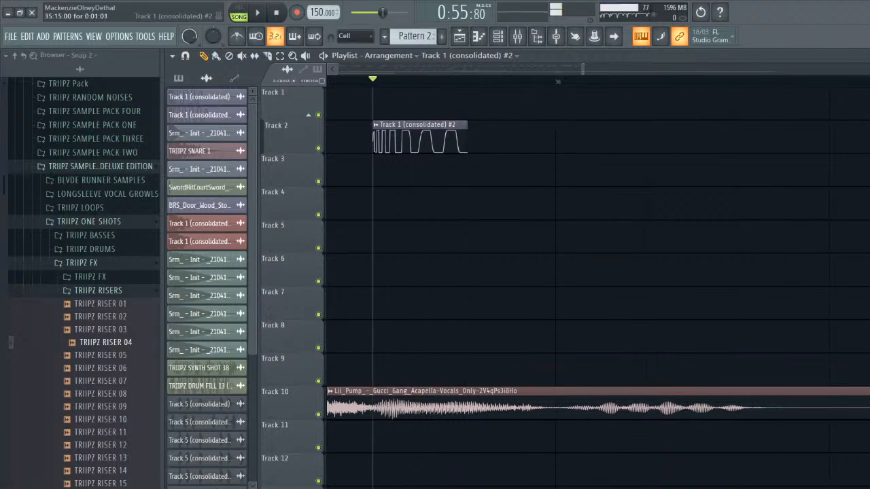
{"action": "key", "text": "space"}
{"action": "key", "text": "space"}
{"action": "key", "text": "space"}
{"action": "left_click", "coordinate": [577, 139]}
{"action": "key", "text": "space"}
{"action": "key", "text": "space"}
{"action": "scroll", "coordinate": [533, 142], "scroll_direction": "down", "scroll_amount": 4}
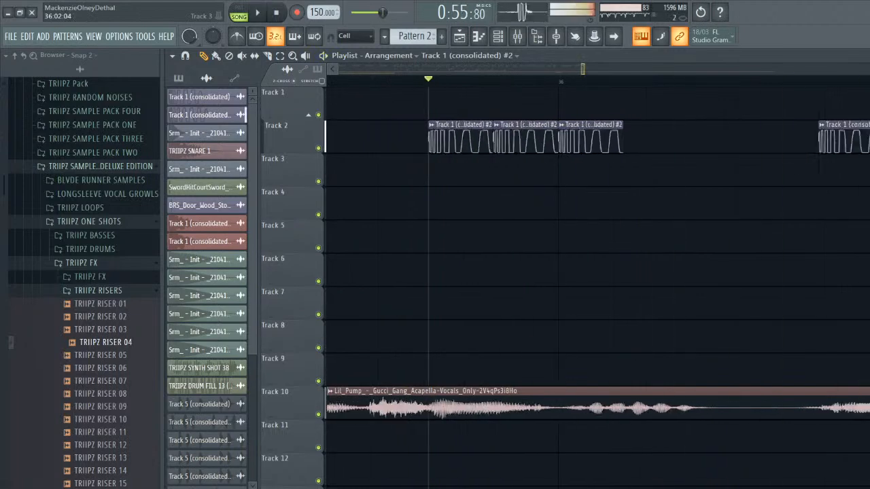
- Add one-step kicks on Track 2 at 36:03:00 and 36:09:00, playing the fill
{"action": "key", "text": "space"}
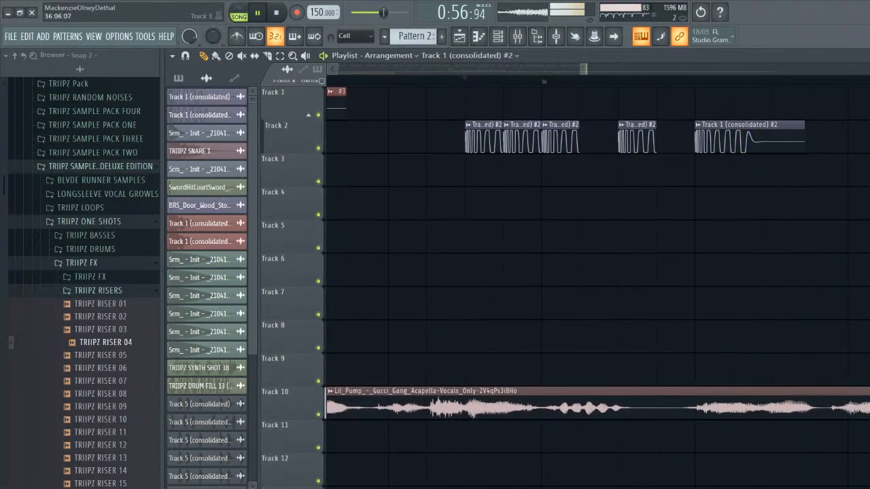
{"action": "key", "text": "space"}
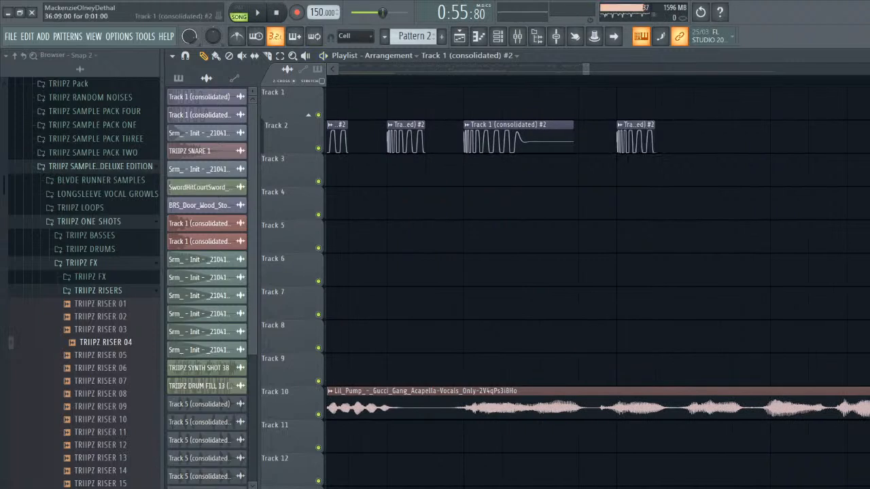
- Build a kick roll of 0:00:12 clips on Track 2 from 36:07:00 by duplicating and moving a shortened pair
{"action": "scroll", "coordinate": [598, 204], "scroll_direction": "up", "scroll_amount": 3}
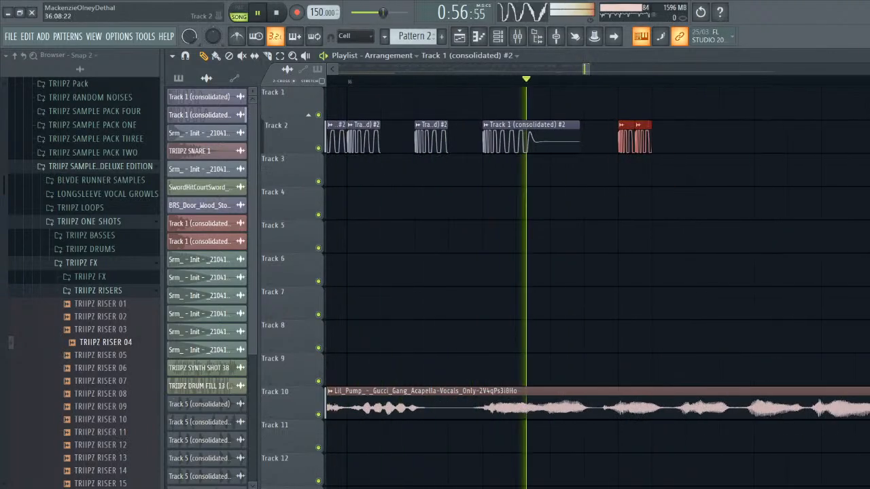
{"action": "left_click_drag", "start_coordinate": [596, 139], "coordinate": [562, 140]}
{"action": "key", "text": "space"}
{"action": "key", "text": "space"}
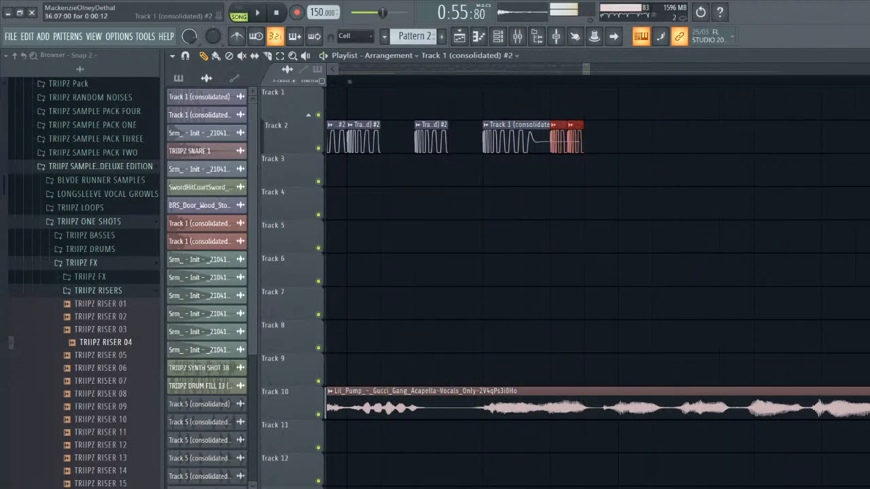
{"action": "key", "text": "ctrl+b"}
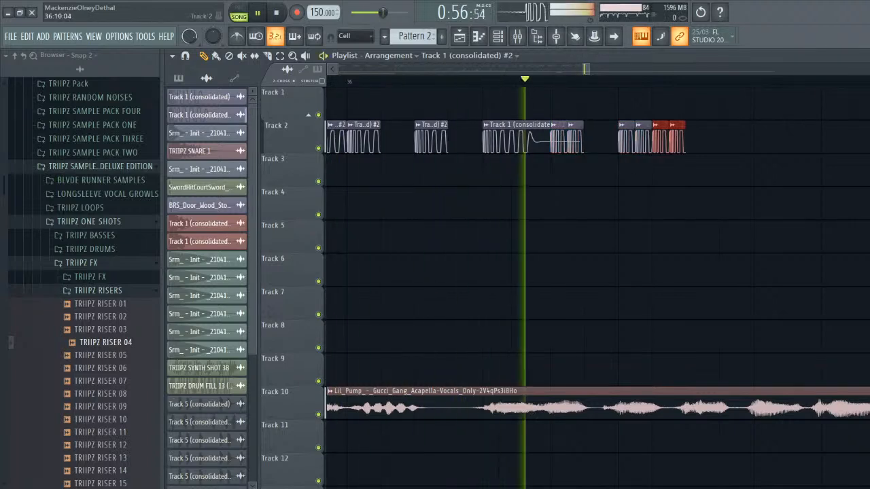
{"action": "key", "text": "space"}
{"action": "key", "text": "space"}
{"action": "left_click_drag", "start_coordinate": [697, 140], "coordinate": [623, 139]}
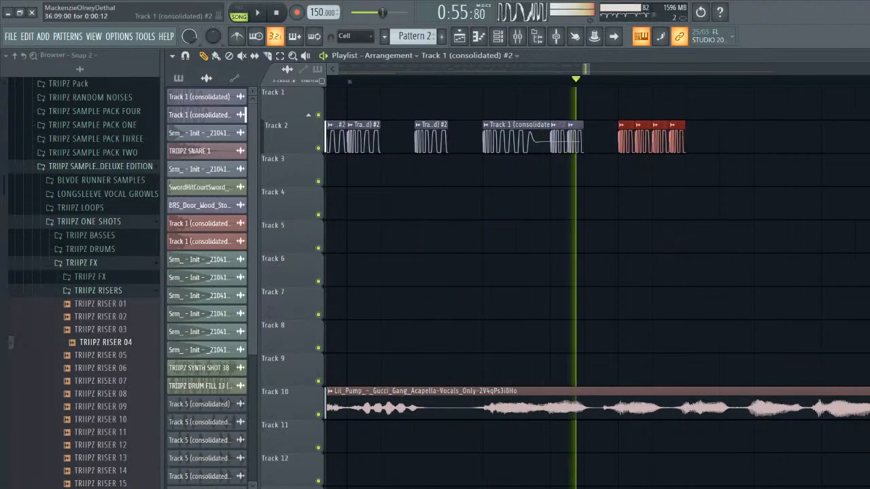
- Place full-length kicks at 36:10:00 and 36:13:00 on Track 2 after the roll and play the fill
{"action": "left_click", "coordinate": [510, 139]}
{"action": "left_click", "coordinate": [662, 139]}
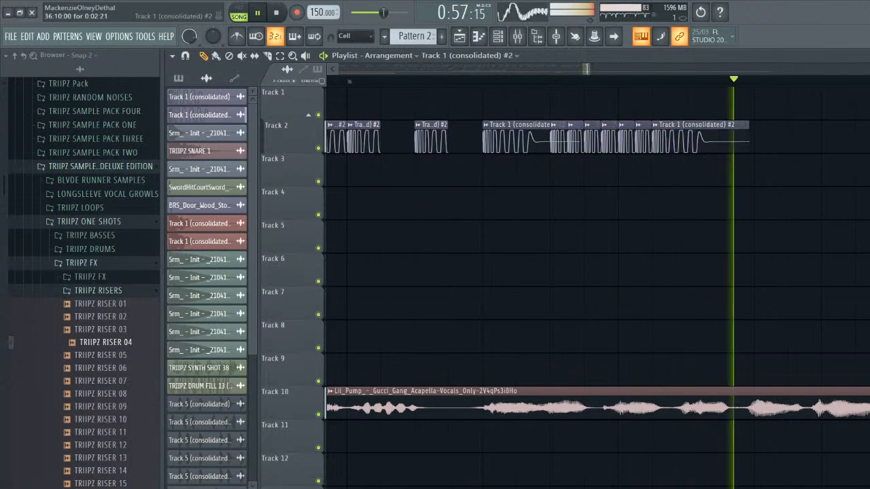
{"action": "left_click", "coordinate": [763, 139]}
{"action": "key", "text": "space"}
{"action": "key", "text": "space"}
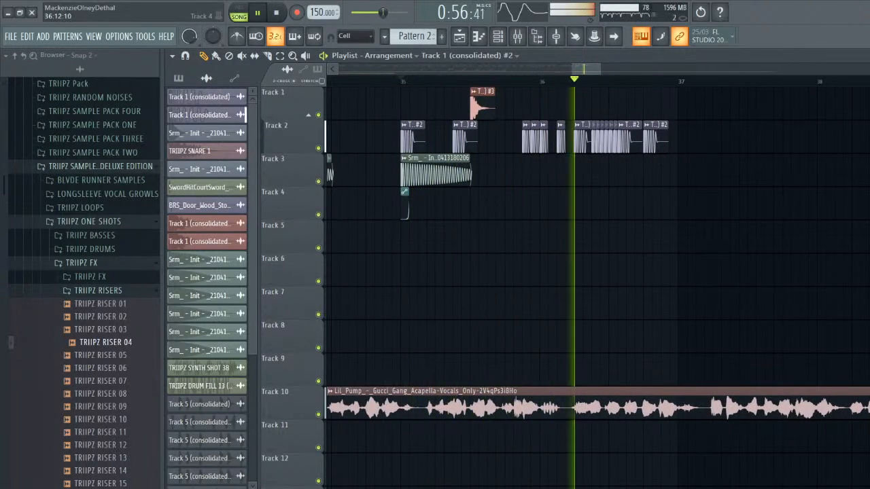
- Rearrange the end of the Track 2 kick fill with full kicks at 36:09:00, 36:12:00 and 36:15:00, and audition it
{"action": "key", "text": "space"}
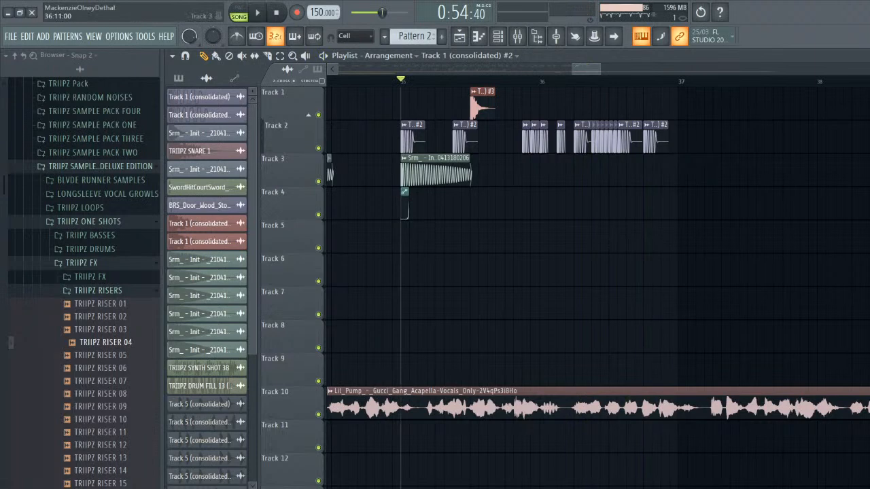
{"action": "scroll", "coordinate": [564, 286], "scroll_direction": "down", "scroll_amount": 1}
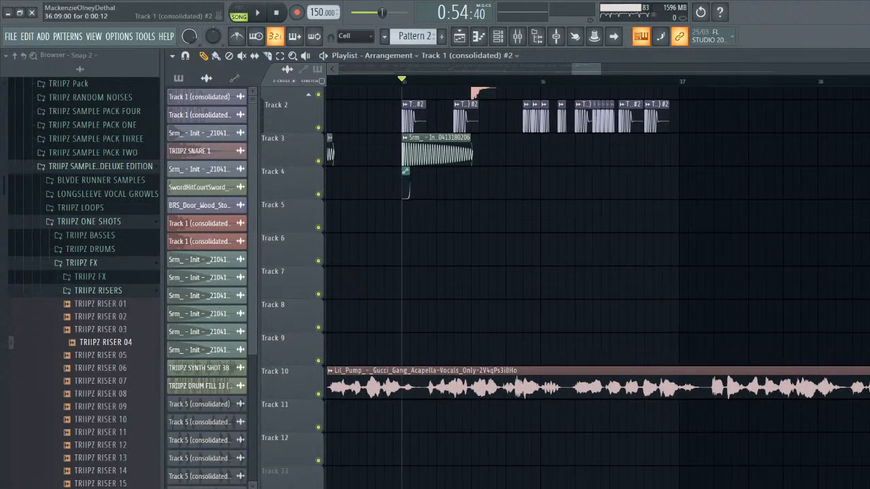
{"action": "double_click", "coordinate": [655, 117]}
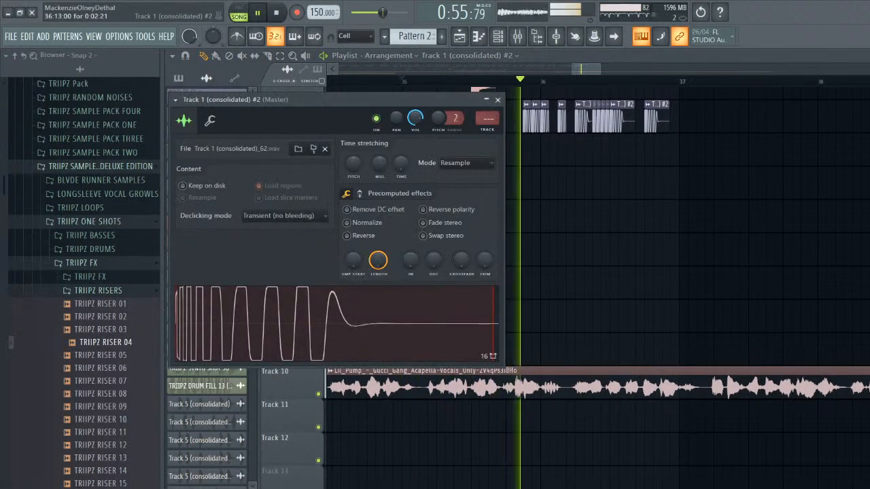
{"action": "left_click", "coordinate": [497, 96]}
{"action": "left_click_drag", "start_coordinate": [655, 117], "coordinate": [677, 118]}
{"action": "key", "text": "space"}
{"action": "key", "text": "space"}
{"action": "left_click", "coordinate": [666, 117]}
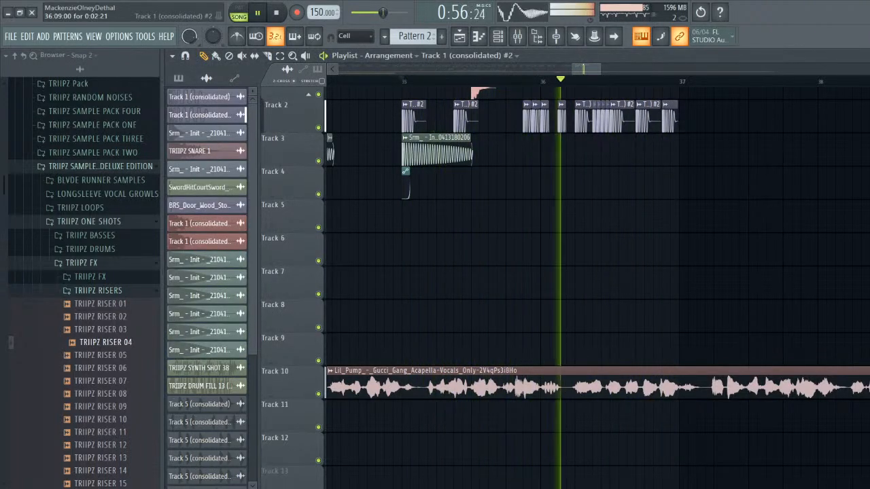
{"action": "key", "text": "space"}
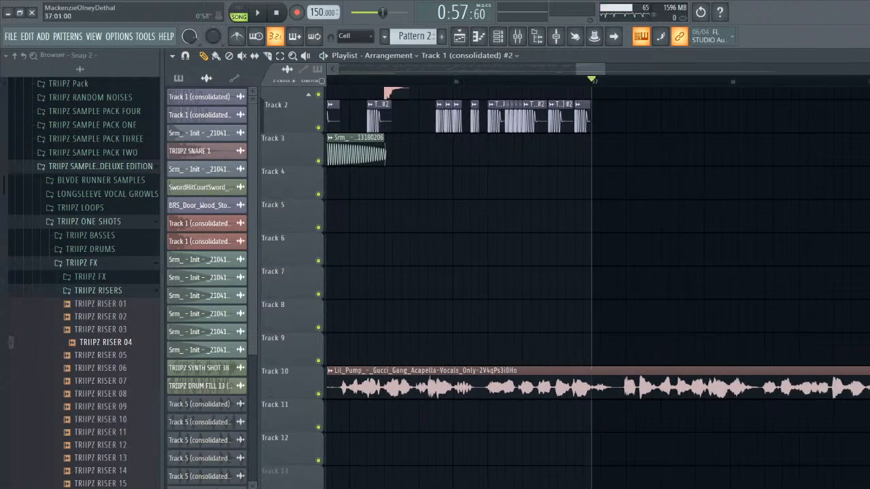
{"action": "left_click_drag", "start_coordinate": [577, 69], "coordinate": [553, 69]}
{"action": "key", "text": "space"}
{"action": "scroll", "coordinate": [477, 157], "scroll_direction": "down", "scroll_amount": 1}
{"action": "scroll", "coordinate": [477, 157], "scroll_direction": "up", "scroll_amount": 3}
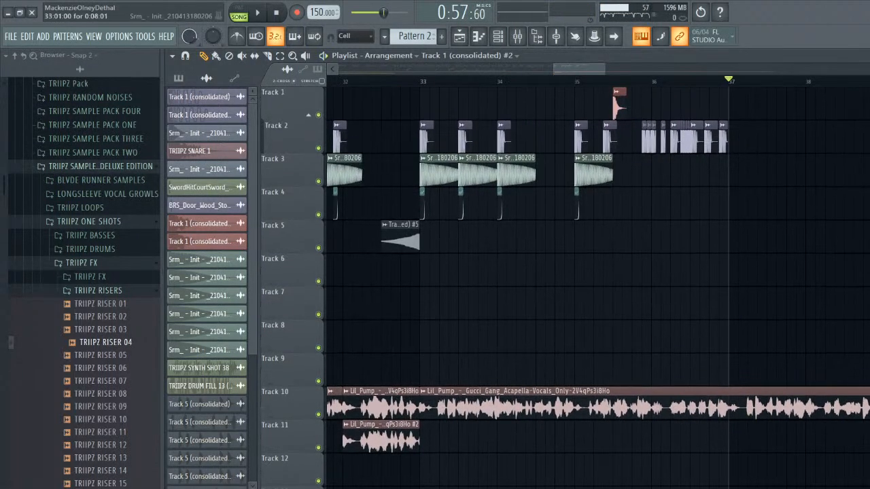
{"action": "left_click_drag", "start_coordinate": [758, 205], "coordinate": [421, 88]}
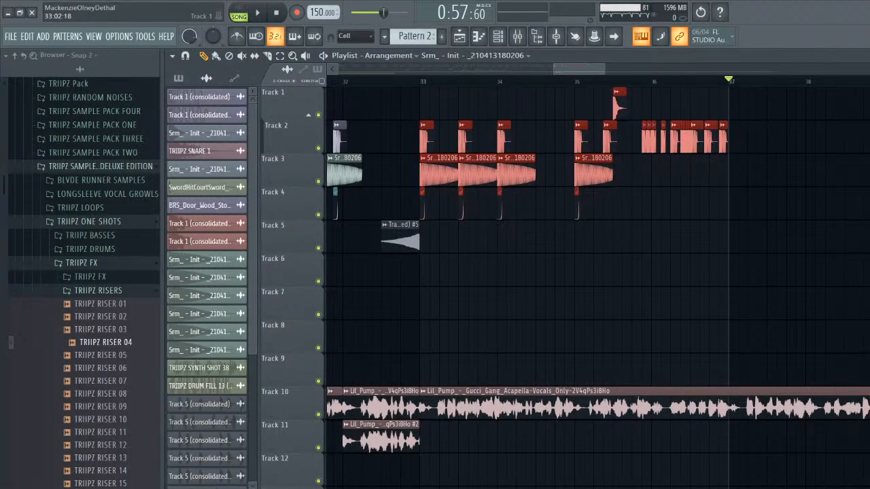
{"action": "left_click", "coordinate": [591, 238]}
{"action": "right_click", "coordinate": [594, 238]}
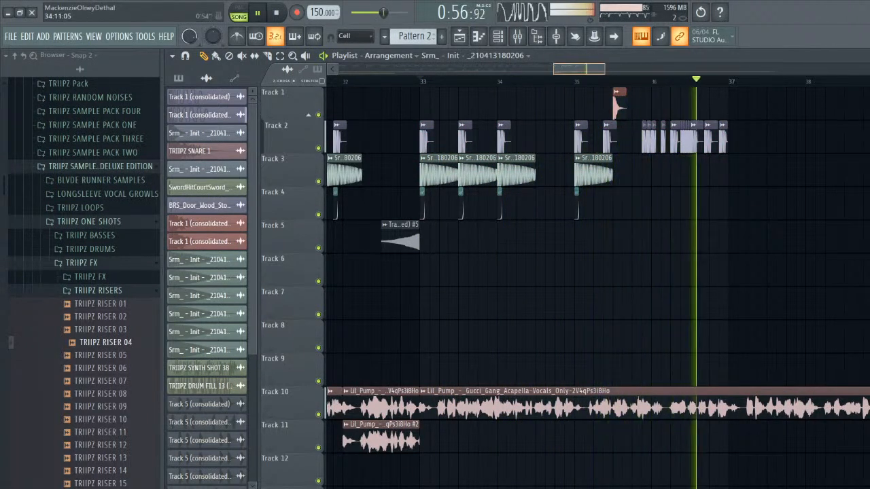
- Play the arrangement and add snare clips on Track 1 at 33:09:00 and 37:09:00
{"action": "key", "text": "space"}
{"action": "key", "text": "space"}
{"action": "scroll", "coordinate": [549, 258], "scroll_direction": "down", "scroll_amount": 4}
{"action": "key", "text": "space"}
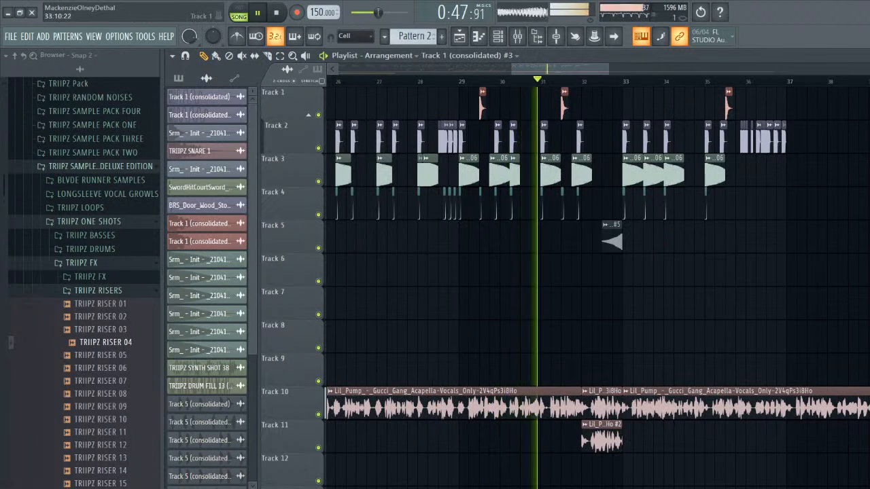
{"action": "left_click", "coordinate": [648, 104]}
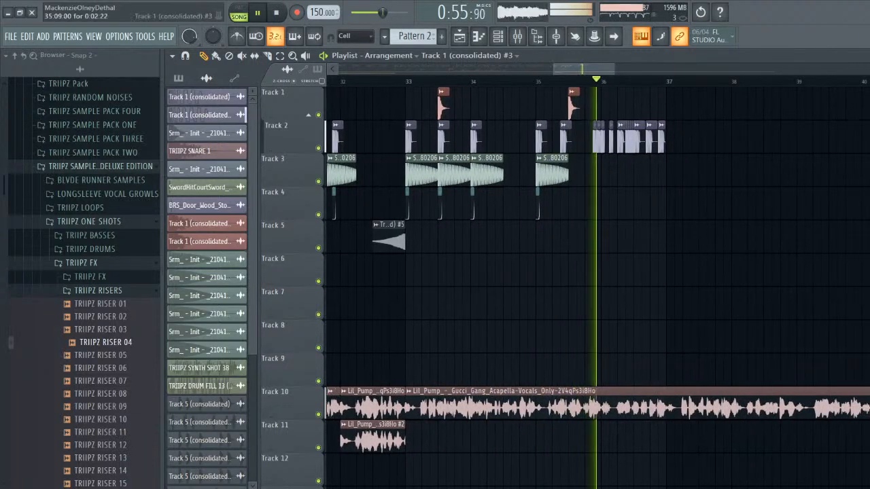
{"action": "key", "text": "space"}
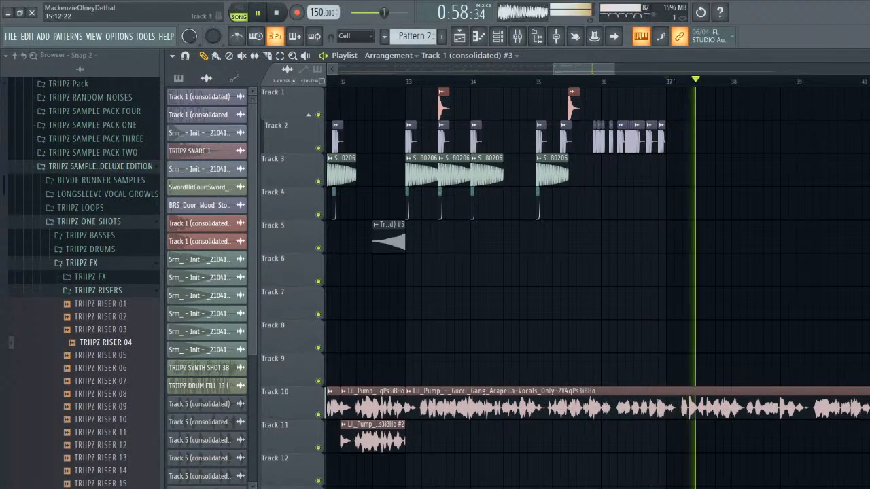
{"action": "left_click", "coordinate": [704, 103]}
{"action": "key", "text": "space"}
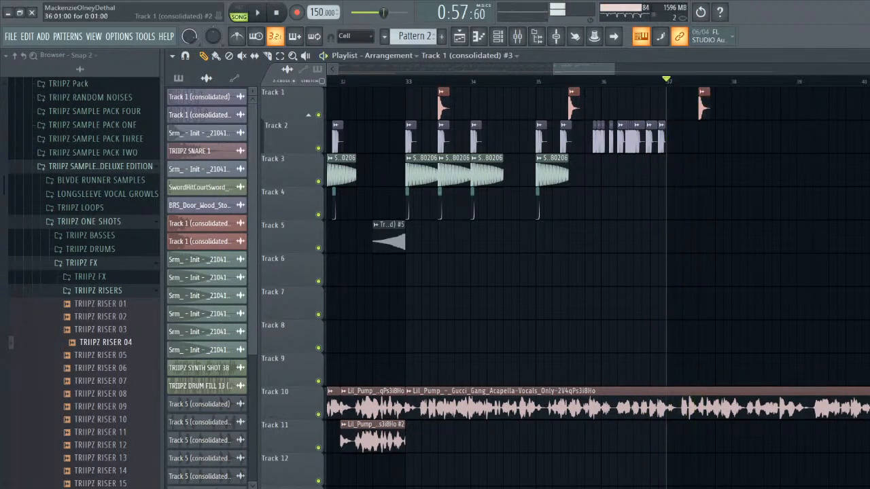
- Place a bass clip at 37:11:00 on Track 3 with kicks at 37:11:00 and 37:13:00 on Track 2, auditioning the result
{"action": "key", "text": "space"}
{"action": "left_click_drag", "start_coordinate": [723, 175], "coordinate": [709, 174]}
{"action": "key", "text": "space"}
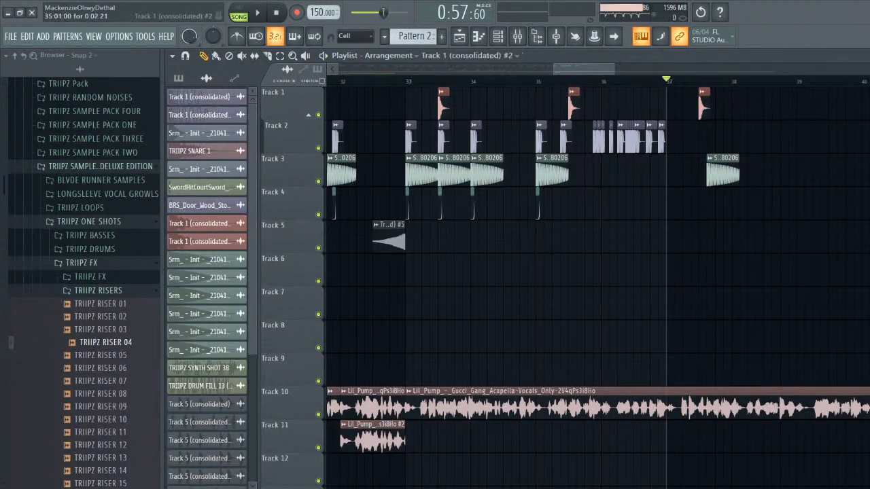
{"action": "left_click_drag", "start_coordinate": [703, 140], "coordinate": [712, 140]}
{"action": "left_click", "coordinate": [729, 140]}
{"action": "key", "text": "space"}
{"action": "key", "text": "space"}
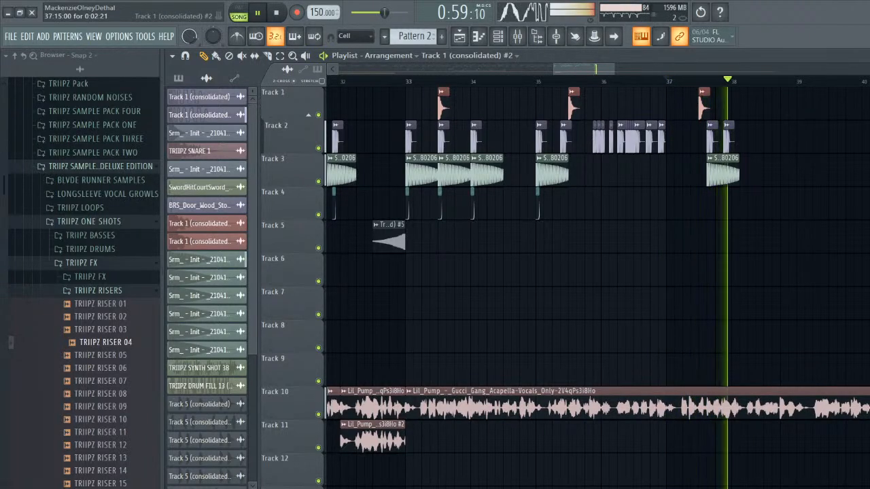
{"action": "key", "text": "space"}
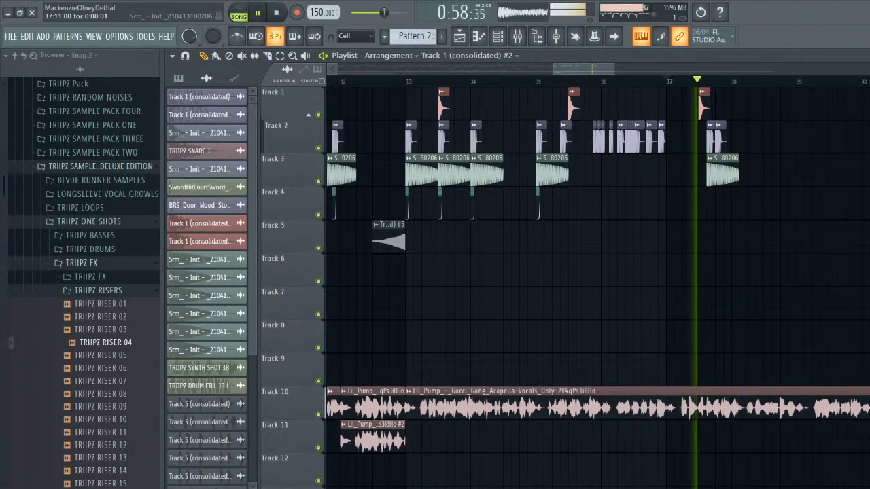
- Lengthen the bass clip at 37:11:00 to 0:10:01 and add a kick on Track 2 at 38:03:00
{"action": "left_click_drag", "start_coordinate": [738, 175], "coordinate": [746, 175]}
{"action": "key", "text": "space"}
{"action": "left_click", "coordinate": [729, 139]}
{"action": "key", "text": "space"}
{"action": "right_click", "coordinate": [731, 138]}
{"action": "left_click", "coordinate": [721, 138]}
{"action": "left_click", "coordinate": [743, 139]}
- Play the new bar and add another snare on Track 1 at 38:09:00
{"action": "left_click", "coordinate": [703, 108]}
{"action": "key", "text": "space"}
{"action": "key", "text": "space"}
{"action": "left_click", "coordinate": [767, 107]}
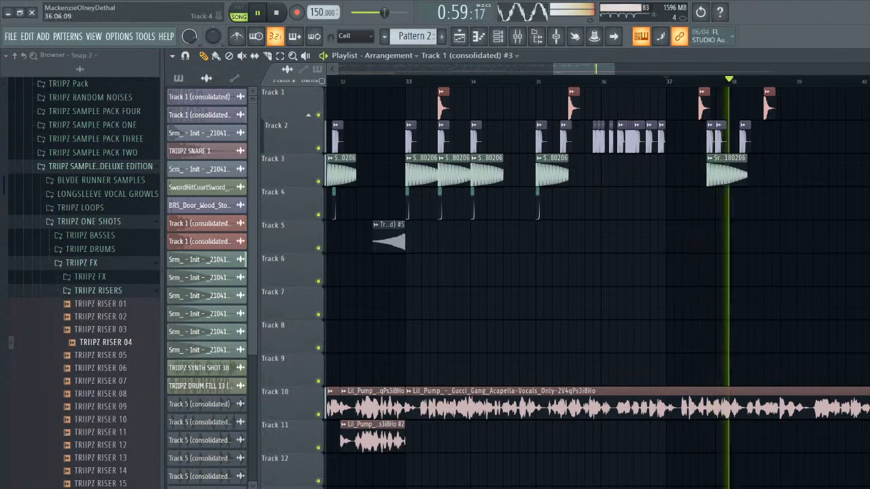
- Add a second bass clip of 0:06:01 at 38:03:00 on Track 3, trimming the first bass to end there, and audition both
{"action": "left_click", "coordinate": [737, 175]}
{"action": "left_click", "coordinate": [750, 175]}
{"action": "key", "text": "space"}
{"action": "key", "text": "space"}
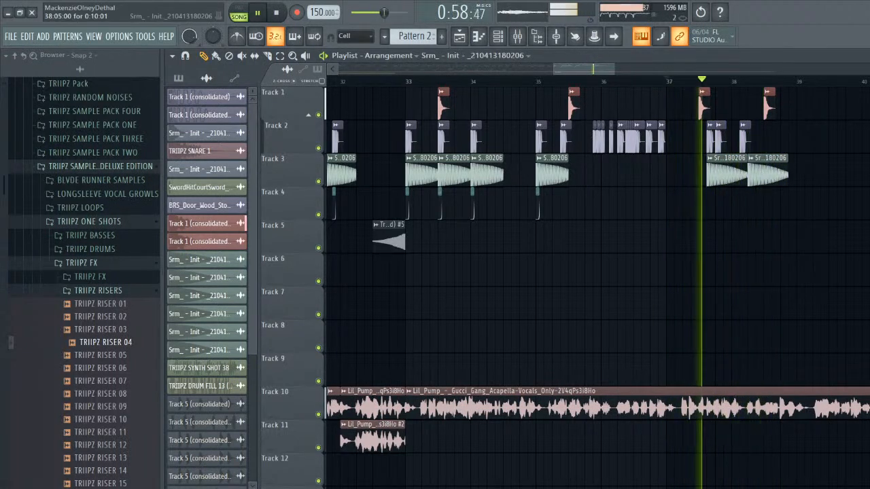
{"action": "mouse_move", "coordinate": [745, 176]}
{"action": "left_mouse_down"}
{"action": "mouse_move", "coordinate": [738, 175]}
{"action": "mouse_move", "coordinate": [762, 175]}
{"action": "left_mouse_up"}
{"action": "key", "text": "space"}
{"action": "key", "text": "space"}
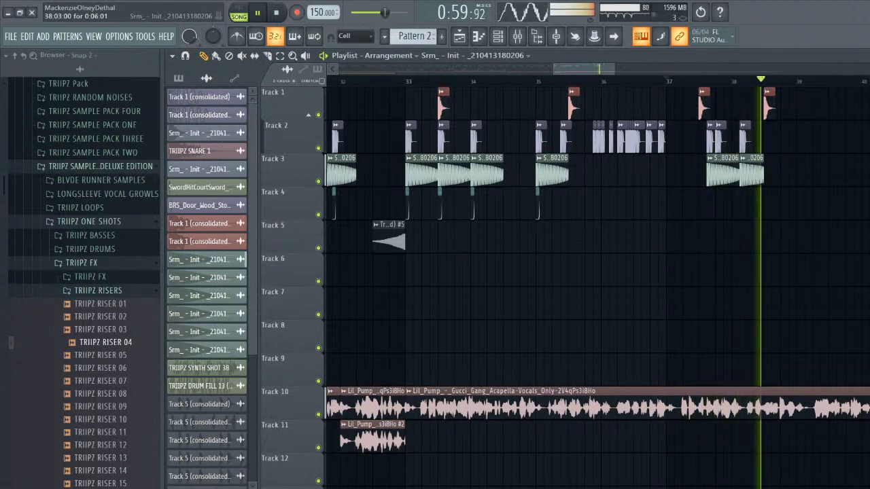
{"action": "key", "text": "space"}
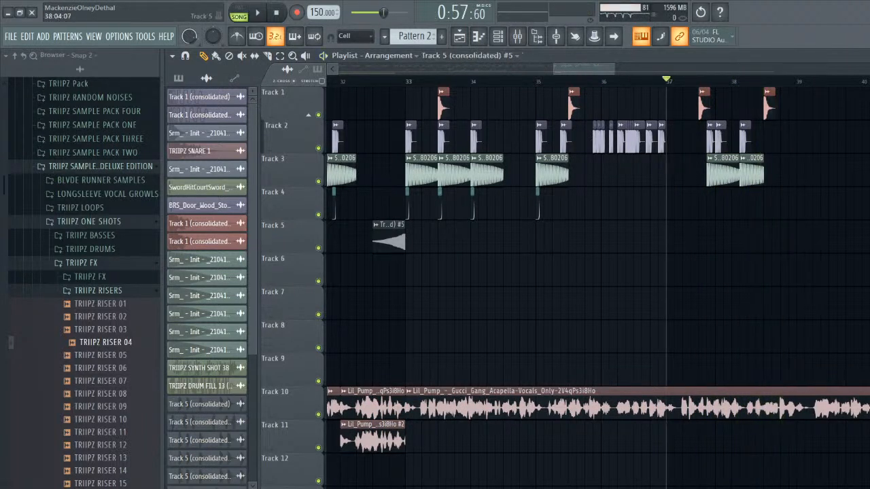
- Add a unique copy of the reversed Track 5 clip at 38:01:00, pitch-shifted by -100 cents, and play it
{"action": "left_click", "coordinate": [742, 224]}
{"action": "left_click", "coordinate": [767, 308]}
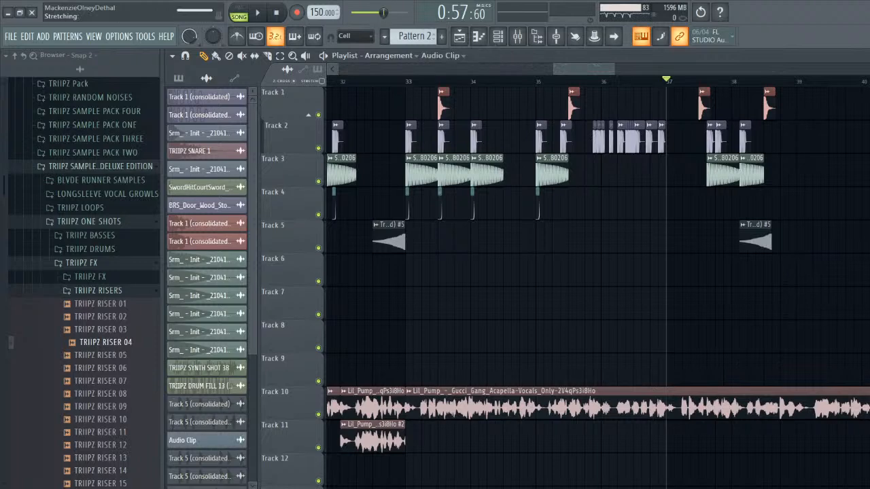
{"action": "double_click", "coordinate": [756, 241]}
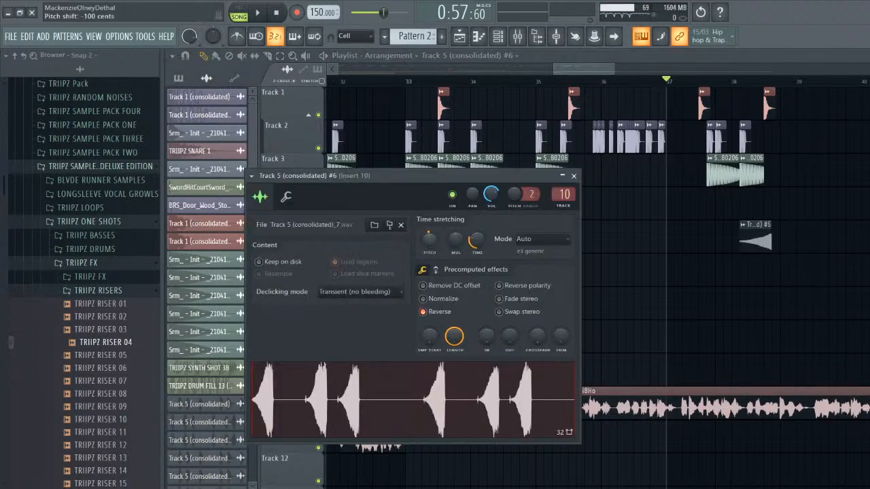
{"action": "key", "text": "space"}
{"action": "left_click_drag", "start_coordinate": [755, 240], "coordinate": [748, 241]}
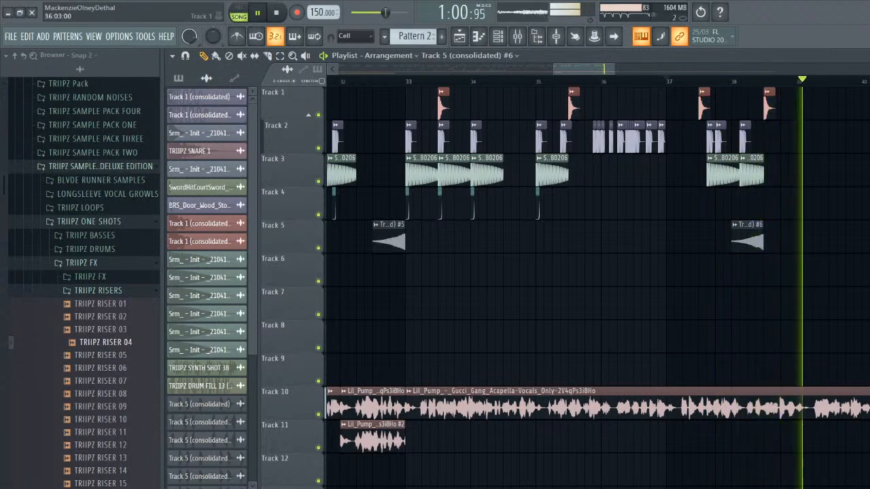
- Play from bar 33 and add kicks on Track 2 at 39:01:00, 39:05:00, 39:09:00 and 39:13:00
{"action": "key", "text": "space"}
{"action": "left_click", "coordinate": [409, 80]}
{"action": "key", "text": "space"}
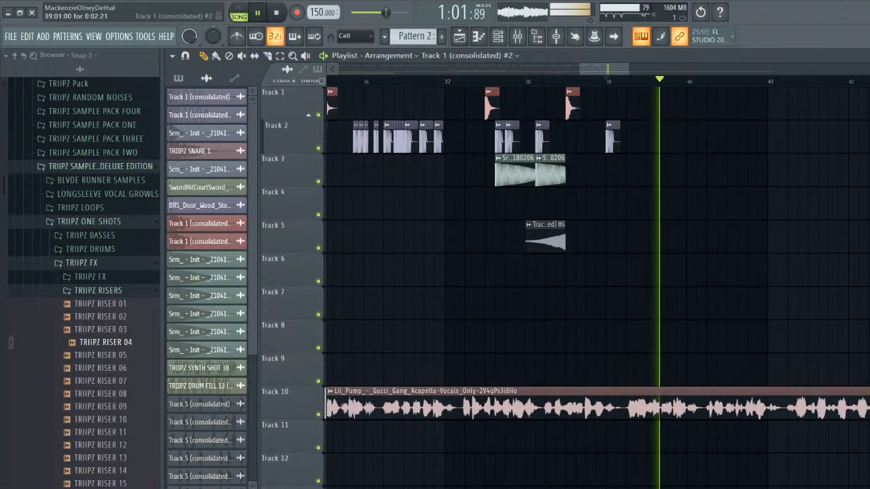
{"action": "key", "text": "space"}
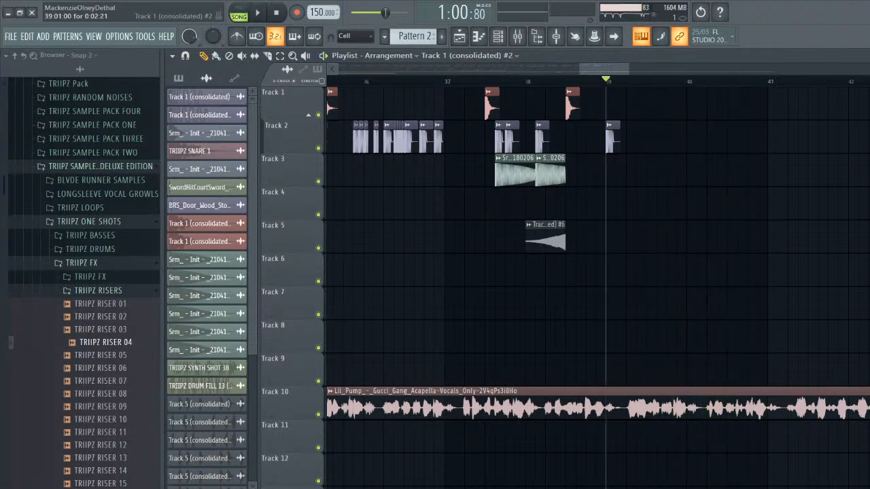
{"action": "key", "text": "space"}
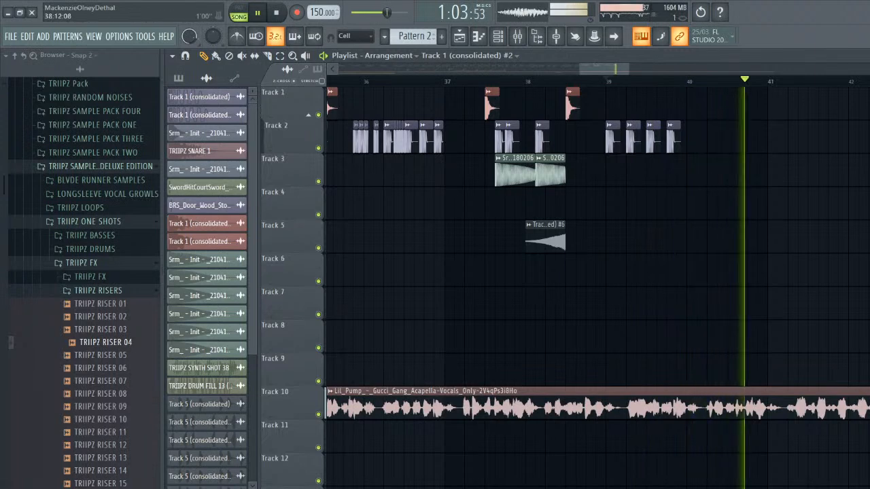
{"action": "key", "text": "space"}
- Place sidechain volume clips on Track 4 at 35:15:00, 35:16:00, 36:01:00, 36:03:00, 36:05:00, 36:09:00, 36:12:00 and 36:15:00 under the kick fill
{"action": "scroll", "coordinate": [541, 106], "scroll_direction": "down", "scroll_amount": 2}
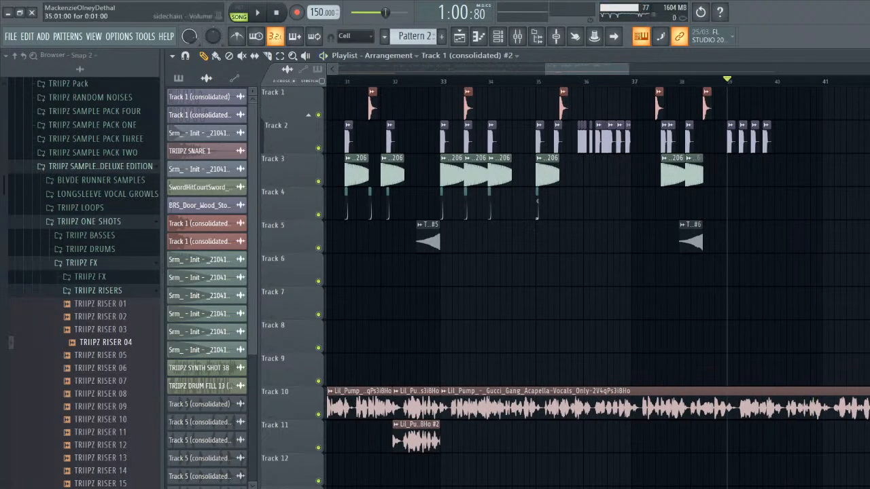
{"action": "scroll", "coordinate": [598, 204], "scroll_direction": "up", "scroll_amount": 6}
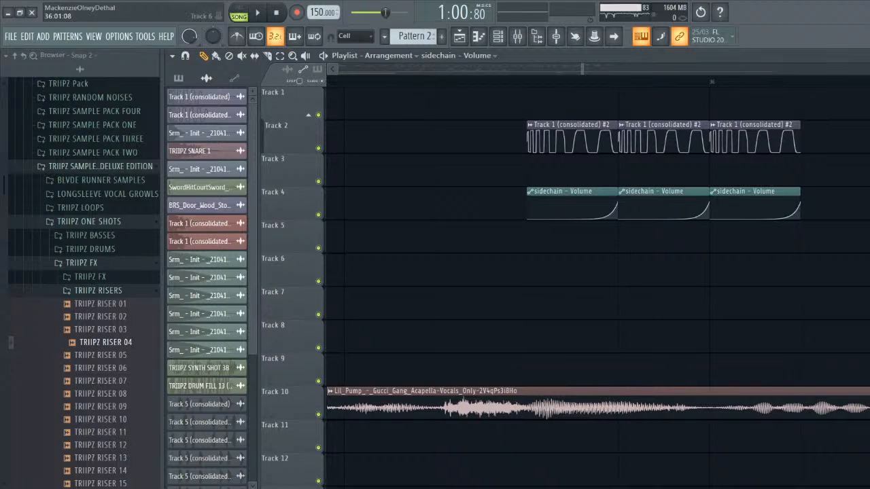
{"action": "scroll", "coordinate": [717, 268], "scroll_direction": "down", "scroll_amount": 3}
{"action": "left_click", "coordinate": [649, 204]}
{"action": "scroll", "coordinate": [638, 204], "scroll_direction": "right", "scroll_amount": 3}
{"action": "left_click", "coordinate": [549, 204]}
{"action": "scroll", "coordinate": [549, 204], "scroll_direction": "right", "scroll_amount": 3}
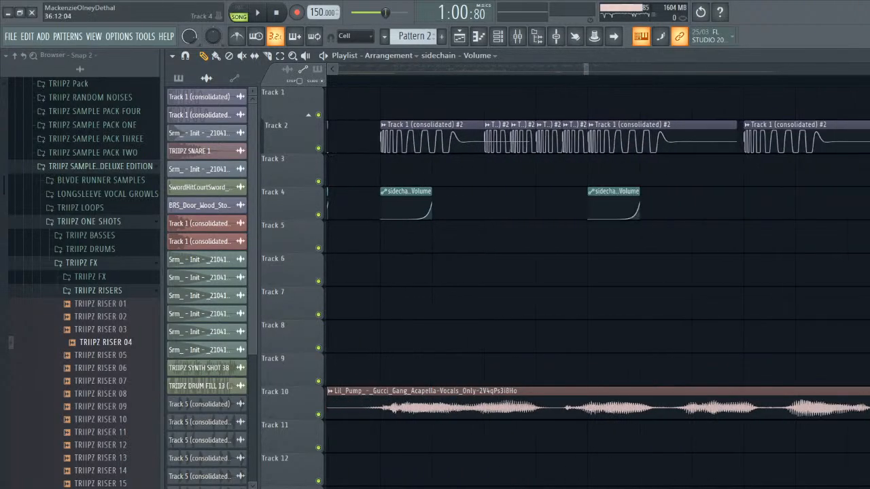
{"action": "scroll", "coordinate": [598, 272], "scroll_direction": "right", "scroll_amount": 3}
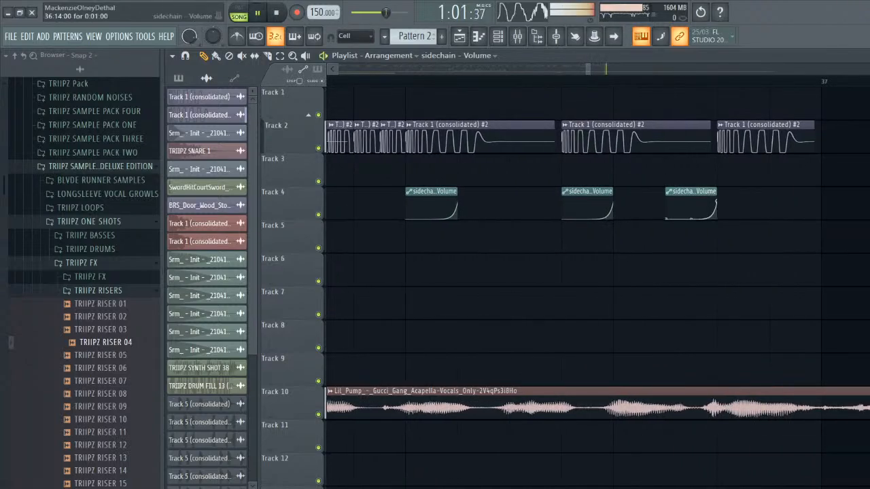
{"action": "scroll", "coordinate": [710, 234], "scroll_direction": "down", "scroll_amount": 4}
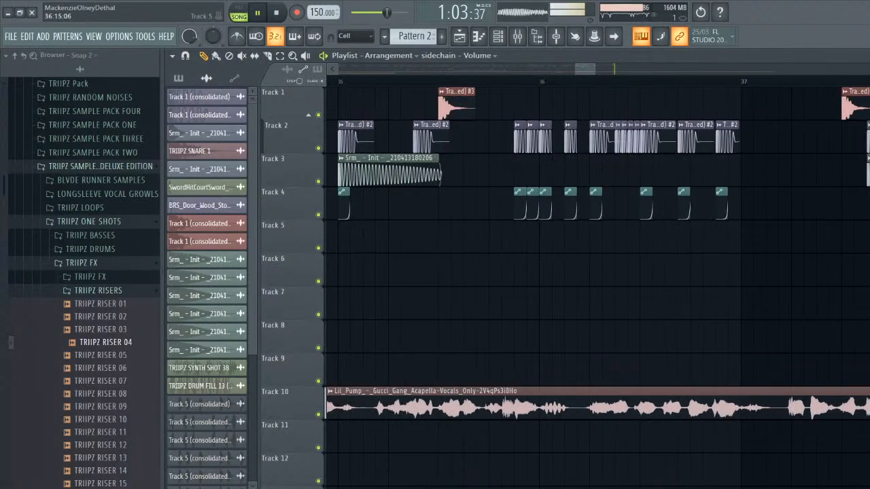
- Add sidechain volume clips on Track 4 at 37:09:00, 37:11:00, 37:13:00, 38:03:00 and 38:09:00, and play the section
{"action": "scroll", "coordinate": [717, 235], "scroll_direction": "down", "scroll_amount": 3}
{"action": "scroll", "coordinate": [679, 234], "scroll_direction": "left", "scroll_amount": 1}
{"action": "scroll", "coordinate": [679, 235], "scroll_direction": "right", "scroll_amount": 1}
{"action": "left_click", "coordinate": [604, 81]}
{"action": "left_click", "coordinate": [738, 197]}
{"action": "left_click_drag", "start_coordinate": [739, 204], "coordinate": [749, 203]}
{"action": "key", "text": "space"}
{"action": "key", "text": "space"}
{"action": "left_click", "coordinate": [760, 204]}
{"action": "left_click", "coordinate": [770, 203]}
{"action": "left_click", "coordinate": [803, 203]}
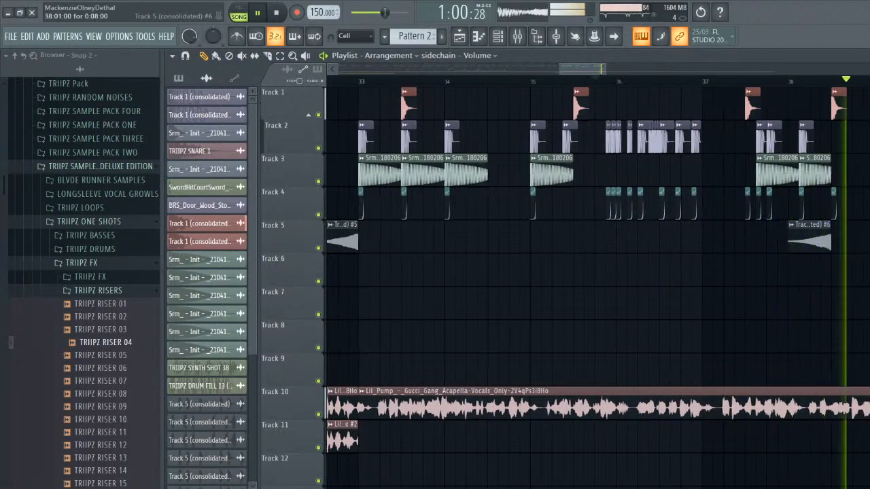
- Add sidechain volume clips on Track 4 under the bar 39 kicks at 39:01:00, 39:05:00, 39:09:00 and 39:13:00
{"action": "left_click", "coordinate": [575, 204]}
{"action": "left_click", "coordinate": [596, 204]}
{"action": "left_click", "coordinate": [618, 203]}
{"action": "left_click", "coordinate": [627, 204]}
{"action": "key", "text": "space"}
- Add a kick on Track 2 and a matching sidechain clip on Track 4 at 40:01:00, then play from bar 39
{"action": "left_click", "coordinate": [573, 81]}
{"action": "left_click", "coordinate": [643, 139]}
{"action": "left_click", "coordinate": [664, 139]}
{"action": "left_click", "coordinate": [664, 205]}
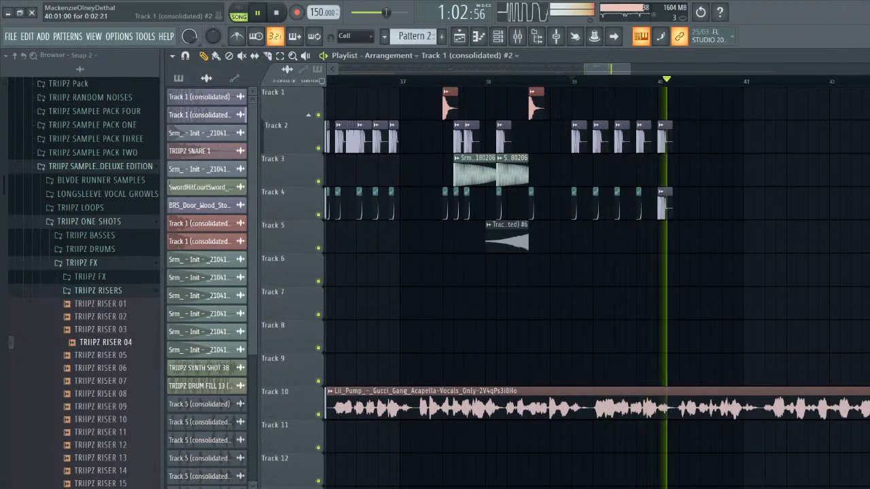
{"action": "right_click", "coordinate": [663, 205]}
{"action": "key", "text": "space"}
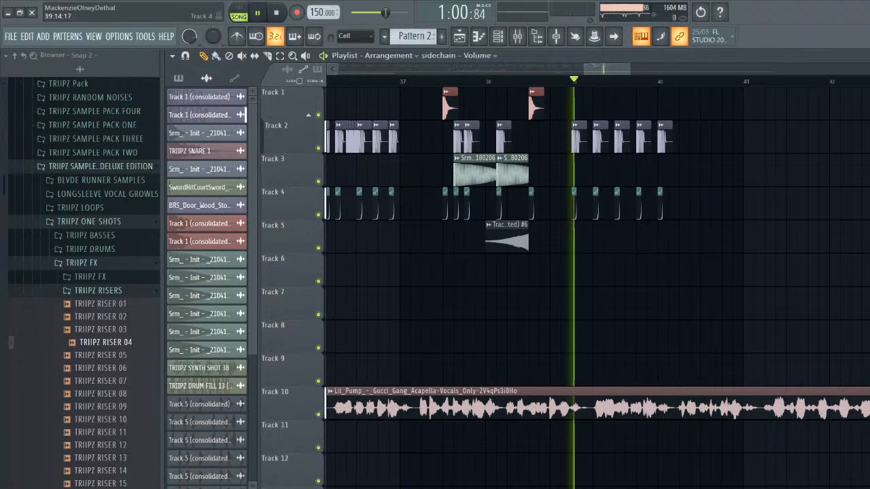
{"action": "key", "text": "space"}
{"action": "left_click", "coordinate": [512, 174]}
{"action": "left_click", "coordinate": [661, 174]}
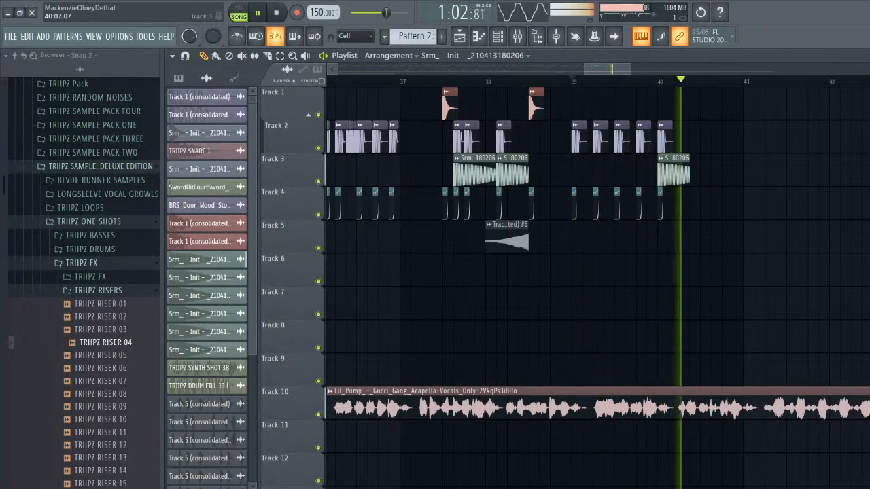
{"action": "right_click", "coordinate": [681, 174]}
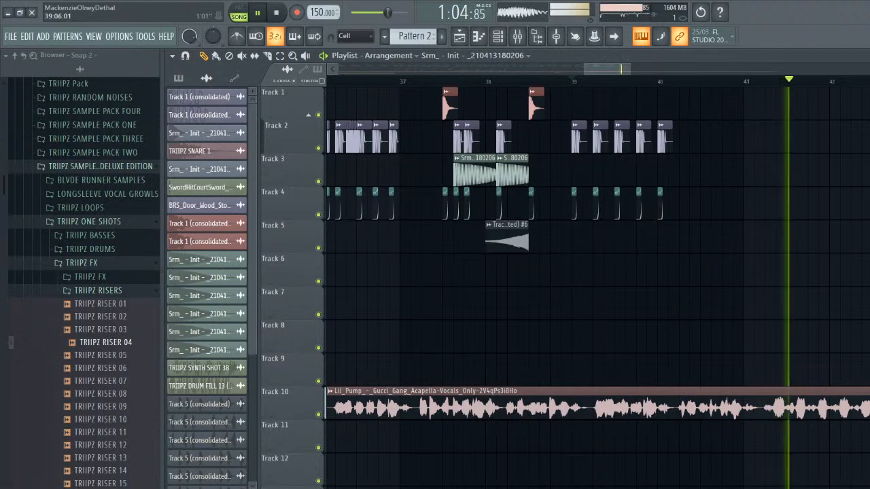
- Copy the clips of bars 9 to 24 on Tracks 1 to 9 and paste them starting at bar 41
{"action": "scroll", "coordinate": [652, 204], "scroll_direction": "down", "scroll_amount": 5}
{"action": "left_click_drag", "start_coordinate": [656, 385], "coordinate": [440, 88]}
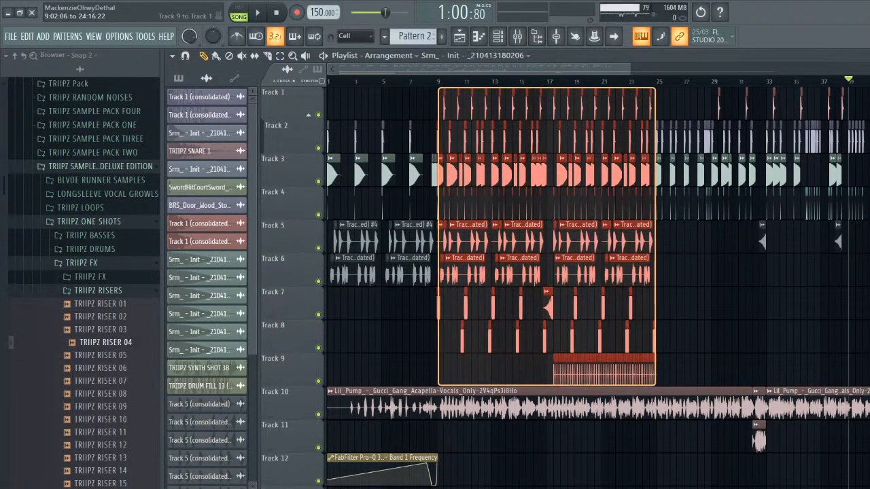
{"action": "left_click_drag", "start_coordinate": [440, 88], "coordinate": [440, 90]}
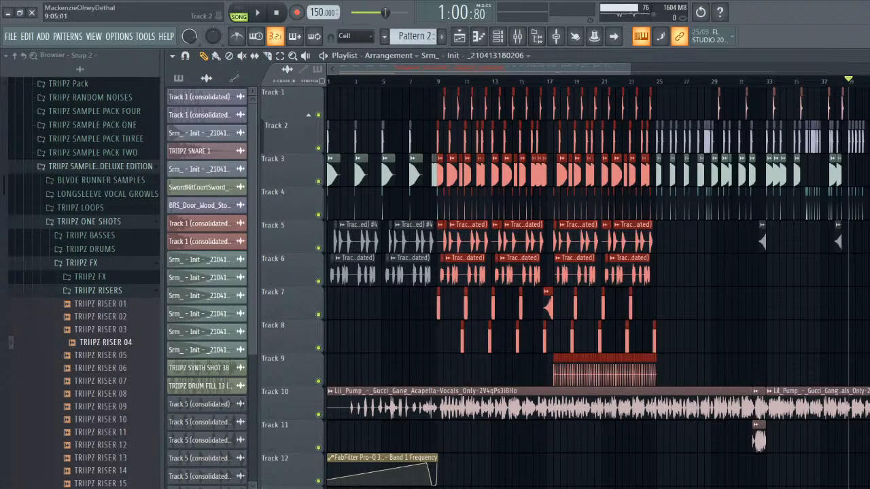
{"action": "left_click", "coordinate": [866, 272], "text": "ctrl"}
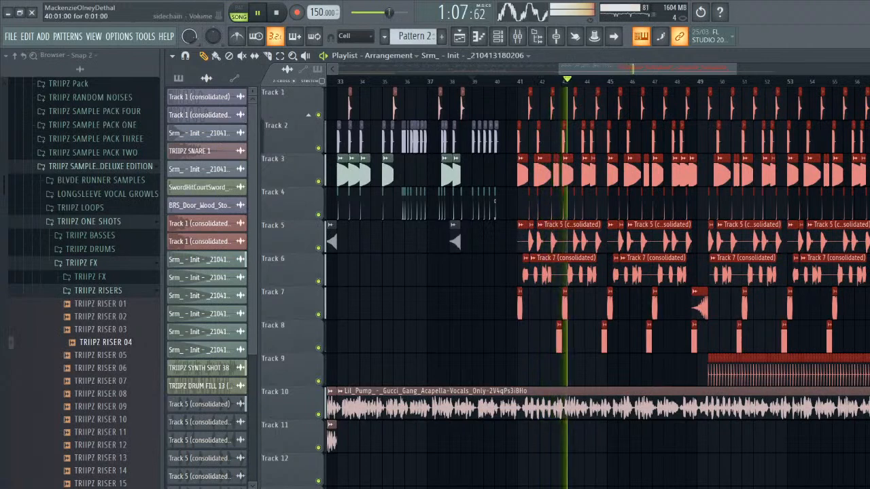
- Deselect the pasted clips and lower the time-stretching pitch of the Track 5 (consolidated) #2 clip at 41:09:00
{"action": "left_click", "coordinate": [496, 201]}
{"action": "key", "text": "space"}
{"action": "double_click", "coordinate": [569, 235]}
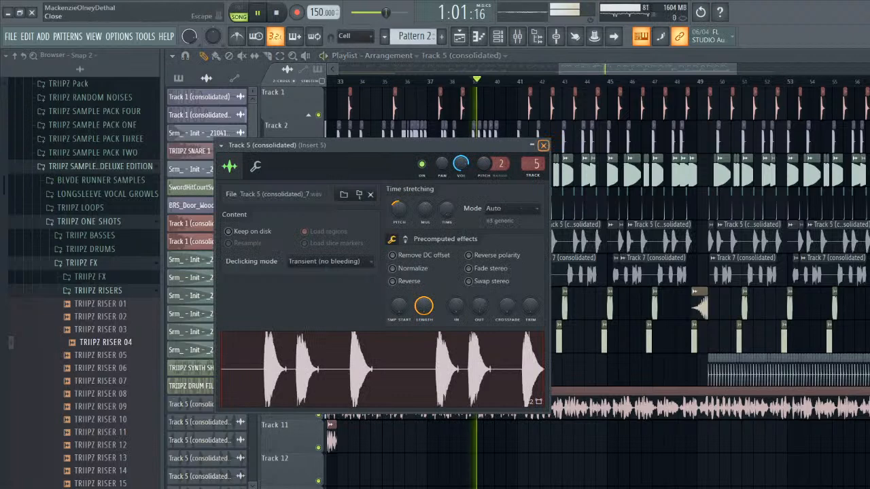
{"action": "left_click", "coordinate": [543, 145]}
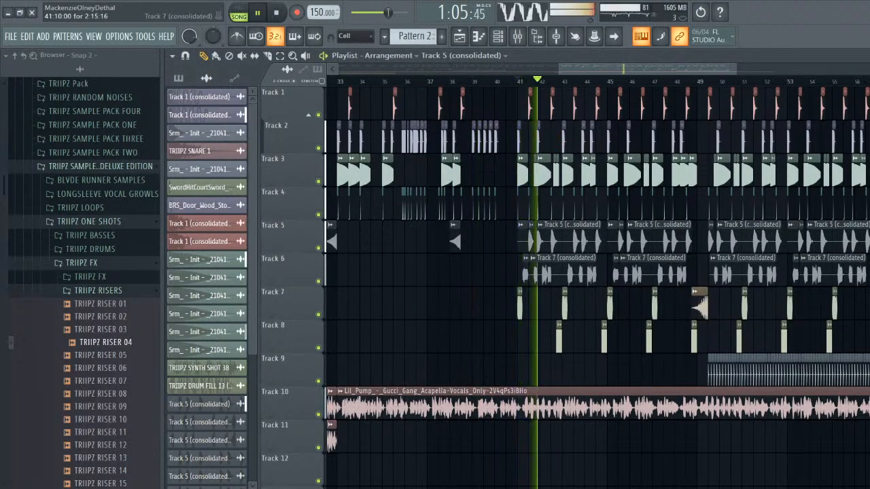
{"action": "double_click", "coordinate": [532, 236]}
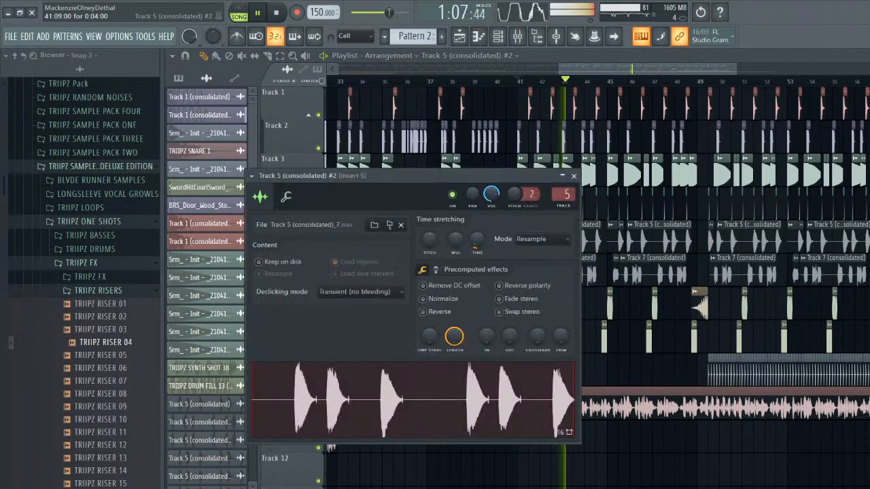
{"action": "left_click_drag", "start_coordinate": [429, 239], "coordinate": [429, 255]}
{"action": "left_click", "coordinate": [573, 175]}
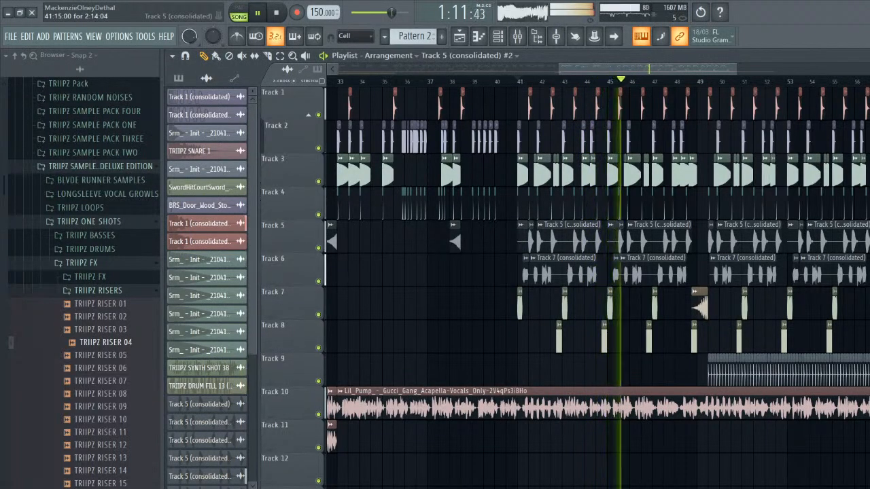
- Lower the mixer volume of Insert 5 and set Insert 6 to 84% (-3.8 dB)
{"action": "left_click_drag", "start_coordinate": [579, 69], "coordinate": [338, 70]}
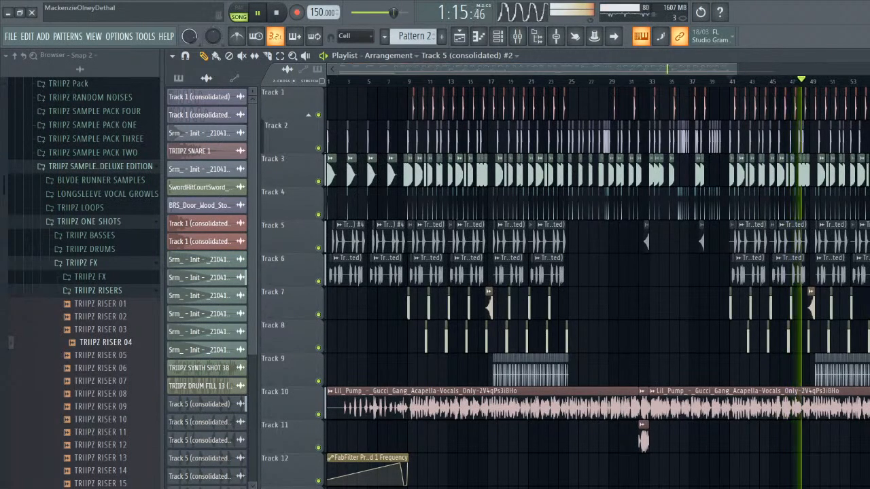
{"action": "key", "text": "F9"}
{"action": "left_click_drag", "start_coordinate": [250, 278], "coordinate": [250, 290]}
{"action": "left_click_drag", "start_coordinate": [262, 256], "coordinate": [262, 278]}
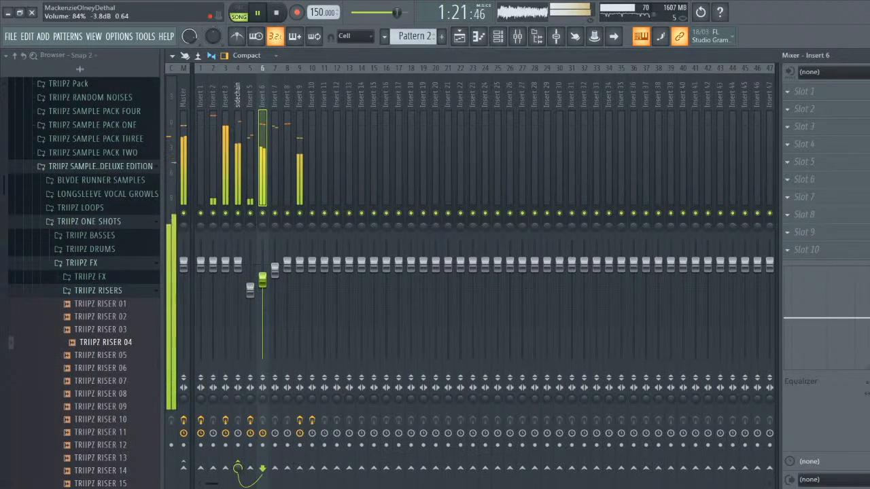
{"action": "left_click", "coordinate": [866, 55]}
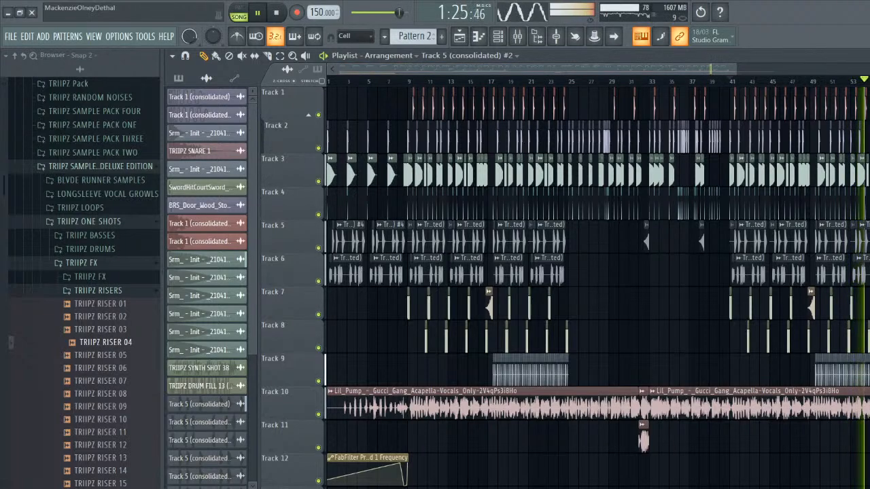
- Play the arrangement from near the start and examine the breakdown from bar 25 onward
{"action": "left_click_drag", "start_coordinate": [736, 69], "coordinate": [762, 70]}
{"action": "key", "text": "space"}
{"action": "left_click", "coordinate": [346, 81]}
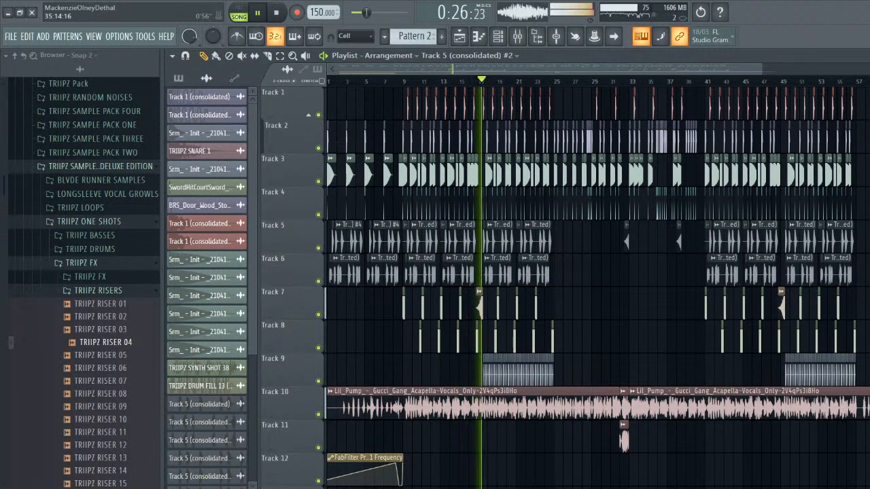
{"action": "left_click_drag", "start_coordinate": [761, 69], "coordinate": [505, 69]}
{"action": "left_click_drag", "start_coordinate": [483, 70], "coordinate": [513, 70]}
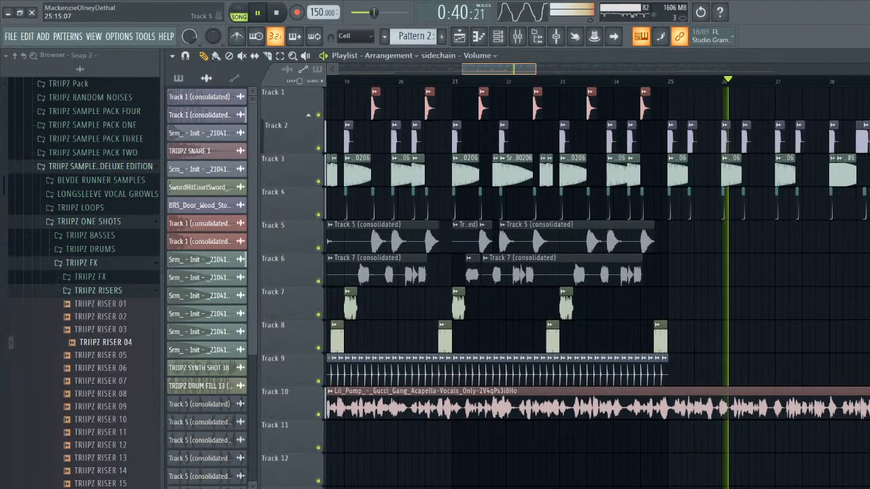
{"action": "scroll", "coordinate": [716, 236], "scroll_direction": "down", "scroll_amount": 2}
{"action": "scroll", "coordinate": [716, 236], "scroll_direction": "down", "scroll_amount": 2}
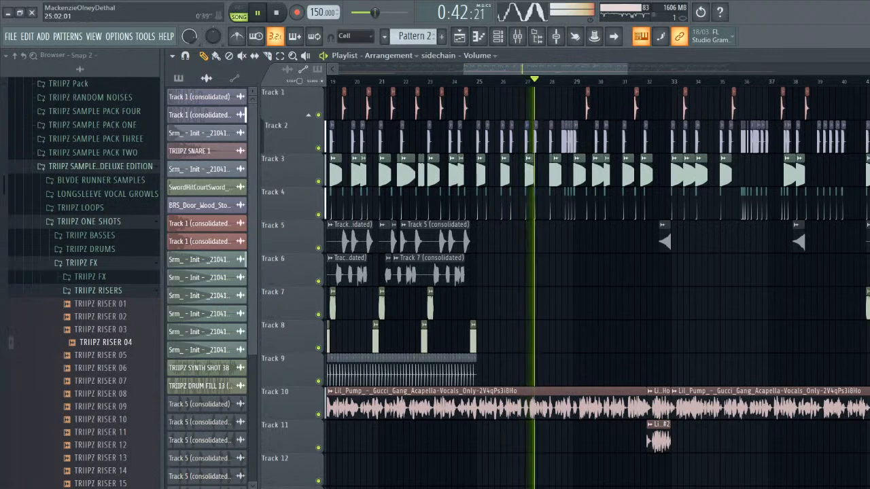
{"action": "scroll", "coordinate": [477, 80], "scroll_direction": "up", "scroll_amount": 1}
{"action": "scroll", "coordinate": [457, 237], "scroll_direction": "right", "scroll_amount": 2}
- Set the formant shift of Nectar 3 on mixer Insert 9 to -3.36 st
{"action": "key", "text": "F9"}
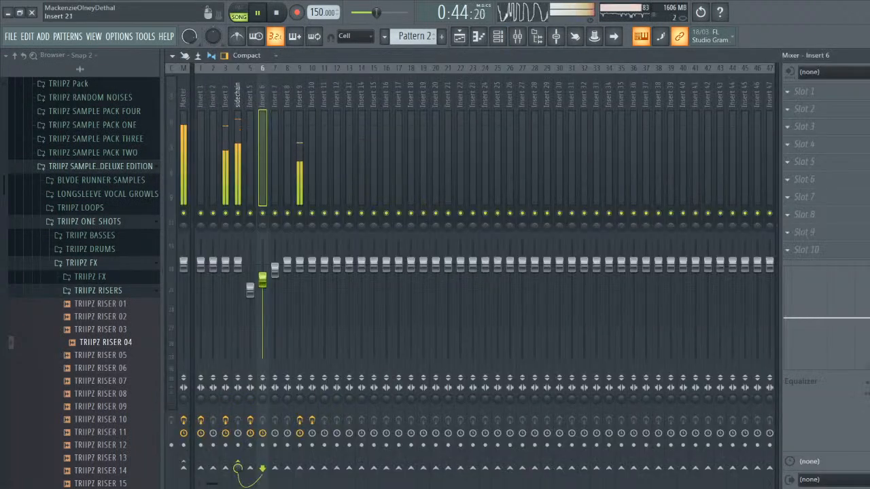
{"action": "left_click", "coordinate": [300, 153]}
{"action": "left_click", "coordinate": [808, 109]}
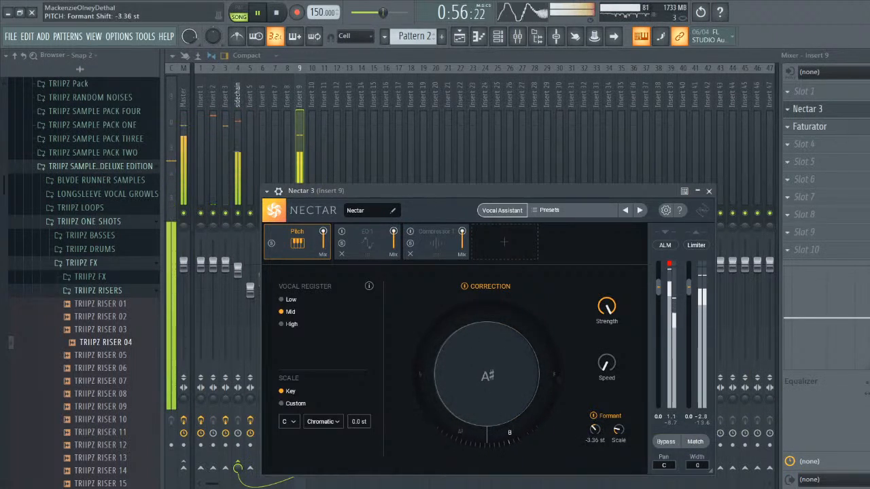
{"action": "left_click", "coordinate": [708, 191]}
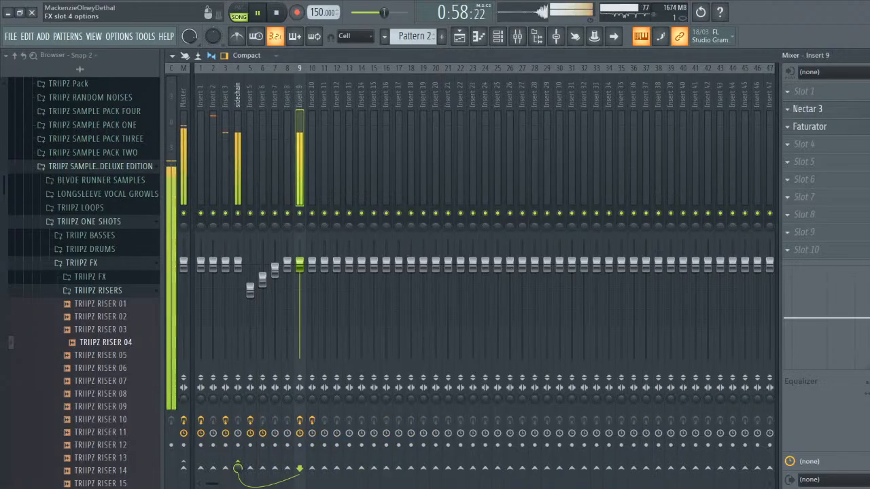
- Add FabFilter Pro-Q 3 to slot 4 of Insert 9 and create a low cut band
{"action": "right_click", "coordinate": [788, 144]}
{"action": "left_click", "coordinate": [466, 64]}
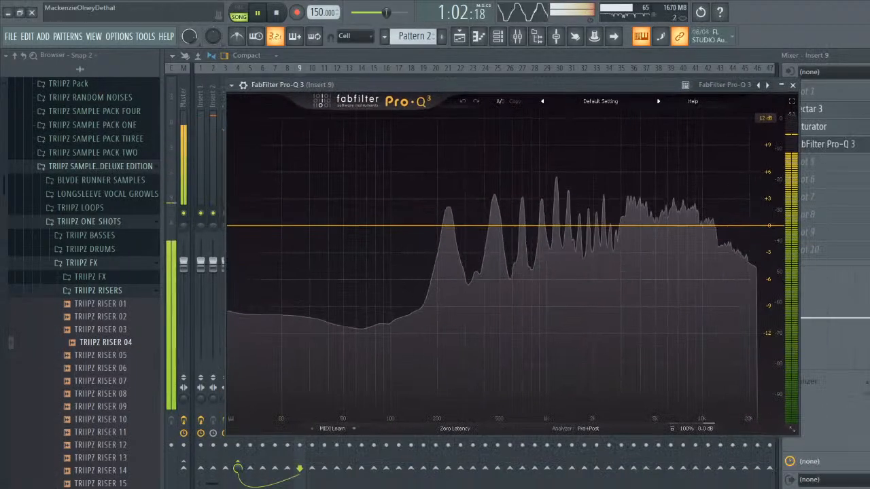
{"action": "left_click", "coordinate": [252, 225]}
{"action": "left_click_drag", "start_coordinate": [252, 225], "coordinate": [249, 244]}
{"action": "left_click", "coordinate": [257, 380]}
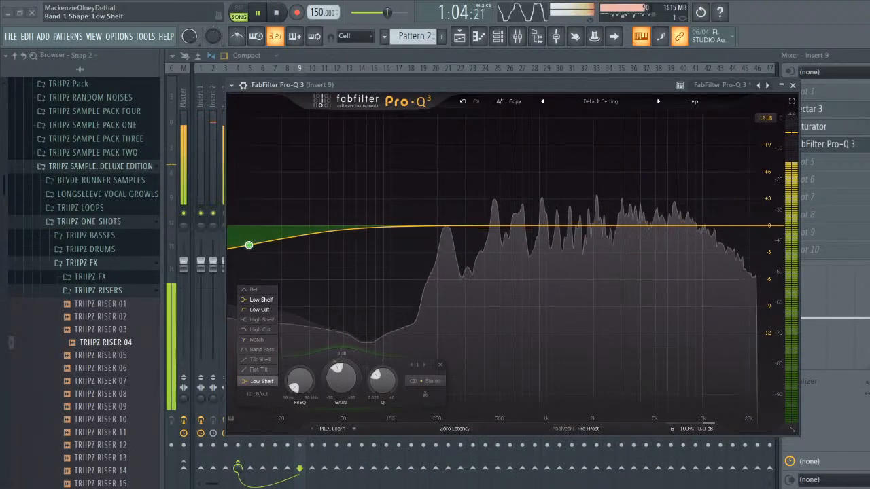
{"action": "left_click", "coordinate": [259, 309]}
- Set the low cut to 72 dB/oct at 136.66 Hz and add a high shelf of +1.86 dB at 317.67 Hz
{"action": "left_click", "coordinate": [257, 393]}
{"action": "left_click", "coordinate": [272, 417]}
{"action": "left_click_drag", "start_coordinate": [255, 312], "coordinate": [411, 283]}
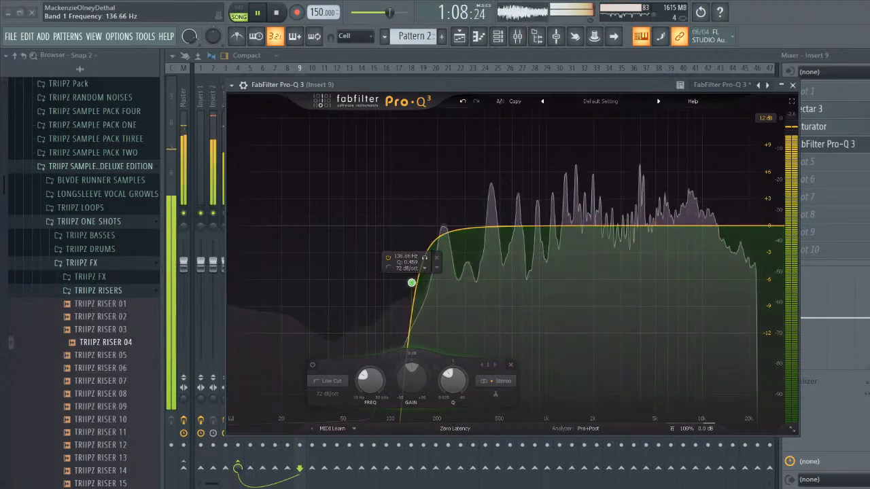
{"action": "left_click_drag", "start_coordinate": [714, 226], "coordinate": [468, 218]}
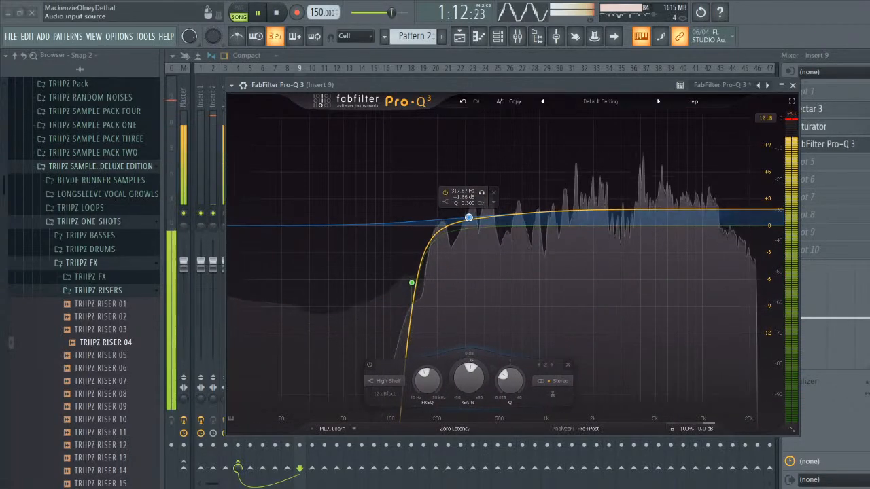
{"action": "left_click", "coordinate": [792, 85]}
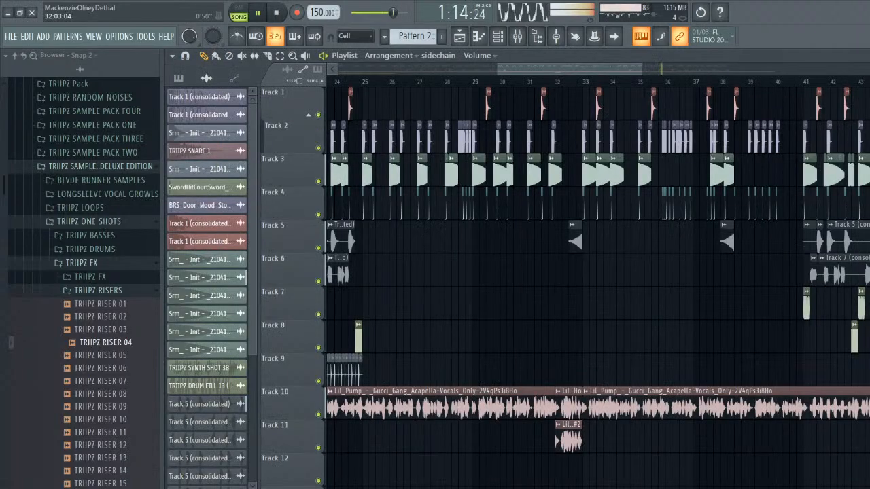
- Add OTT to Insert 9 with the depth at 31% and raise the Insert 9 volume slightly
{"action": "left_click", "coordinate": [517, 37]}
{"action": "left_click", "coordinate": [790, 179]}
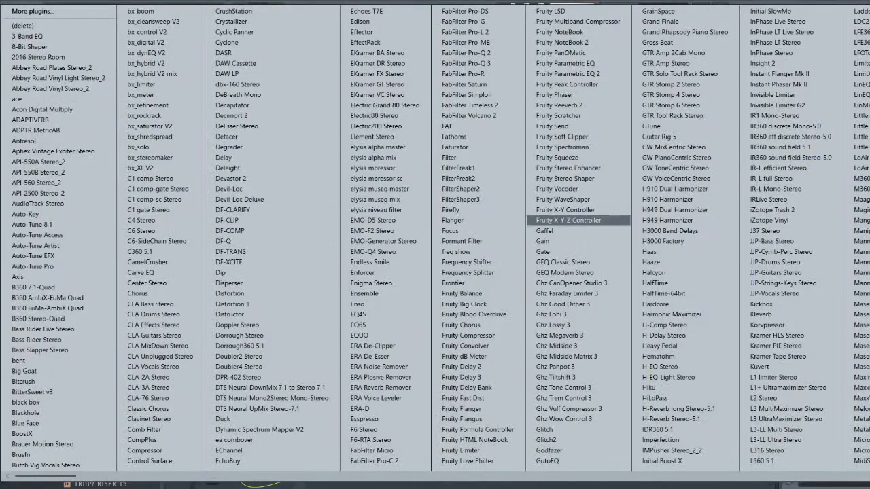
{"action": "scroll", "coordinate": [590, 220], "scroll_direction": "down", "scroll_amount": 3}
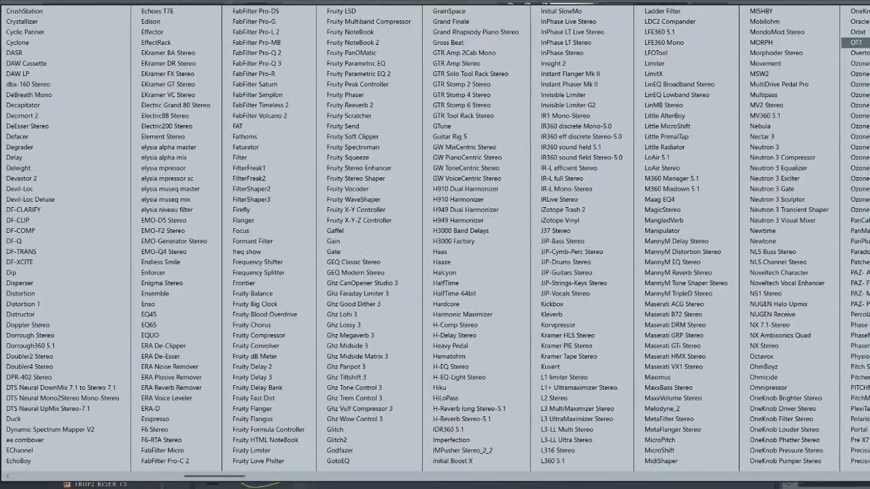
{"action": "key", "text": "Return"}
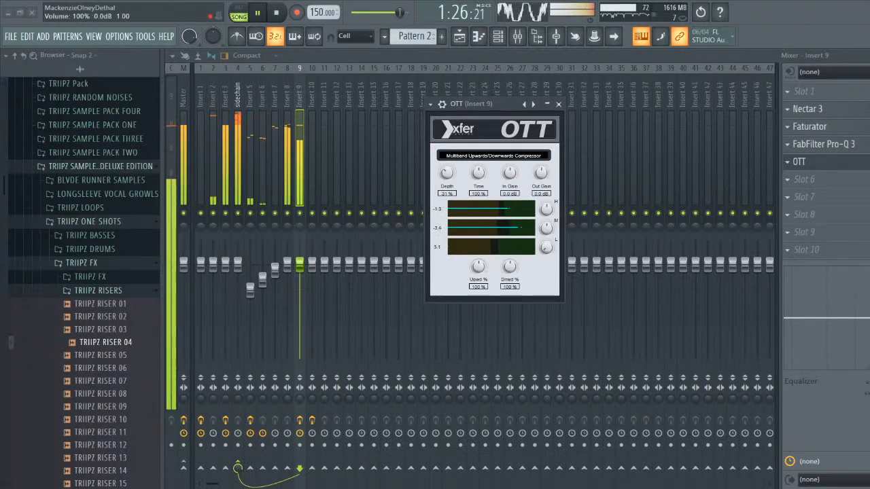
{"action": "left_click_drag", "start_coordinate": [300, 264], "coordinate": [299, 258]}
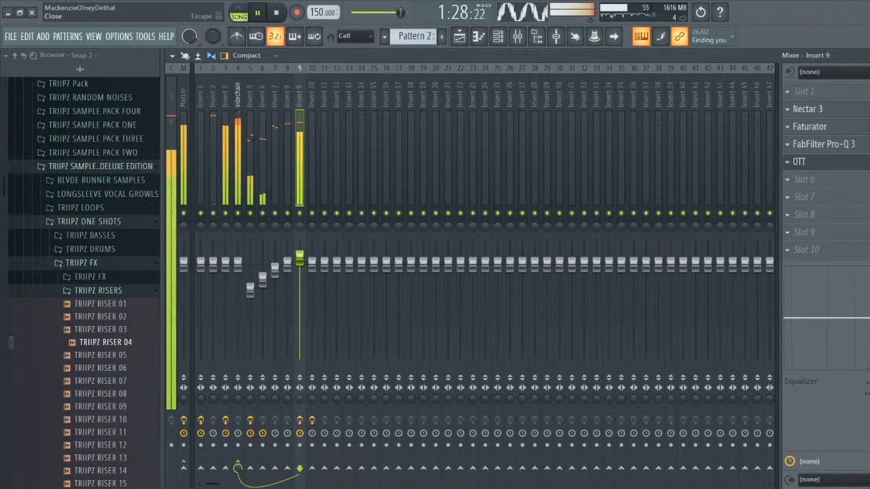
{"action": "left_click", "coordinate": [866, 56]}
{"action": "left_click", "coordinate": [557, 105]}
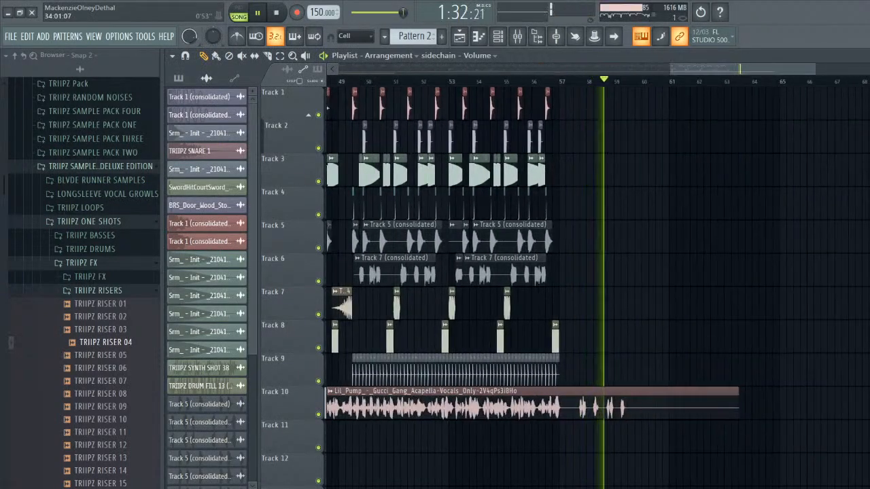
- Stop playback and trim the end of the Track 10 acapella clip to just past bar 57
{"action": "key", "text": "space"}
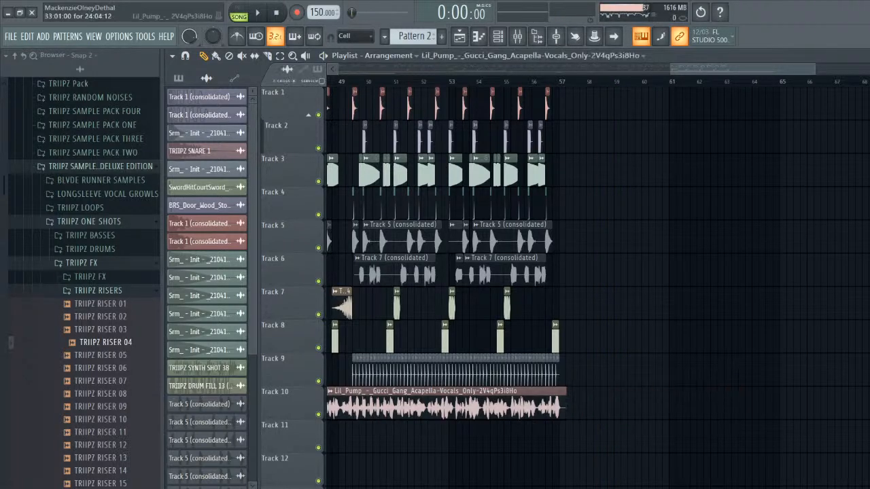
{"action": "left_click_drag", "start_coordinate": [698, 69], "coordinate": [338, 70]}
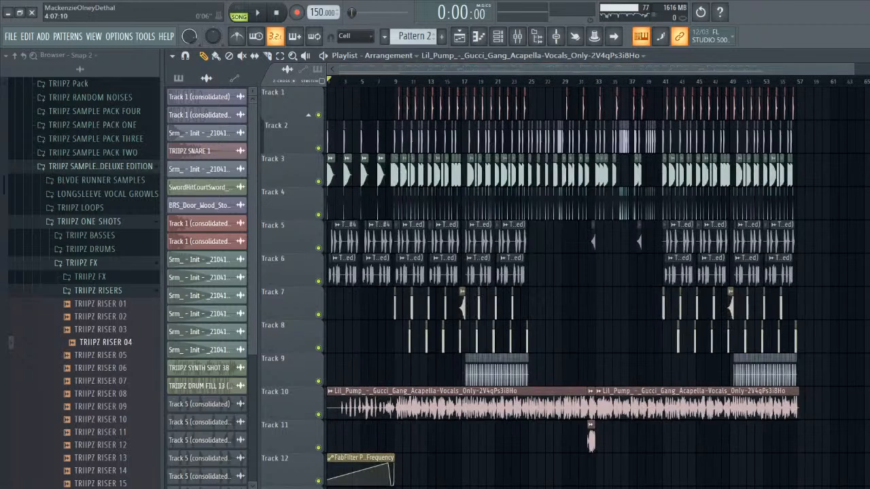
- Play the arrangement with the Track 10 acapella soloed
{"action": "scroll", "coordinate": [490, 174], "scroll_direction": "down", "scroll_amount": 4}
{"action": "scroll", "coordinate": [532, 202], "scroll_direction": "up", "scroll_amount": 3}
{"action": "key", "text": "space"}
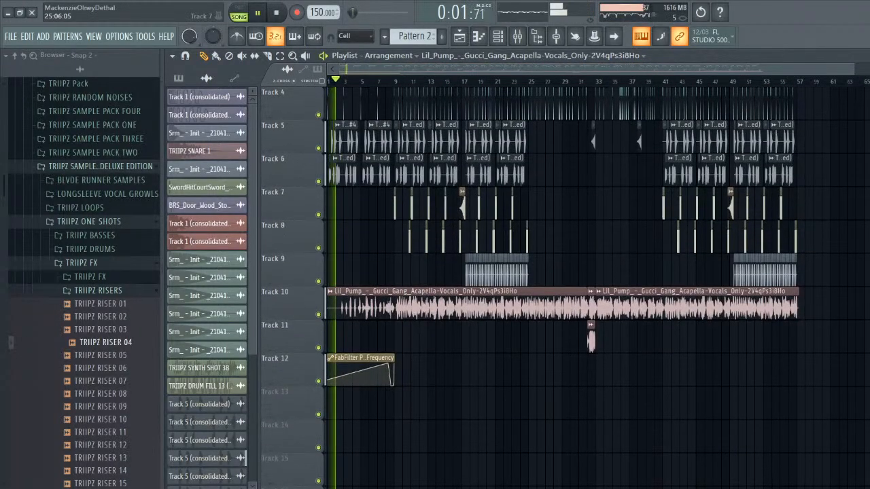
{"action": "key", "text": "space"}
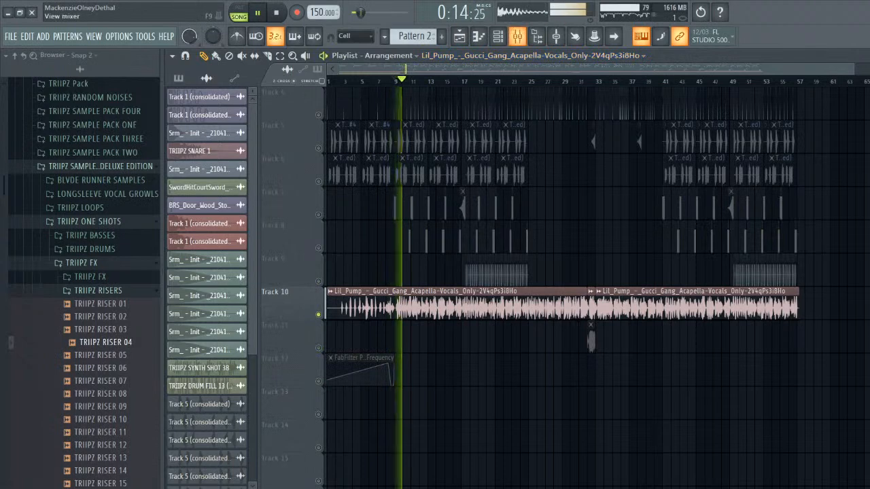
- Move FabFilter Pro-Q 3 below OTT on Insert 9 and set its high shelf to +1.12 dB at 306.69 Hz
{"action": "key", "text": "F9"}
{"action": "scroll", "coordinate": [815, 162], "scroll_direction": "up", "scroll_amount": 1}
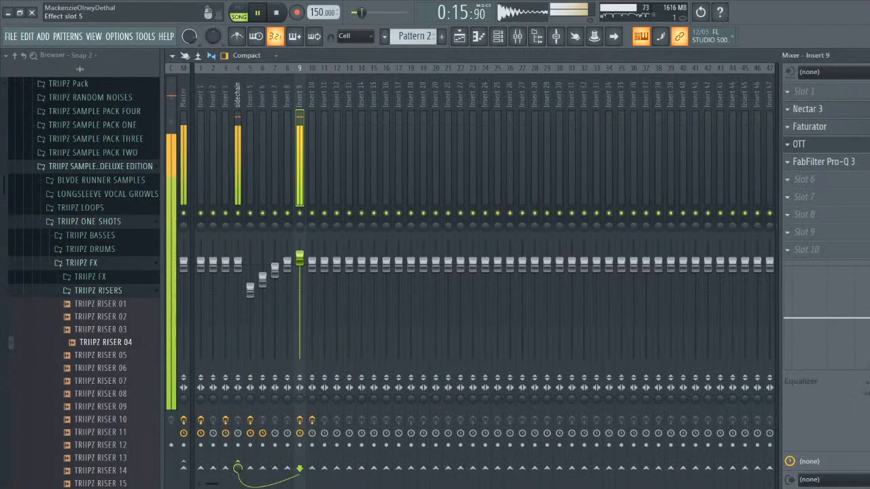
{"action": "left_click", "coordinate": [822, 162]}
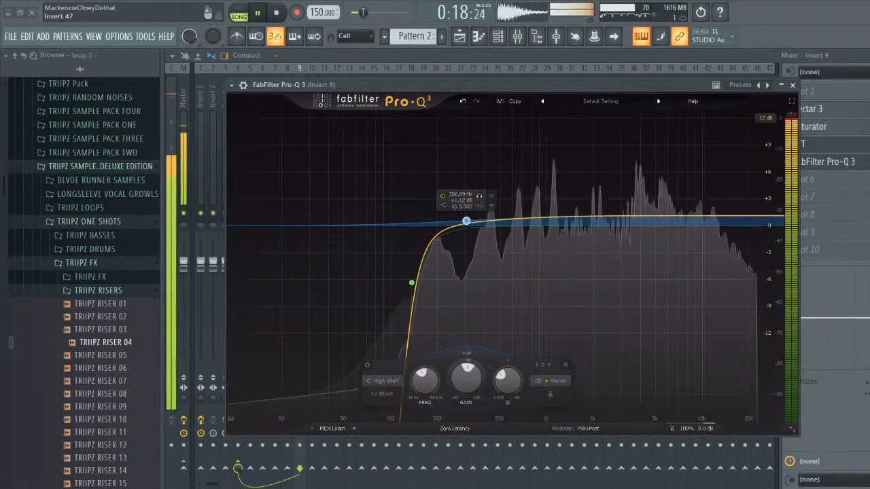
{"action": "left_click", "coordinate": [792, 85]}
- Select mixer Insert 10, stop playback and take Track 10 out of solo
{"action": "left_click", "coordinate": [312, 149]}
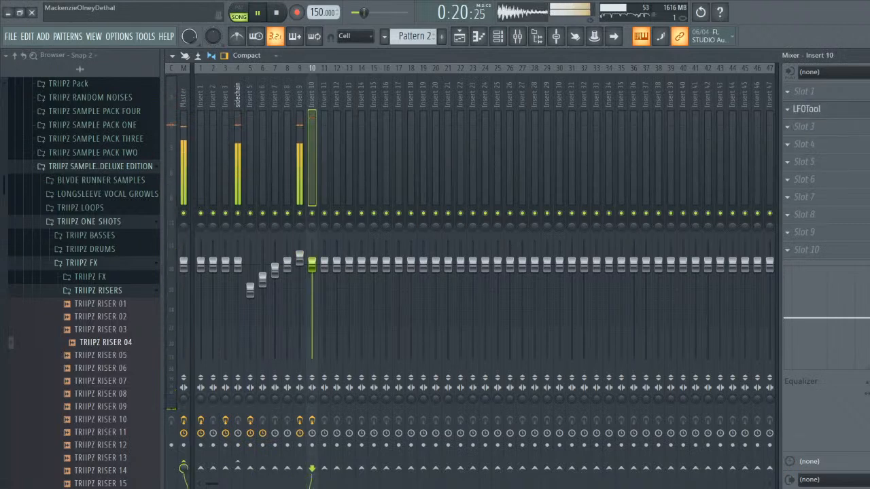
{"action": "key", "text": "F5"}
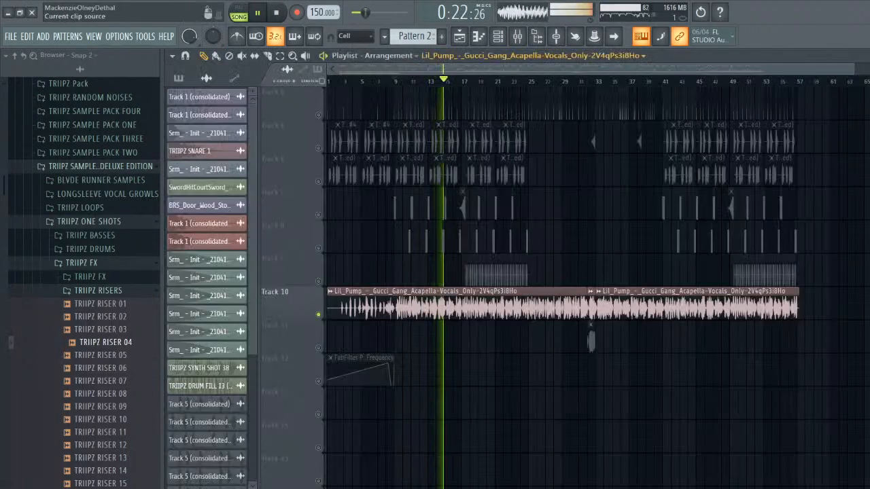
{"action": "key", "text": "space"}
{"action": "right_click", "coordinate": [318, 315]}
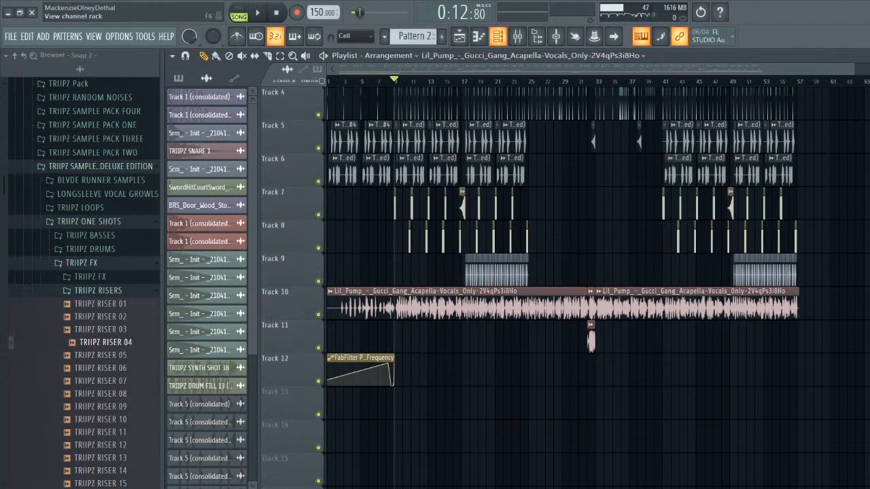
- Play the full mix from bar 9 and examine the clips of bars 1 to 25
{"action": "left_click", "coordinate": [517, 36]}
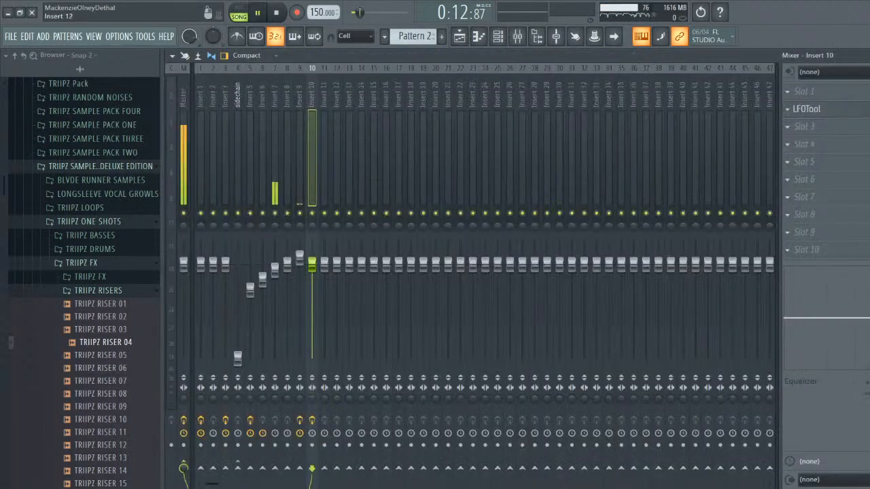
{"action": "left_click", "coordinate": [866, 56]}
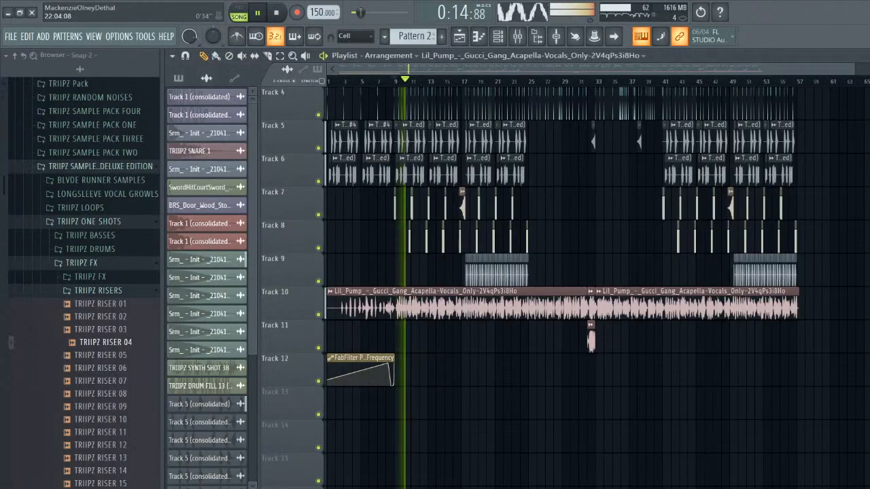
{"action": "scroll", "coordinate": [586, 170], "scroll_direction": "down", "scroll_amount": 1}
{"action": "left_click_drag", "start_coordinate": [854, 69], "coordinate": [545, 69]}
{"action": "scroll", "coordinate": [647, 207], "scroll_direction": "up", "scroll_amount": 1}
{"action": "scroll", "coordinate": [584, 286], "scroll_direction": "up", "scroll_amount": 3}
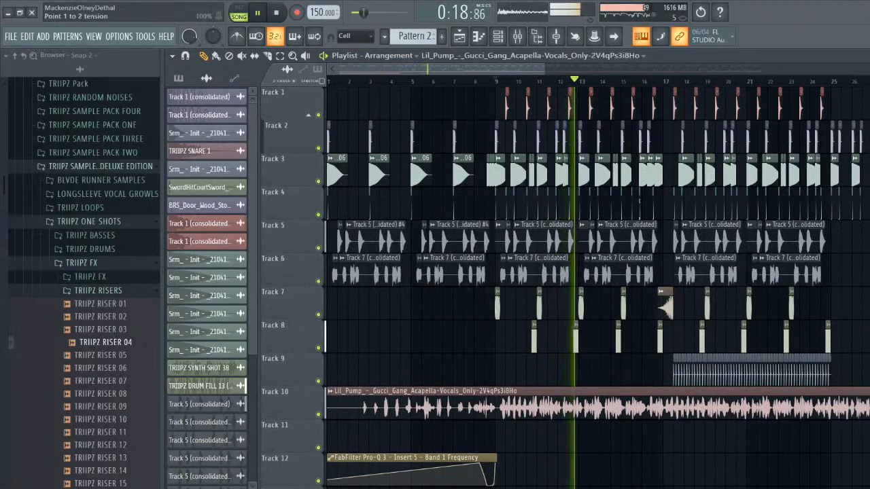
- Place a copy of the Track 7 (consolidated) clip on Track 6 starting at bar 25
{"action": "left_click_drag", "start_coordinate": [545, 70], "coordinate": [487, 70]}
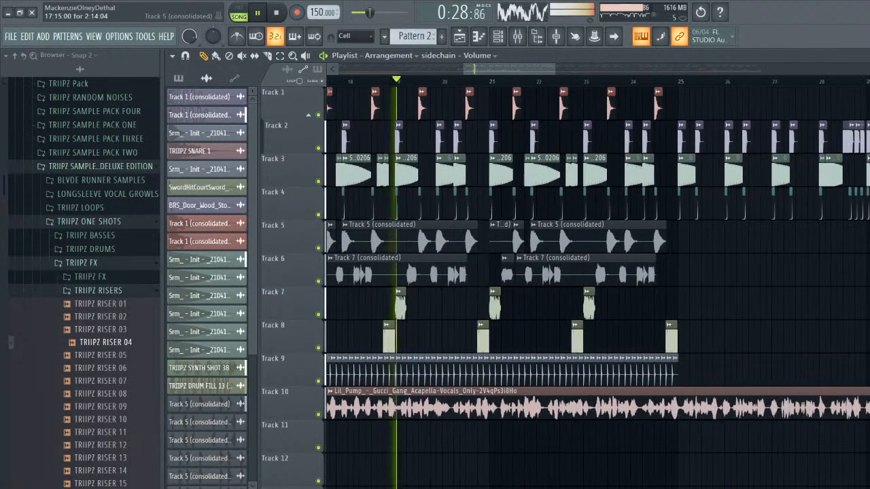
{"action": "scroll", "coordinate": [598, 271], "scroll_direction": "down", "scroll_amount": 6}
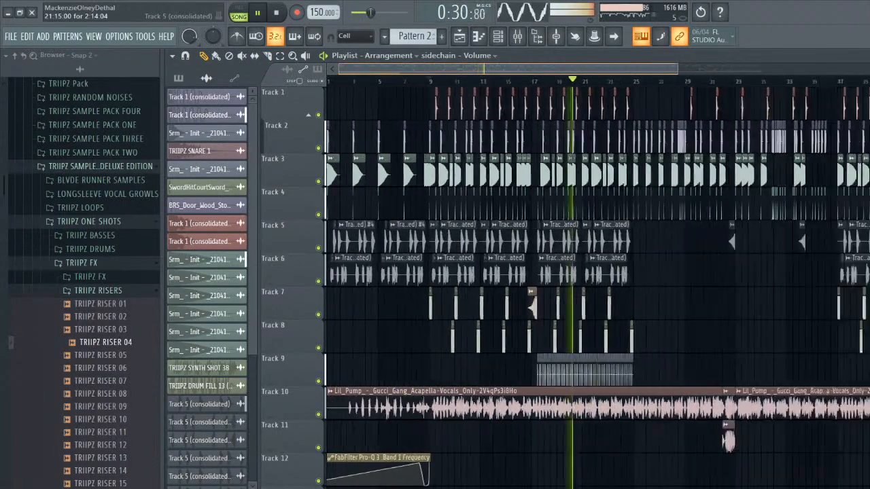
{"action": "left_click", "coordinate": [565, 271]}
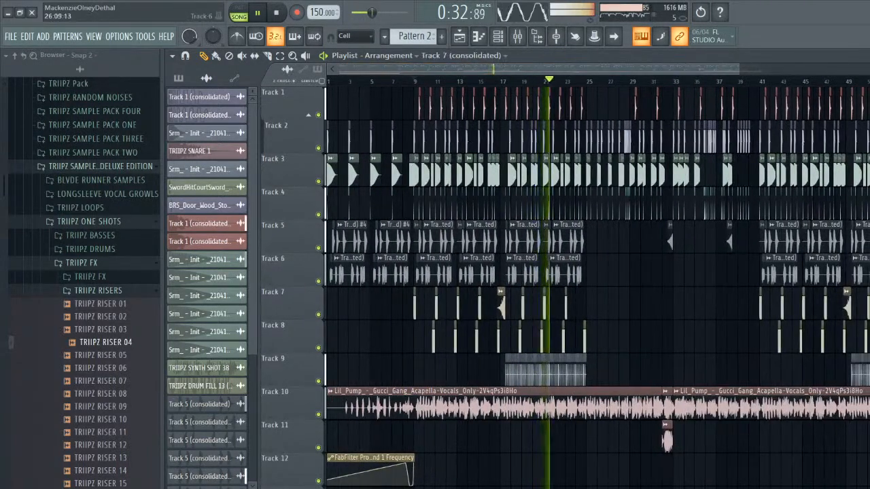
{"action": "left_click", "coordinate": [590, 271]}
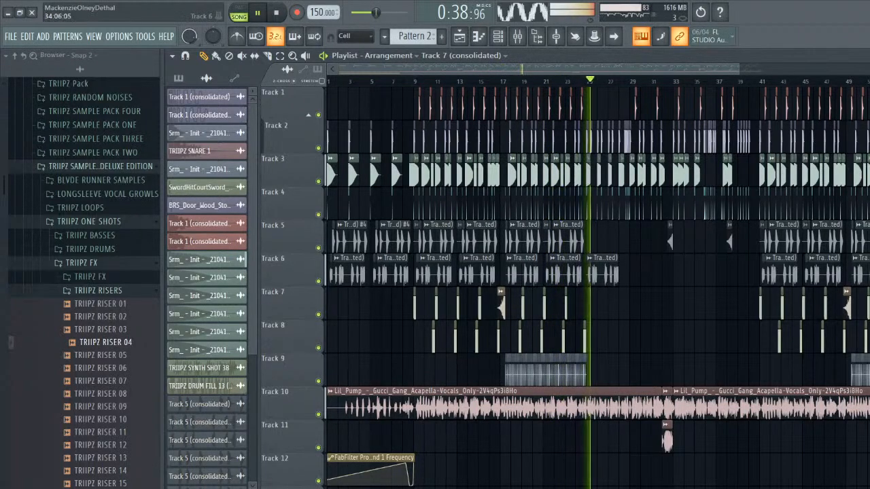
{"action": "scroll", "coordinate": [513, 272], "scroll_direction": "up", "scroll_amount": 3}
{"action": "scroll", "coordinate": [598, 272], "scroll_direction": "up", "scroll_amount": 2}
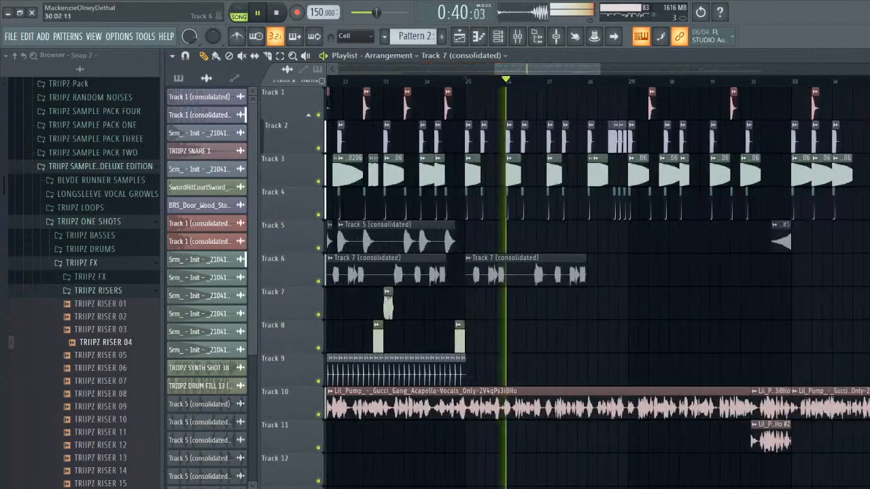
- Remove the extra Track 7 (consolidated) clip placed after bar 27 on Track 6 and trim the bar 25 clip to end at bar 27
{"action": "left_click", "coordinate": [592, 272]}
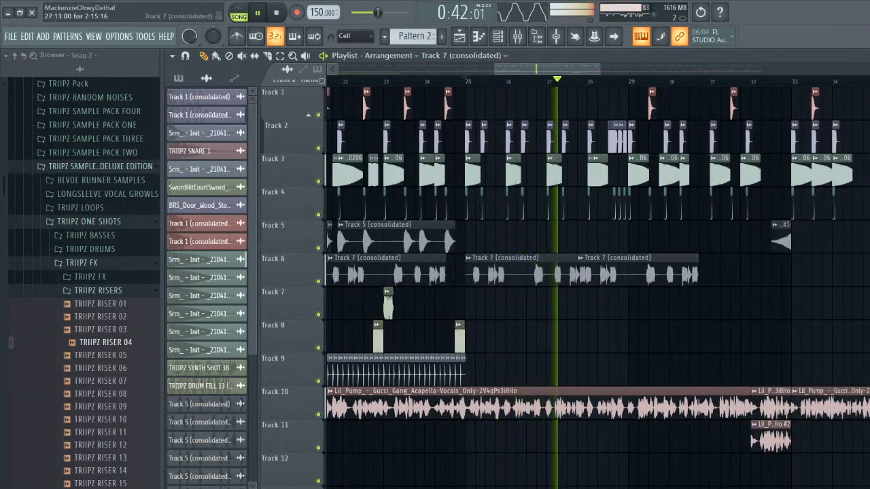
{"action": "right_click", "coordinate": [593, 272]}
{"action": "key", "text": "space"}
{"action": "key", "text": "space"}
{"action": "left_click_drag", "start_coordinate": [586, 272], "coordinate": [545, 271]}
{"action": "key", "text": "space"}
{"action": "key", "text": "space"}
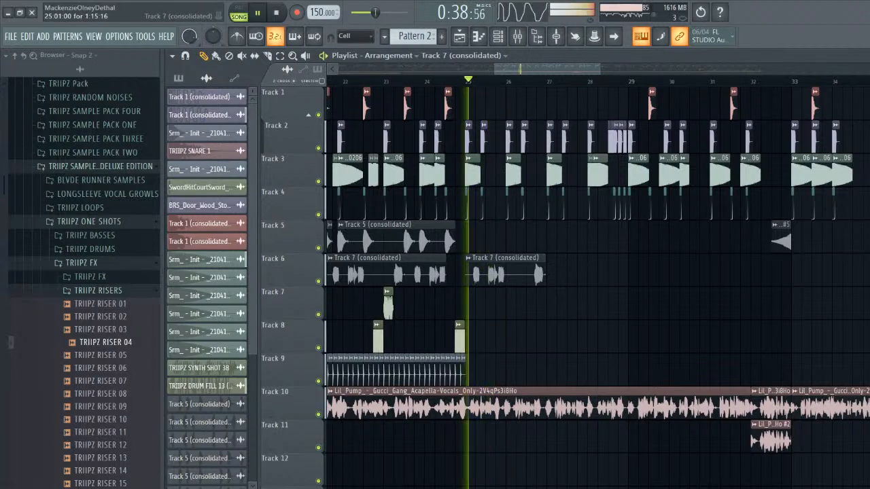
- Slice the bar 25 clip on Track 6 and delete its section between the middle of bar 25 and bar 26
{"action": "key", "text": "space"}
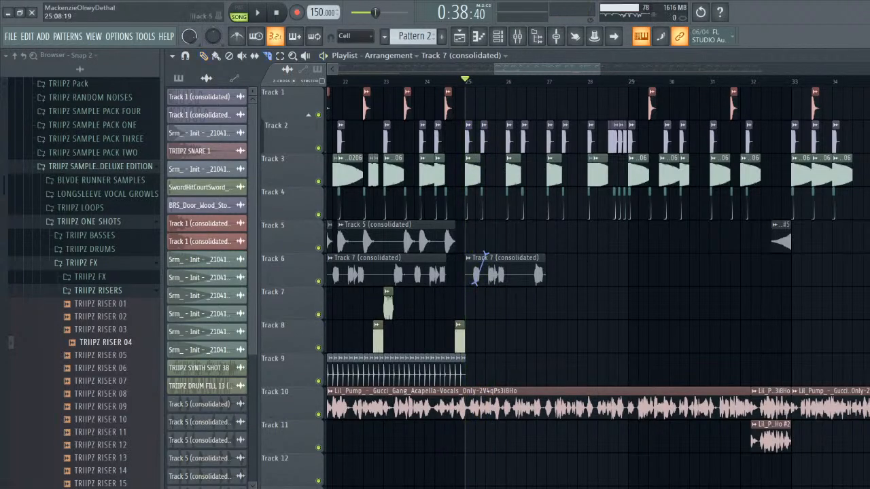
{"action": "right_click", "coordinate": [517, 279]}
{"action": "left_click", "coordinate": [536, 301]}
{"action": "right_click", "coordinate": [495, 273]}
{"action": "key", "text": "space"}
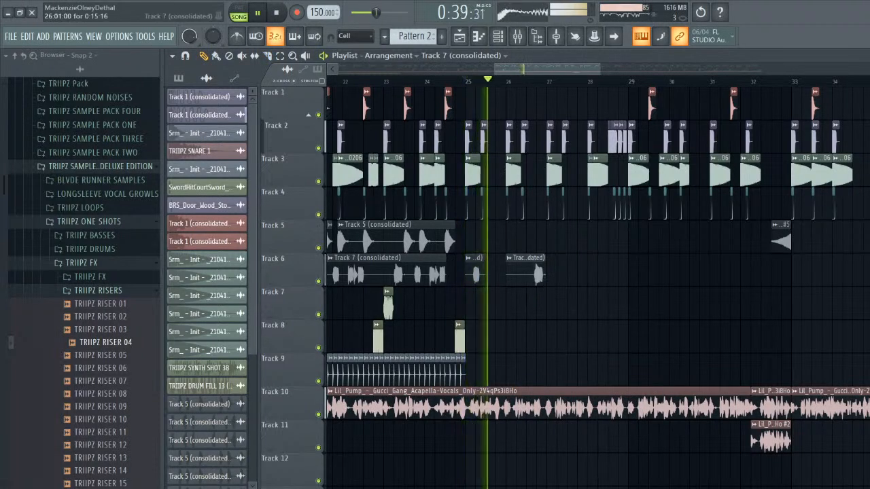
- Add Track 7 (consolidated) fragments on Track 6 at bar 28 and midway through bar 29
{"action": "left_click", "coordinate": [569, 274]}
{"action": "left_click_drag", "start_coordinate": [604, 274], "coordinate": [646, 274]}
{"action": "left_click_drag", "start_coordinate": [568, 274], "coordinate": [596, 274]}
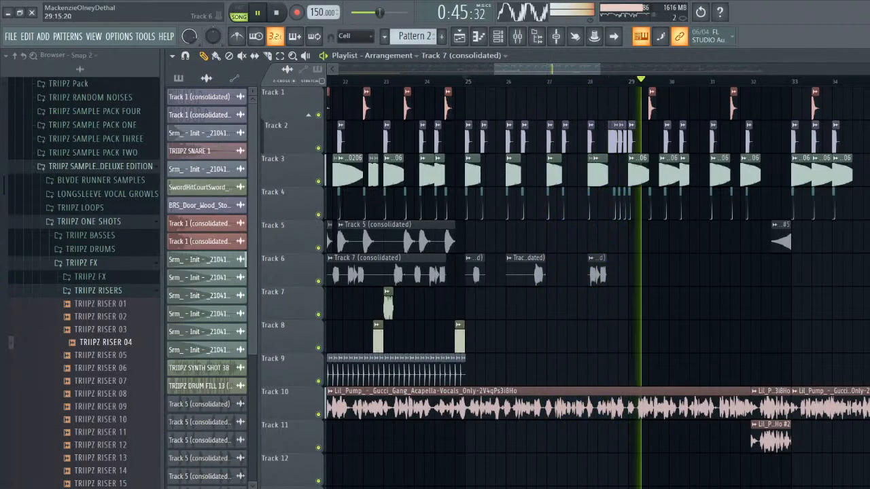
{"action": "left_click", "coordinate": [654, 274]}
{"action": "double_click", "coordinate": [657, 273]}
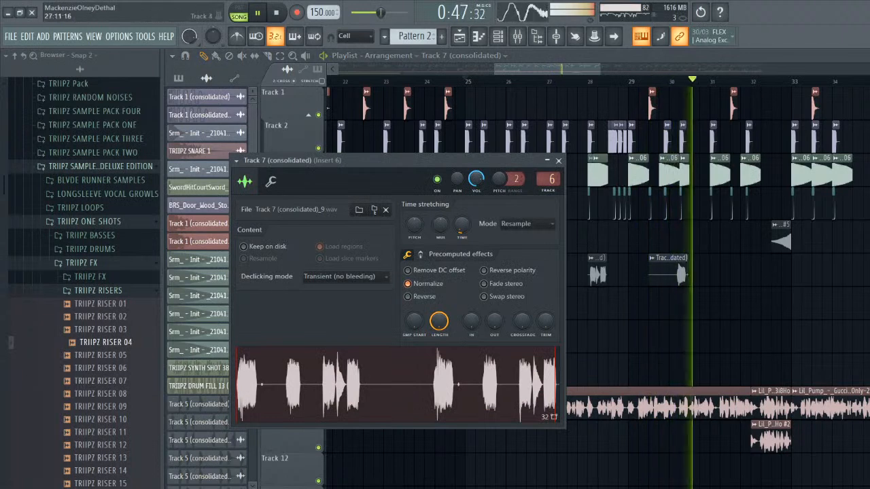
{"action": "left_click", "coordinate": [558, 161]}
- Place another Track 7 (consolidated) clip on Track 6 at 30:13, shorten it to 0:11:16 and play back from around bar 30
{"action": "left_click", "coordinate": [733, 274]}
{"action": "left_click_drag", "start_coordinate": [732, 273], "coordinate": [704, 274]}
{"action": "left_click", "coordinate": [685, 81]}
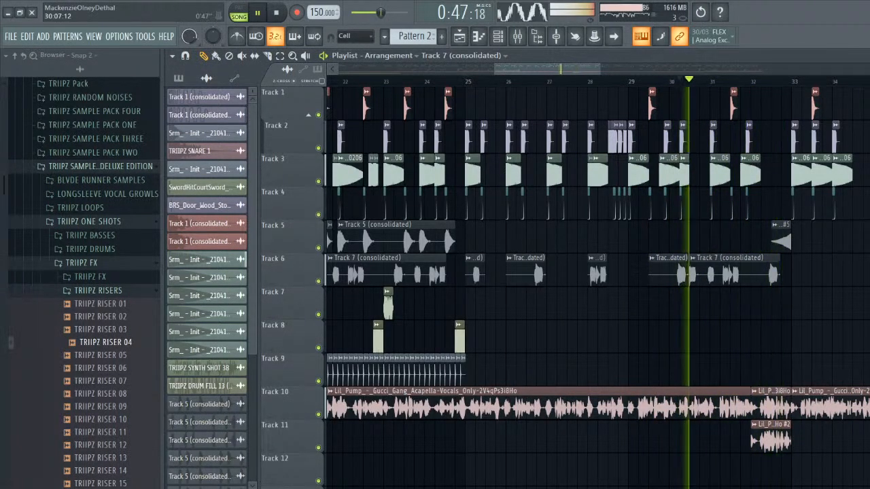
{"action": "left_click_drag", "start_coordinate": [778, 274], "coordinate": [712, 274]}
{"action": "left_click", "coordinate": [676, 81]}
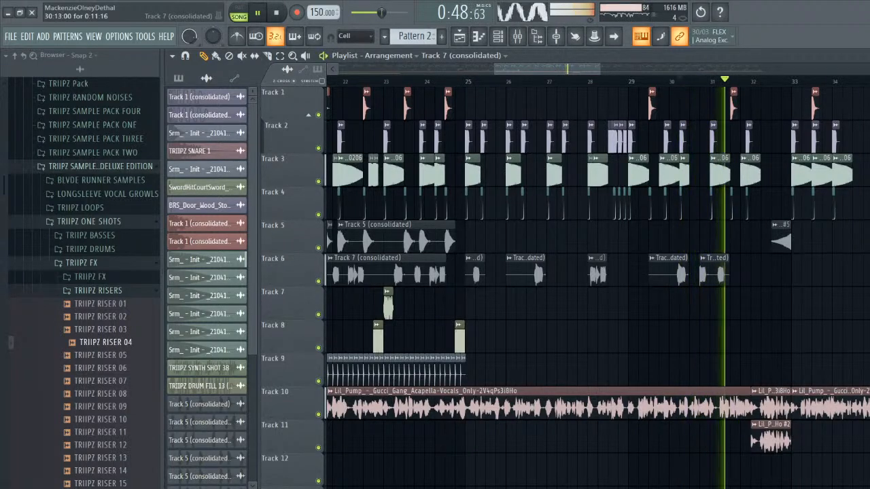
- Place a Track 7 (consolidated) fragment 0:03:16 long on Track 6 at 33:05 and play back from bar 33
{"action": "left_click_drag", "start_coordinate": [564, 69], "coordinate": [604, 69]}
{"action": "left_click_drag", "start_coordinate": [633, 274], "coordinate": [595, 274]}
{"action": "key", "text": "space"}
{"action": "left_click", "coordinate": [577, 81]}
{"action": "key", "text": "space"}
{"action": "key", "text": "space"}
{"action": "key", "text": "space"}
{"action": "key", "text": "space"}
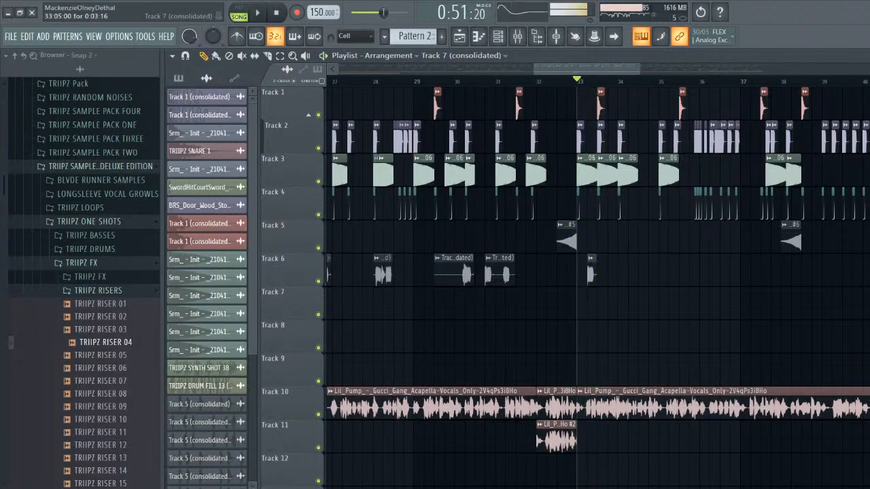
- Repeat the short Track 6 fragment at 33:13, 34:05 and 34:13
{"action": "left_click", "coordinate": [610, 274]}
{"action": "left_click", "coordinate": [630, 274]}
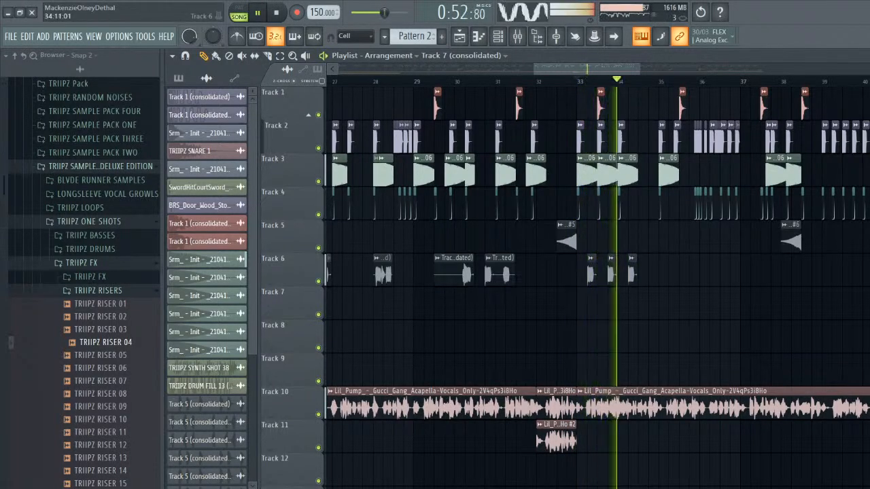
{"action": "left_click", "coordinate": [650, 274]}
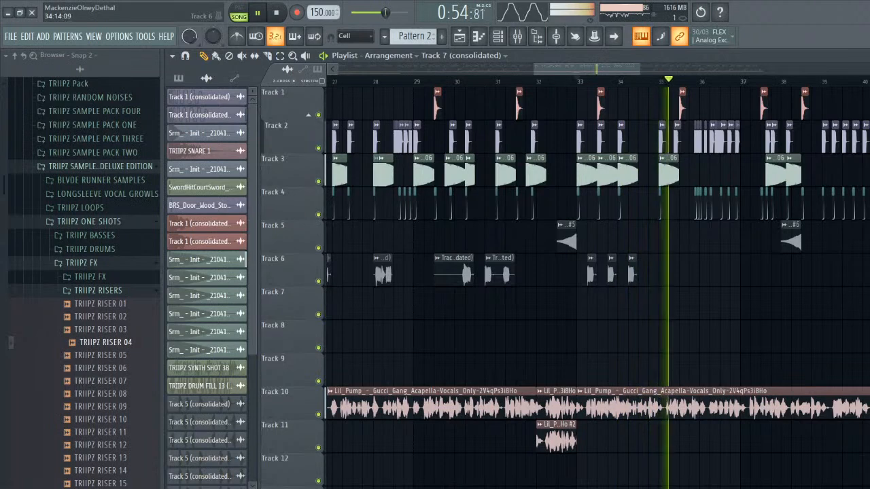
- Try to lengthen the 34:13 fragment on Track 6 to 1:03:16, and undo the change
{"action": "key", "text": "space"}
{"action": "left_click_drag", "start_coordinate": [656, 273], "coordinate": [697, 274]}
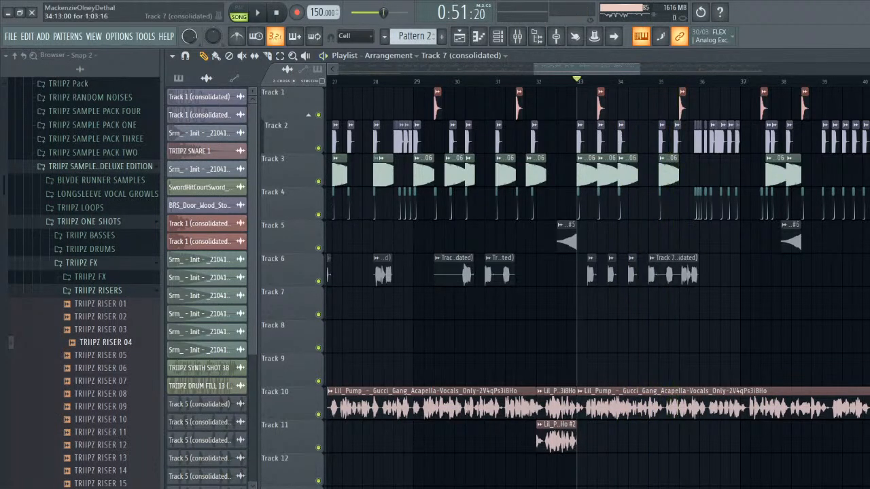
{"action": "key", "text": "ctrl+z"}
{"action": "key", "text": "space"}
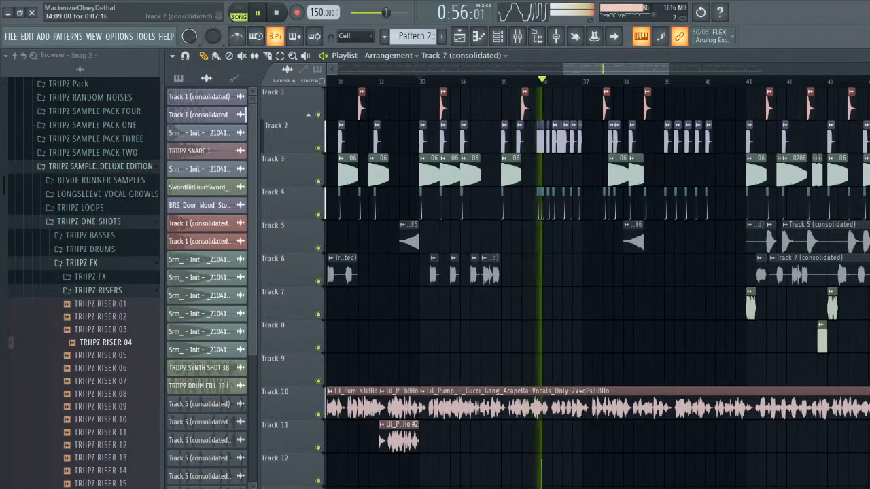
- Replay the passage around bar 35 and add a short Track 7 (consolidated) fragment on Track 6 midway through bar 36
{"action": "key", "text": "space"}
{"action": "key", "text": "space"}
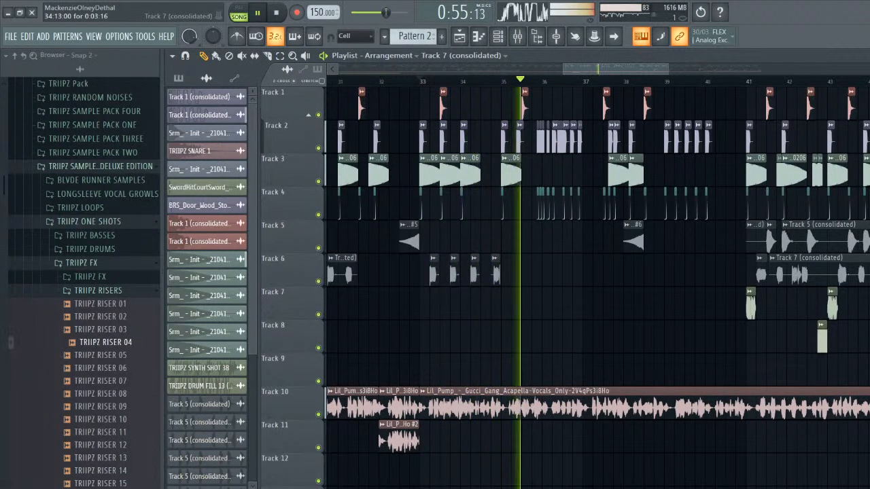
{"action": "left_click", "coordinate": [566, 272]}
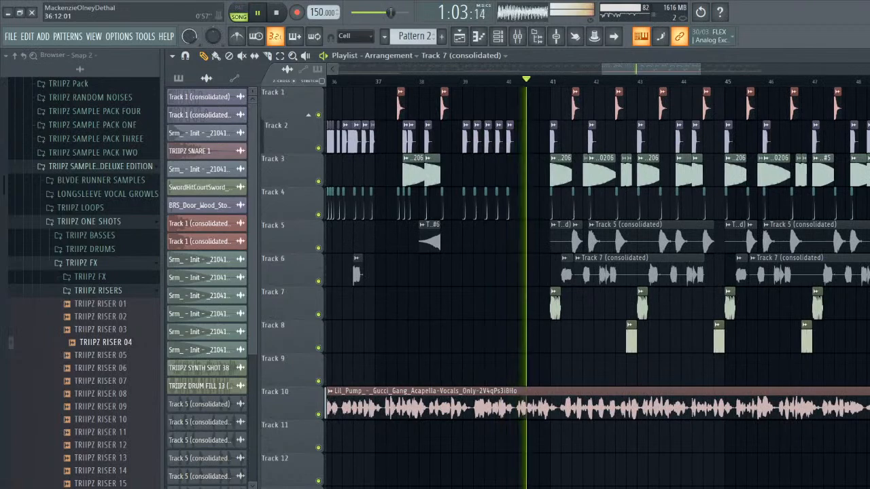
{"action": "left_click_drag", "start_coordinate": [603, 69], "coordinate": [334, 69]}
{"action": "left_click_drag", "start_coordinate": [700, 68], "coordinate": [778, 69]}
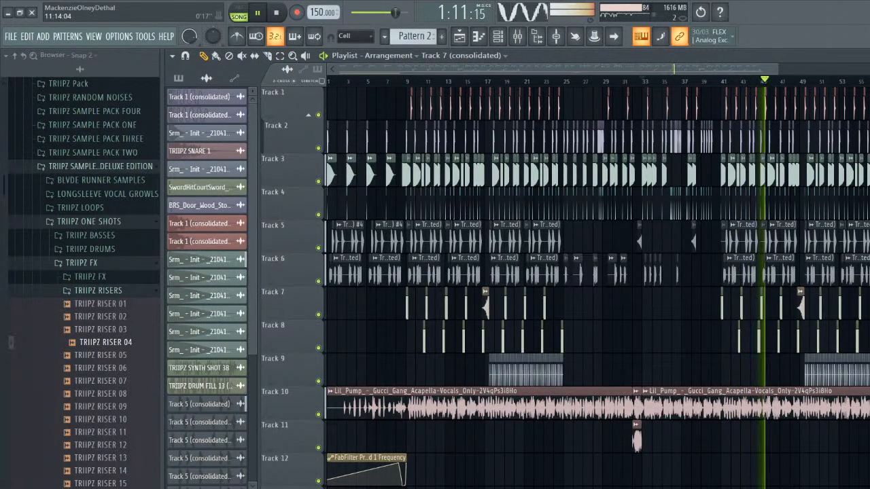
{"action": "scroll", "coordinate": [434, 272], "scroll_direction": "up", "scroll_amount": 1}
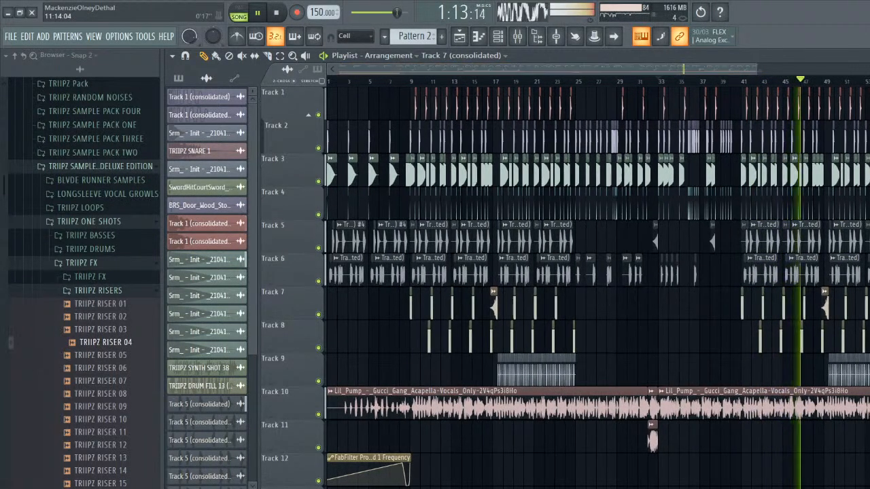
{"action": "scroll", "coordinate": [439, 272], "scroll_direction": "down", "scroll_amount": 1}
{"action": "scroll", "coordinate": [439, 272], "scroll_direction": "up", "scroll_amount": 1}
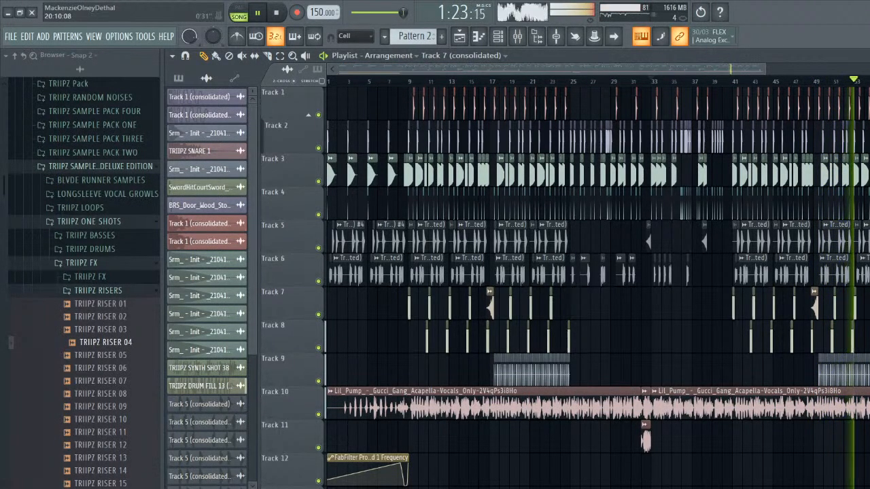
- Set the gain of the Master's TR5 Classic Clipper to 11.0 dB during playback, and close the plugin
{"action": "left_click", "coordinate": [517, 36]}
{"action": "left_click", "coordinate": [183, 158]}
{"action": "left_click", "coordinate": [825, 180]}
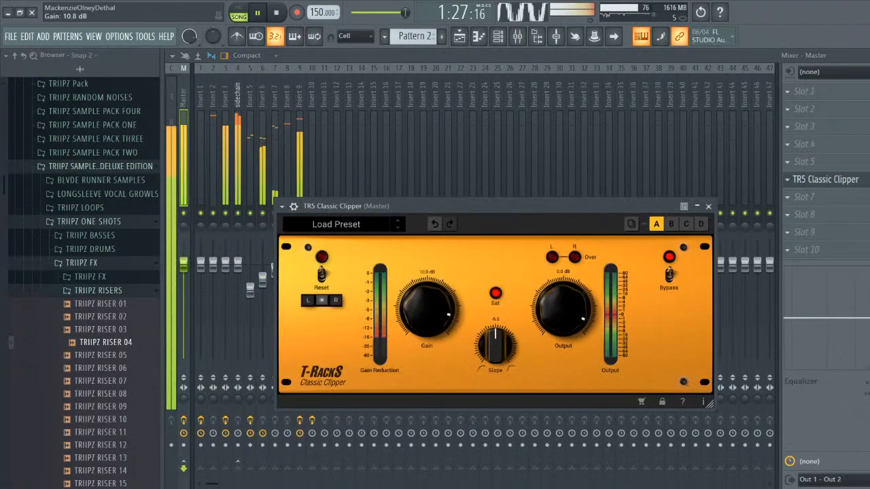
{"action": "left_click_drag", "start_coordinate": [428, 309], "coordinate": [428, 282]}
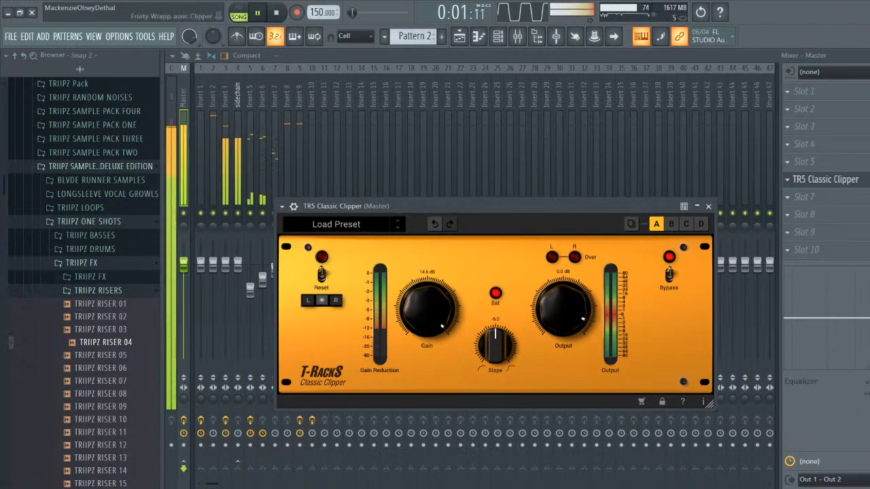
{"action": "key", "text": "space"}
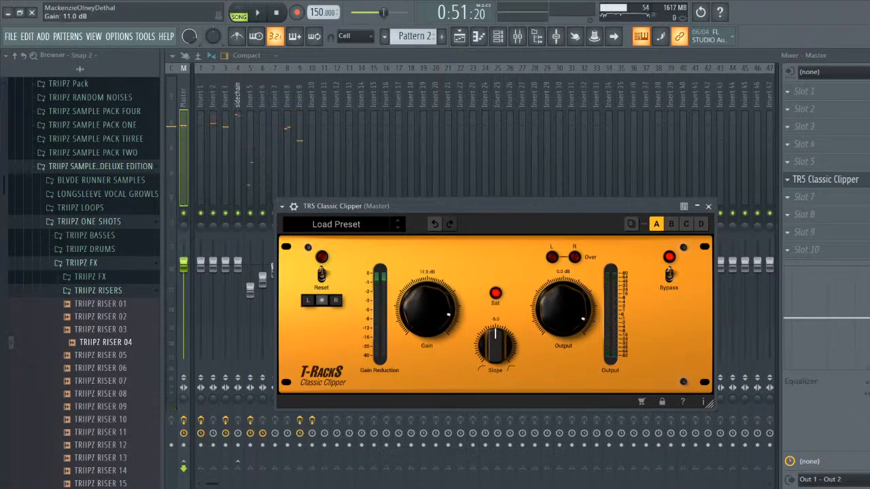
{"action": "left_click", "coordinate": [708, 207]}
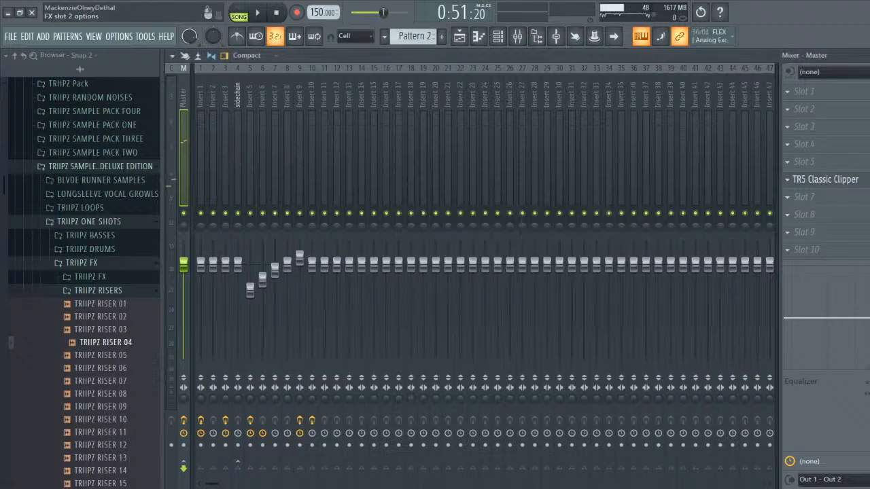
- Play the mix from bar 9, set the gain of the Master's TR5 Classic Clipper to 6.3 dB and return to the playlist
{"action": "key", "text": "F5"}
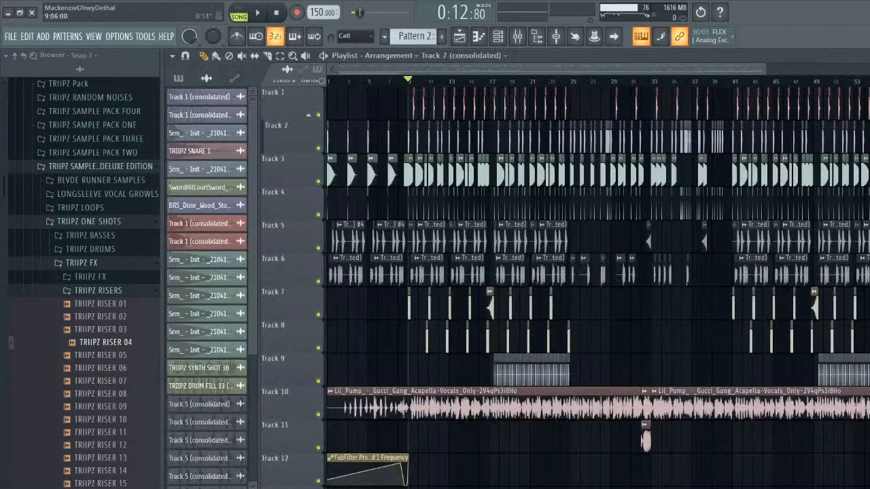
{"action": "key", "text": "F9"}
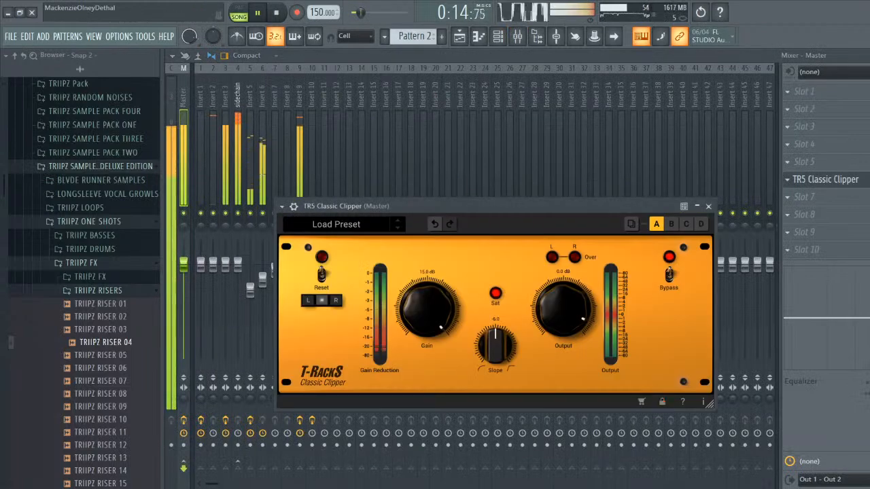
{"action": "left_click_drag", "start_coordinate": [428, 309], "coordinate": [427, 314]}
{"action": "key", "text": "space"}
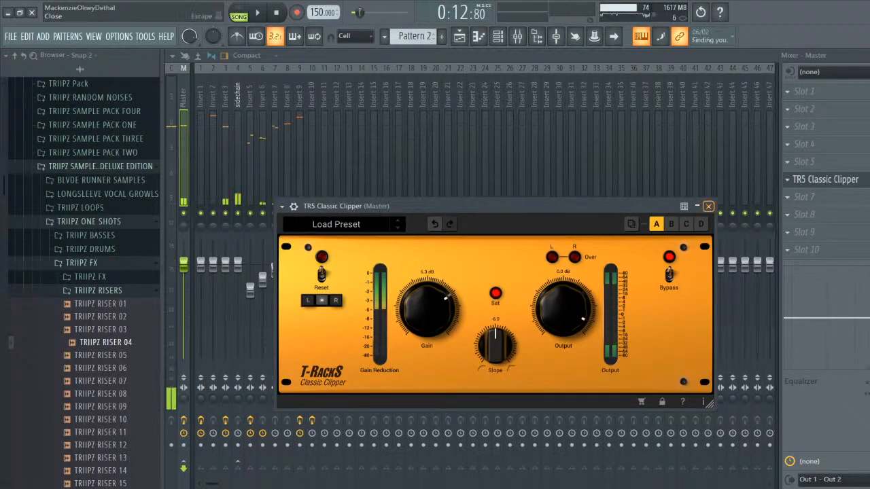
{"action": "key", "text": "Escape"}
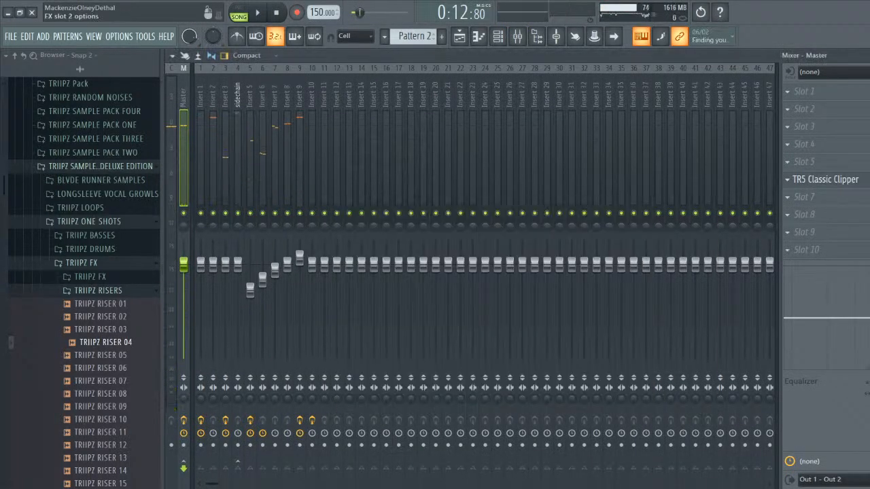
{"action": "key", "text": "F5"}
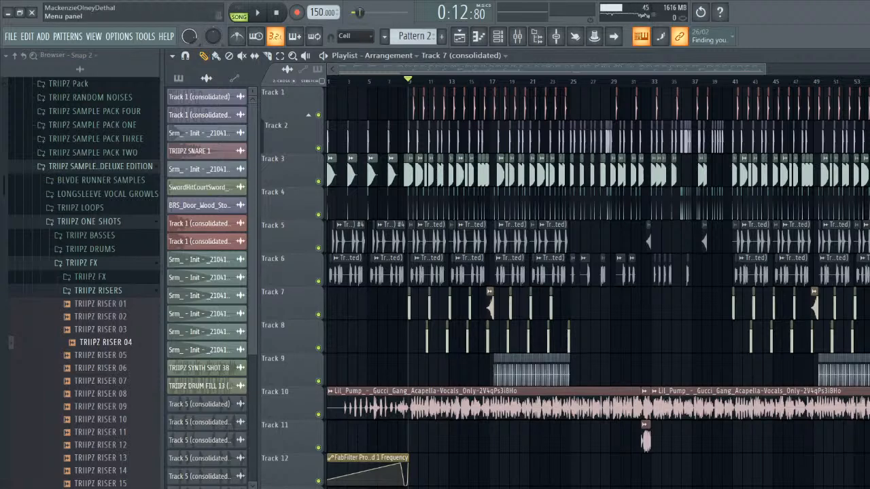
- Save the project as "gucci gang remix" in the projects folder
{"action": "left_click", "coordinate": [11, 37]}
{"action": "left_click", "coordinate": [21, 88]}
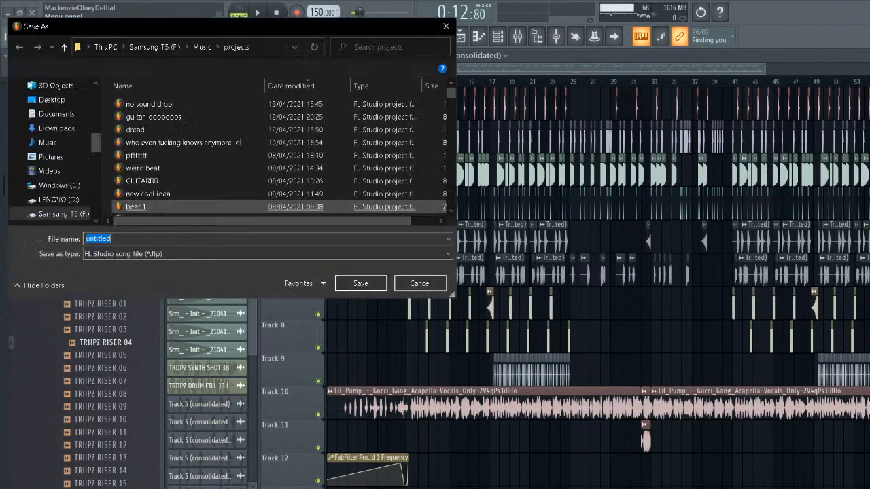
{"action": "type", "text": "g"}
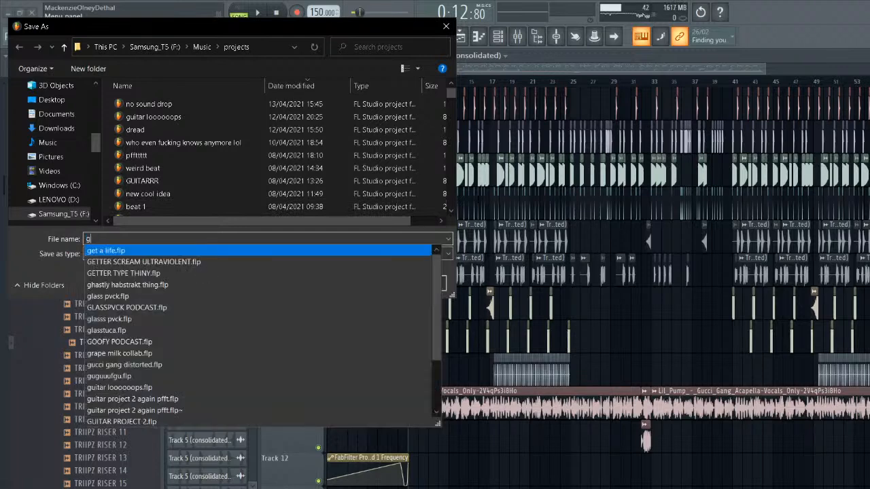
{"action": "type", "text": "ucci gang remix"}
{"action": "key", "text": "Return"}
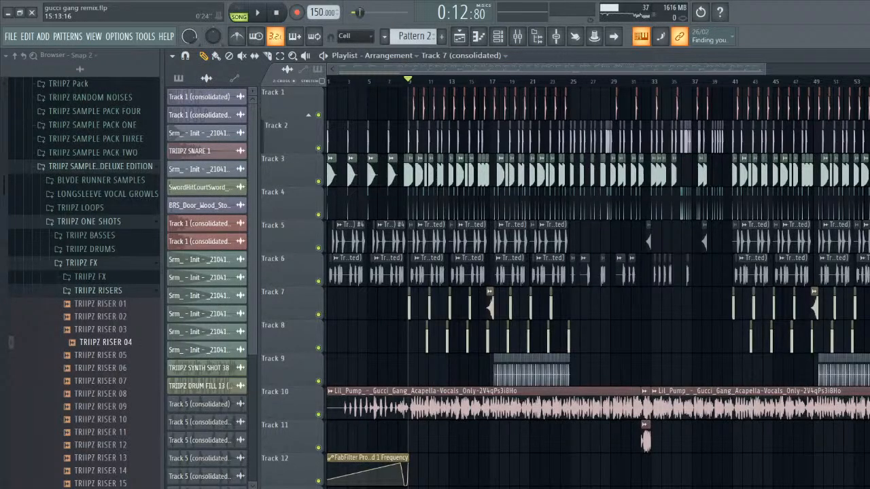
{"action": "left_click_drag", "start_coordinate": [765, 70], "coordinate": [522, 70]}
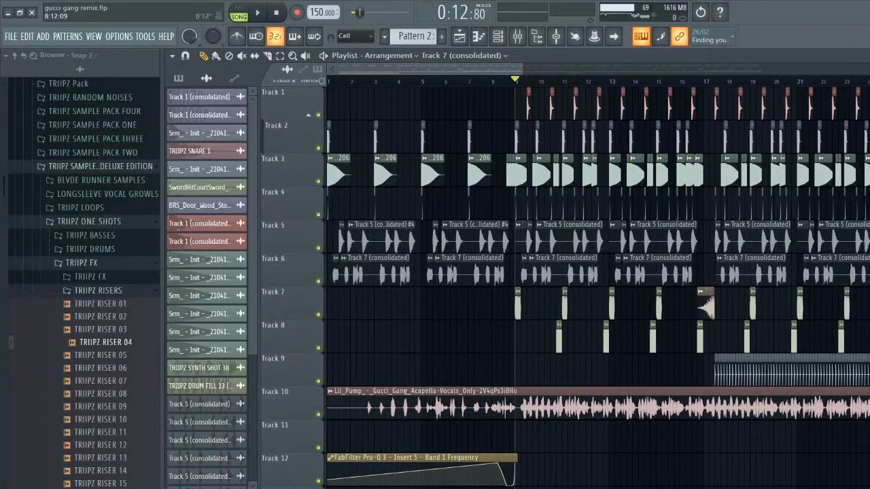